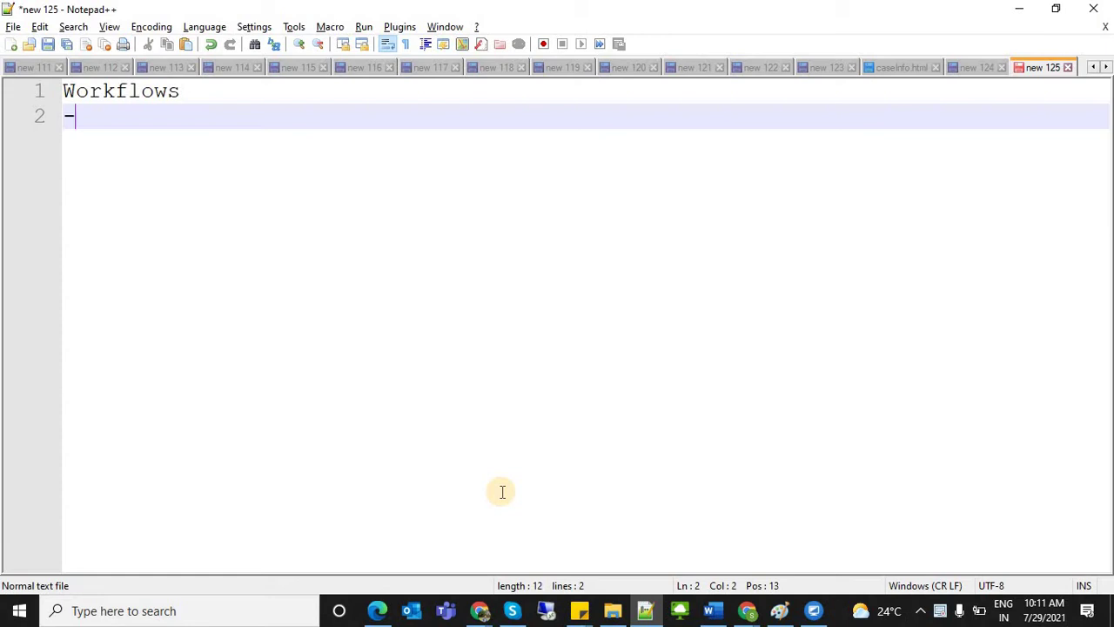
Step: Underline the Workflows heading with dashes and add the first item '1. Create Task'
{"action": "type", "text": "---------------"}
{"action": "key", "text": "Up"}
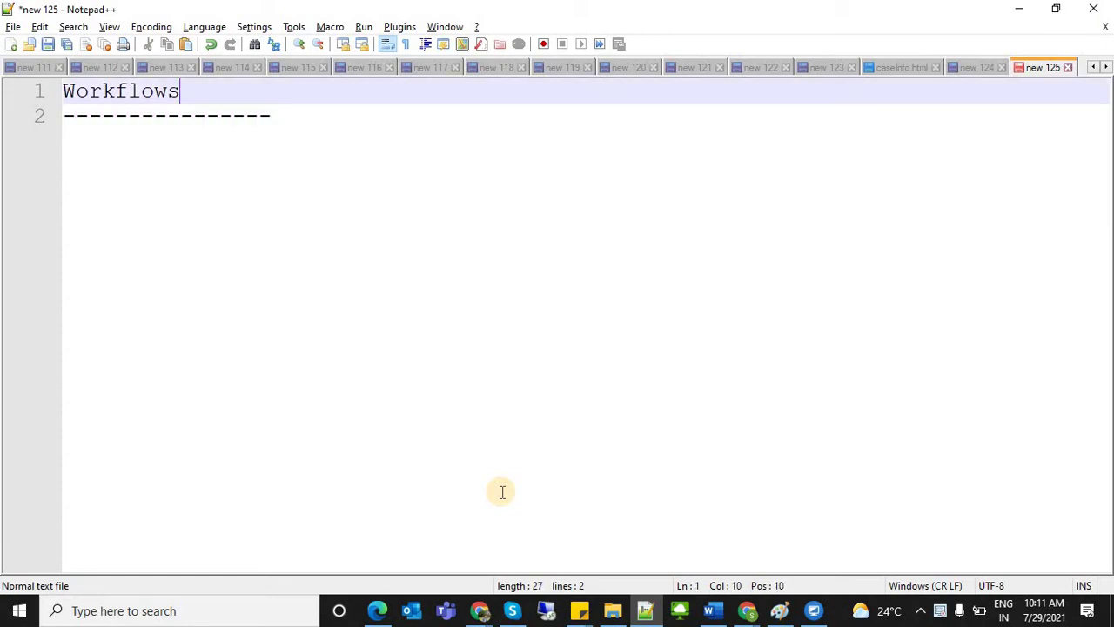
{"action": "key", "text": "Left"}
{"action": "key", "text": "Left"}
{"action": "key", "text": "Left"}
{"action": "key", "text": "Left"}
{"action": "key", "text": "Left"}
{"action": "key", "text": "Left"}
{"action": "key", "text": "Left"}
{"action": "key", "text": "Left"}
{"action": "key", "text": "Left"}
{"action": "key", "text": "ctrl+End"}
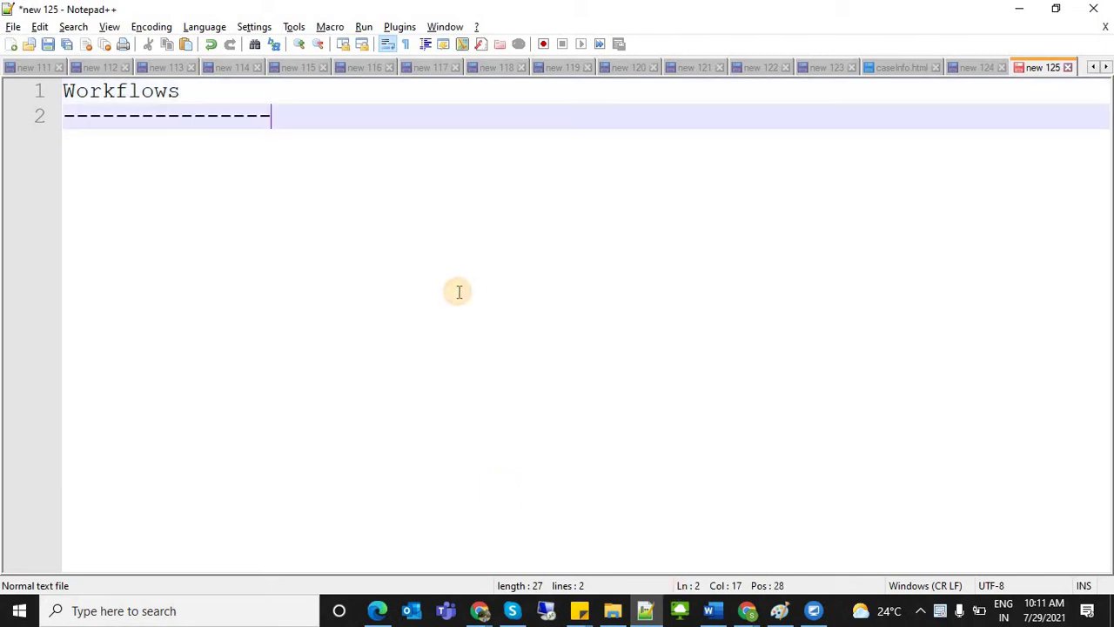
{"action": "key", "text": "Return"}
{"action": "key", "text": "Return"}
{"action": "type", "text": "4.."}
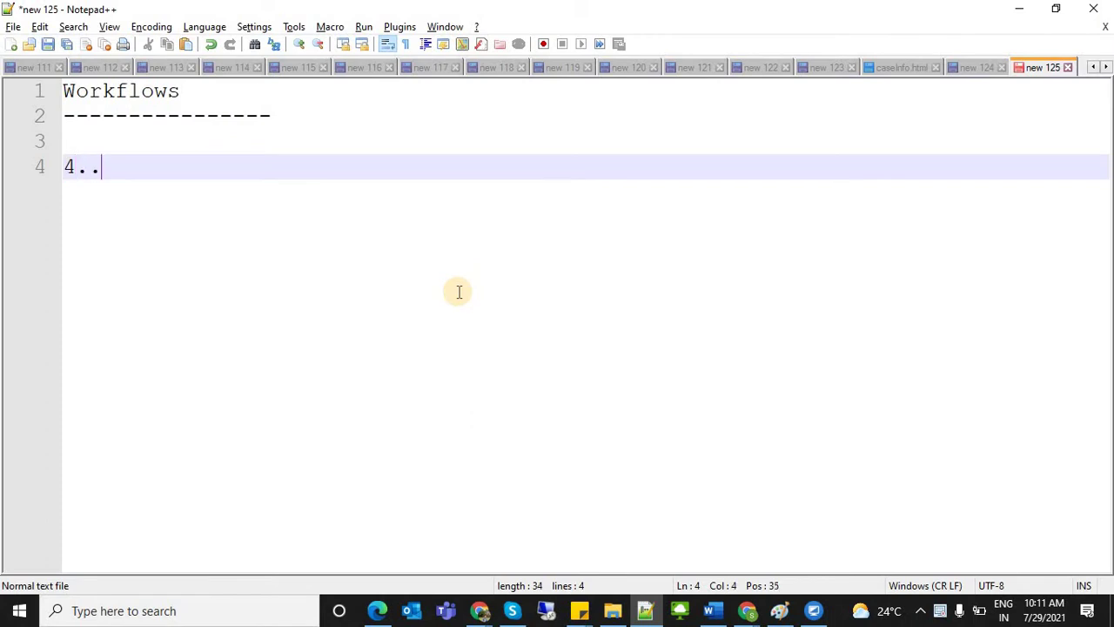
{"action": "key", "text": "BackSpace"}
{"action": "key", "text": "BackSpace"}
{"action": "key", "text": "BackSpace"}
{"action": "type", "text": "1. Create Tas"}
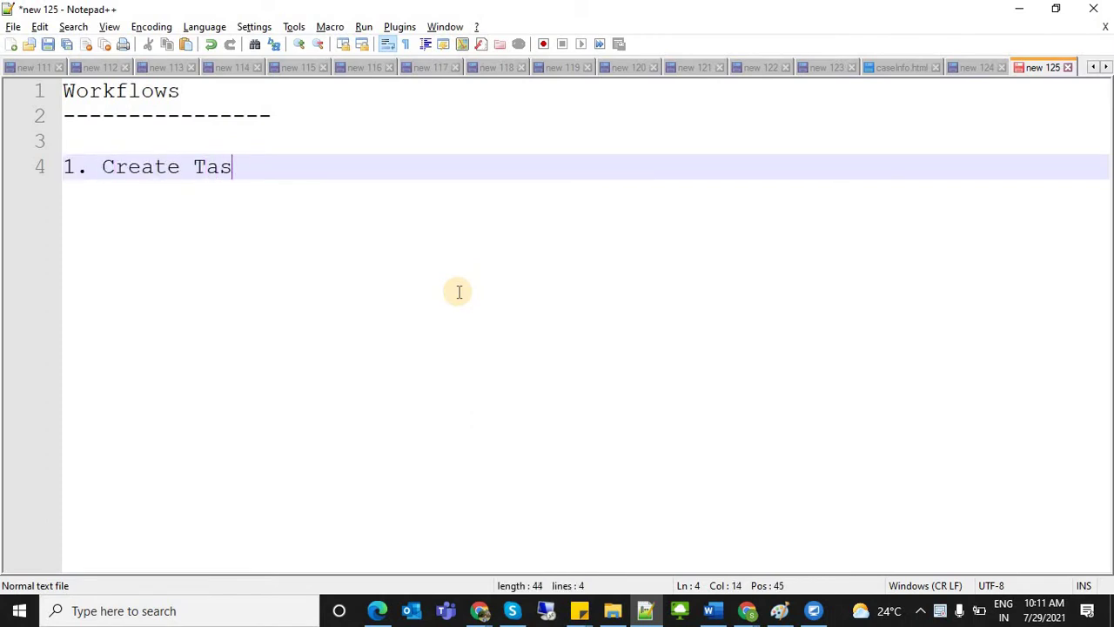
{"action": "type", "text": "k"}
{"action": "key", "text": "Return"}
Step: Add items '2. Send Email Alert', '3. Field update' and '4. Outbound Message'
{"action": "type", "text": "2. C"}
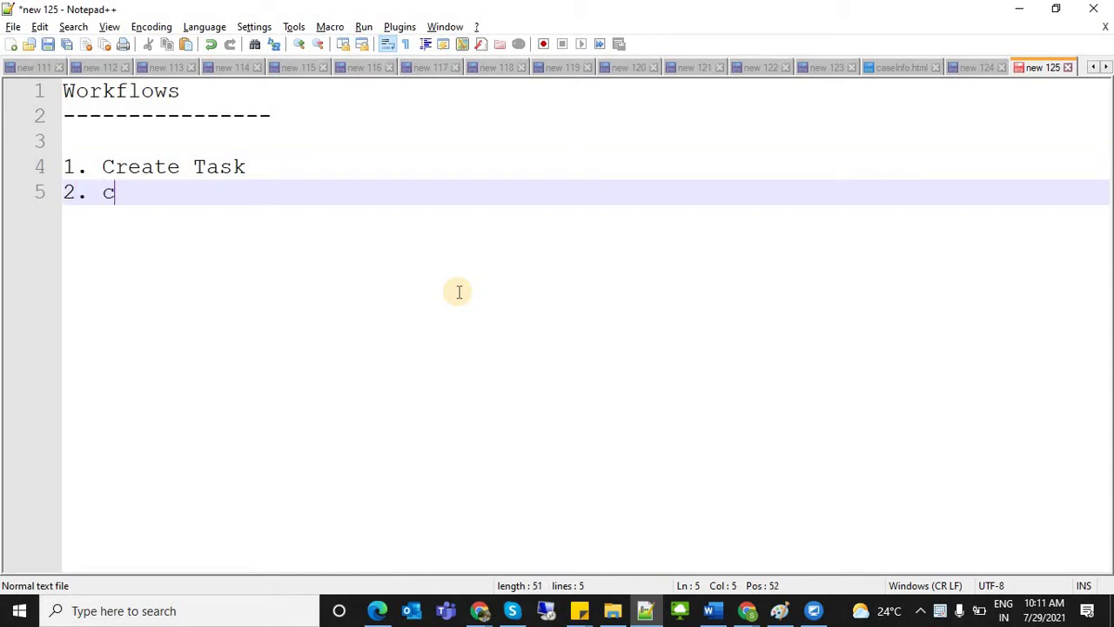
{"action": "type", "text": "re"}
{"action": "key", "text": "BackSpace"}
{"action": "key", "text": "BackSpace"}
{"action": "key", "text": "BackSpace"}
{"action": "type", "text": "Send Email Alert"}
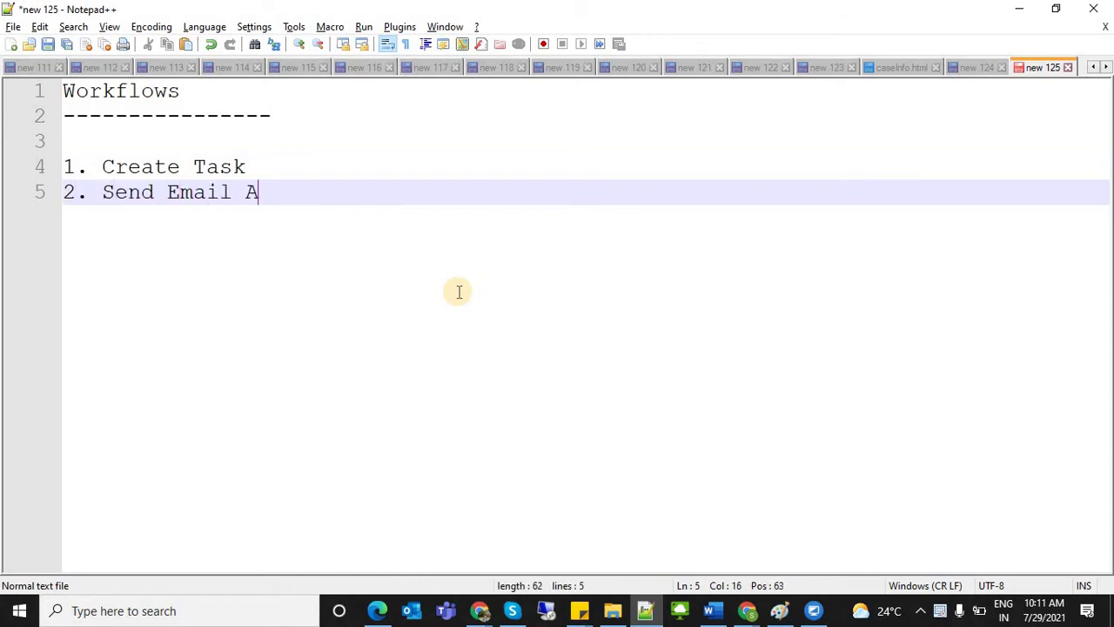
{"action": "key", "text": "Return"}
{"action": "type", "text": "3. Fo"}
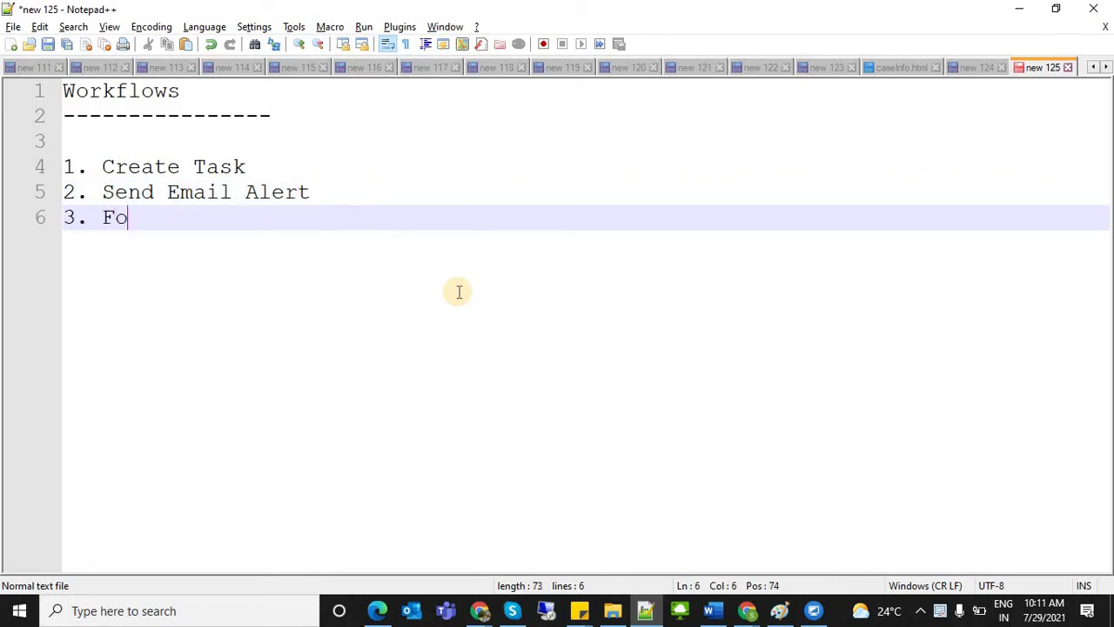
{"action": "key", "text": "BackSpace"}
{"action": "type", "text": "ield update"}
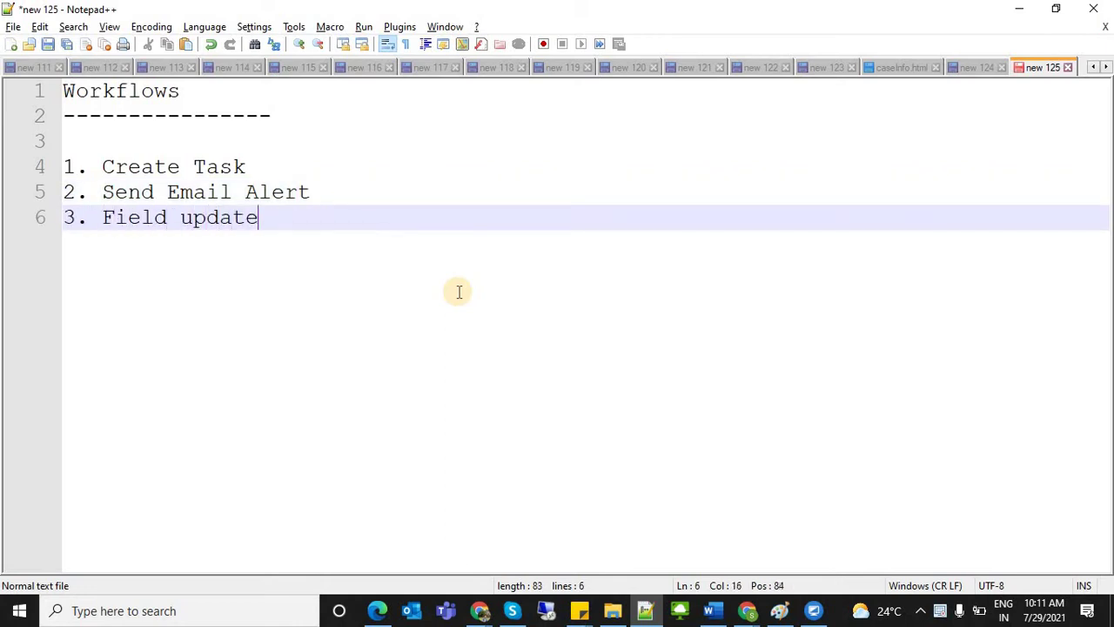
{"action": "key", "text": "Return"}
{"action": "type", "text": "4."}
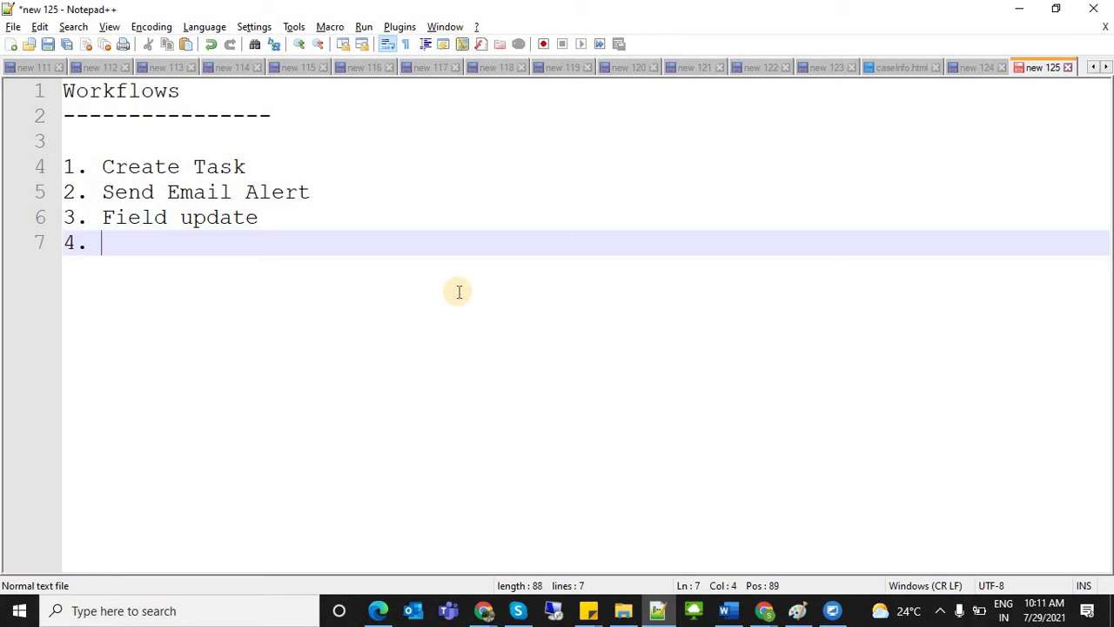
{"action": "type", "text": " Outbound Message"}
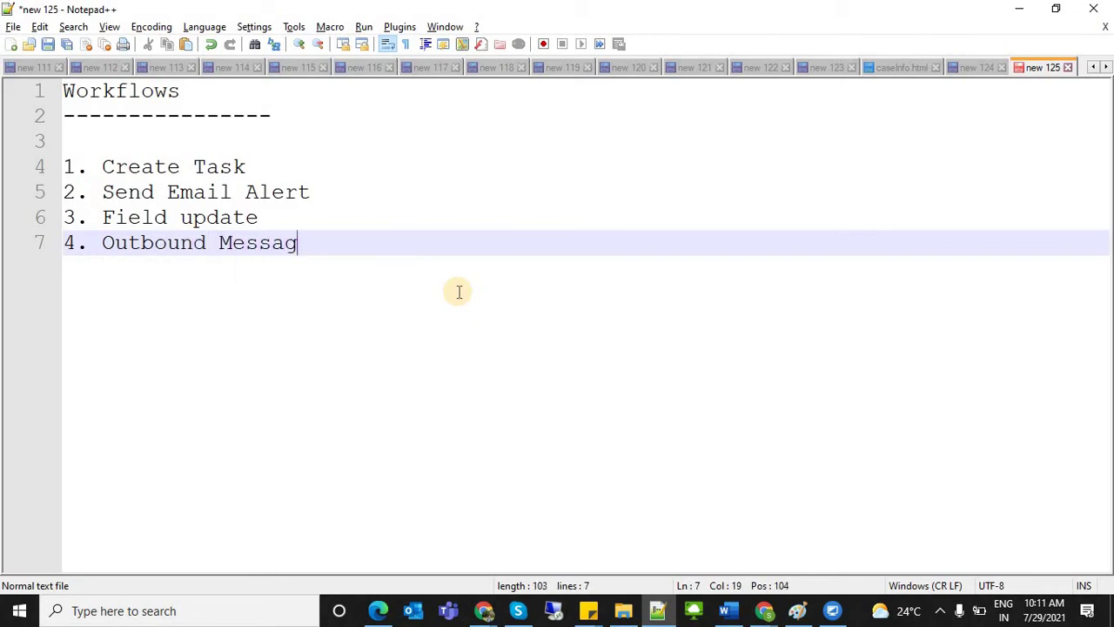
{"action": "left_click", "coordinate": [75, 168], "text": "shift"}
{"action": "left_click", "coordinate": [34, 174], "text": "shift"}
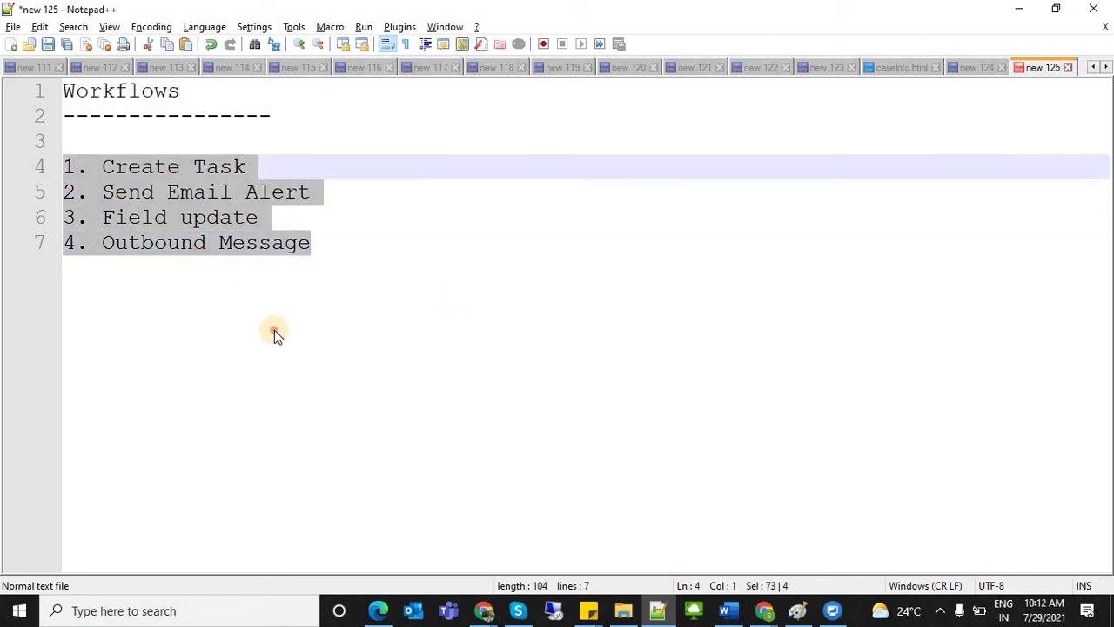
{"action": "key", "text": "ctrl+End"}
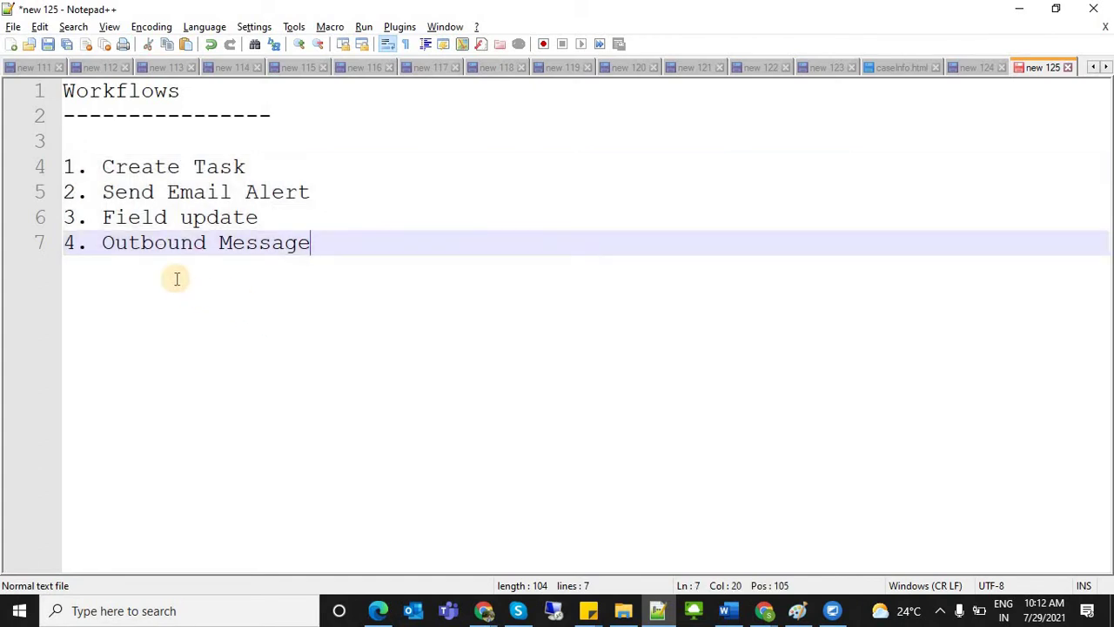
{"action": "left_click", "coordinate": [91, 244]}
{"action": "left_click", "coordinate": [391, 242], "text": "shift"}
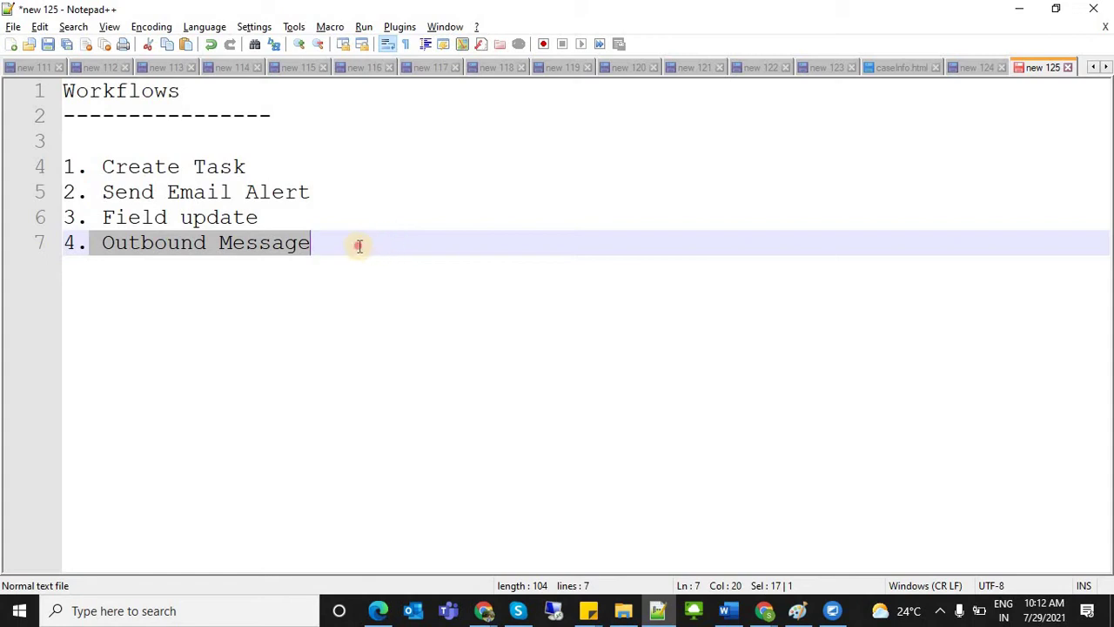
{"action": "left_click", "coordinate": [359, 245]}
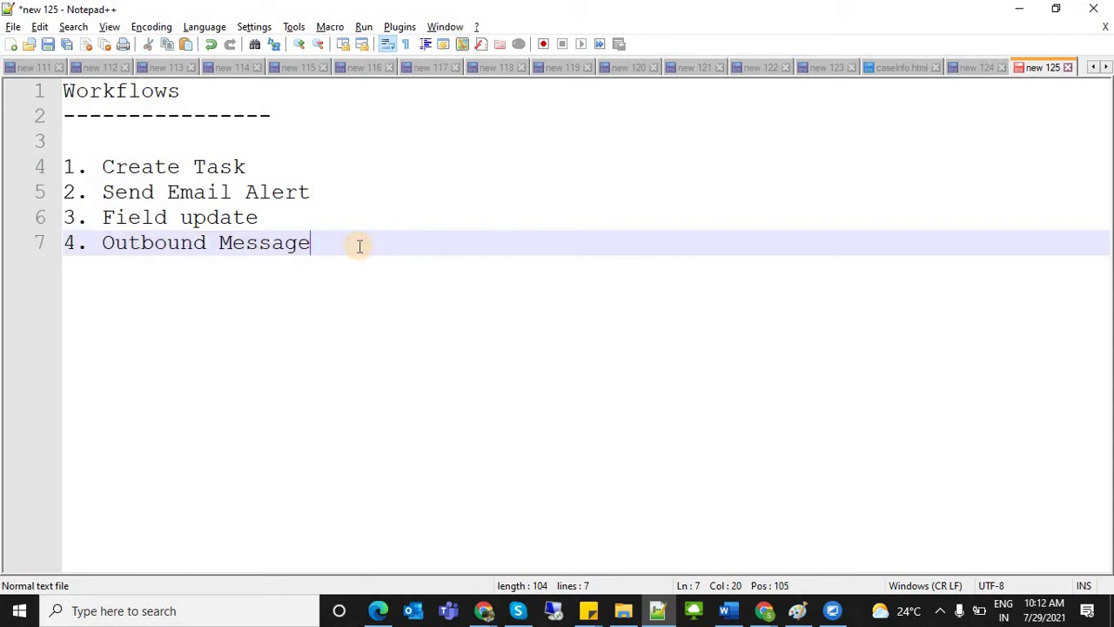
{"action": "left_click_drag", "start_coordinate": [360, 243], "coordinate": [56, 244]}
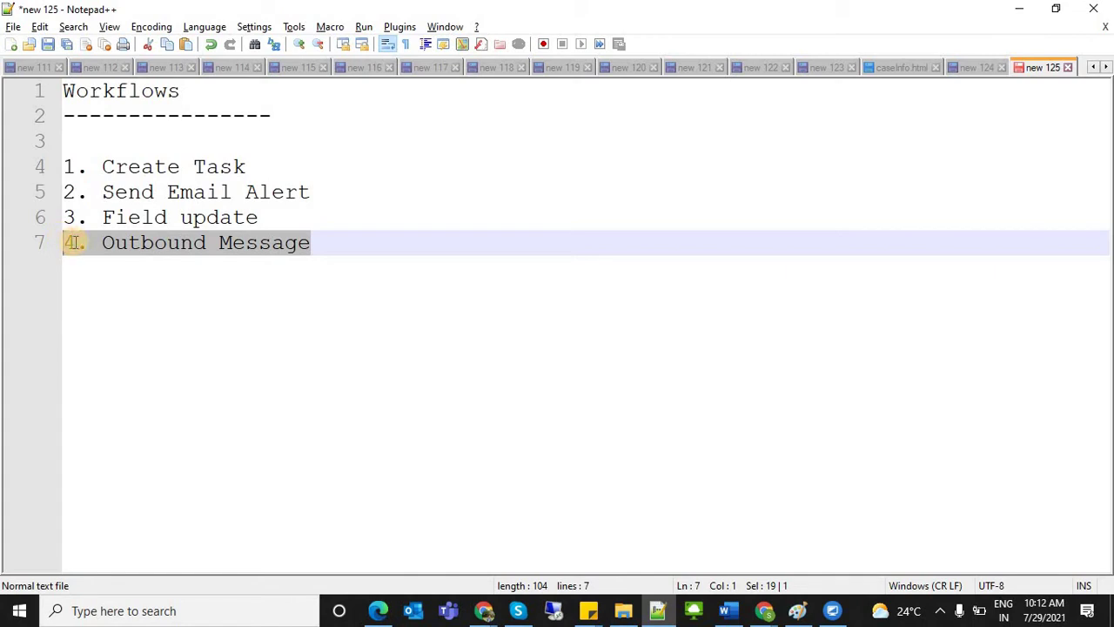
{"action": "left_click", "coordinate": [74, 242]}
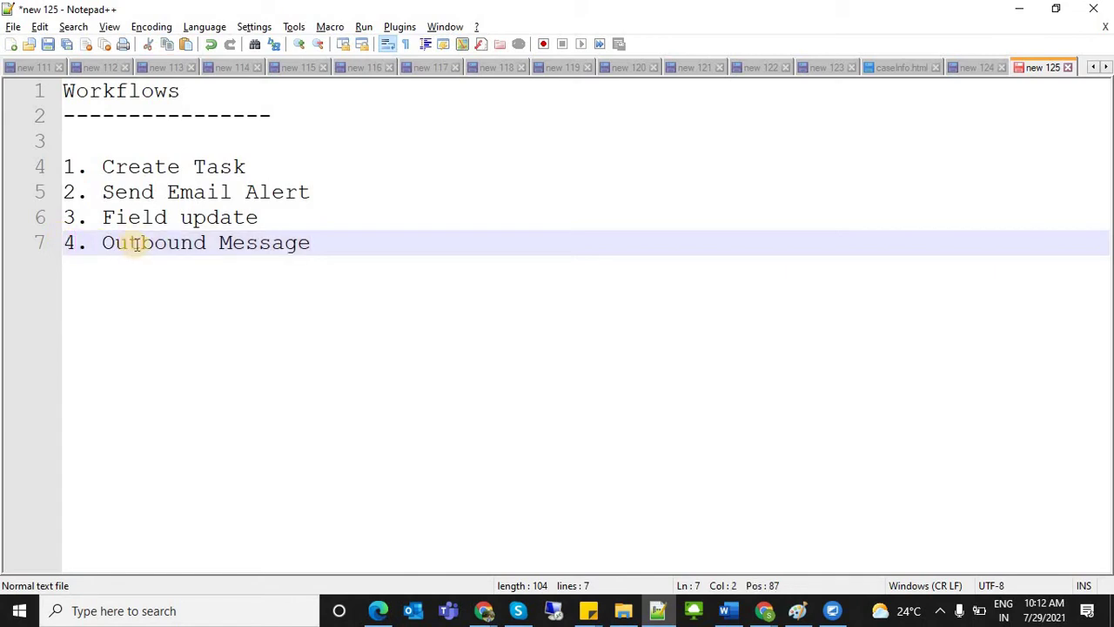
{"action": "left_click", "coordinate": [264, 217]}
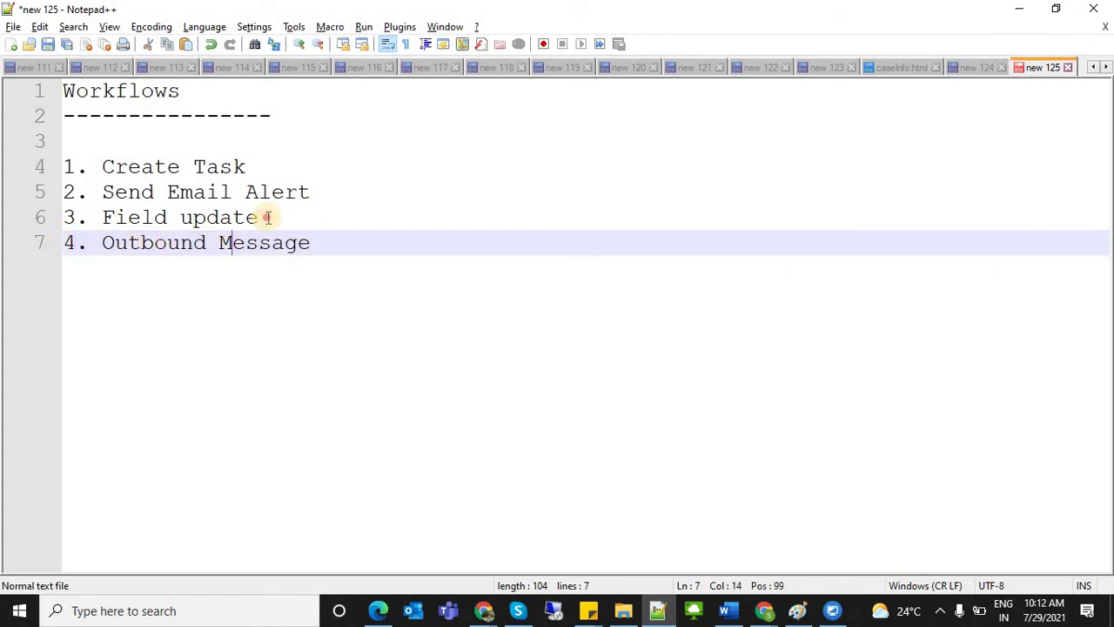
{"action": "left_click_drag", "start_coordinate": [87, 192], "coordinate": [44, 166]}
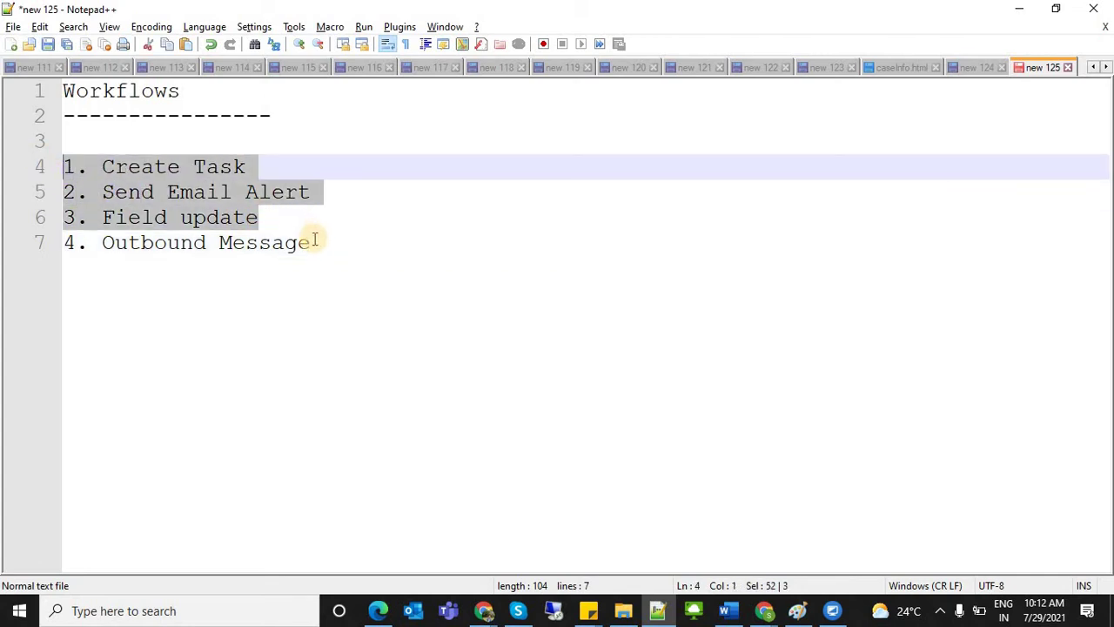
{"action": "left_click", "coordinate": [314, 242]}
{"action": "left_click", "coordinate": [40, 241]}
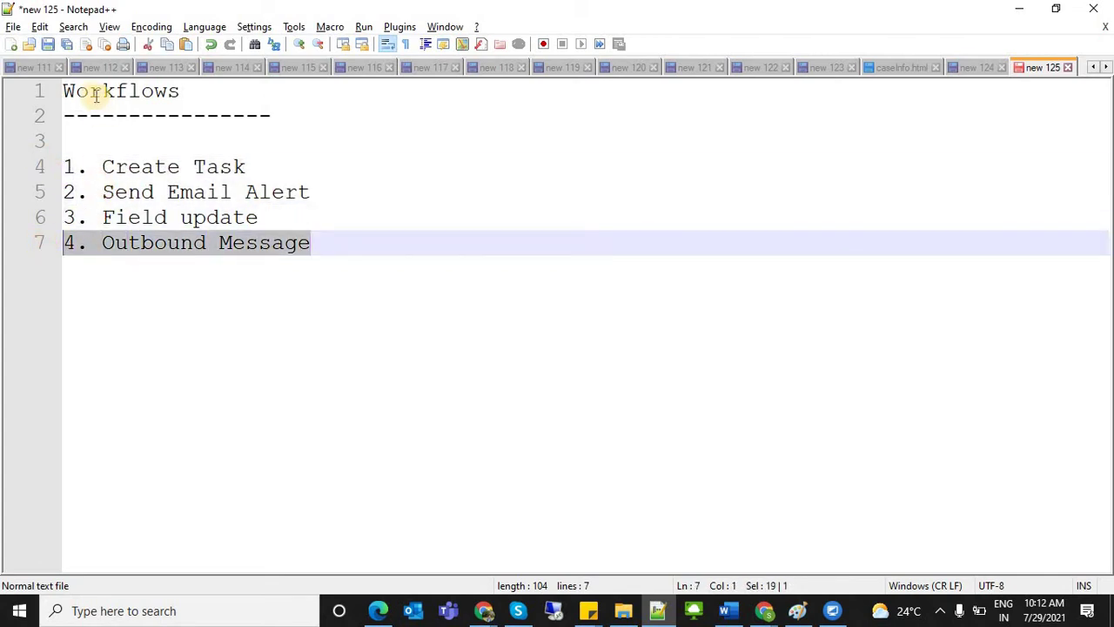
{"action": "key", "text": "ctrl+Home"}
{"action": "key", "text": "ctrl+End"}
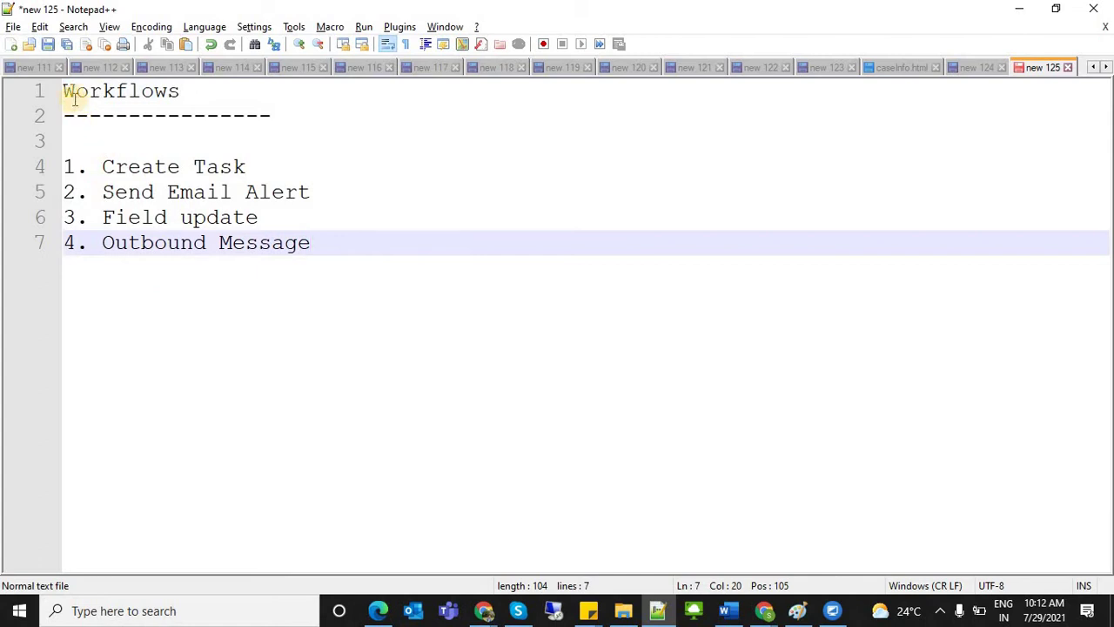
{"action": "left_click", "coordinate": [73, 97]}
Step: Insert a dash-underlined 'Process Automation' heading above Workflows
{"action": "key", "text": "Home"}
{"action": "key", "text": "Return"}
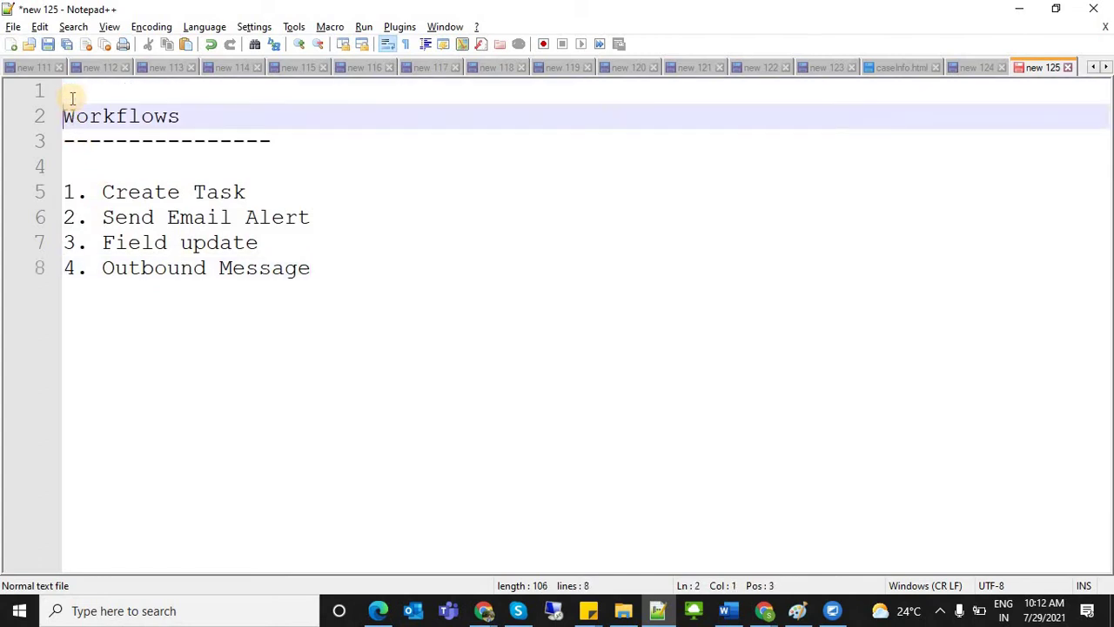
{"action": "key", "text": "Up"}
{"action": "type", "text": "Proces"}
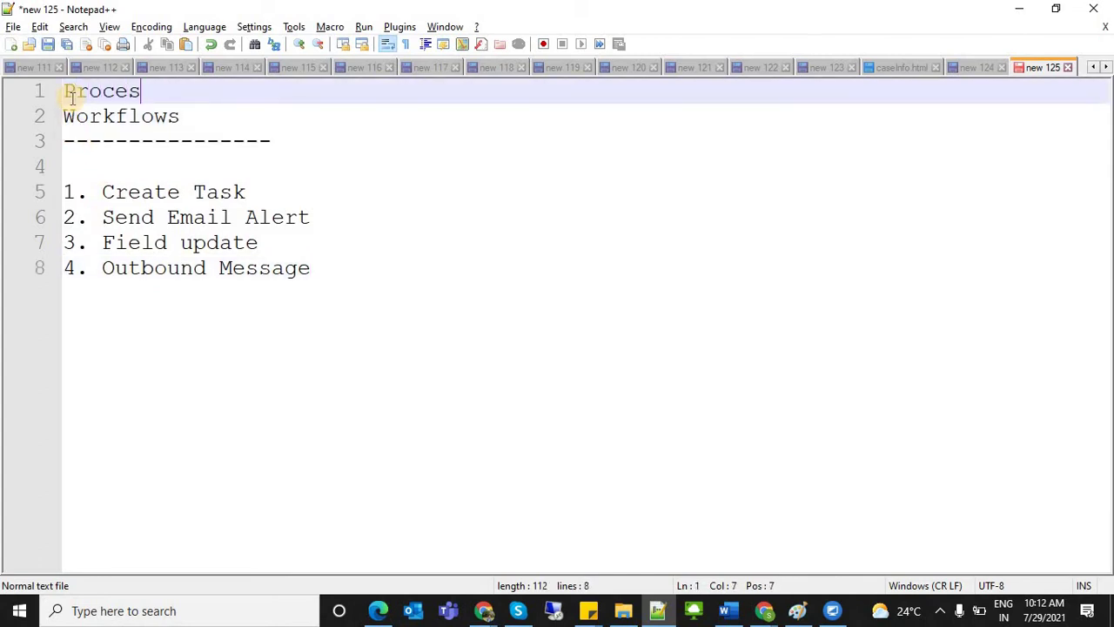
{"action": "type", "text": "s Automation"}
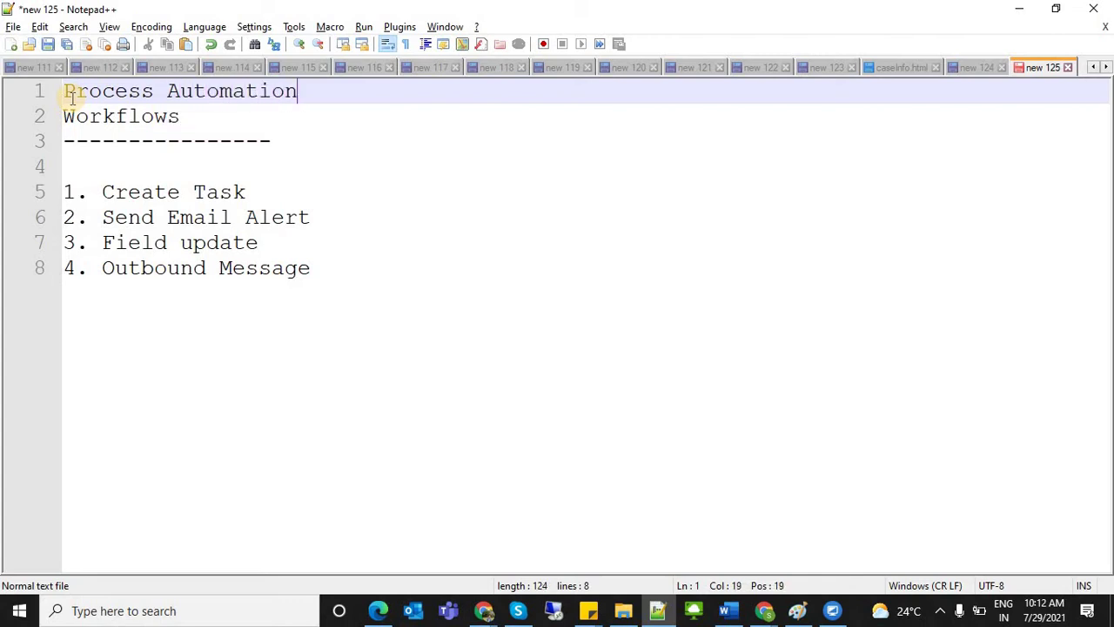
{"action": "key", "text": "Return"}
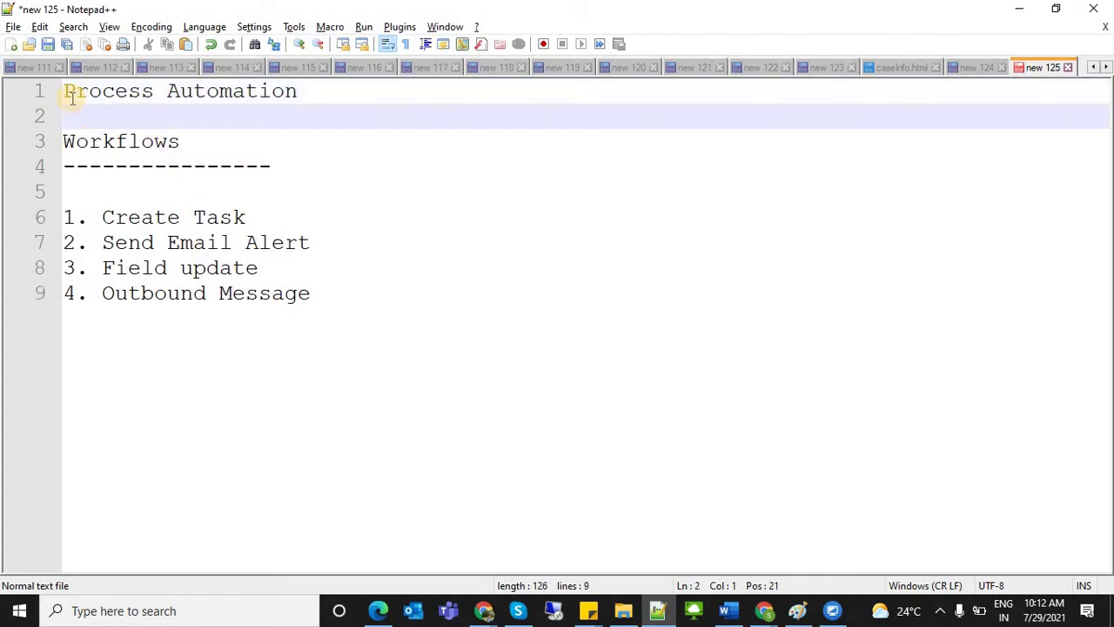
{"action": "type", "text": "---------------------"}
{"action": "key", "text": "Return"}
Step: List '1. Workflows' and '2. Approval Process', removing the extra 'o' from Approoval
{"action": "type", "text": "1. Wor"}
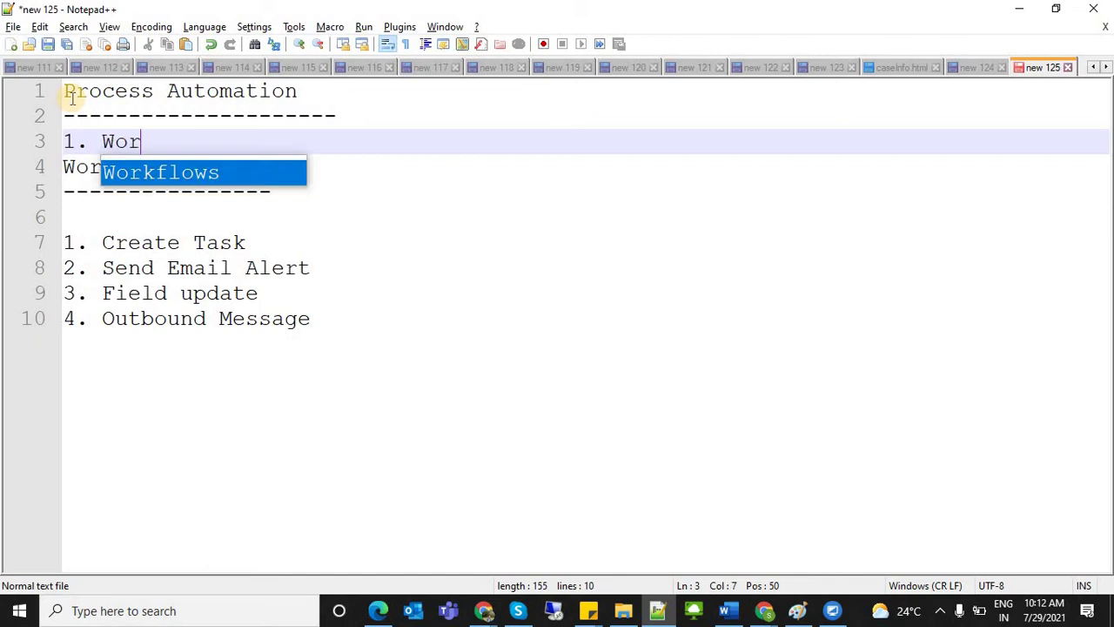
{"action": "key", "text": "Return"}
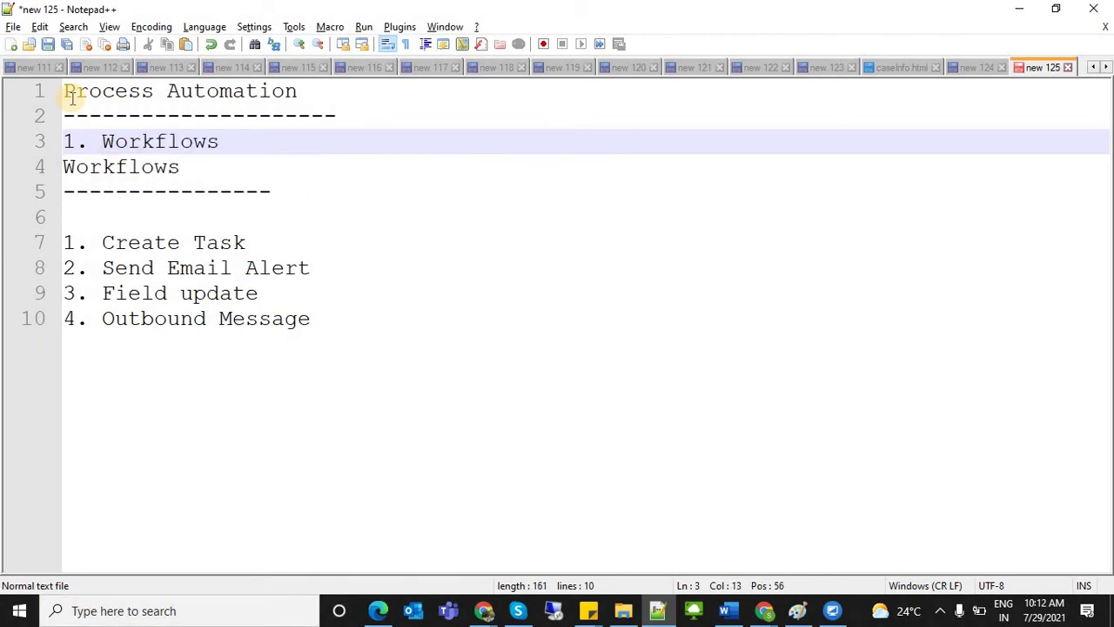
{"action": "key", "text": "Return"}
{"action": "type", "text": "2. A"}
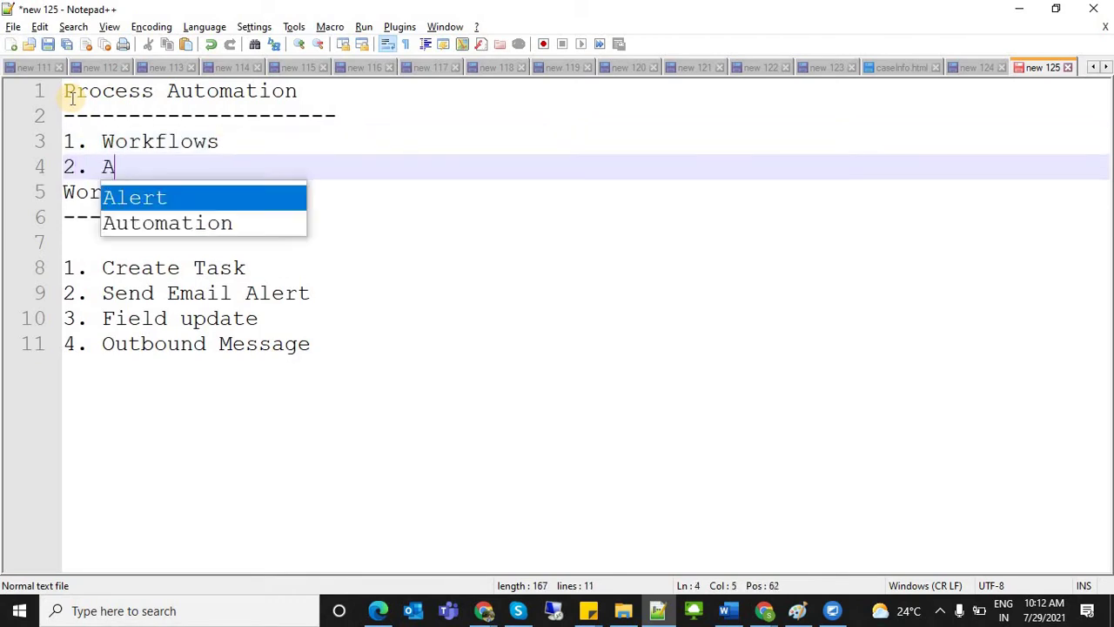
{"action": "type", "text": "pprooval Process"}
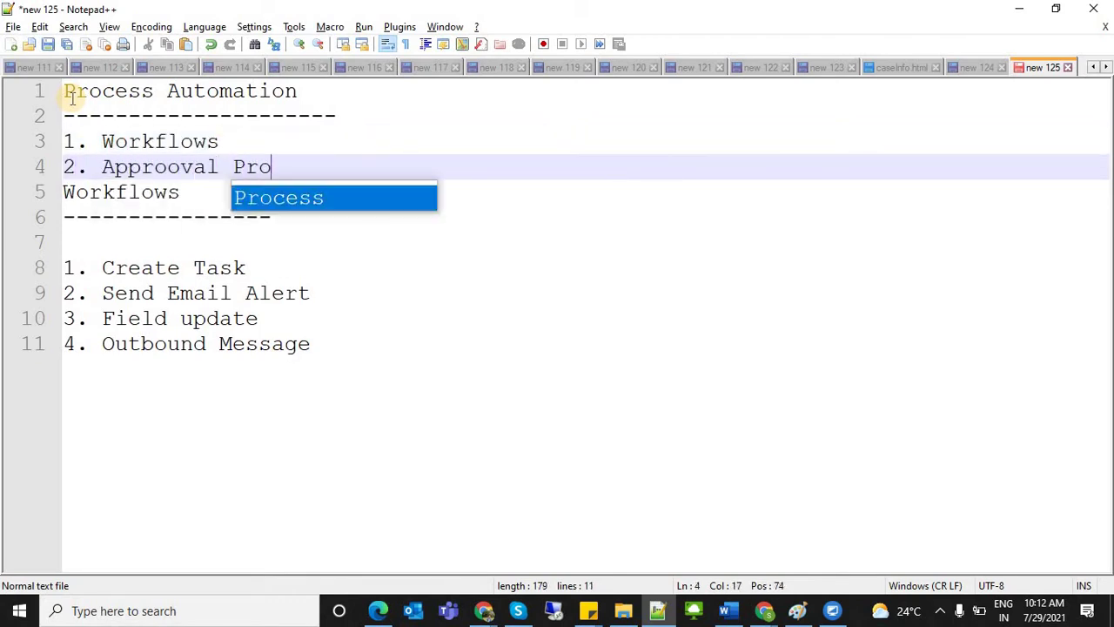
{"action": "left_click", "coordinate": [178, 167]}
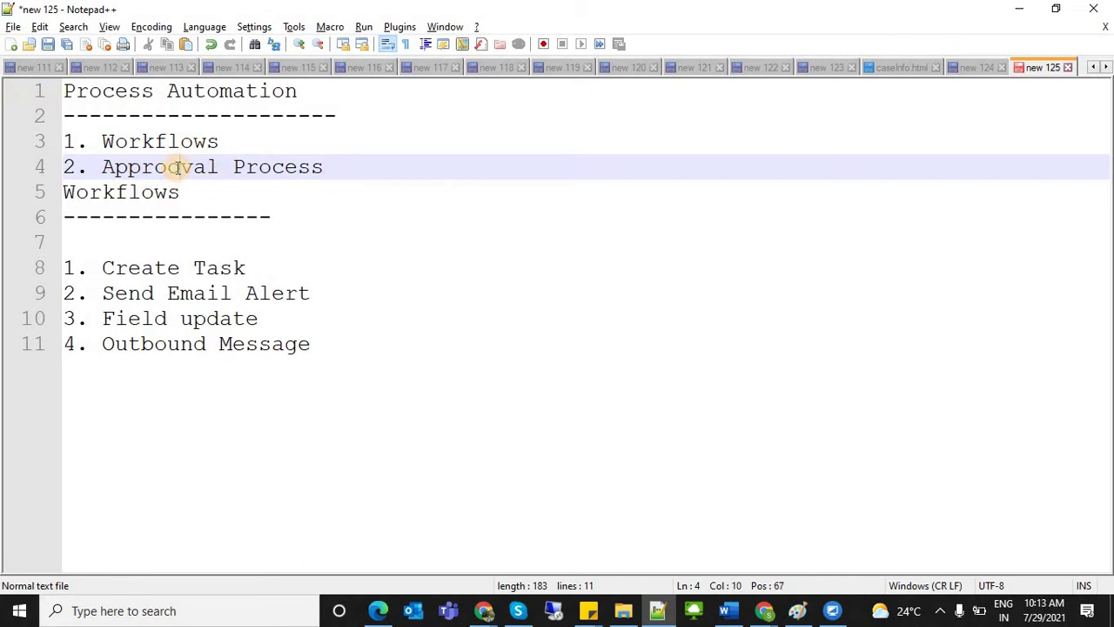
{"action": "key", "text": "BackSpace"}
{"action": "left_click", "coordinate": [342, 169]}
Step: Add lines '3. Flows' and '4. Process Builder' to the list
{"action": "key", "text": "Return"}
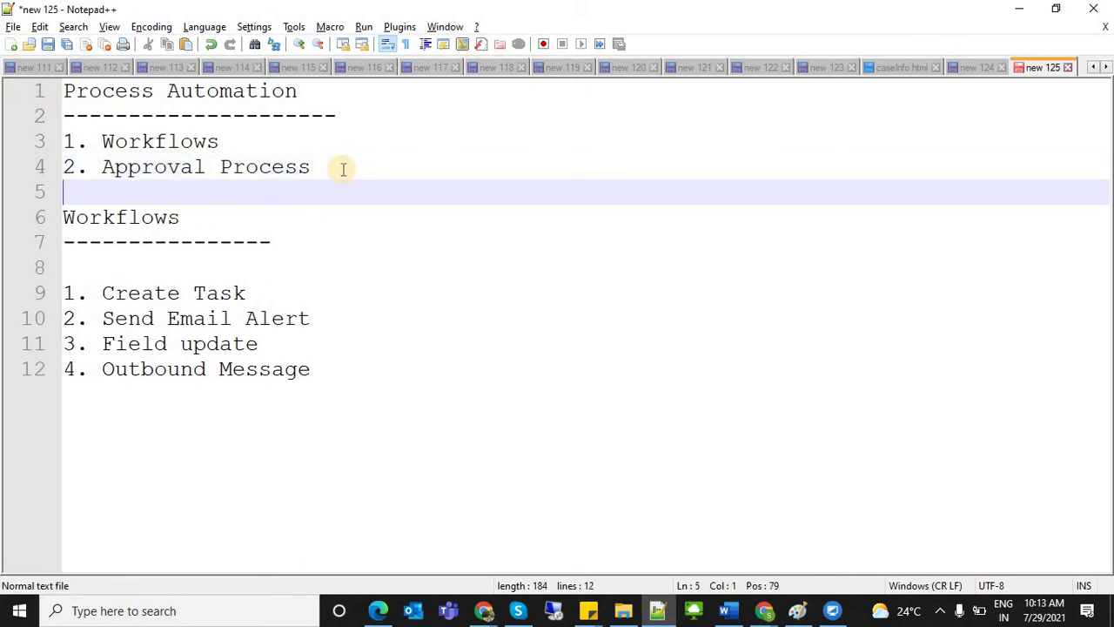
{"action": "type", "text": "3. Flows"}
{"action": "key", "text": "Return"}
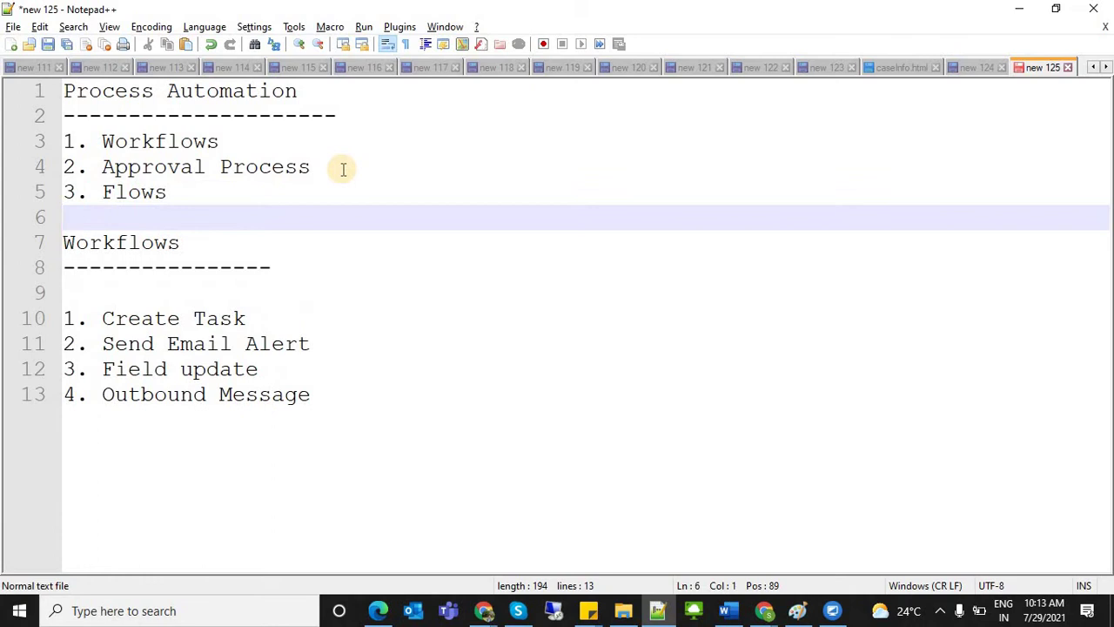
{"action": "type", "text": "4. Por"}
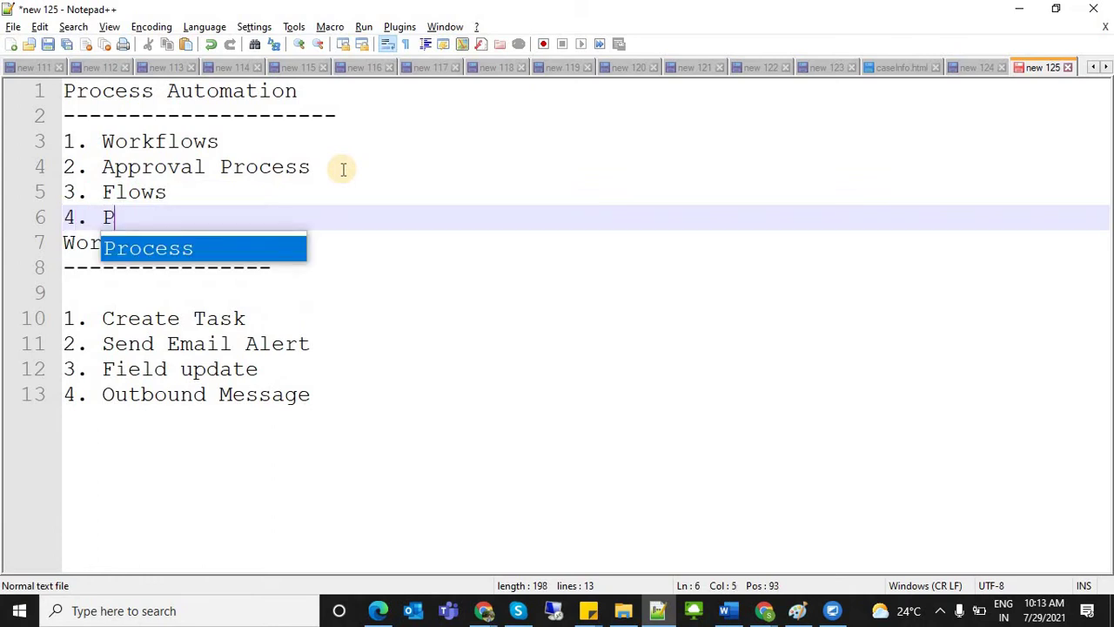
{"action": "key", "text": "BackSpace"}
{"action": "key", "text": "BackSpace"}
{"action": "type", "text": "rocess Builder"}
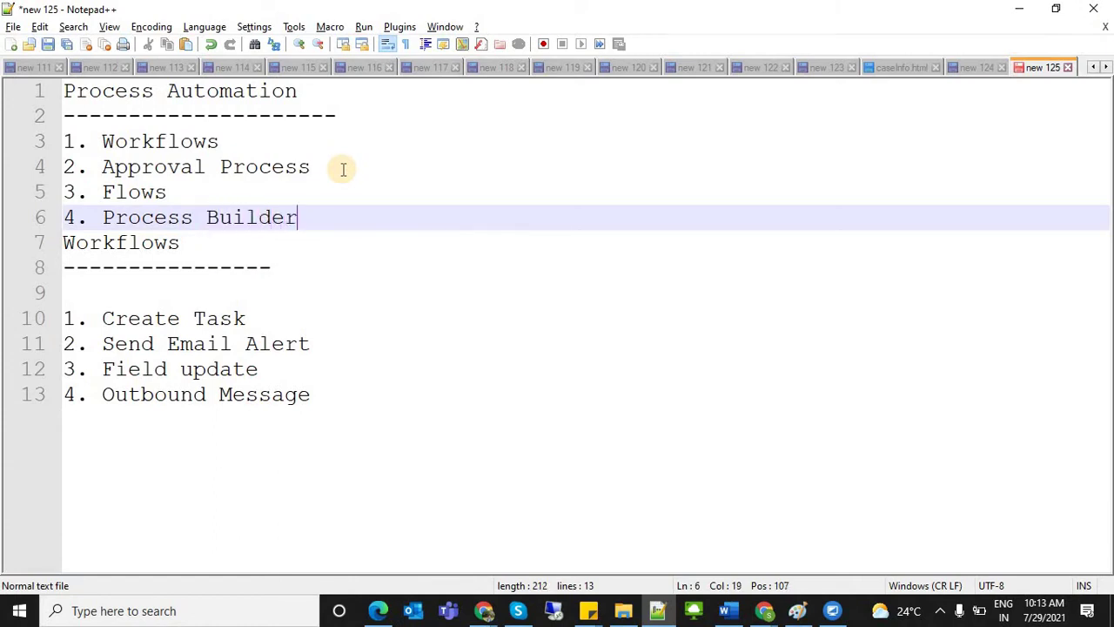
Step: Swap the entries so Process Builder is item 3 and Flows is item 4
{"action": "left_click", "coordinate": [103, 217], "text": "shift"}
{"action": "key", "text": "ctrl+c"}
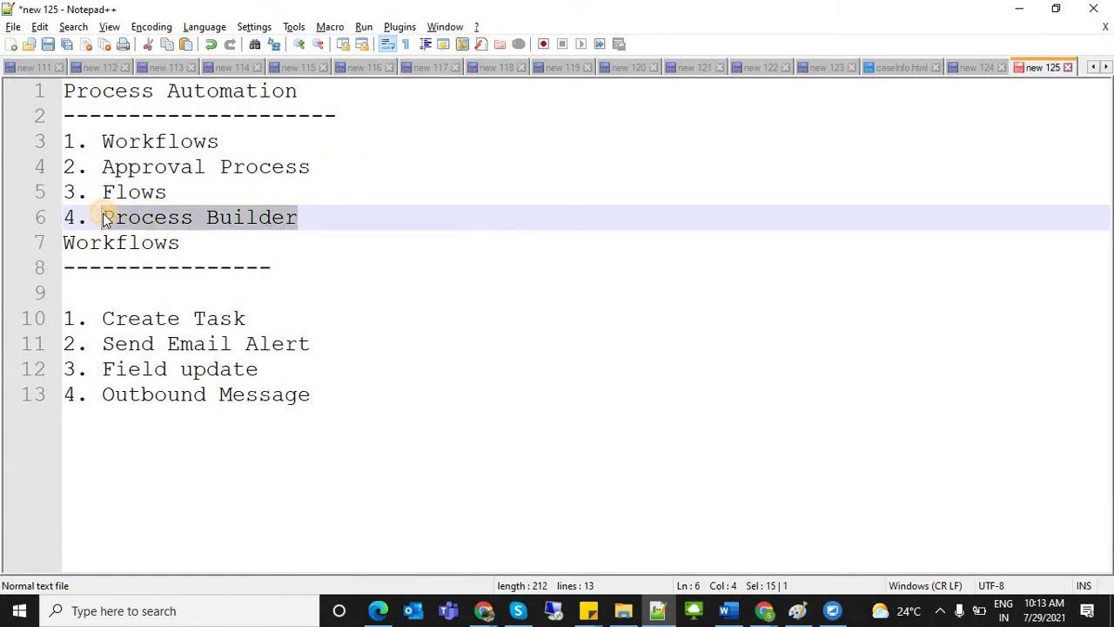
{"action": "key", "text": "BackSpace"}
{"action": "left_click", "coordinate": [103, 195]}
{"action": "key", "text": "ctrl+v"}
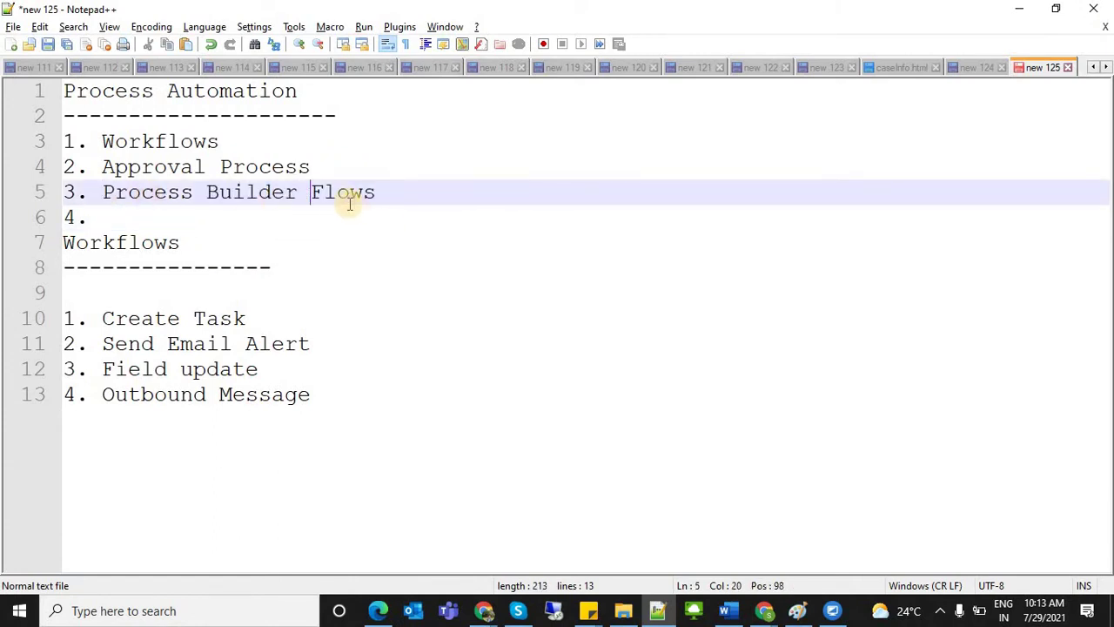
{"action": "double_click", "coordinate": [347, 199]}
{"action": "key", "text": "ctrl+x"}
{"action": "left_click", "coordinate": [119, 213]}
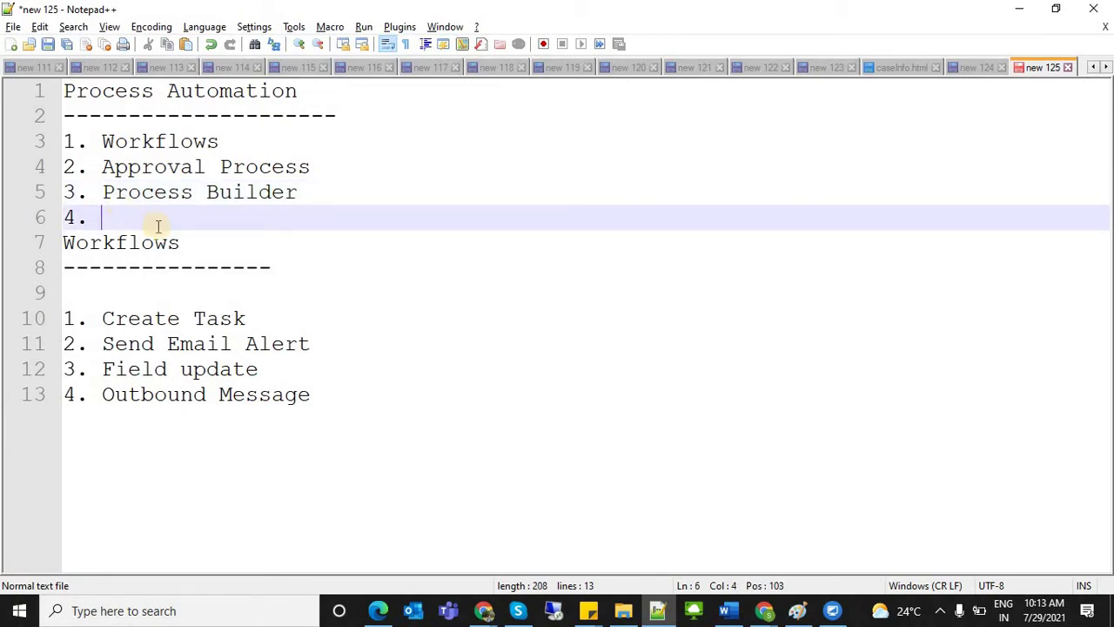
{"action": "key", "text": "ctrl+v"}
Step: Add two blank lines between the Process Automation list and the Workflows section
{"action": "key", "text": "Return"}
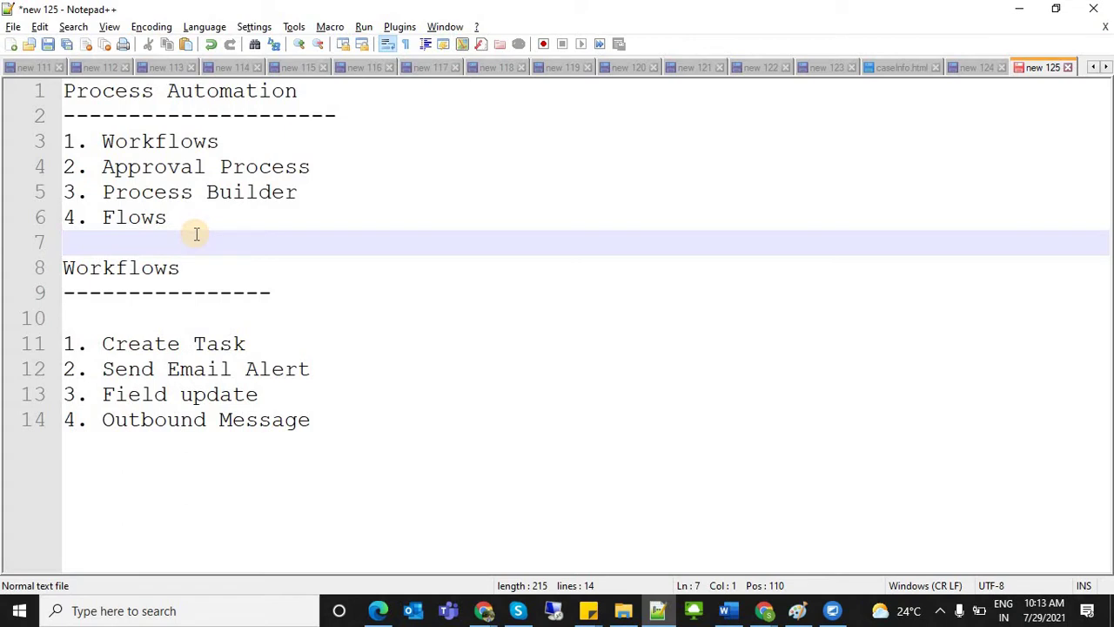
{"action": "left_click", "coordinate": [40, 144], "text": "shift"}
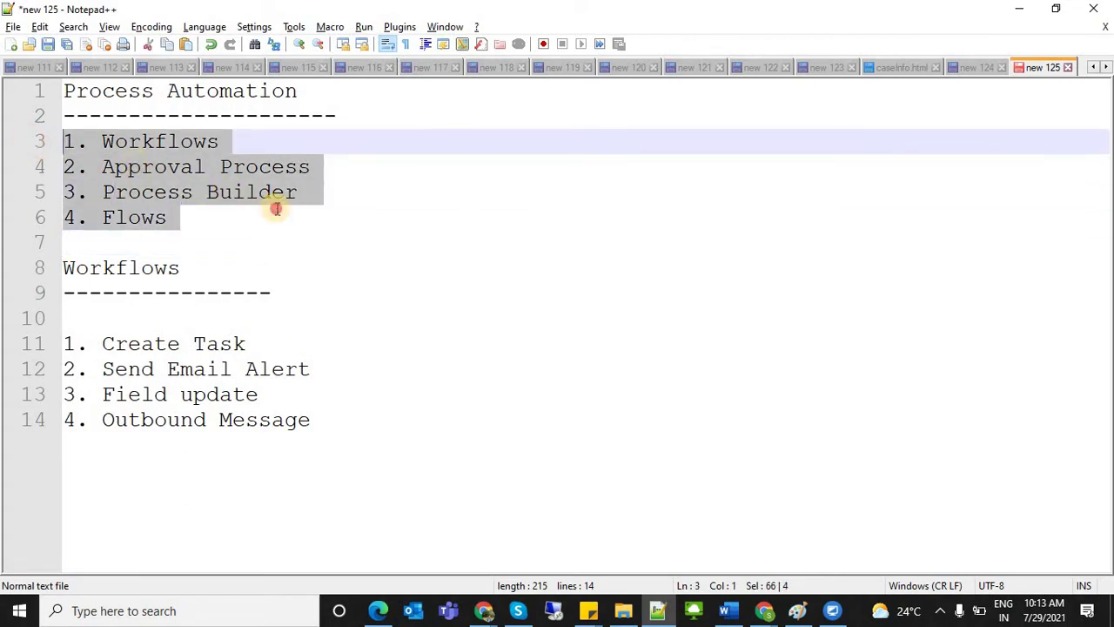
{"action": "left_click", "coordinate": [276, 208]}
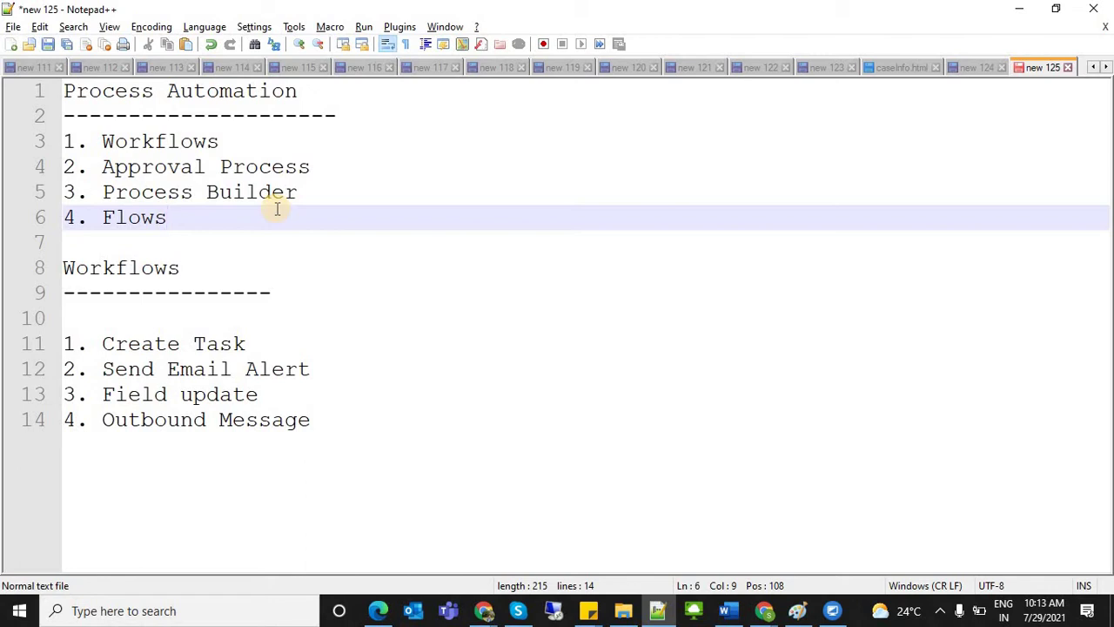
{"action": "left_click_drag", "start_coordinate": [40, 164], "coordinate": [146, 152]}
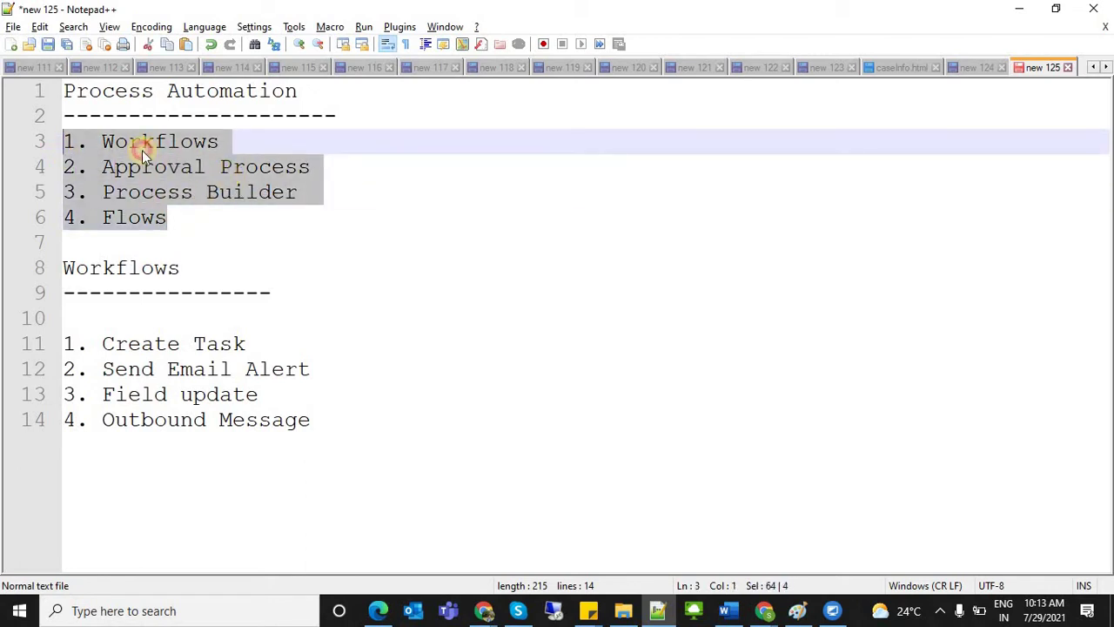
{"action": "double_click", "coordinate": [142, 149]}
{"action": "left_click", "coordinate": [129, 290]}
{"action": "left_click", "coordinate": [79, 241]}
{"action": "left_click", "coordinate": [301, 459], "text": "shift"}
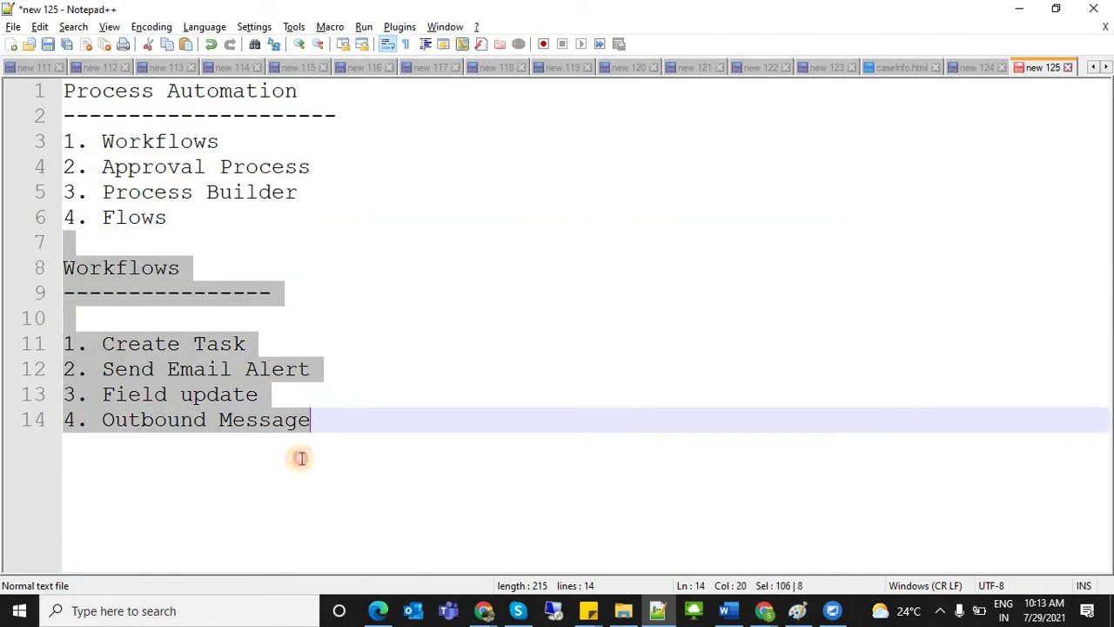
{"action": "left_click", "coordinate": [300, 459]}
{"action": "left_click", "coordinate": [107, 246]}
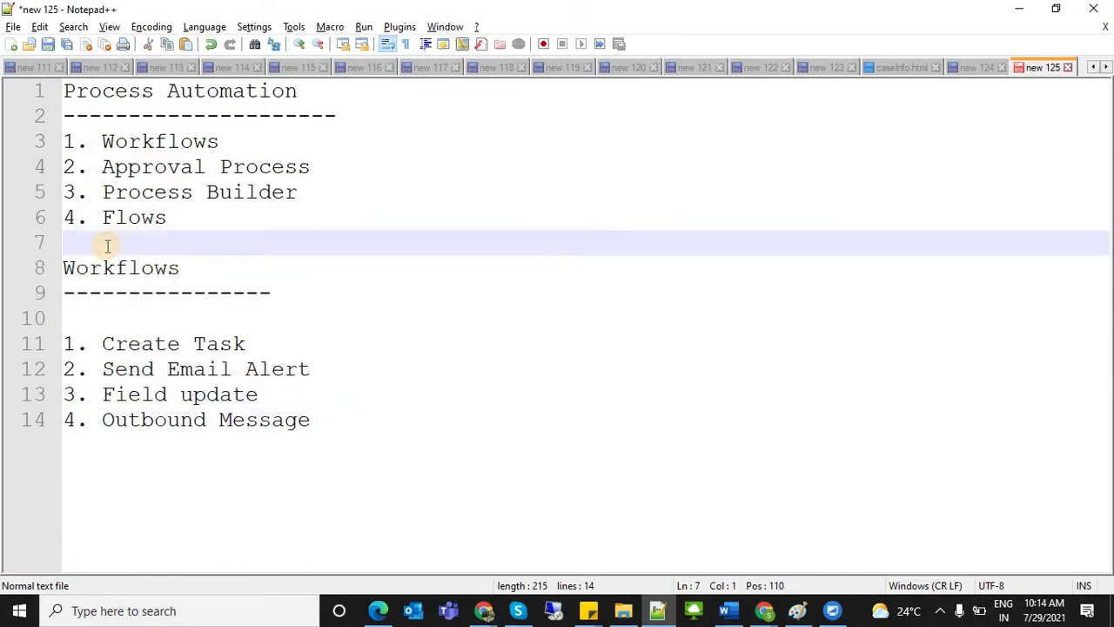
{"action": "key", "text": "Return"}
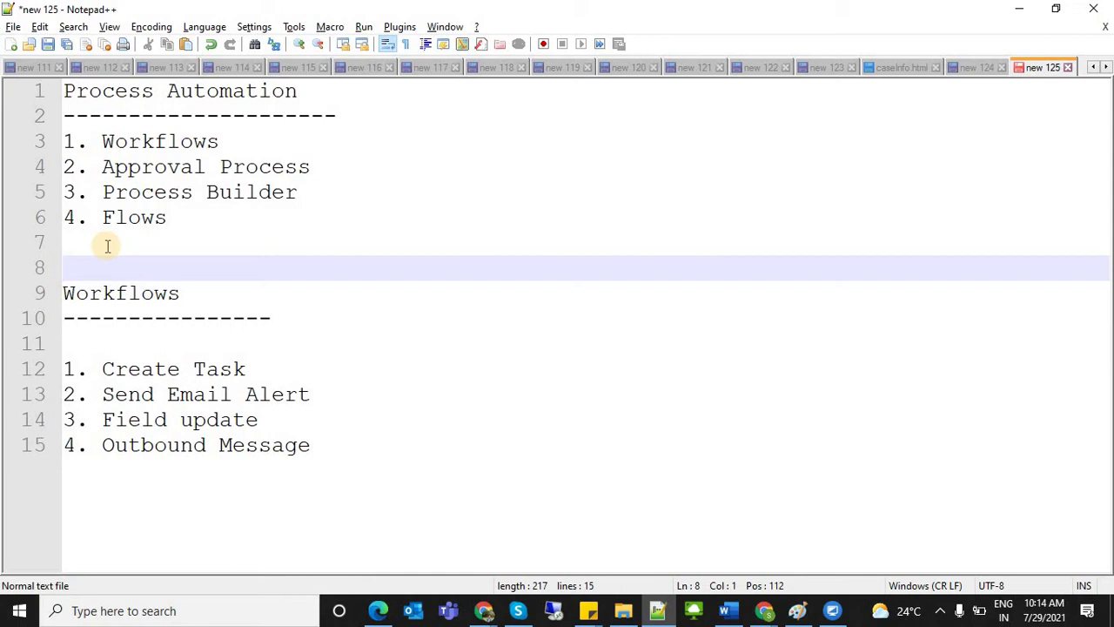
Step: Delete the blank line under the Workflows divider, then switch to the Salesforce Setup page
{"action": "left_click", "coordinate": [93, 334]}
{"action": "key", "text": "BackSpace"}
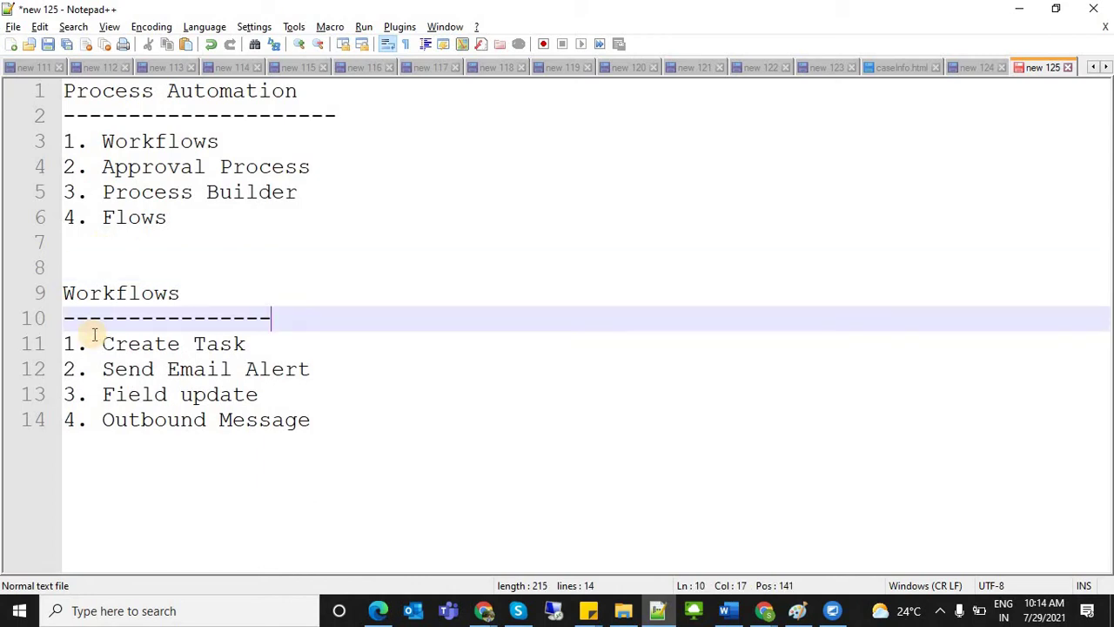
{"action": "left_click", "coordinate": [322, 461]}
{"action": "left_click", "coordinate": [43, 338], "text": "shift"}
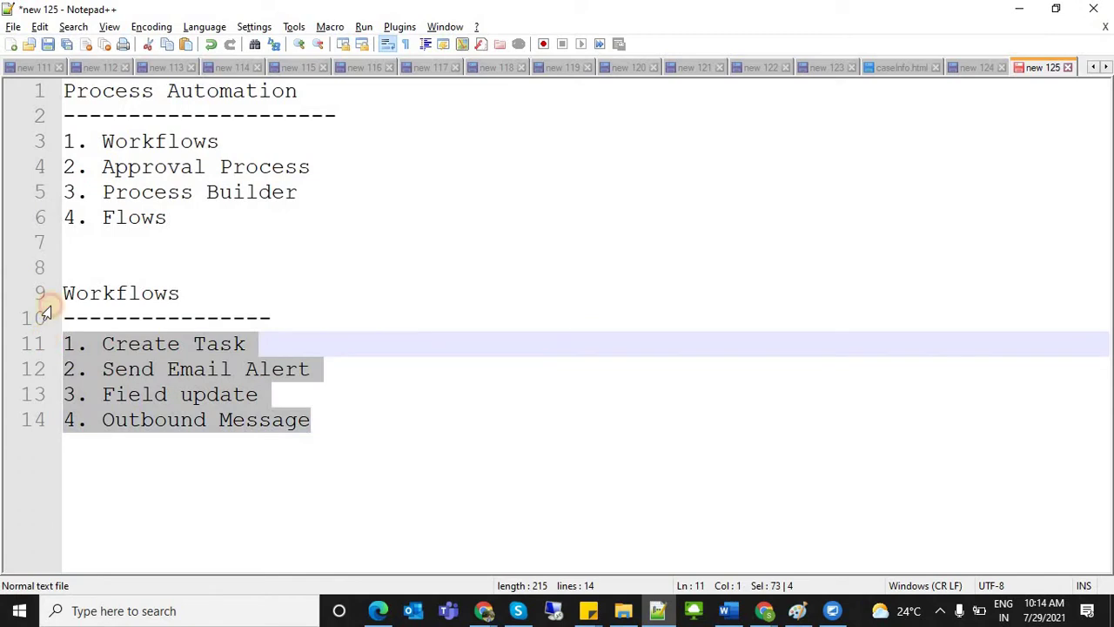
{"action": "left_click", "coordinate": [223, 341]}
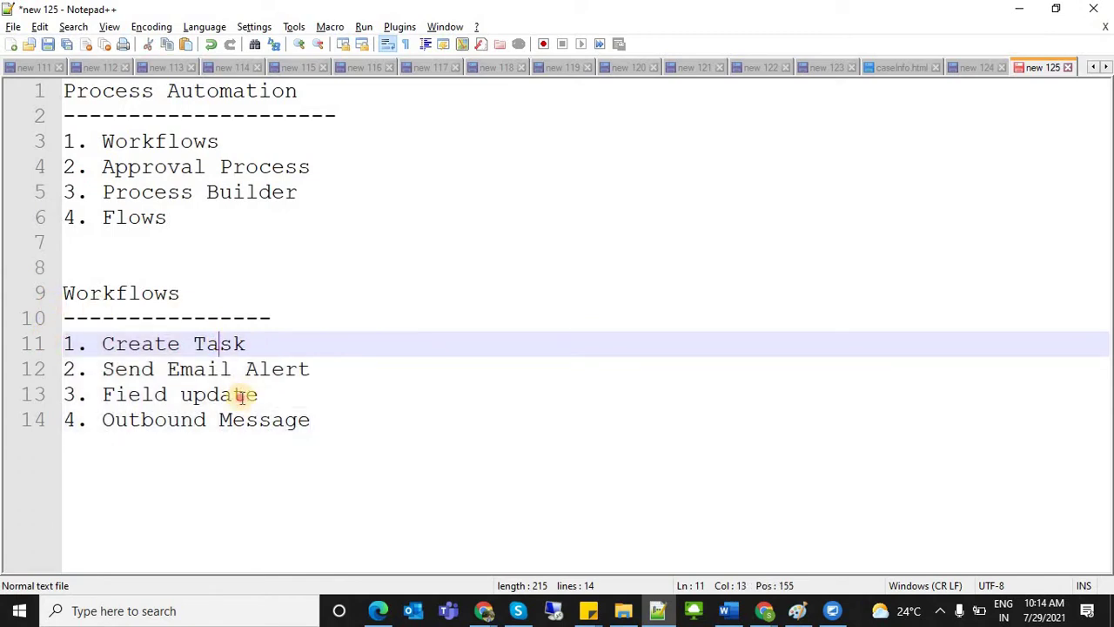
{"action": "left_click", "coordinate": [241, 394]}
{"action": "key", "text": "alt+Tab"}
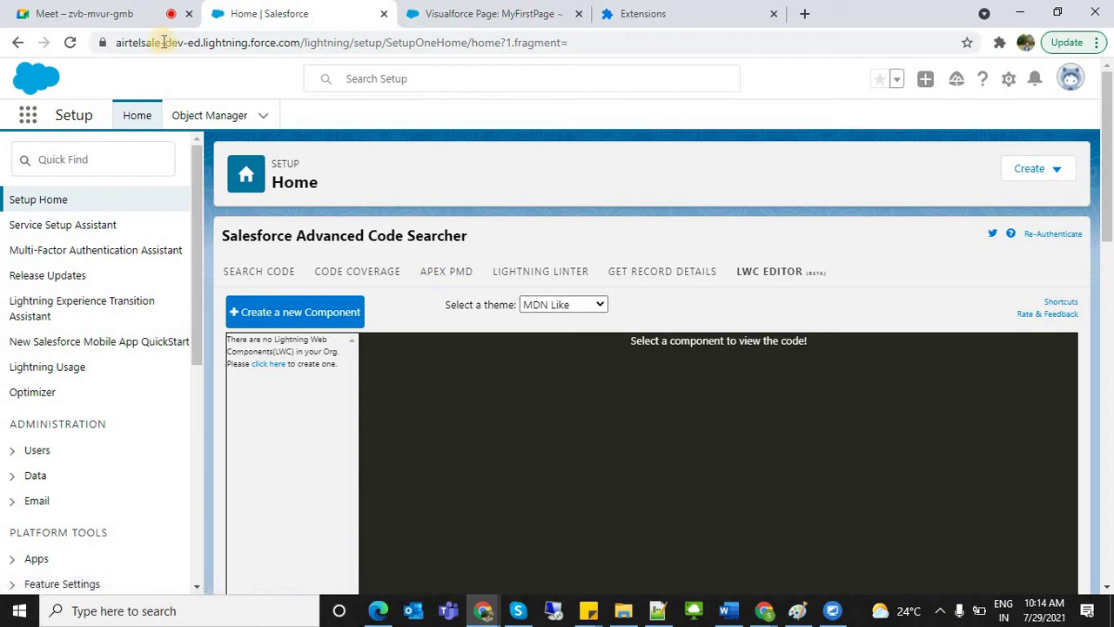
Step: Stop presenting in Meet, re-share the entire screen, and return to the Notepad++ notes
{"action": "key", "text": "ctrl+1"}
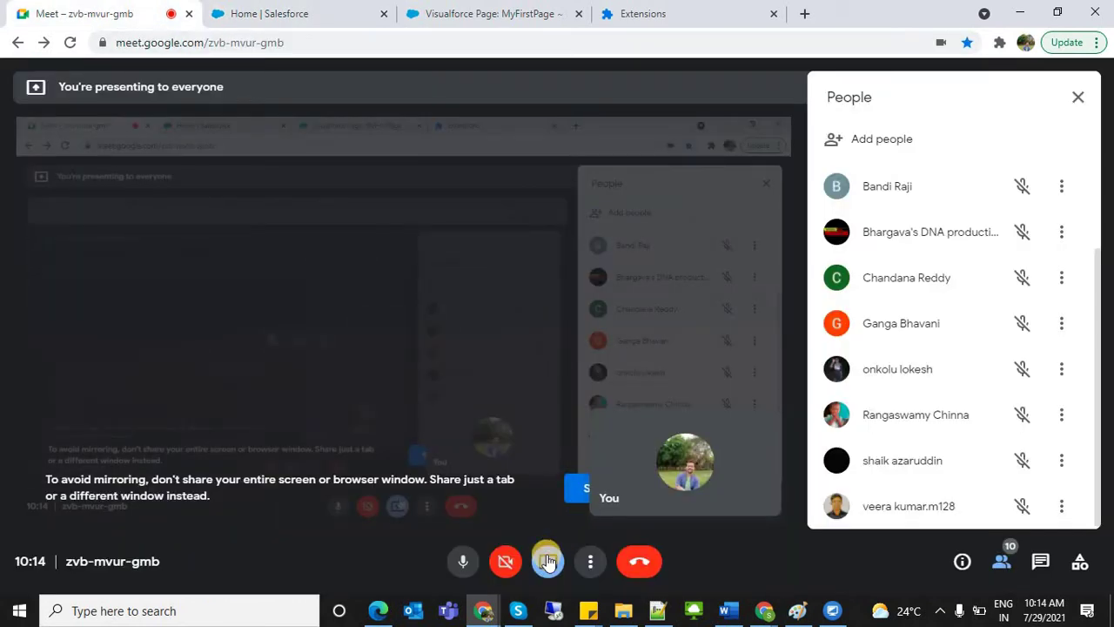
{"action": "left_click", "coordinate": [576, 488]}
{"action": "left_click", "coordinate": [589, 522]}
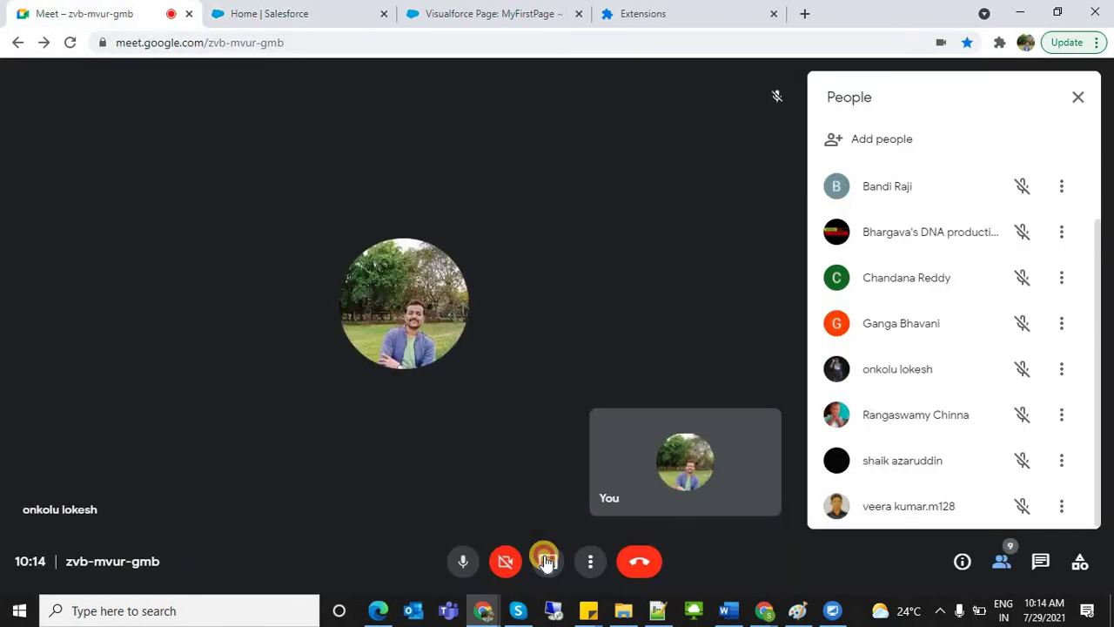
{"action": "left_click", "coordinate": [548, 557]}
{"action": "left_click", "coordinate": [581, 450]}
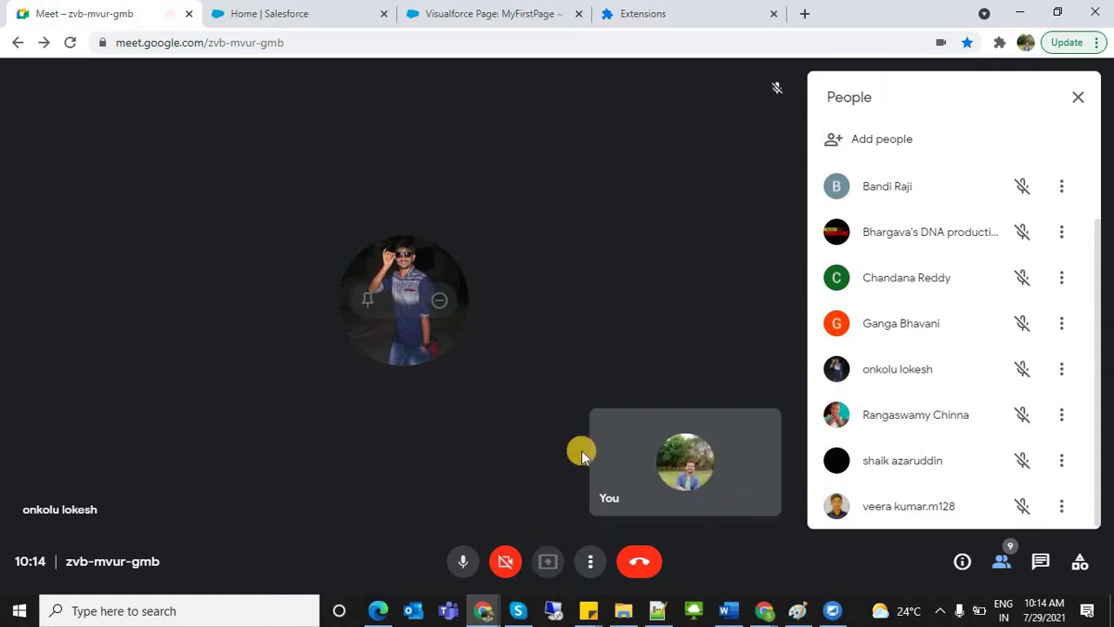
{"action": "left_click", "coordinate": [491, 261]}
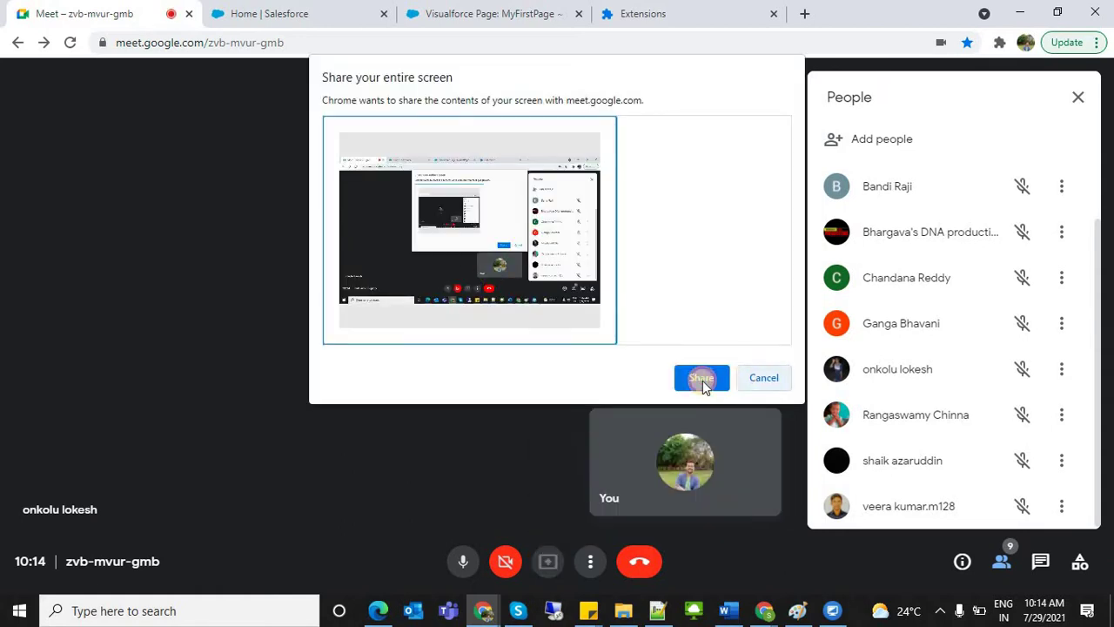
{"action": "left_click", "coordinate": [707, 379]}
{"action": "key", "text": "alt+Tab"}
{"action": "key", "text": "Tab"}
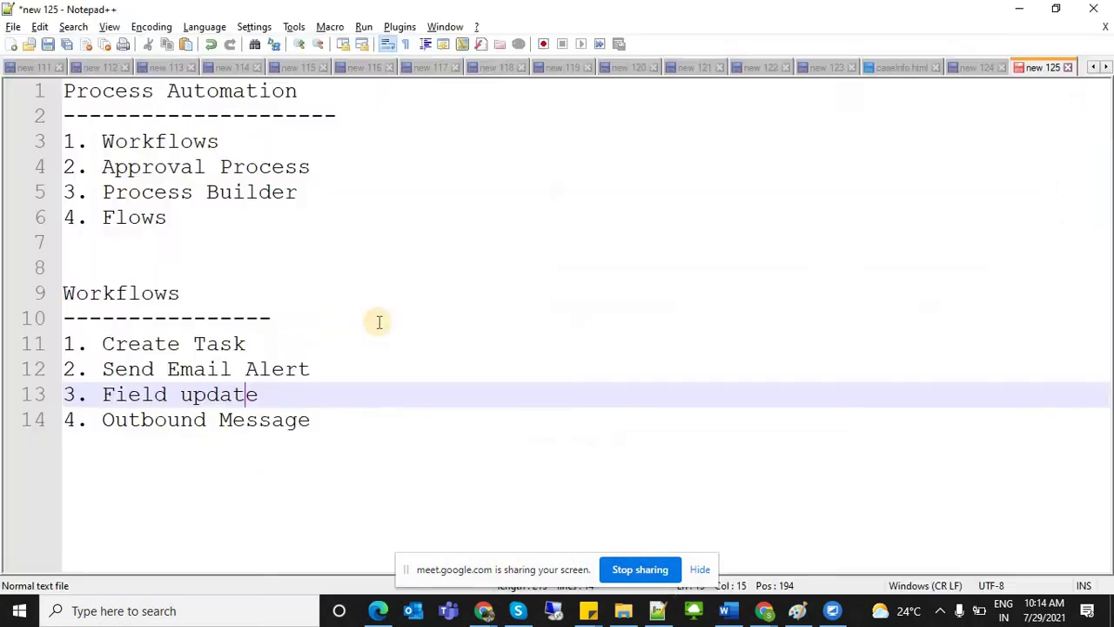
{"action": "left_click", "coordinate": [378, 322]}
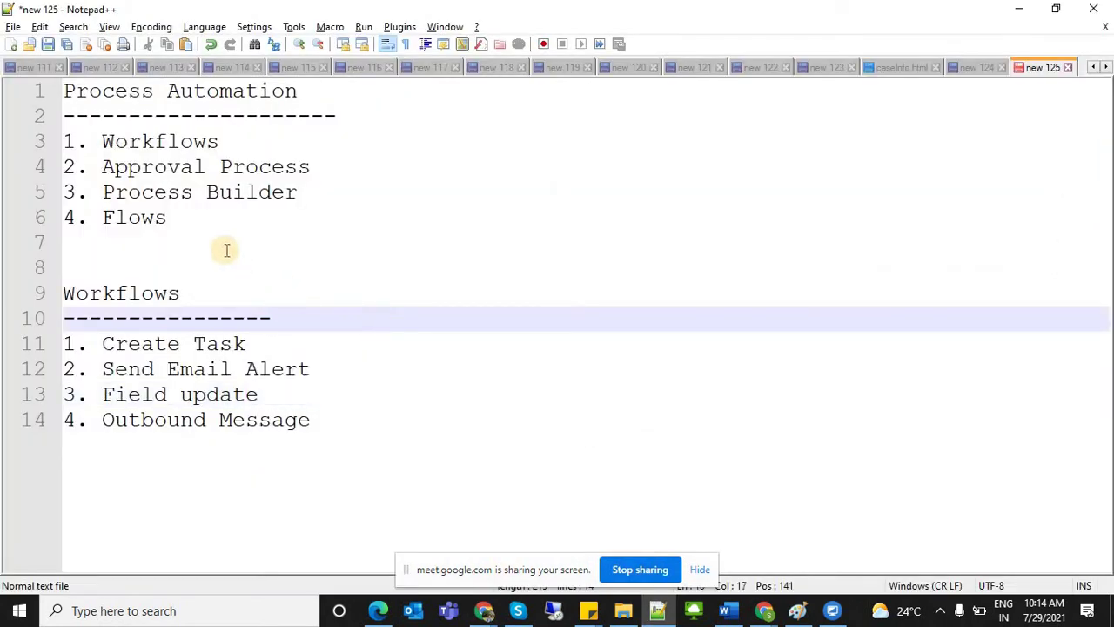
{"action": "left_click_drag", "start_coordinate": [167, 219], "coordinate": [114, 191]}
{"action": "left_click", "coordinate": [19, 100], "text": "shift"}
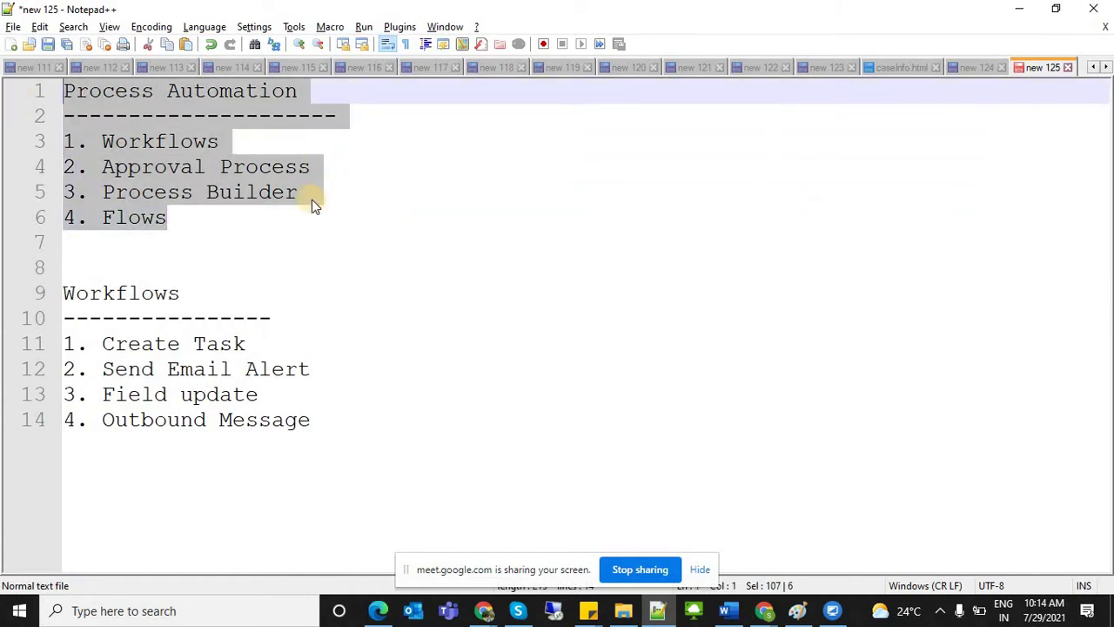
{"action": "left_click_drag", "start_coordinate": [314, 202], "coordinate": [210, 224]}
{"action": "left_click", "coordinate": [54, 144], "text": "shift"}
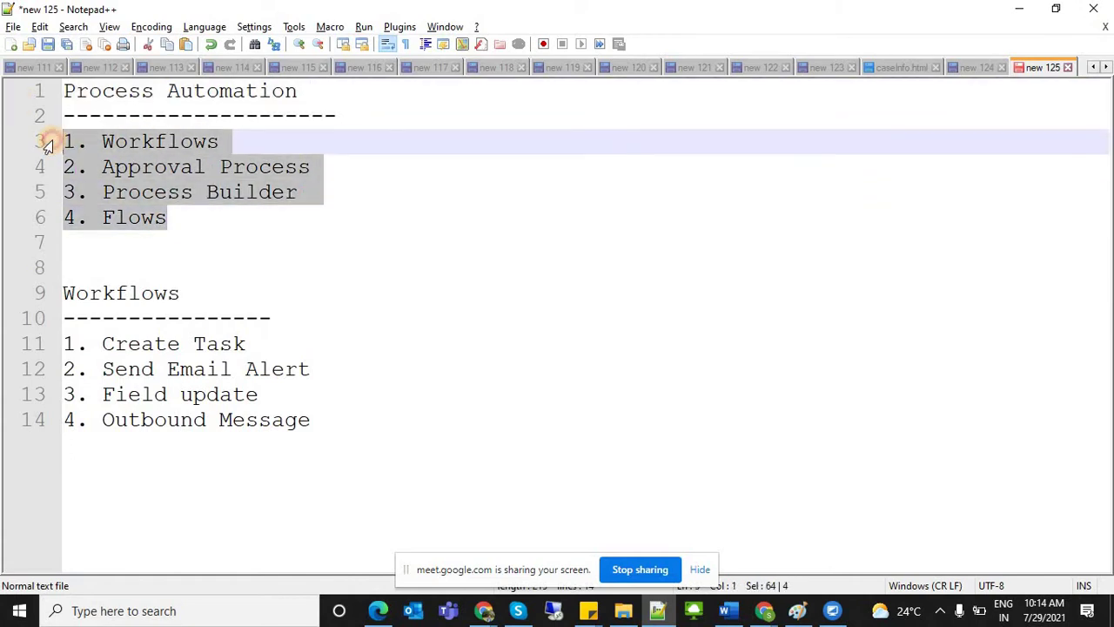
{"action": "left_click", "coordinate": [194, 222]}
{"action": "left_click", "coordinate": [69, 168], "text": "shift"}
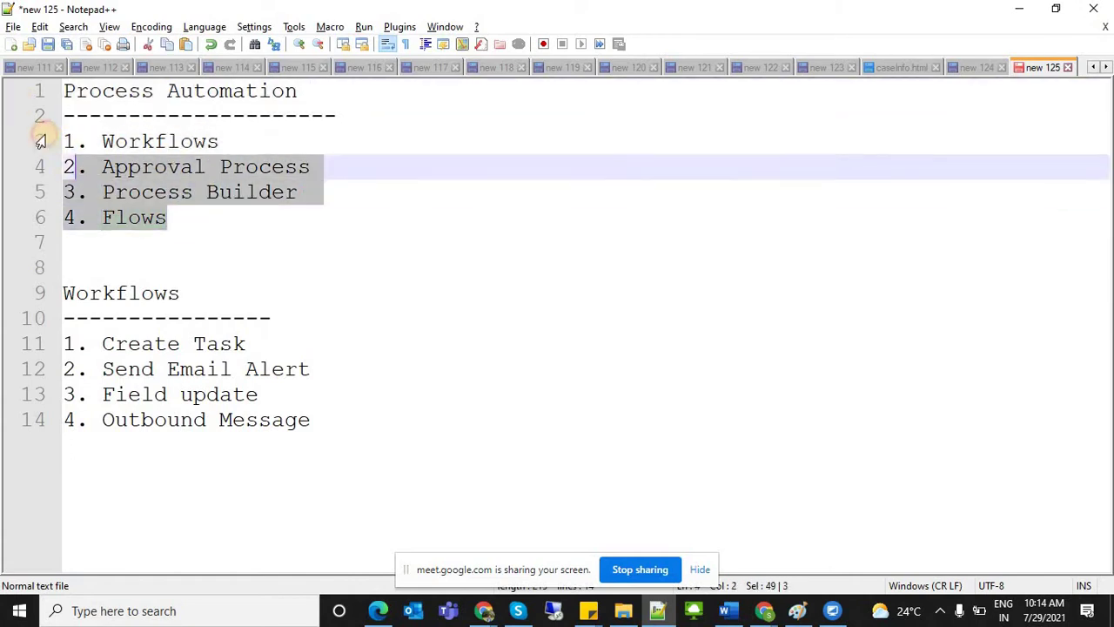
{"action": "left_click", "coordinate": [40, 141], "text": "shift"}
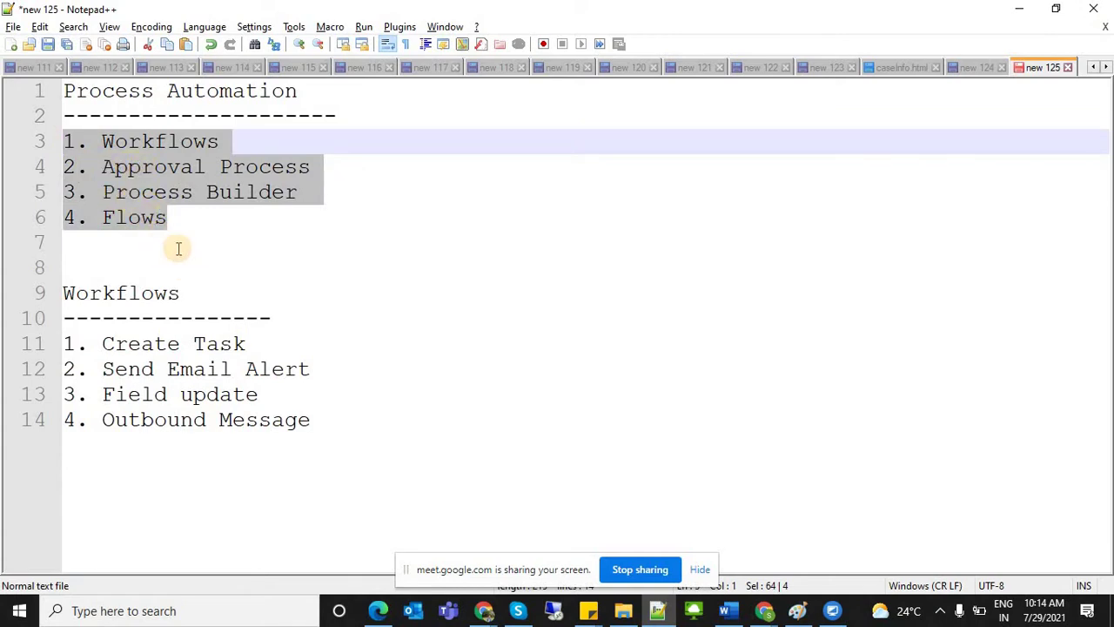
{"action": "left_click", "coordinate": [181, 260]}
{"action": "double_click", "coordinate": [142, 213]}
{"action": "left_click", "coordinate": [66, 139], "text": "shift"}
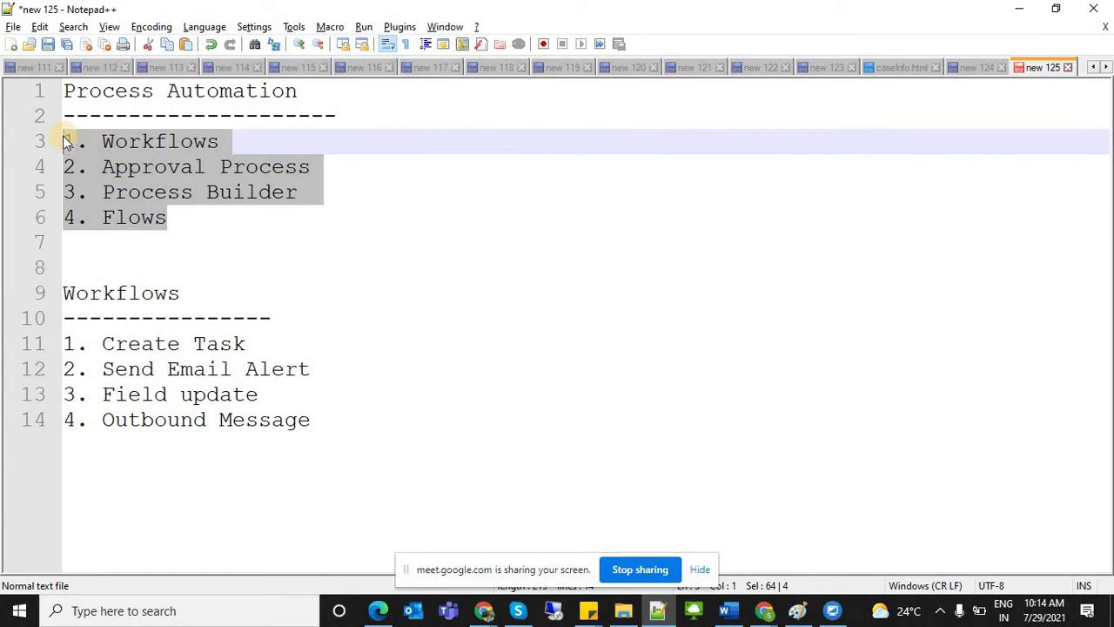
{"action": "left_click", "coordinate": [172, 215]}
{"action": "left_click_drag", "start_coordinate": [172, 215], "coordinate": [63, 89]}
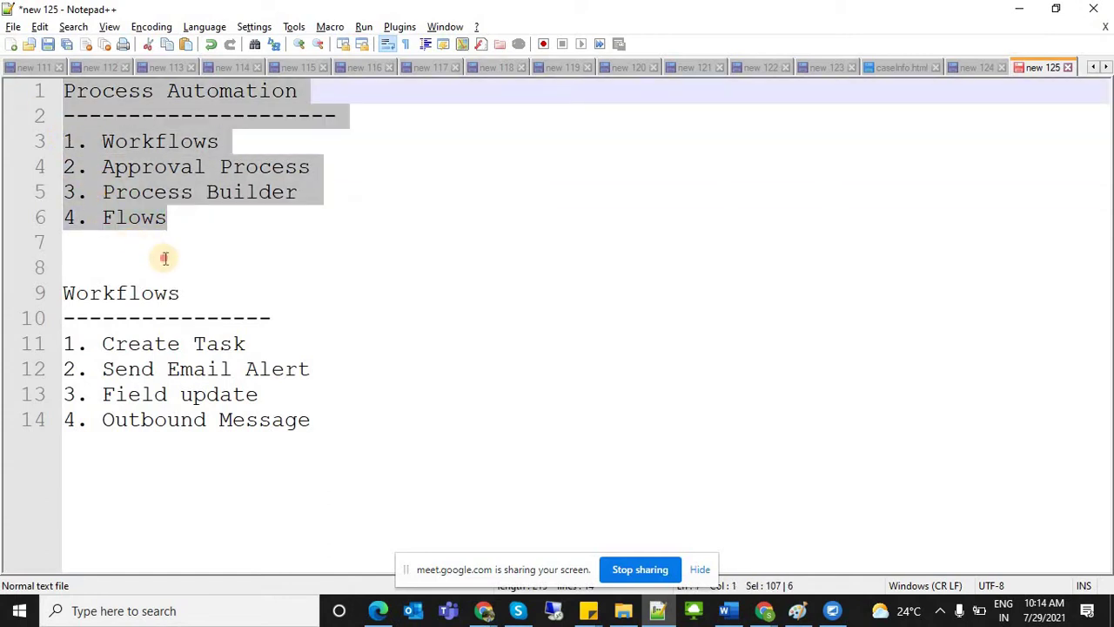
{"action": "left_click", "coordinate": [153, 268]}
{"action": "left_click", "coordinate": [363, 435], "text": "shift"}
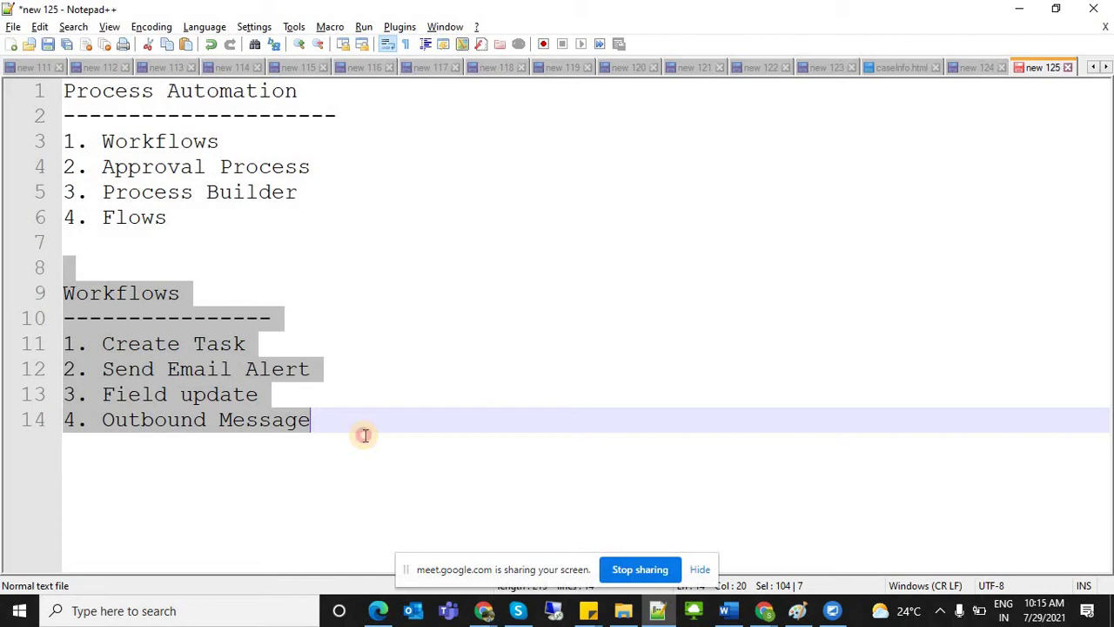
{"action": "left_click_drag", "start_coordinate": [365, 435], "coordinate": [29, 259]}
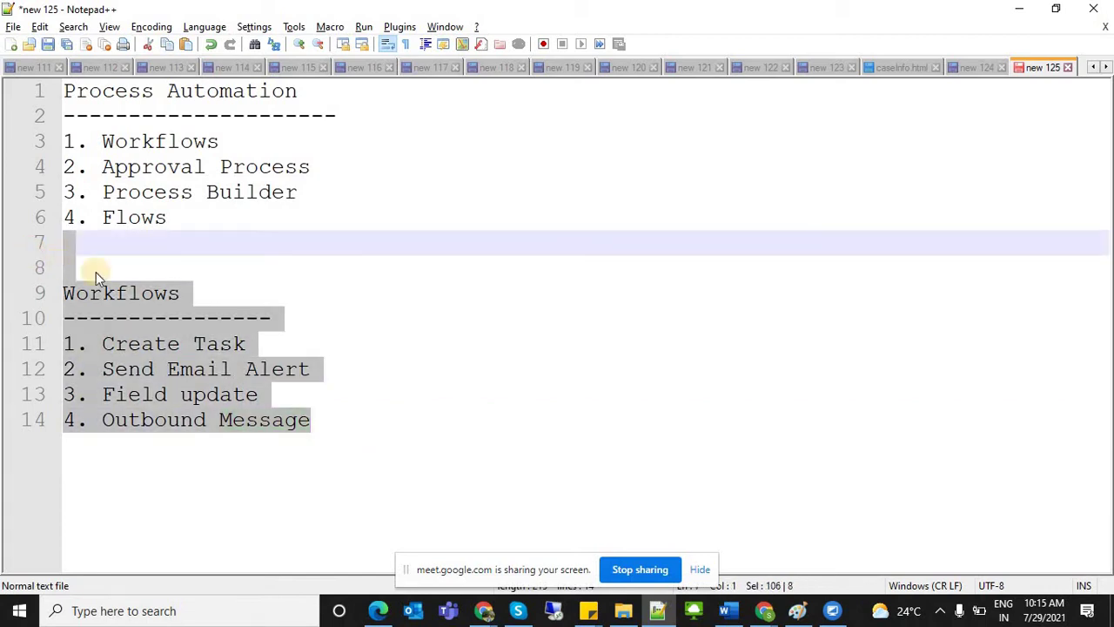
{"action": "left_click", "coordinate": [208, 295]}
{"action": "left_click", "coordinate": [435, 444], "text": "shift"}
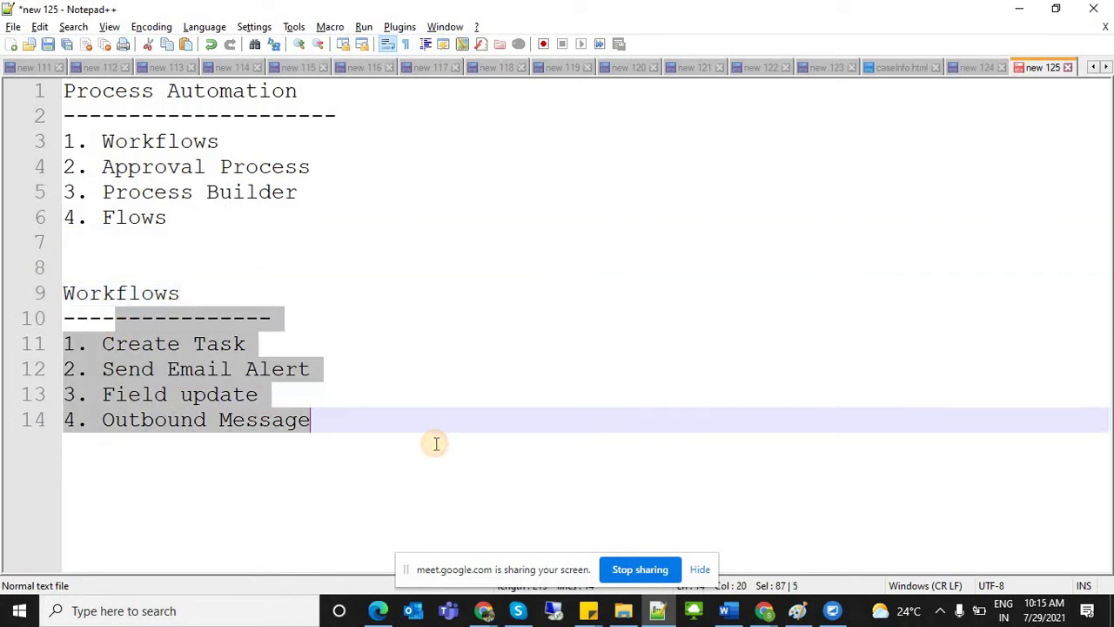
{"action": "left_click", "coordinate": [435, 444]}
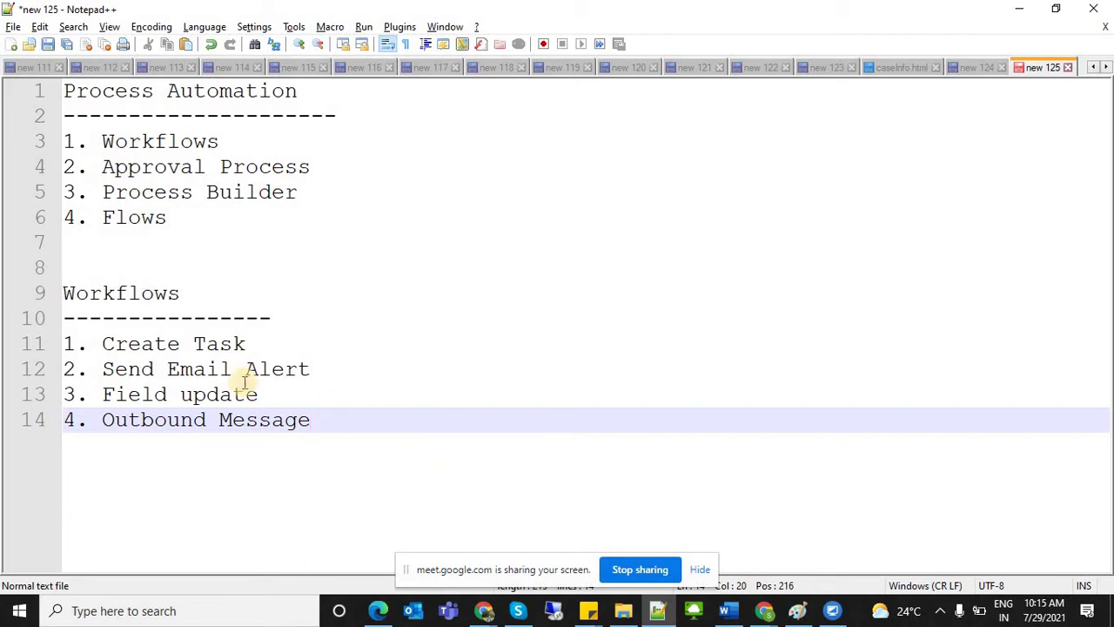
Step: Add a 'Task ==>' line below the Workflows list, fixing the mistyped '?'
{"action": "double_click", "coordinate": [205, 353]}
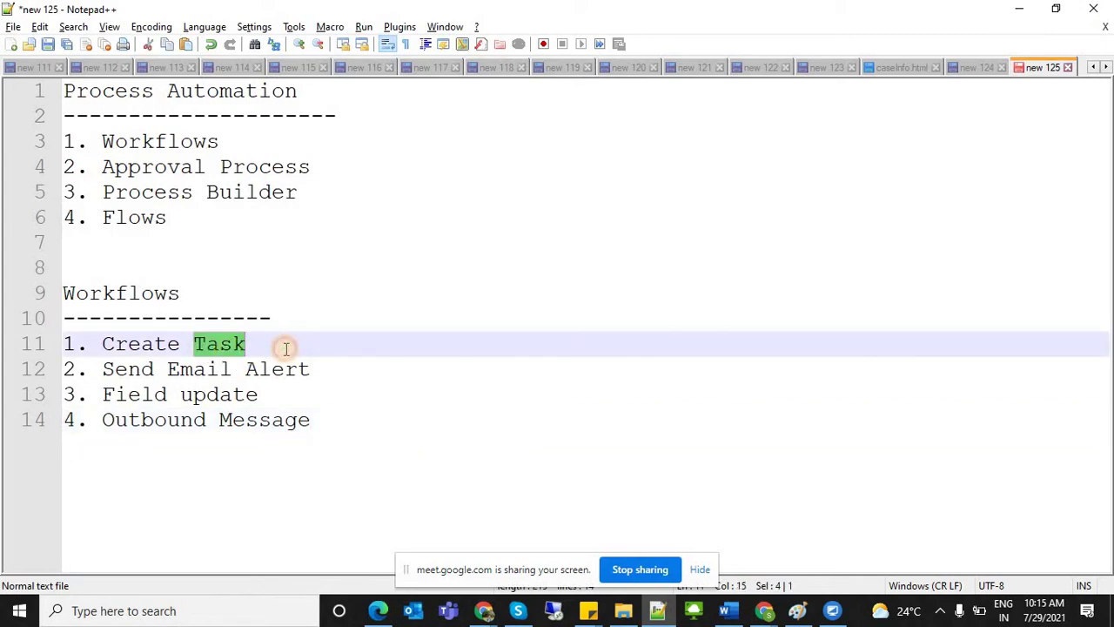
{"action": "left_click", "coordinate": [285, 348]}
{"action": "left_click", "coordinate": [69, 336], "text": "shift"}
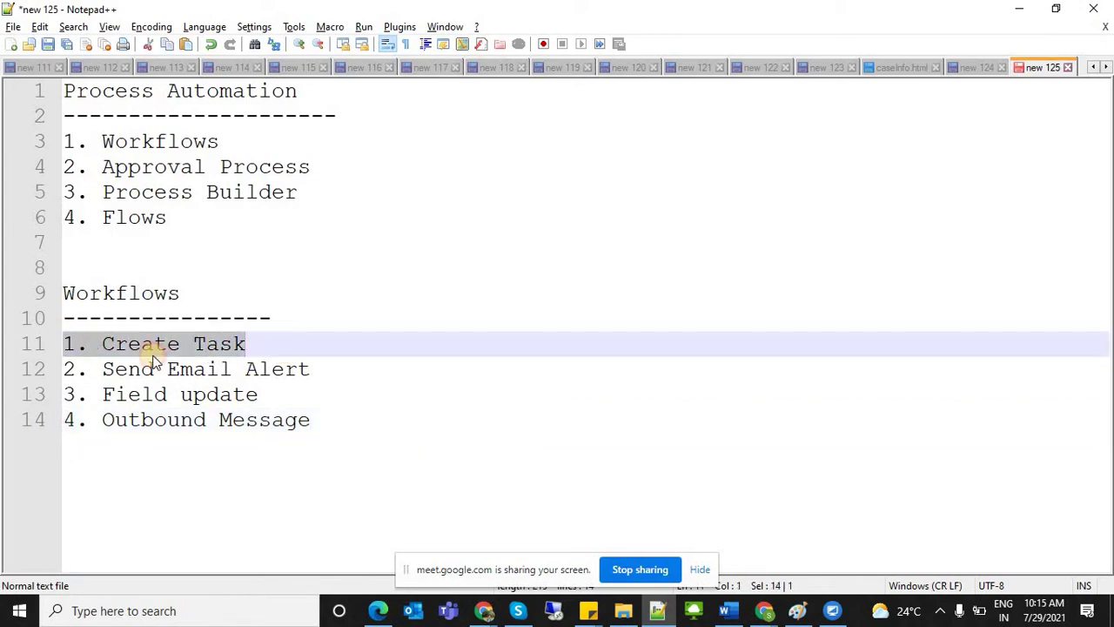
{"action": "left_click", "coordinate": [456, 421]}
{"action": "key", "text": "Return"}
{"action": "key", "text": "Return"}
{"action": "type", "text": "T"}
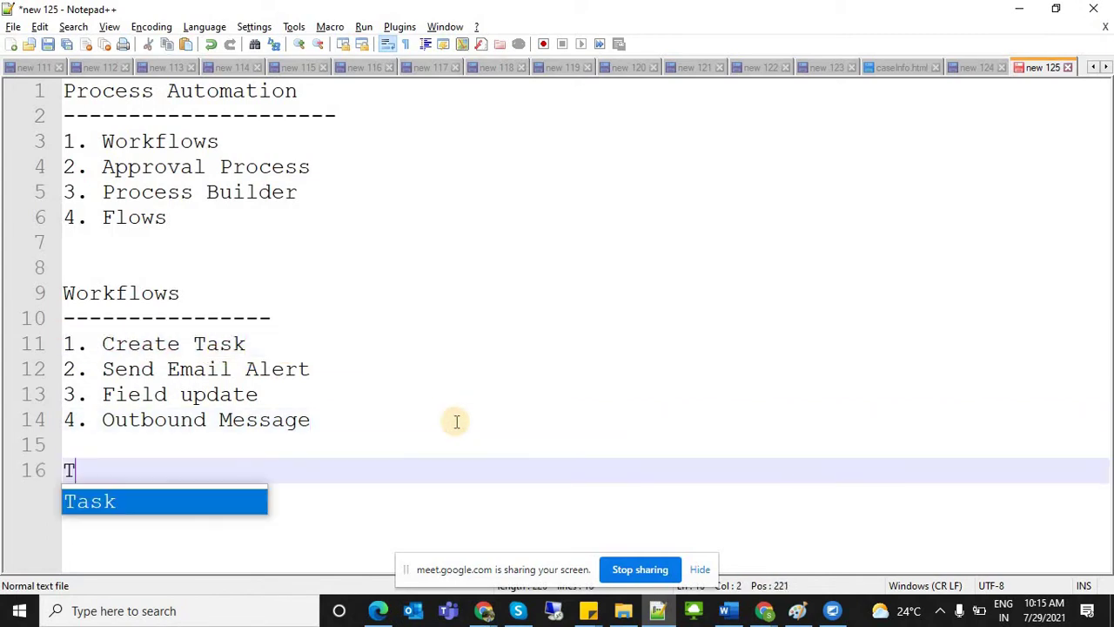
{"action": "type", "text": "ask ==?"}
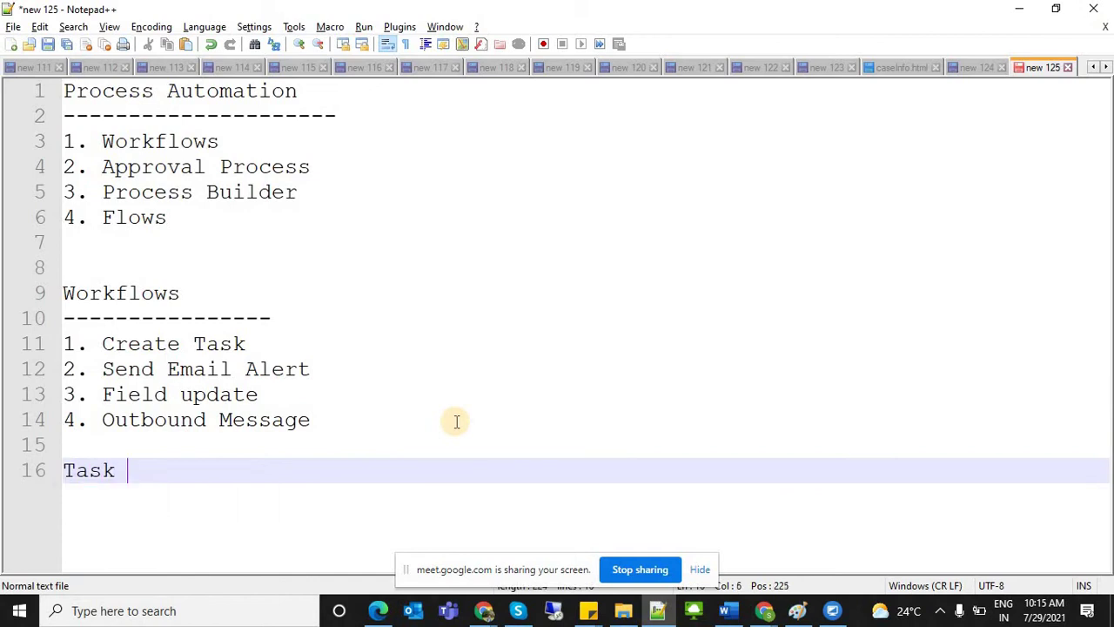
{"action": "key", "text": "BackSpace"}
{"action": "key", "text": "BackSpace"}
{"action": "type", "text": ">"}
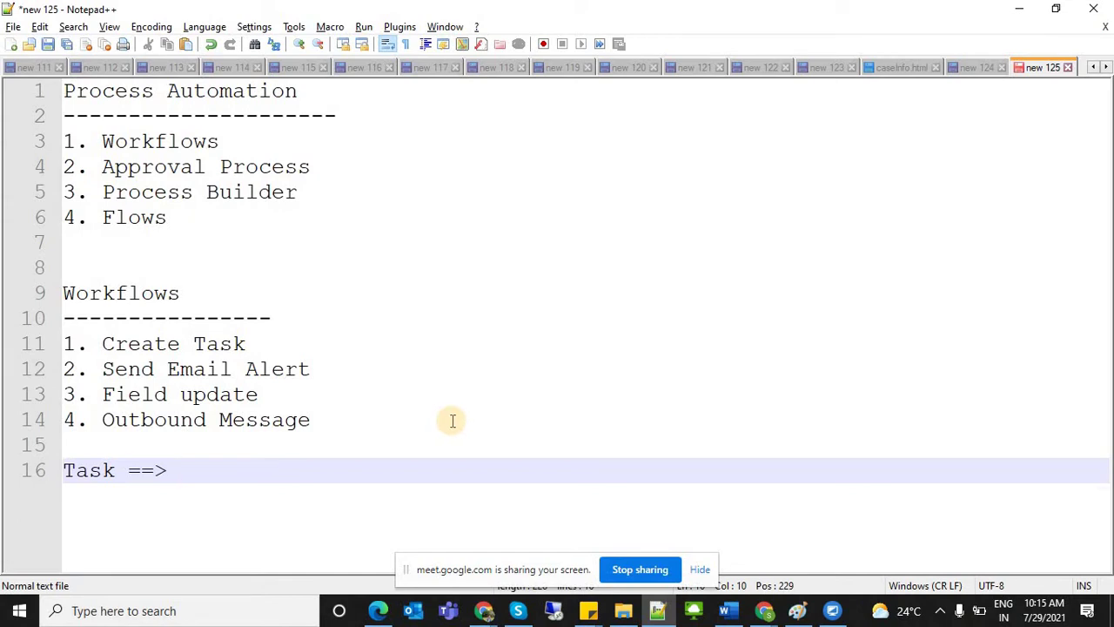
Step: Highlight the word Task on line 16 several times while explaining it
{"action": "left_click_drag", "start_coordinate": [66, 470], "coordinate": [115, 471]}
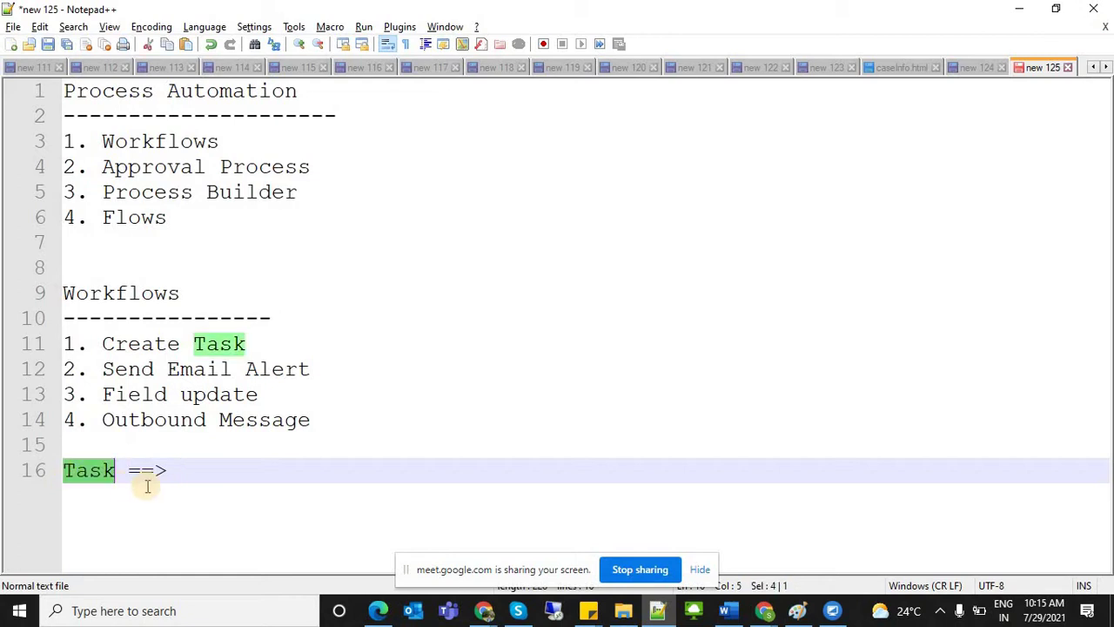
{"action": "left_click", "coordinate": [192, 475]}
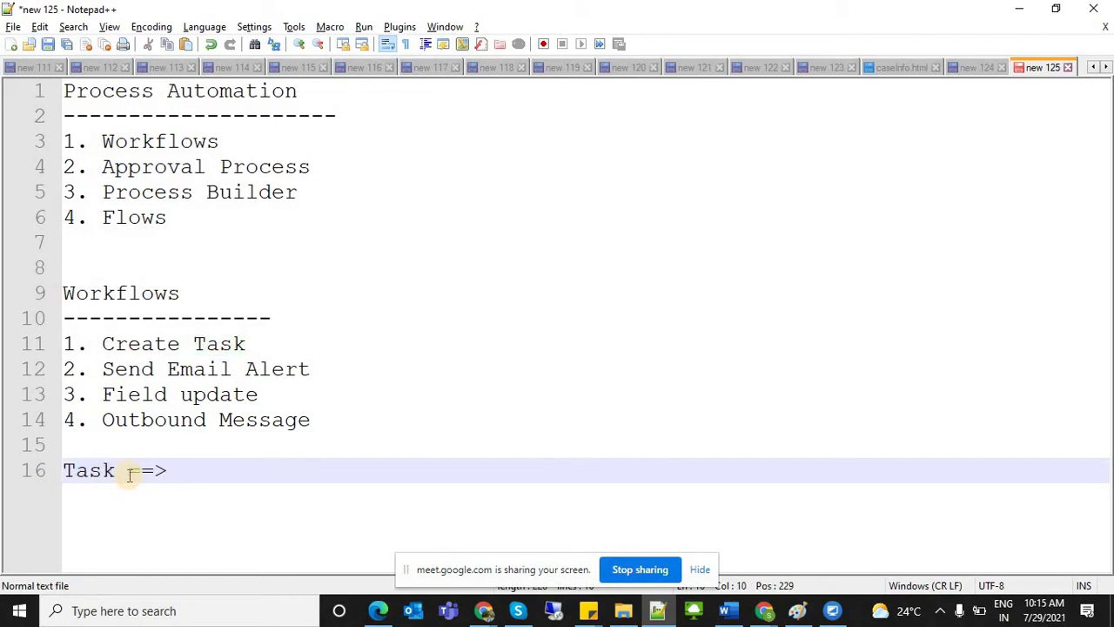
{"action": "double_click", "coordinate": [83, 472]}
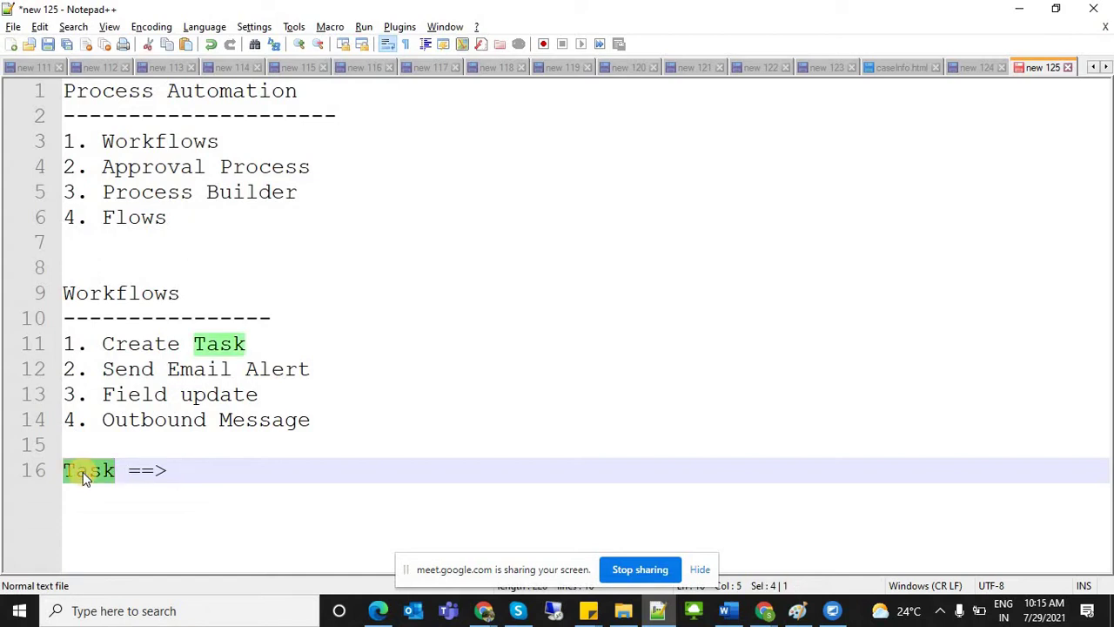
{"action": "left_click", "coordinate": [258, 474]}
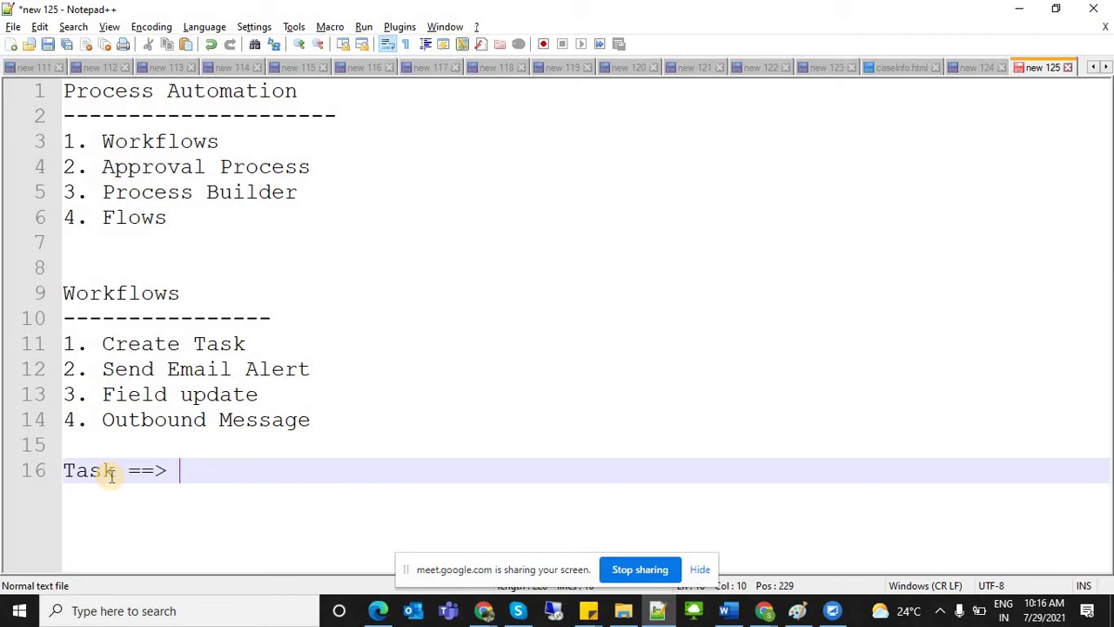
{"action": "double_click", "coordinate": [86, 472]}
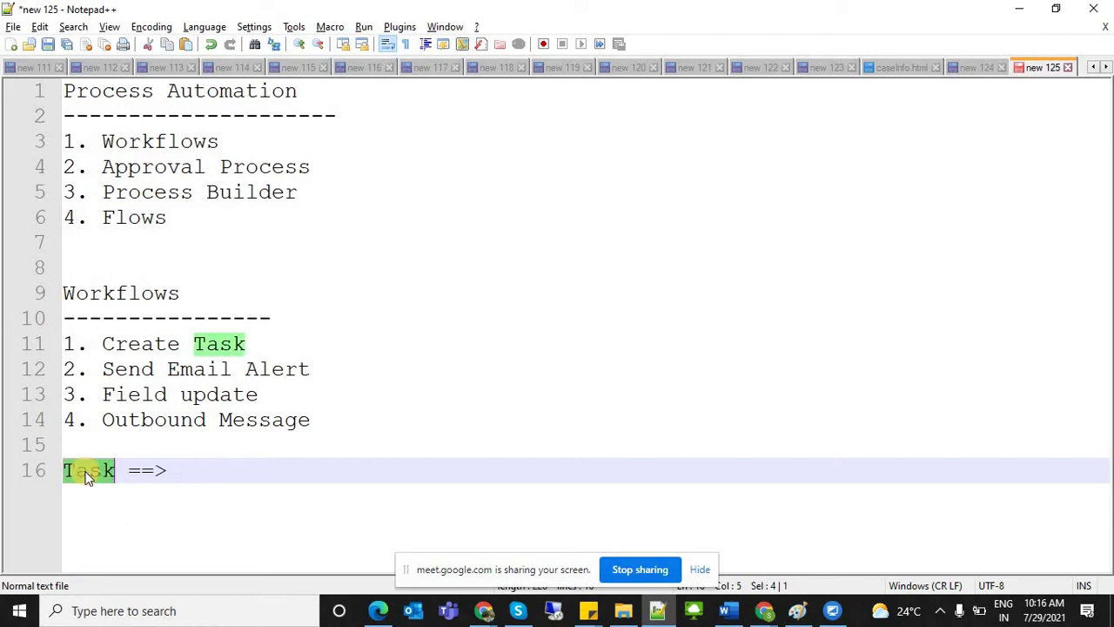
{"action": "left_click", "coordinate": [246, 471]}
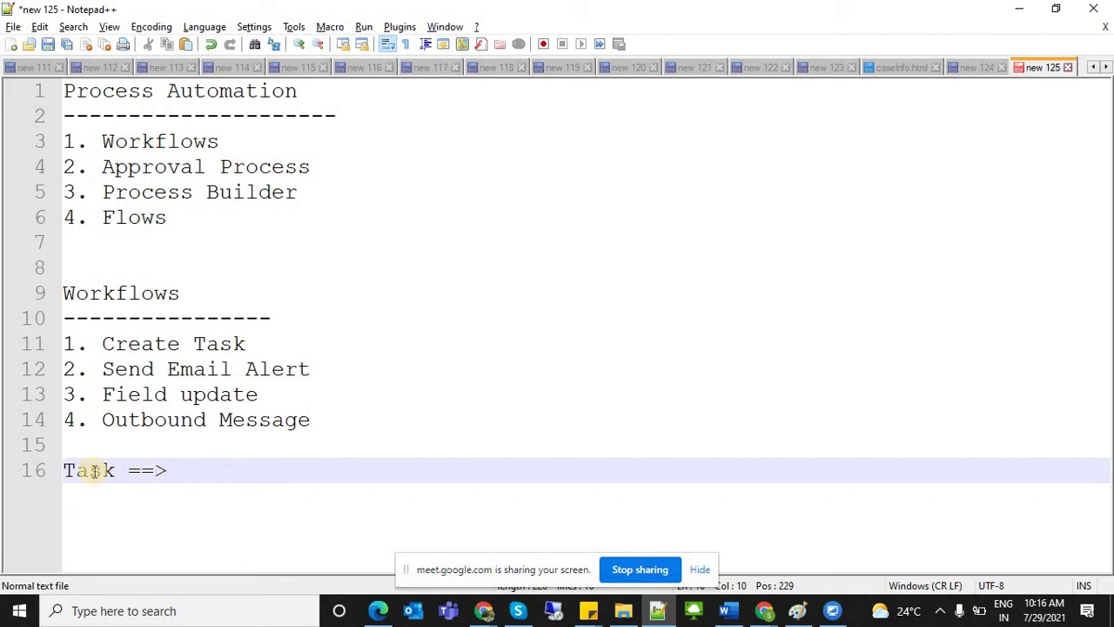
Step: Highlight the Task line and the '1. Create Task' item while explaining tasks
{"action": "left_click", "coordinate": [66, 470]}
{"action": "key", "text": "shift+Right"}
{"action": "key", "text": "shift+Right"}
{"action": "key", "text": "shift+Right"}
{"action": "key", "text": "shift+Right"}
{"action": "left_click", "coordinate": [102, 344]}
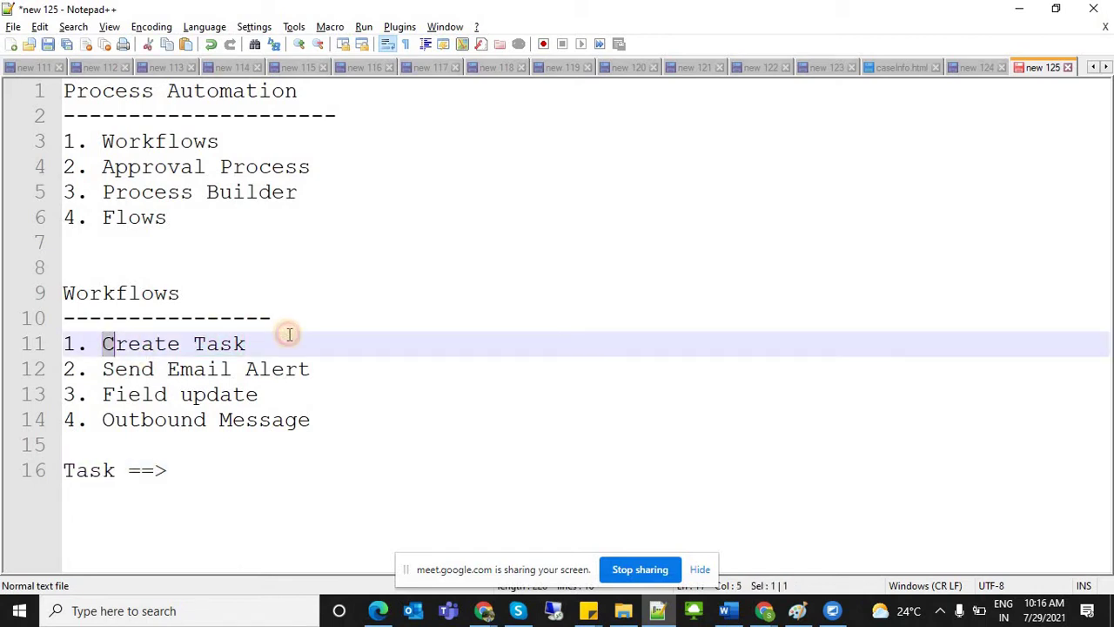
{"action": "key", "text": "shift+End"}
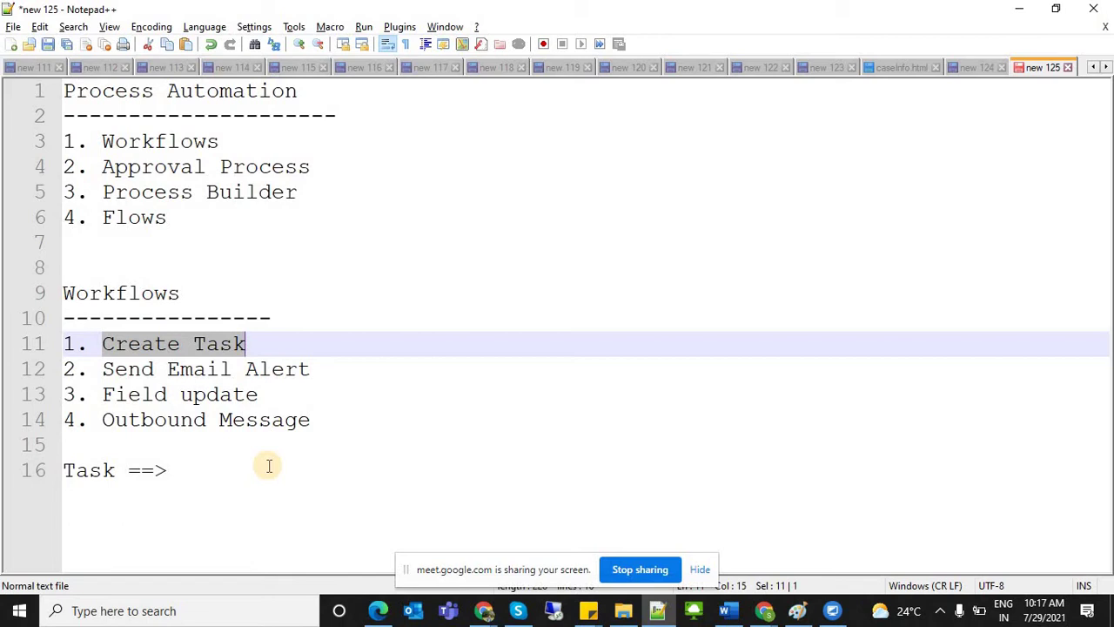
{"action": "left_click", "coordinate": [188, 460]}
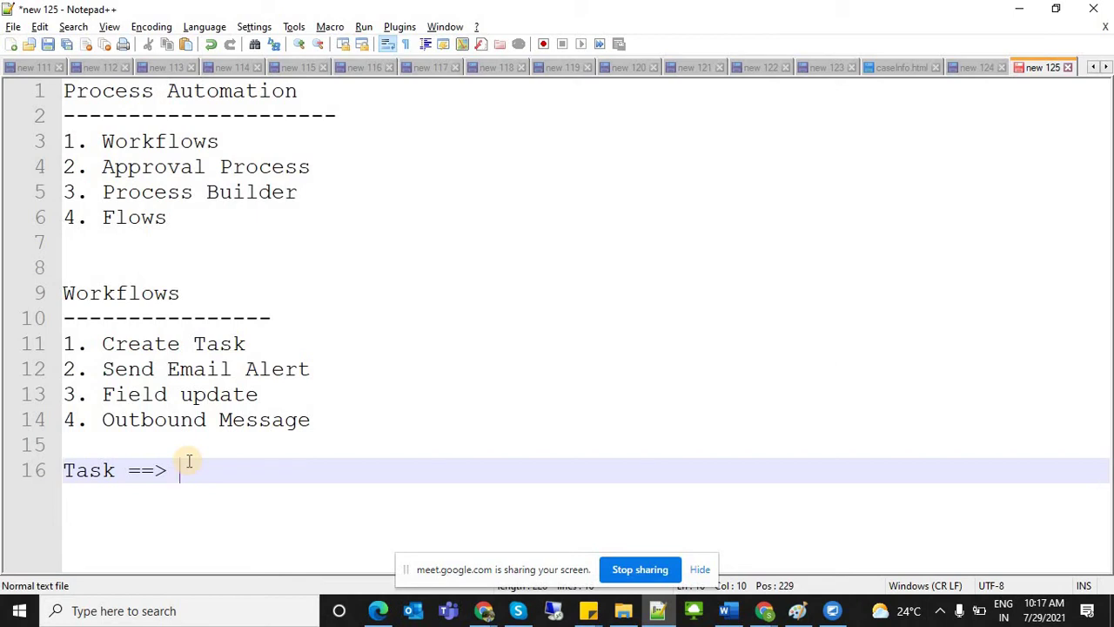
{"action": "left_click", "coordinate": [251, 347]}
{"action": "left_click", "coordinate": [70, 322], "text": "shift"}
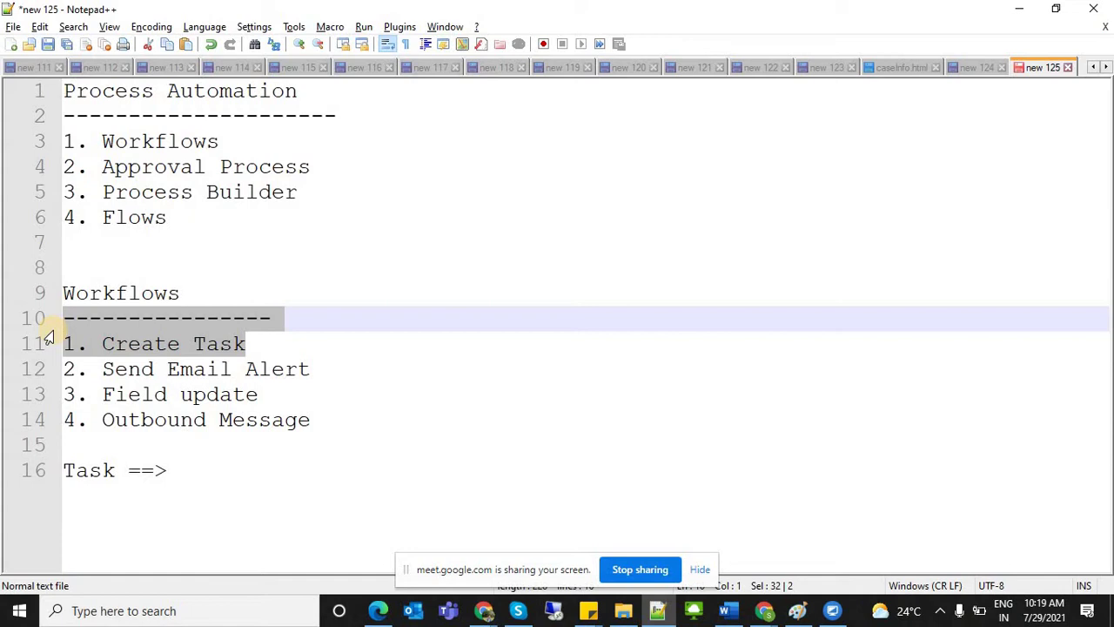
Step: Highlight the four Workflows actions from Create Task through Outbound Message
{"action": "left_click", "coordinate": [285, 394]}
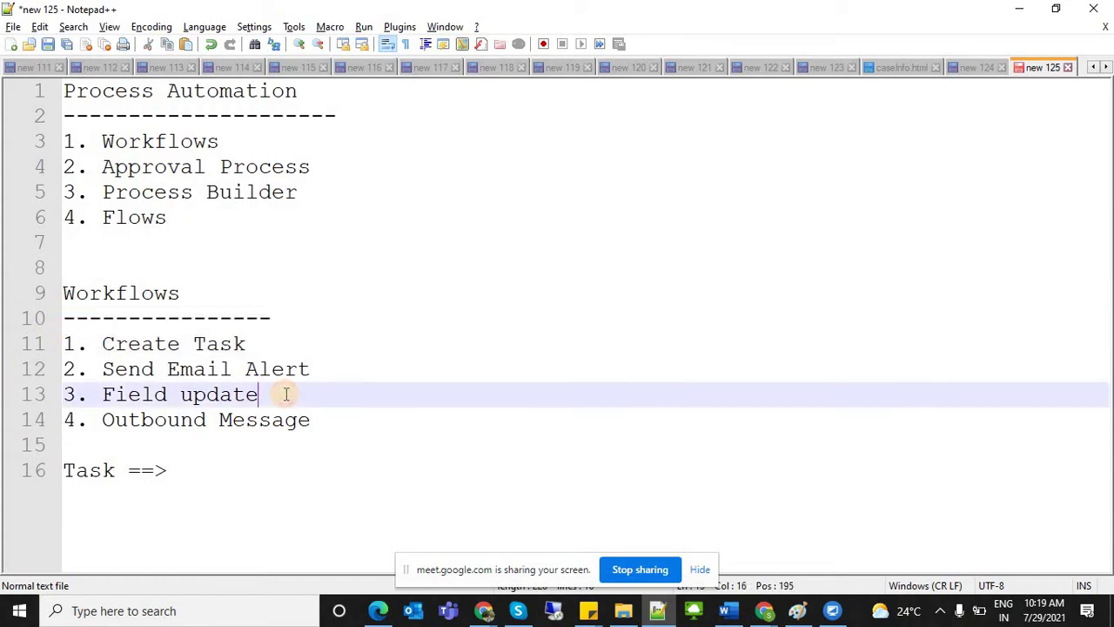
{"action": "double_click", "coordinate": [286, 395]}
{"action": "left_click", "coordinate": [330, 418]}
{"action": "key", "text": "shift+Up"}
{"action": "key", "text": "shift+Left"}
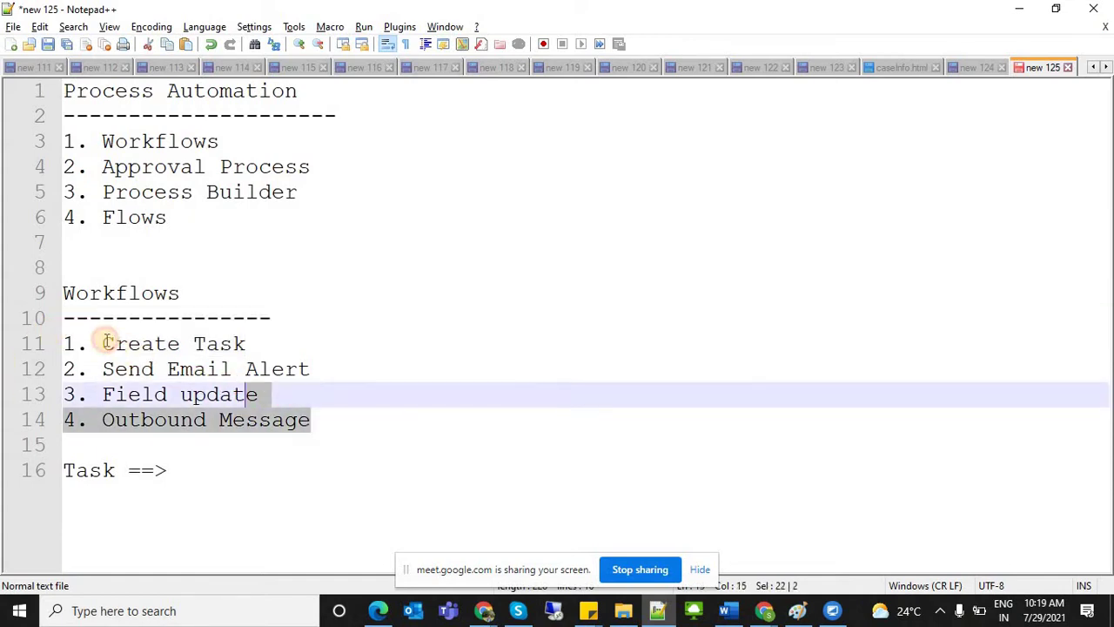
{"action": "key", "text": "shift+Up"}
{"action": "key", "text": "shift+Up"}
{"action": "key", "text": "shift+Home"}
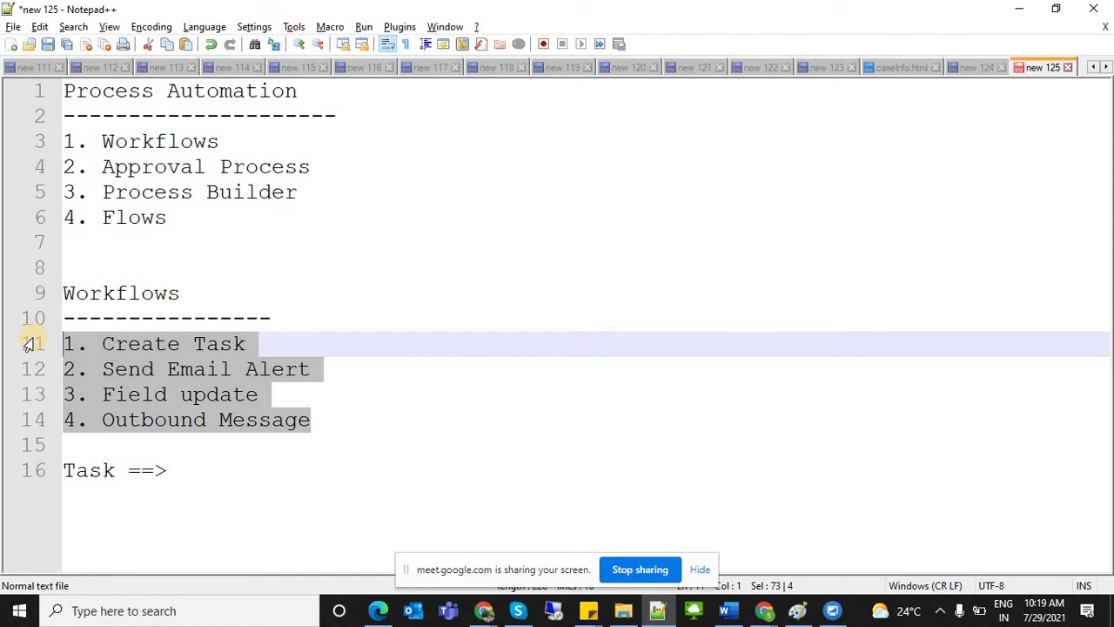
{"action": "left_click", "coordinate": [247, 421]}
{"action": "left_click", "coordinate": [329, 421]}
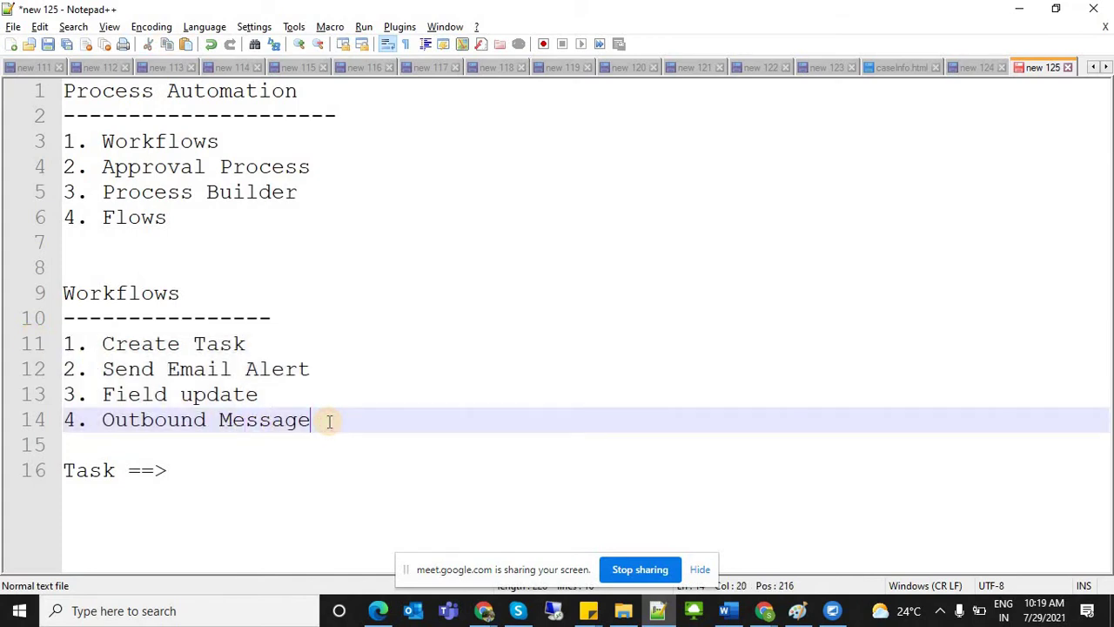
{"action": "left_click", "coordinate": [38, 427], "text": "shift"}
Step: Point out the Workflows heading, its underline and the Task line in the notes
{"action": "left_click", "coordinate": [149, 257]}
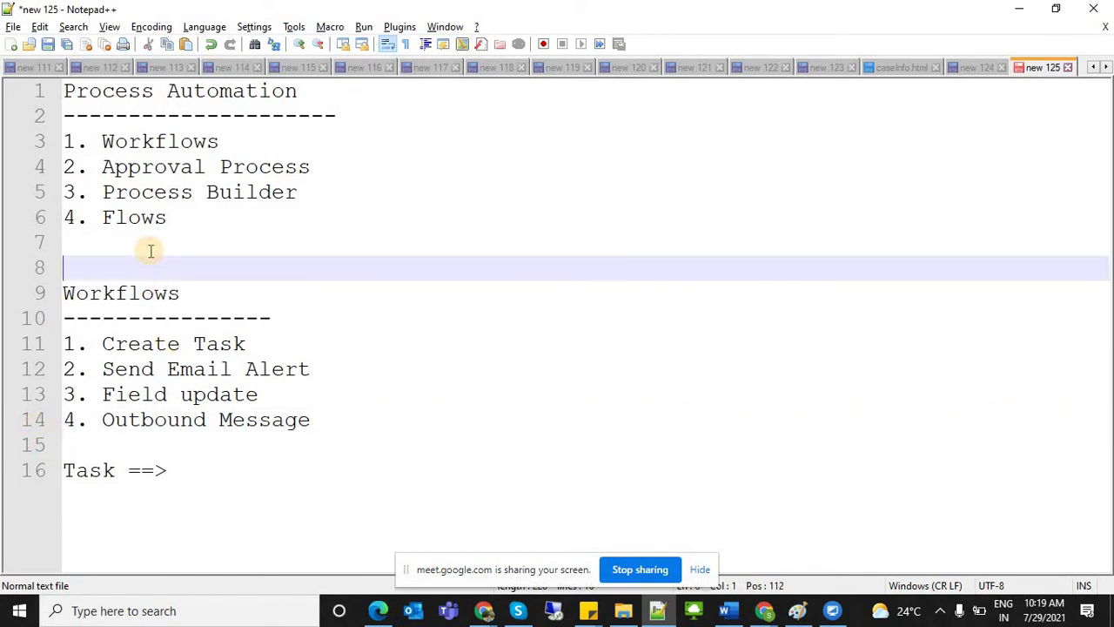
{"action": "left_click", "coordinate": [236, 480]}
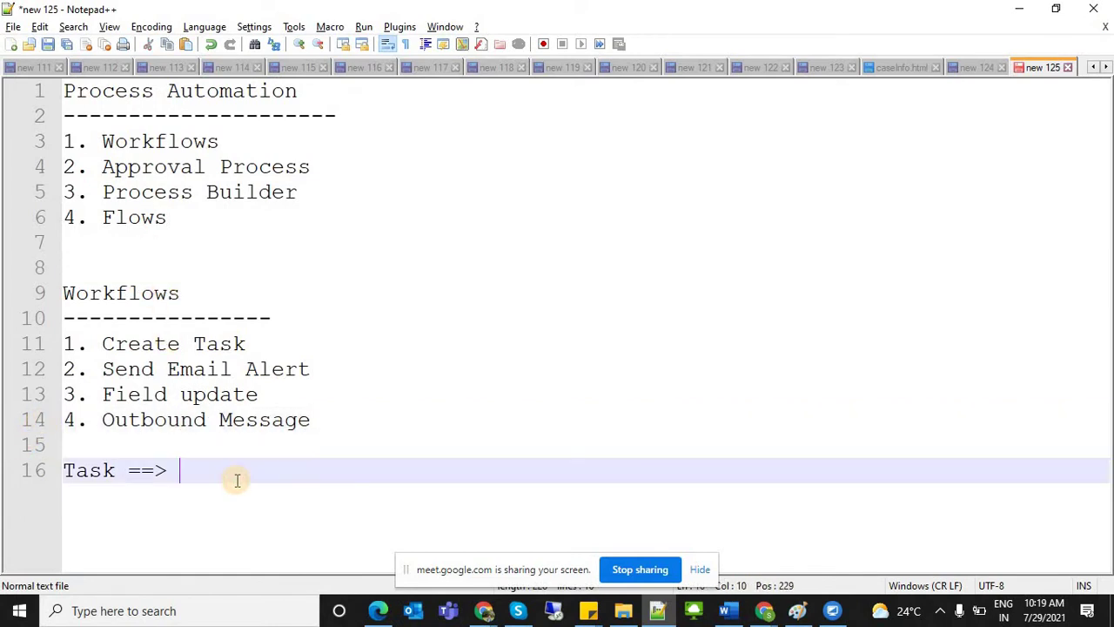
{"action": "double_click", "coordinate": [112, 296]}
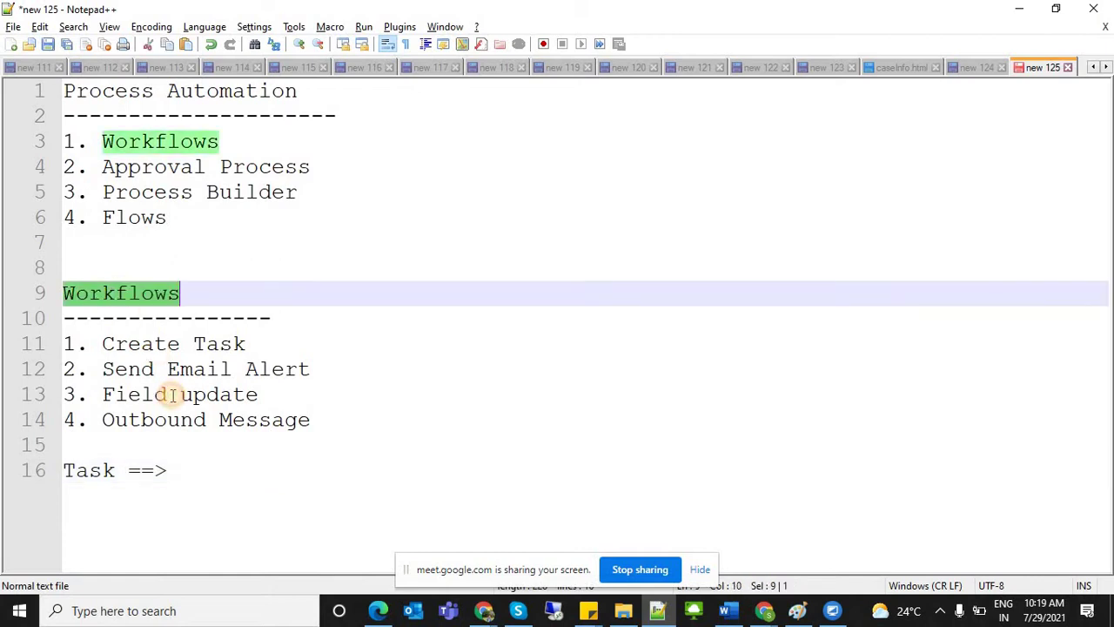
{"action": "left_click", "coordinate": [172, 394]}
{"action": "left_click", "coordinate": [416, 426]}
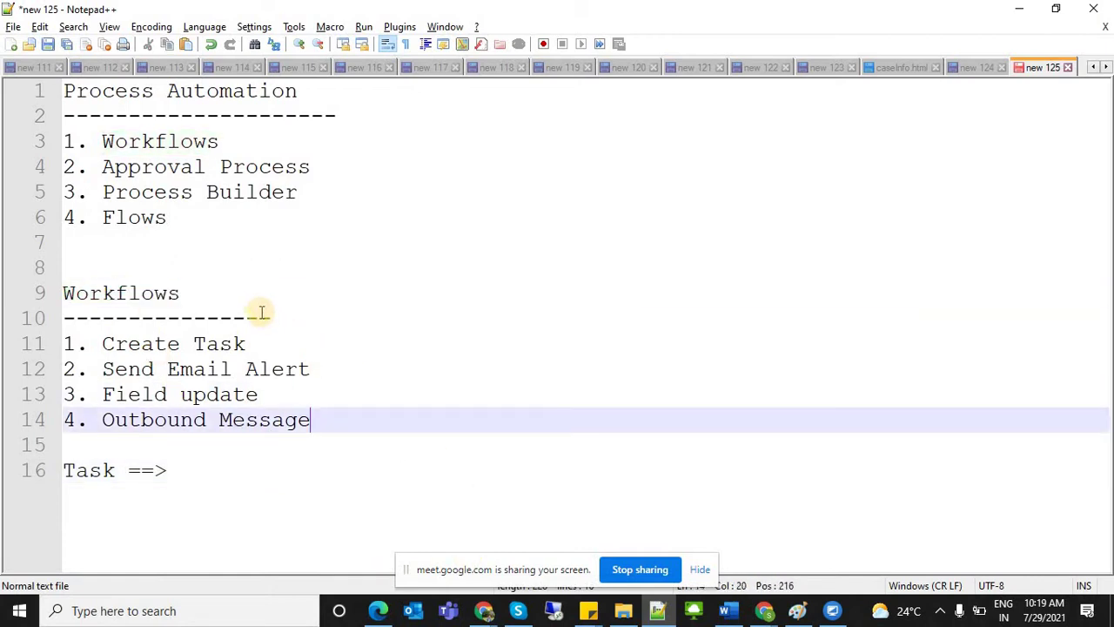
{"action": "left_click", "coordinate": [257, 301]}
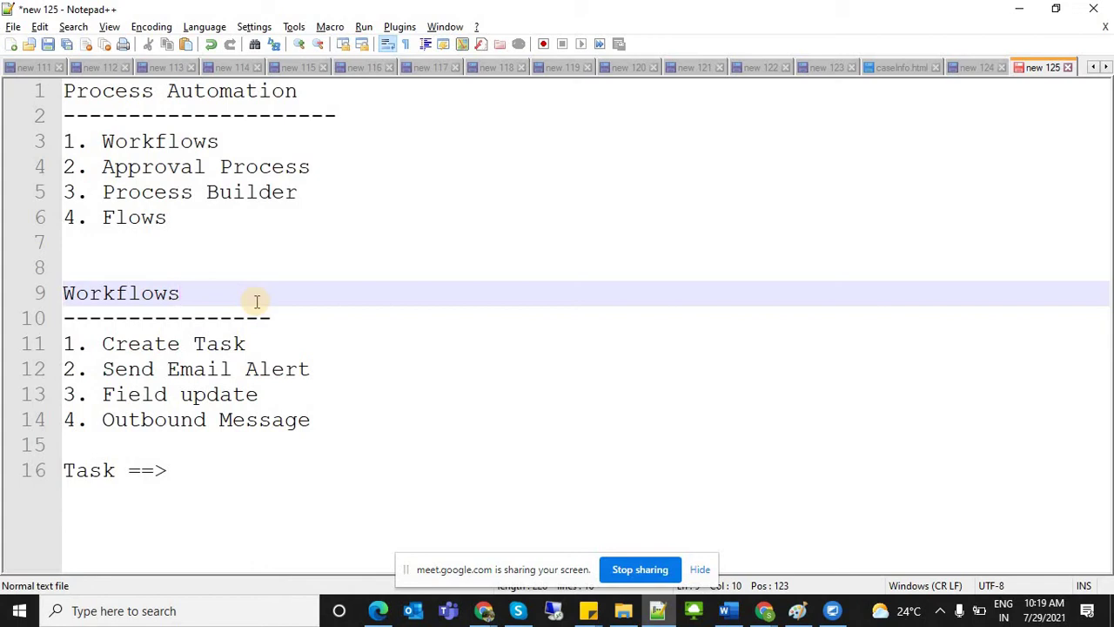
{"action": "left_click", "coordinate": [357, 320]}
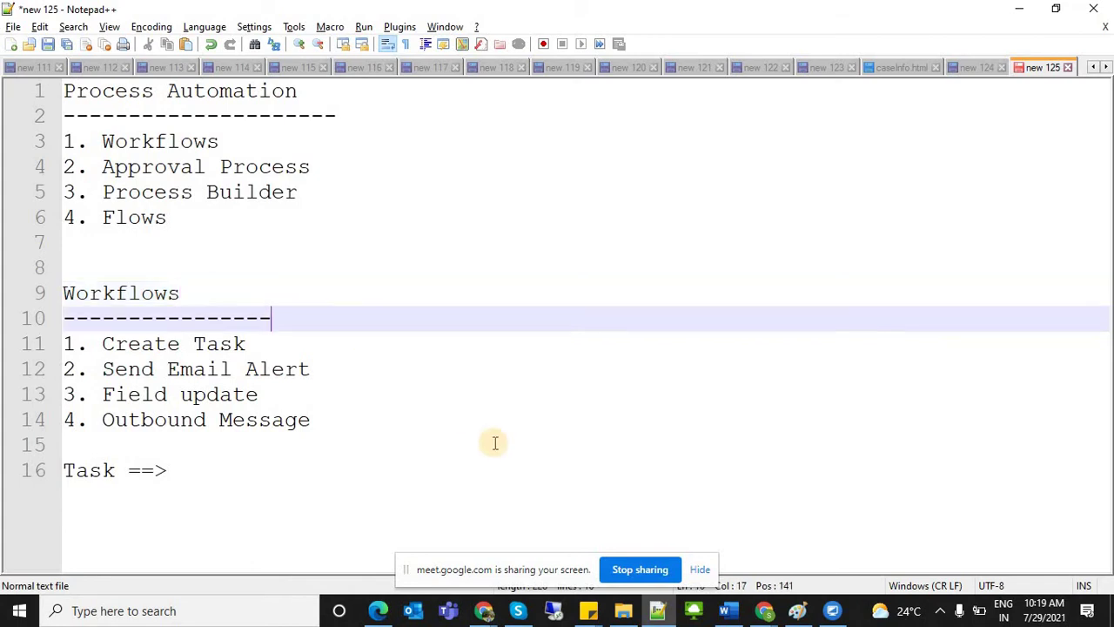
Step: Open Setup from the gear menu in a new browser tab and close the old Home tab
{"action": "mouse_move", "coordinate": [481, 614]}
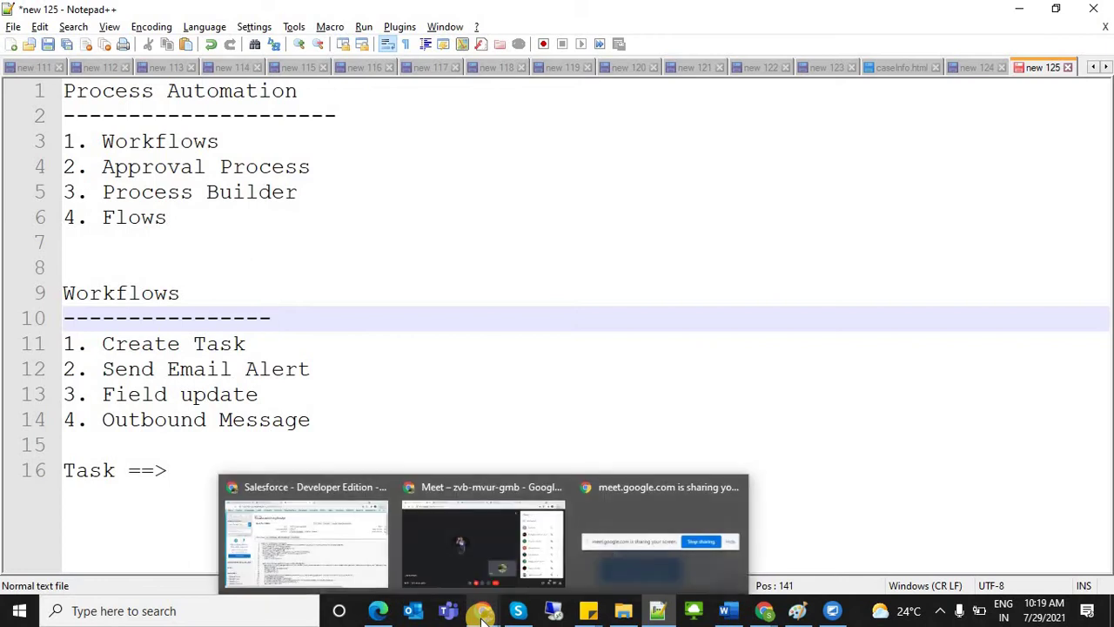
{"action": "left_click", "coordinate": [506, 544]}
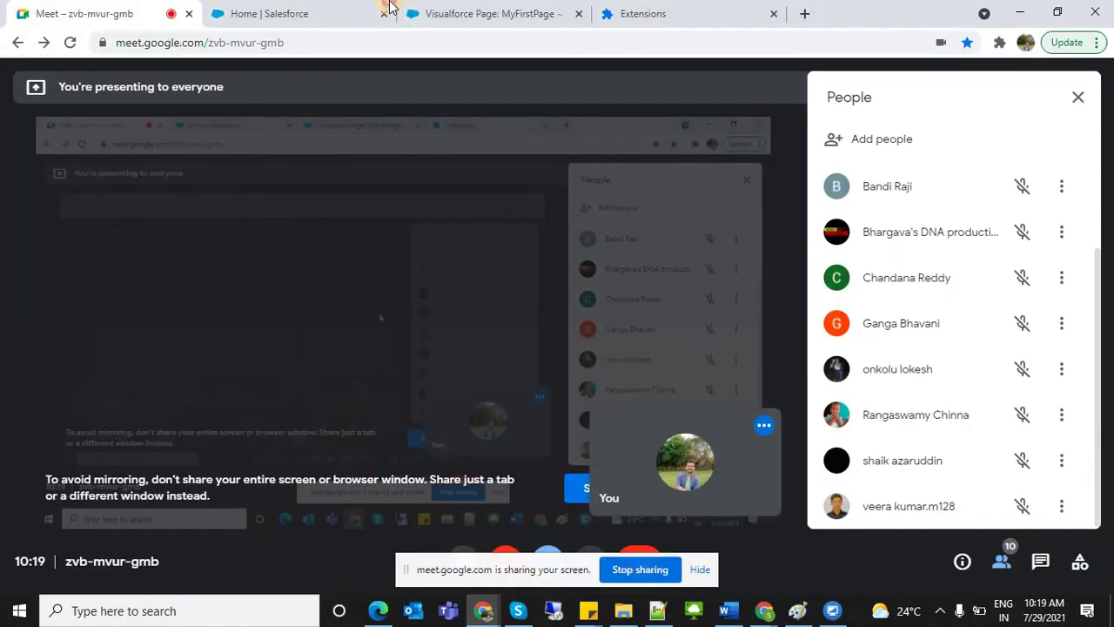
{"action": "left_click", "coordinate": [389, 7]}
{"action": "left_click", "coordinate": [70, 160]}
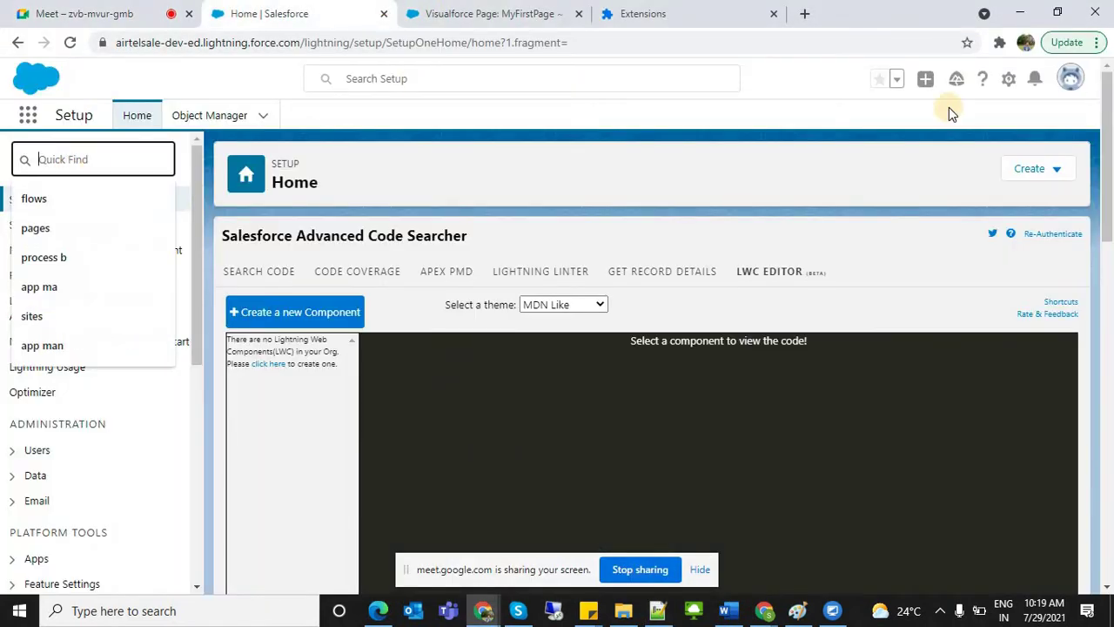
{"action": "left_click", "coordinate": [1009, 78]}
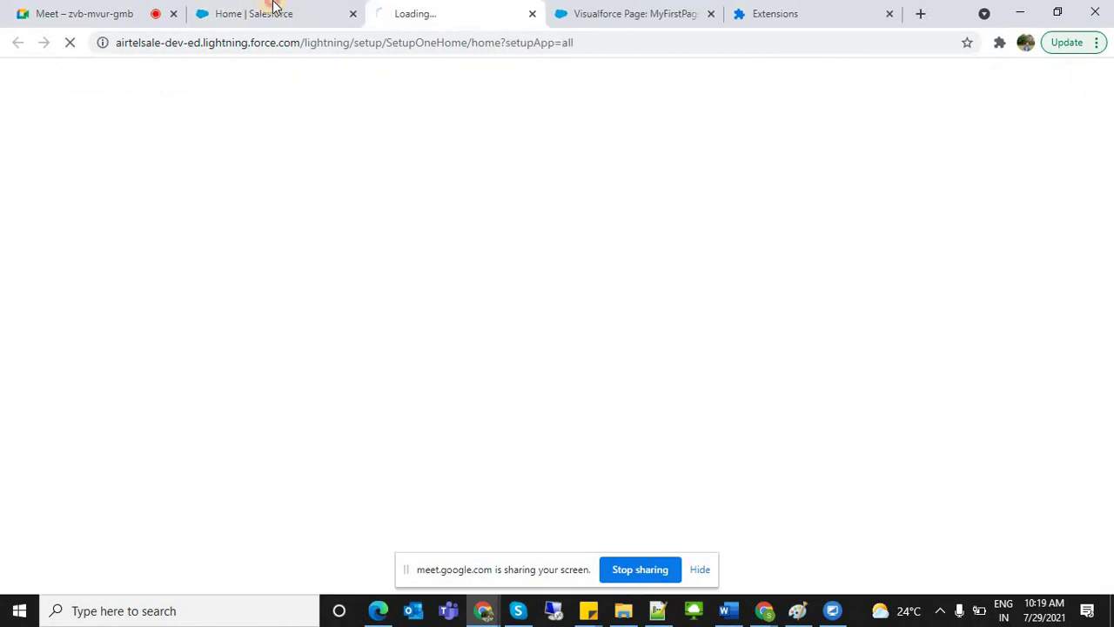
{"action": "left_click", "coordinate": [295, 10]}
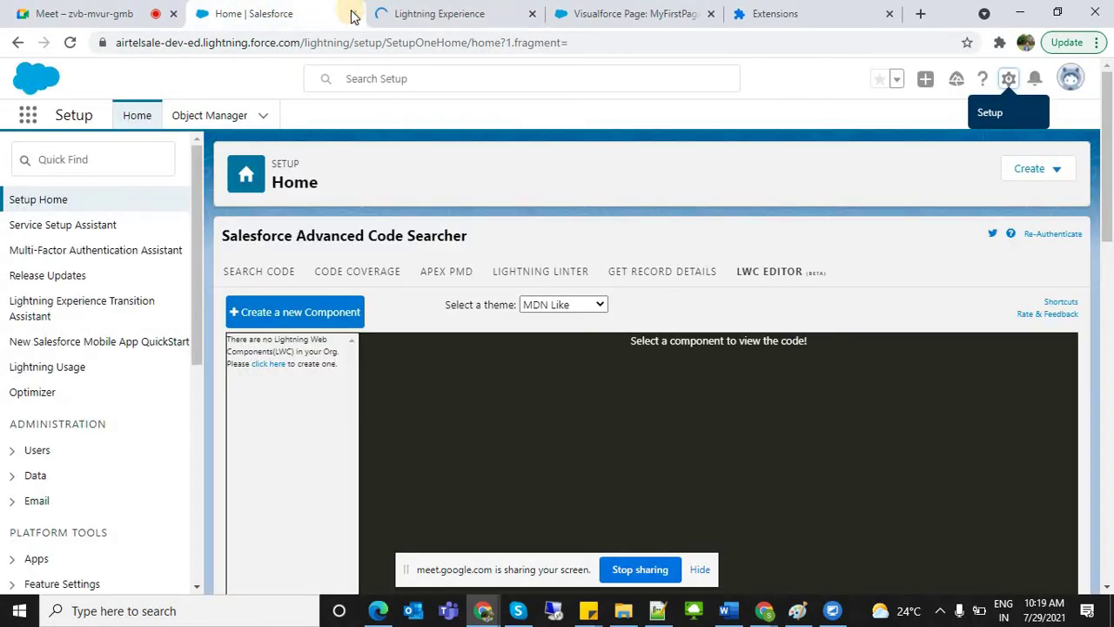
{"action": "left_click", "coordinate": [351, 14]}
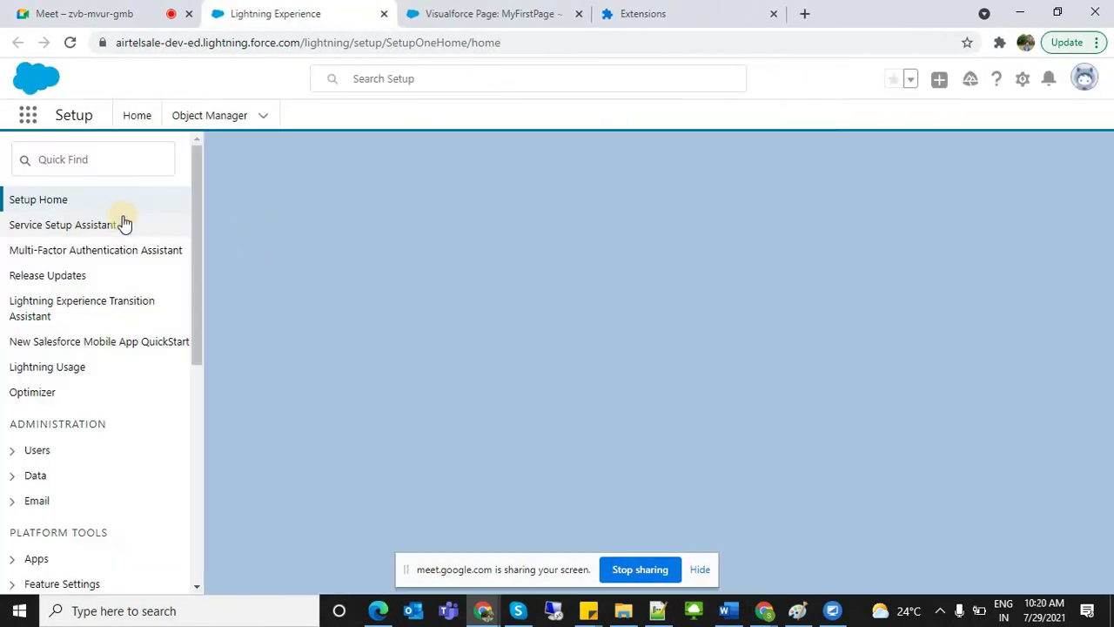
Step: Search Quick Find for 'workflow r', browse Process Automation, then clear the search
{"action": "left_click", "coordinate": [85, 160]}
{"action": "type", "text": "wo"}
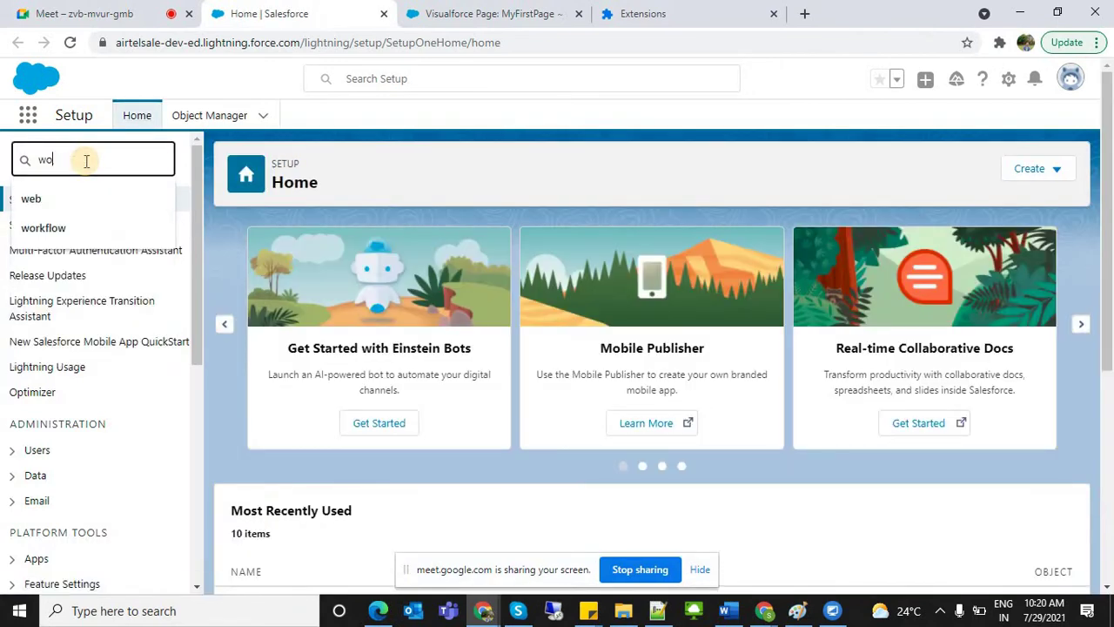
{"action": "type", "text": "rk"}
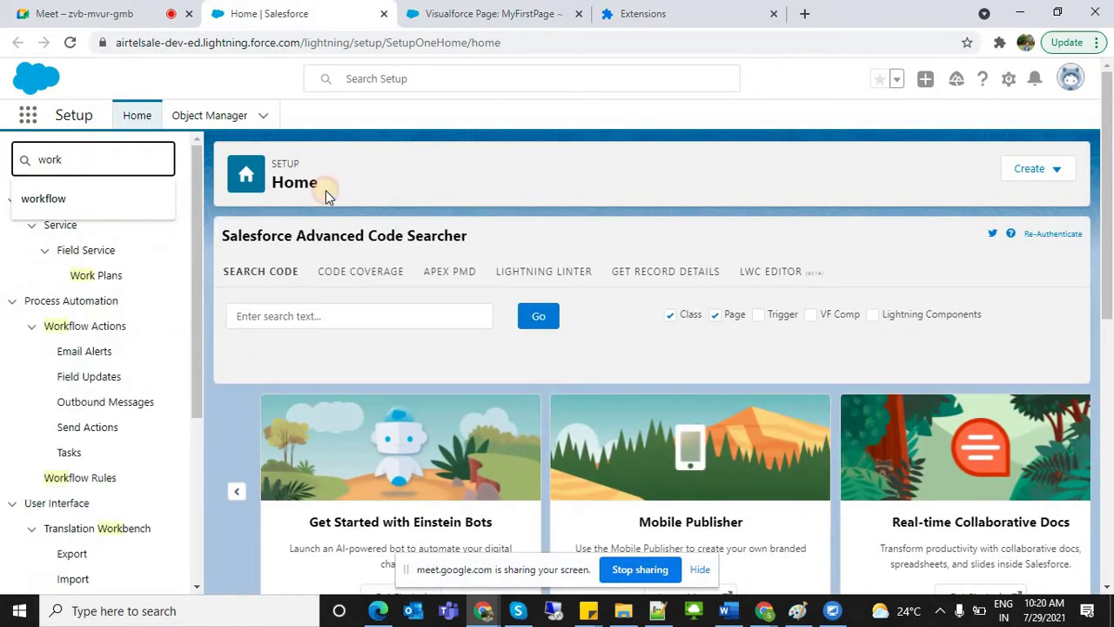
{"action": "left_click", "coordinate": [93, 159]}
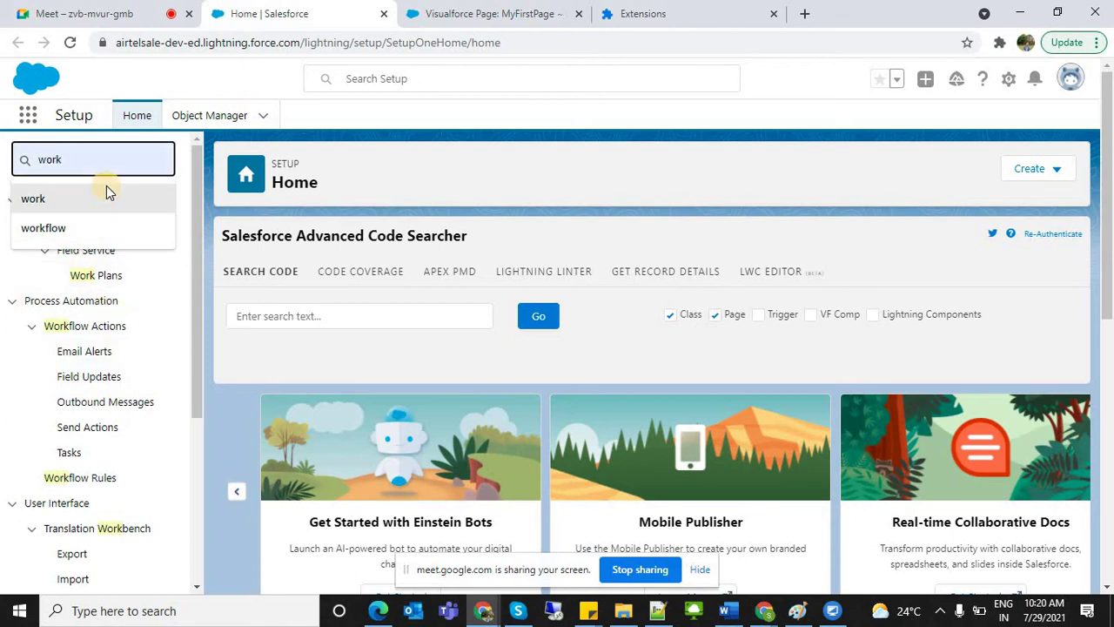
{"action": "type", "text": "flow r"}
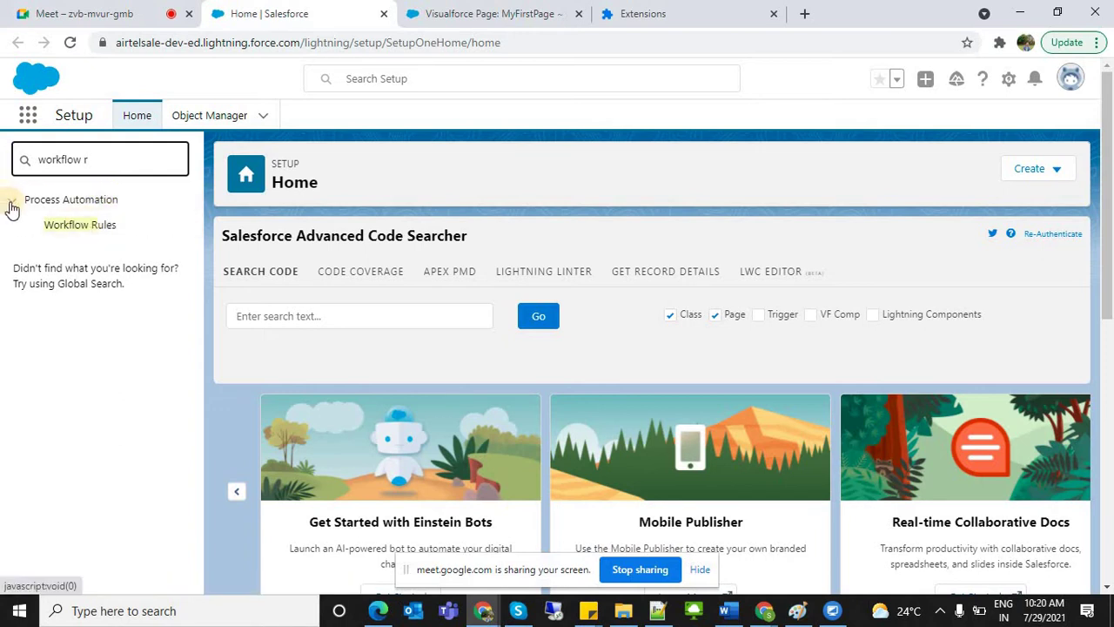
{"action": "left_click", "coordinate": [61, 200]}
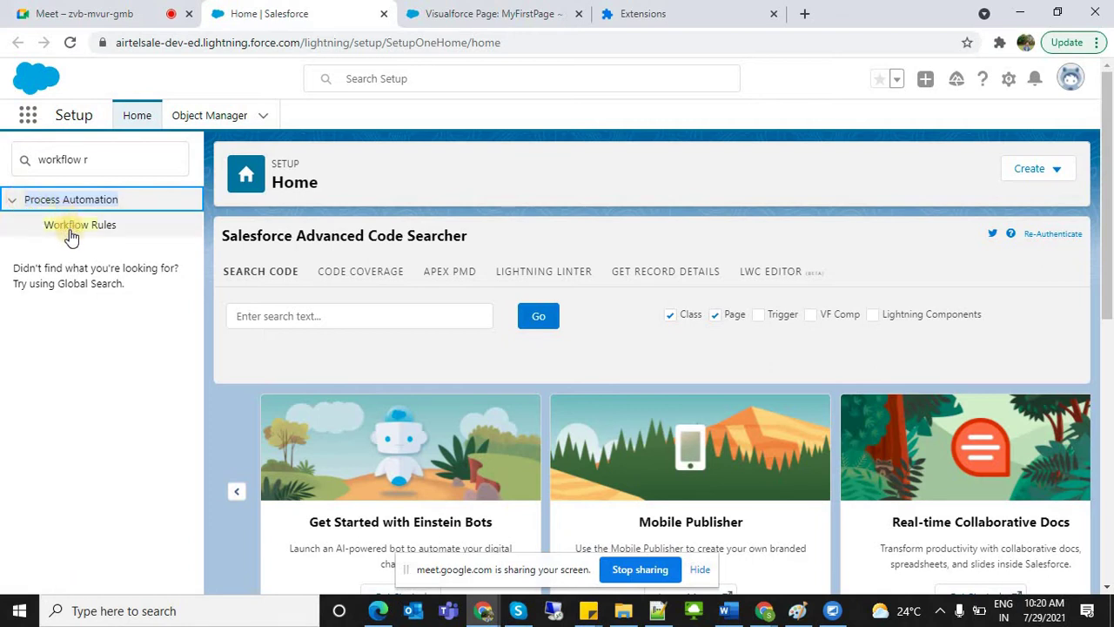
{"action": "left_click", "coordinate": [11, 202]}
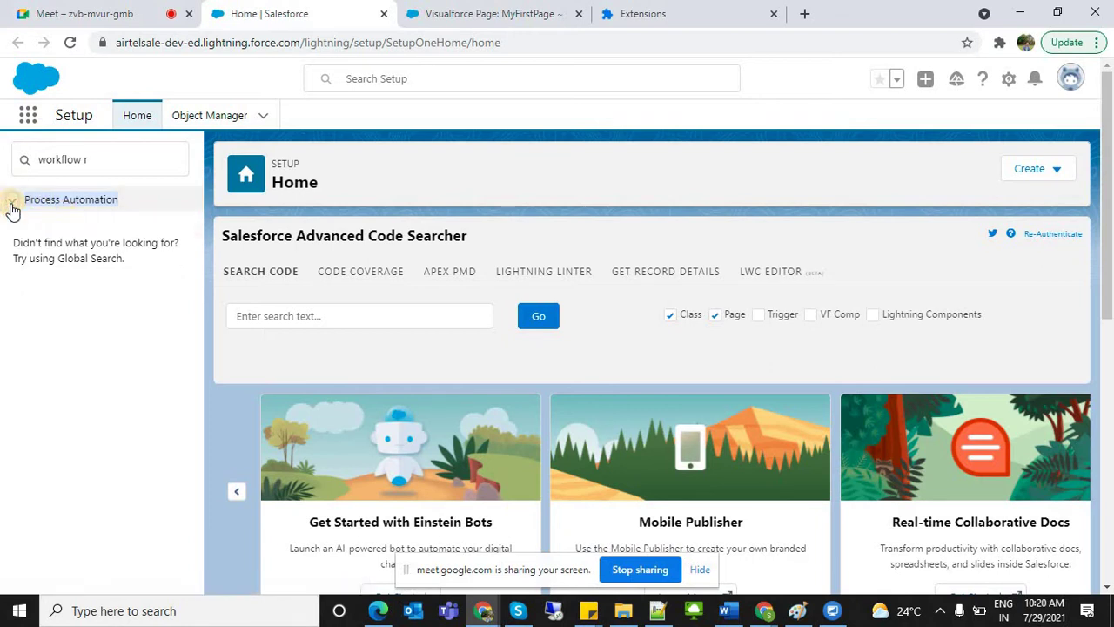
{"action": "left_click", "coordinate": [11, 205]}
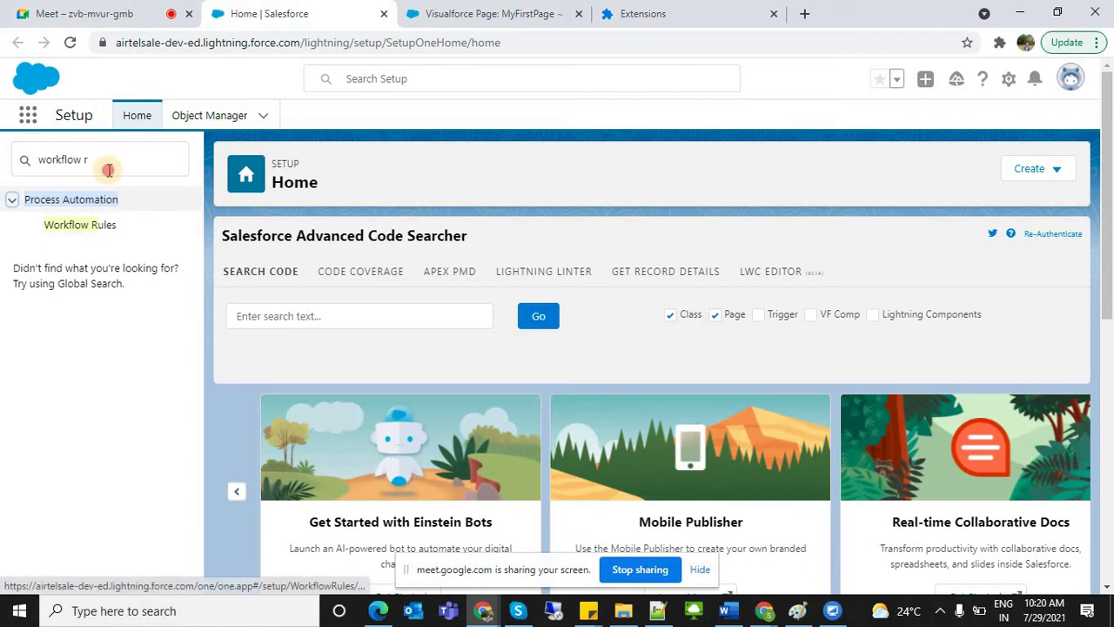
{"action": "left_click", "coordinate": [109, 168]}
{"action": "key", "text": "BackSpace"}
{"action": "key", "text": "BackSpace"}
{"action": "key", "text": "BackSpace"}
{"action": "key", "text": "BackSpace"}
{"action": "key", "text": "BackSpace"}
{"action": "key", "text": "BackSpace"}
{"action": "key", "text": "BackSpace"}
{"action": "key", "text": "BackSpace"}
{"action": "key", "text": "BackSpace"}
{"action": "key", "text": "BackSpace"}
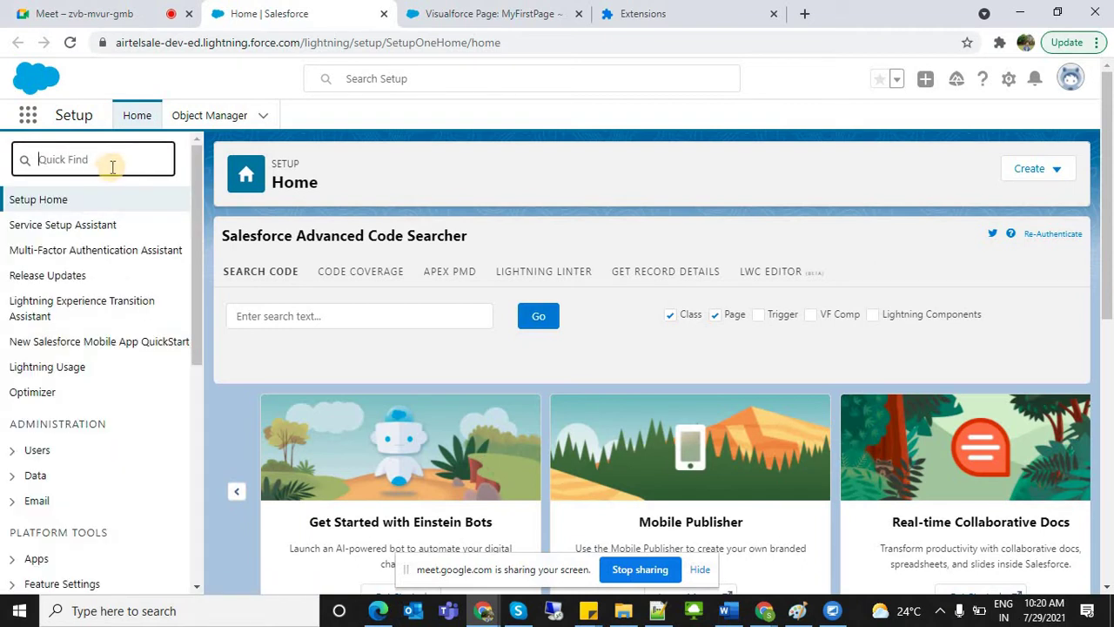
Step: Filter Quick Find by 'process', collapse Workflow Actions and open Workflow Rules
{"action": "type", "text": "p"}
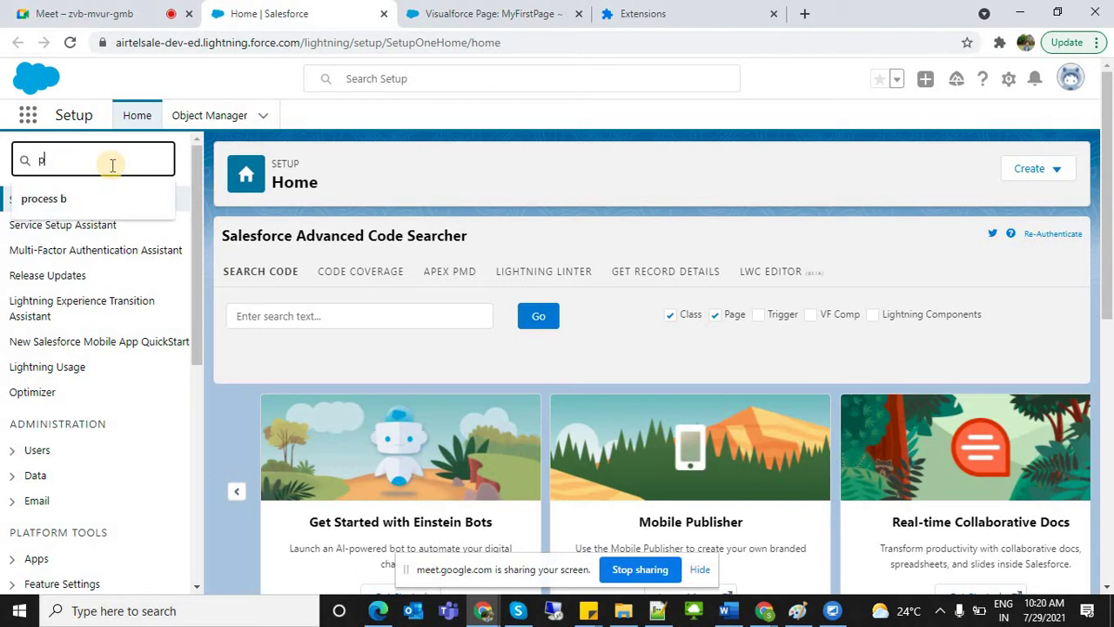
{"action": "type", "text": "ro"}
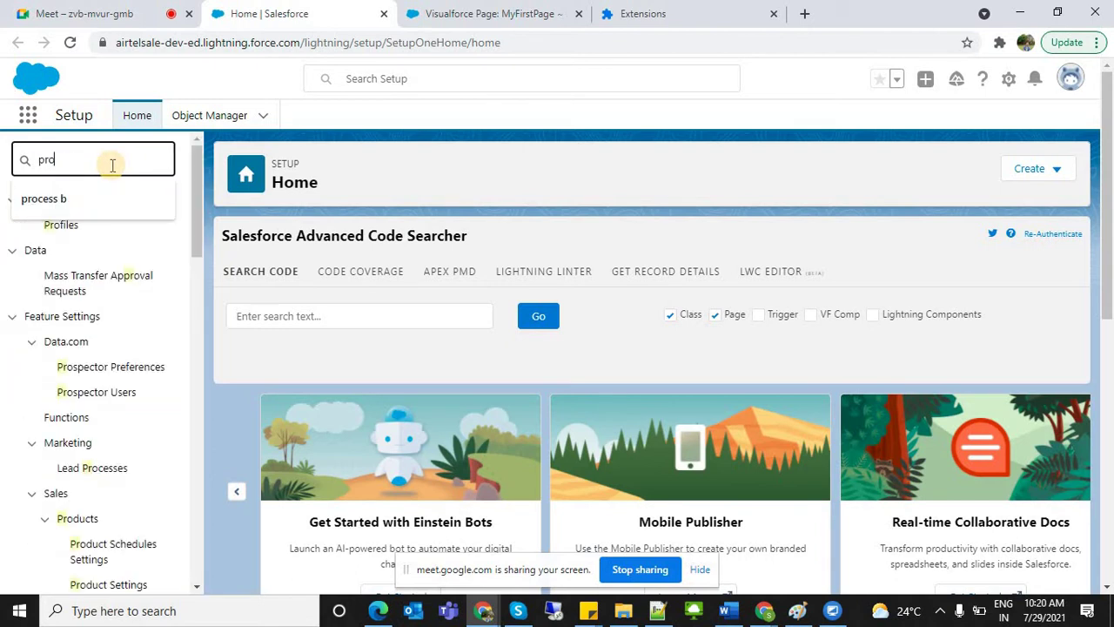
{"action": "type", "text": "cess"}
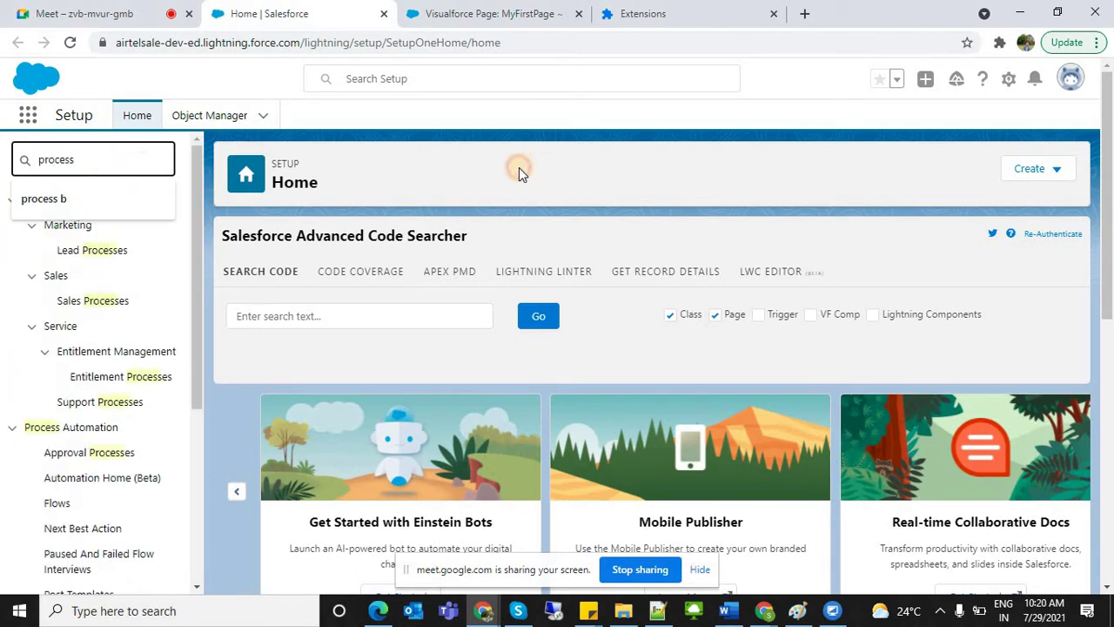
{"action": "left_click", "coordinate": [517, 168]}
{"action": "left_click_drag", "start_coordinate": [194, 337], "coordinate": [193, 437]}
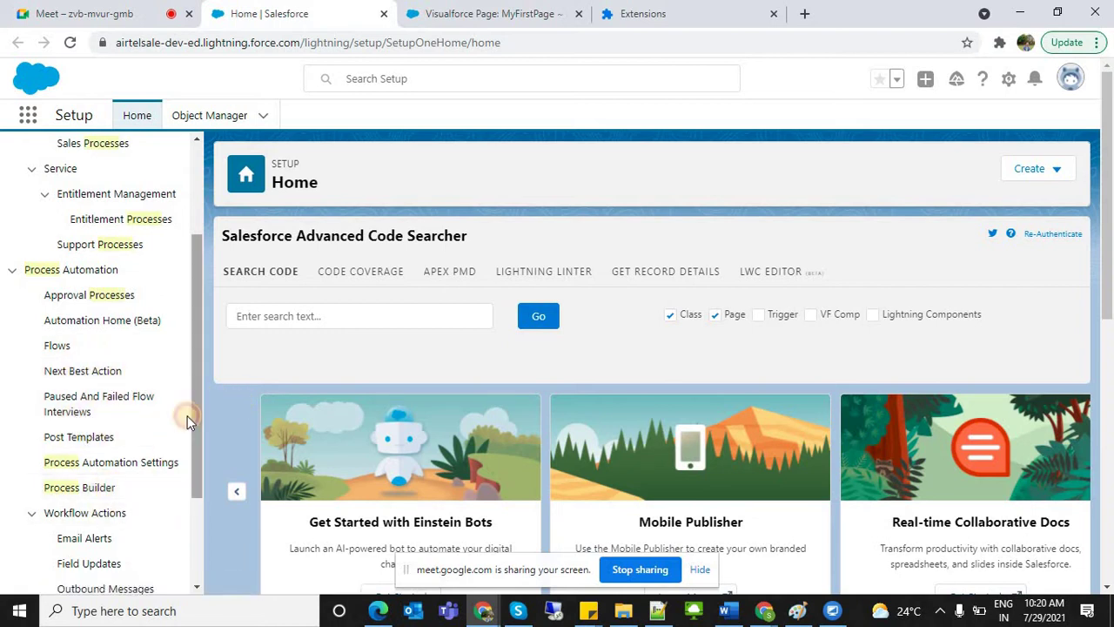
{"action": "left_click_drag", "start_coordinate": [195, 462], "coordinate": [193, 505]}
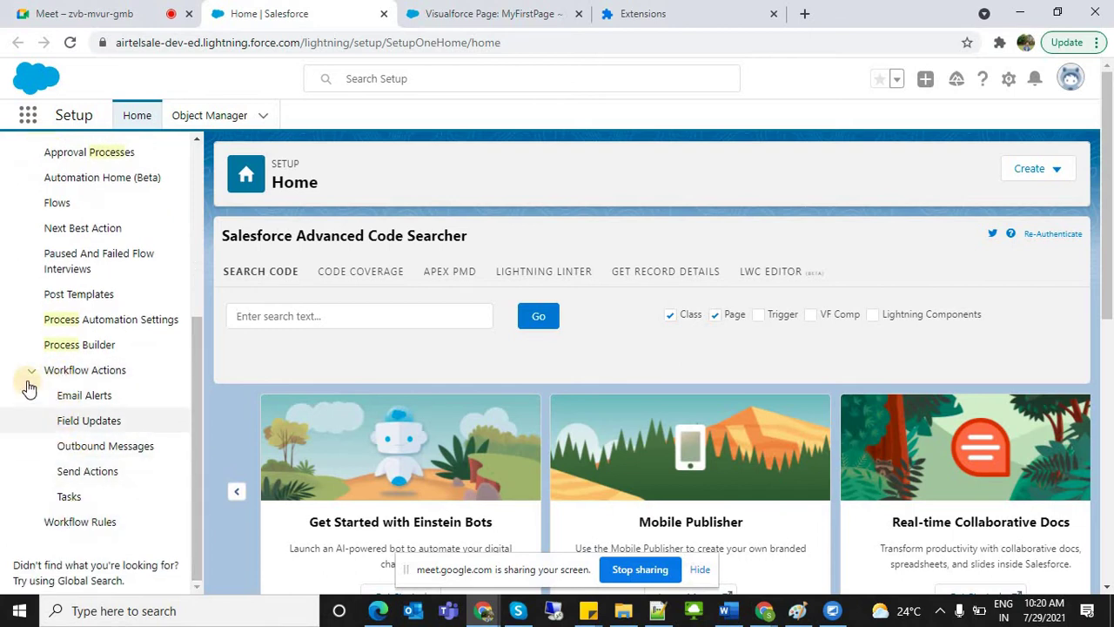
{"action": "left_click", "coordinate": [32, 374]}
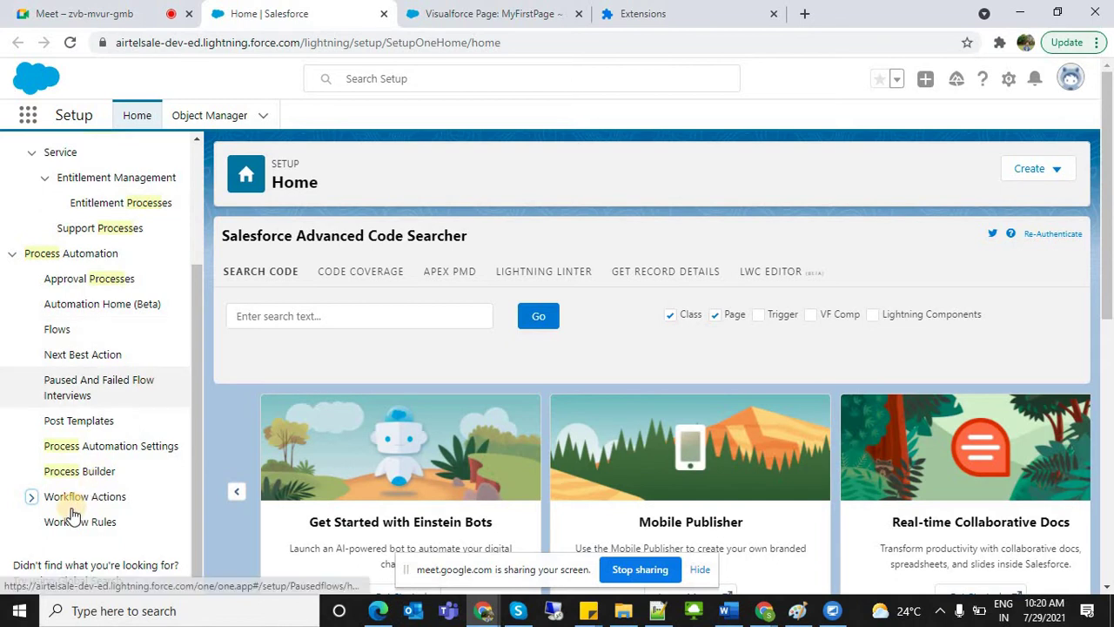
{"action": "left_click", "coordinate": [77, 522]}
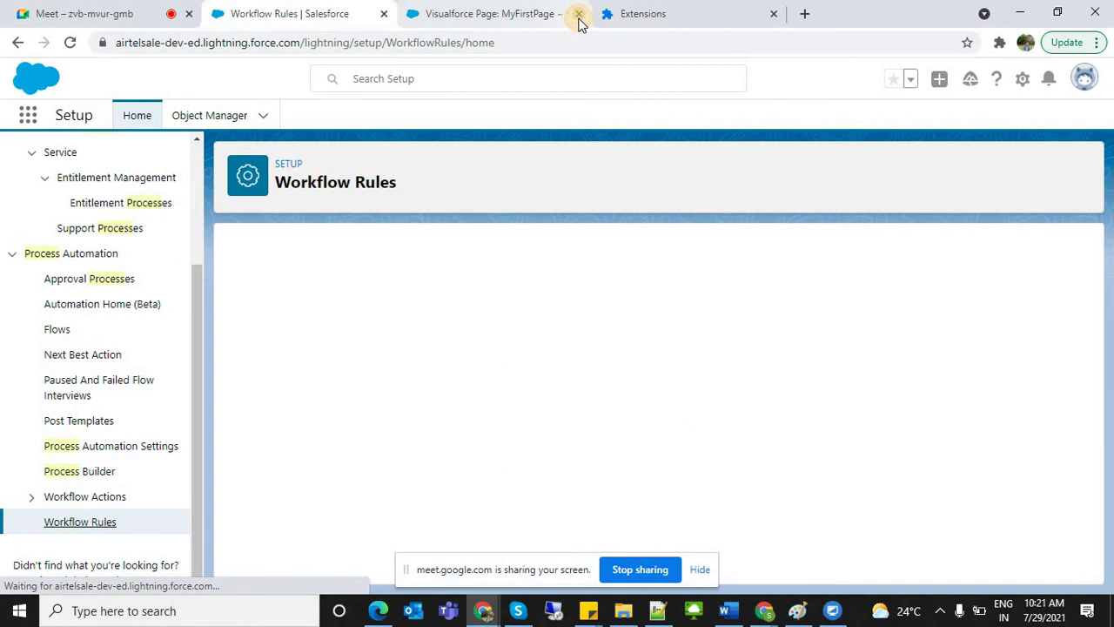
{"action": "left_click", "coordinate": [578, 14]}
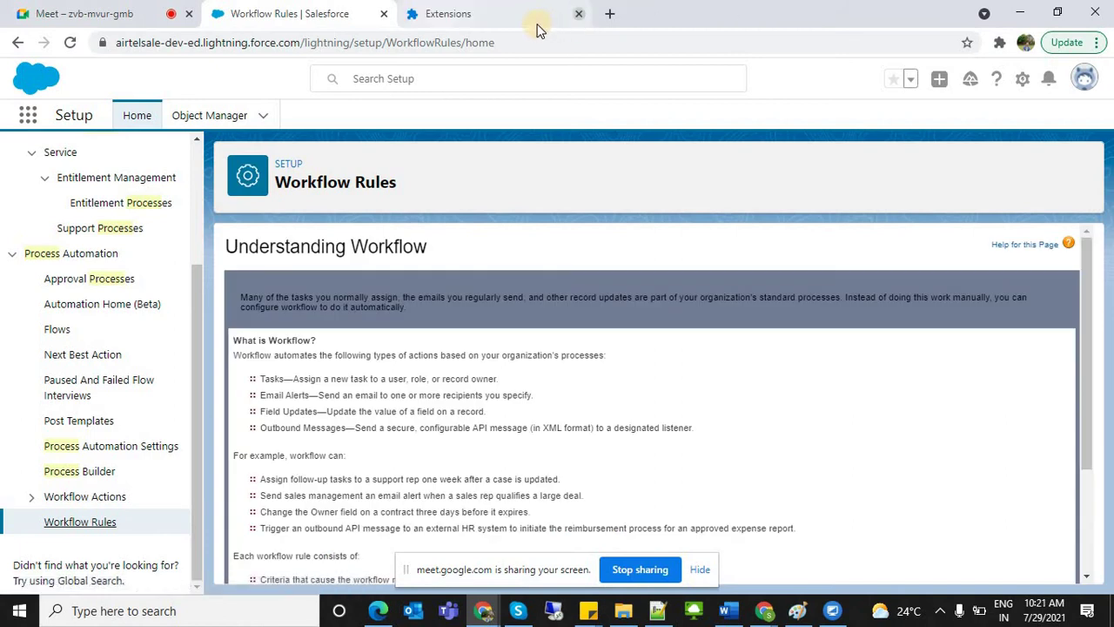
{"action": "left_click", "coordinate": [579, 14]}
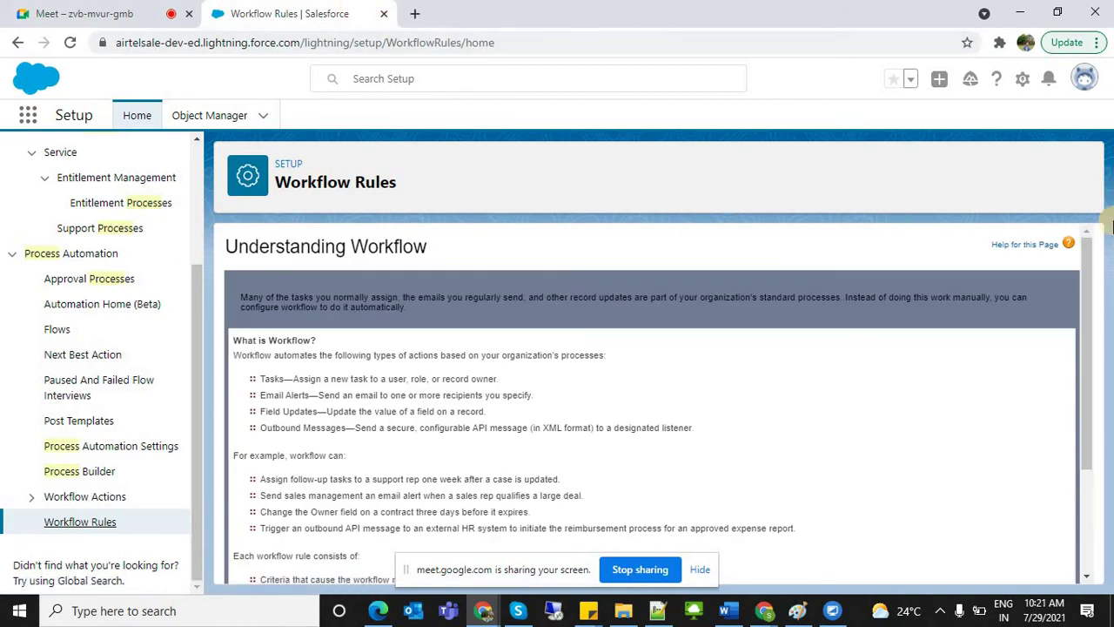
{"action": "scroll", "coordinate": [1086, 383], "scroll_direction": "down", "scroll_amount": 2}
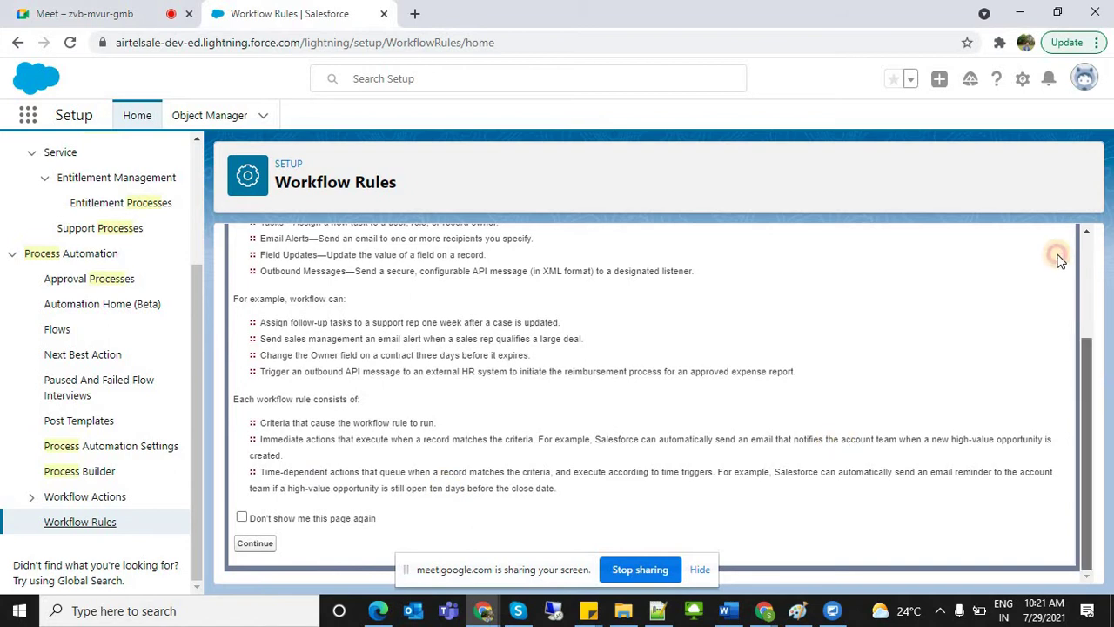
{"action": "scroll", "coordinate": [1056, 252], "scroll_direction": "up", "scroll_amount": 2}
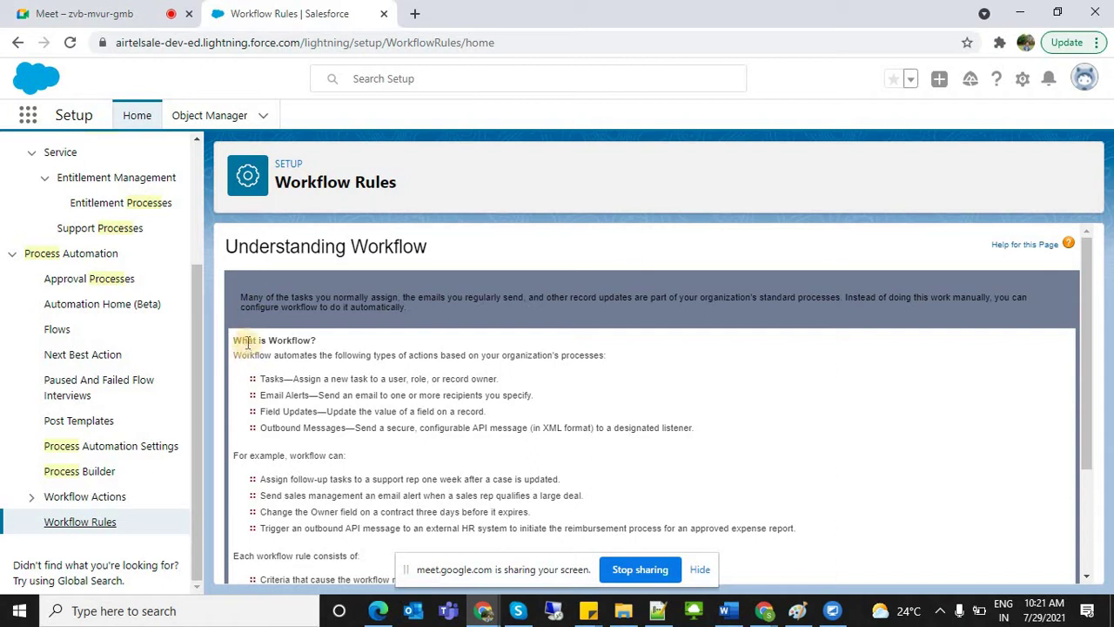
{"action": "left_click", "coordinate": [357, 344]}
{"action": "left_click_drag", "start_coordinate": [357, 345], "coordinate": [467, 357]}
{"action": "left_click_drag", "start_coordinate": [544, 366], "coordinate": [612, 374]}
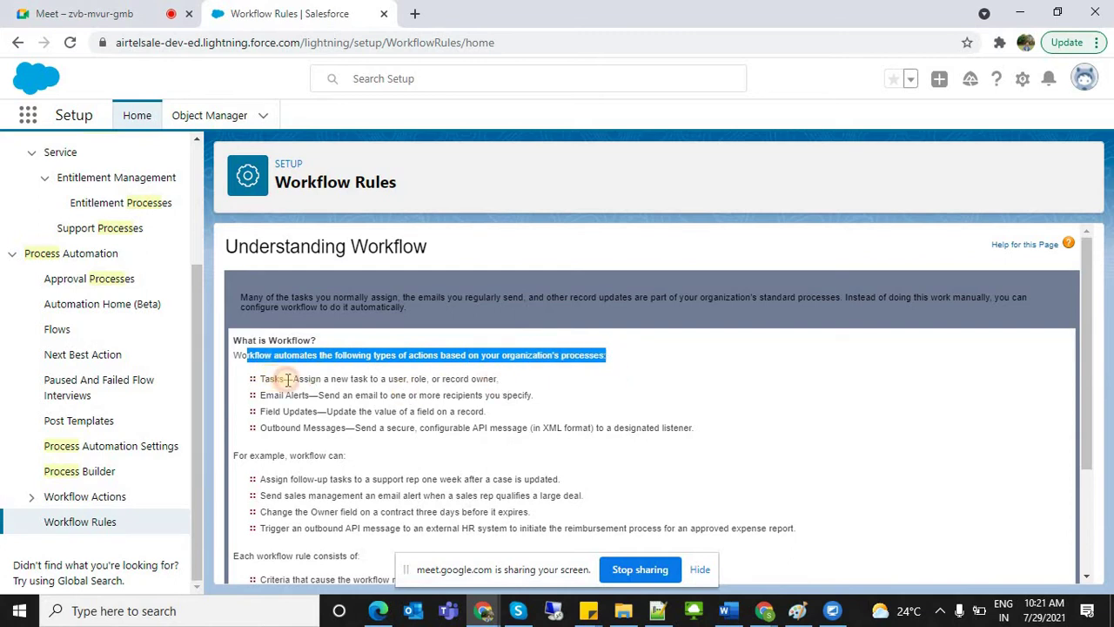
{"action": "left_click_drag", "start_coordinate": [271, 379], "coordinate": [642, 464]}
{"action": "left_click", "coordinate": [393, 474]}
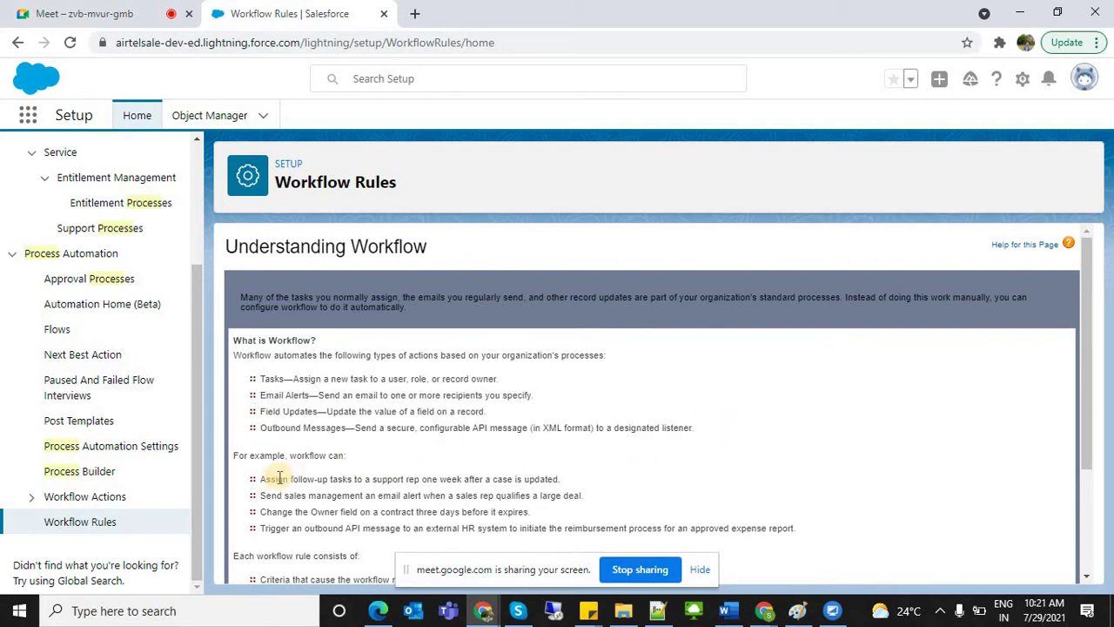
{"action": "left_click_drag", "start_coordinate": [265, 479], "coordinate": [620, 485]}
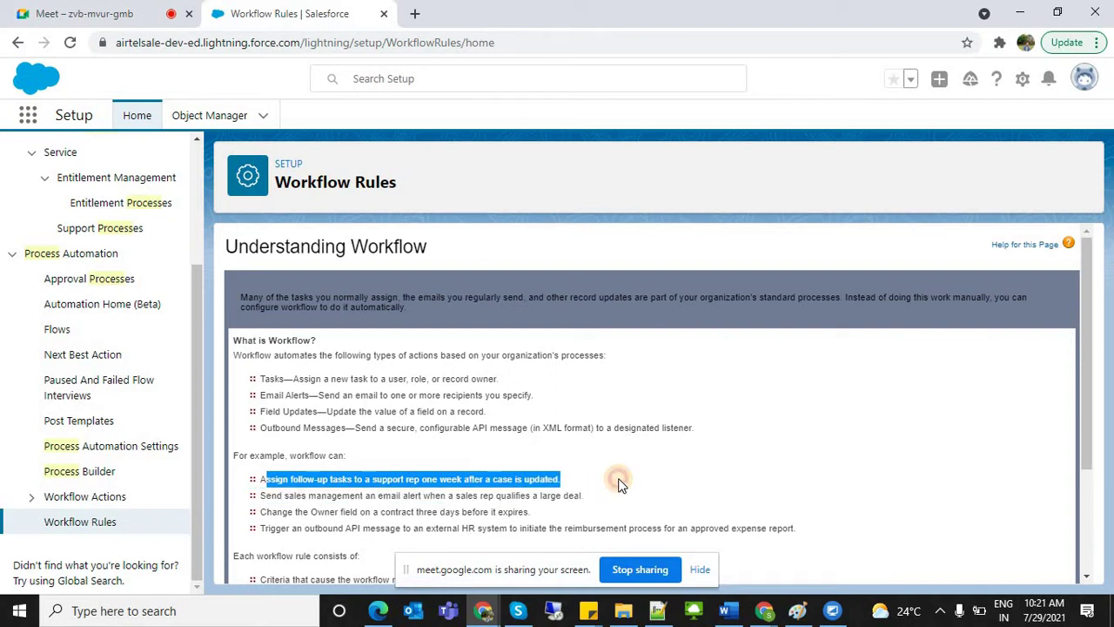
{"action": "left_click_drag", "start_coordinate": [267, 495], "coordinate": [597, 503]}
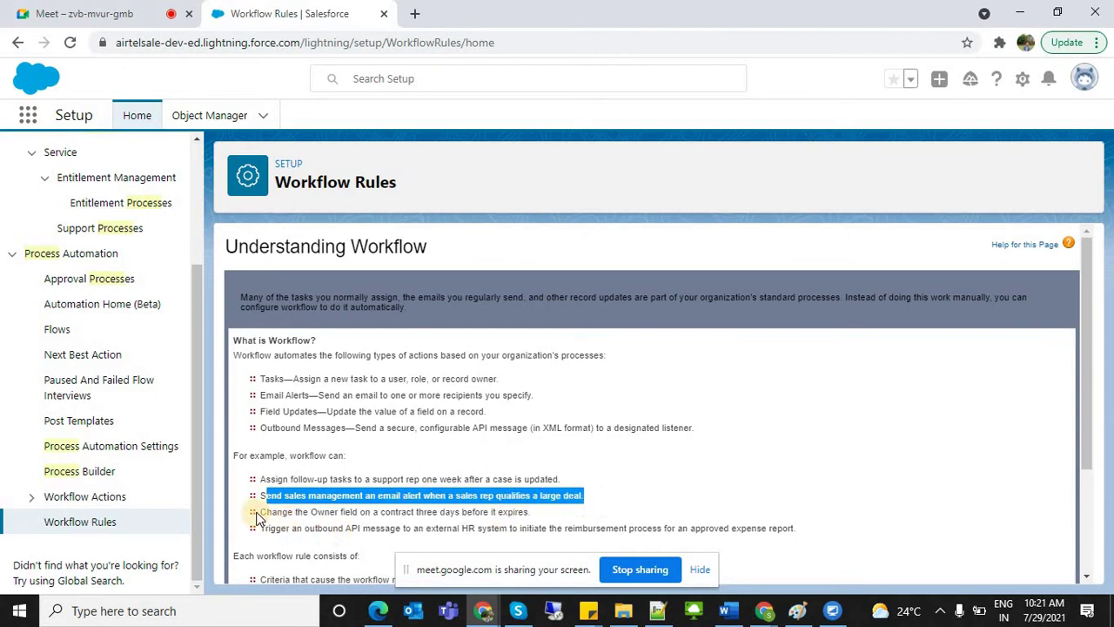
{"action": "left_click_drag", "start_coordinate": [260, 512], "coordinate": [549, 519]}
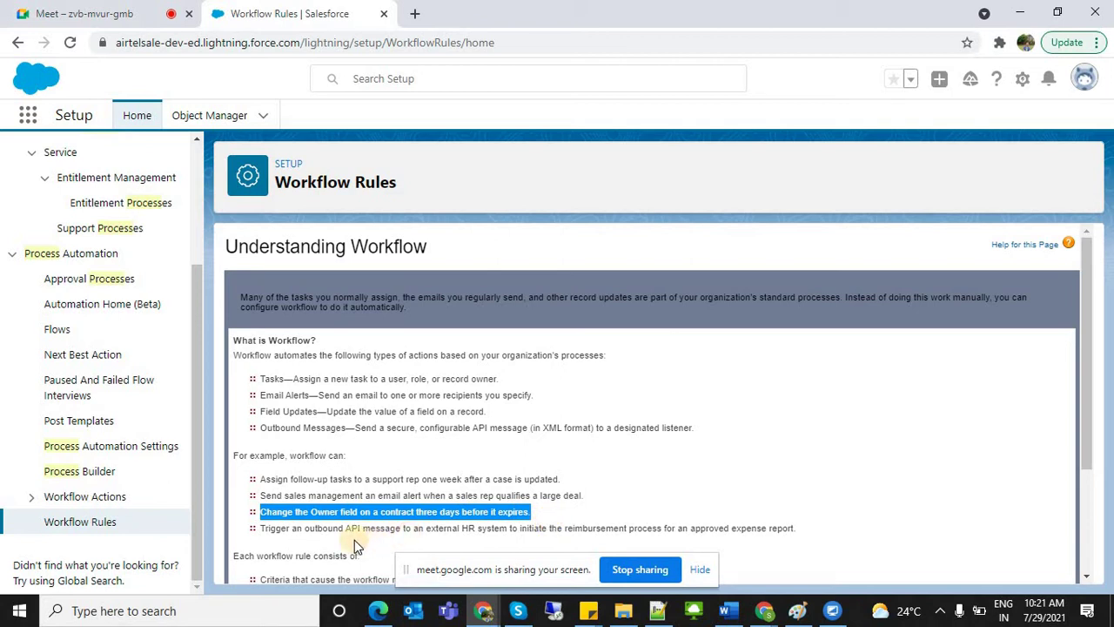
{"action": "left_click_drag", "start_coordinate": [275, 527], "coordinate": [803, 531]}
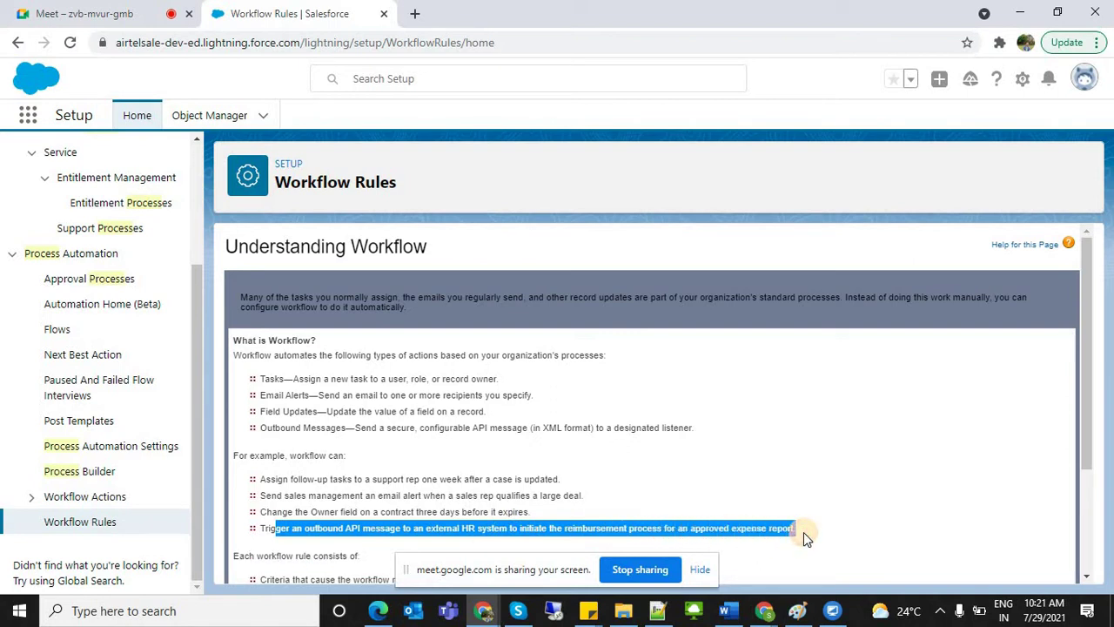
{"action": "left_click_drag", "start_coordinate": [1087, 413], "coordinate": [1079, 515]}
{"action": "left_click", "coordinate": [299, 311]}
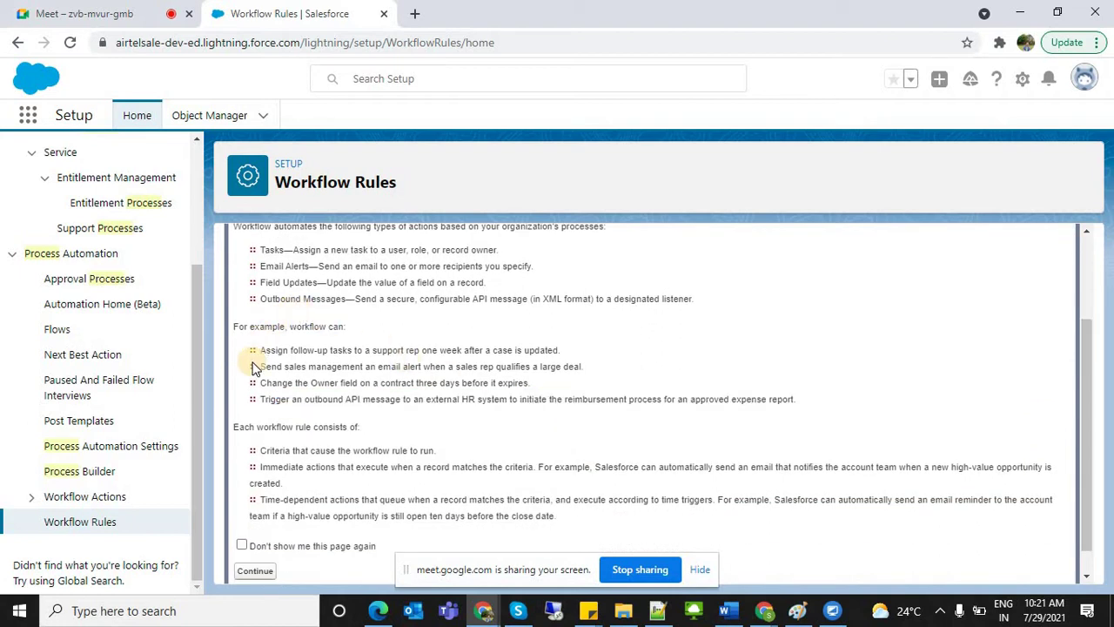
{"action": "left_click_drag", "start_coordinate": [264, 350], "coordinate": [591, 351]}
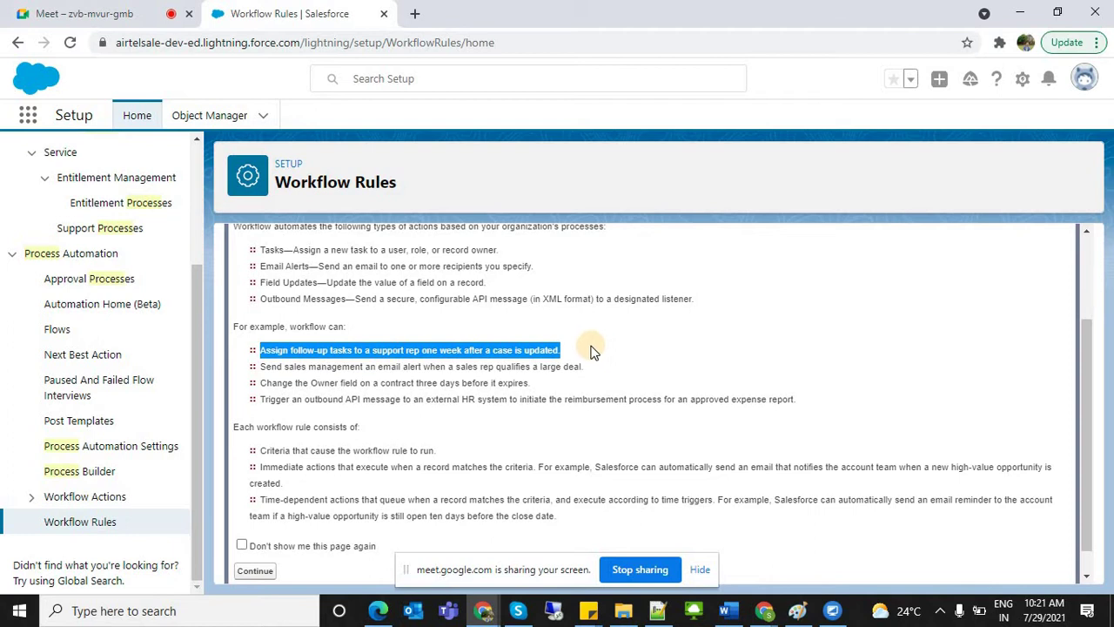
{"action": "left_click", "coordinate": [567, 374]}
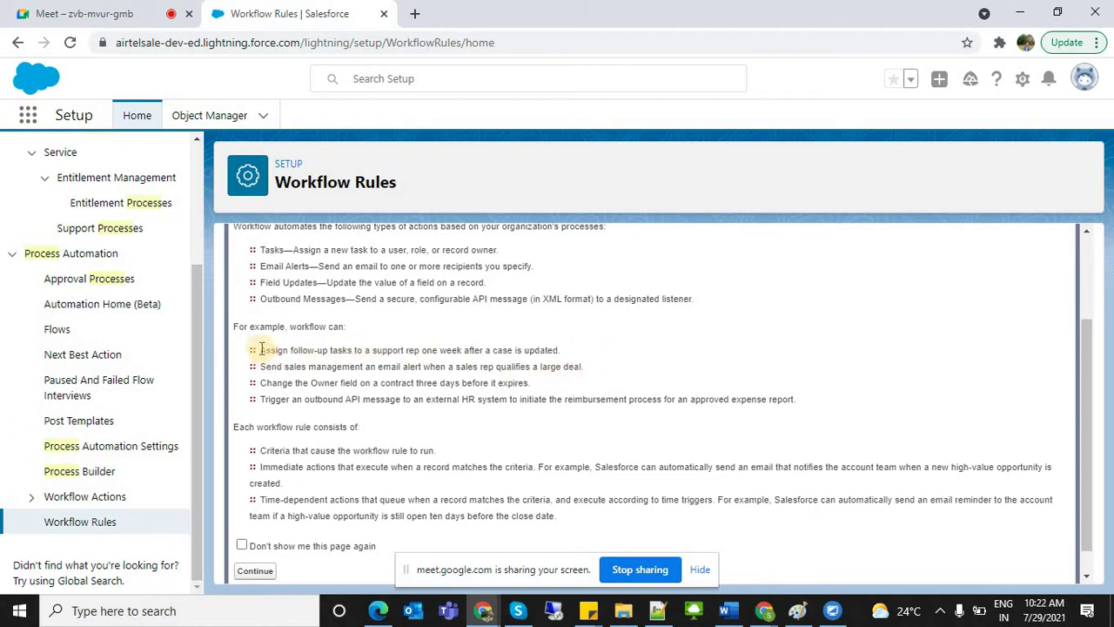
{"action": "left_click_drag", "start_coordinate": [261, 350], "coordinate": [510, 361]}
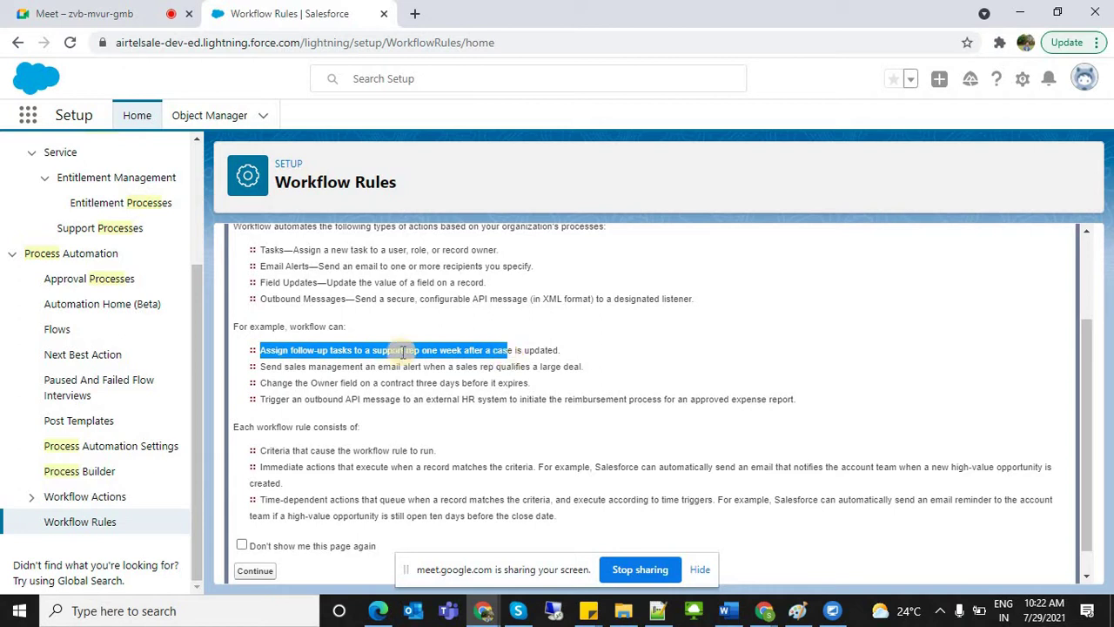
{"action": "left_click", "coordinate": [245, 513]}
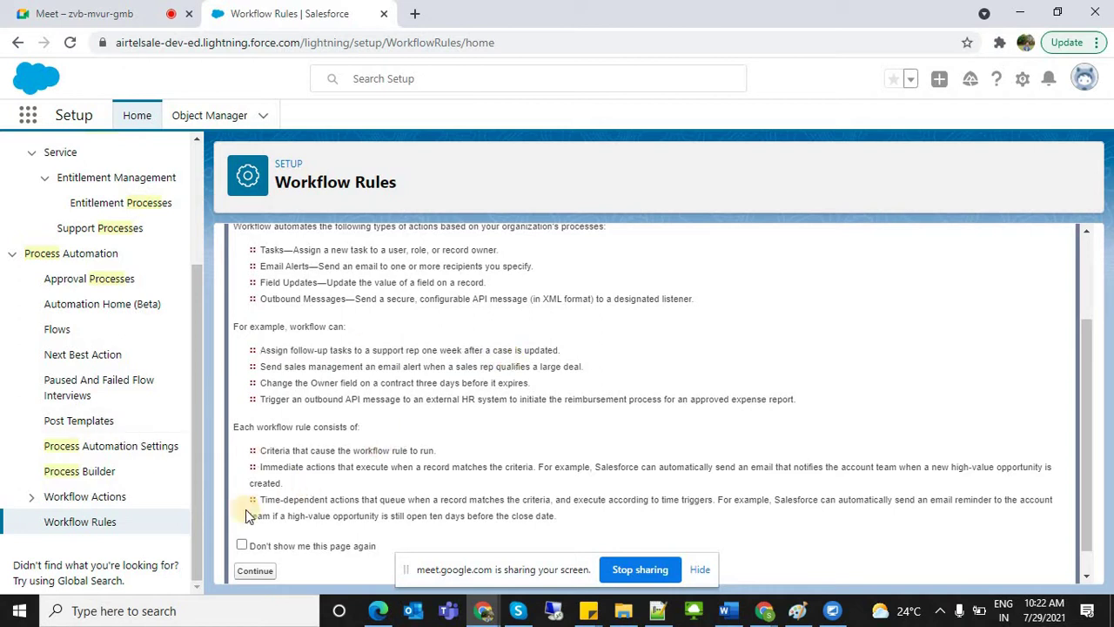
Step: Continue past the Understanding Workflow page and choose New Rule on All Workflow Rules
{"action": "left_click", "coordinate": [254, 570]}
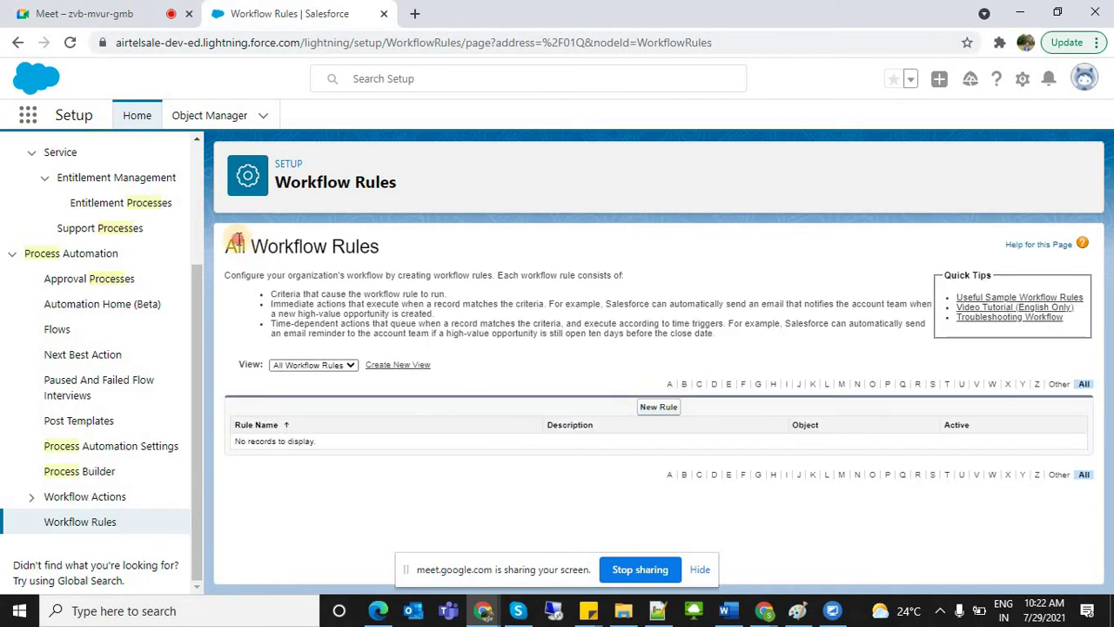
{"action": "left_click_drag", "start_coordinate": [402, 277], "coordinate": [474, 416]}
{"action": "left_click", "coordinate": [641, 433]}
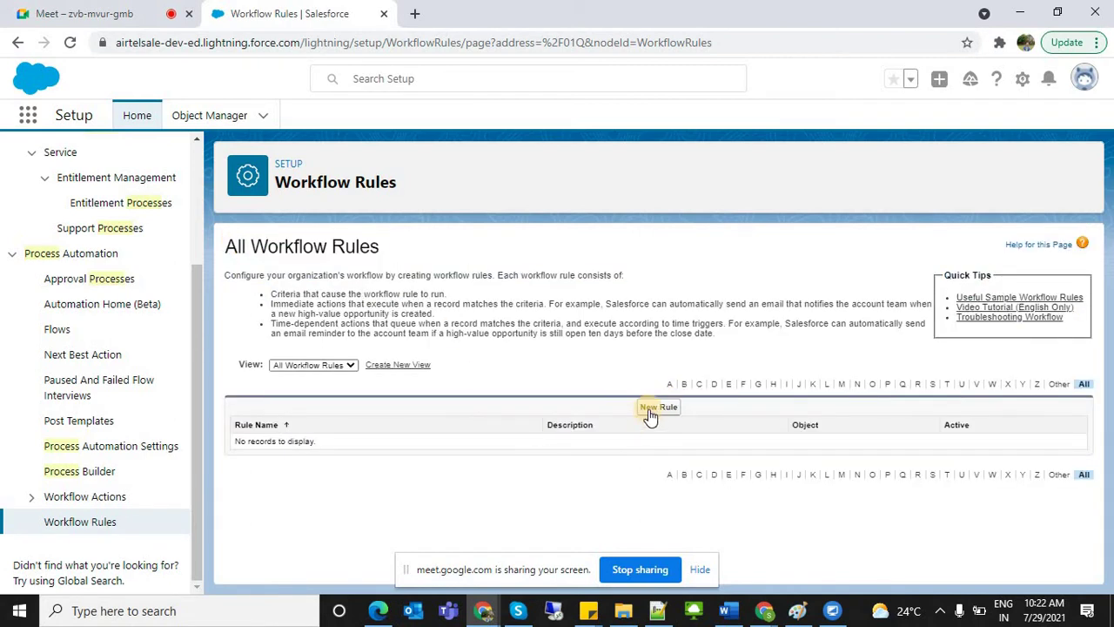
{"action": "left_click", "coordinate": [649, 409]}
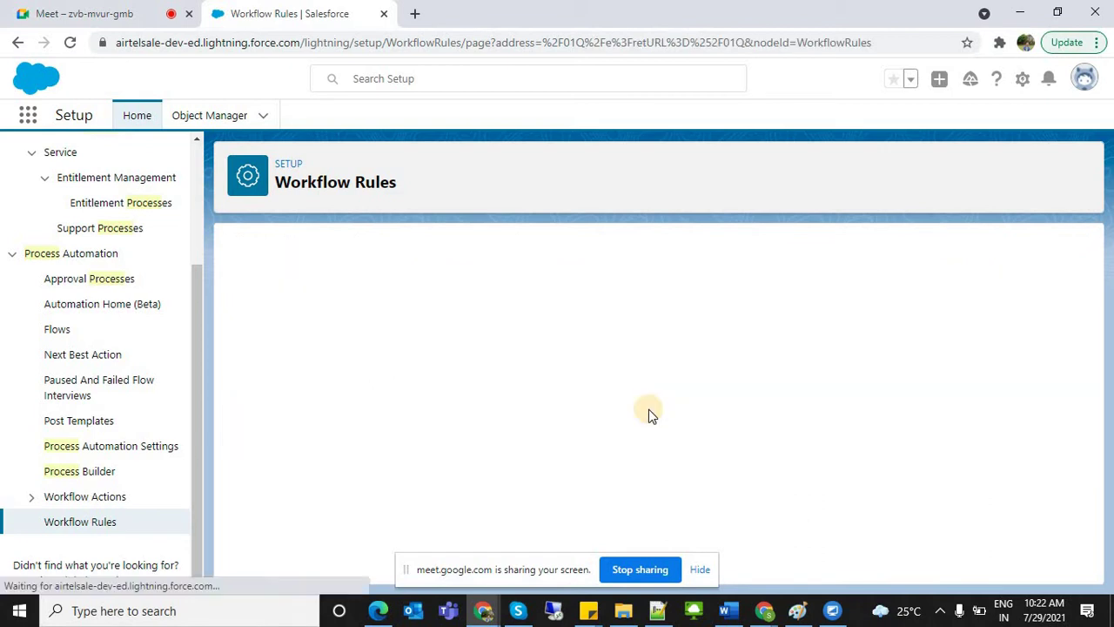
{"action": "left_click", "coordinate": [705, 568]}
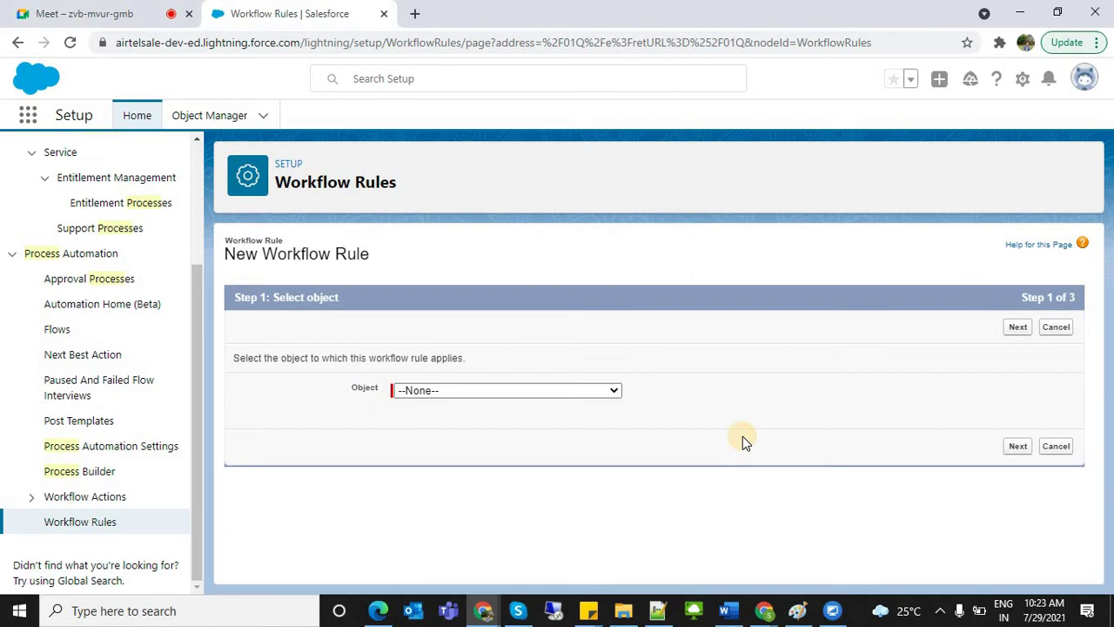
Step: Filter the Object list with 'cu' and choose Customers And Plan Details as the rule's object
{"action": "left_click", "coordinate": [582, 390]}
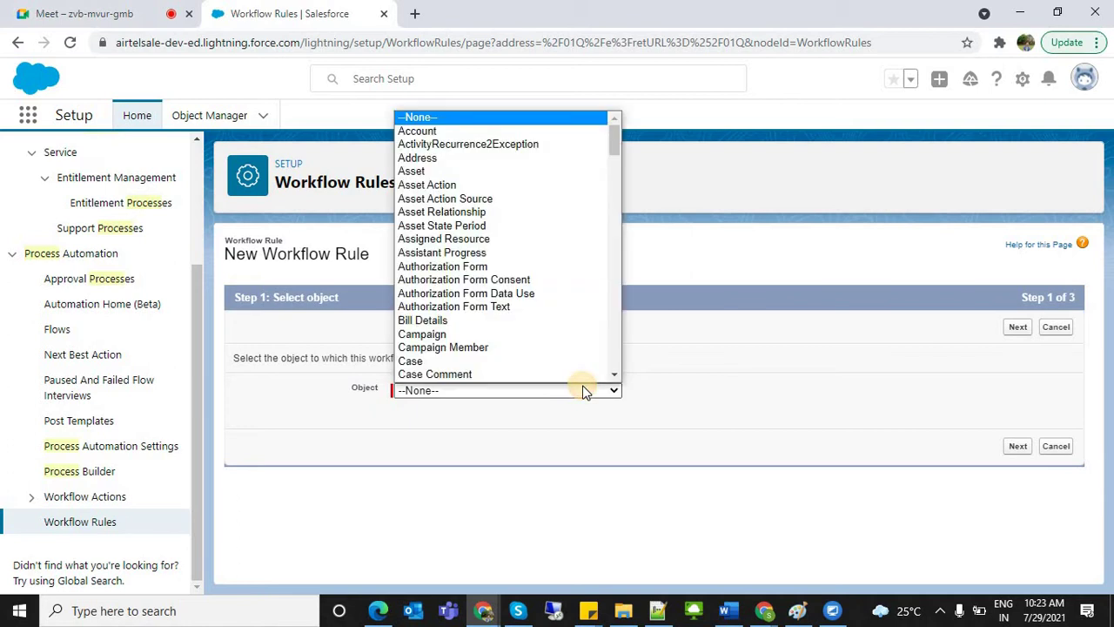
{"action": "type", "text": "cu"}
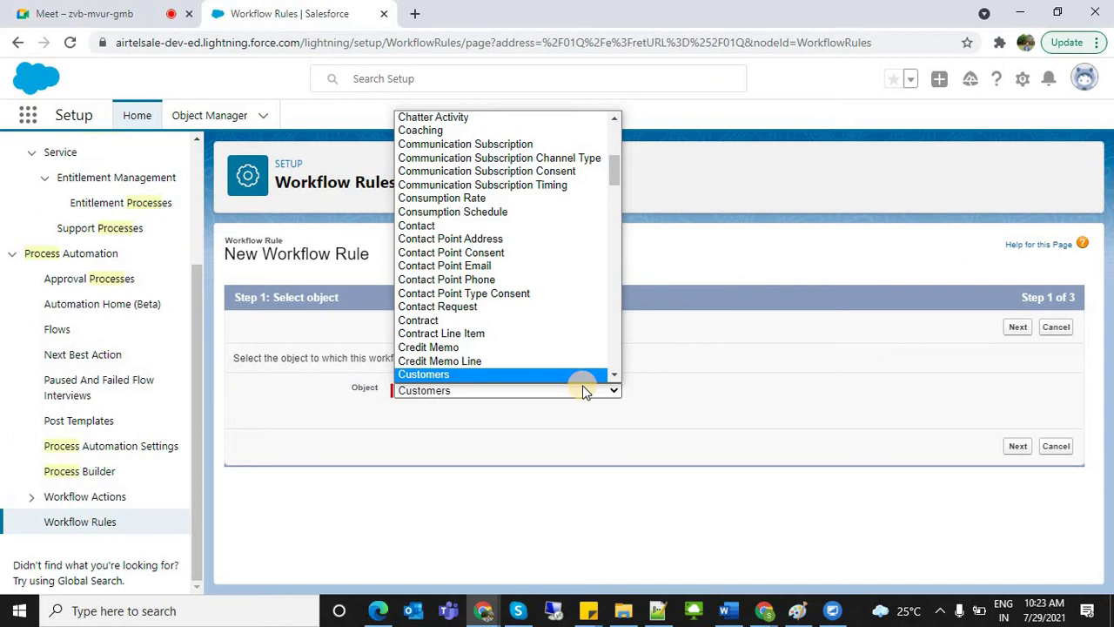
{"action": "key", "text": "Down"}
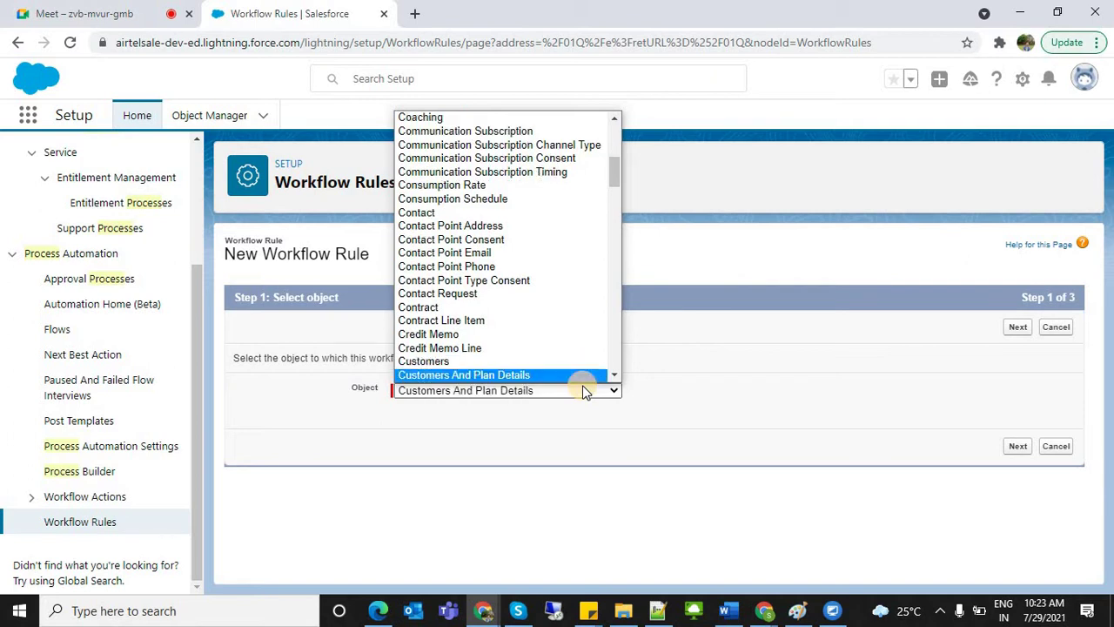
{"action": "key", "text": "Return"}
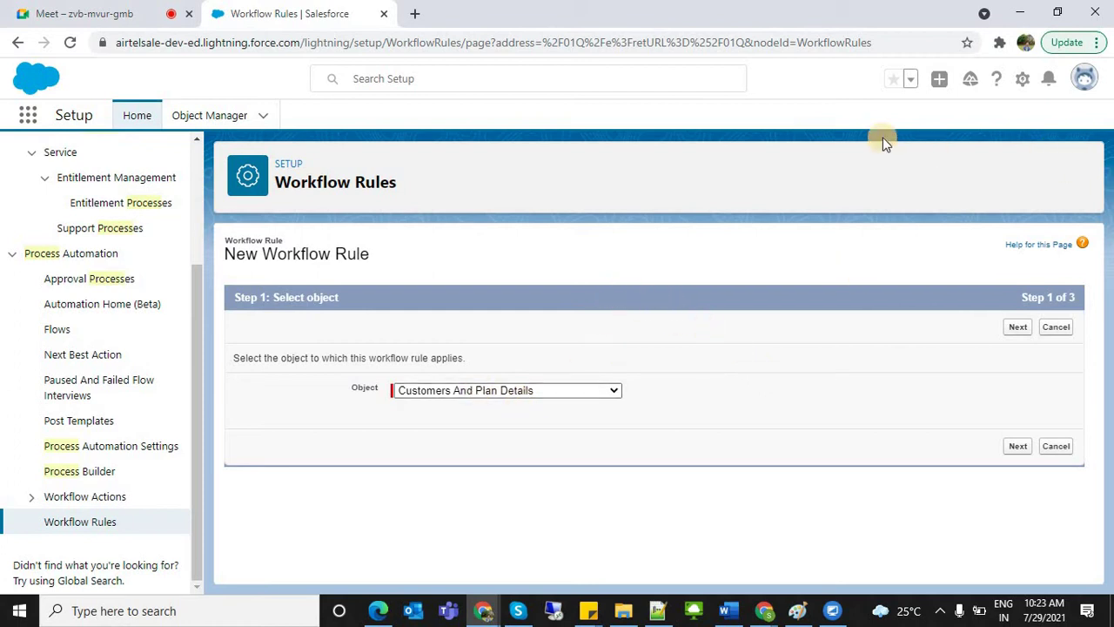
{"action": "left_click", "coordinate": [24, 115]}
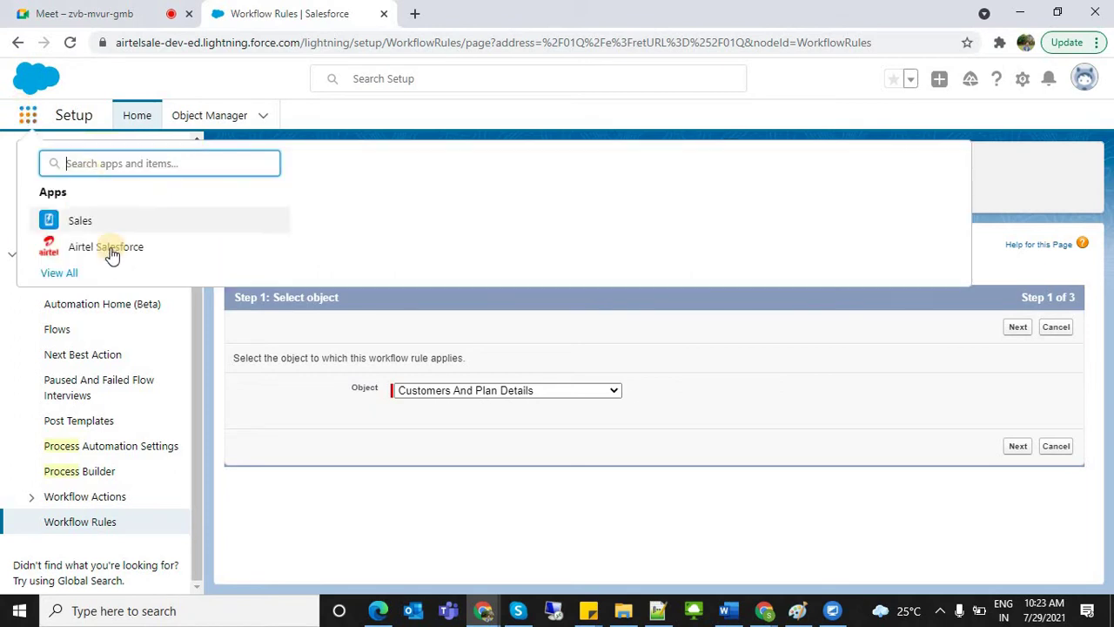
Step: Open Airtel Salesforce in a new tab and start a new Customers And Plan Details record
{"action": "right_click", "coordinate": [149, 261]}
{"action": "left_click", "coordinate": [155, 258]}
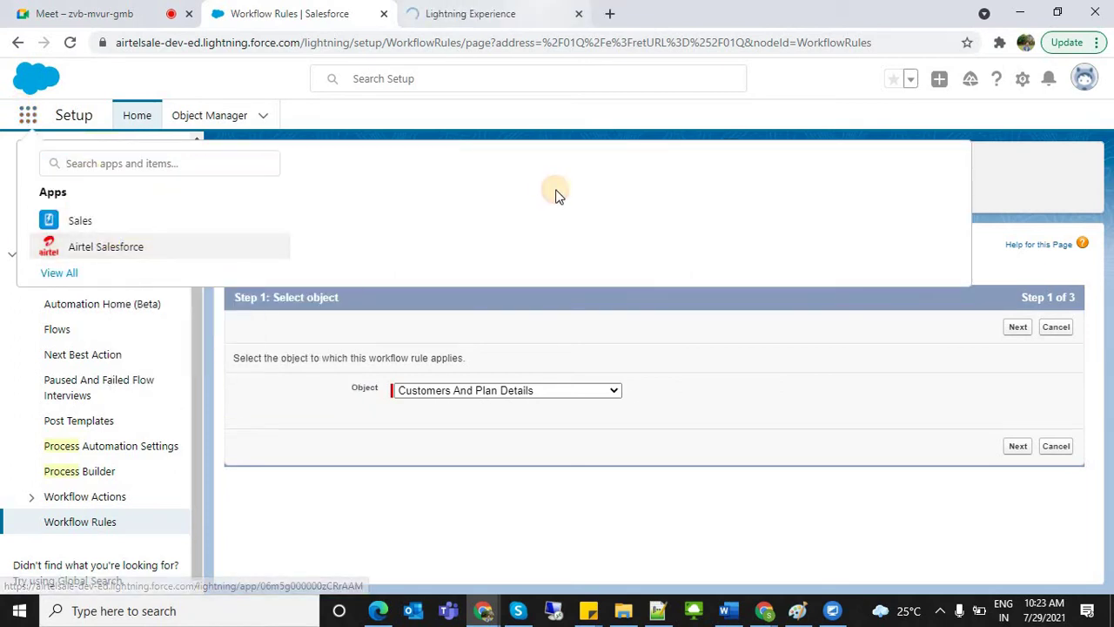
{"action": "key", "text": "ctrl+Tab"}
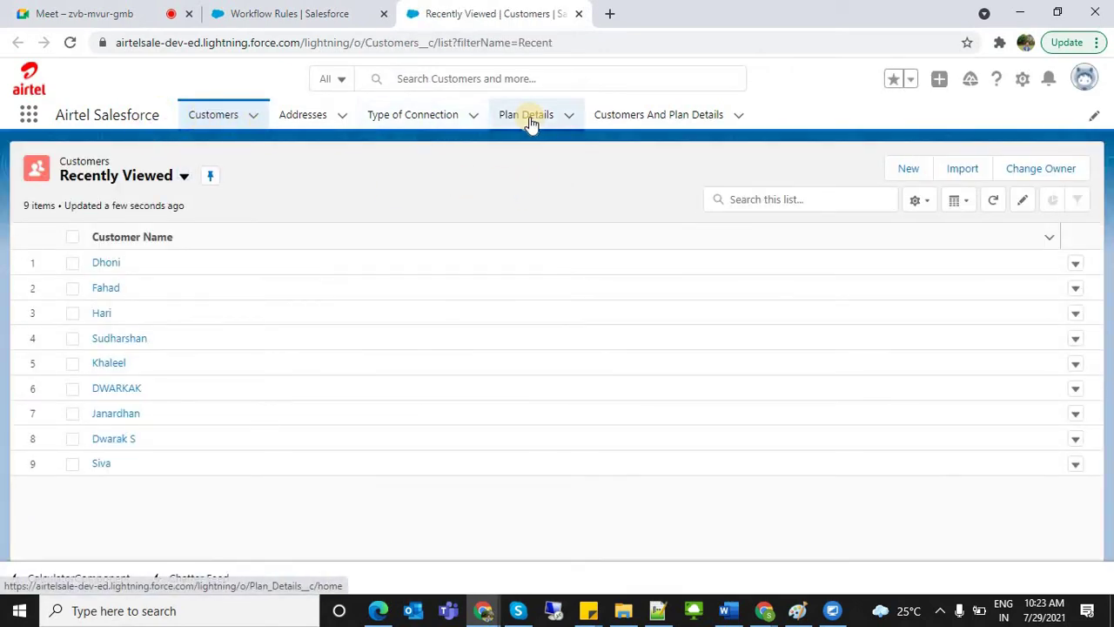
{"action": "left_click", "coordinate": [636, 122]}
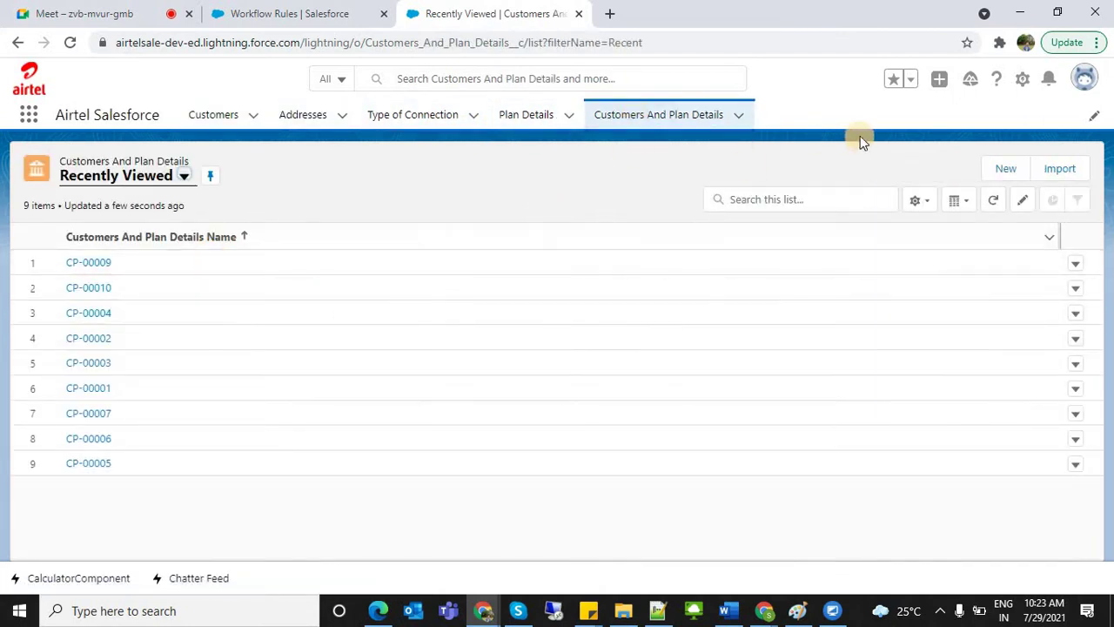
{"action": "left_click", "coordinate": [1005, 168]}
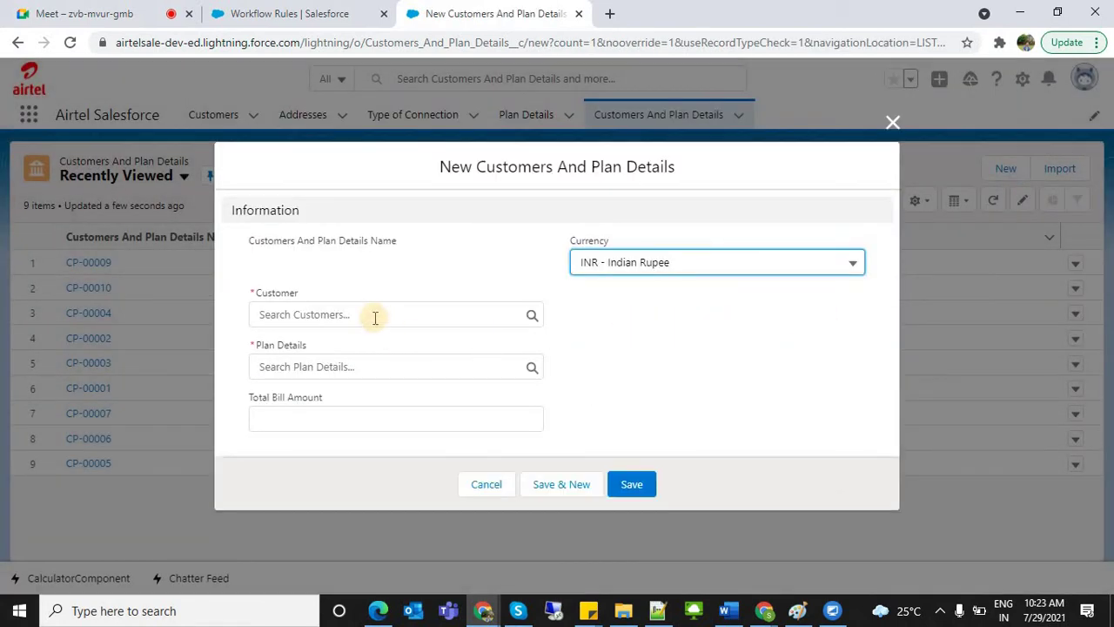
{"action": "left_click", "coordinate": [375, 315]}
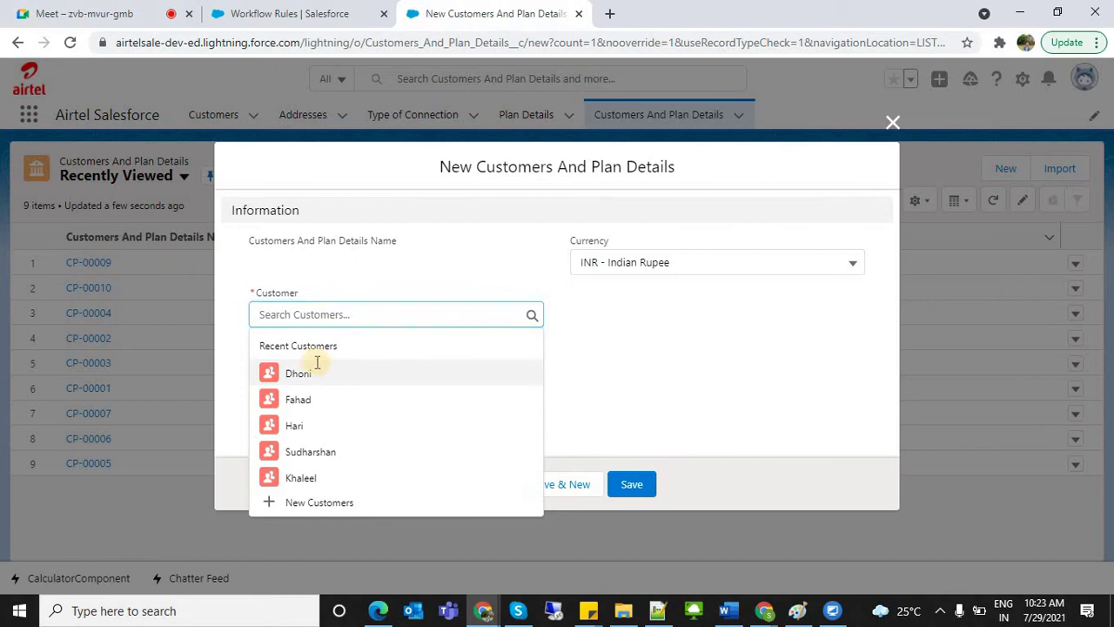
{"action": "left_click", "coordinate": [319, 371]}
{"action": "left_click", "coordinate": [324, 376]}
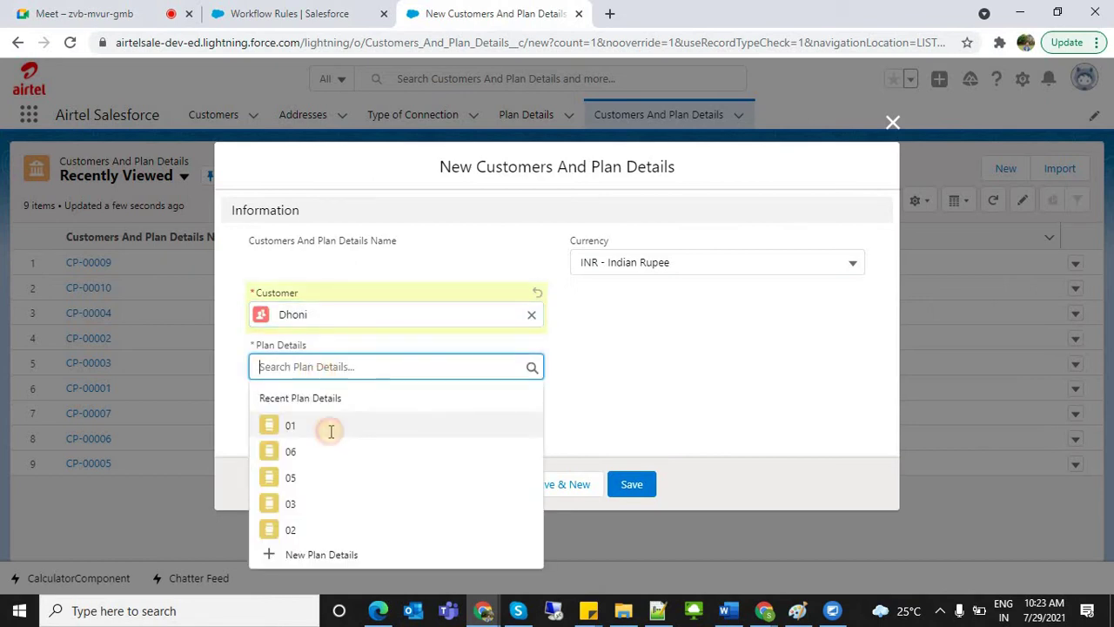
{"action": "left_click", "coordinate": [329, 427]}
{"action": "left_click", "coordinate": [455, 416]}
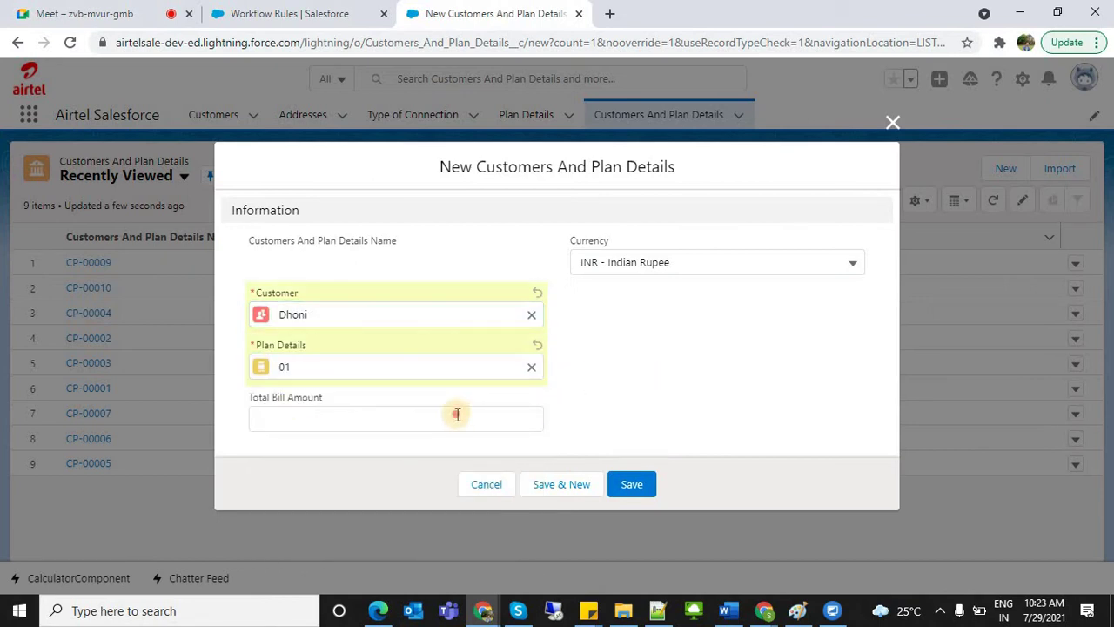
{"action": "left_click", "coordinate": [622, 353]}
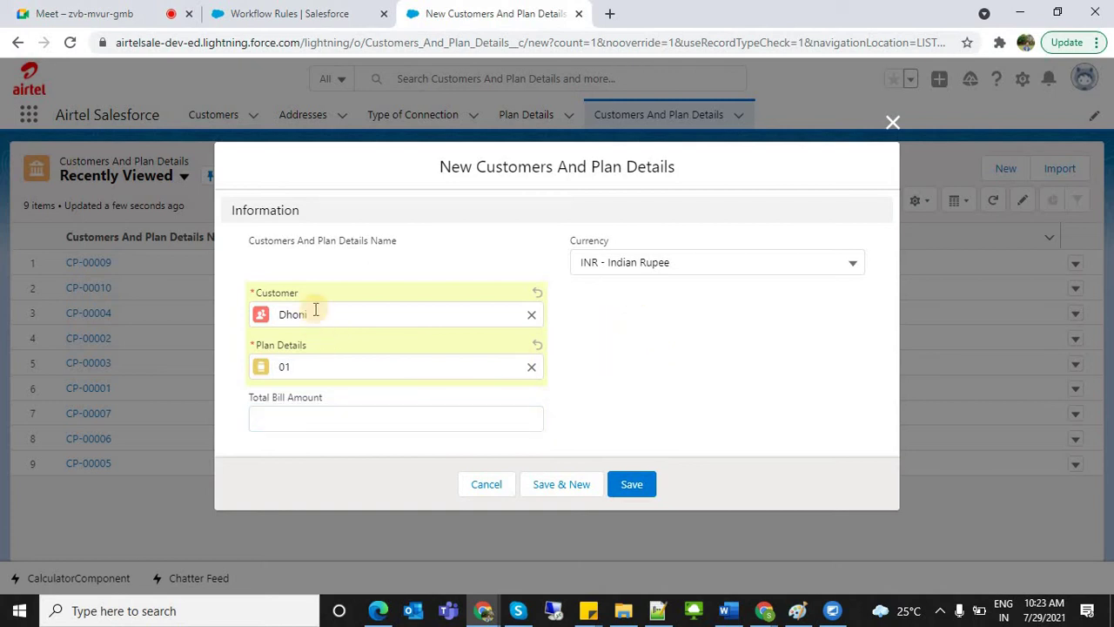
{"action": "left_click_drag", "start_coordinate": [251, 397], "coordinate": [321, 398]}
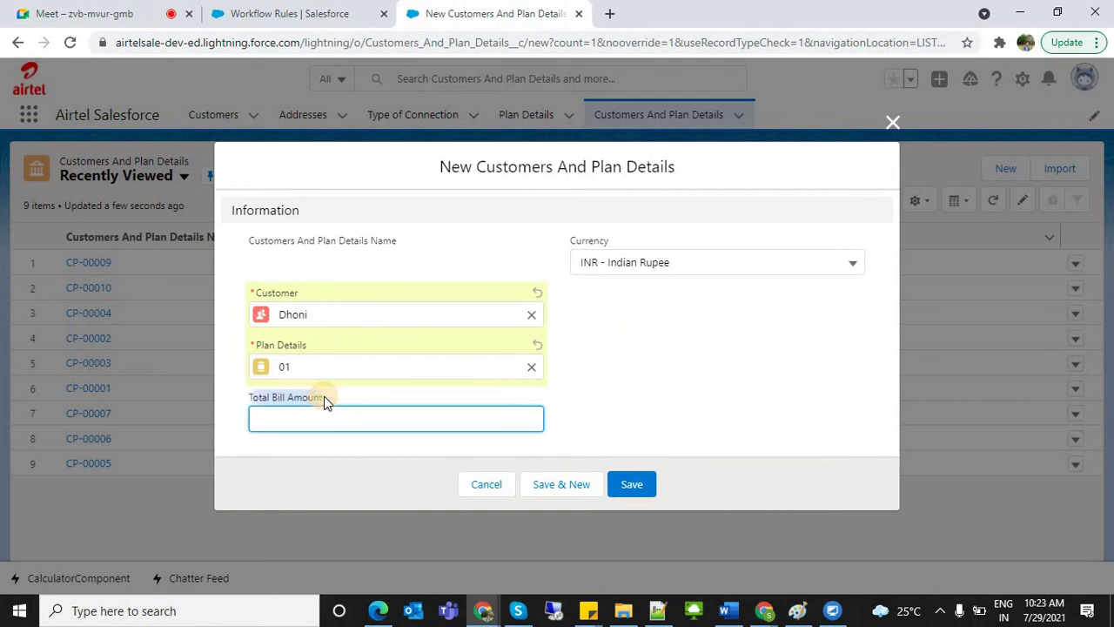
{"action": "left_click", "coordinate": [643, 493]}
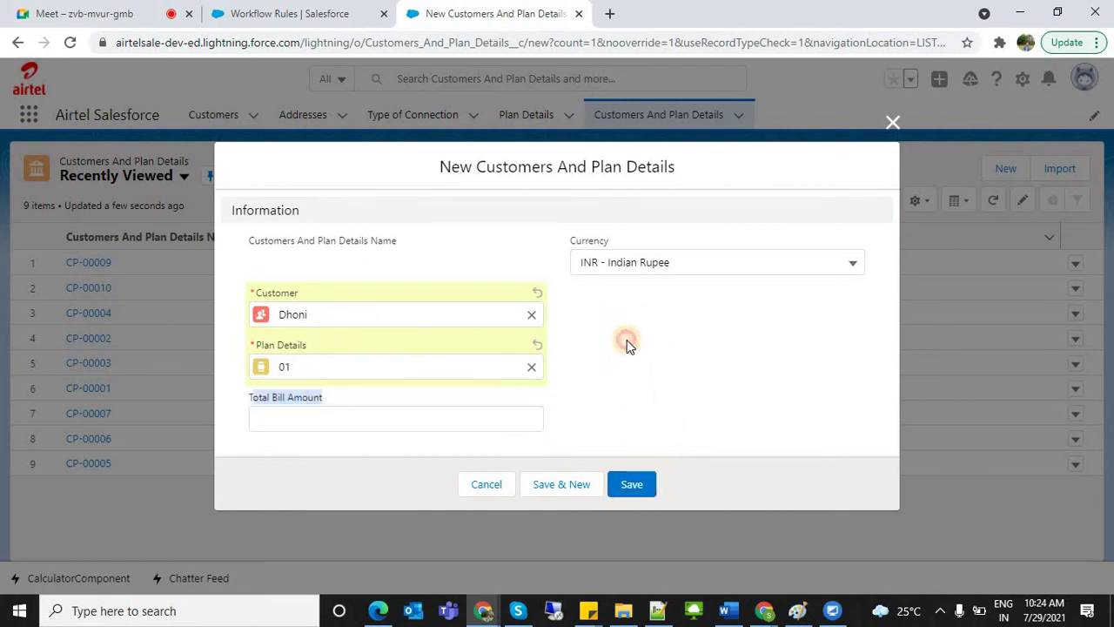
{"action": "left_click", "coordinate": [278, 271]}
{"action": "left_click_drag", "start_coordinate": [250, 241], "coordinate": [398, 251]}
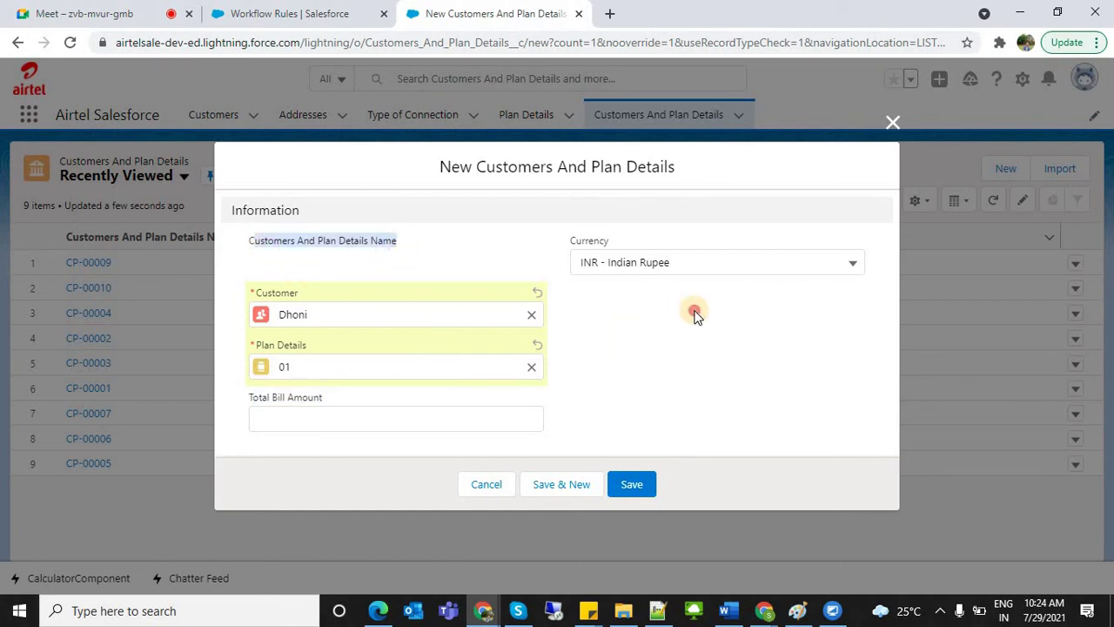
{"action": "left_click", "coordinate": [621, 352]}
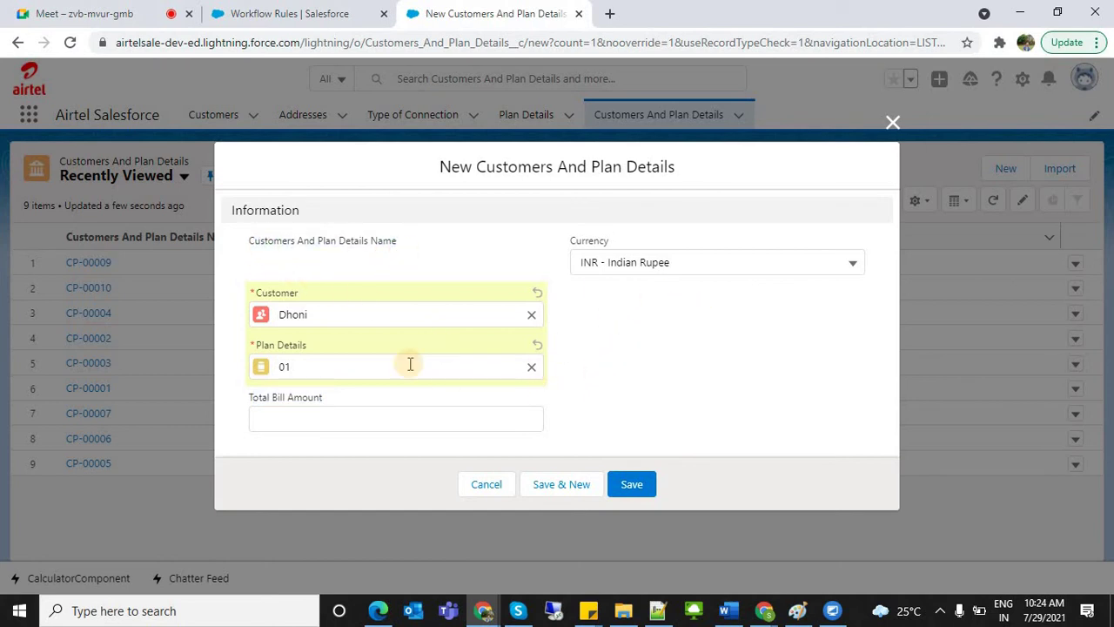
{"action": "double_click", "coordinate": [296, 345]}
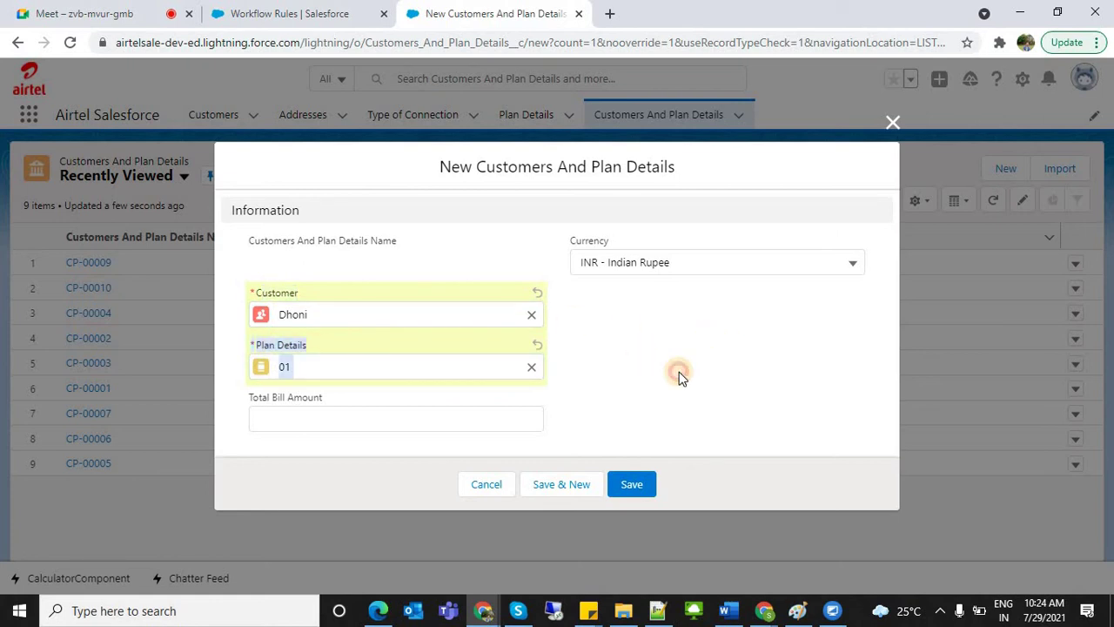
{"action": "left_click", "coordinate": [630, 388]}
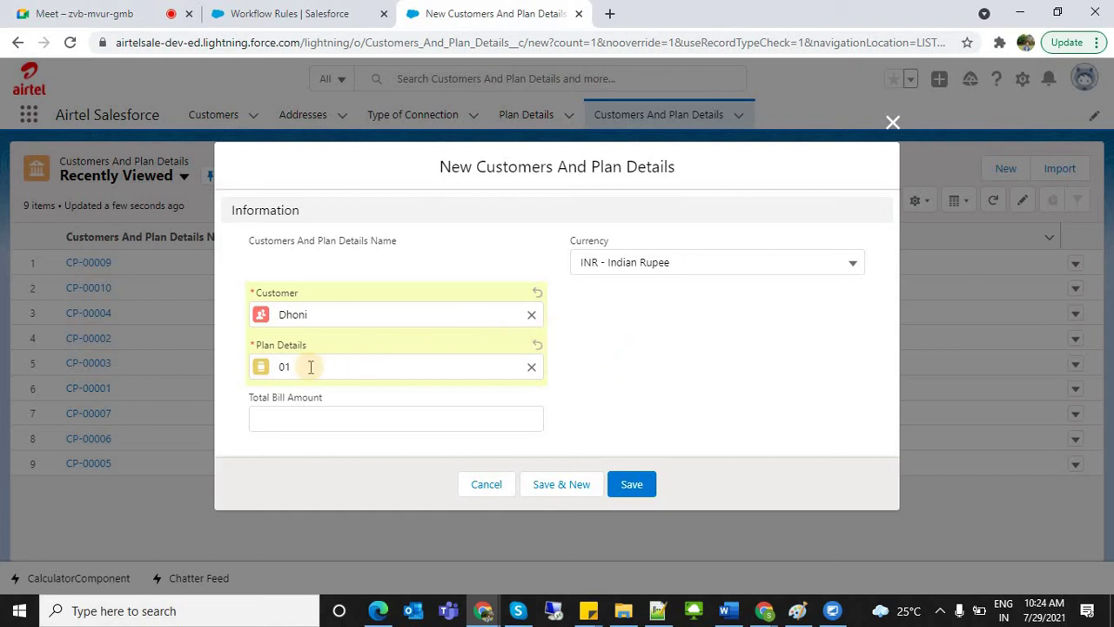
Step: Review the Total Bill Amount and Name labels, then close the new record form unsaved
{"action": "left_click_drag", "start_coordinate": [255, 401], "coordinate": [357, 396]}
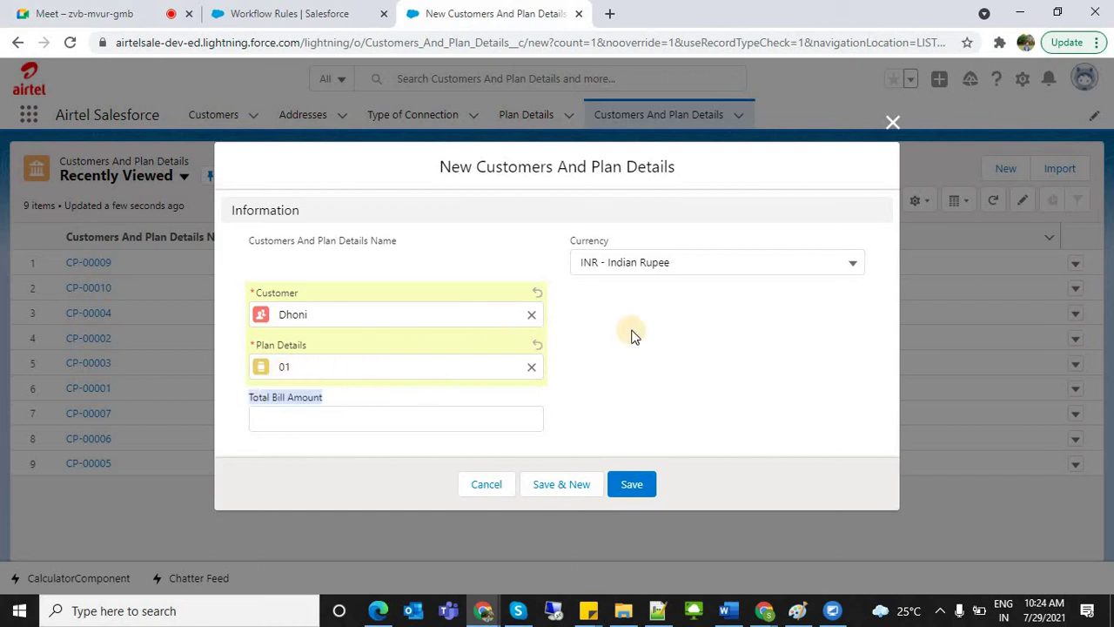
{"action": "left_click", "coordinate": [636, 322]}
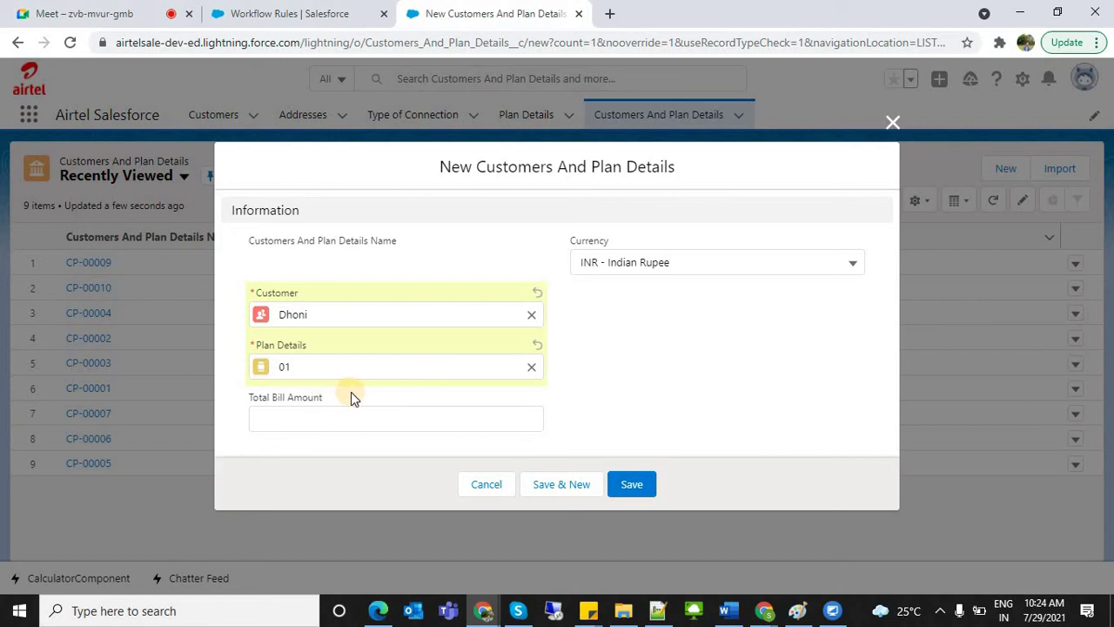
{"action": "left_click_drag", "start_coordinate": [351, 396], "coordinate": [263, 396]}
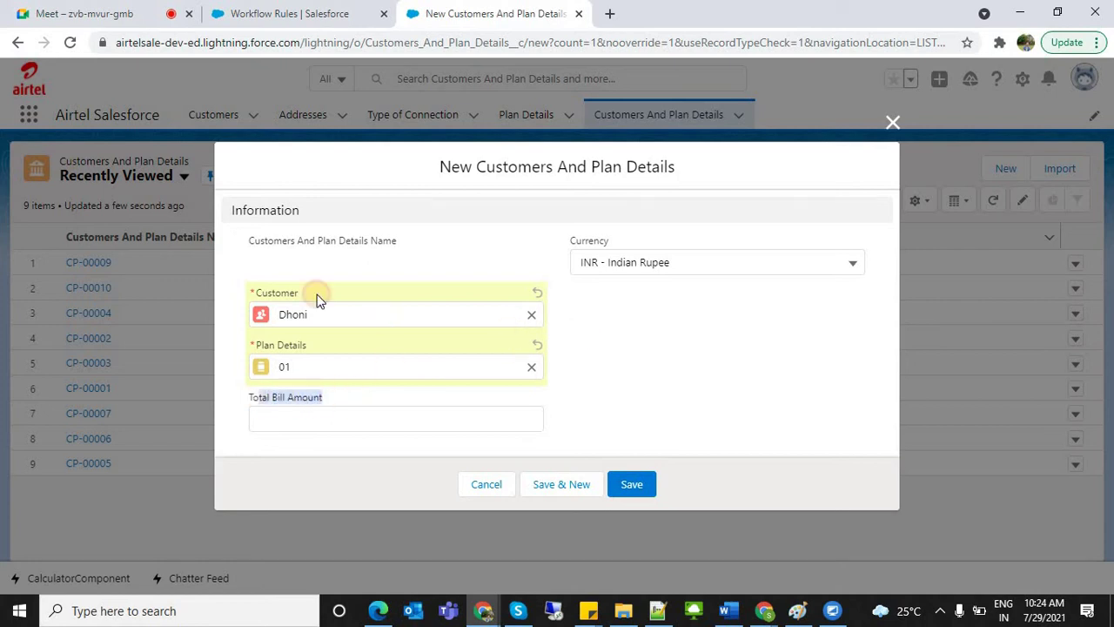
{"action": "left_click_drag", "start_coordinate": [248, 244], "coordinate": [322, 313]}
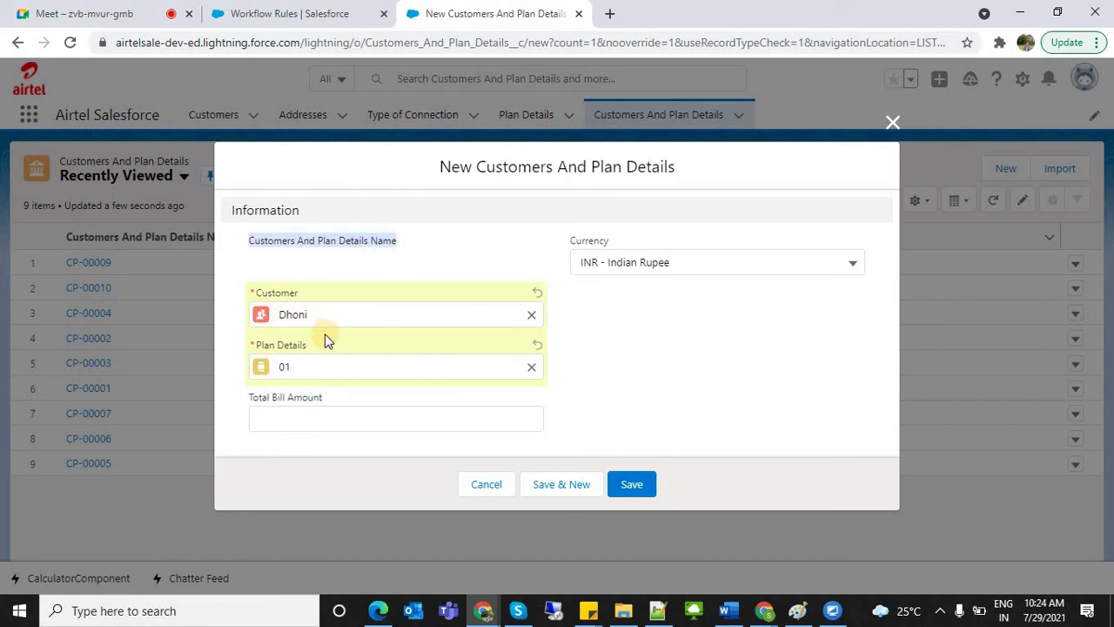
{"action": "left_click", "coordinate": [626, 357]}
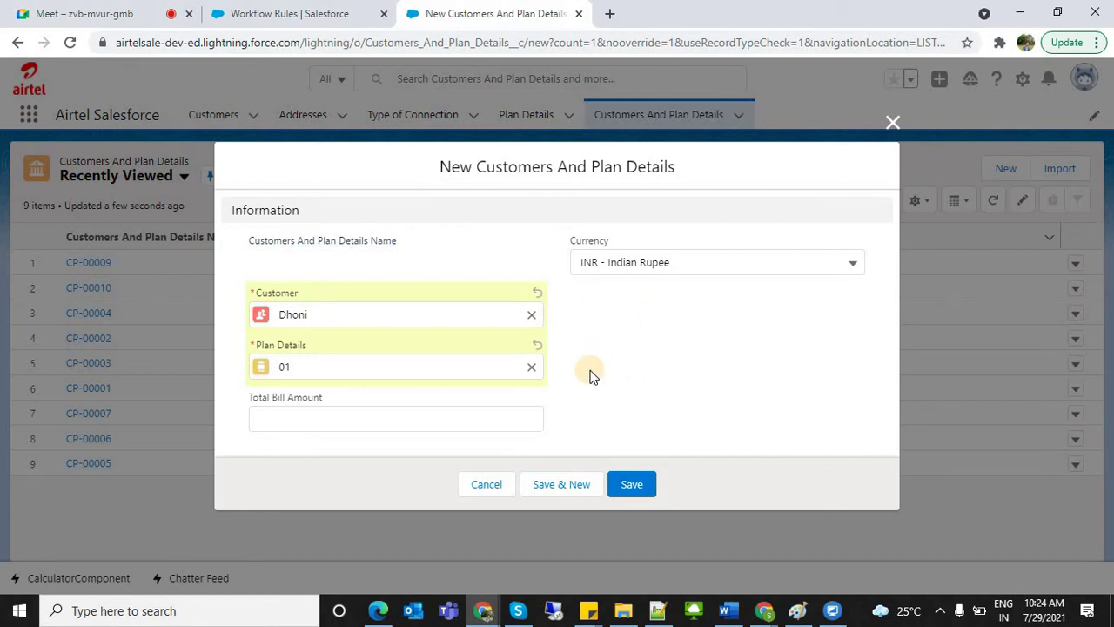
{"action": "left_click", "coordinate": [437, 166]}
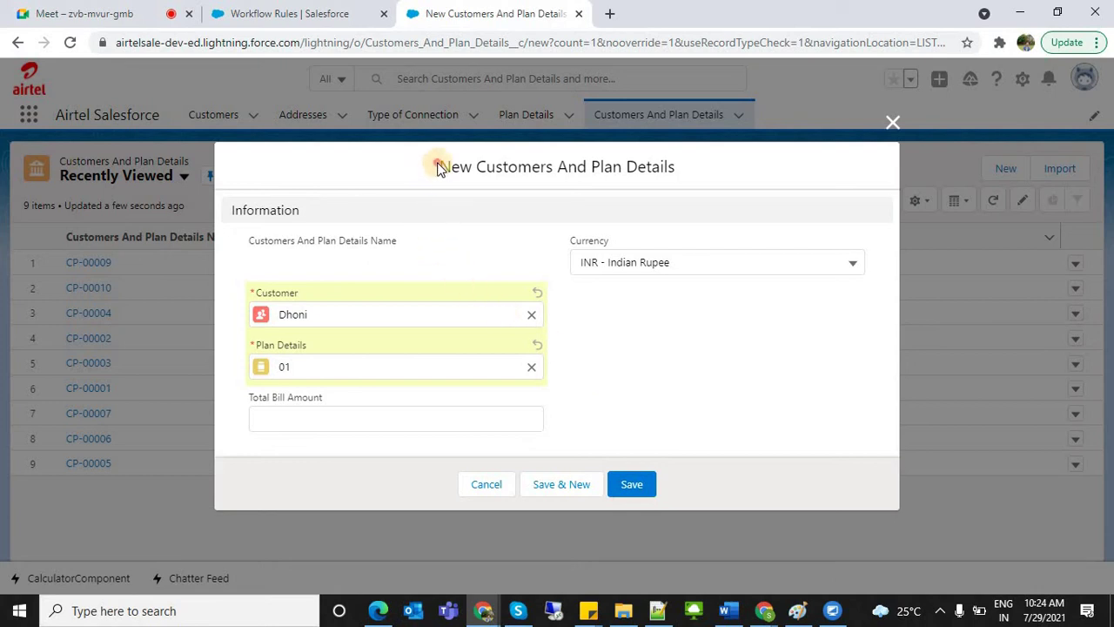
{"action": "left_click_drag", "start_coordinate": [438, 165], "coordinate": [836, 162]}
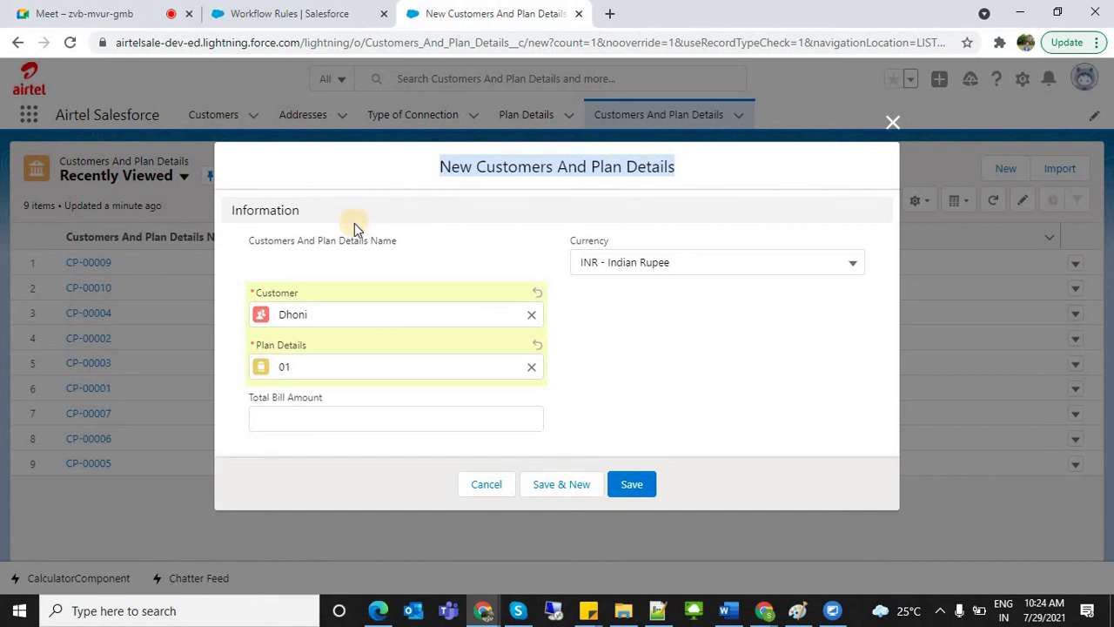
{"action": "left_click_drag", "start_coordinate": [249, 240], "coordinate": [667, 338]}
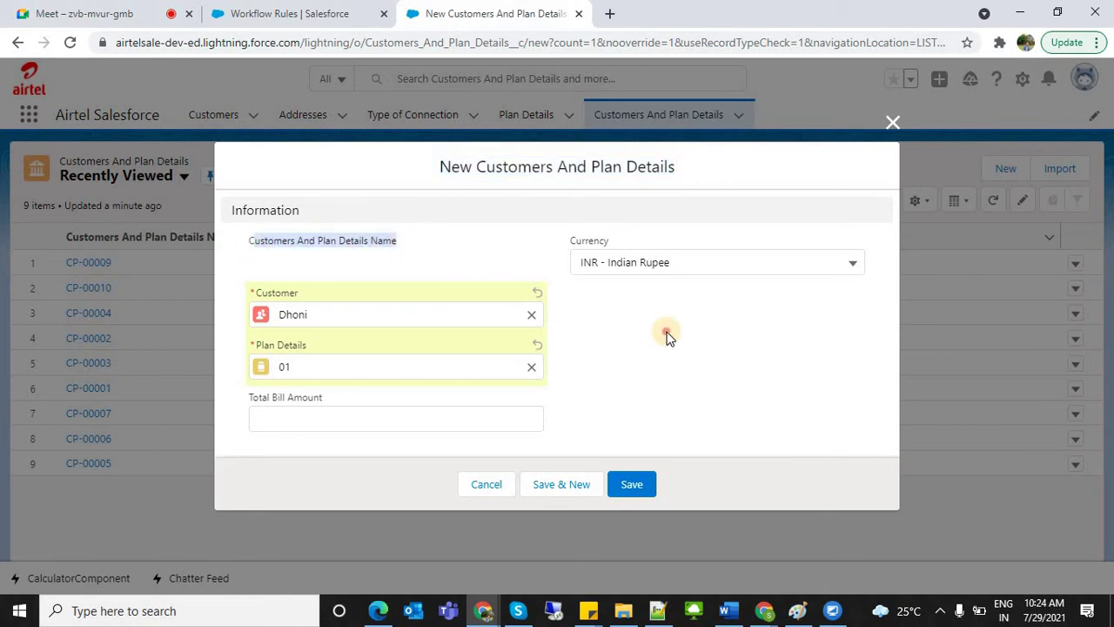
{"action": "left_click", "coordinate": [666, 338]}
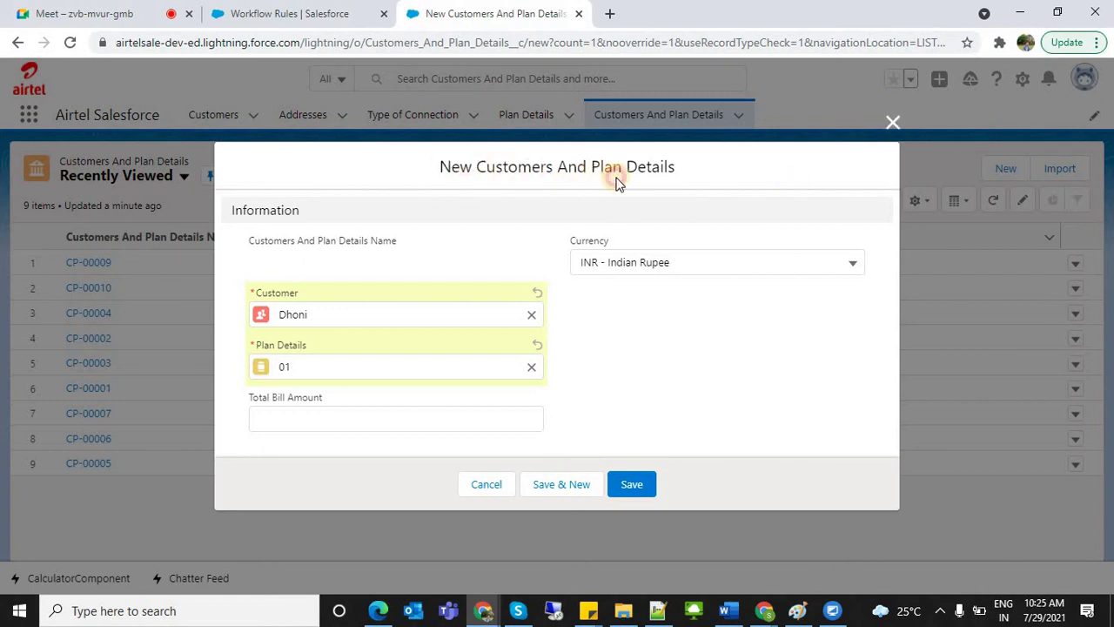
{"action": "left_click_drag", "start_coordinate": [615, 181], "coordinate": [698, 176]}
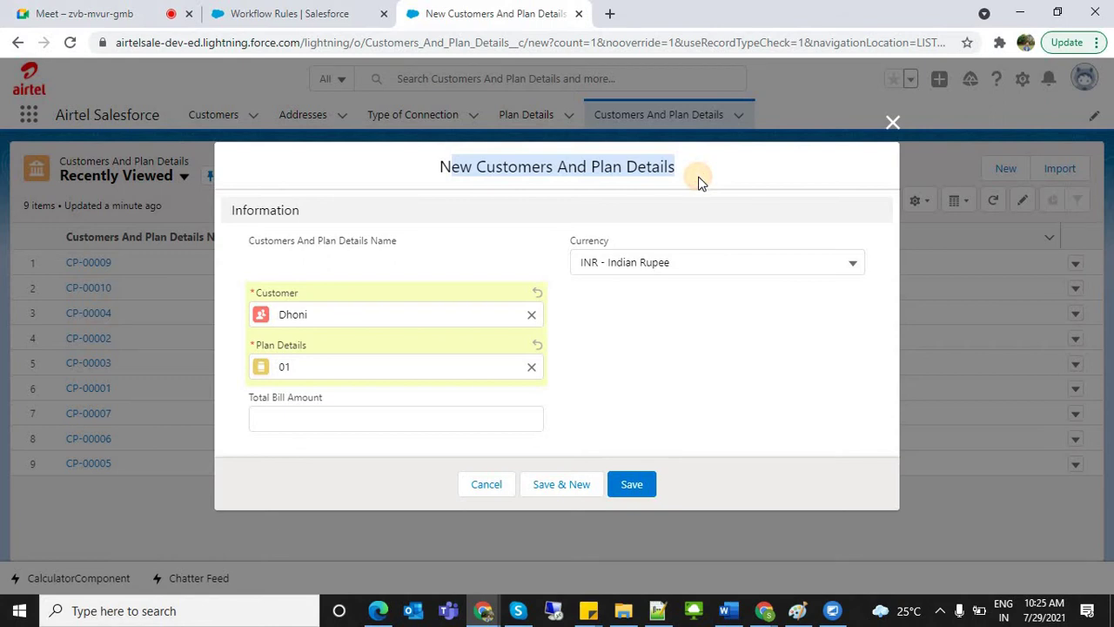
{"action": "left_click", "coordinate": [893, 122]}
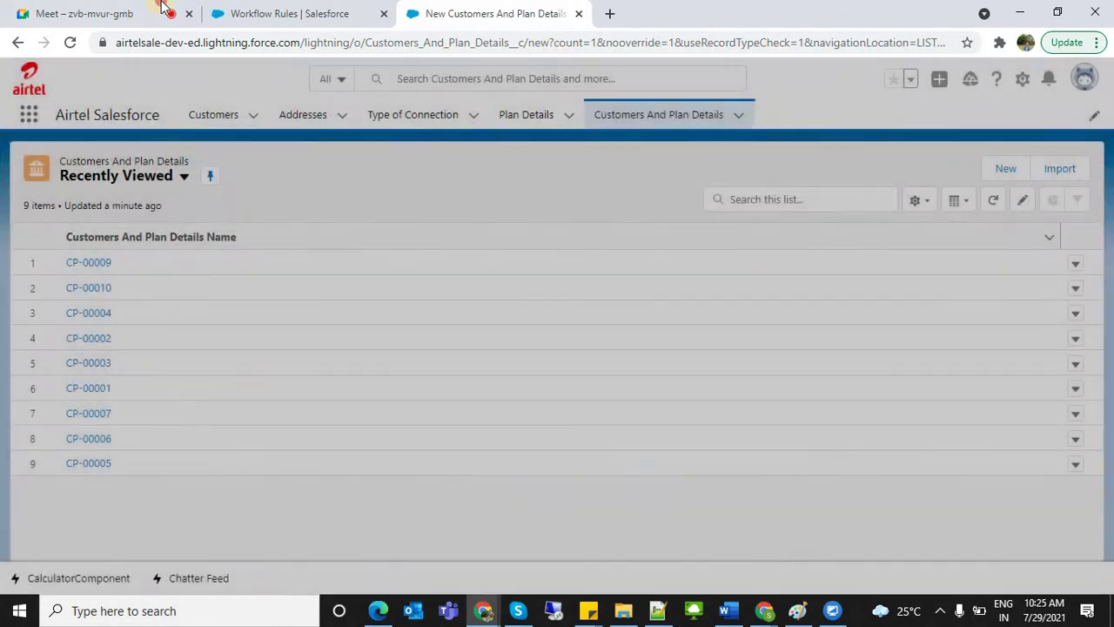
Step: Admit the waiting participant in Google Meet and return to the Workflow Rules tab
{"action": "left_click", "coordinate": [158, 12]}
{"action": "left_click", "coordinate": [723, 156]}
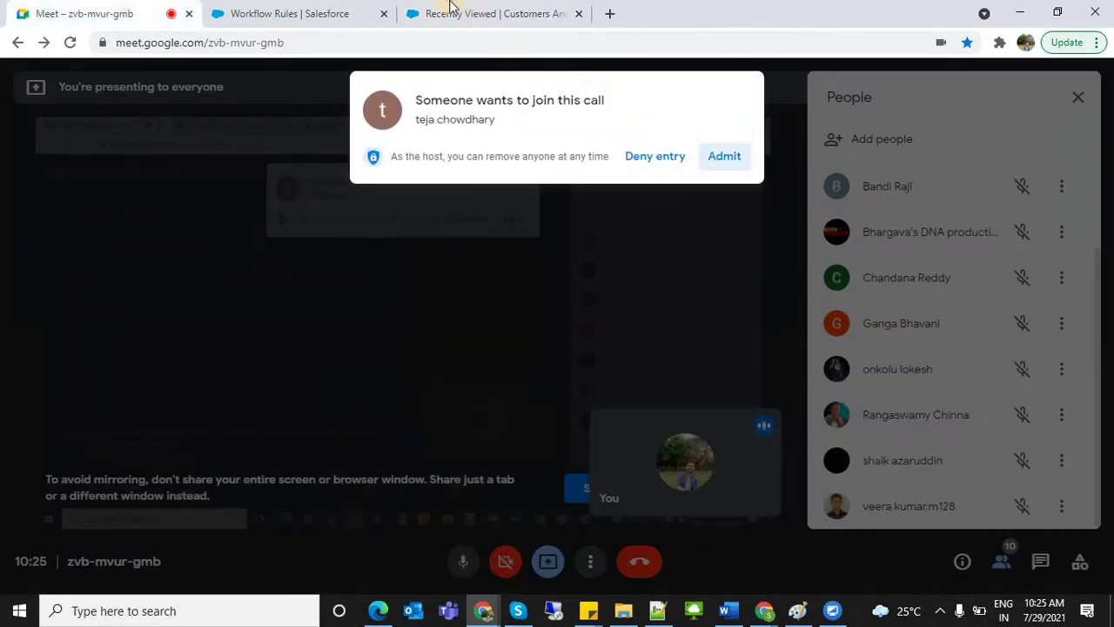
{"action": "left_click", "coordinate": [470, 13]}
{"action": "left_click", "coordinate": [290, 13]}
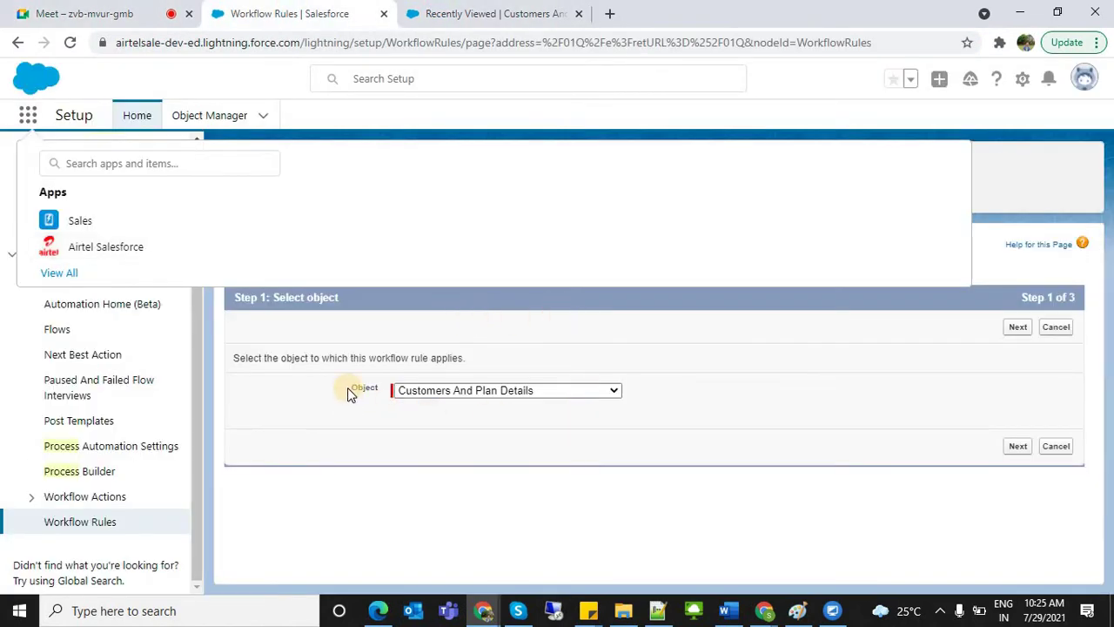
Step: Keep Customers And Plan Details as the object and continue to Step 2 of the wizard
{"action": "left_click", "coordinate": [28, 115]}
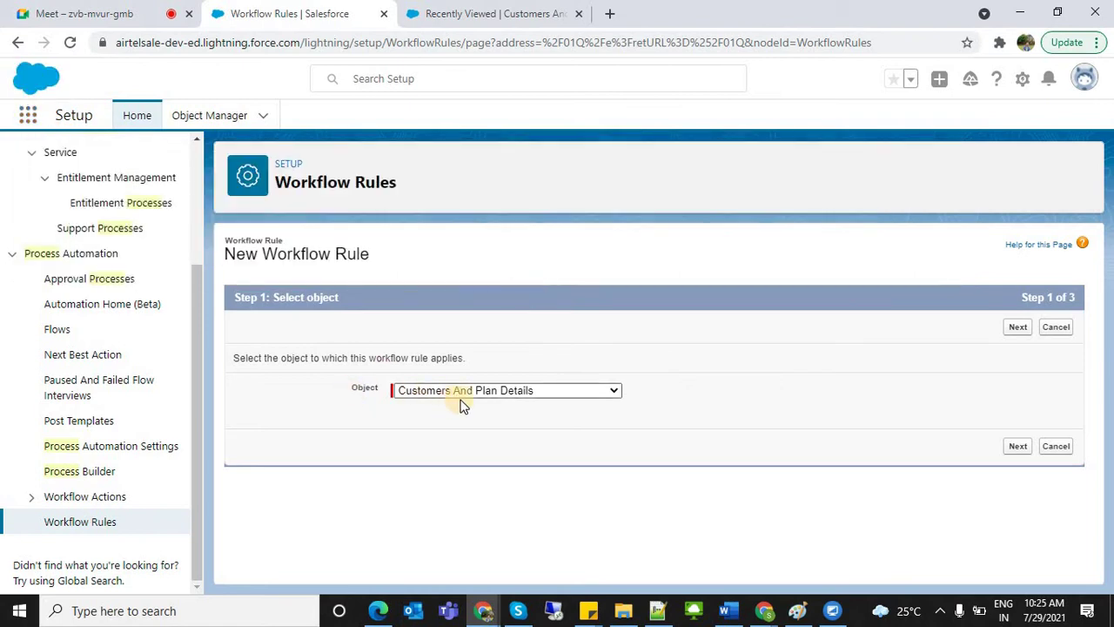
{"action": "left_click", "coordinate": [803, 407]}
{"action": "double_click", "coordinate": [363, 389]}
{"action": "left_click", "coordinate": [637, 331]}
{"action": "left_click", "coordinate": [1018, 328]}
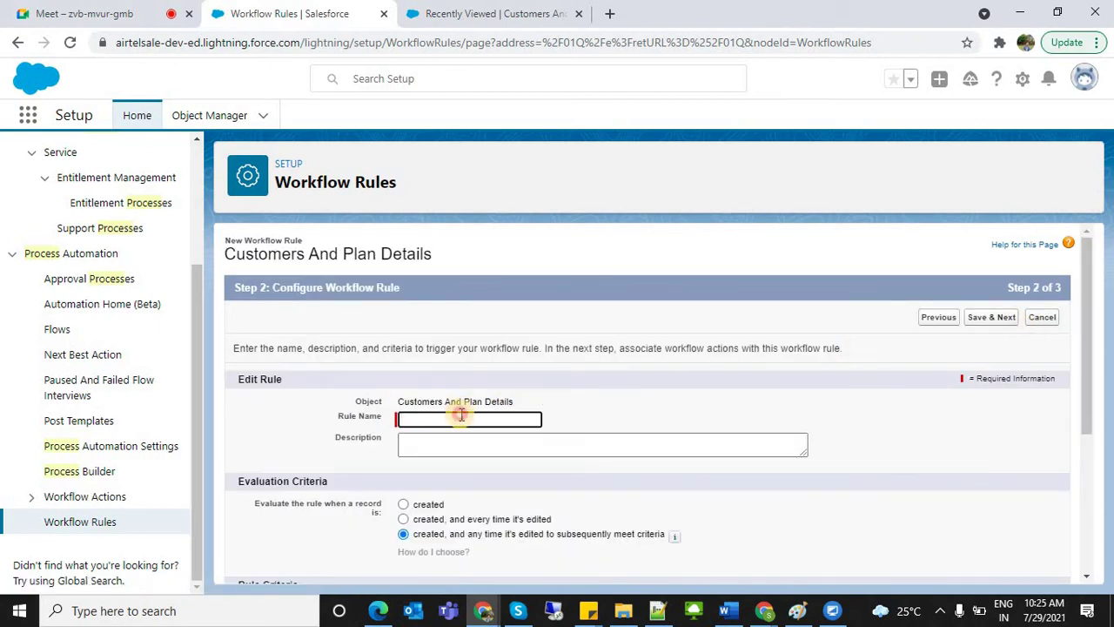
Step: Enter 'Manage Customer Requests Workflow' as the rule name
{"action": "left_click", "coordinate": [462, 419]}
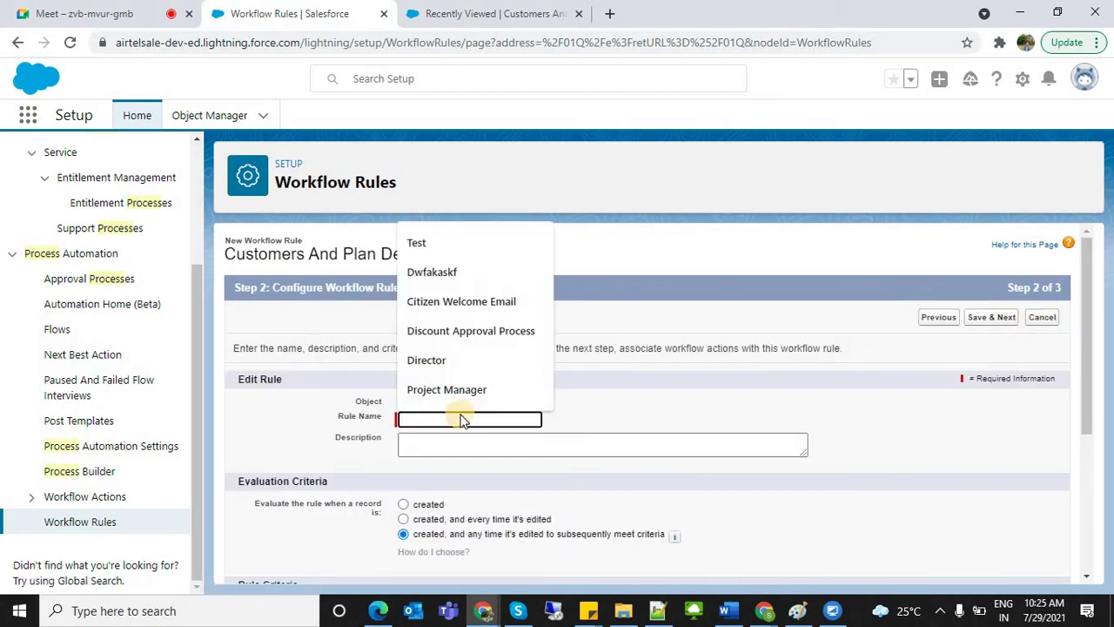
{"action": "type", "text": "Custome"}
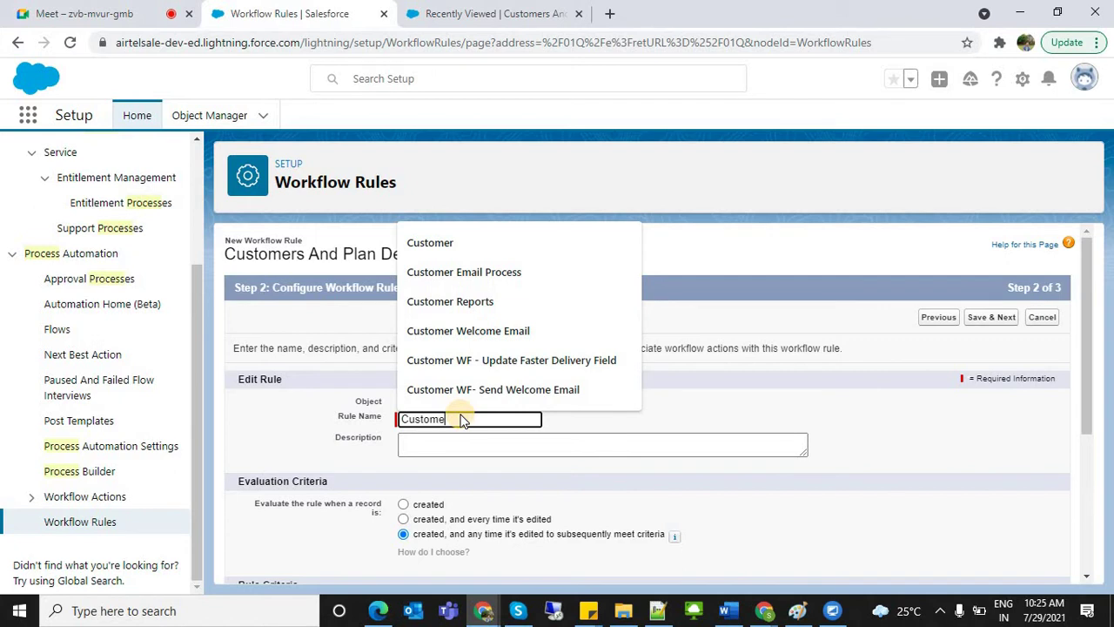
{"action": "type", "text": "r"}
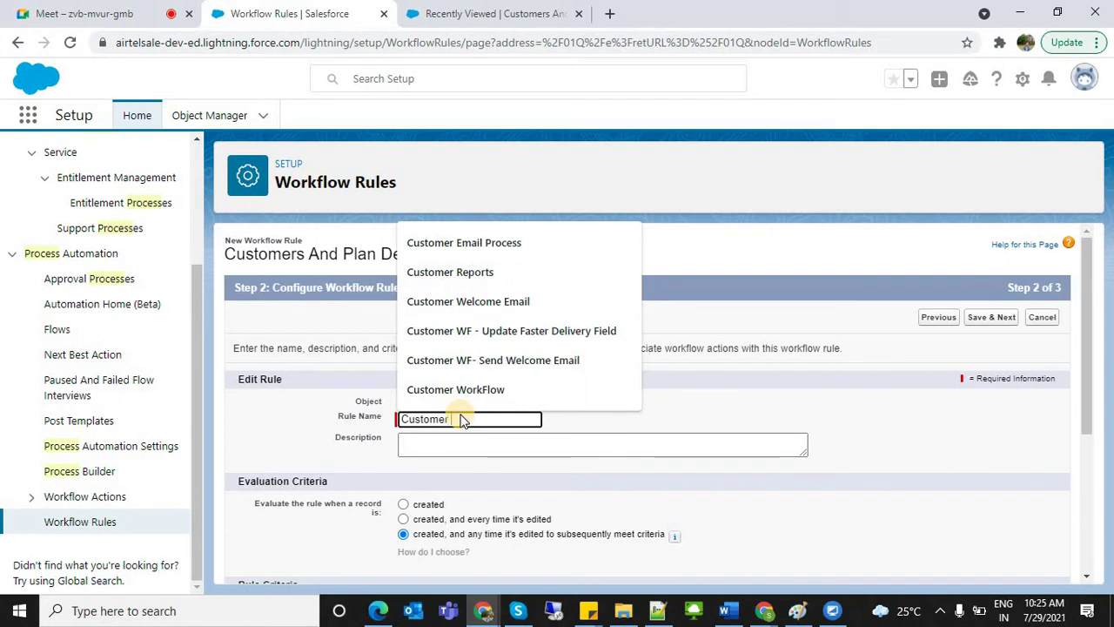
{"action": "key", "text": "BackSpace"}
{"action": "key", "text": "BackSpace"}
{"action": "key", "text": "BackSpace"}
{"action": "key", "text": "BackSpace"}
{"action": "key", "text": "BackSpace"}
{"action": "key", "text": "BackSpace"}
{"action": "key", "text": "BackSpace"}
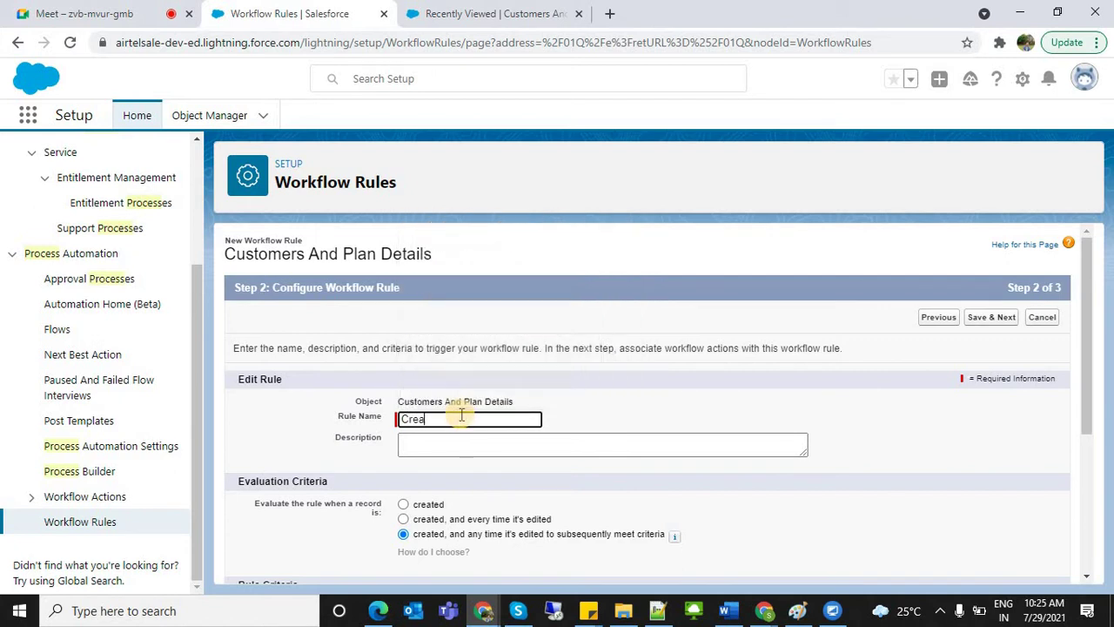
{"action": "key", "text": "BackSpace"}
{"action": "type", "text": "T"}
{"action": "key", "text": "BackSpace"}
{"action": "type", "text": "Manag"}
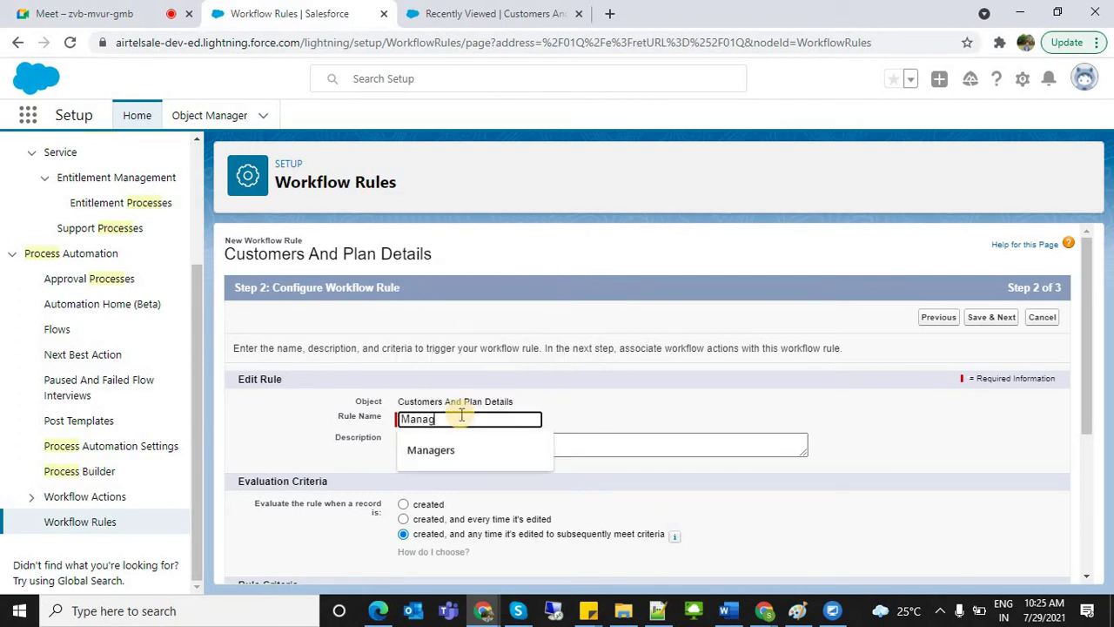
{"action": "type", "text": "e Customer R"}
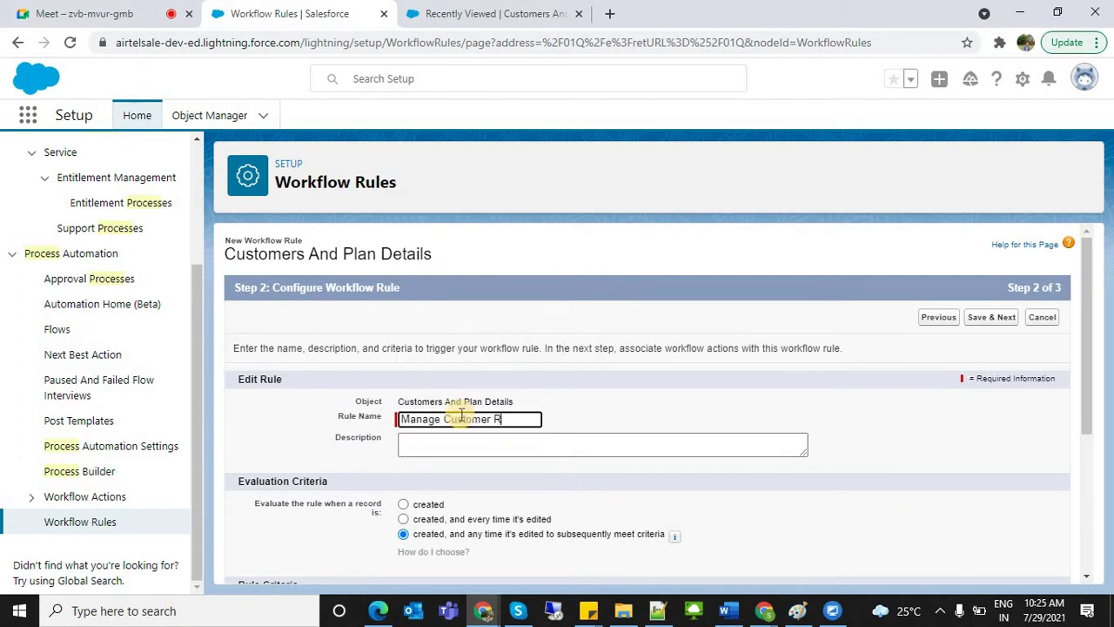
{"action": "type", "text": "equests "}
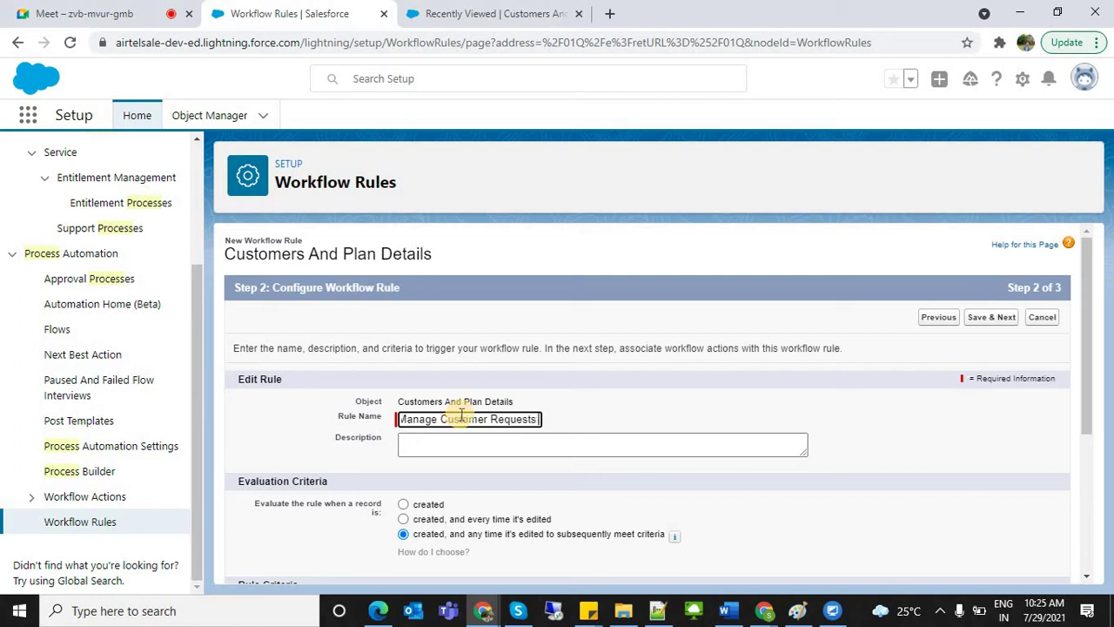
{"action": "type", "text": "Work"}
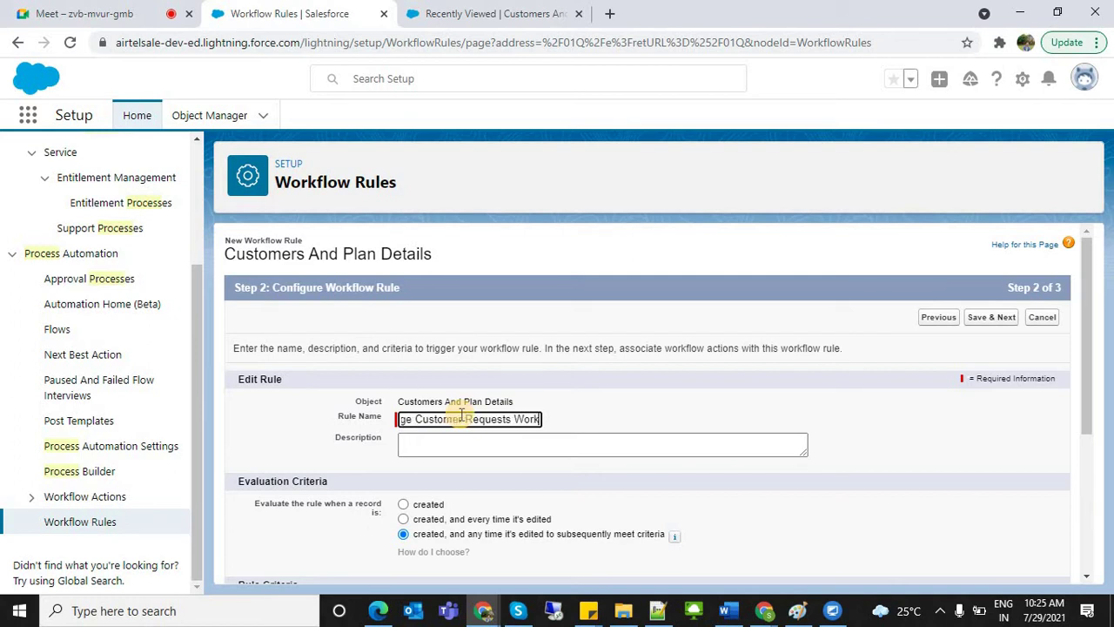
{"action": "type", "text": "flow"}
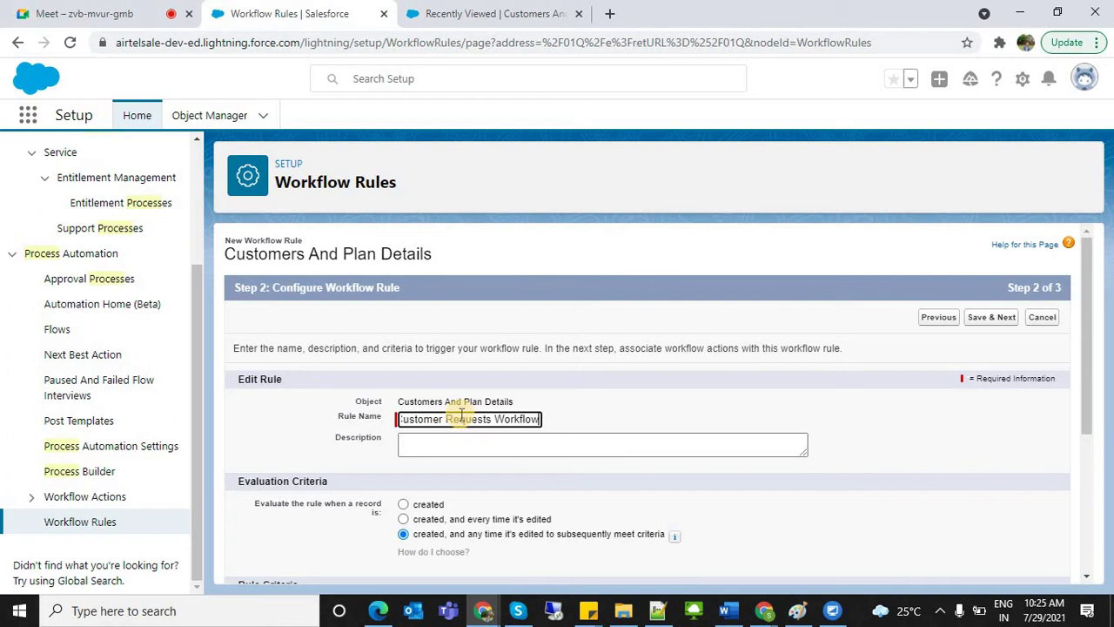
{"action": "key", "text": "Tab"}
{"action": "triple_click", "coordinate": [461, 418]}
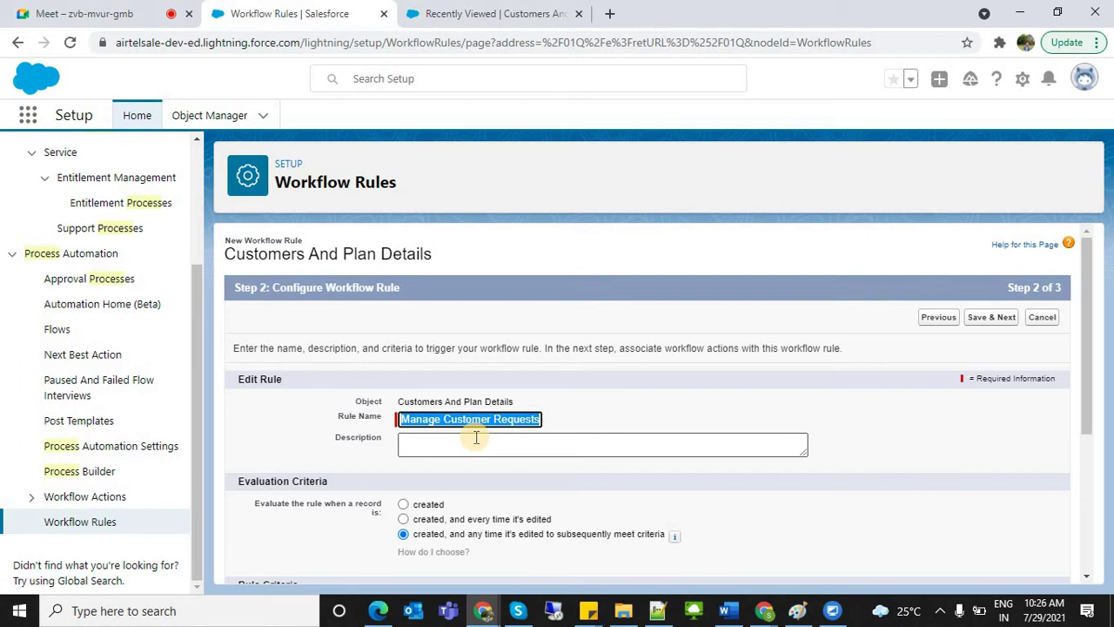
Step: Describe the rule as automating task assignment on record creation, fixing the 'Cusotmers' typo
{"action": "left_click", "coordinate": [470, 437]}
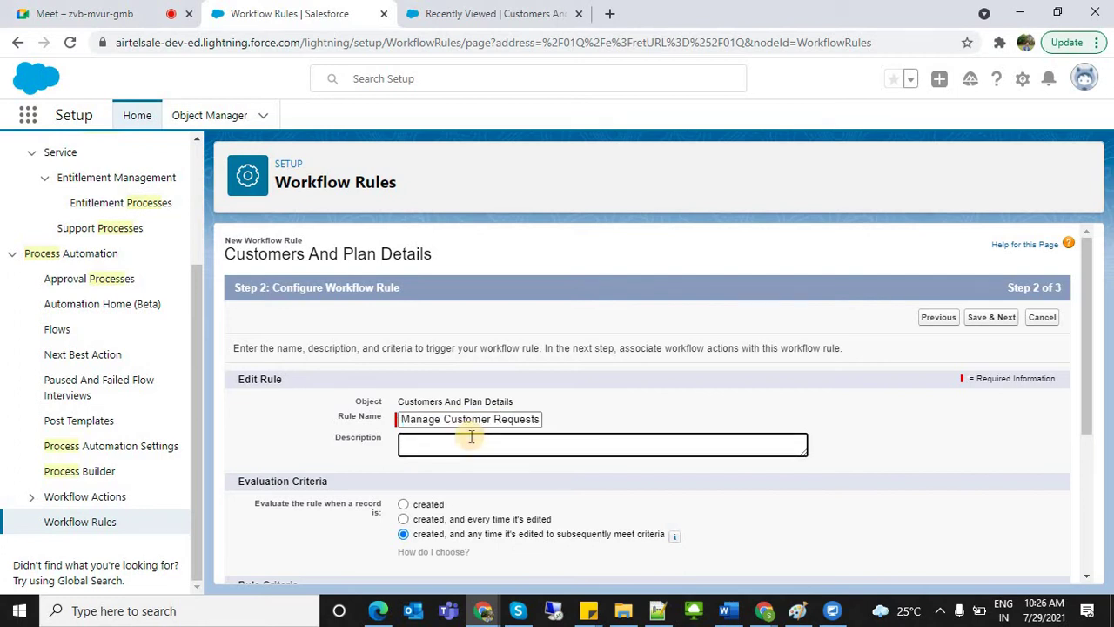
{"action": "type", "text": "this wi"}
{"action": "type", "text": "rk flow will automate"}
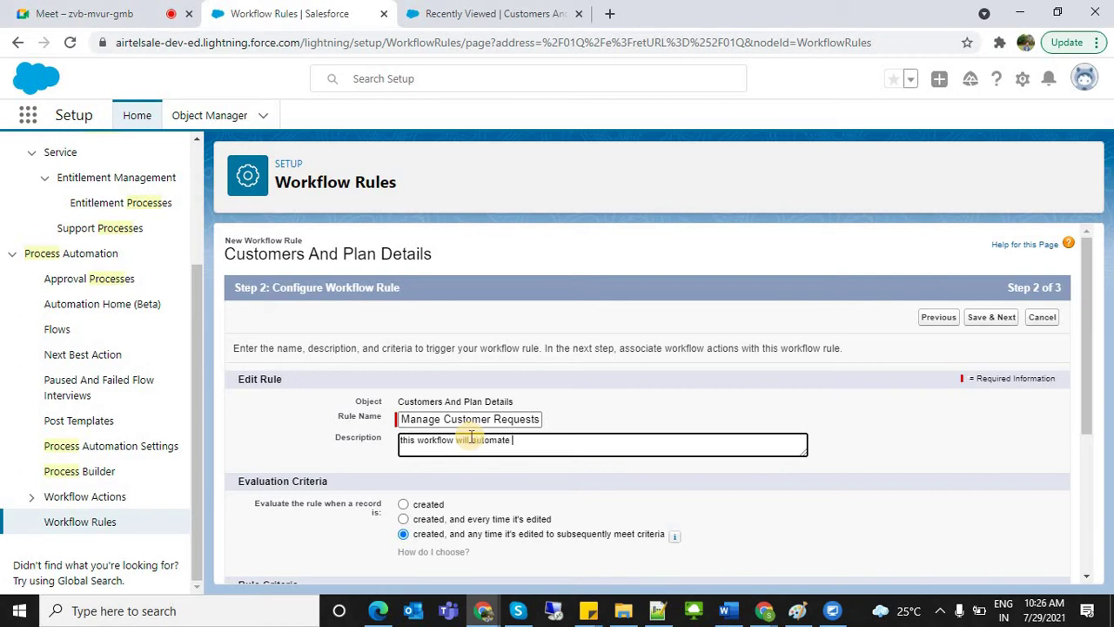
{"action": "type", "text": " the proces of task assignment"}
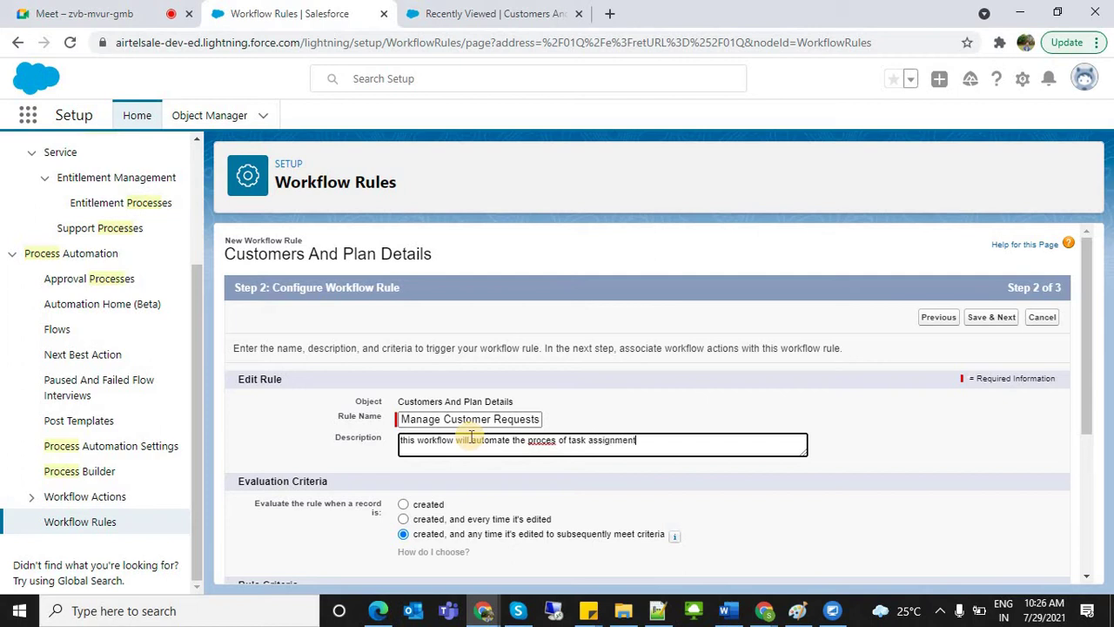
{"action": "type", "text": " once "}
{"action": "type", "text": "cord is cretead"}
{"action": "key", "text": "BackSpace"}
{"action": "key", "text": "BackSpace"}
{"action": "key", "text": "BackSpace"}
{"action": "key", "text": "BackSpace"}
{"action": "type", "text": "ated in "}
{"action": "type", "text": "Cusotmer"}
{"action": "type", "text": "stomers"}
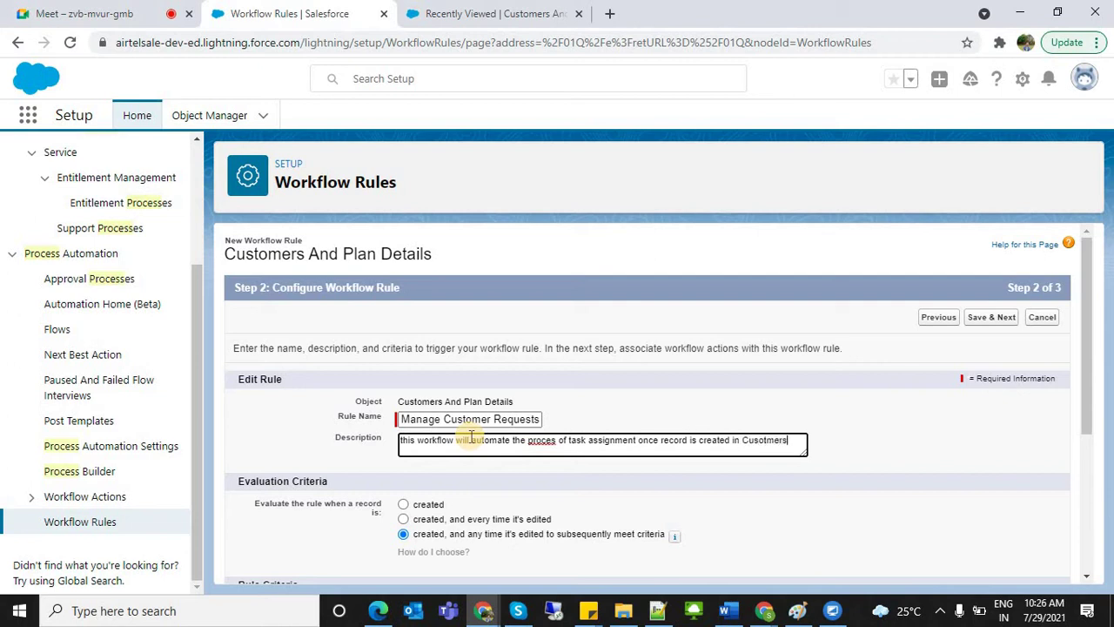
{"action": "type", "text": " and Pl"}
{"action": "type", "text": "ant"}
{"action": "type", "text": "details object"}
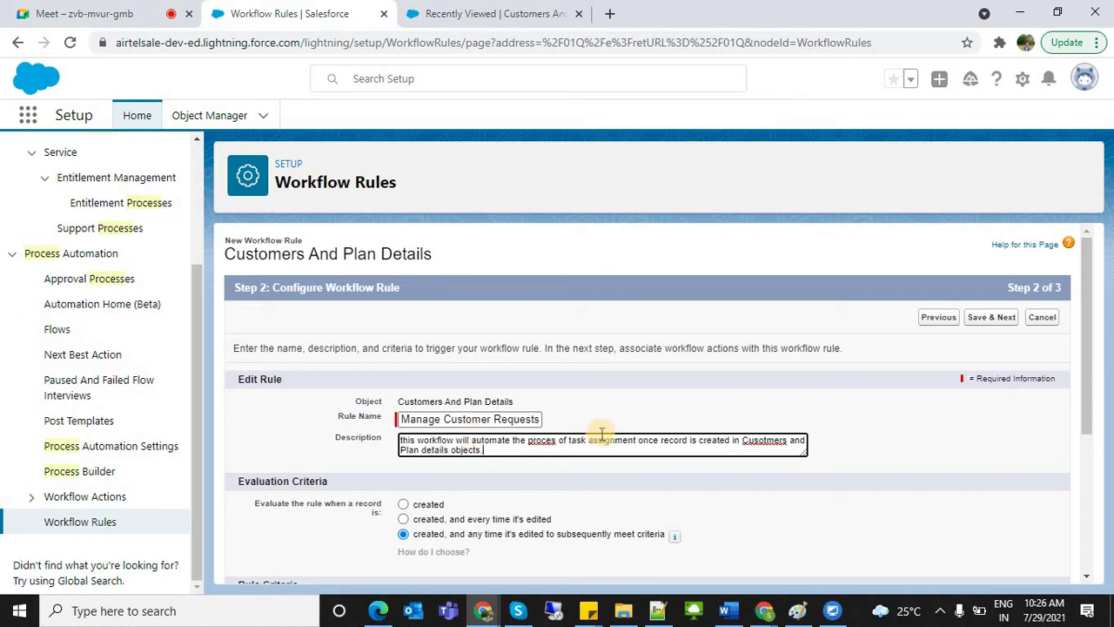
{"action": "type", "text": "s"}
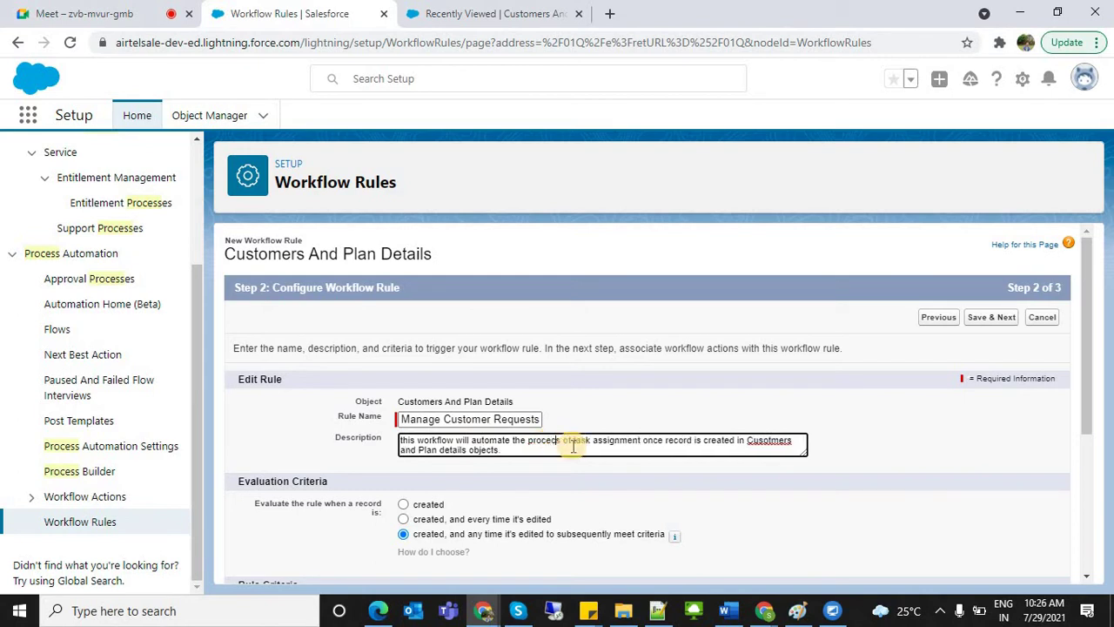
{"action": "left_click", "coordinate": [771, 441]}
{"action": "key", "text": "BackSpace"}
{"action": "key", "text": "BackSpace"}
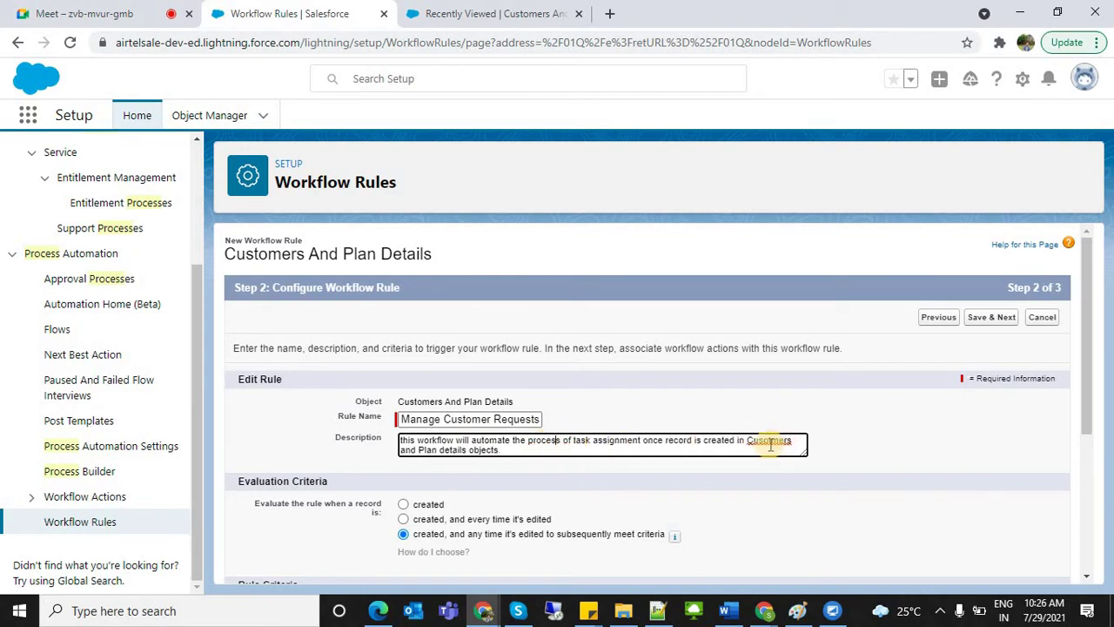
{"action": "type", "text": "to"}
{"action": "key", "text": "BackSpace"}
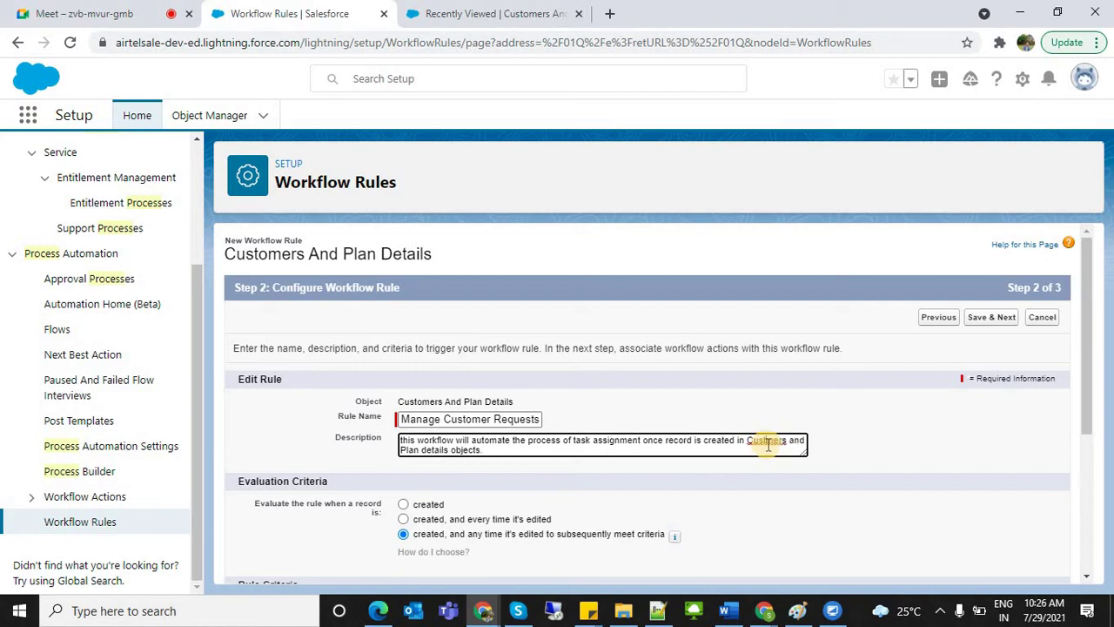
{"action": "type", "text": "t"}
{"action": "left_click", "coordinate": [620, 506]}
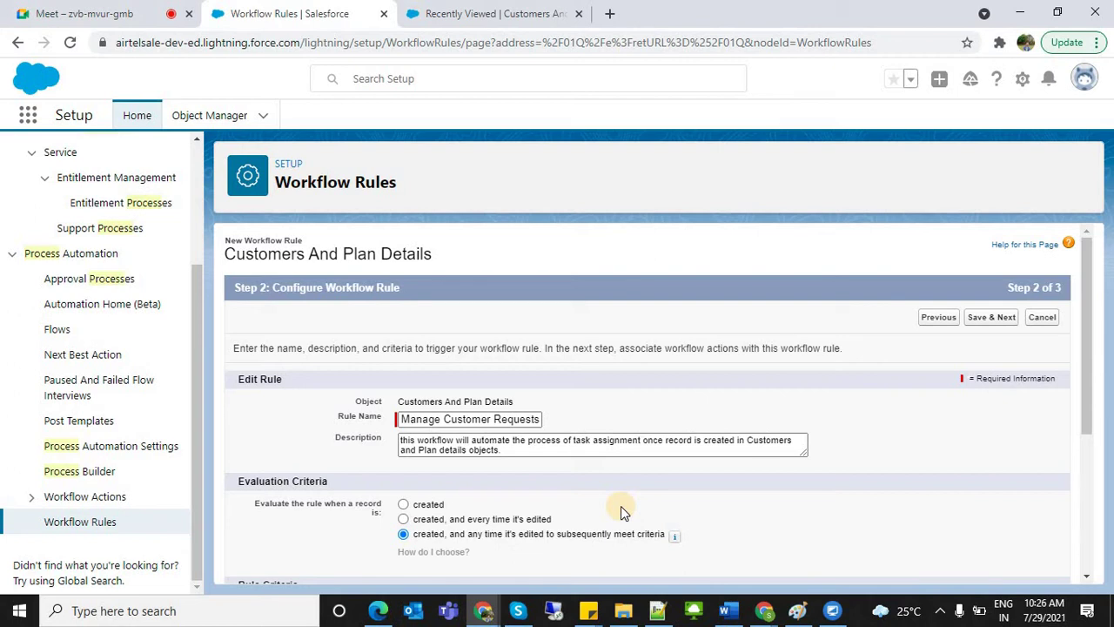
{"action": "left_click", "coordinate": [492, 13]}
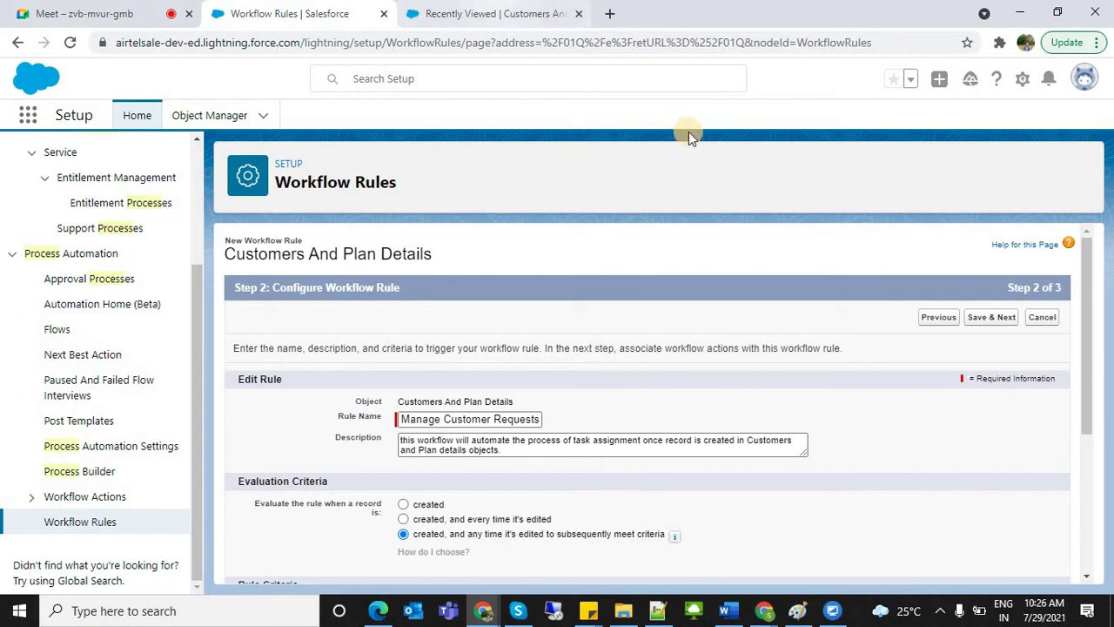
{"action": "left_click", "coordinate": [1004, 170]}
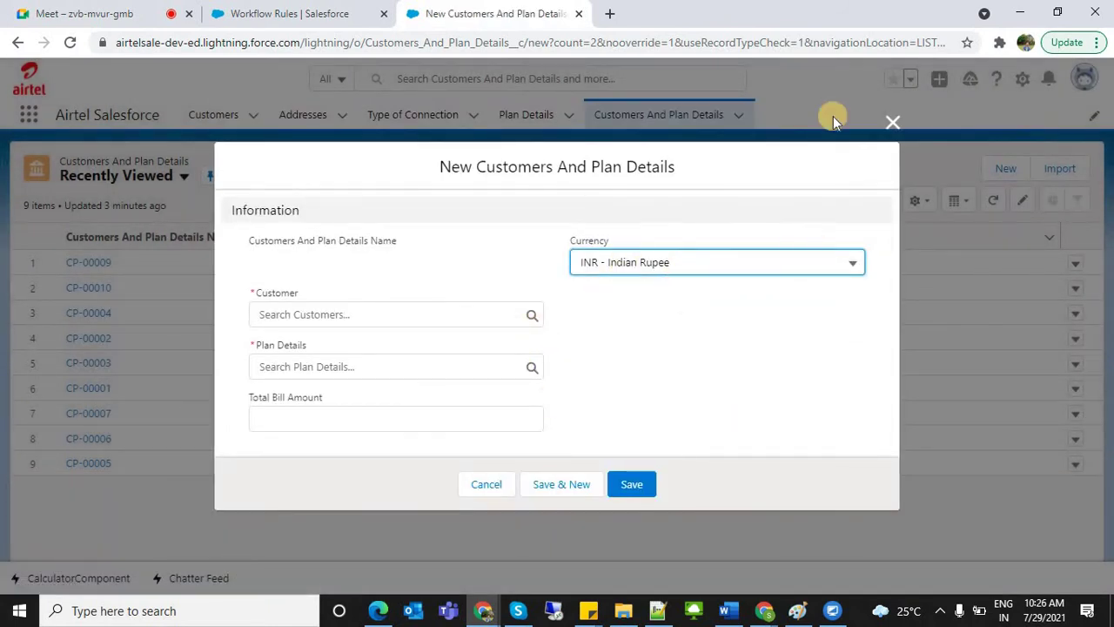
{"action": "left_click", "coordinate": [883, 120]}
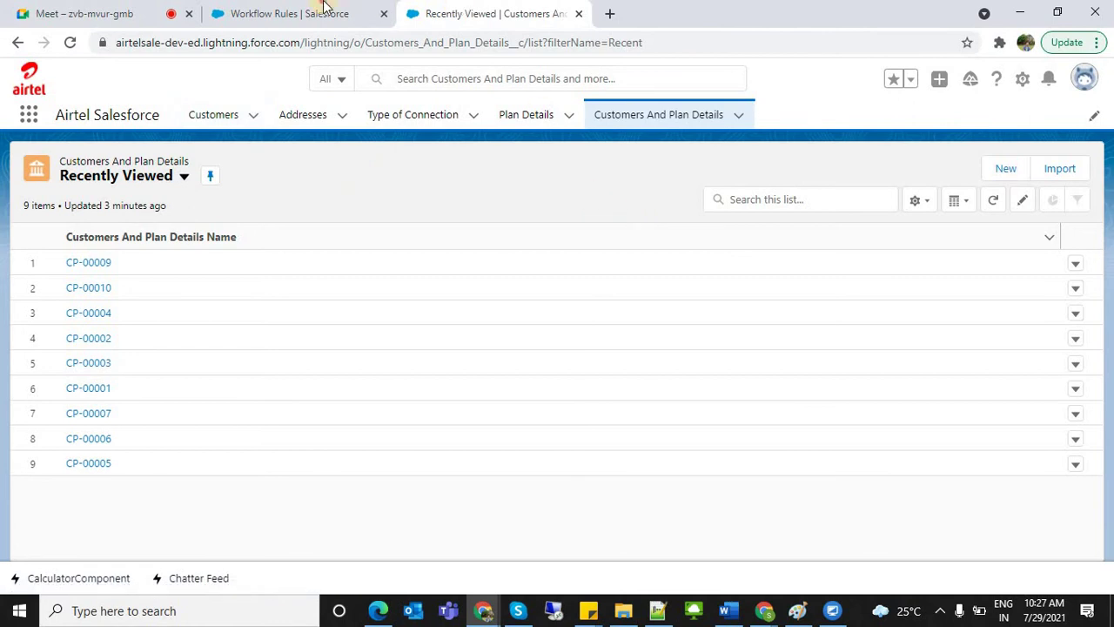
{"action": "left_click", "coordinate": [318, 10]}
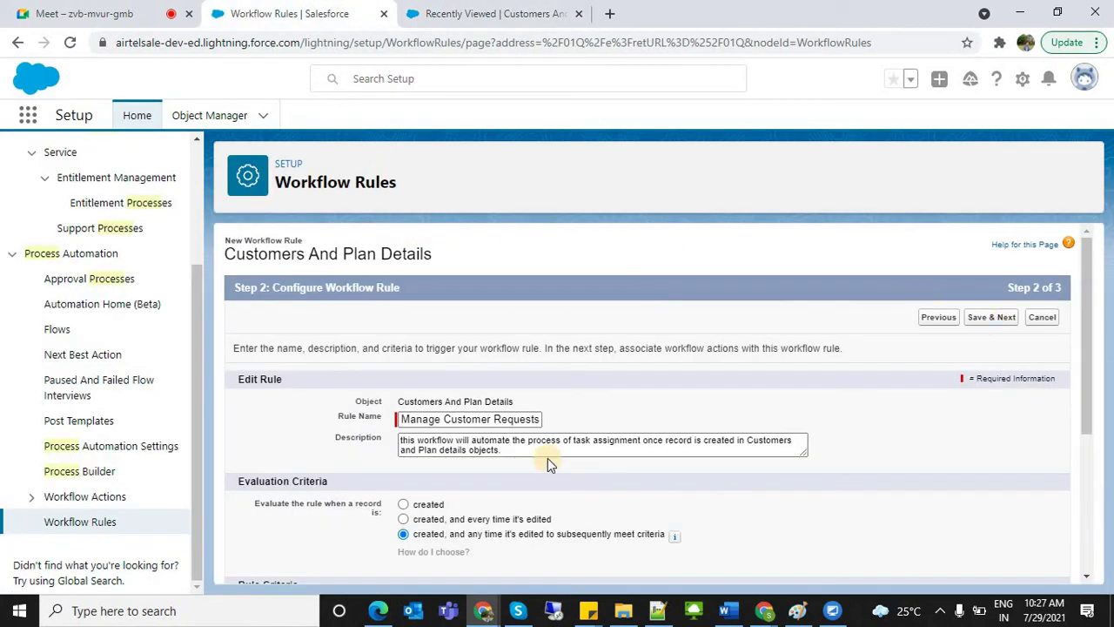
Step: Highlight the object, rule name, description and Evaluation Criteria text on Step 2
{"action": "left_click_drag", "start_coordinate": [366, 391], "coordinate": [393, 460]}
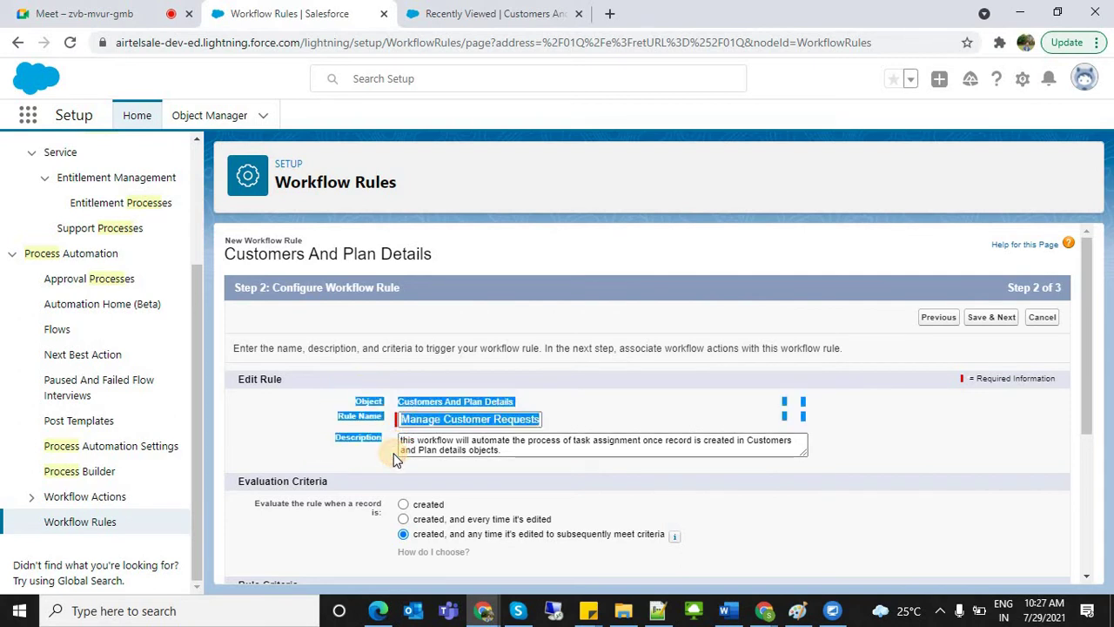
{"action": "left_click", "coordinate": [825, 487]}
{"action": "left_click_drag", "start_coordinate": [1074, 373], "coordinate": [1086, 388]}
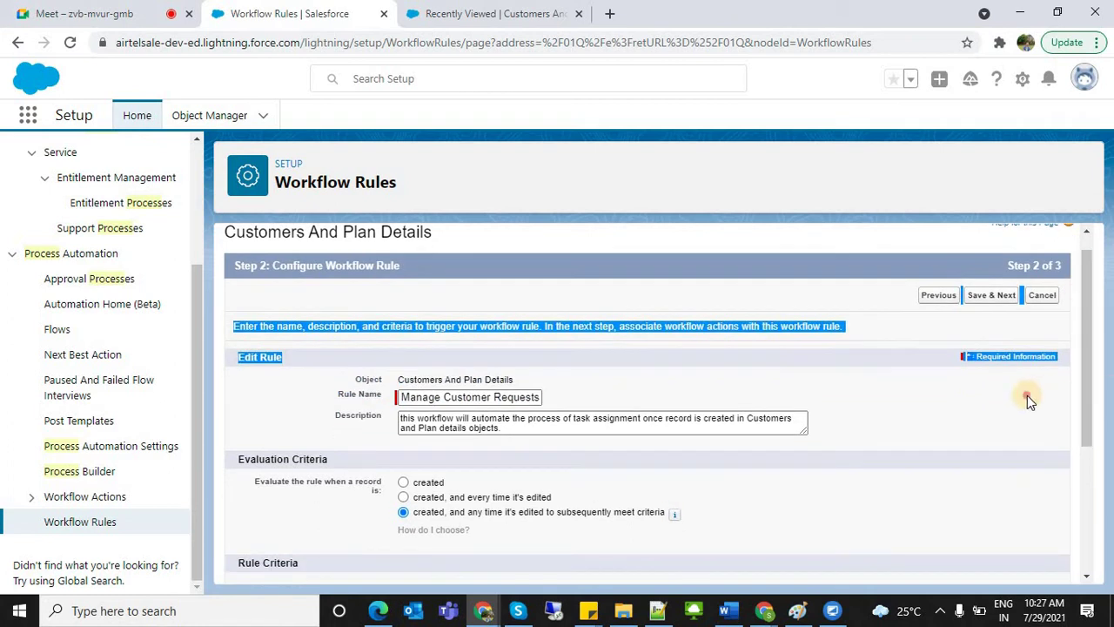
{"action": "left_click", "coordinate": [557, 431]}
{"action": "left_click_drag", "start_coordinate": [246, 458], "coordinate": [316, 495]}
{"action": "left_click", "coordinate": [316, 495]}
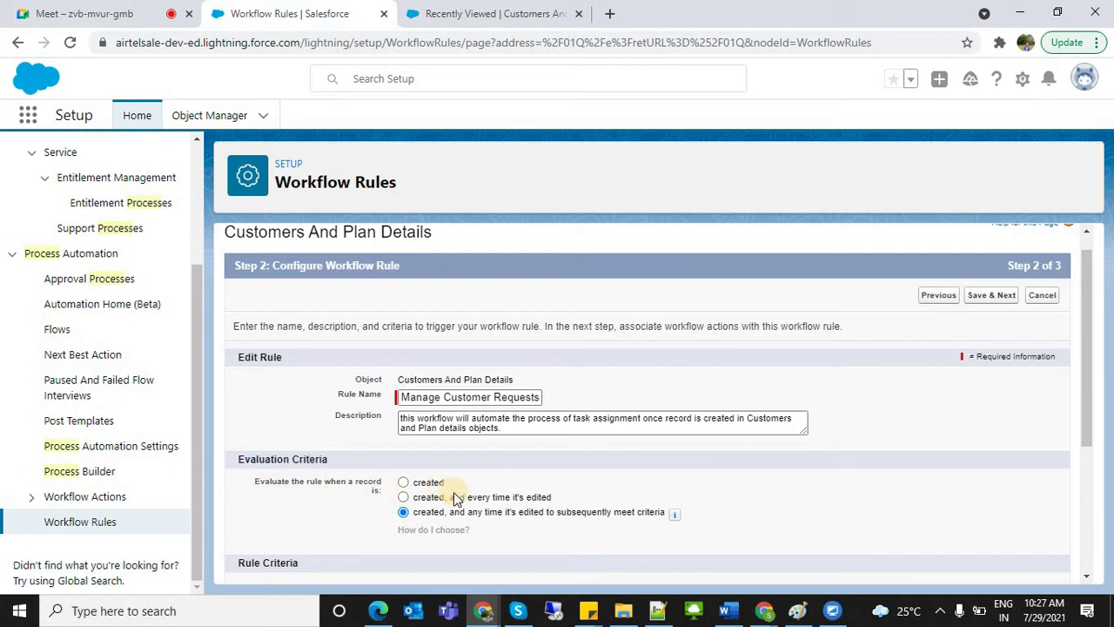
Step: Leave evaluation set to created and edited to subsequently meet criteria, then return to Notepad++
{"action": "left_click", "coordinate": [427, 483]}
{"action": "left_click", "coordinate": [452, 502]}
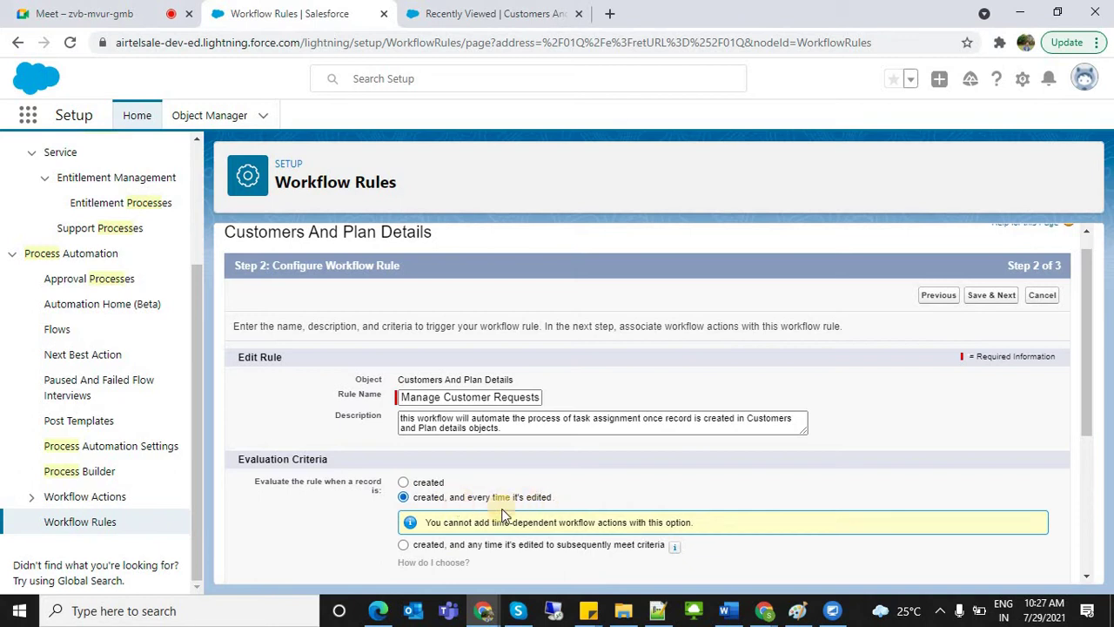
{"action": "left_click", "coordinate": [433, 547]}
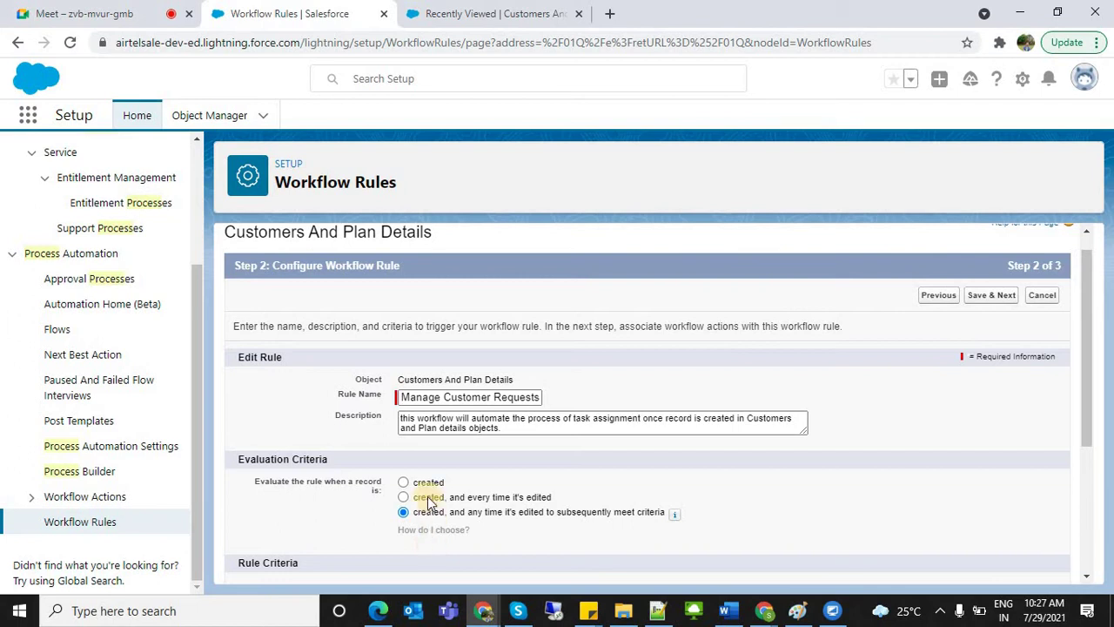
{"action": "left_click_drag", "start_coordinate": [513, 516], "coordinate": [406, 481]}
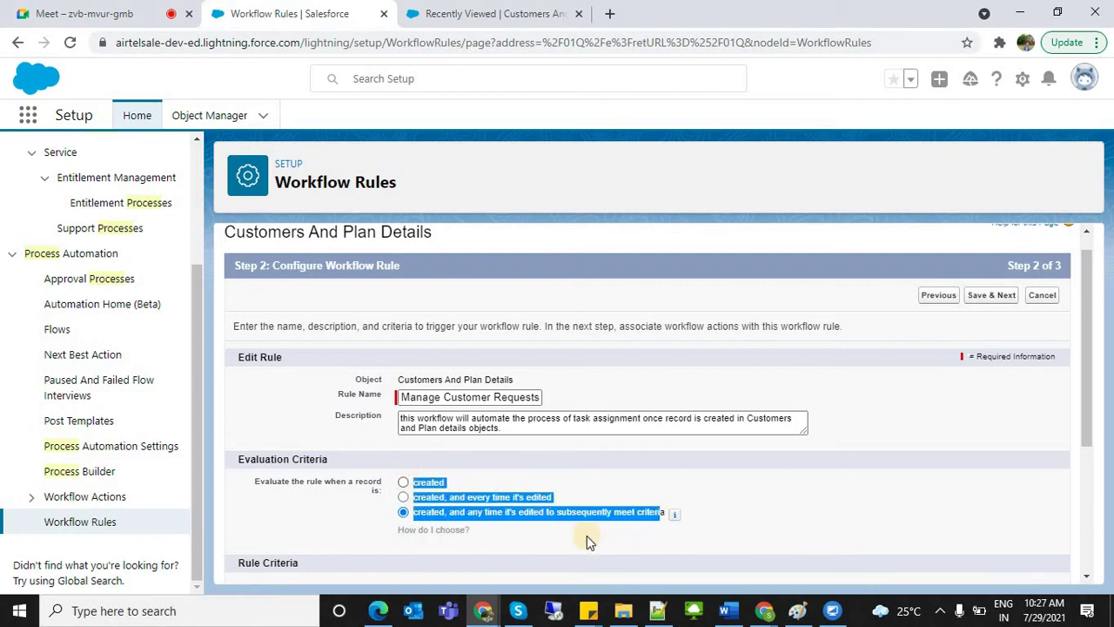
{"action": "left_click", "coordinate": [654, 604]}
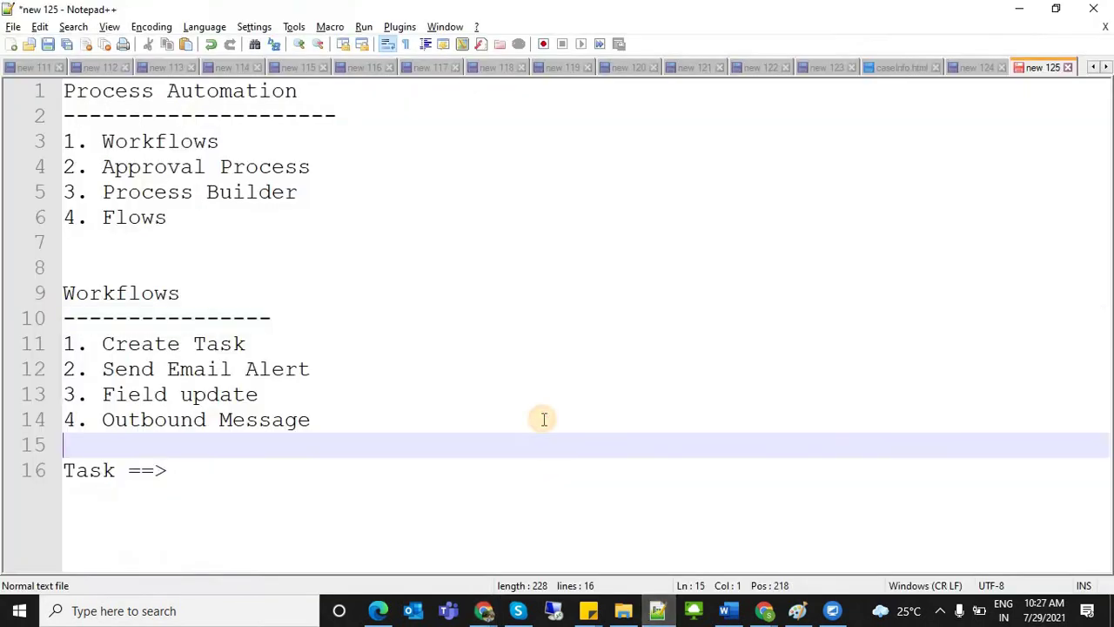
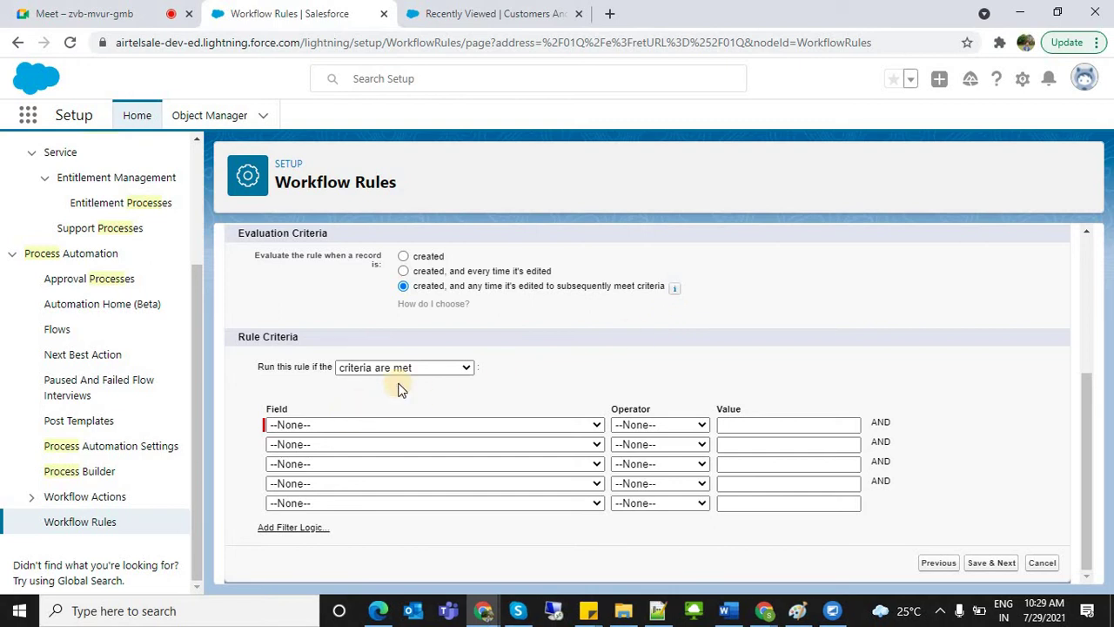
Step: Set the first criterion's field to Customers: Adhar and its operator to 'not equal to'
{"action": "left_click", "coordinate": [320, 427]}
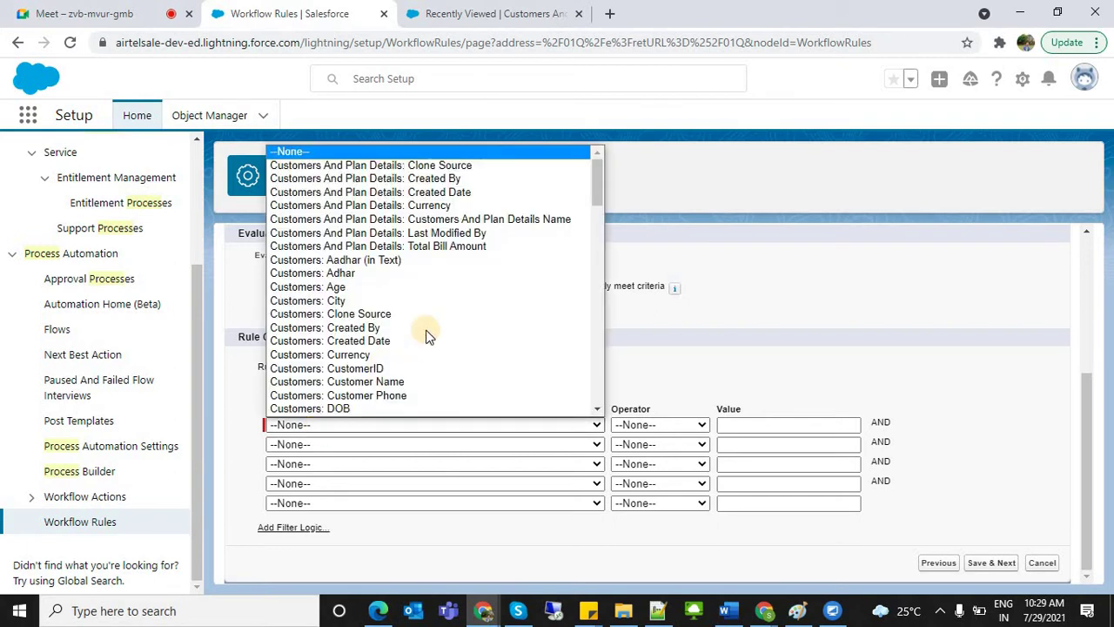
{"action": "left_click", "coordinate": [366, 259]}
{"action": "left_click", "coordinate": [347, 426]}
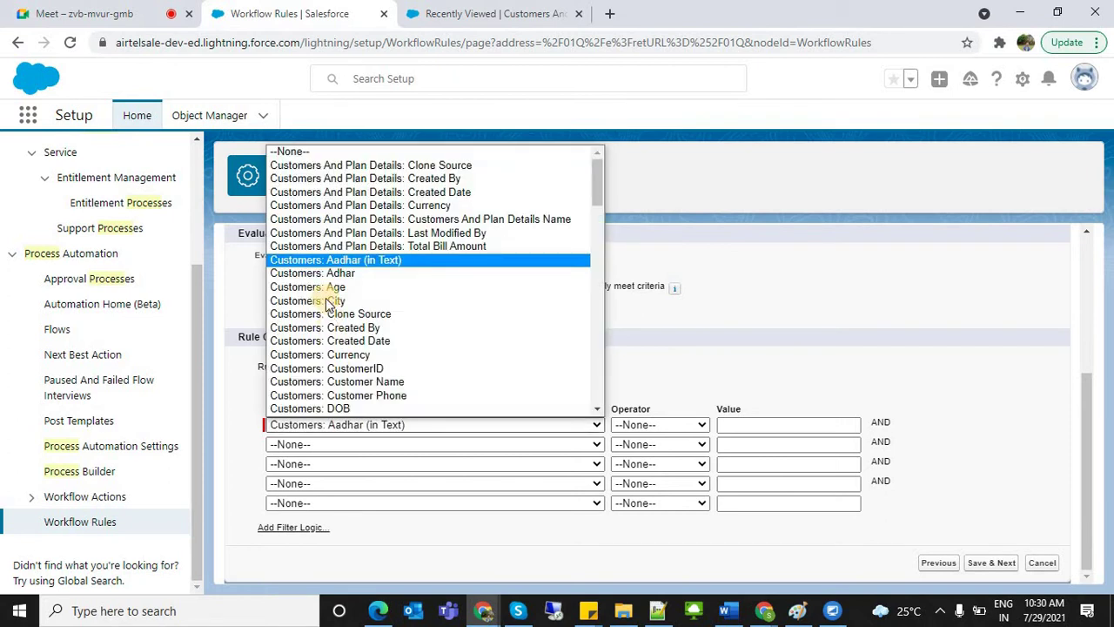
{"action": "left_click", "coordinate": [657, 426]}
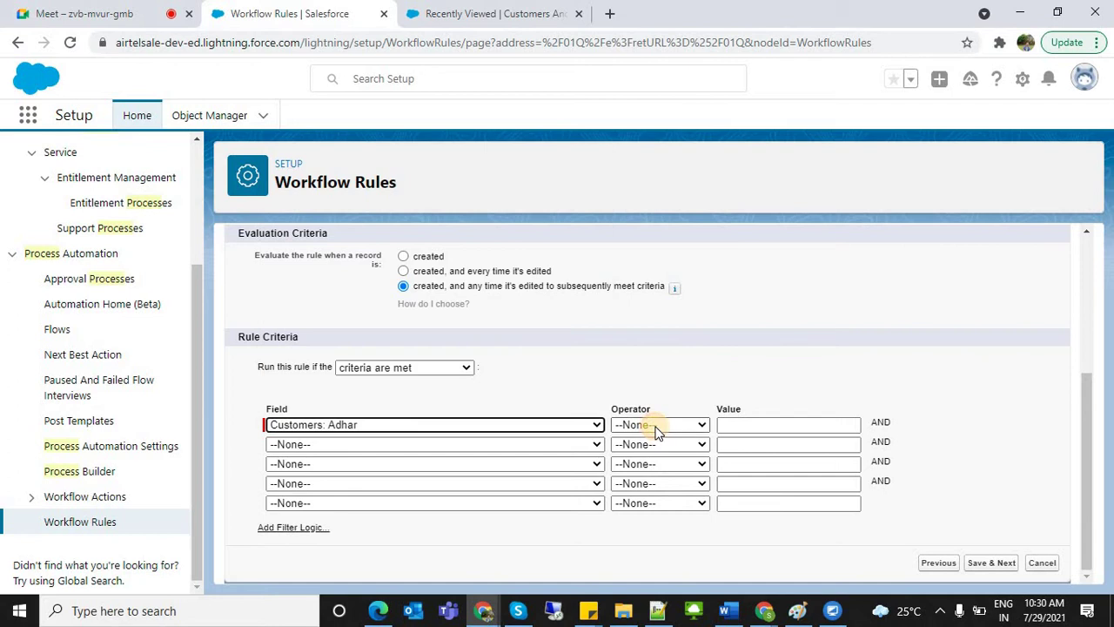
{"action": "left_click", "coordinate": [654, 426]}
{"action": "left_click", "coordinate": [634, 288]}
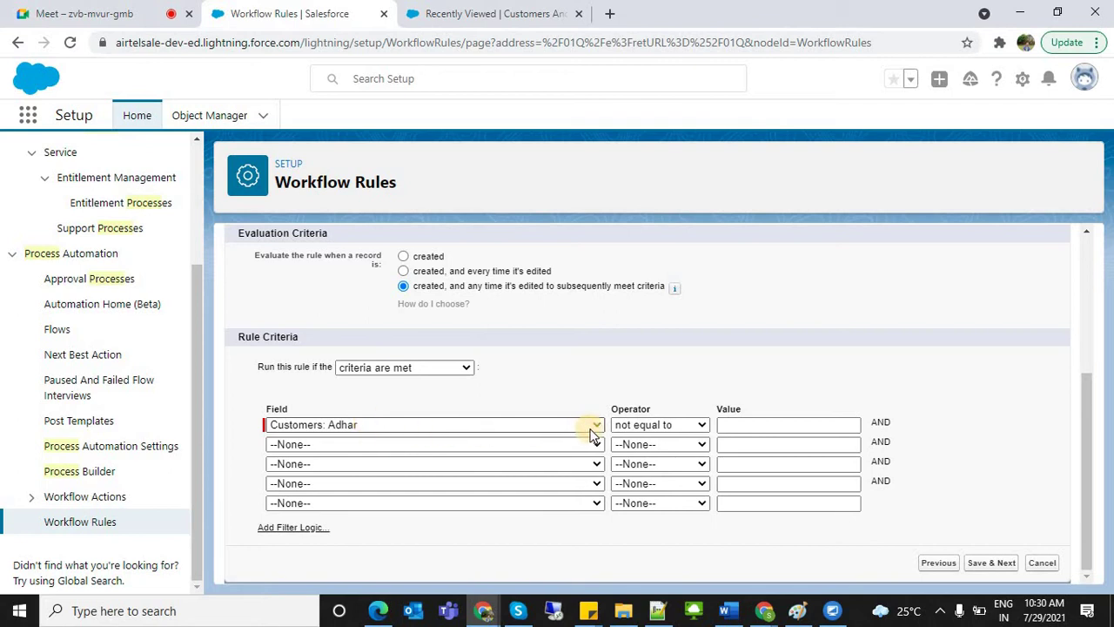
Step: Leave the first criterion's value blank, dismissing the past-value suggestions
{"action": "left_click", "coordinate": [778, 422]}
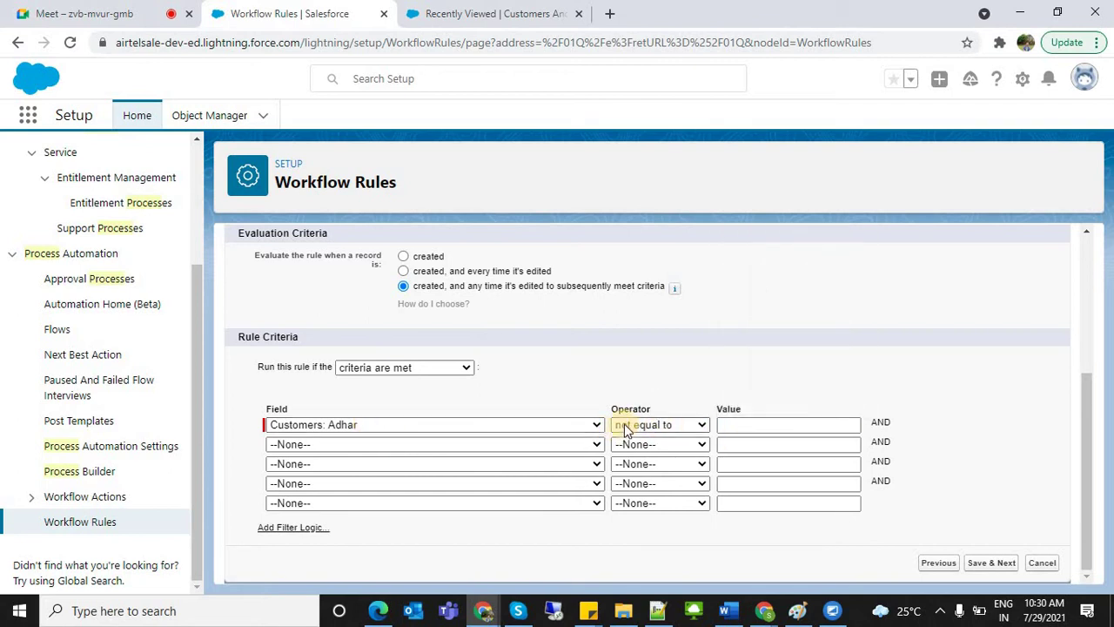
{"action": "left_click", "coordinate": [733, 431]}
{"action": "left_click", "coordinate": [625, 362]}
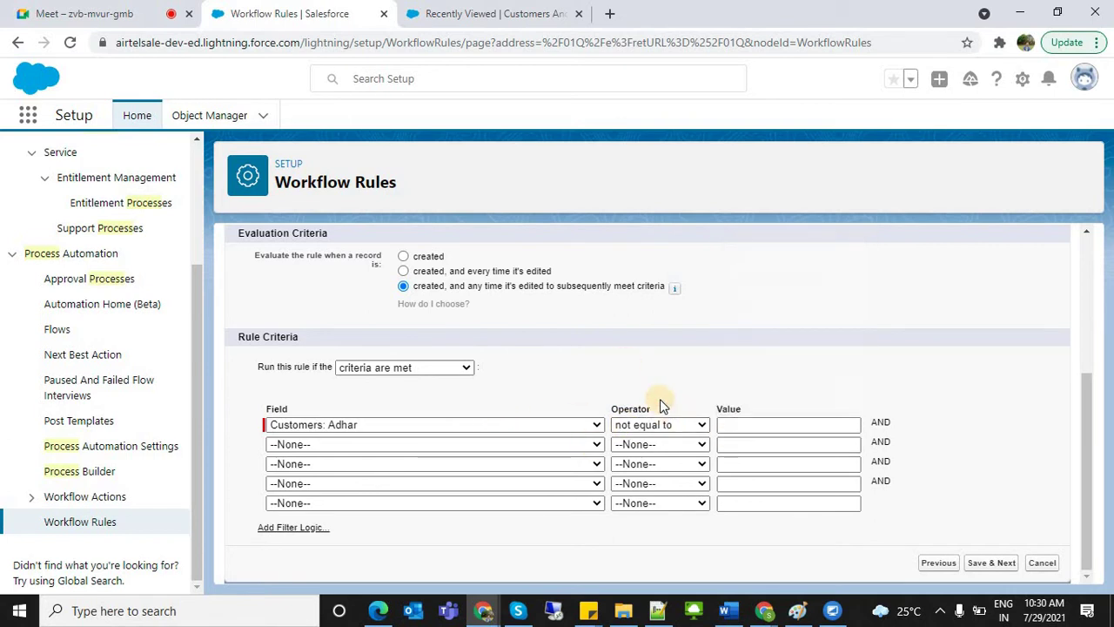
{"action": "left_click", "coordinate": [804, 427]}
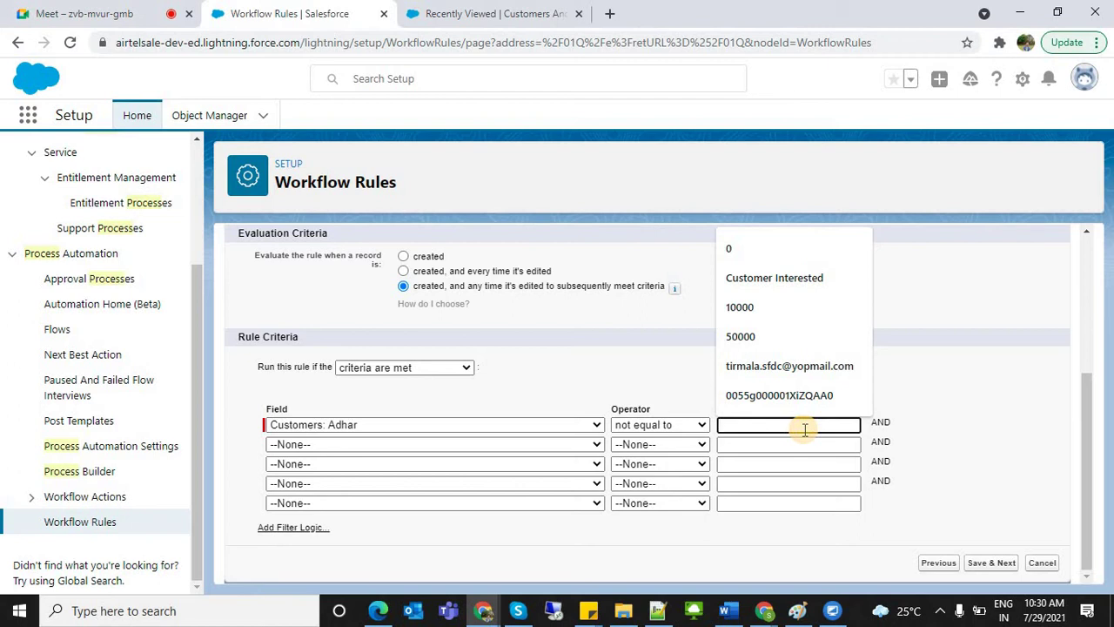
{"action": "left_click", "coordinate": [614, 366]}
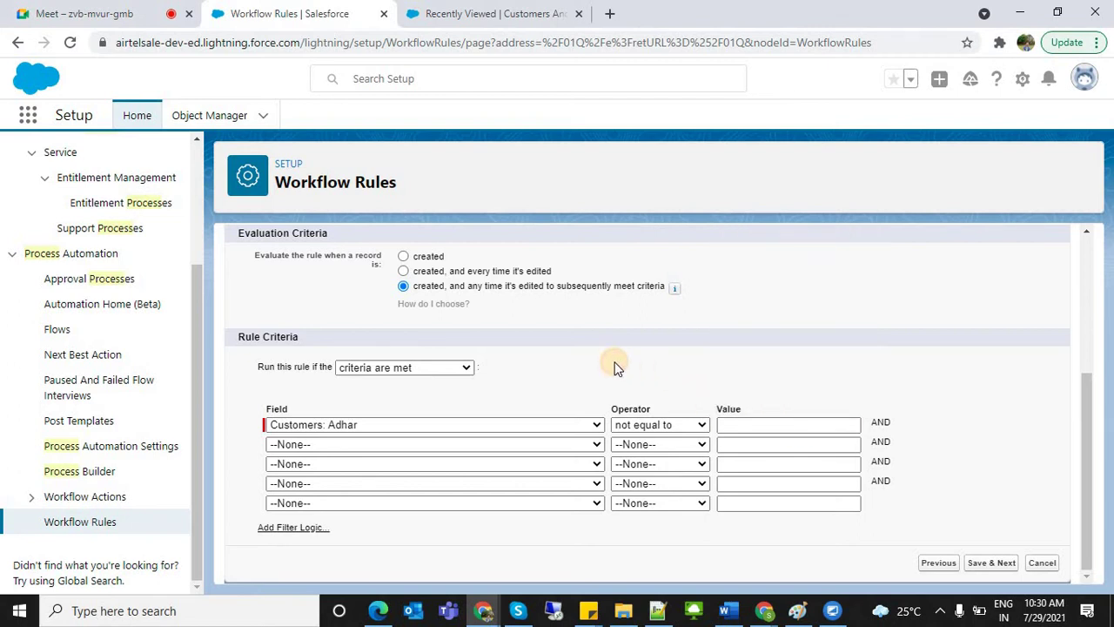
{"action": "key", "text": "alt+Tab"}
{"action": "left_click", "coordinate": [218, 142]}
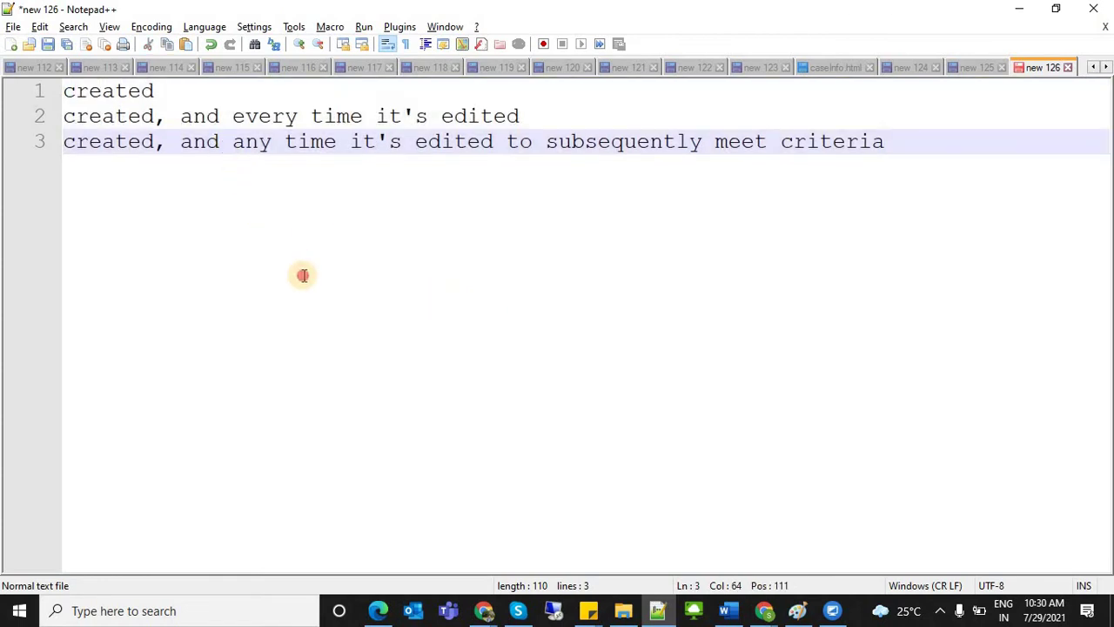
Step: Add a new notes line 'Customer:Addhar!=Null', fixing the spacing and the ':' separator
{"action": "key", "text": "Return"}
{"action": "key", "text": "Return"}
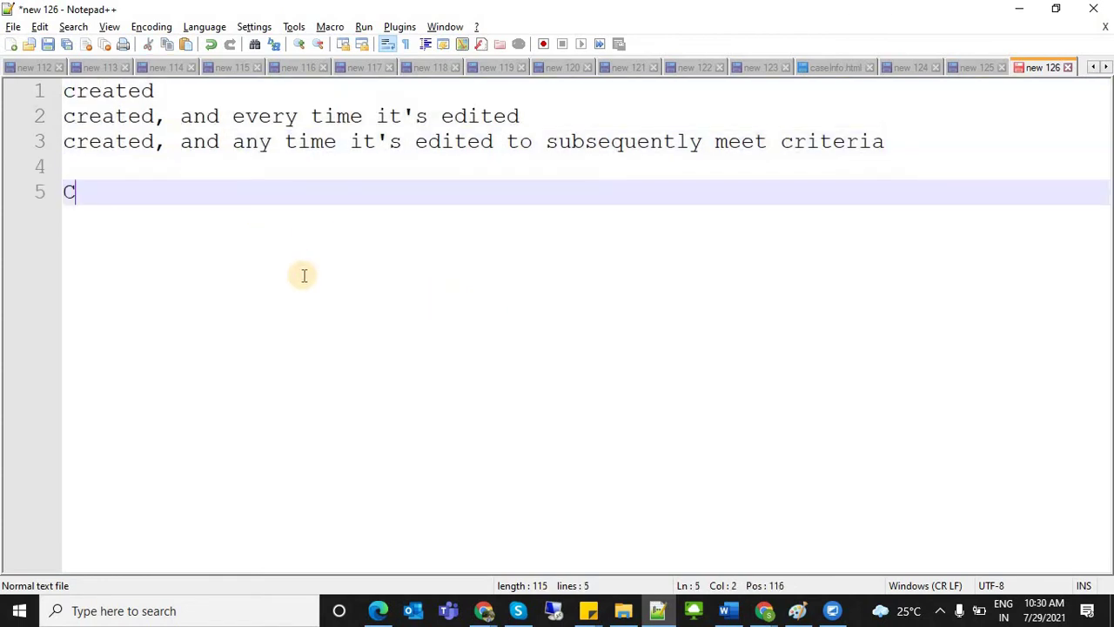
{"action": "type", "text": "Customer;Ad"}
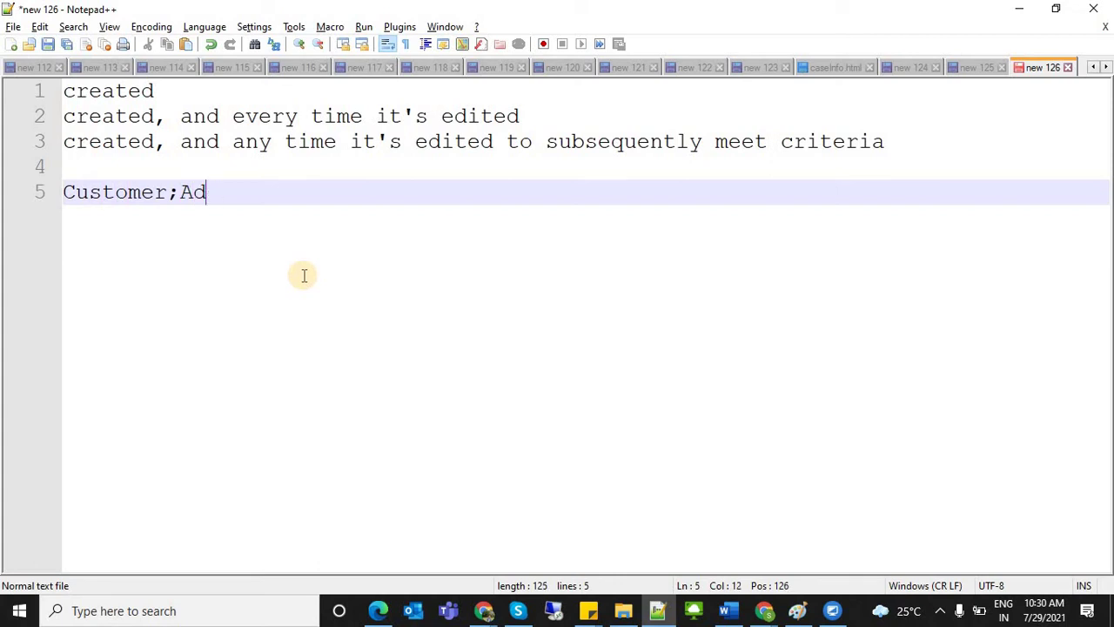
{"action": "key", "text": "BackSpace"}
{"action": "type", "text": "adhar"}
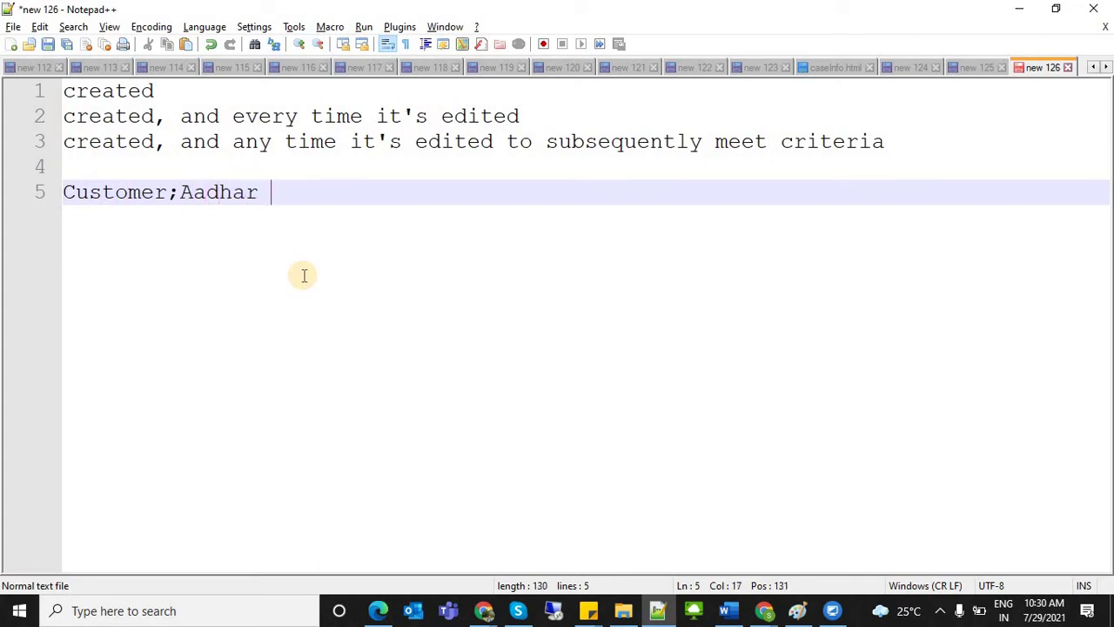
{"action": "type", "text": " !=Null"}
{"action": "left_click", "coordinate": [273, 197]}
{"action": "key", "text": "BackSpace"}
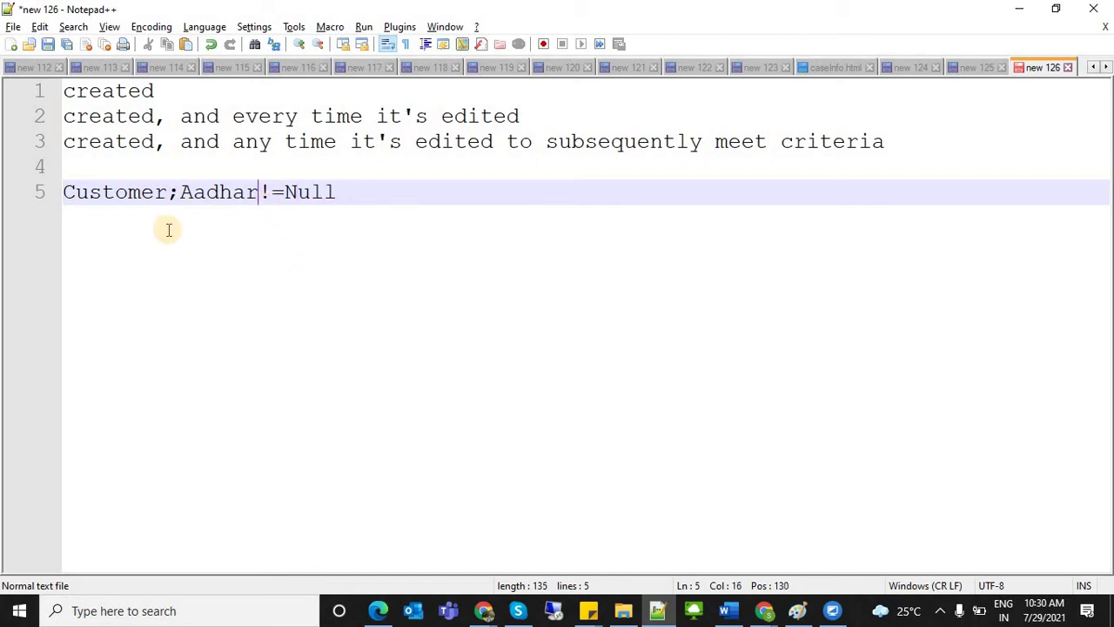
{"action": "key", "text": "BackSpace"}
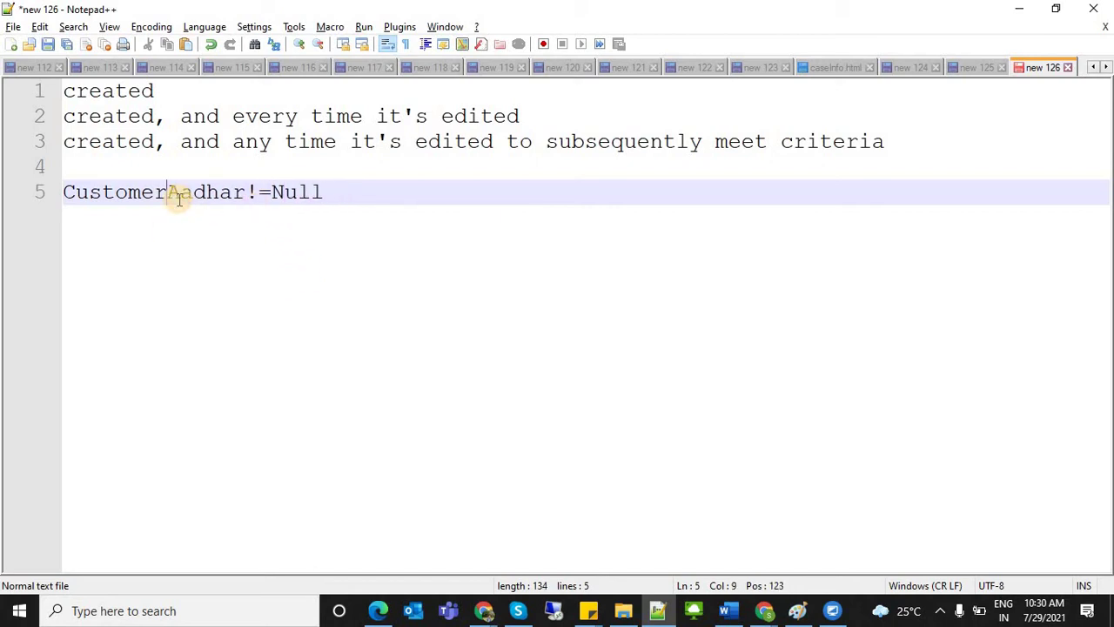
{"action": "type", "text": ":"}
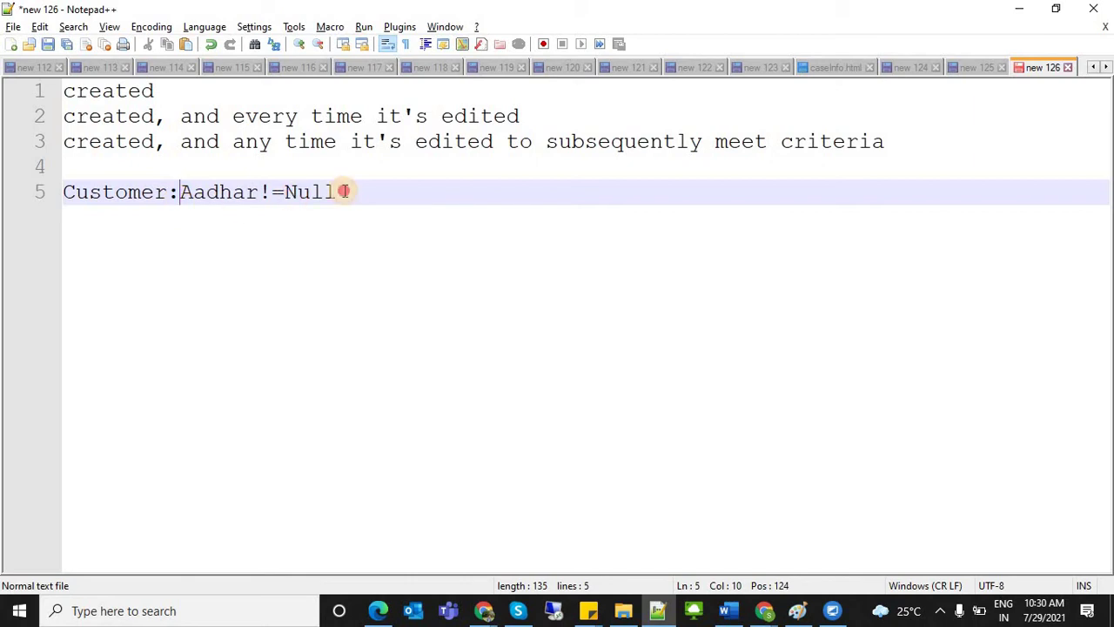
Step: Confirm the rule's value is empty, then replace Null with '' on line 5
{"action": "left_click_drag", "start_coordinate": [340, 189], "coordinate": [322, 198]}
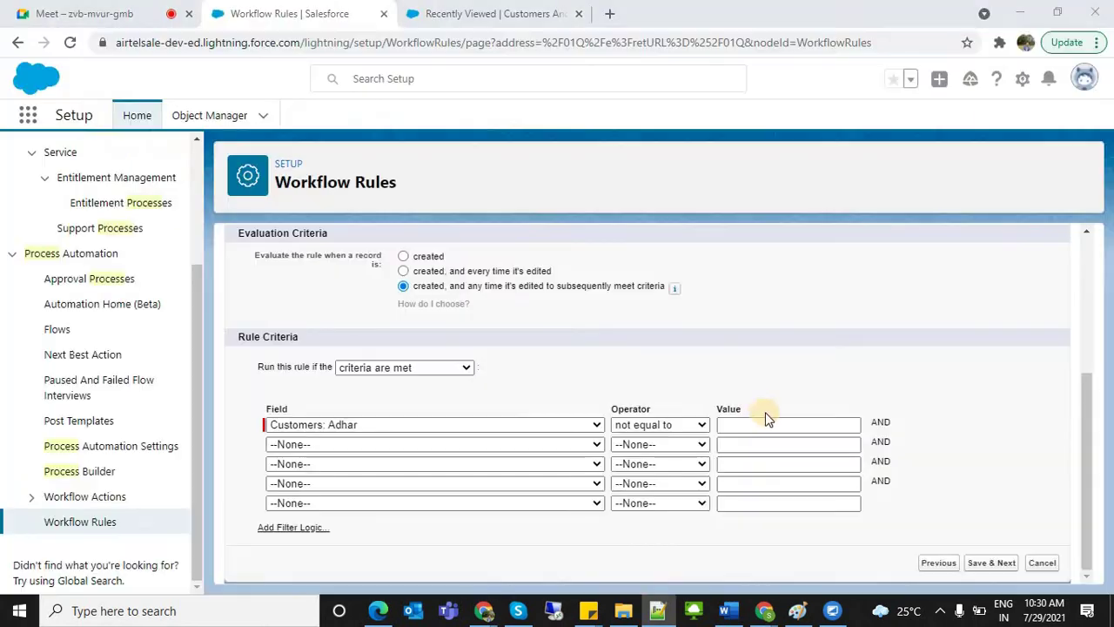
{"action": "key", "text": "alt+Tab"}
{"action": "left_click", "coordinate": [754, 420]}
{"action": "key", "text": "alt+Tab"}
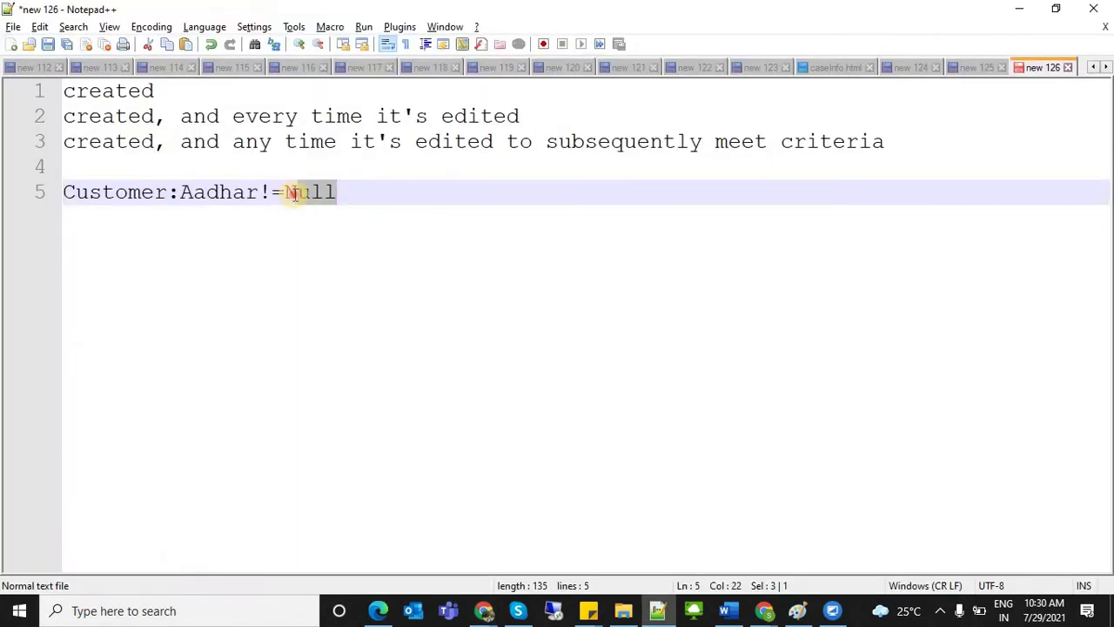
{"action": "left_click_drag", "start_coordinate": [294, 193], "coordinate": [295, 198]}
{"action": "type", "text": "'"}
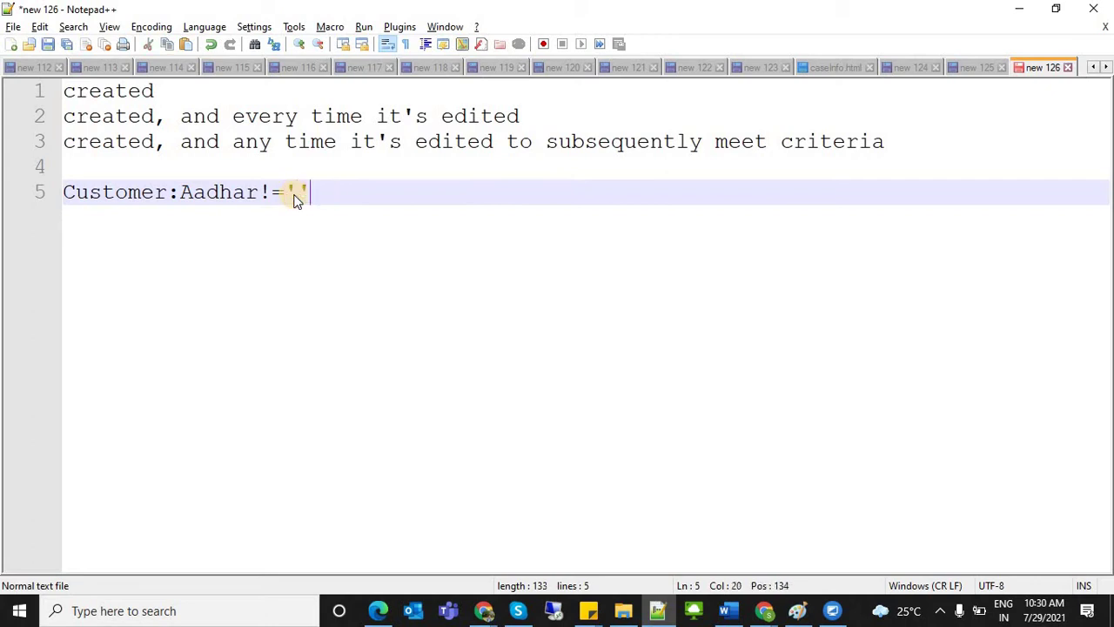
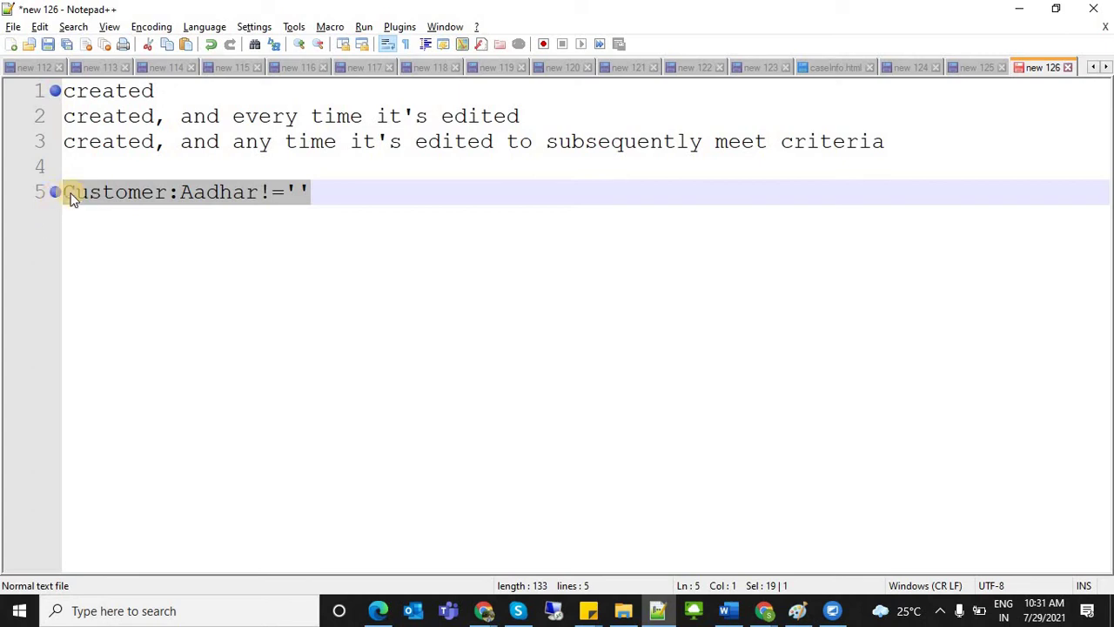
Step: Bookmark line 2 and select the word 'created' on it
{"action": "left_click", "coordinate": [54, 122]}
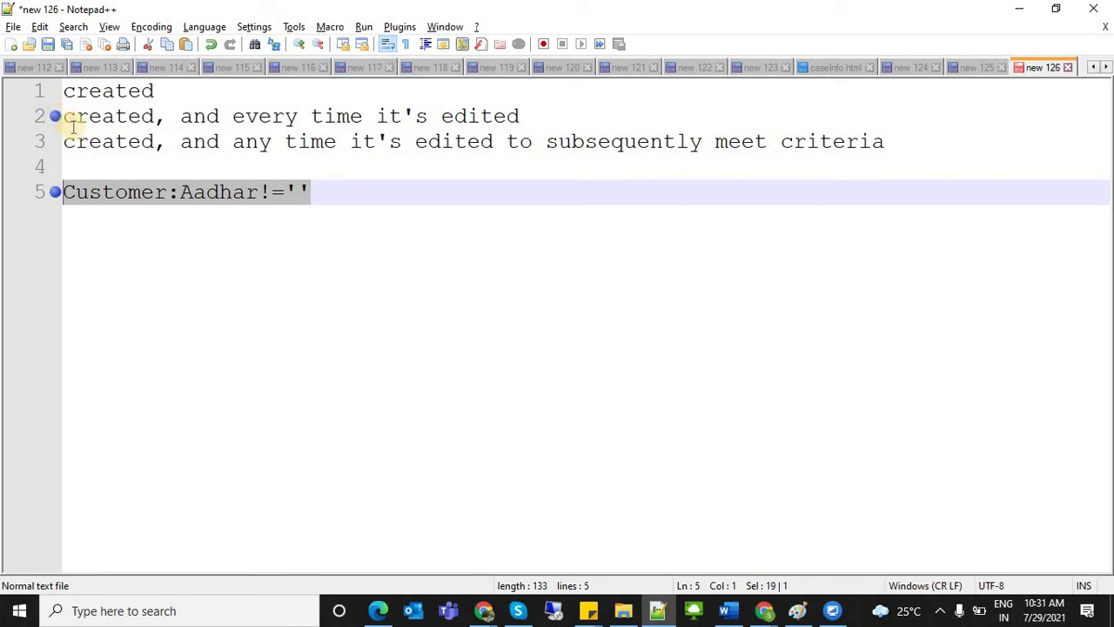
{"action": "left_click", "coordinate": [81, 193]}
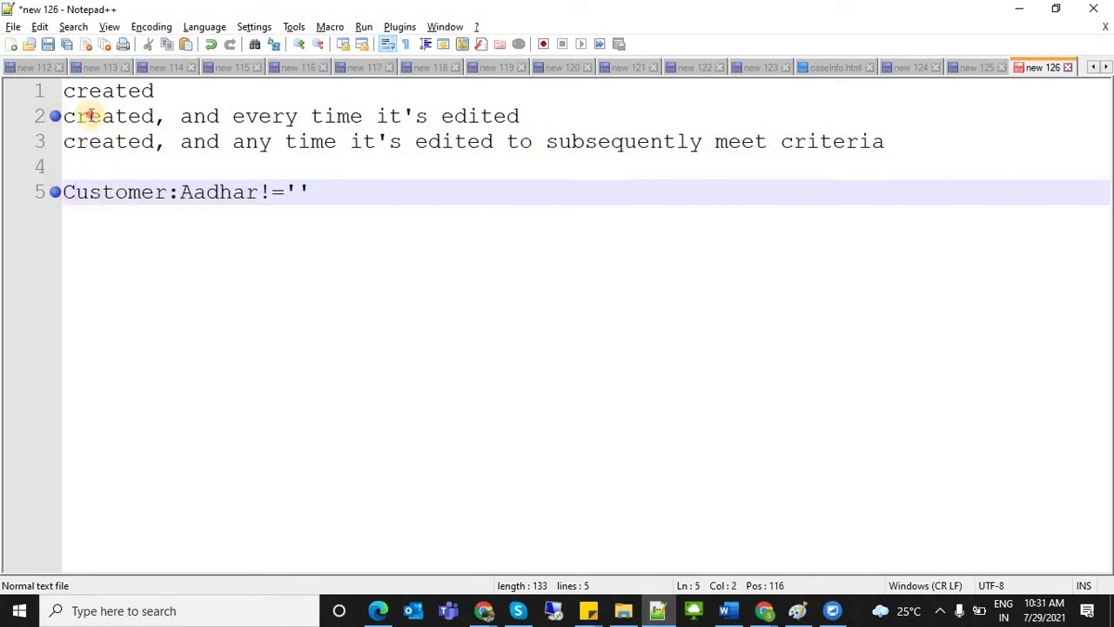
{"action": "double_click", "coordinate": [89, 116]}
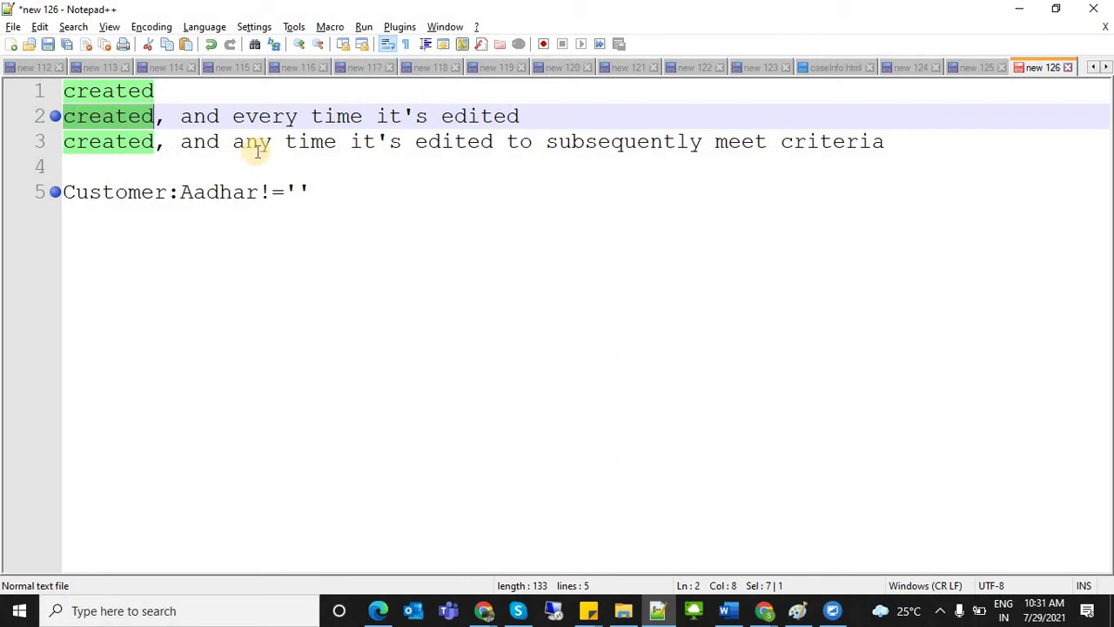
Step: Select the Customer:Aadhar!='' condition and add an empty line 6 below it
{"action": "left_click", "coordinate": [383, 187]}
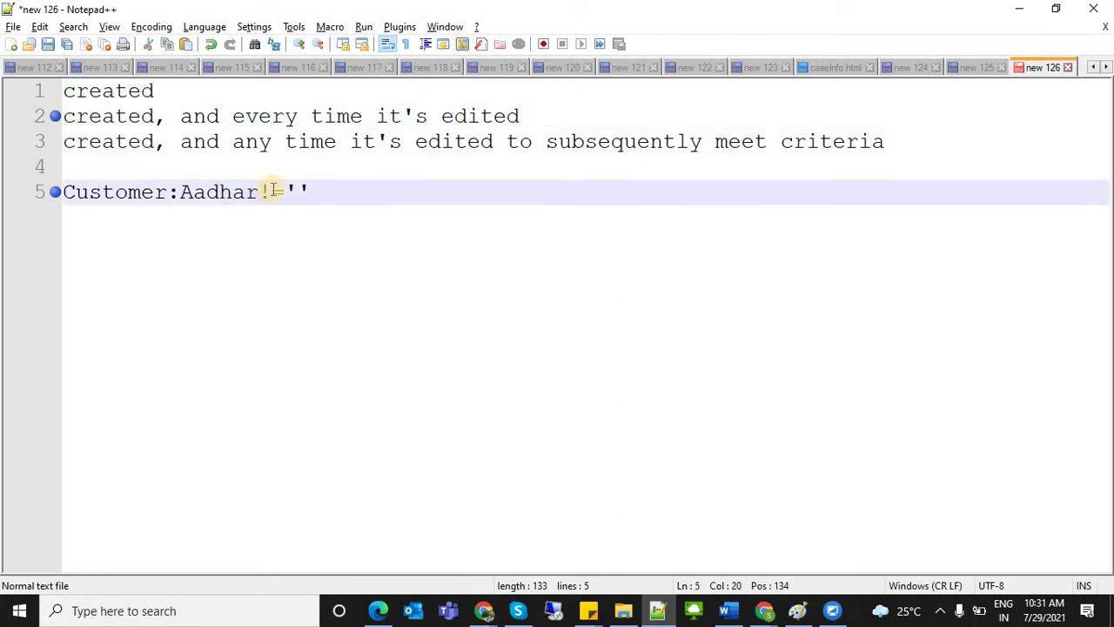
{"action": "left_click_drag", "start_coordinate": [333, 193], "coordinate": [52, 192]}
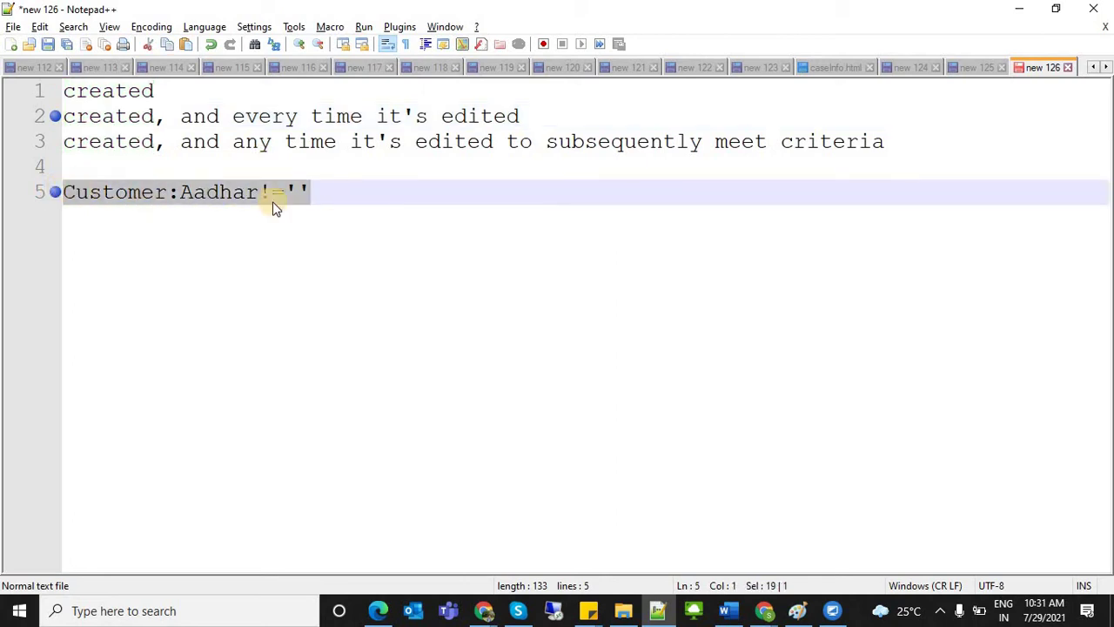
{"action": "left_click", "coordinate": [365, 206]}
{"action": "key", "text": "Return"}
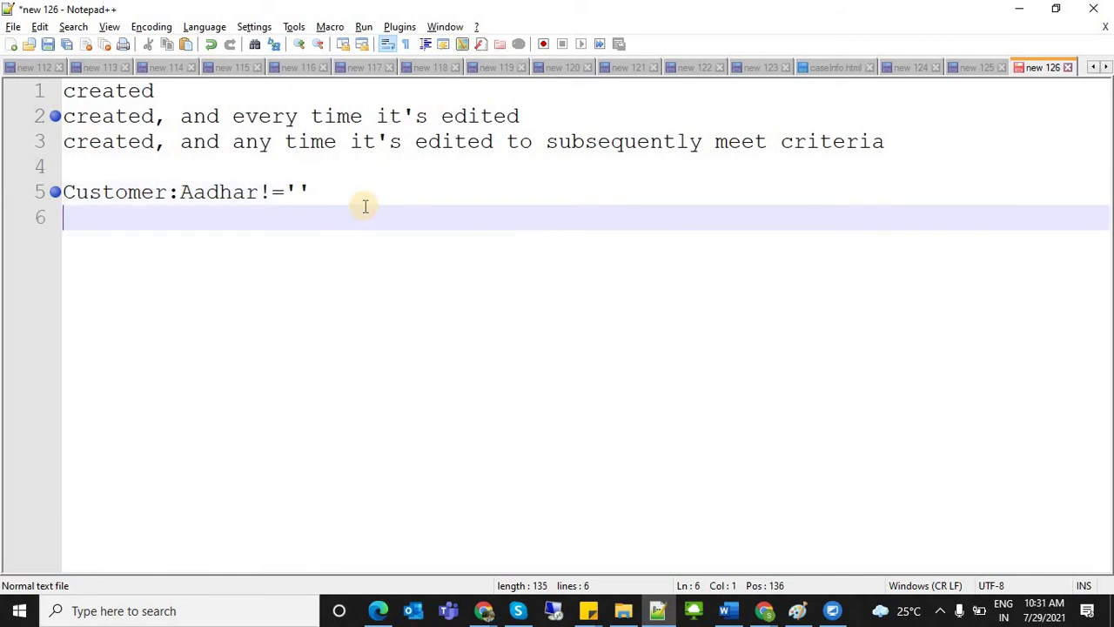
Step: Type Customer:DOB on line 6 and highlight it alongside the Aadhar!='' condition
{"action": "type", "text": "Customer:DOB"}
{"action": "left_click_drag", "start_coordinate": [244, 216], "coordinate": [70, 218]}
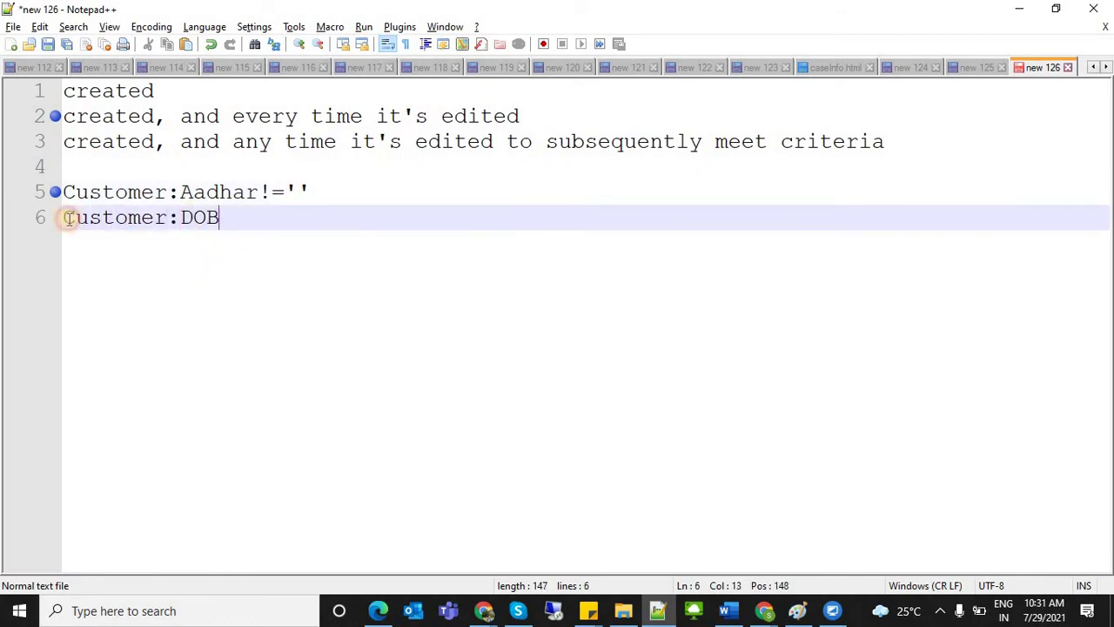
{"action": "left_click", "coordinate": [179, 193]}
{"action": "left_click_drag", "start_coordinate": [284, 209], "coordinate": [311, 192]}
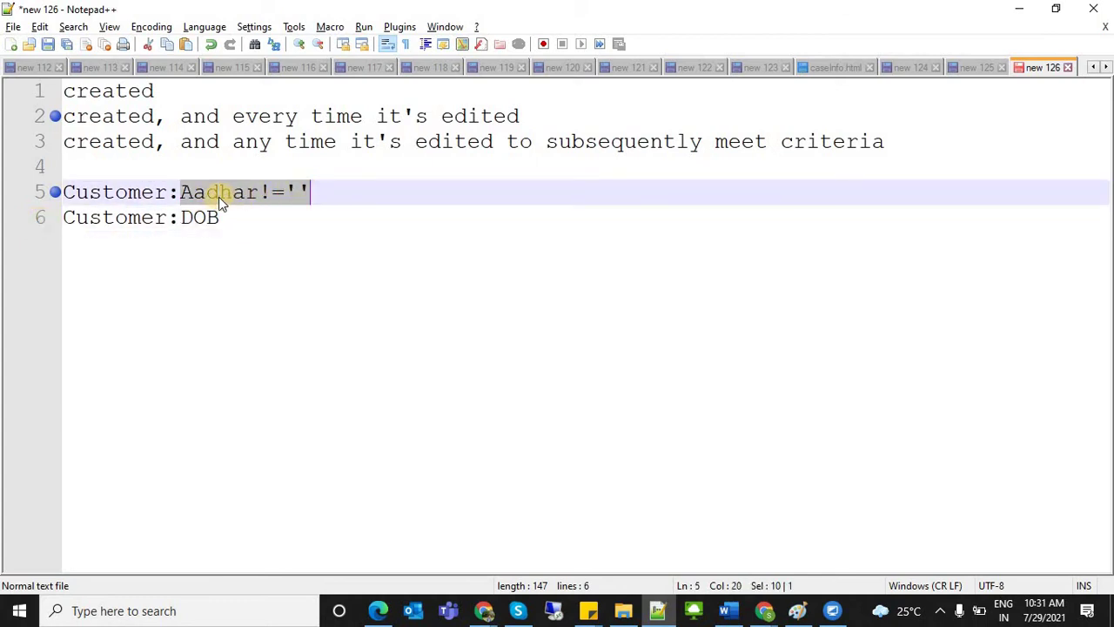
{"action": "left_click", "coordinate": [344, 195]}
{"action": "left_click", "coordinate": [141, 216], "text": "shift"}
{"action": "left_click", "coordinate": [65, 191], "text": "shift"}
{"action": "left_click", "coordinate": [259, 216]}
Step: Toggle the margin bookmarks on lines 5 and 2, then select text on lines 2–3
{"action": "left_click", "coordinate": [54, 193], "text": "shift"}
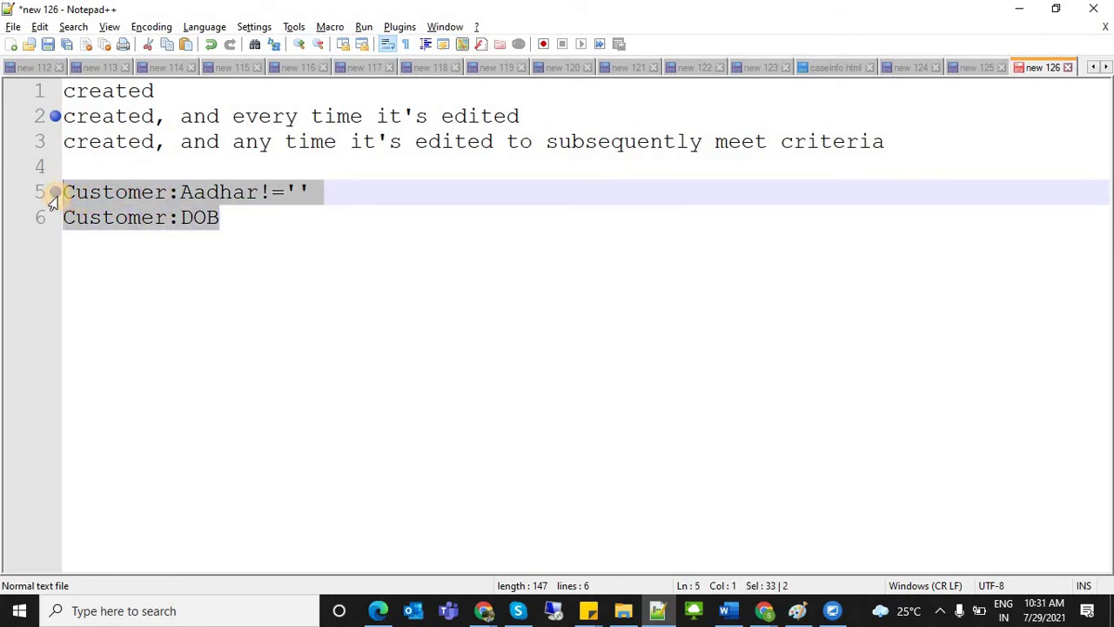
{"action": "left_click", "coordinate": [52, 193]}
{"action": "left_click", "coordinate": [55, 116]}
{"action": "left_click", "coordinate": [54, 118]}
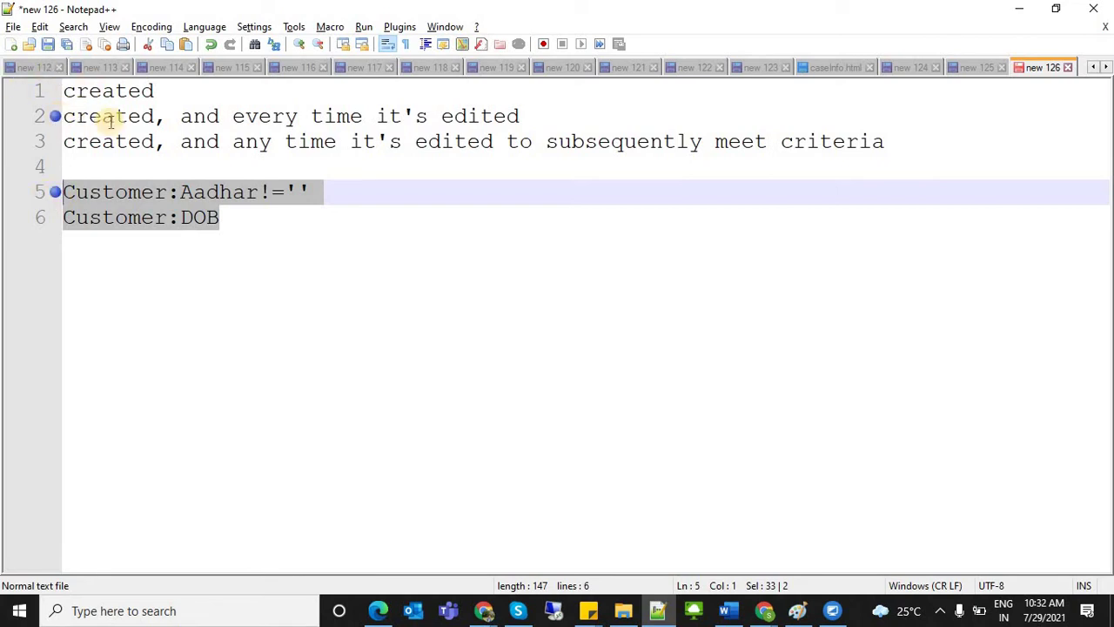
{"action": "left_click_drag", "start_coordinate": [180, 115], "coordinate": [366, 140]}
{"action": "left_click_drag", "start_coordinate": [520, 114], "coordinate": [547, 116]}
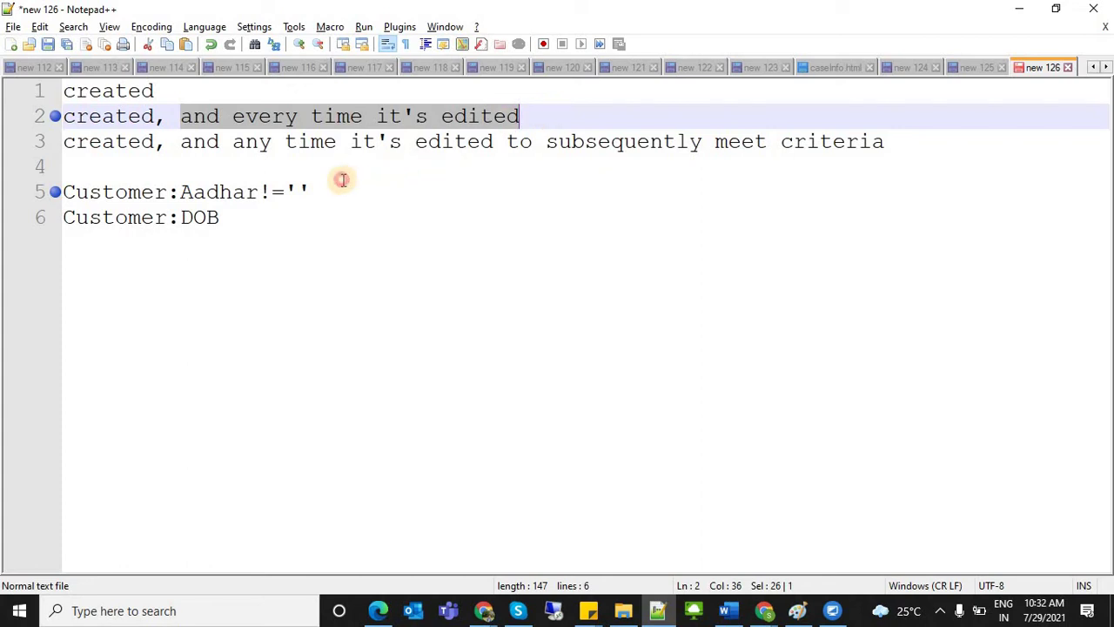
{"action": "left_click_drag", "start_coordinate": [342, 182], "coordinate": [9, 169]}
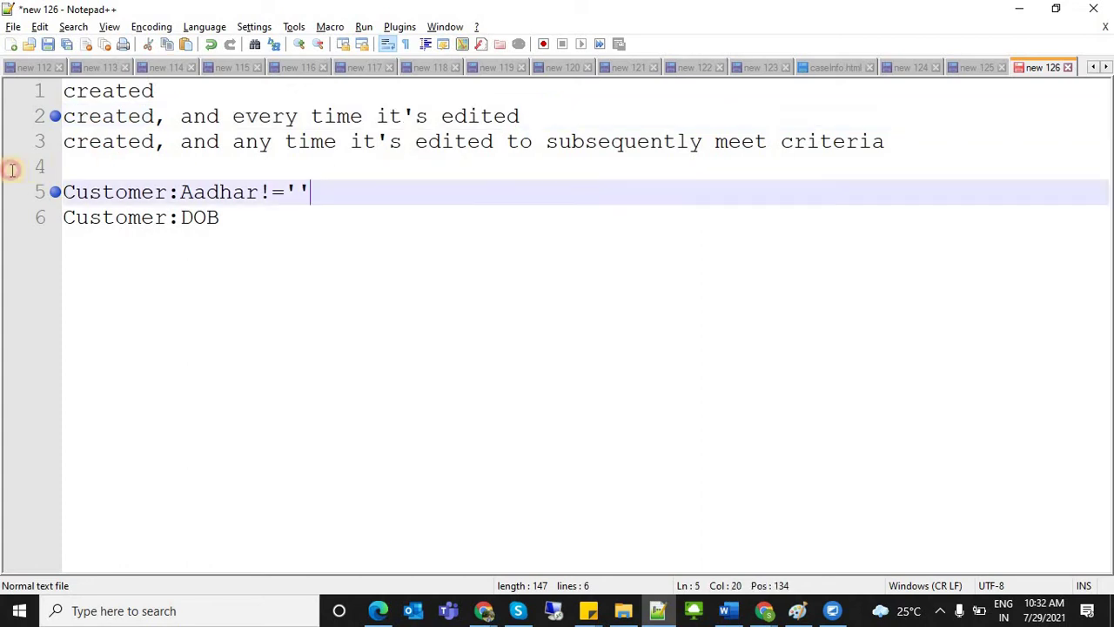
Step: Append ' ==> Field' to Customer:DOB and review the Customer lines 5 and 6
{"action": "left_click", "coordinate": [240, 228]}
{"action": "type", "text": "==> Field"}
{"action": "left_click", "coordinate": [205, 218]}
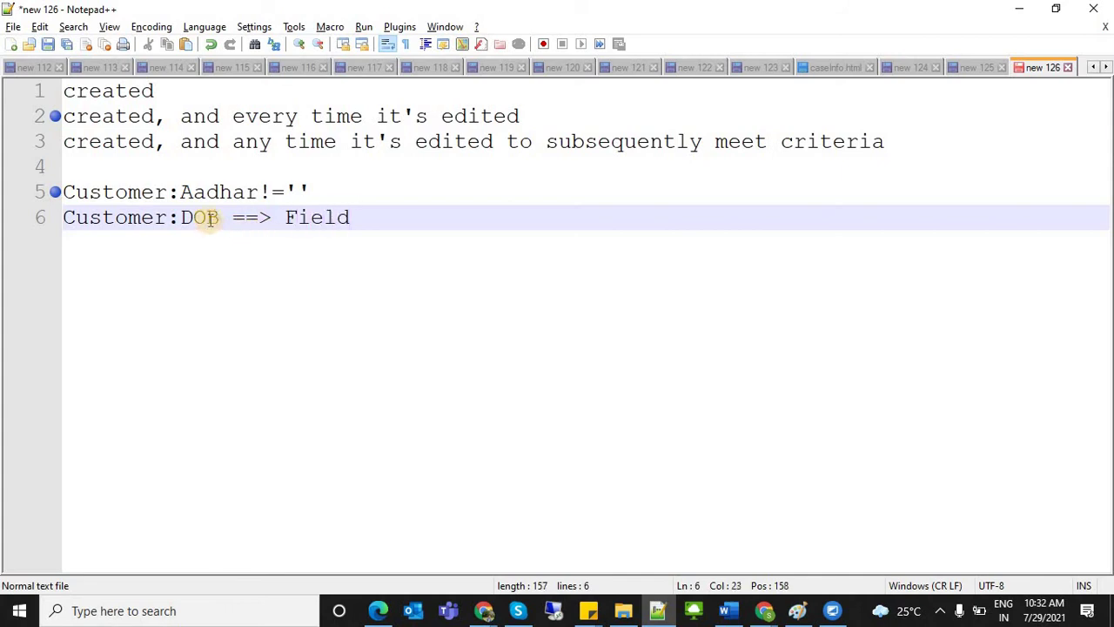
{"action": "left_click_drag", "start_coordinate": [195, 196], "coordinate": [75, 192]}
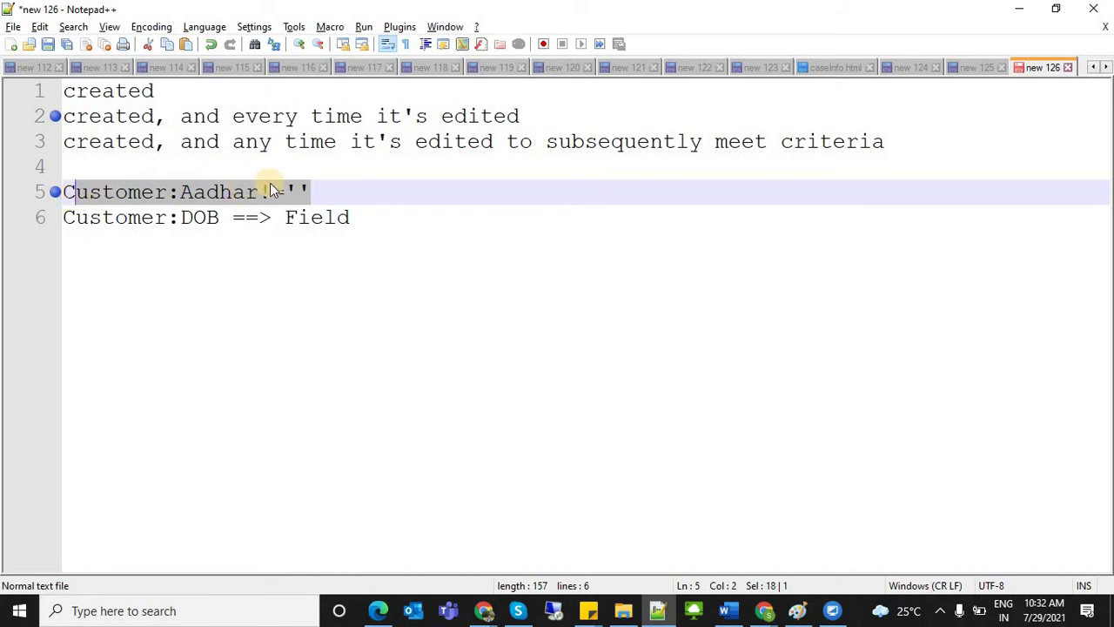
{"action": "double_click", "coordinate": [110, 192]}
{"action": "left_click", "coordinate": [324, 192]}
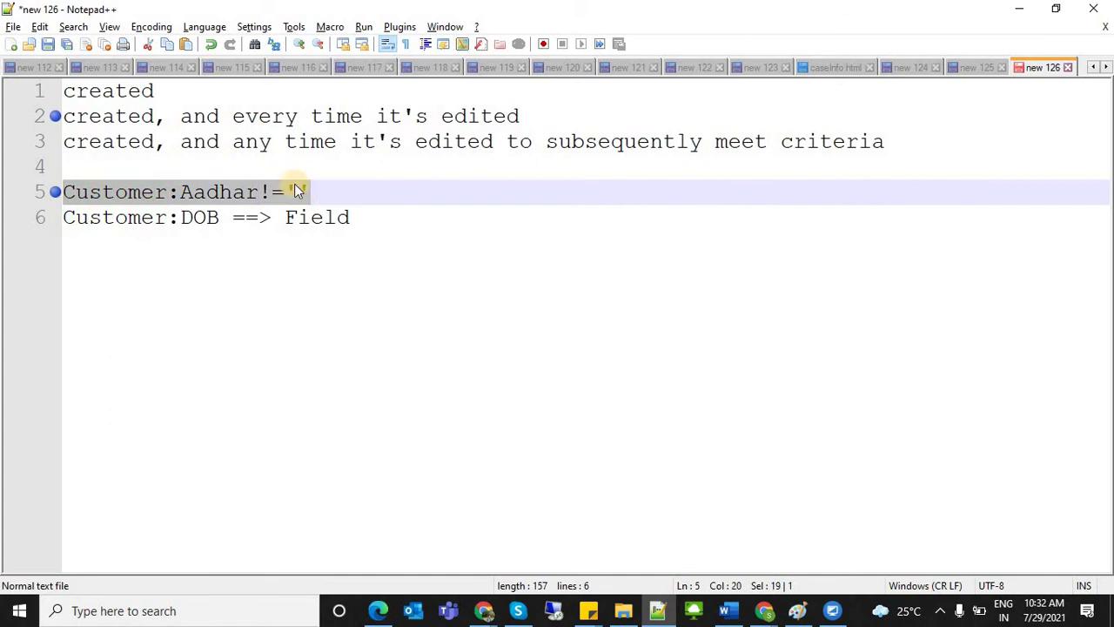
{"action": "left_click", "coordinate": [102, 217]}
{"action": "left_click", "coordinate": [386, 209], "text": "shift"}
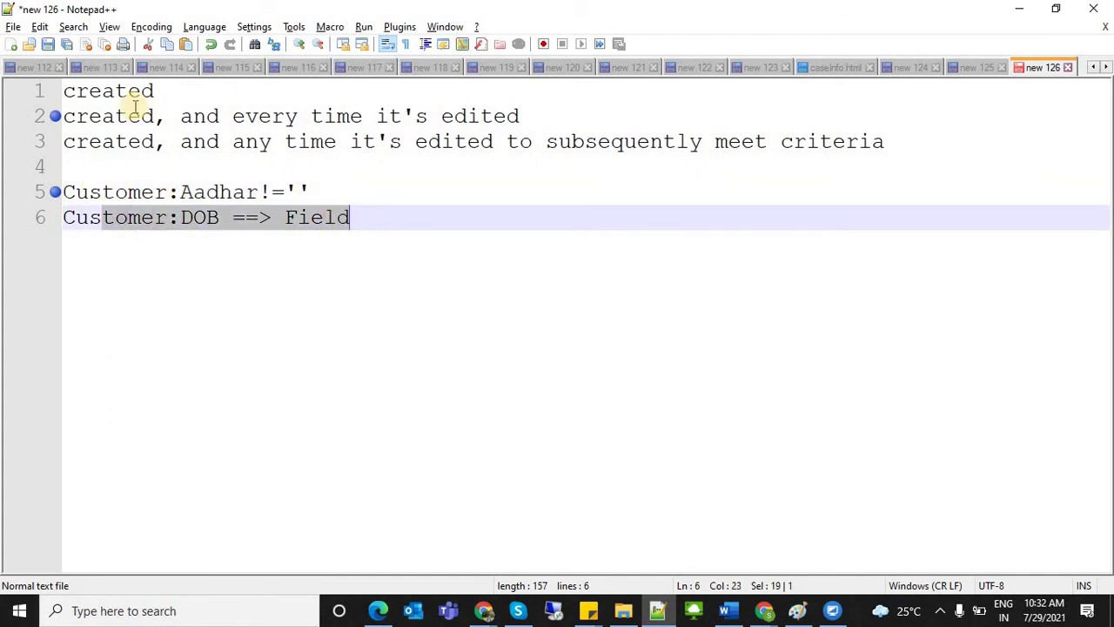
Step: Select the criteria text on lines 2 and 3 to review it
{"action": "left_click_drag", "start_coordinate": [76, 119], "coordinate": [566, 111]}
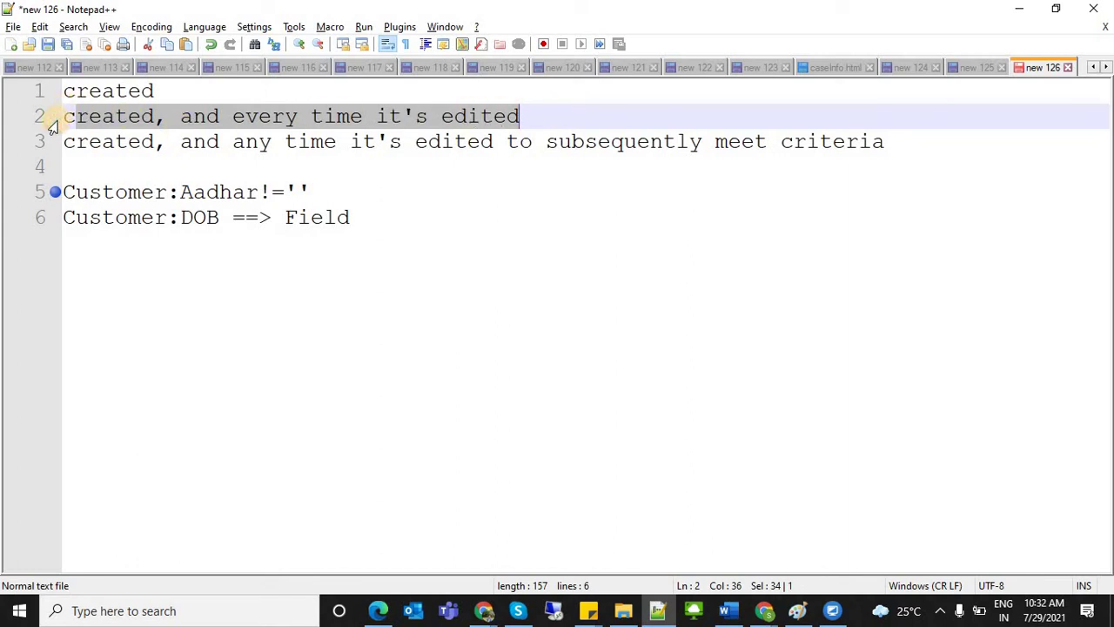
{"action": "left_click", "coordinate": [215, 190]}
{"action": "left_click", "coordinate": [118, 145]}
{"action": "double_click", "coordinate": [120, 145]}
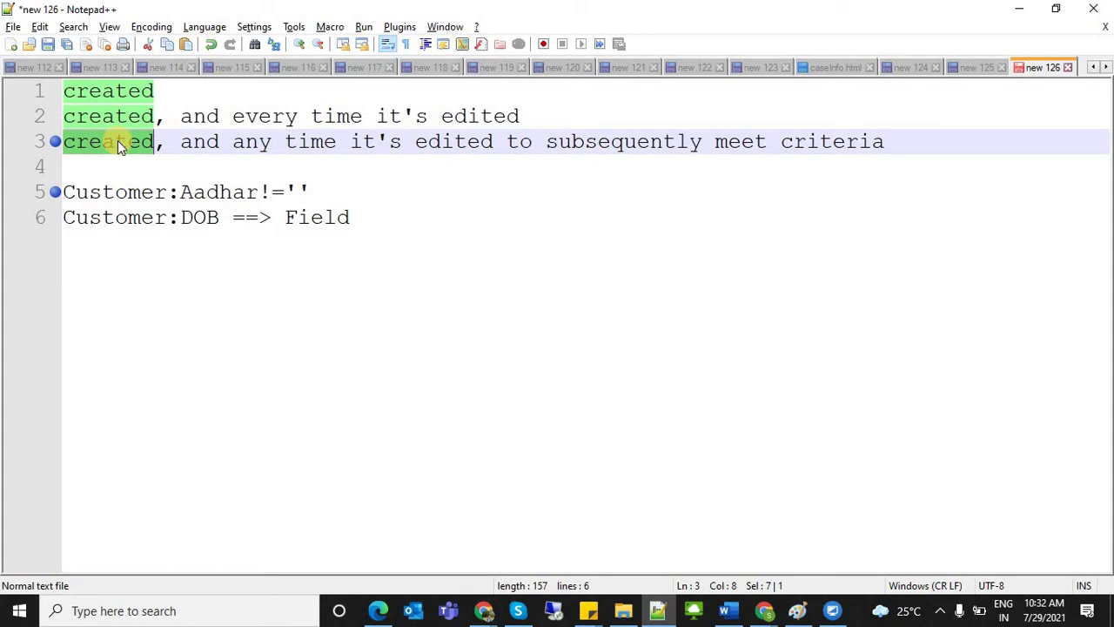
{"action": "left_click_drag", "start_coordinate": [183, 144], "coordinate": [911, 150]}
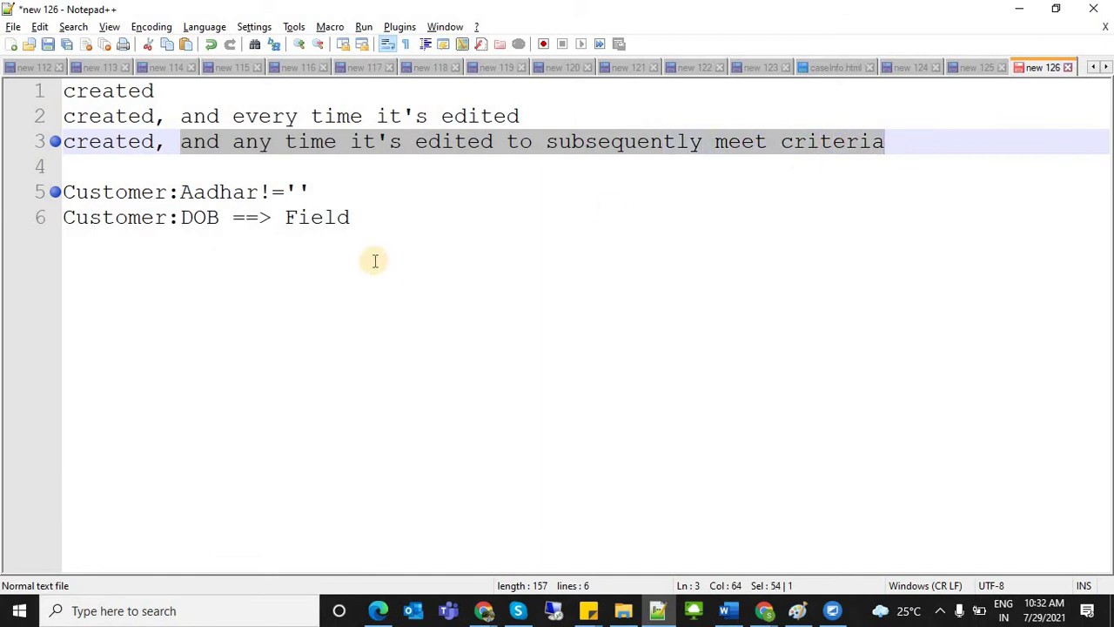
{"action": "left_click", "coordinate": [326, 192]}
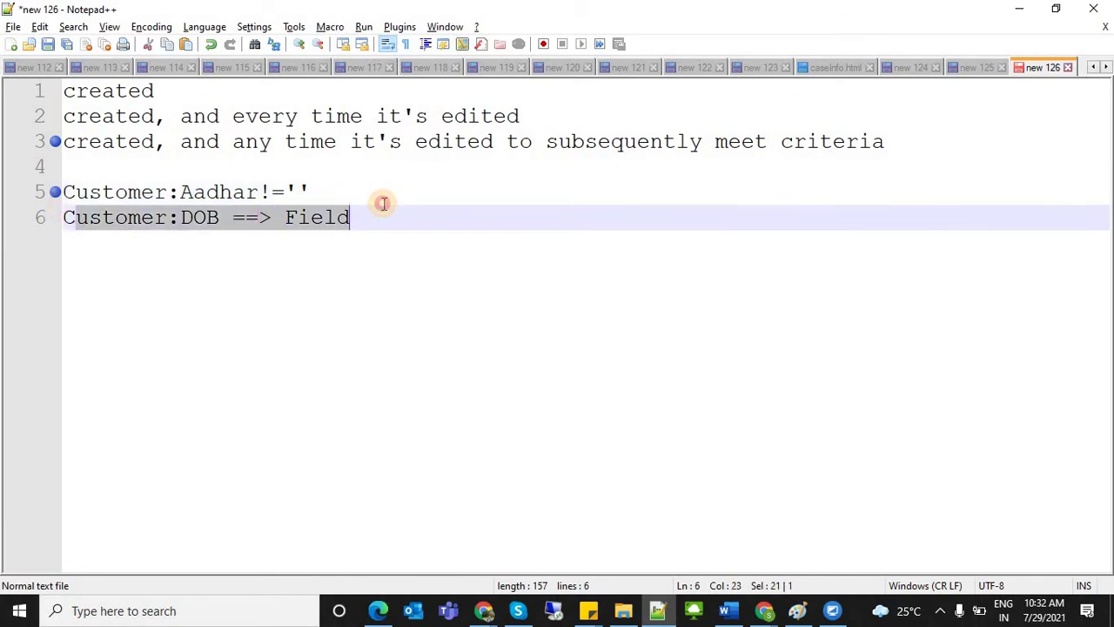
{"action": "left_click", "coordinate": [414, 234]}
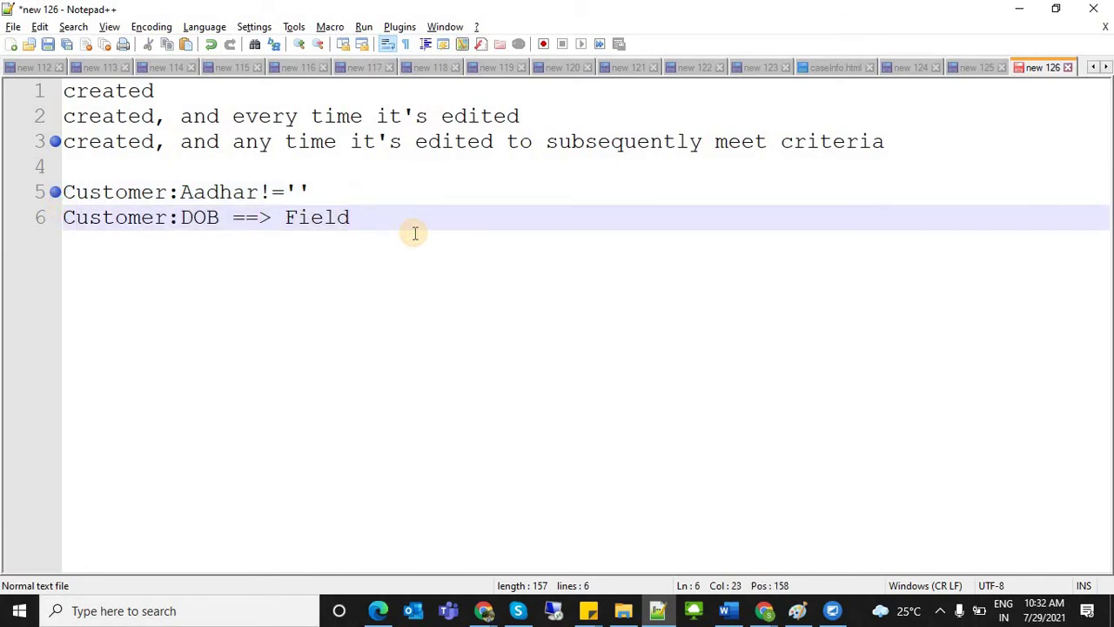
Step: Start line 7 with 'Ad' below the Field line and select the condition text
{"action": "key", "text": "Return"}
{"action": "type", "text": "Address"}
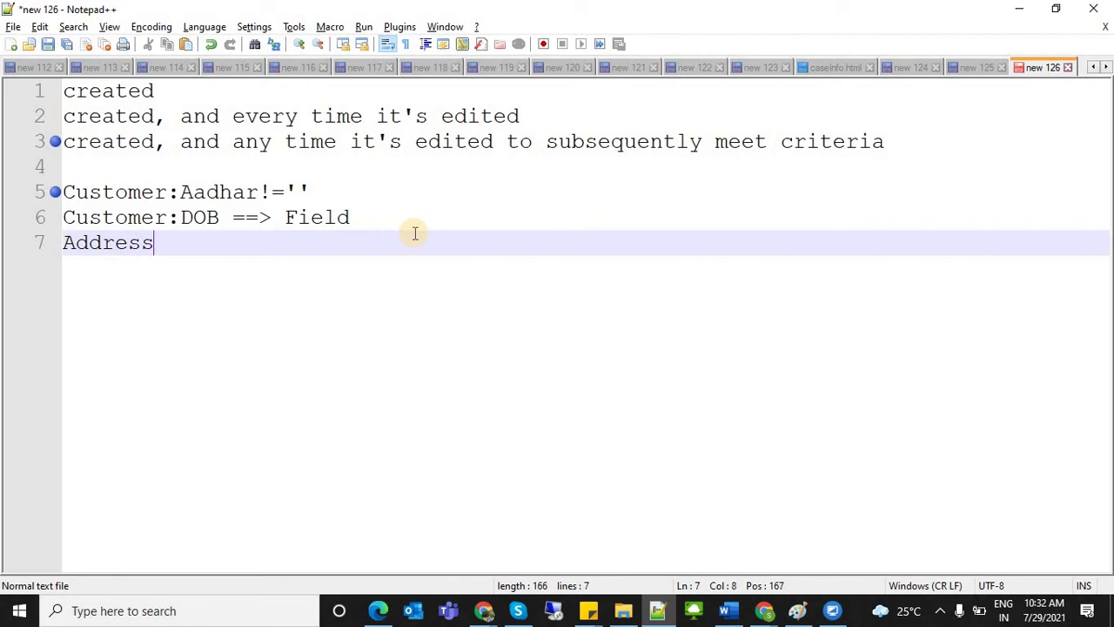
{"action": "left_click_drag", "start_coordinate": [154, 243], "coordinate": [52, 225]}
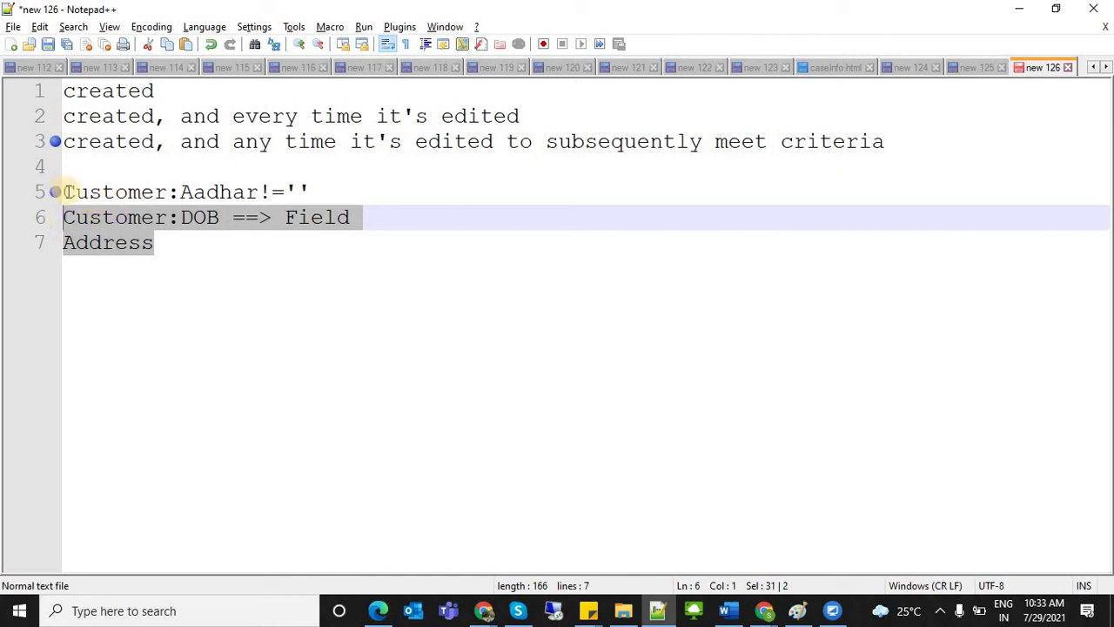
{"action": "left_click_drag", "start_coordinate": [63, 191], "coordinate": [350, 193]}
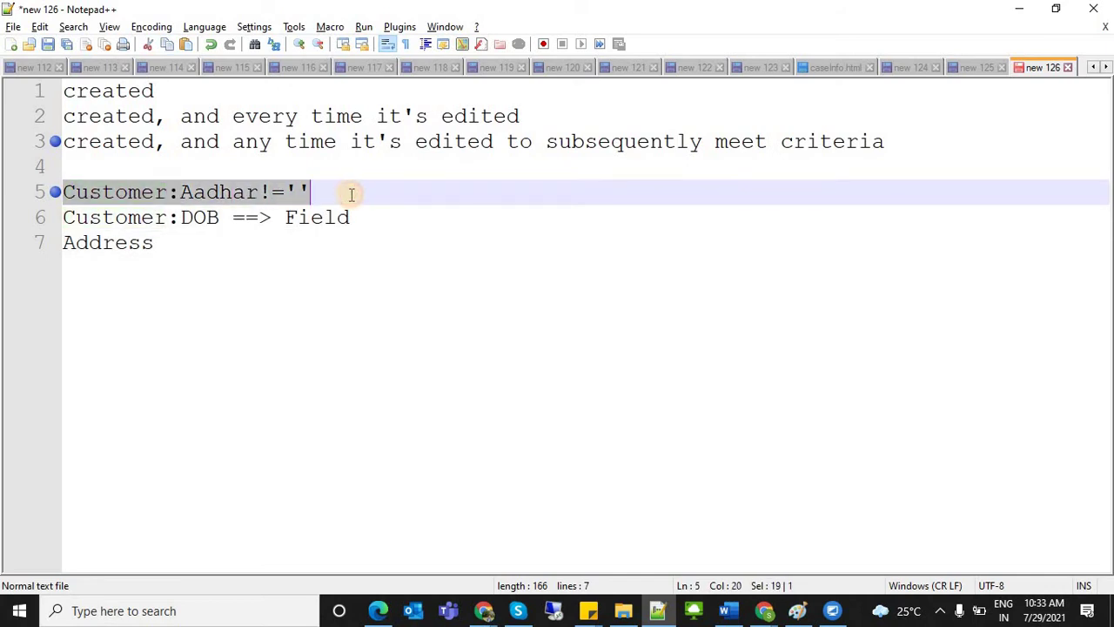
{"action": "left_click", "coordinate": [318, 192]}
{"action": "left_click_drag", "start_coordinate": [185, 141], "coordinate": [311, 194]}
Step: Select lines 5 through 7 and the Aadhar!='' part of the condition
{"action": "left_click", "coordinate": [215, 243]}
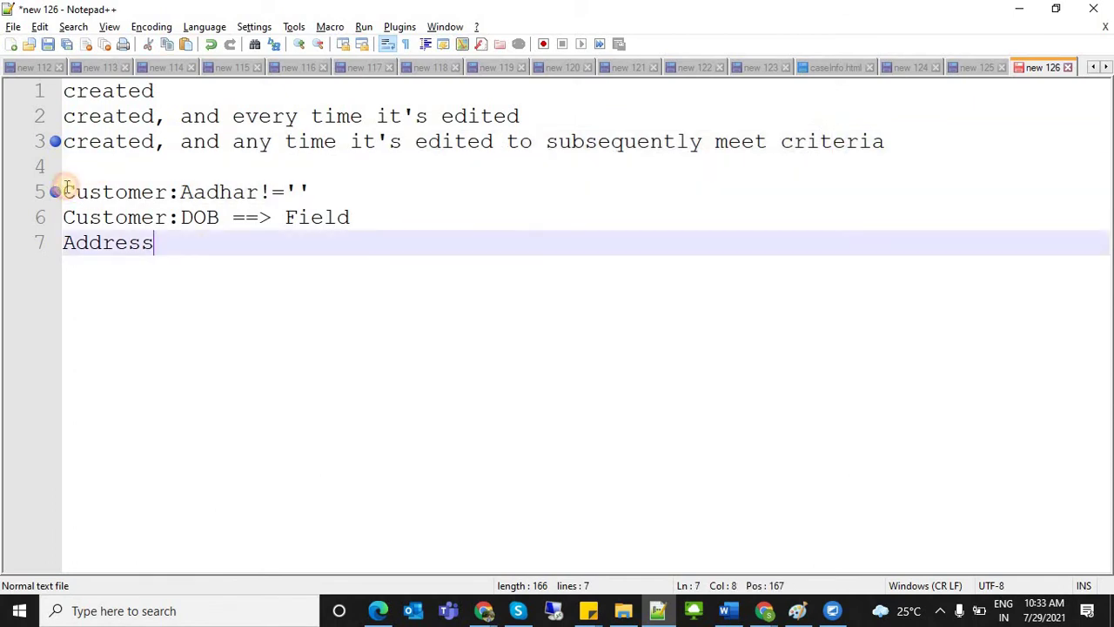
{"action": "left_click_drag", "start_coordinate": [216, 243], "coordinate": [63, 191]}
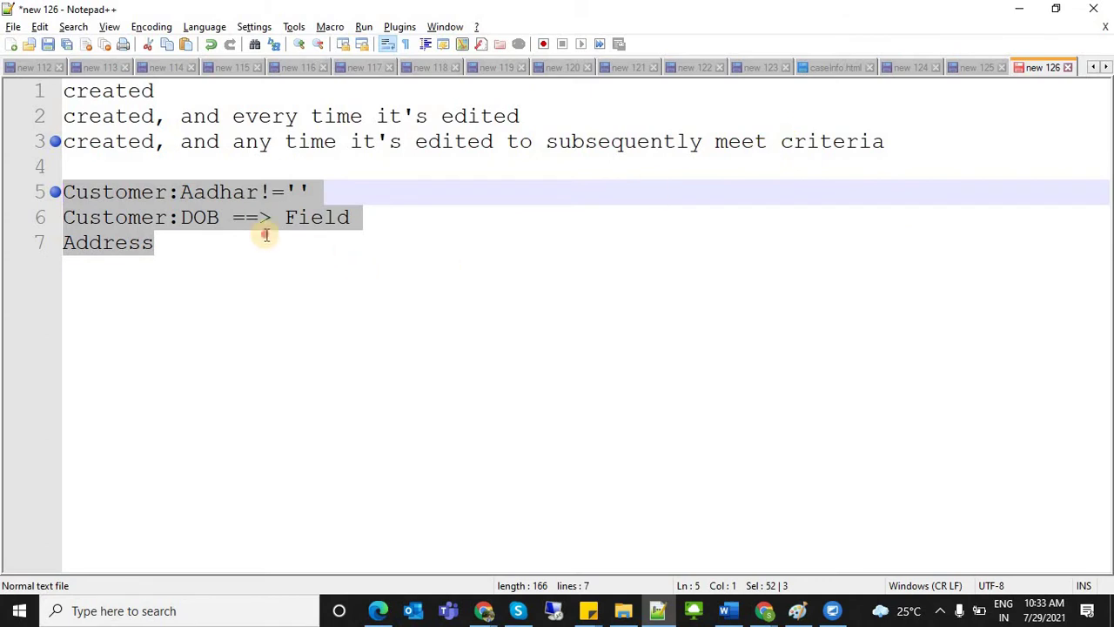
{"action": "left_click", "coordinate": [264, 236]}
{"action": "left_click_drag", "start_coordinate": [310, 192], "coordinate": [52, 193]}
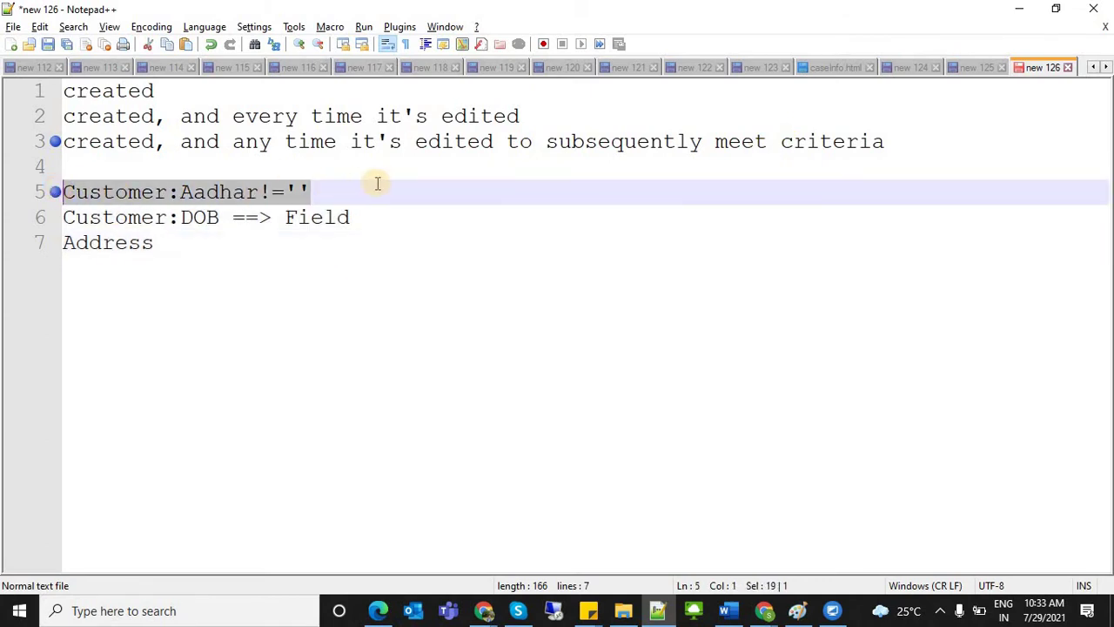
{"action": "left_click_drag", "start_coordinate": [368, 197], "coordinate": [179, 192]}
{"action": "left_click_drag", "start_coordinate": [93, 184], "coordinate": [63, 184]}
Step: Append ':fsdsad' after Address on line 7 and highlight DOB and Aadhar
{"action": "left_click", "coordinate": [186, 253]}
{"action": "type", "text": ":fsdsad"}
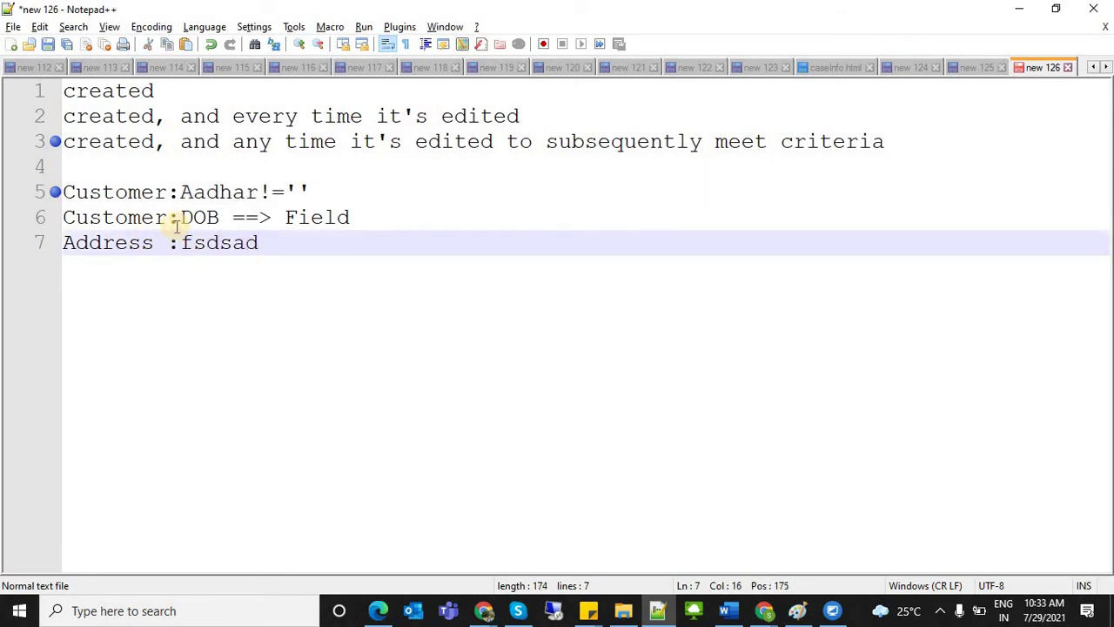
{"action": "double_click", "coordinate": [200, 218]}
{"action": "double_click", "coordinate": [214, 190]}
{"action": "left_click", "coordinate": [332, 187]}
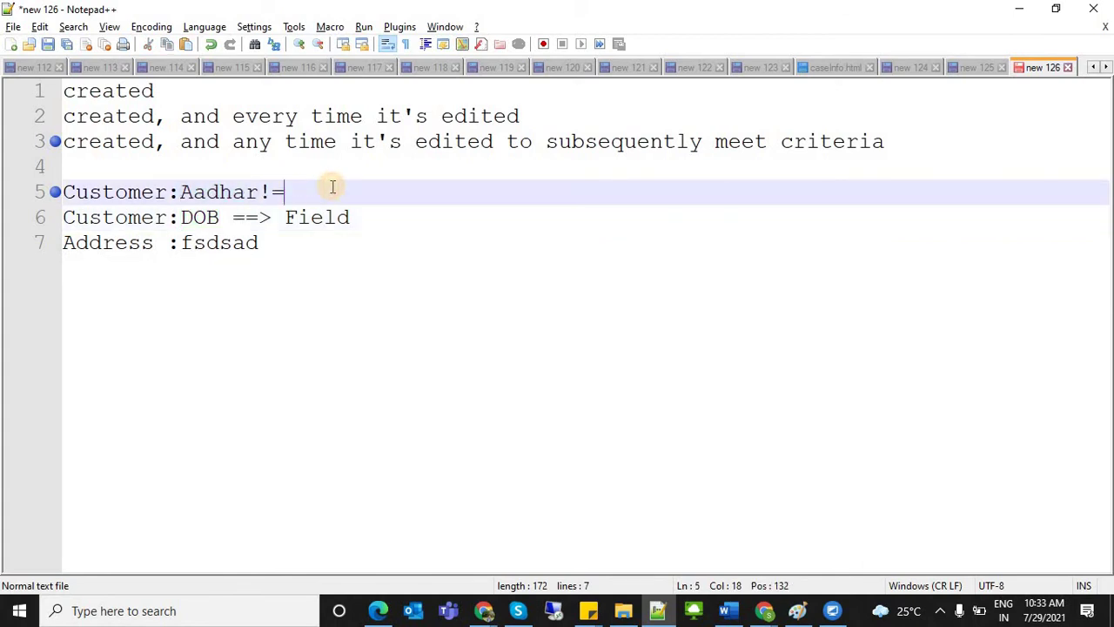
Step: Restore !='' on line 5 and add an 'Adhar ==' line with a sample number
{"action": "type", "text": "!=''"}
{"action": "key", "text": "Return"}
{"action": "key", "text": "Return"}
{"action": "key", "text": "Return"}
{"action": "key", "text": "Return"}
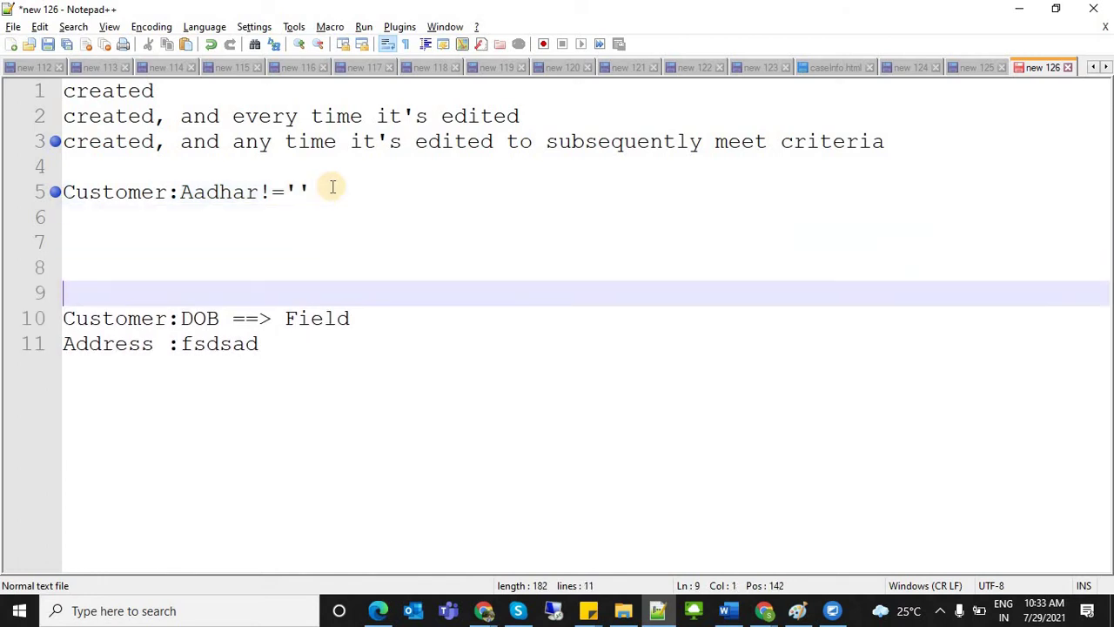
{"action": "type", "text": "Adhar"}
{"action": "type", "text": " =="}
{"action": "type", "text": "923249329"}
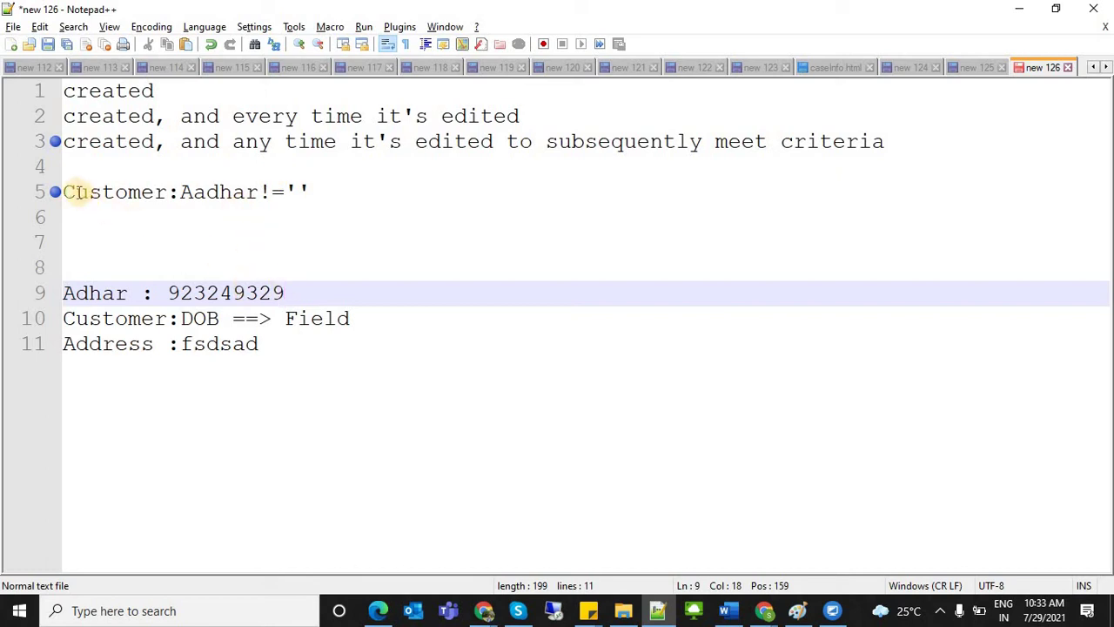
{"action": "left_click_drag", "start_coordinate": [69, 192], "coordinate": [339, 188]}
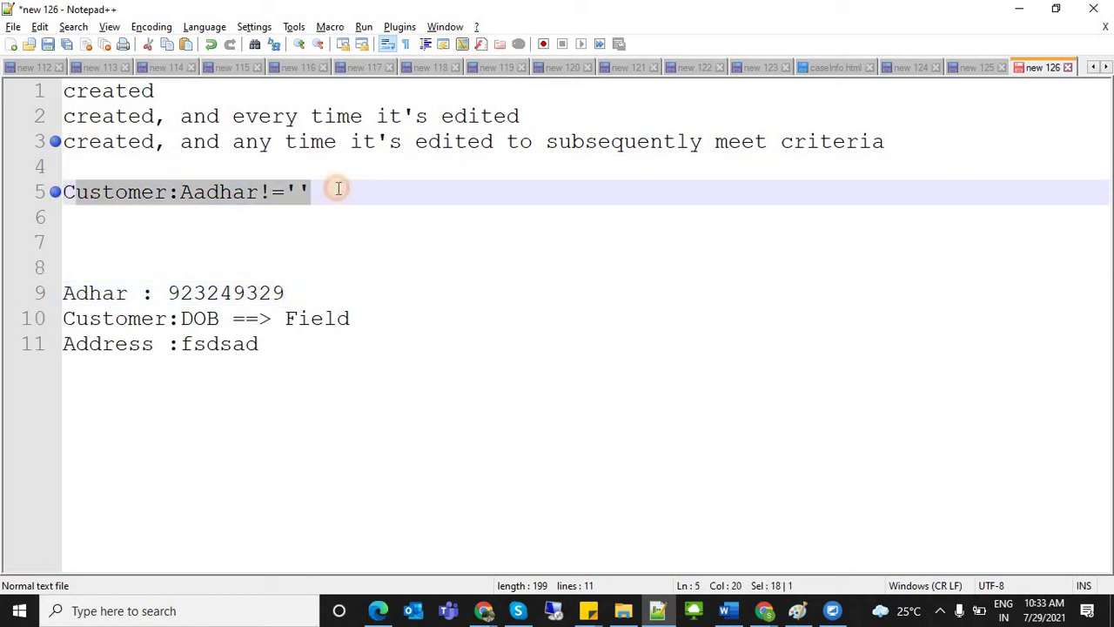
{"action": "left_click", "coordinate": [338, 188]}
{"action": "left_click", "coordinate": [73, 191], "text": "shift"}
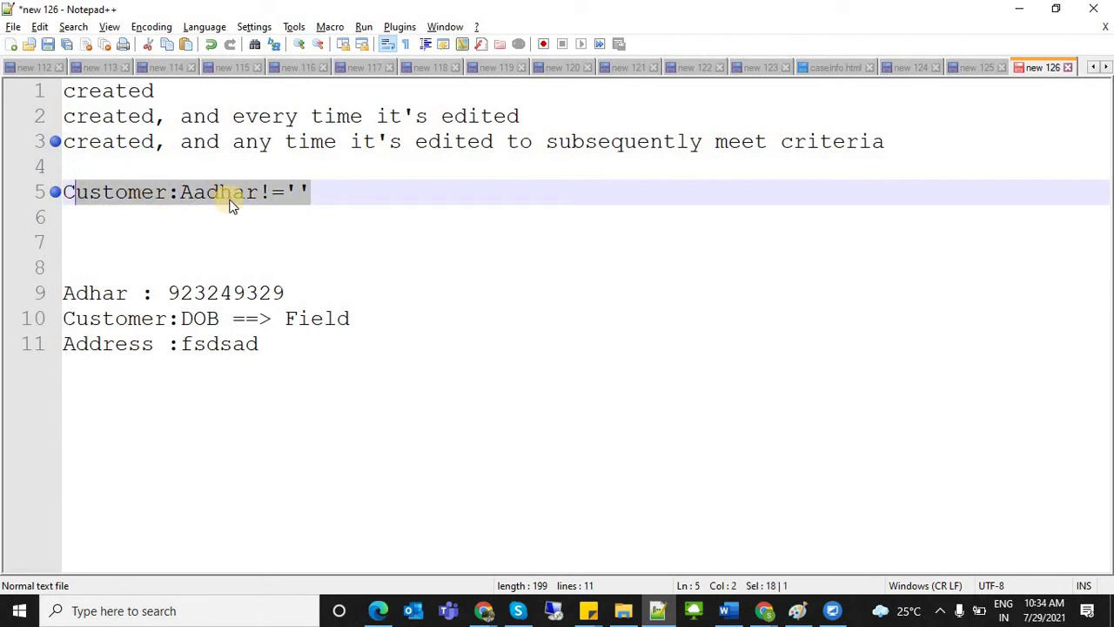
{"action": "left_click_drag", "start_coordinate": [181, 193], "coordinate": [269, 195]}
{"action": "left_click_drag", "start_coordinate": [89, 191], "coordinate": [95, 217]}
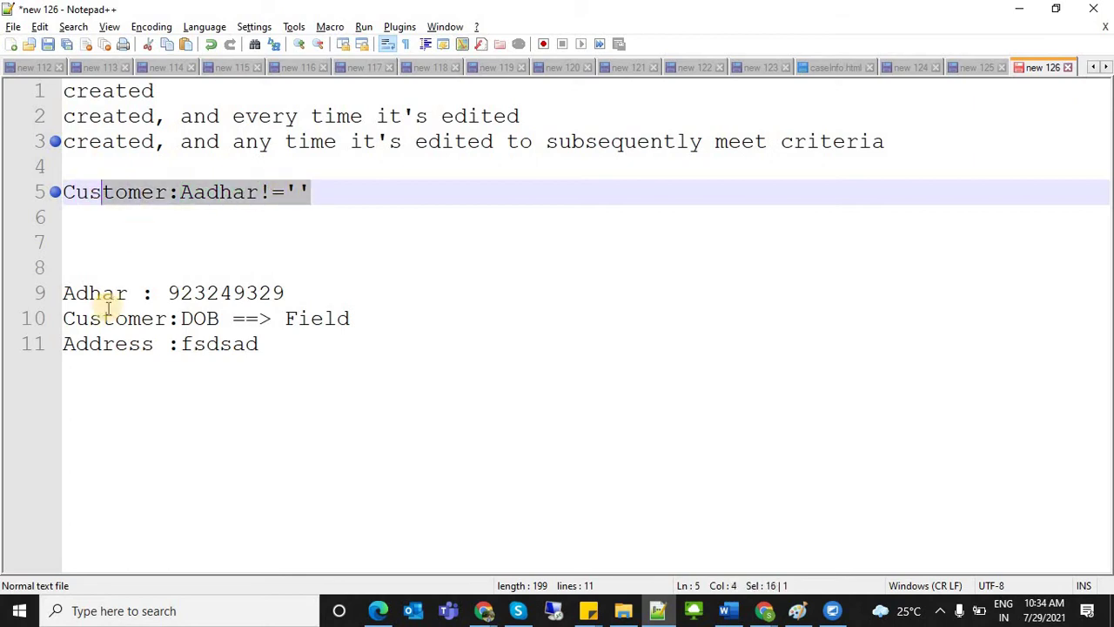
Step: Replace the sample number on the Adhar line with ''
{"action": "left_click", "coordinate": [74, 292]}
{"action": "mouse_move", "coordinate": [268, 292]}
{"action": "left_mouse_down"}
{"action": "mouse_move", "coordinate": [301, 289]}
{"action": "mouse_move", "coordinate": [276, 292]}
{"action": "left_mouse_up"}
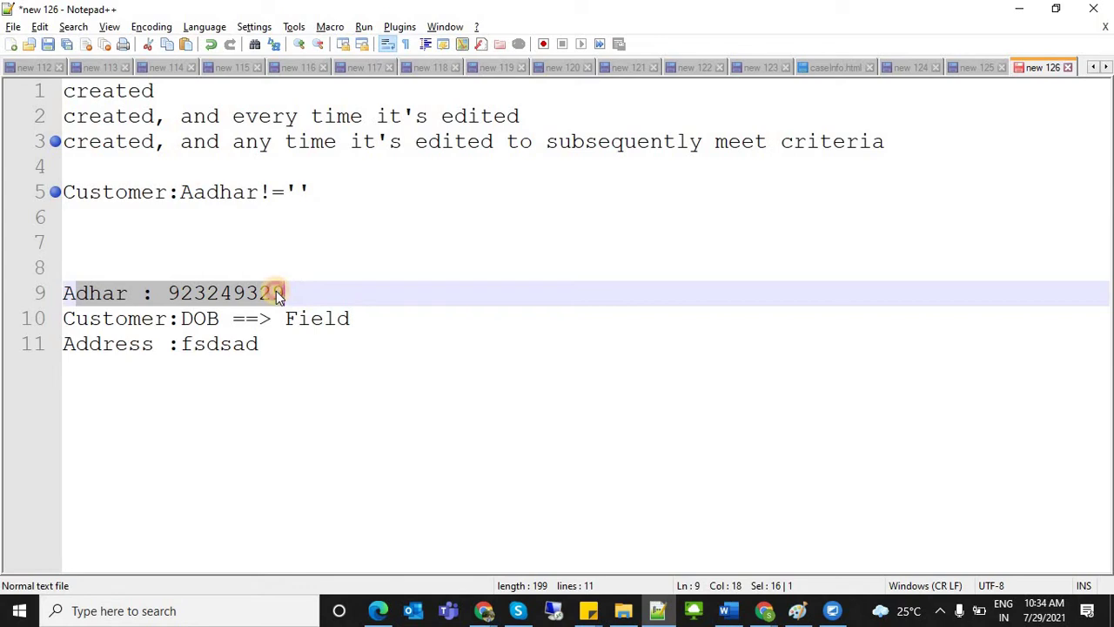
{"action": "double_click", "coordinate": [276, 292]}
{"action": "key", "text": "BackSpace"}
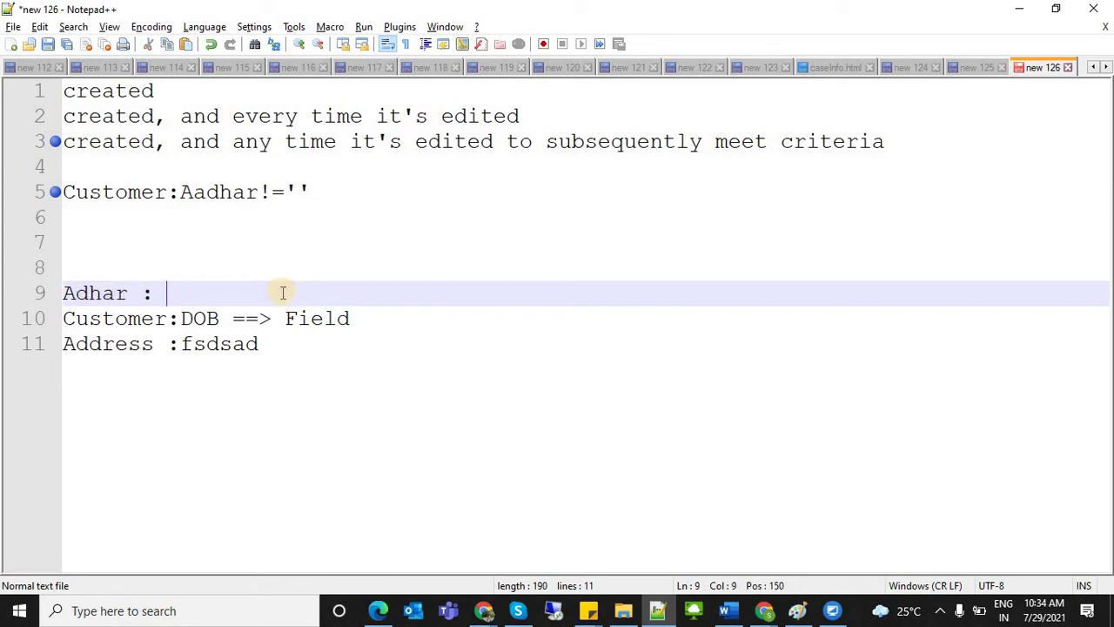
{"action": "type", "text": "''"}
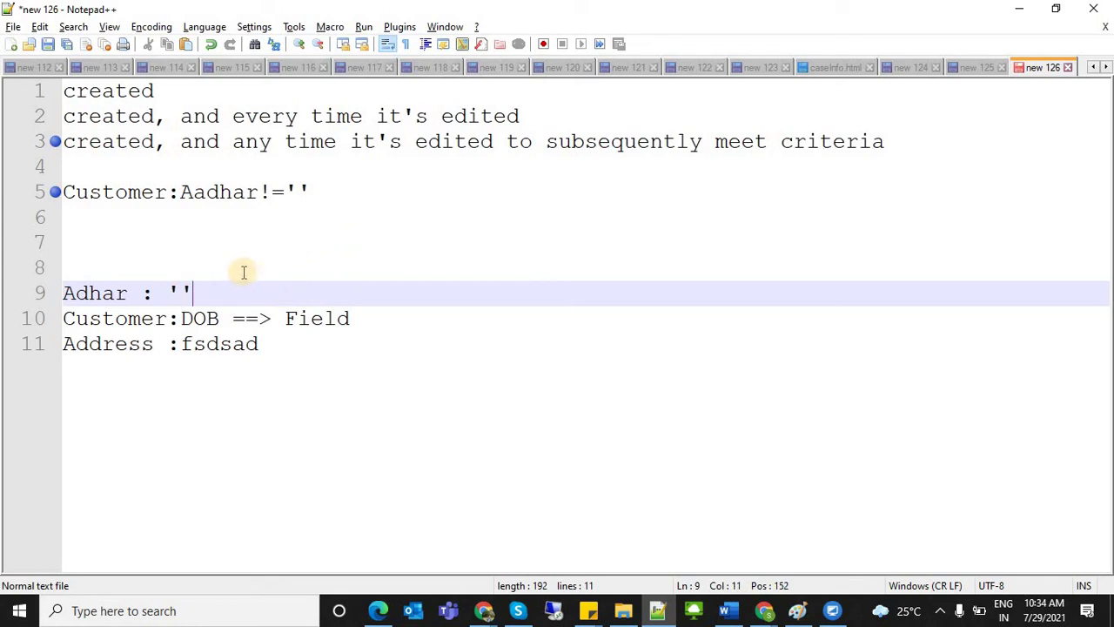
{"action": "left_click", "coordinate": [137, 274]}
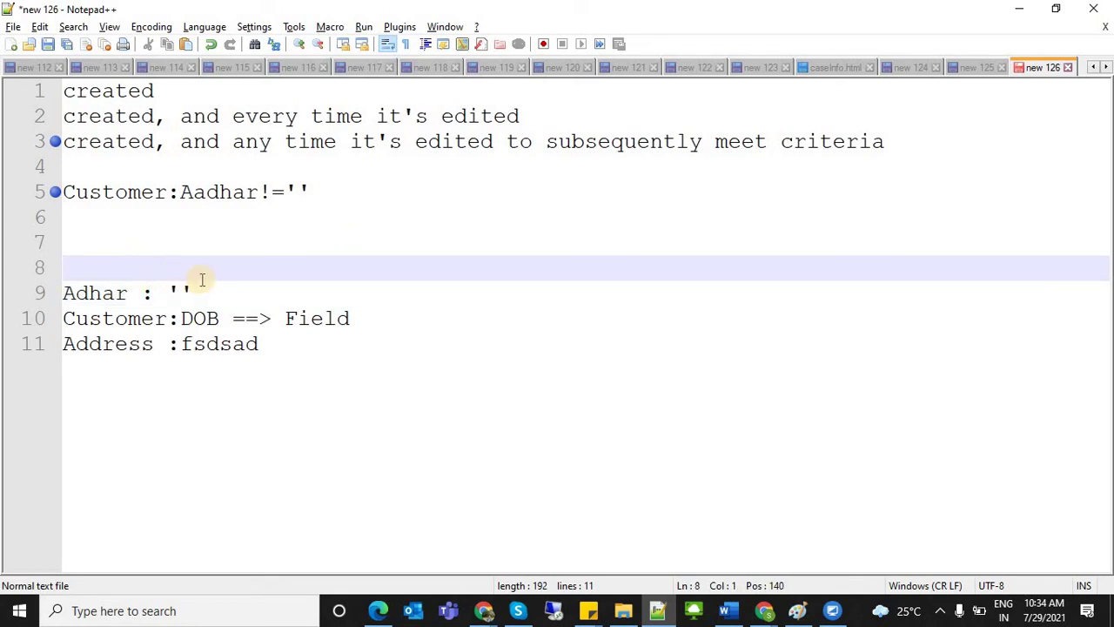
Step: Select the condition, Adhar, DOB and Address lines in turn to explain them
{"action": "left_click_drag", "start_coordinate": [92, 192], "coordinate": [313, 192]}
{"action": "left_click_drag", "start_coordinate": [195, 294], "coordinate": [51, 293]}
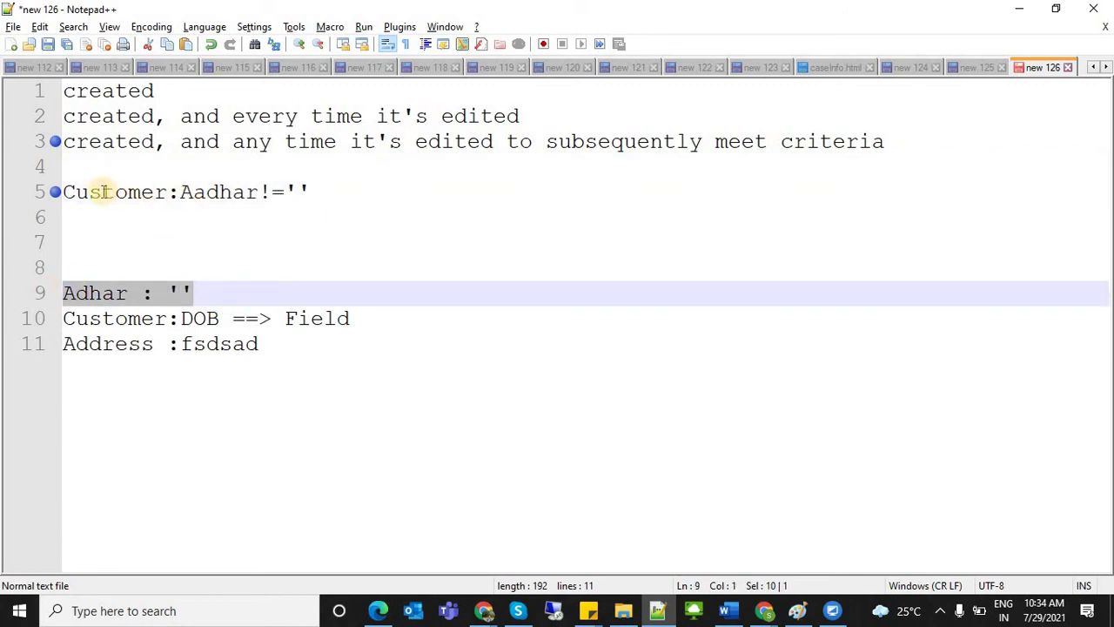
{"action": "left_click_drag", "start_coordinate": [102, 192], "coordinate": [355, 187]}
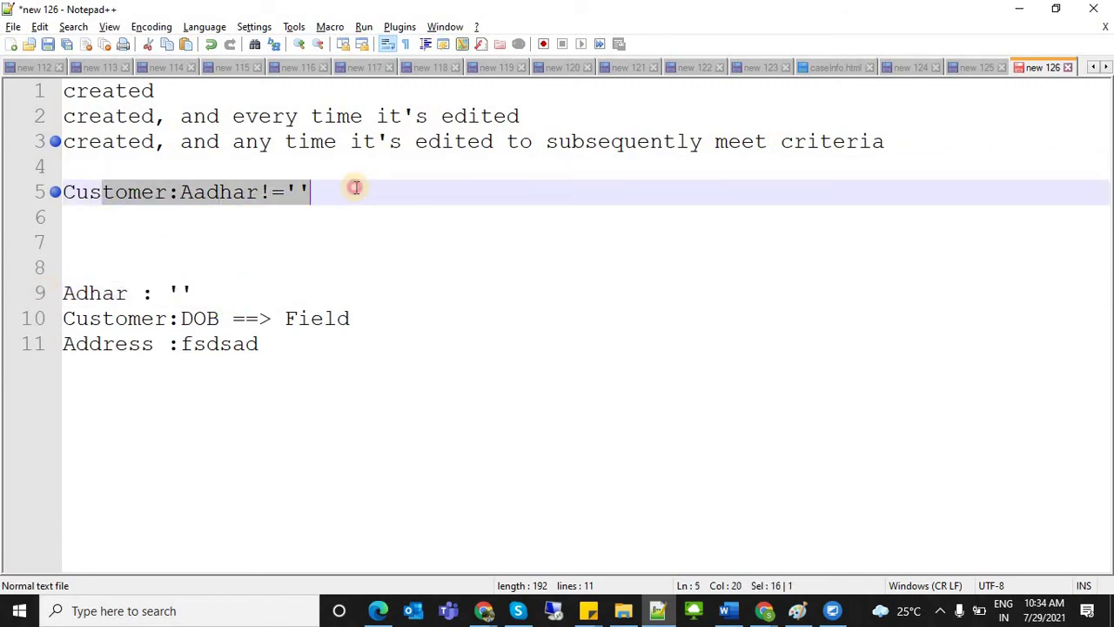
{"action": "left_click", "coordinate": [216, 278]}
{"action": "left_click_drag", "start_coordinate": [208, 293], "coordinate": [63, 289]}
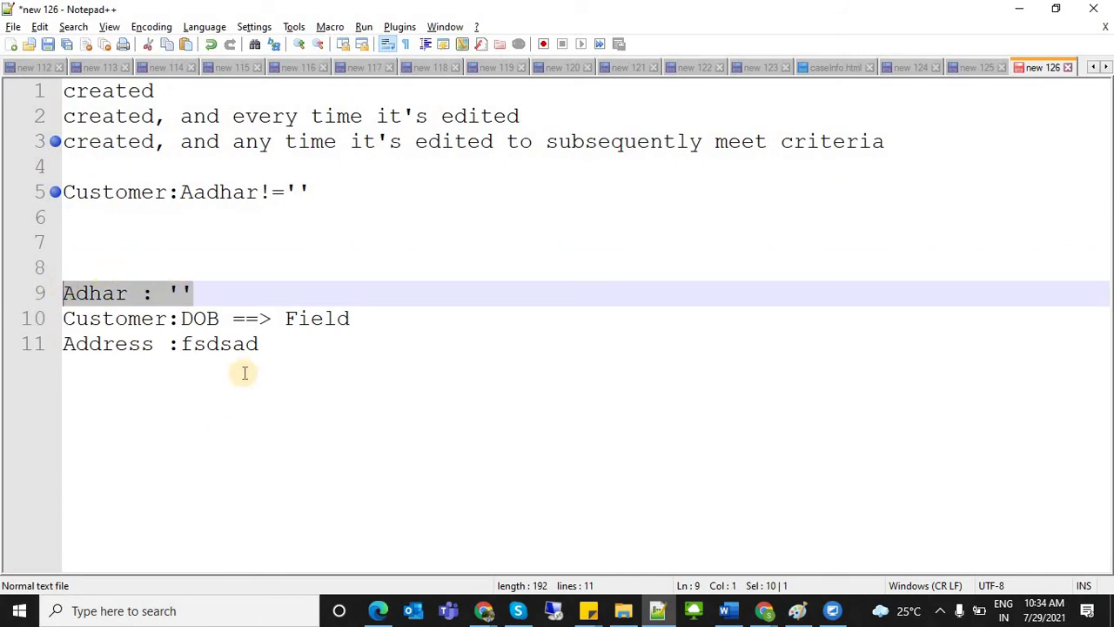
{"action": "left_click", "coordinate": [38, 316]}
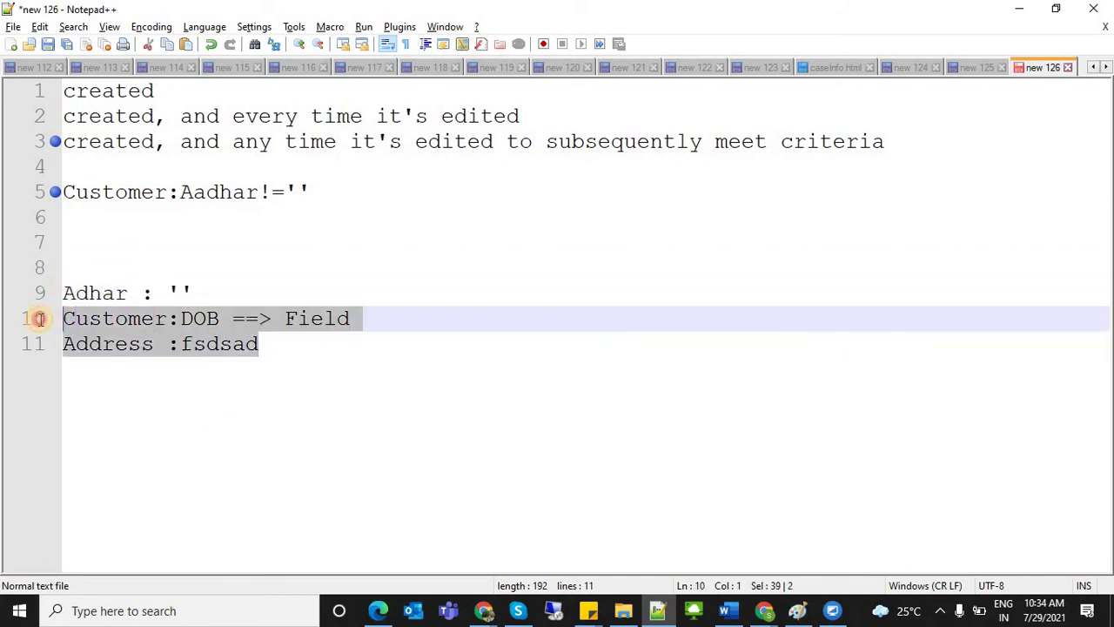
{"action": "left_click", "coordinate": [202, 293]}
{"action": "left_click", "coordinate": [45, 293], "text": "shift"}
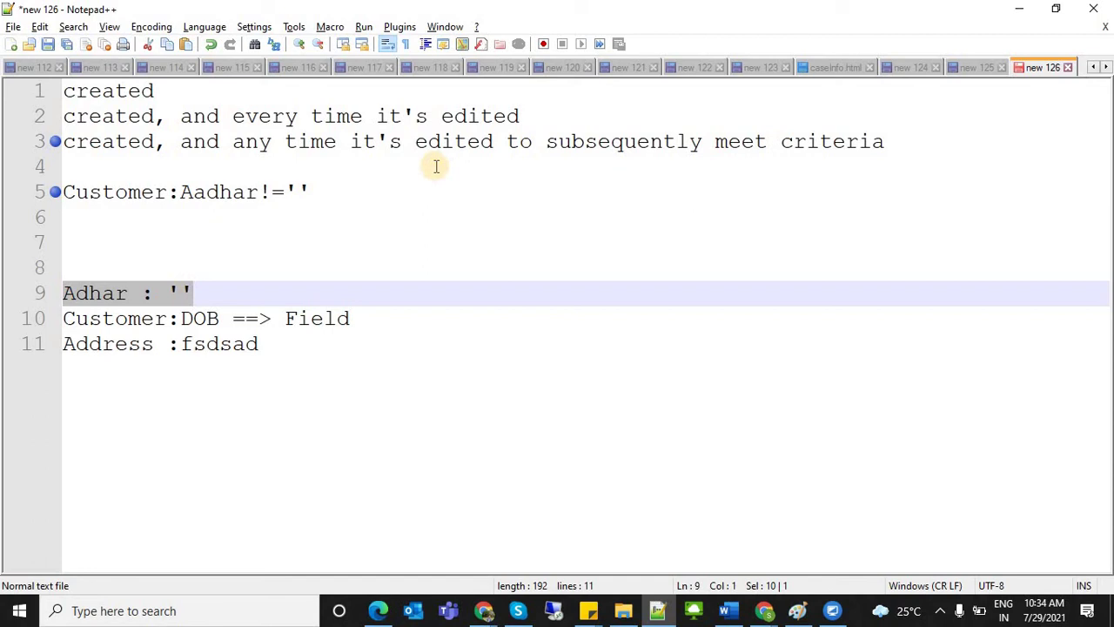
Step: Bookmark line 2, then select the DOB/Address lines and the three criteria option lines
{"action": "left_click", "coordinate": [63, 116]}
{"action": "left_click", "coordinate": [54, 116]}
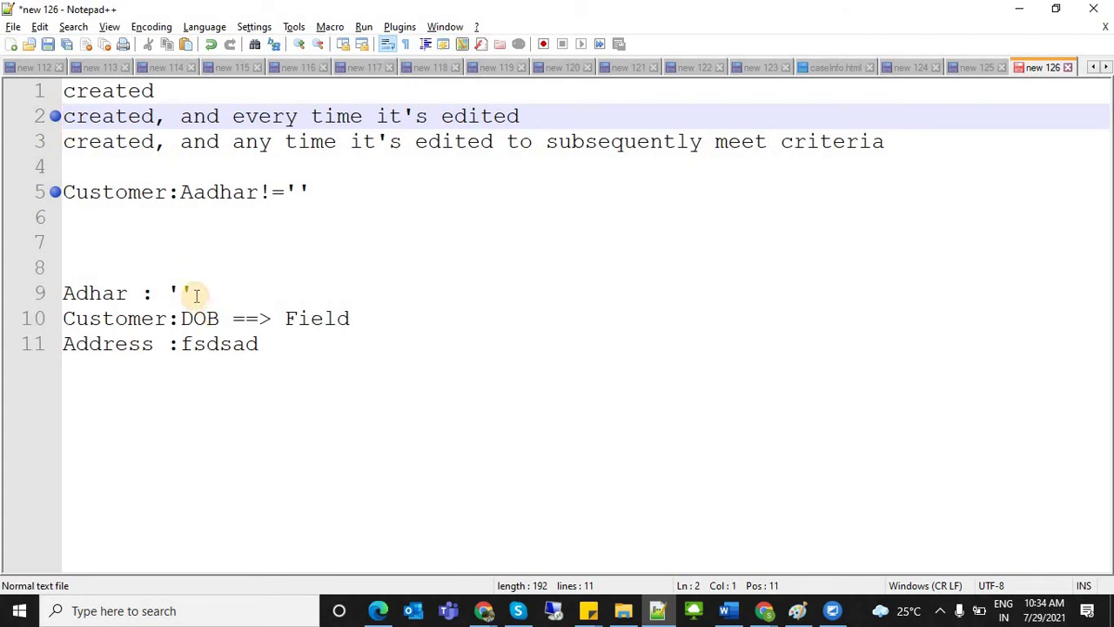
{"action": "left_click_drag", "start_coordinate": [195, 295], "coordinate": [61, 288]}
{"action": "left_click_drag", "start_coordinate": [214, 333], "coordinate": [63, 293]}
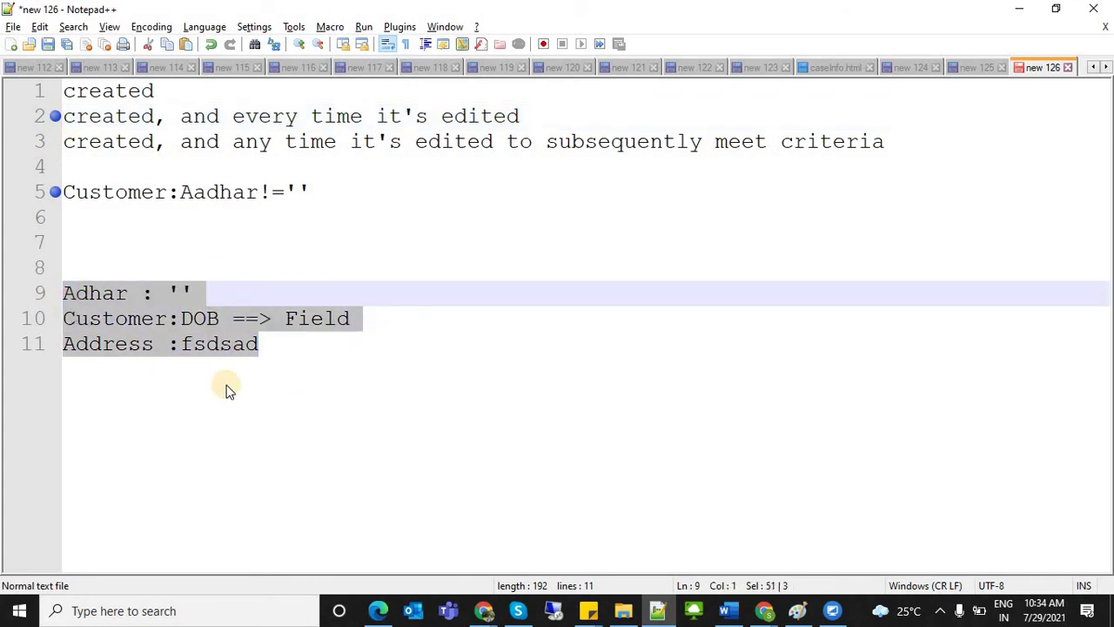
{"action": "left_click", "coordinate": [403, 415]}
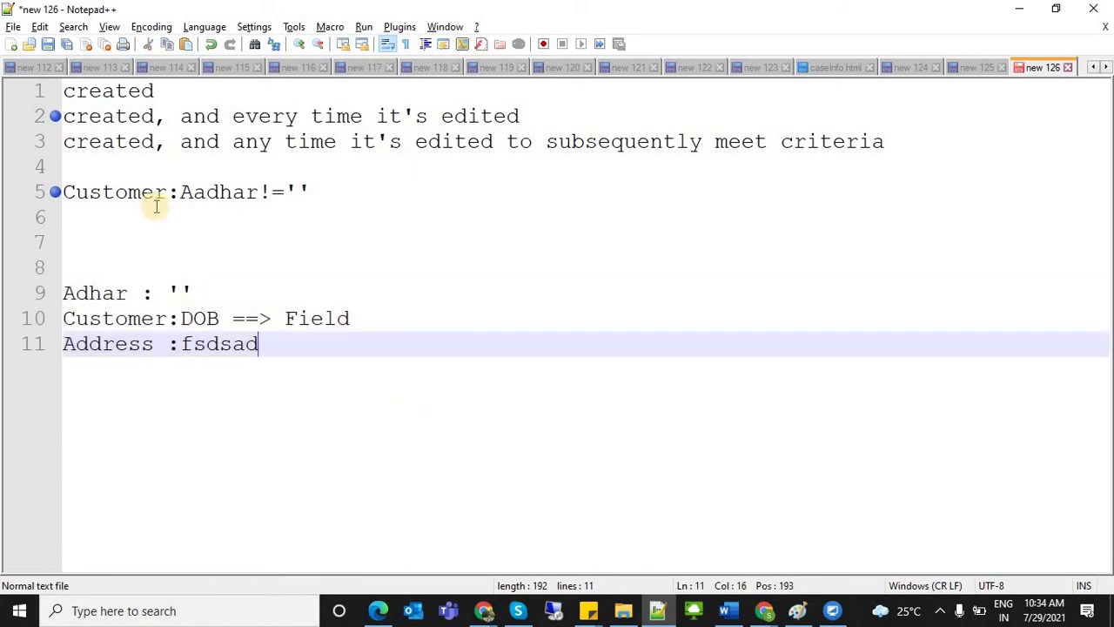
{"action": "left_click_drag", "start_coordinate": [168, 166], "coordinate": [63, 91]}
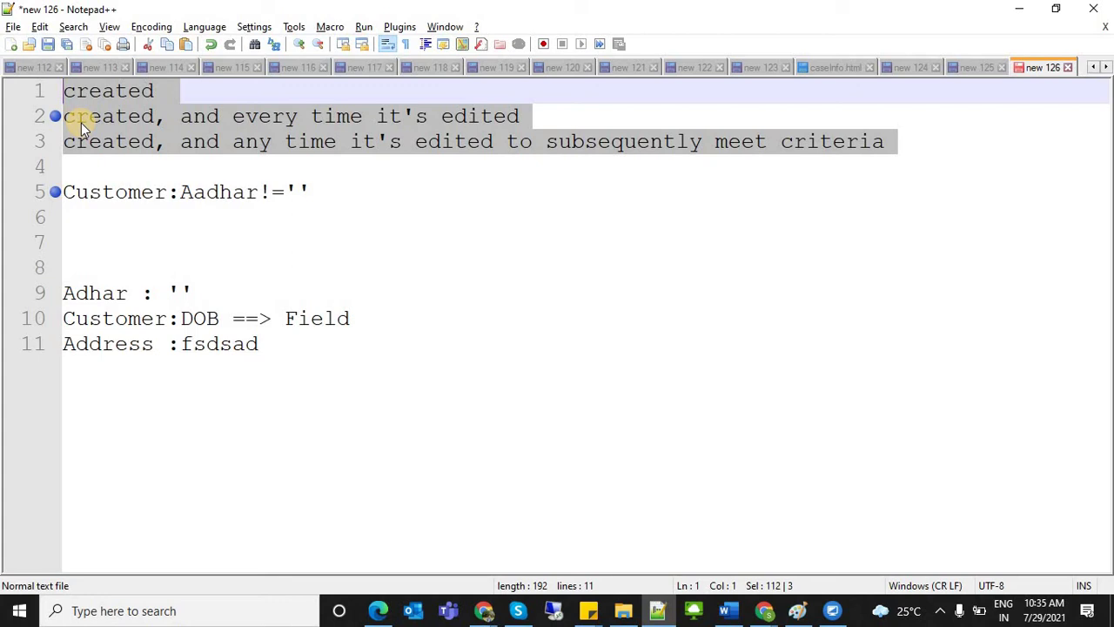
Step: Remove line 2's bookmark and bookmark line 3, keeping the condition line marked
{"action": "left_click", "coordinate": [191, 191]}
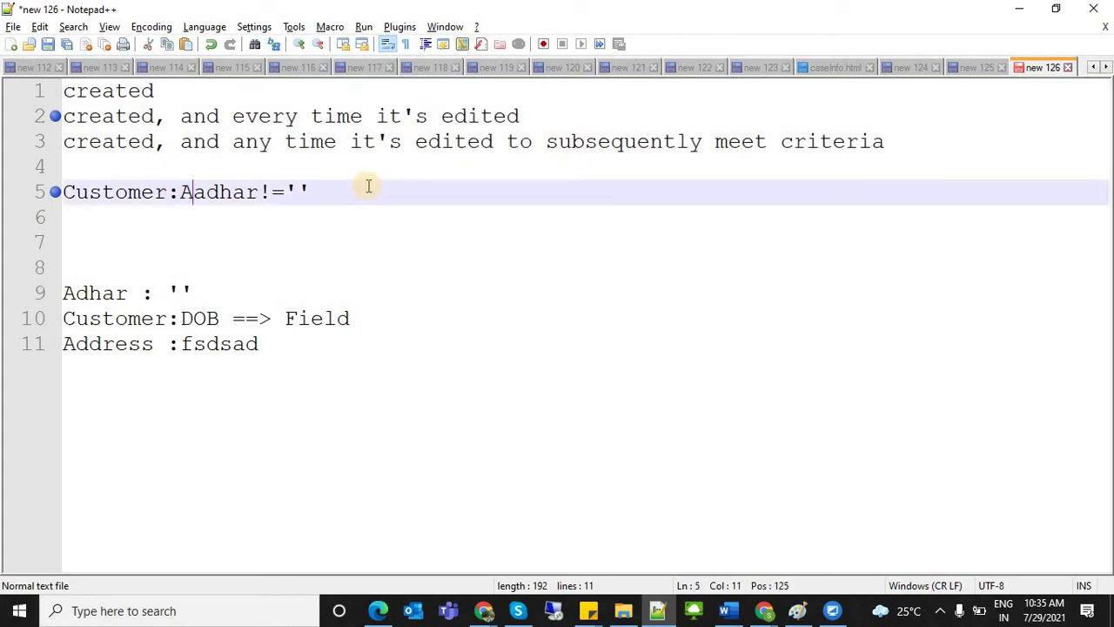
{"action": "left_click_drag", "start_coordinate": [310, 191], "coordinate": [42, 194]}
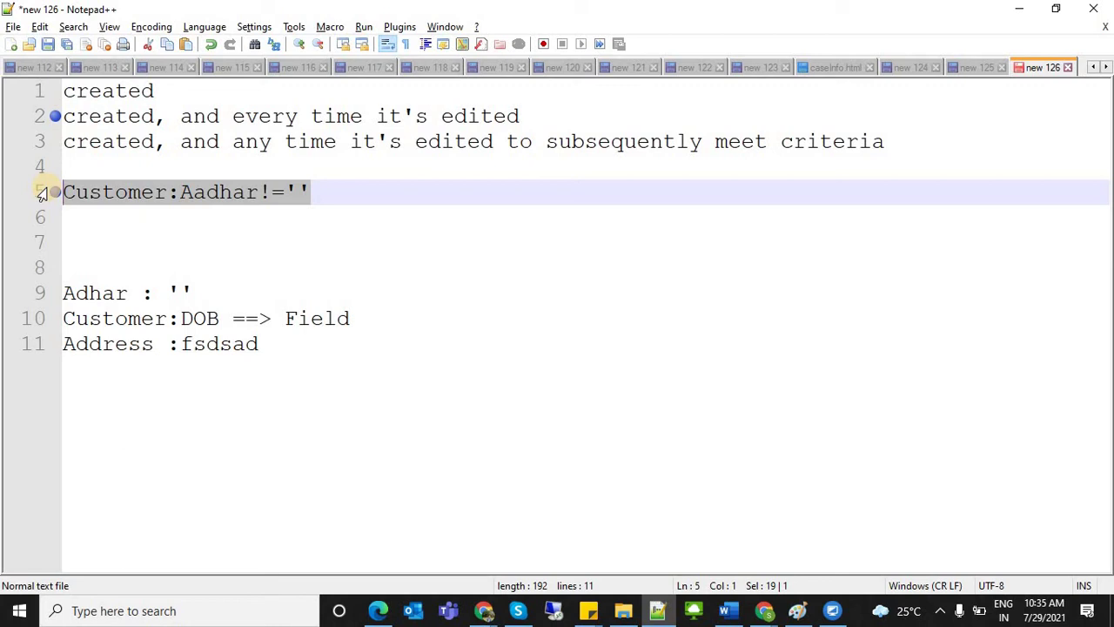
{"action": "left_click", "coordinate": [42, 193]}
{"action": "left_click", "coordinate": [48, 120]}
{"action": "left_click", "coordinate": [49, 143]}
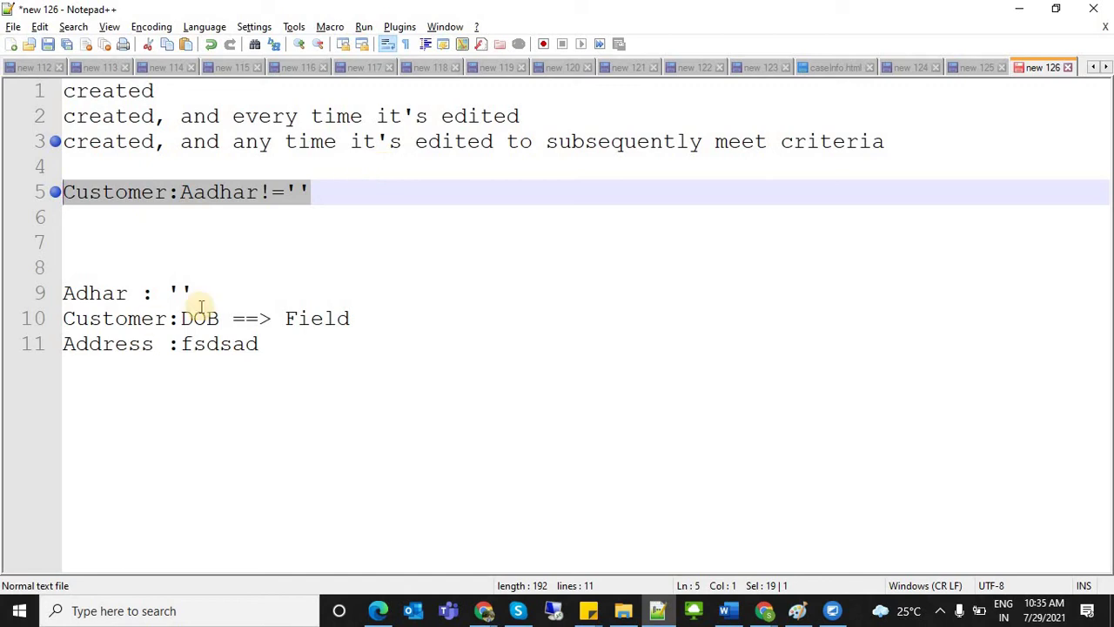
Step: Select the Adhar, DOB and Address lines and the word Adhar
{"action": "left_click_drag", "start_coordinate": [195, 300], "coordinate": [45, 298]}
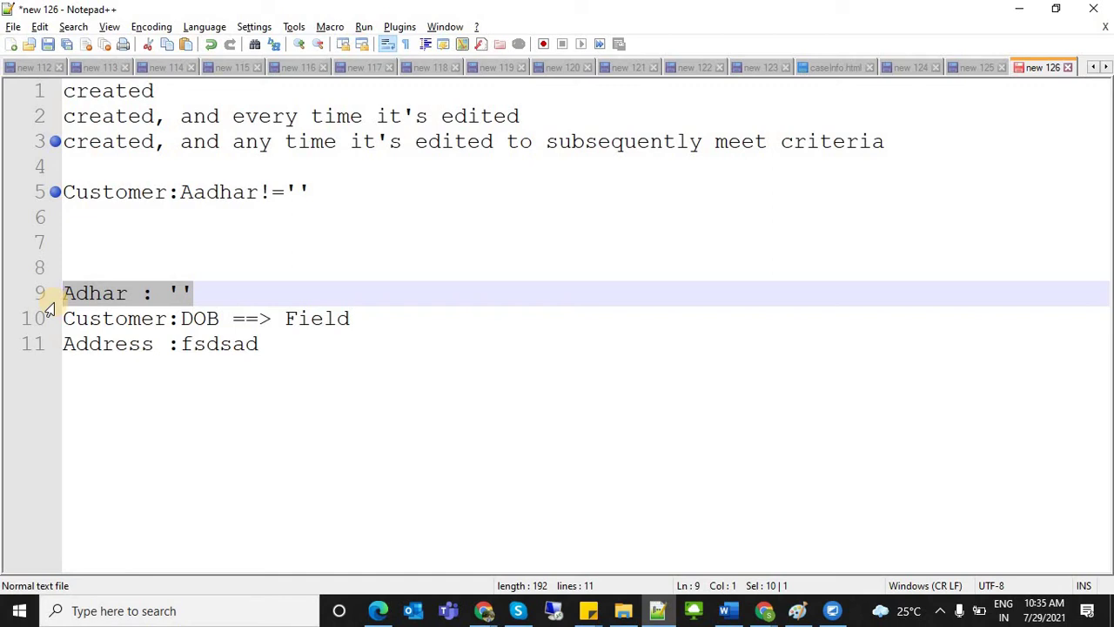
{"action": "left_click_drag", "start_coordinate": [318, 366], "coordinate": [73, 318]}
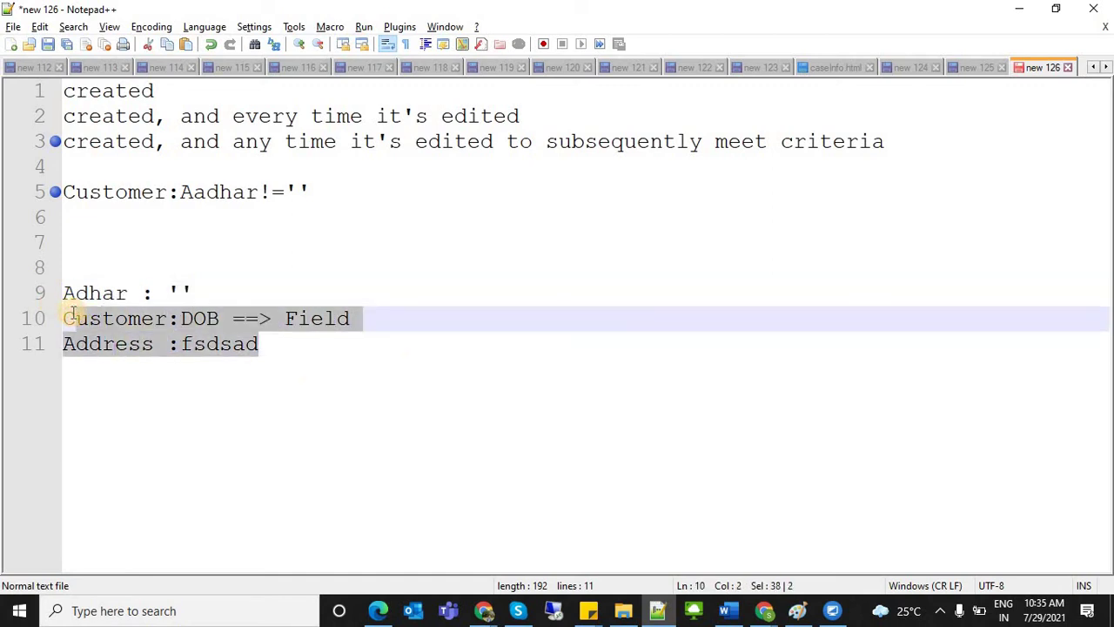
{"action": "double_click", "coordinate": [91, 293]}
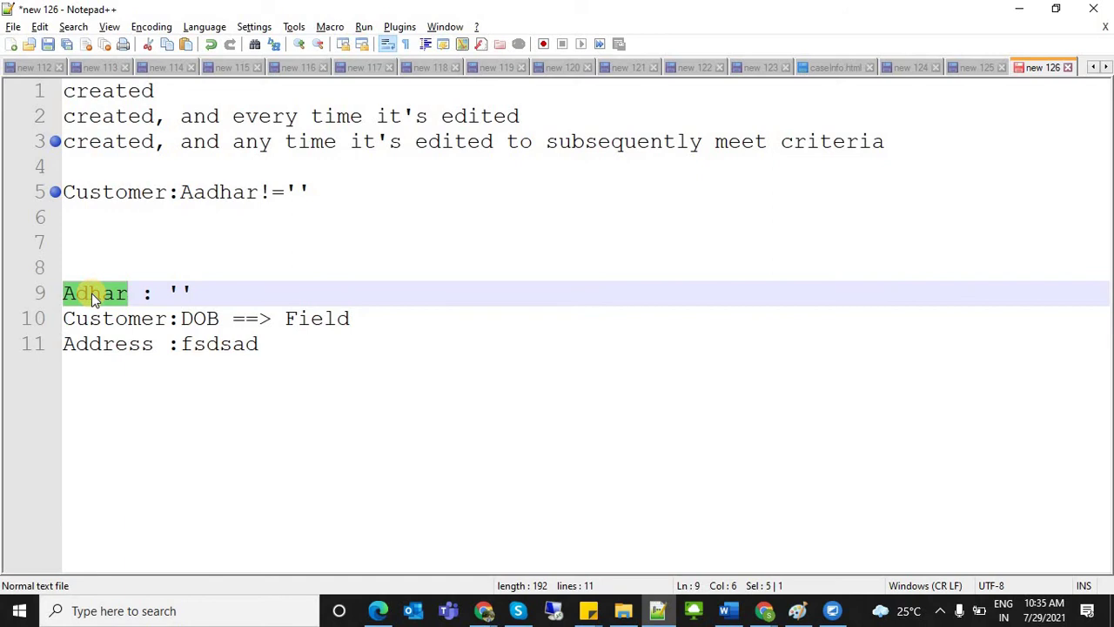
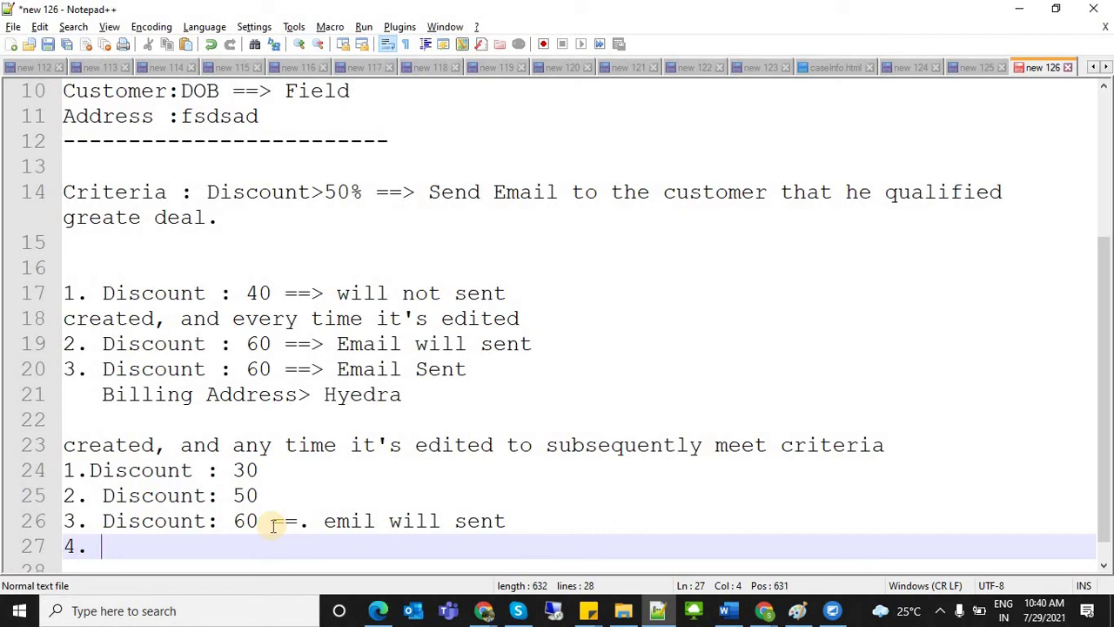
Step: Finish case 4 'Address ==> blr ==> Email will not sent' and type case 5 'Discount : 80 ==> Email wil not sent'
{"action": "type", "text": "Address"}
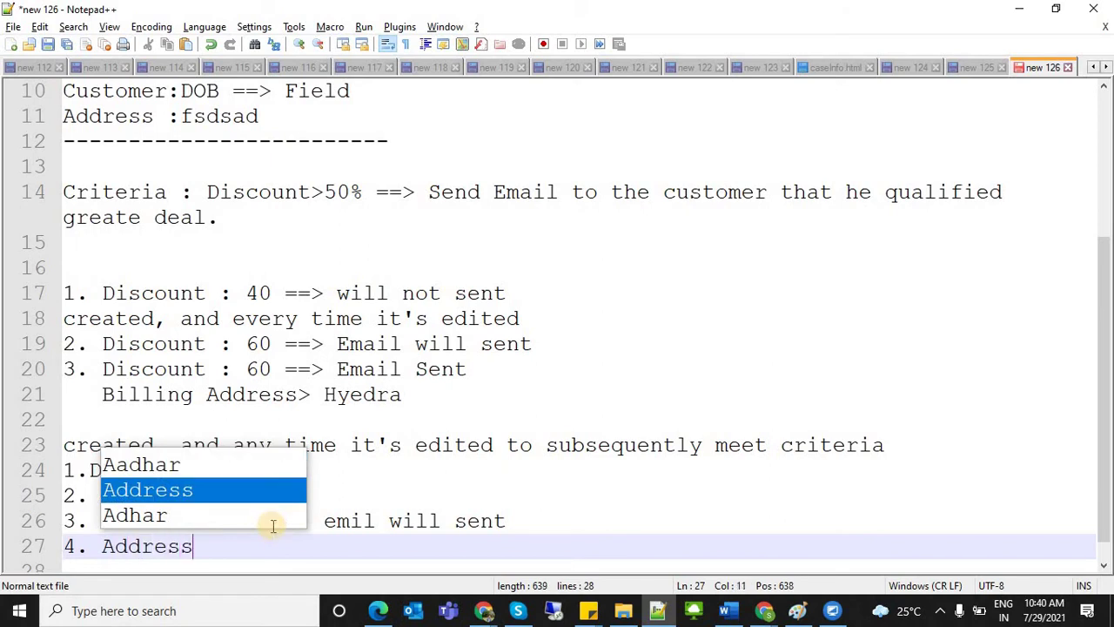
{"action": "type", "text": " ==> blr"}
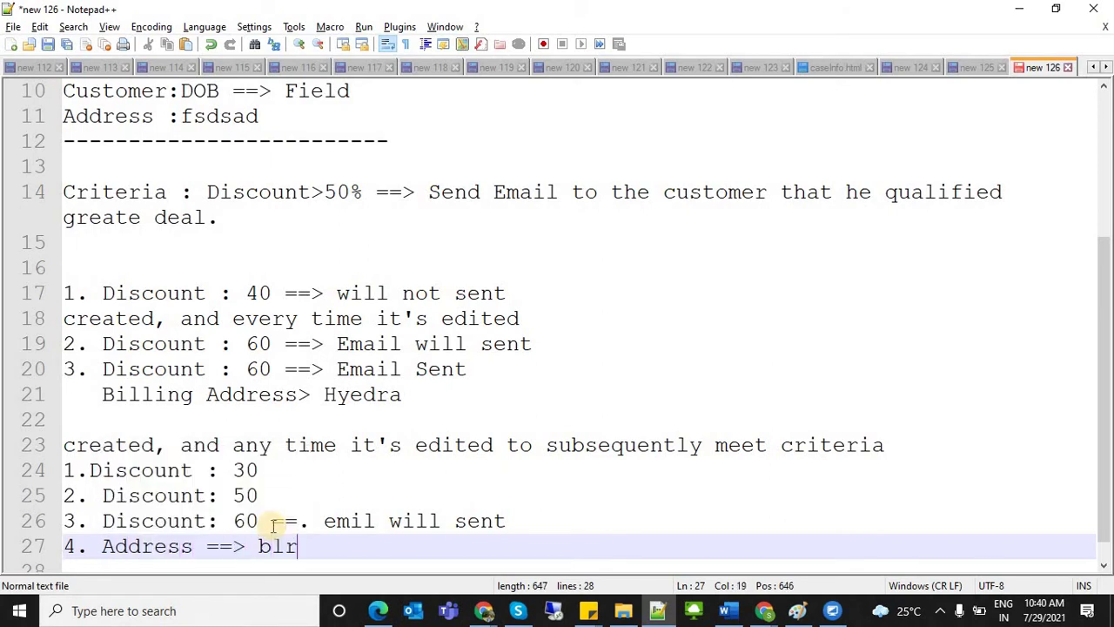
{"action": "type", "text": " ==> Email will not sent"}
{"action": "key", "text": "Return"}
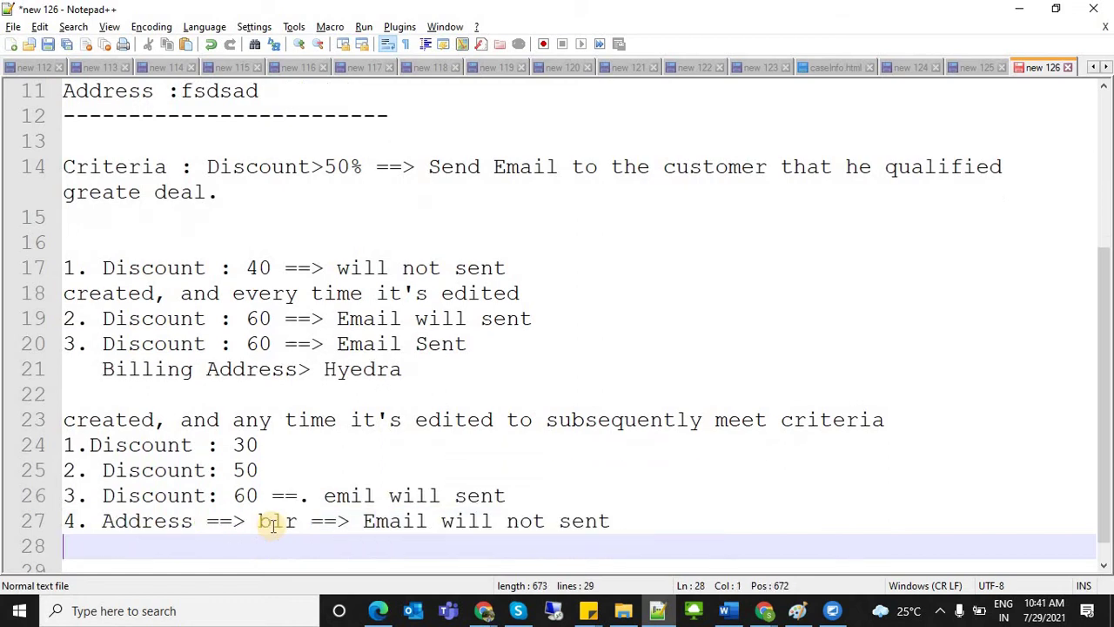
{"action": "type", "text": "5. Discoun"}
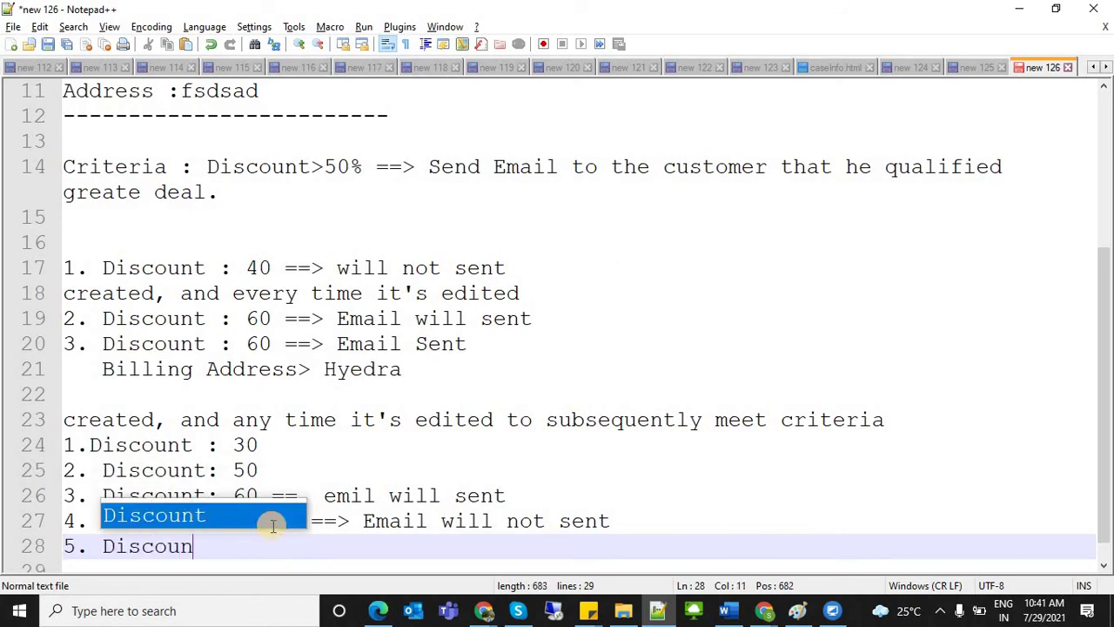
{"action": "type", "text": "t : 80"}
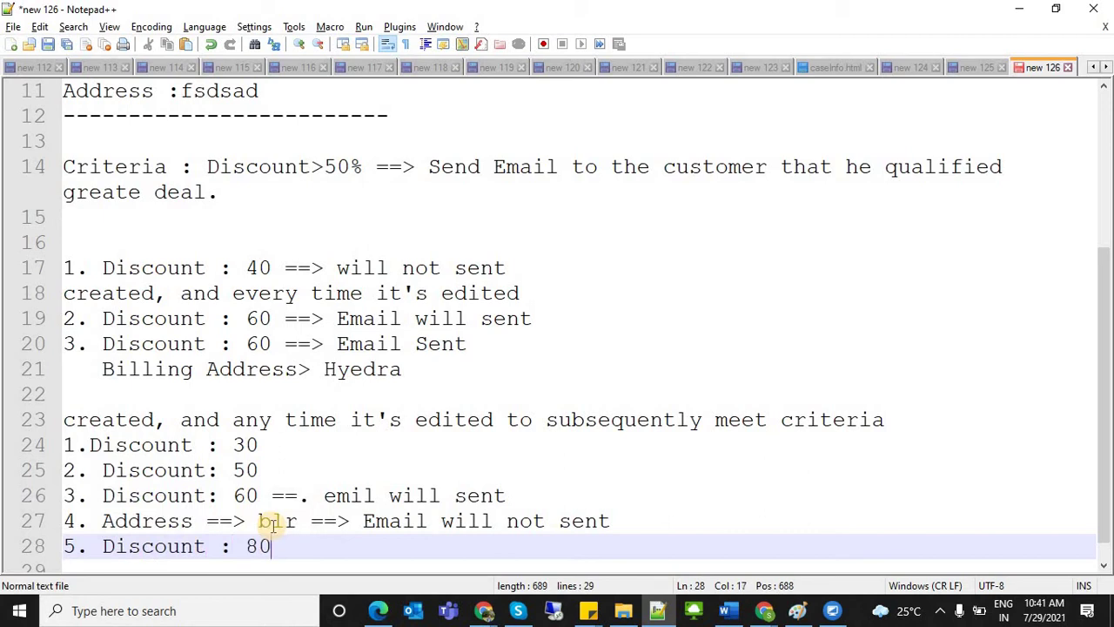
{"action": "type", "text": " =="}
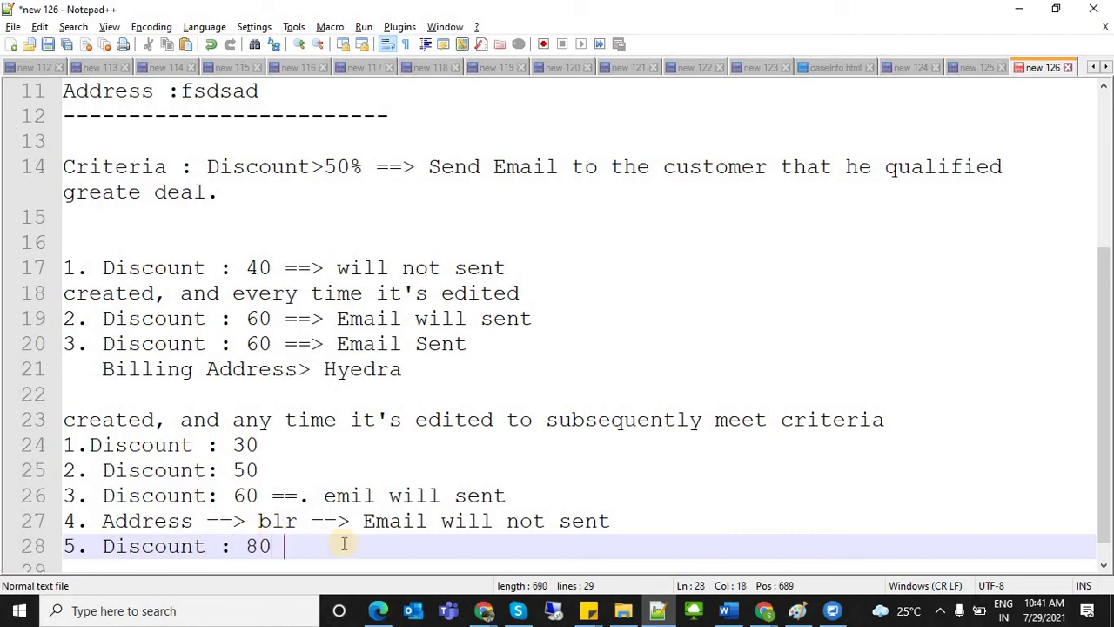
{"action": "type", "text": "> E"}
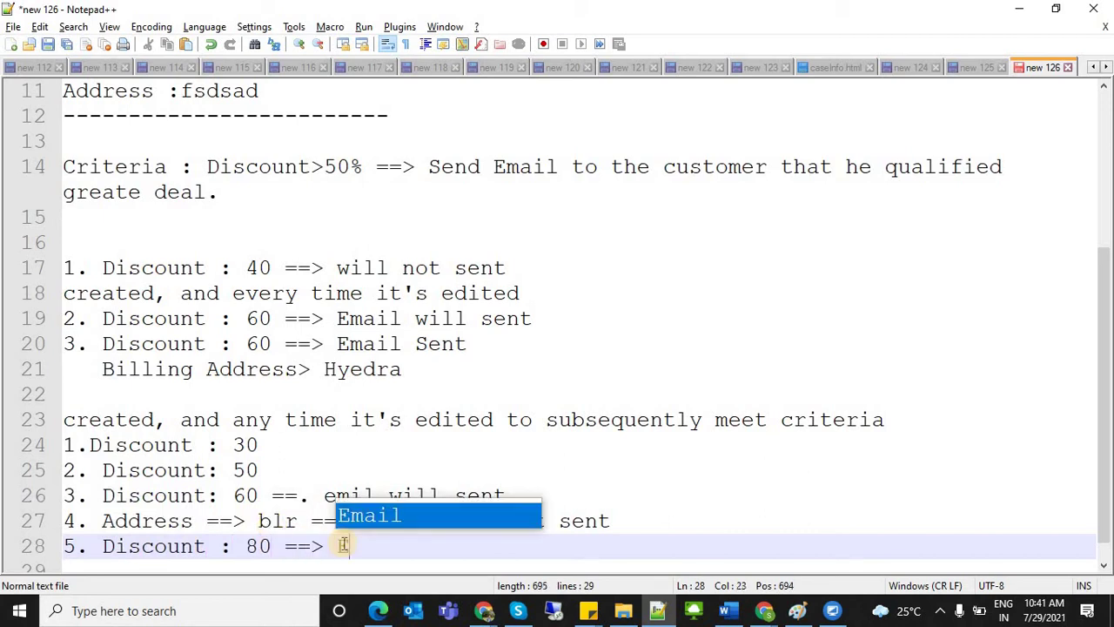
{"action": "type", "text": "mail wil not"}
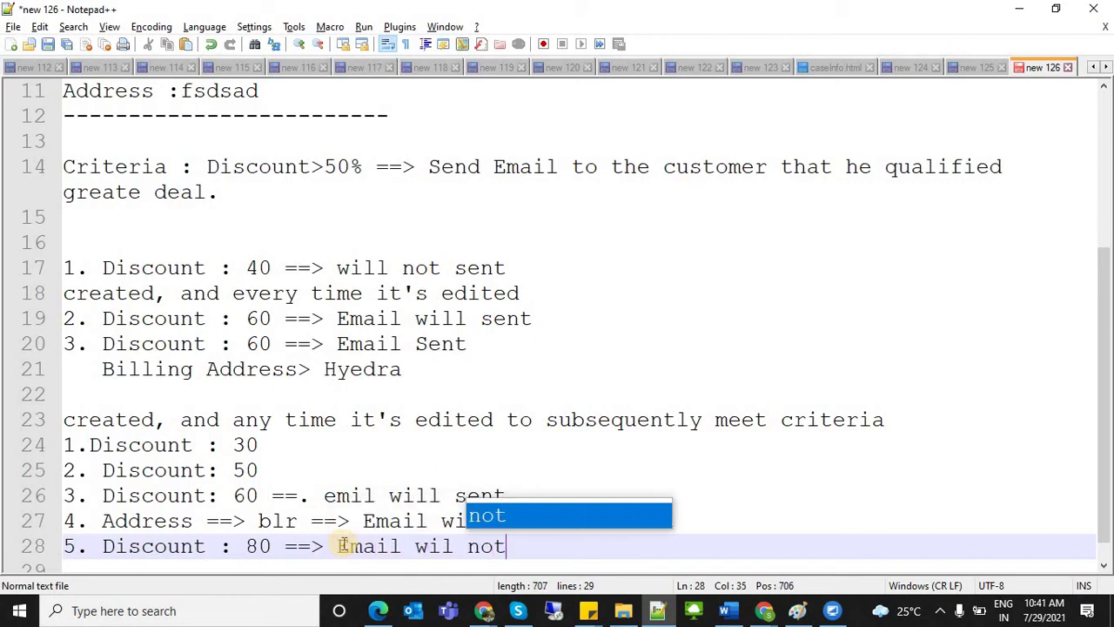
{"action": "type", "text": " sent"}
Step: Start case 6 on a new line as 'Discountt : 60 ==>'
{"action": "left_click_drag", "start_coordinate": [271, 545], "coordinate": [81, 544]}
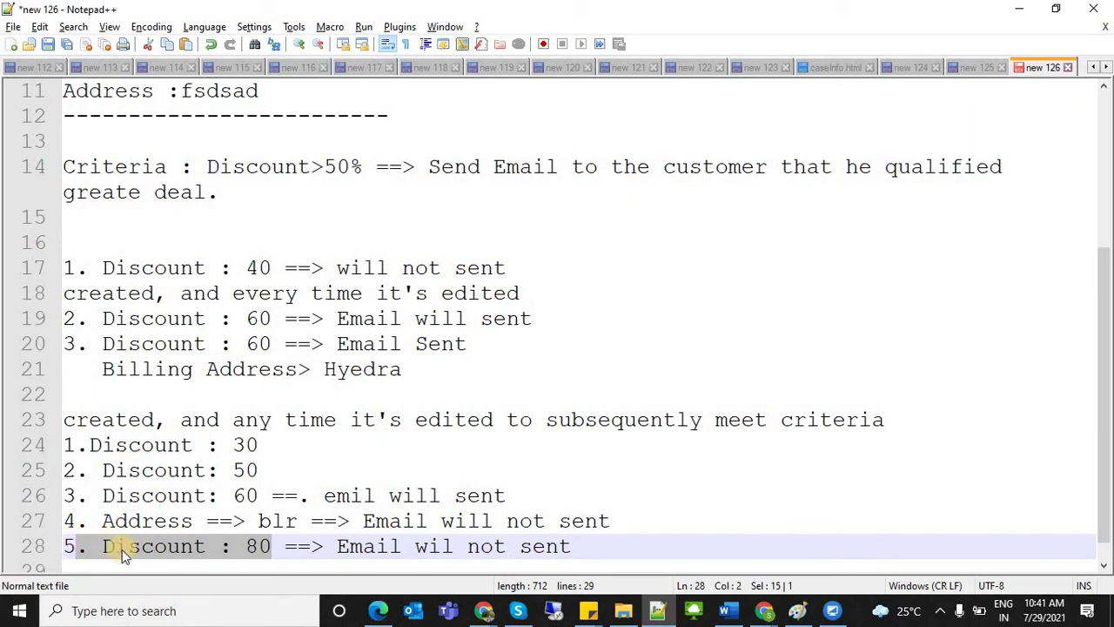
{"action": "left_click", "coordinate": [619, 554]}
{"action": "key", "text": "Return"}
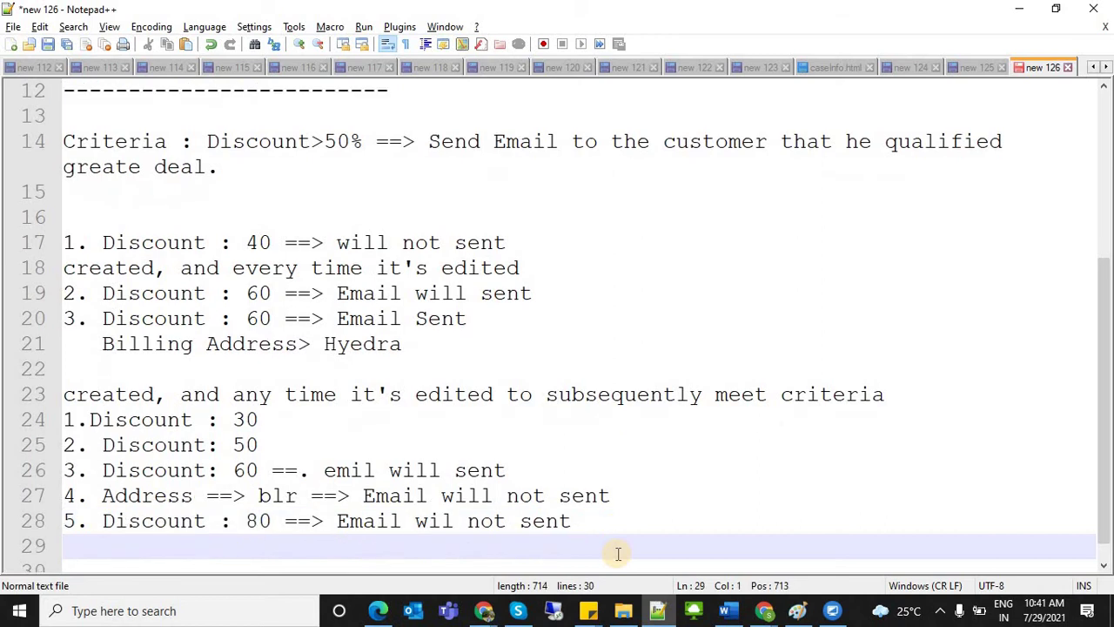
{"action": "type", "text": "6. d"}
{"action": "key", "text": "BackSpace"}
{"action": "type", "text": "Dd"}
{"action": "key", "text": "BackSpace"}
{"action": "type", "text": "iscountt : 60"}
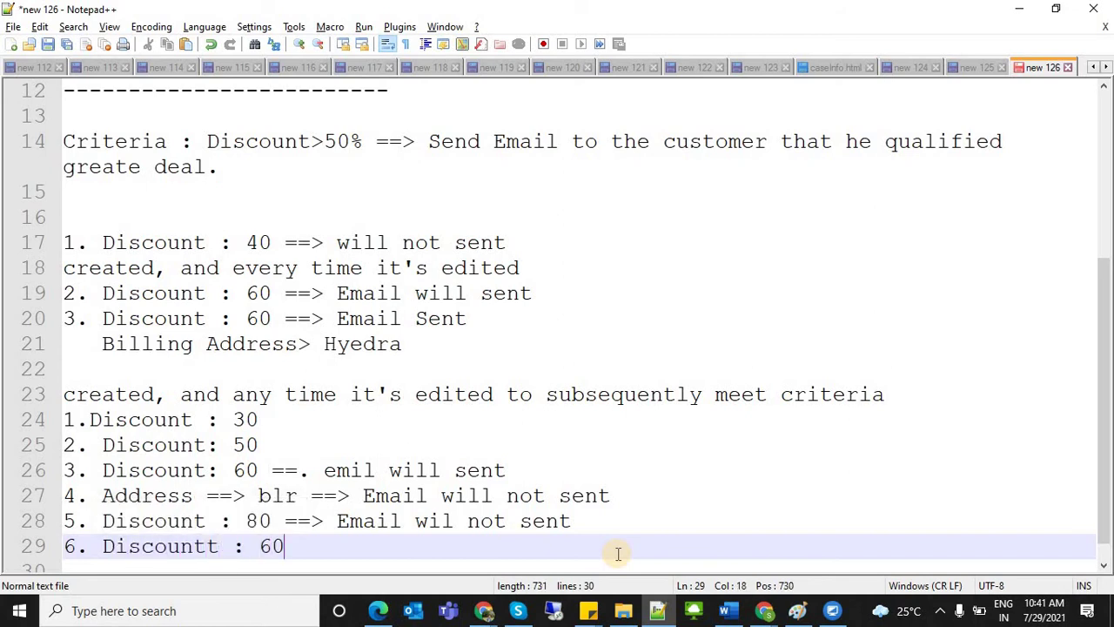
{"action": "type", "text": " ==>"}
Step: Compare the discount values on lines 25–29, then complete case 6 with 'Email will not sent'
{"action": "double_click", "coordinate": [245, 444]}
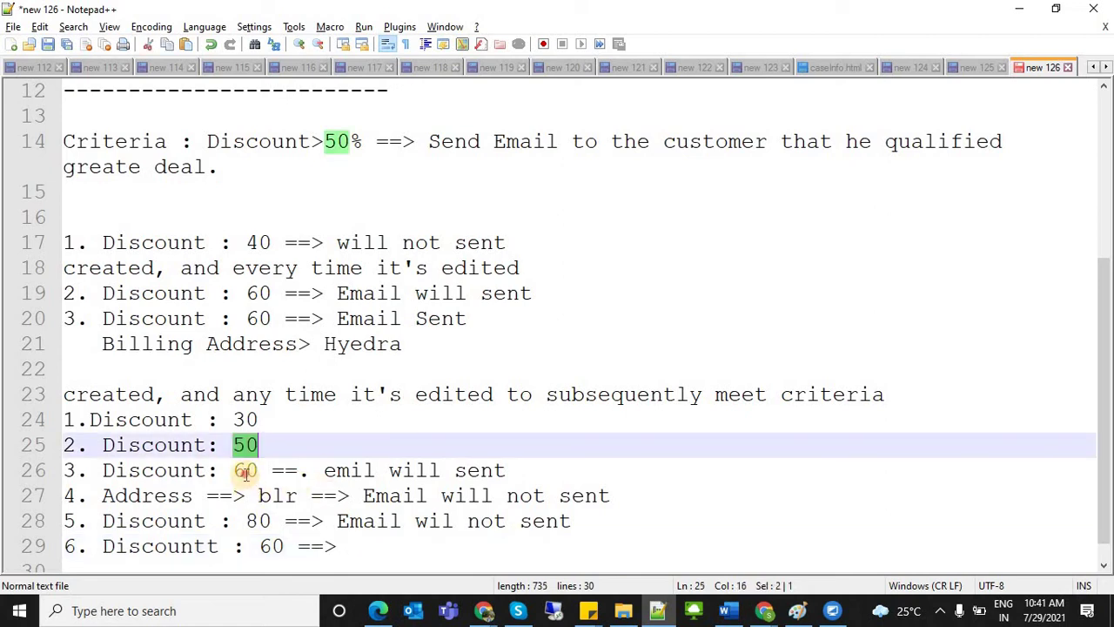
{"action": "double_click", "coordinate": [245, 474]}
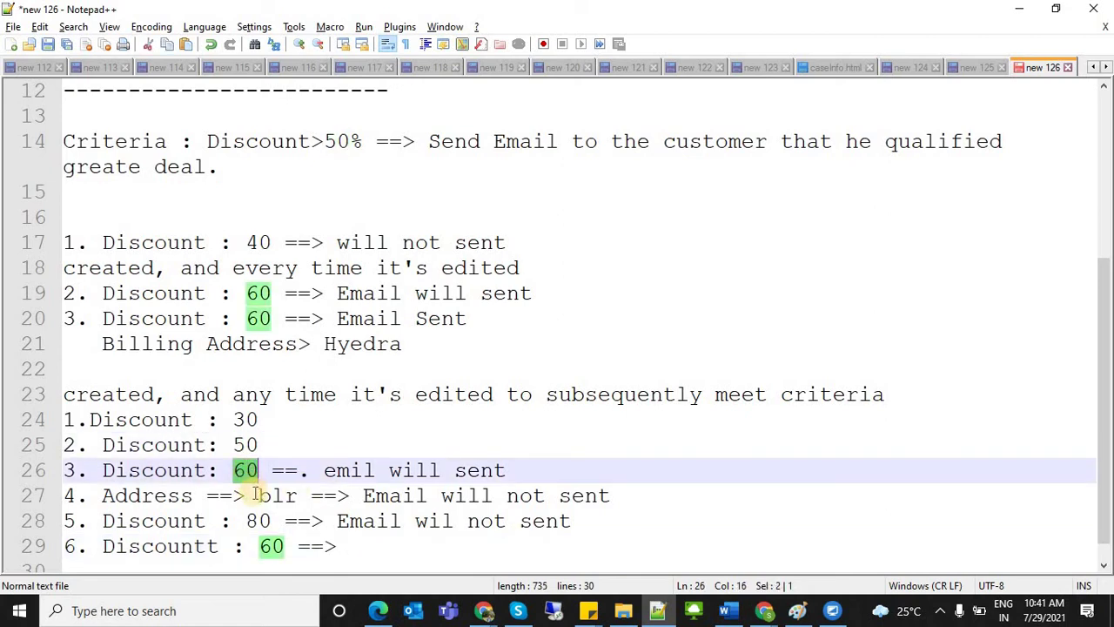
{"action": "double_click", "coordinate": [245, 444]}
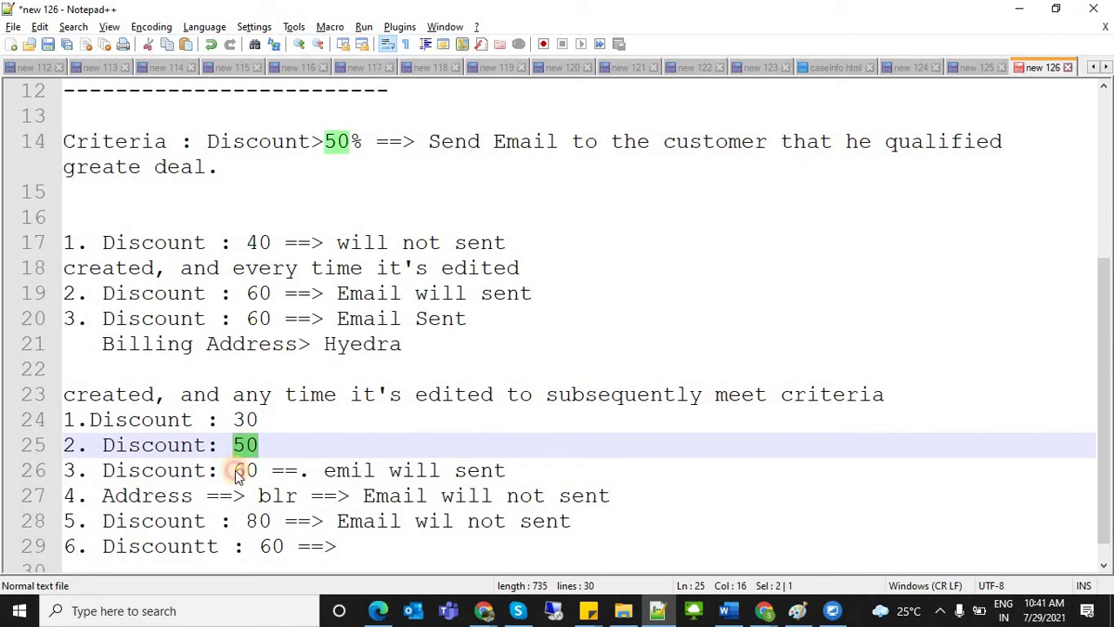
{"action": "double_click", "coordinate": [241, 473]}
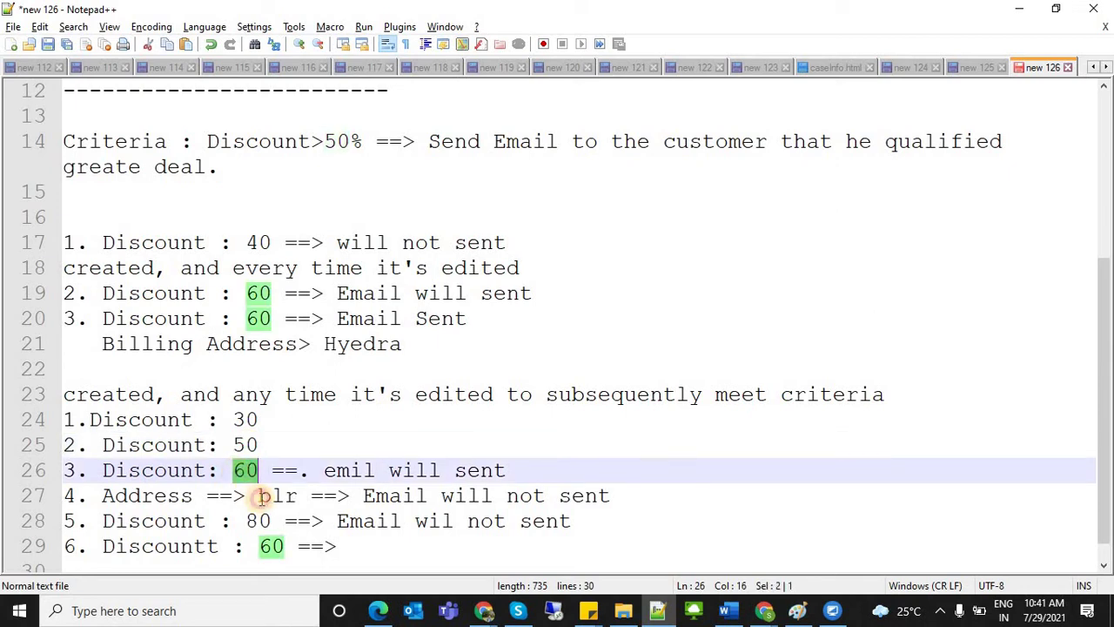
{"action": "left_click", "coordinate": [258, 495]}
{"action": "double_click", "coordinate": [259, 521]}
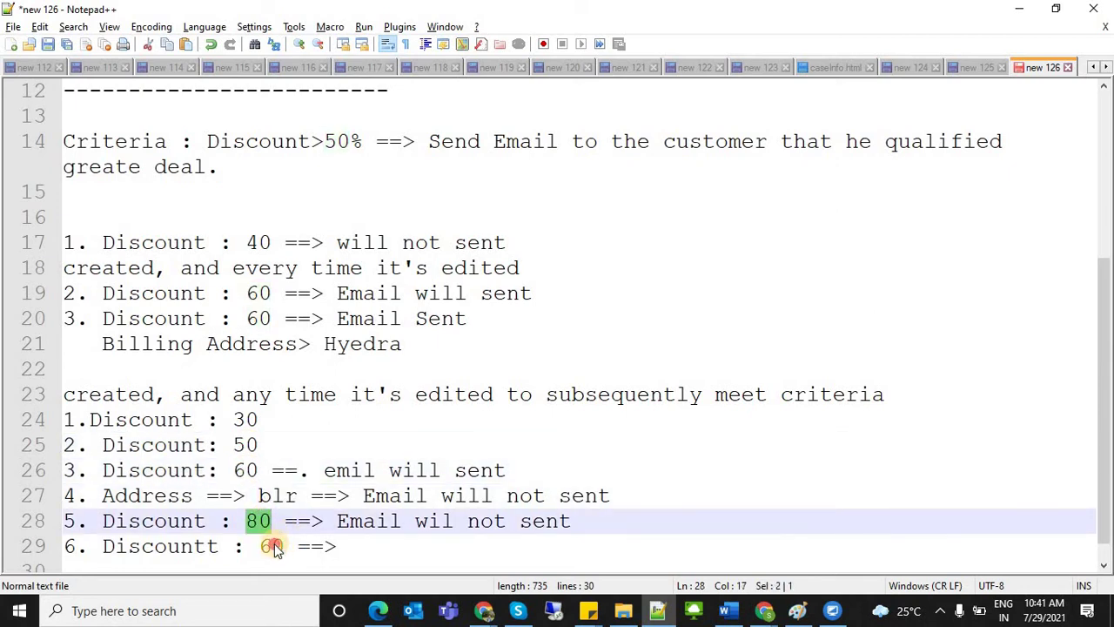
{"action": "double_click", "coordinate": [270, 545]}
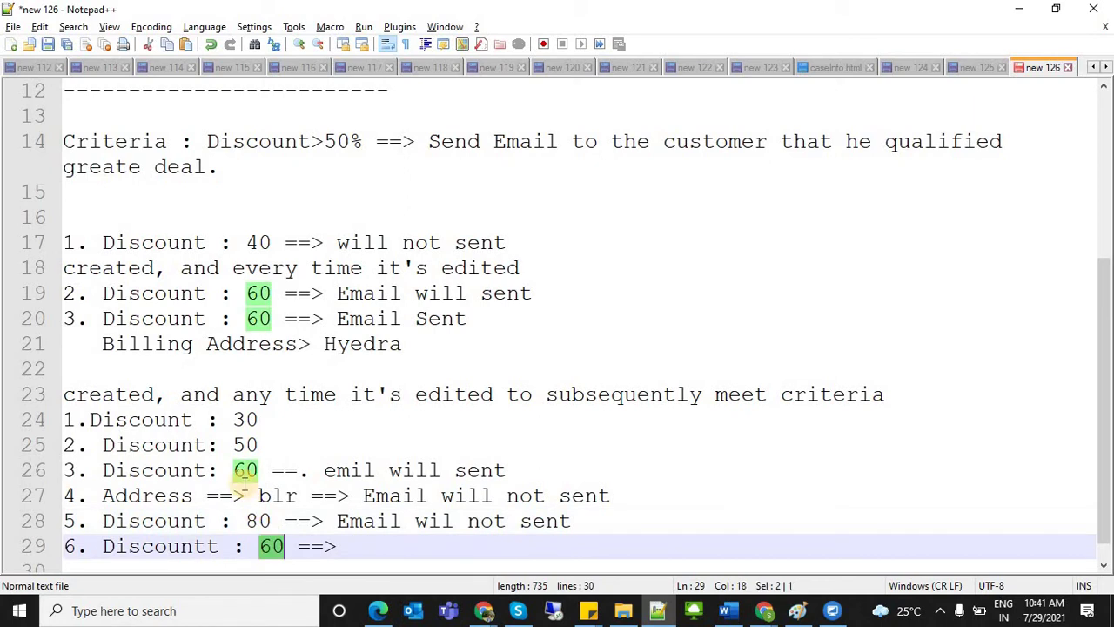
{"action": "left_click", "coordinate": [269, 546]}
{"action": "double_click", "coordinate": [270, 545]}
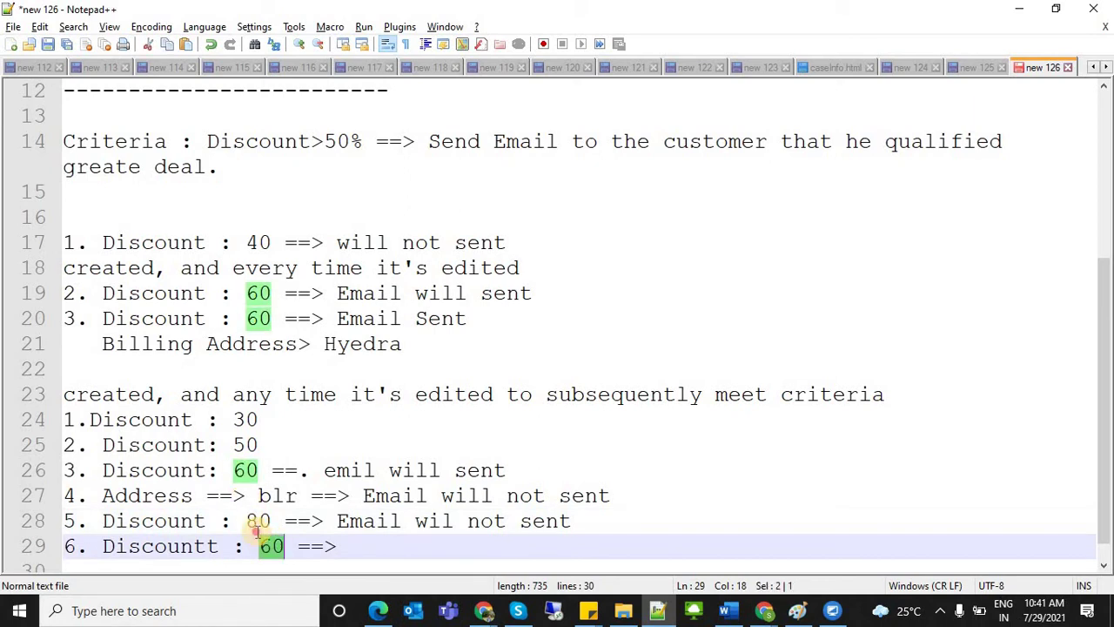
{"action": "double_click", "coordinate": [259, 521]}
{"action": "left_click", "coordinate": [336, 564]}
{"action": "left_click", "coordinate": [349, 516]}
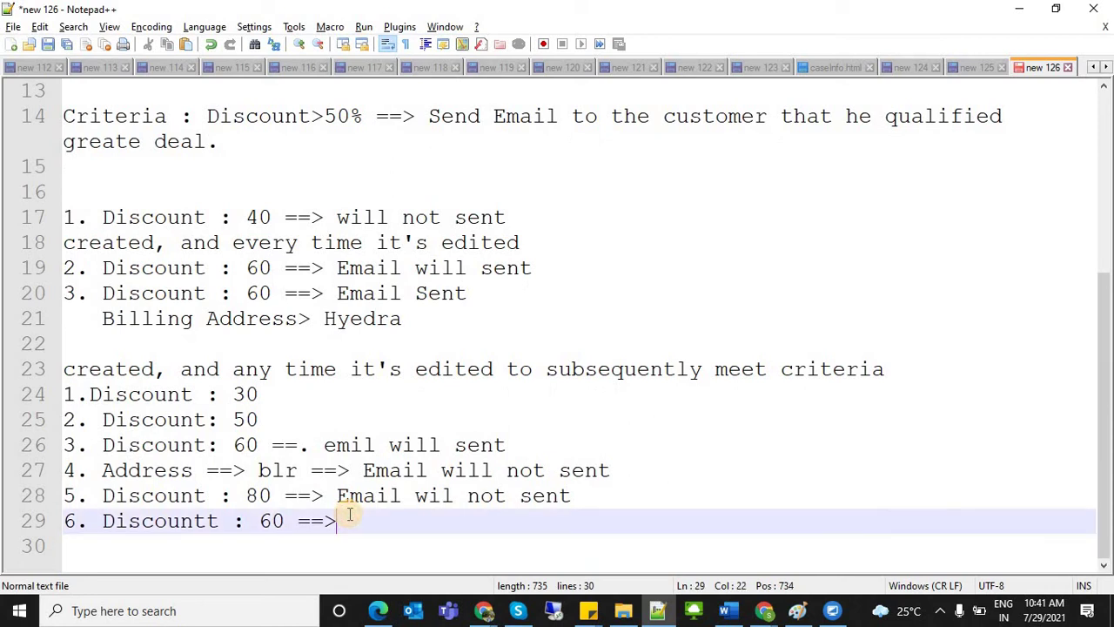
{"action": "type", "text": "Email will "}
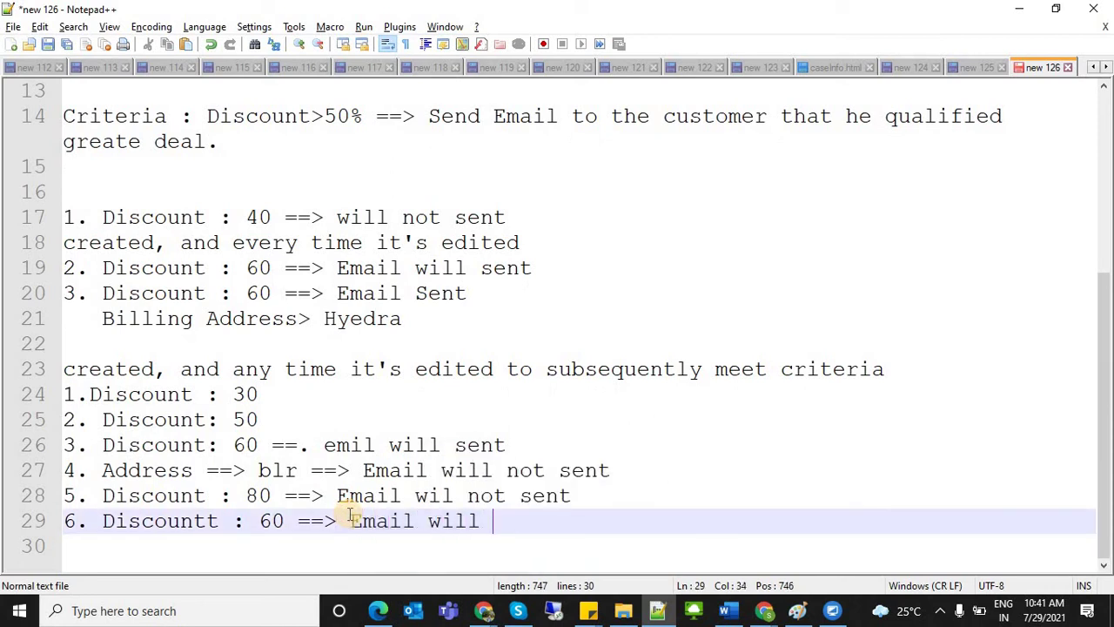
{"action": "type", "text": "not sent"}
{"action": "key", "text": "Return"}
{"action": "key", "text": "Return"}
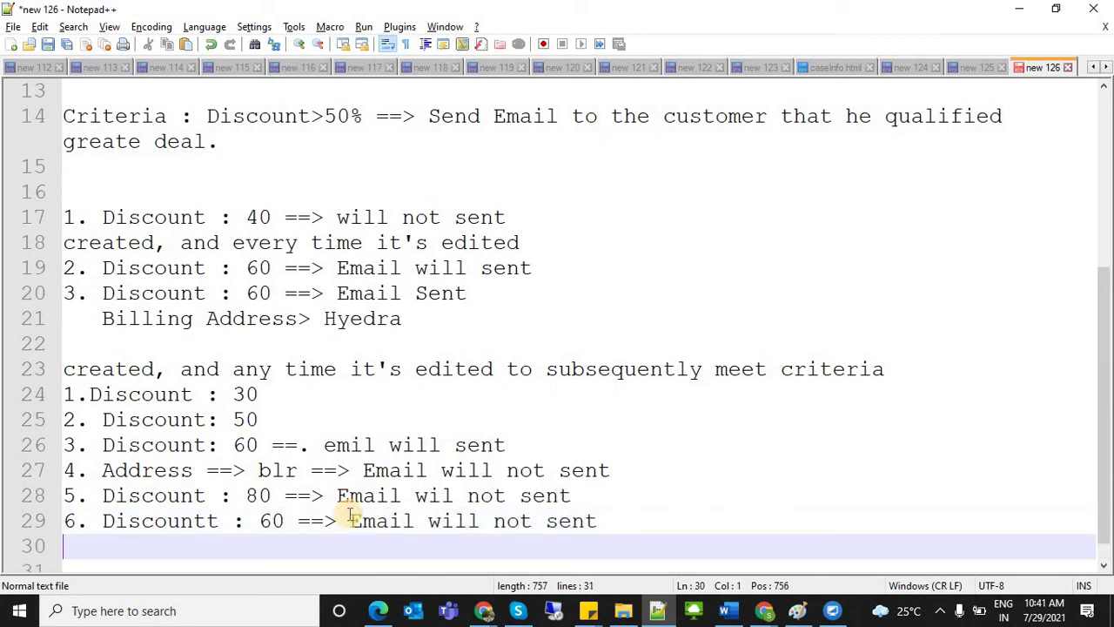
Step: Type case 7 as 'Discount : 40 ==>' and correct 'Discountt' to 'Discount' on line 29
{"action": "type", "text": "7."}
{"action": "type", "text": "Dis"}
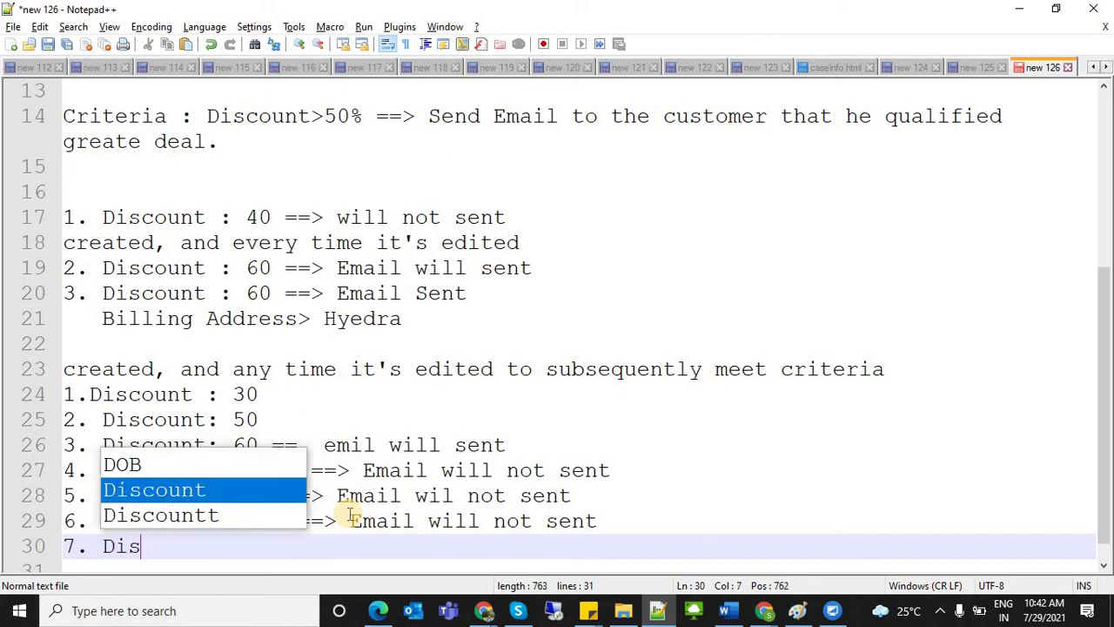
{"action": "key", "text": "Return"}
{"action": "type", "text": ": "}
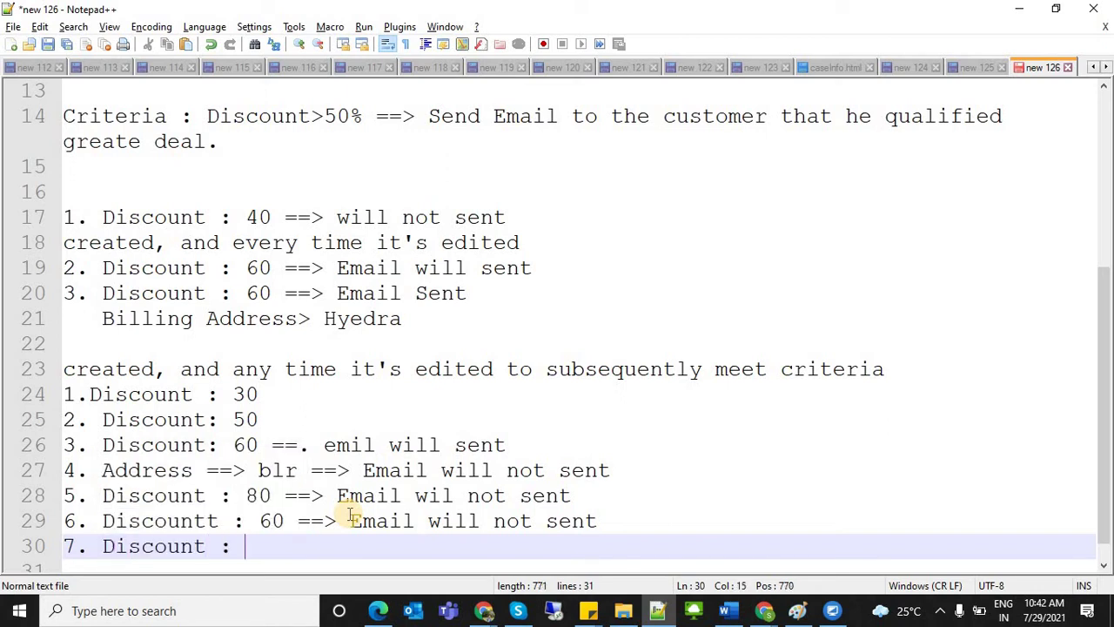
{"action": "type", "text": "40 ==>"}
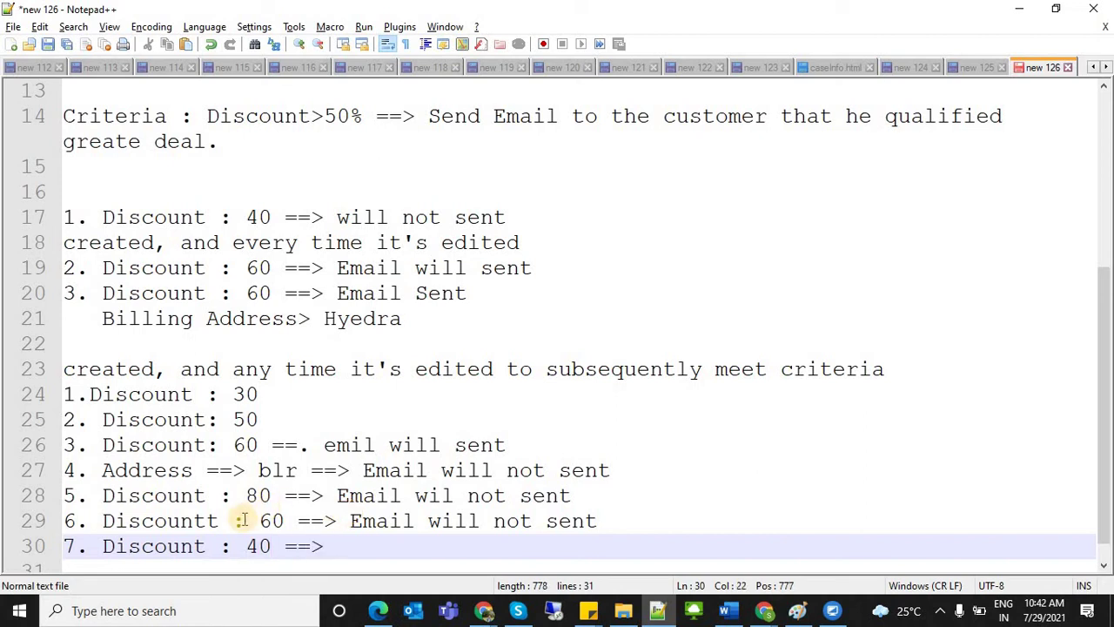
{"action": "left_click", "coordinate": [233, 519]}
{"action": "key", "text": "BackSpace"}
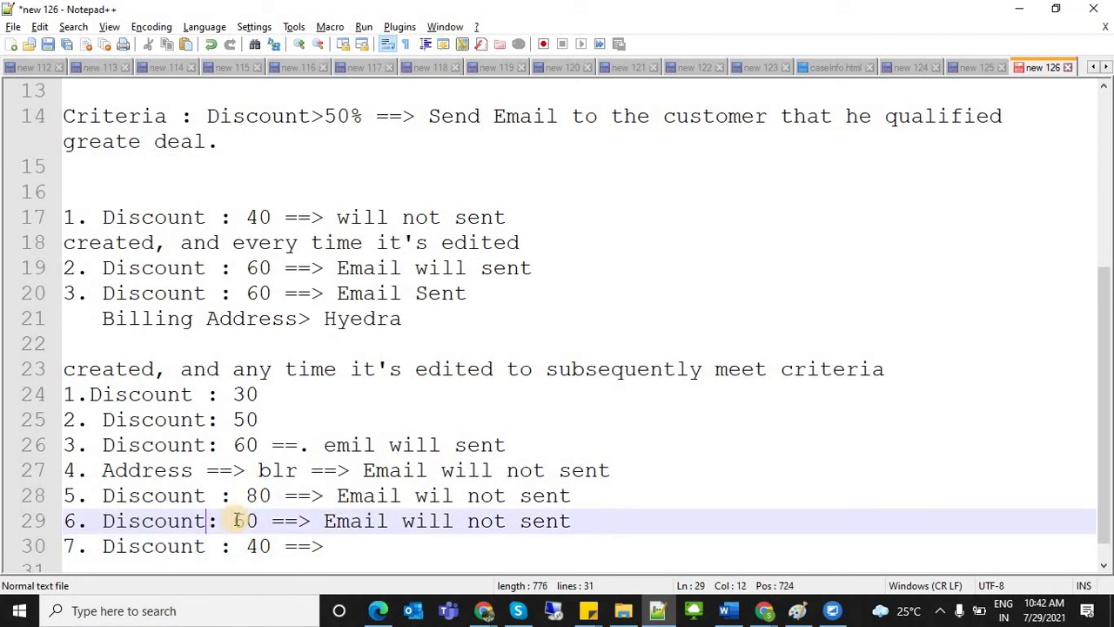
Step: Finish case 7 with 'Email will not sent' and begin case 8 as 'Discount :'
{"action": "left_click", "coordinate": [337, 544]}
{"action": "type", "text": "Email will"}
{"action": "key", "text": "BackSpace"}
{"action": "type", "text": "l not sent"}
{"action": "key", "text": "Return"}
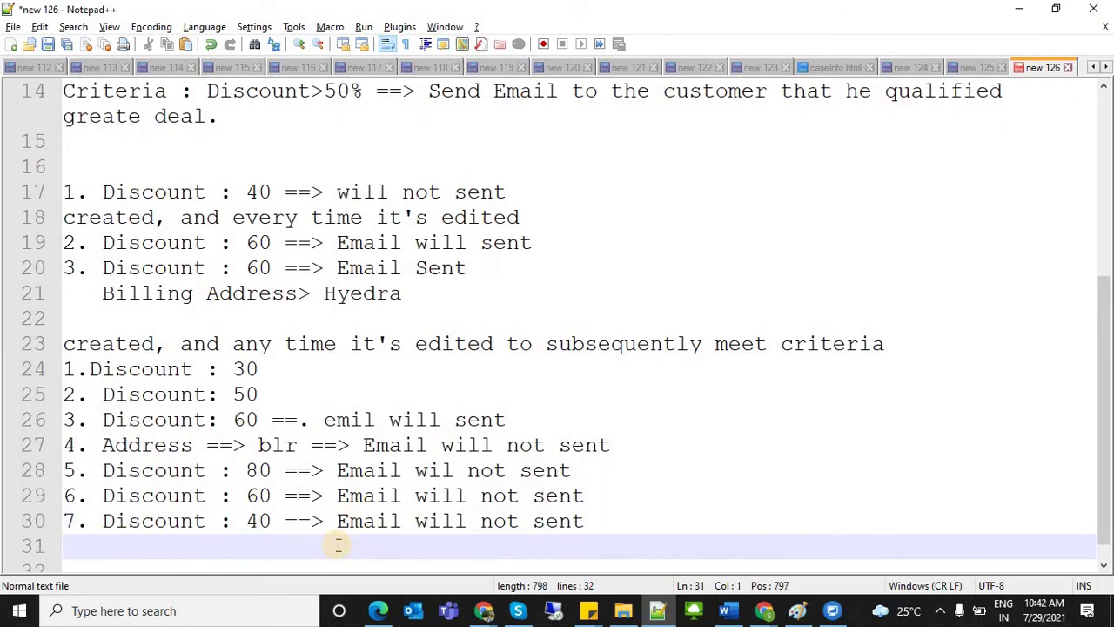
{"action": "type", "text": "8. di"}
{"action": "key", "text": "BackSpace"}
{"action": "key", "text": "BackSpace"}
{"action": "type", "text": "Discount :"}
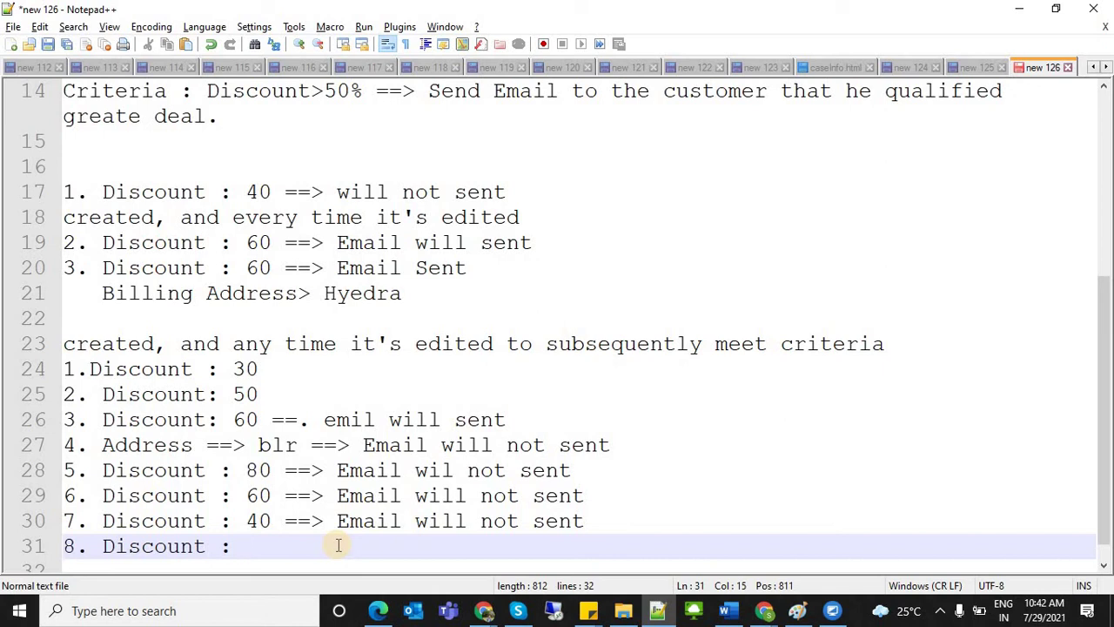
Step: Complete case 8 with '==> Sent now.' and highlight every occurrence of Discount
{"action": "double_click", "coordinate": [257, 520]}
{"action": "left_click", "coordinate": [247, 541]}
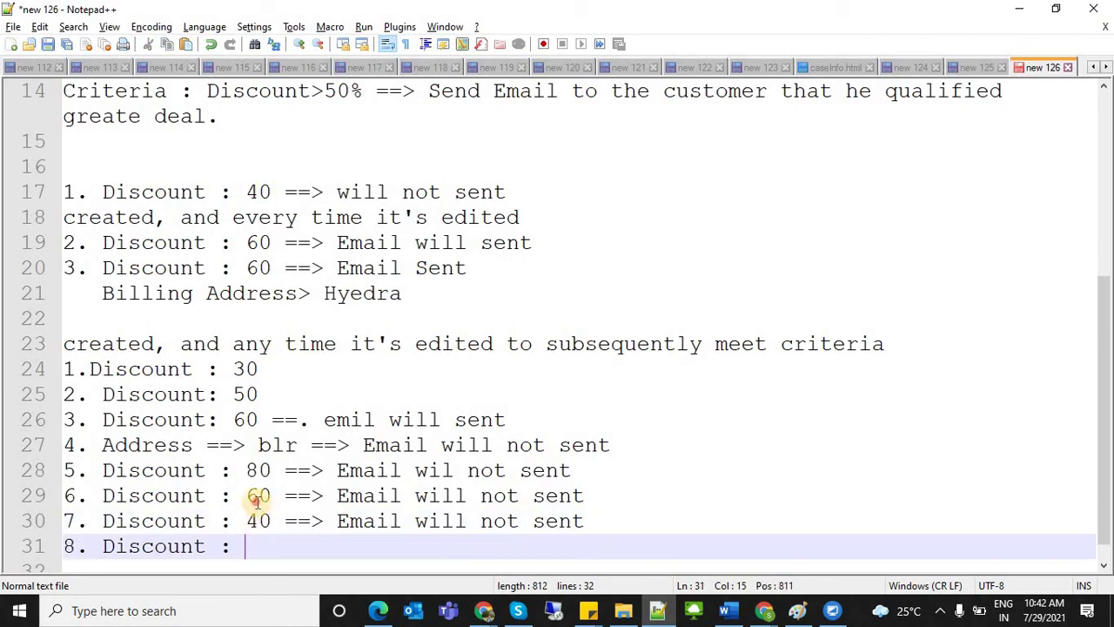
{"action": "double_click", "coordinate": [257, 495]}
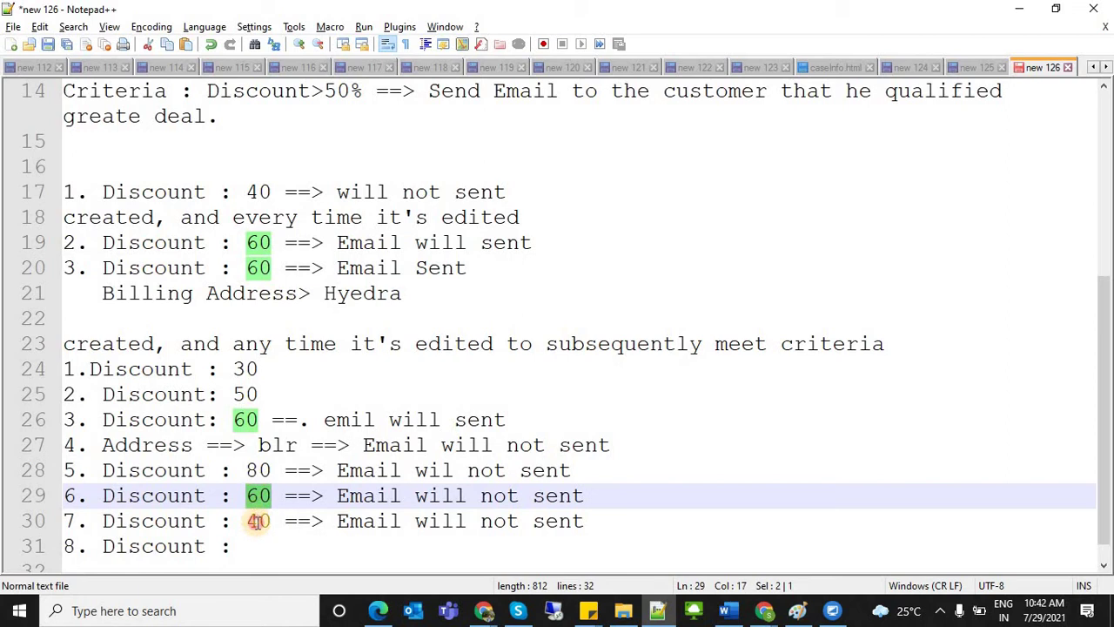
{"action": "double_click", "coordinate": [258, 520]}
{"action": "left_click", "coordinate": [251, 541]}
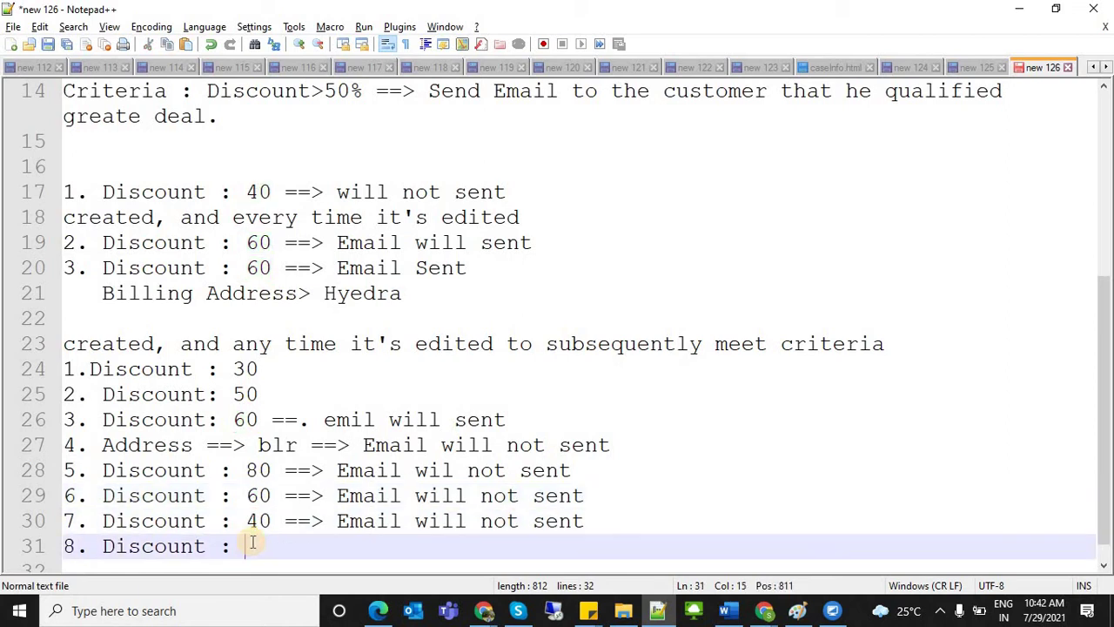
{"action": "type", "text": "35"}
{"action": "type", "text": " ==> Sent"}
{"action": "type", "text": " now."}
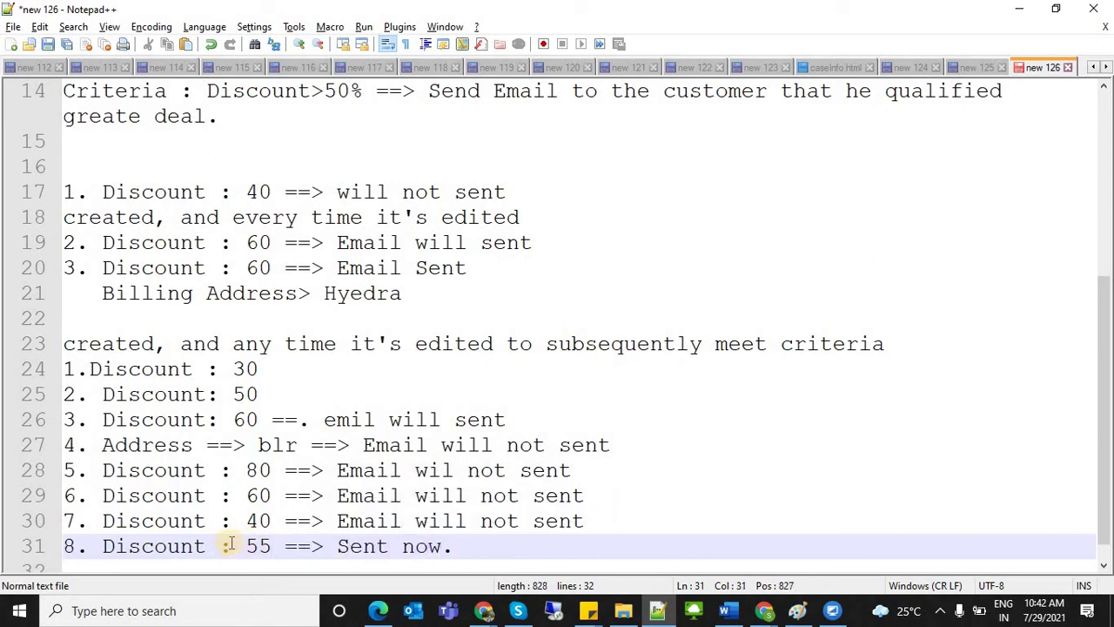
{"action": "left_click", "coordinate": [178, 545]}
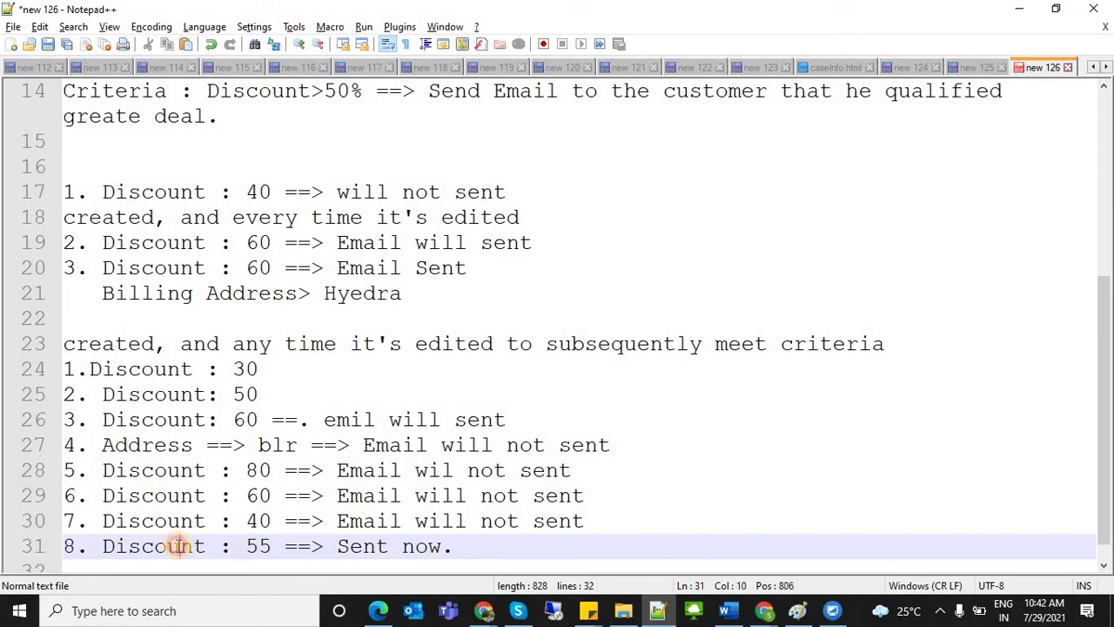
{"action": "double_click", "coordinate": [179, 545]}
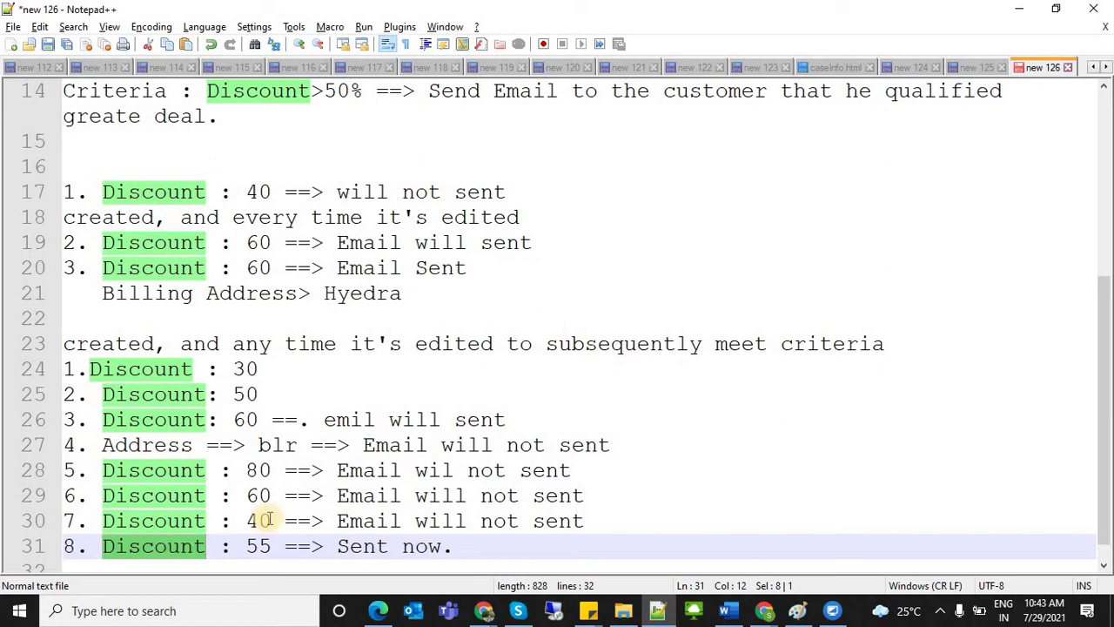
{"action": "left_click", "coordinate": [424, 445]}
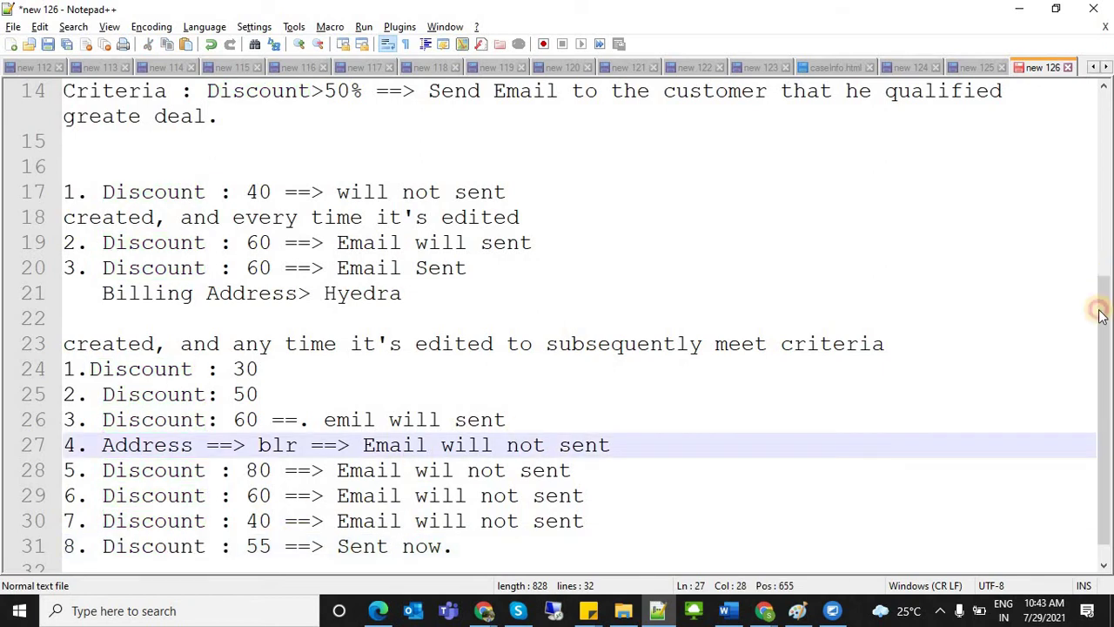
{"action": "left_click_drag", "start_coordinate": [1105, 352], "coordinate": [1105, 370]}
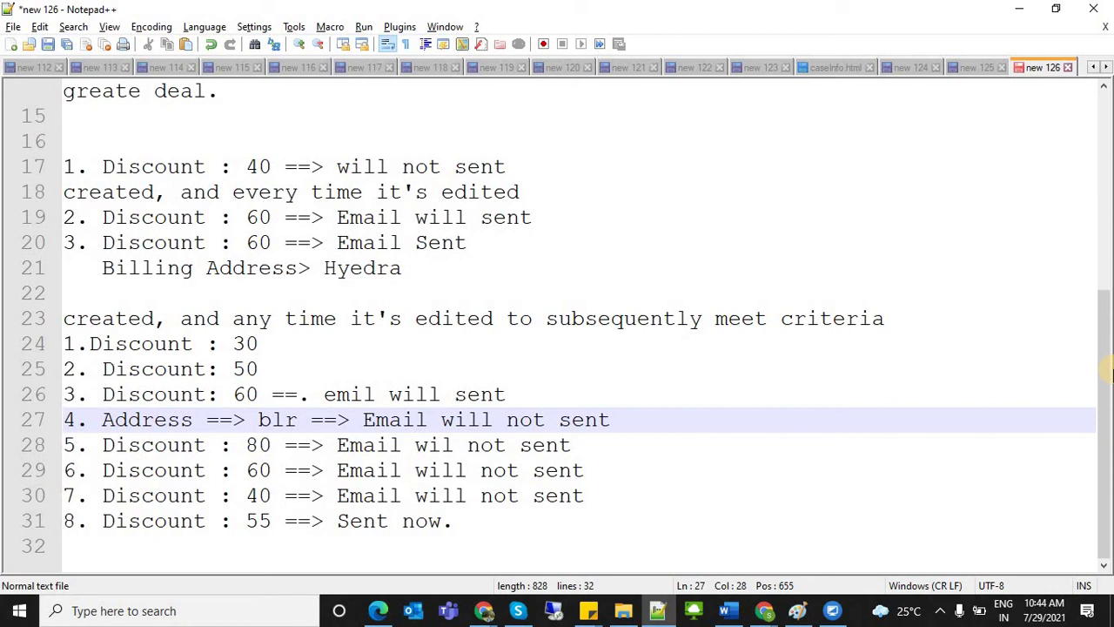
{"action": "key", "text": "alt+Tab"}
{"action": "key", "text": "alt+Tab"}
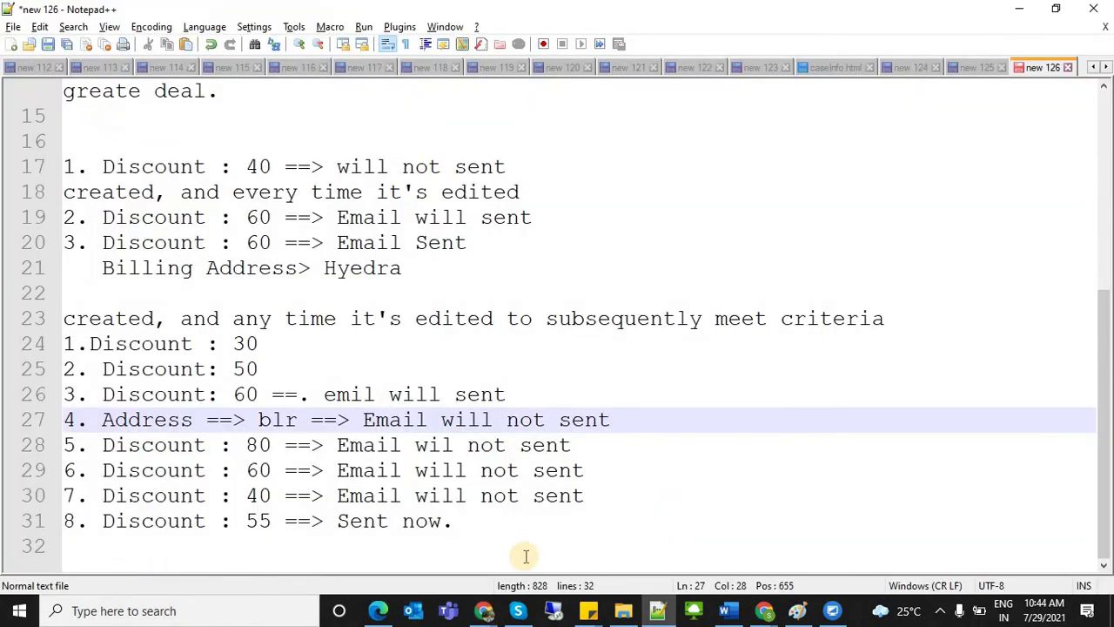
Step: Leave the notes and scroll the Workflow Rules list up to the Manage Customer Requests rule
{"action": "left_click", "coordinate": [490, 528]}
{"action": "key", "text": "alt+Tab"}
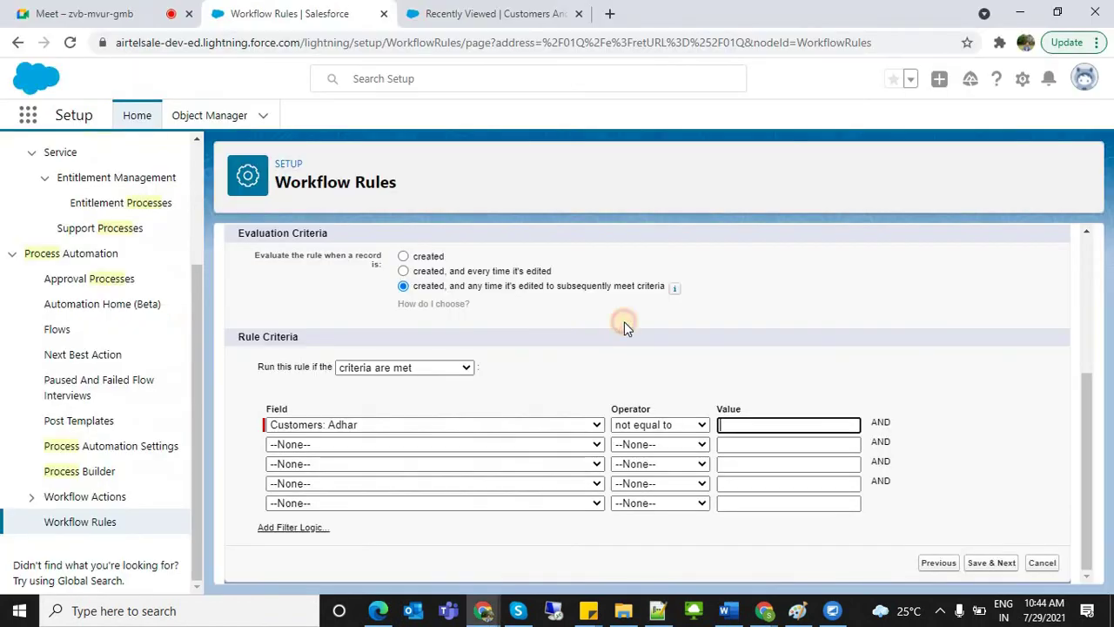
{"action": "left_click", "coordinate": [1083, 406]}
{"action": "scroll", "coordinate": [1085, 261], "scroll_direction": "up", "scroll_amount": 3}
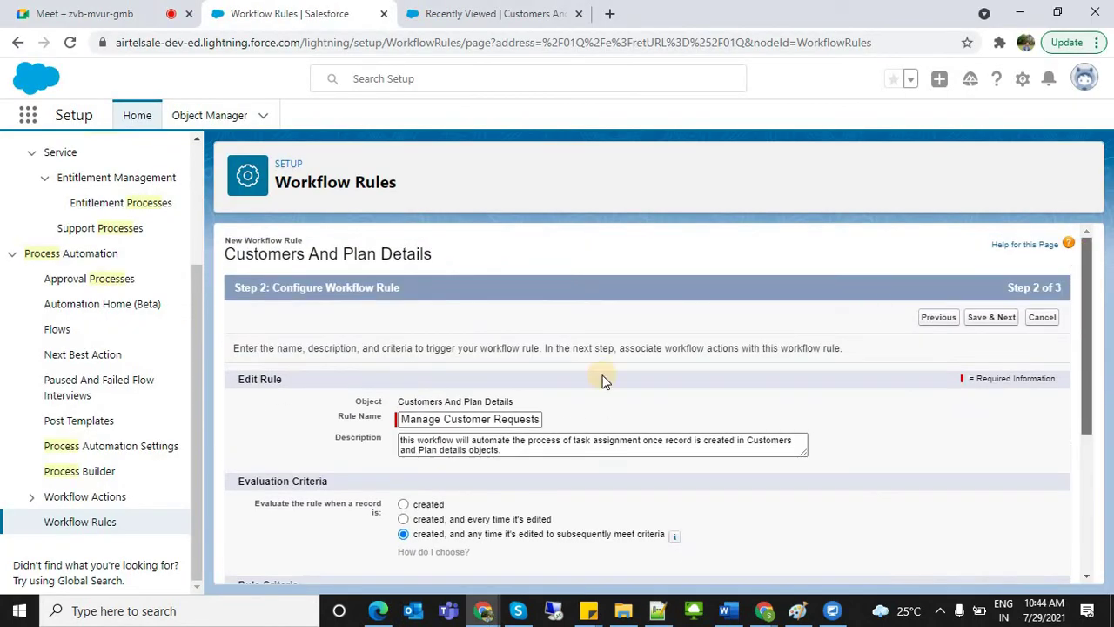
{"action": "left_click", "coordinate": [464, 418]}
Step: Close and reopen the Workflow Rules tab, then open Setup Home in a new tab
{"action": "left_click", "coordinate": [492, 7]}
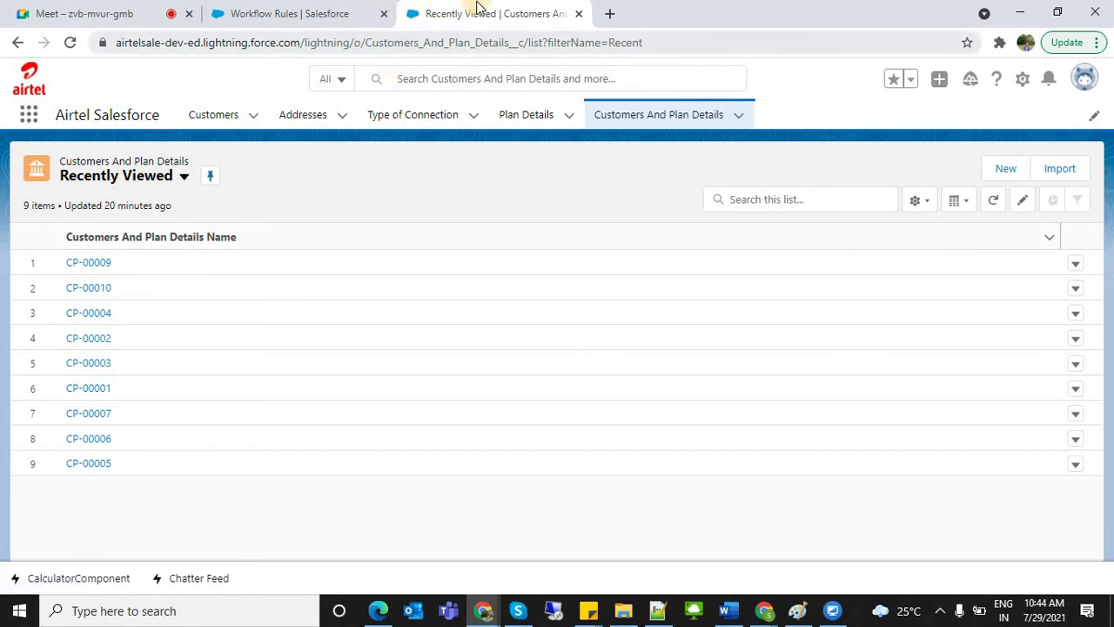
{"action": "left_click", "coordinate": [383, 13]}
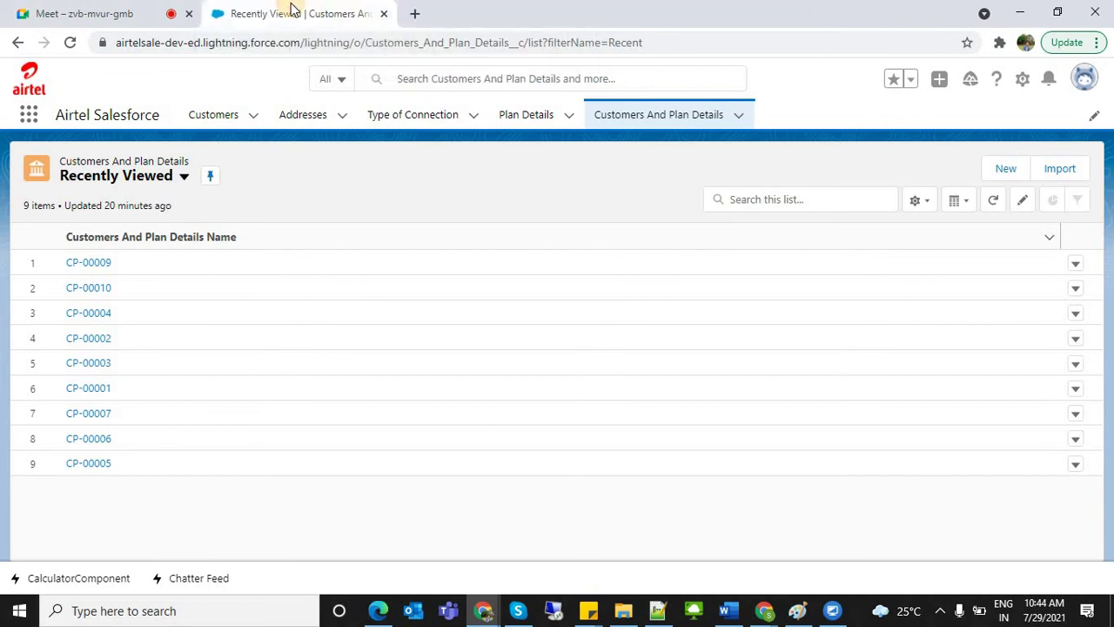
{"action": "key", "text": "ctrl+shift+t"}
{"action": "key", "text": "ctrl+Tab"}
{"action": "left_click", "coordinate": [1025, 80]}
{"action": "left_click", "coordinate": [955, 125]}
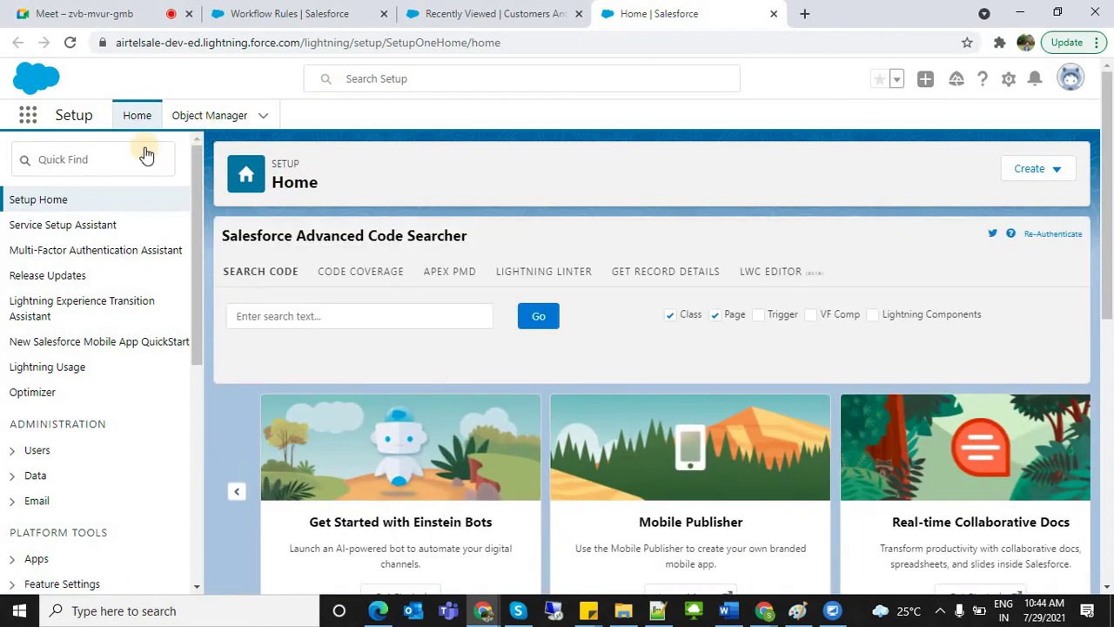
Step: Find Roles via Quick Find 'roles' and browse the hierarchy, expanding Project Manager and Team Lead
{"action": "left_click", "coordinate": [104, 156]}
{"action": "type", "text": "roles"}
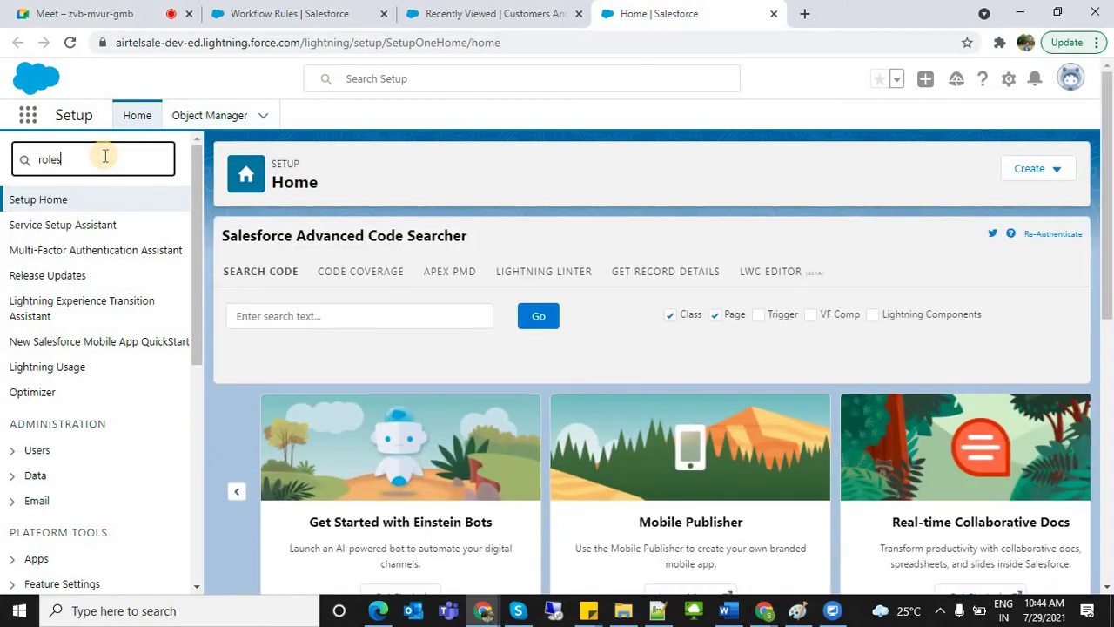
{"action": "left_click", "coordinate": [55, 224]}
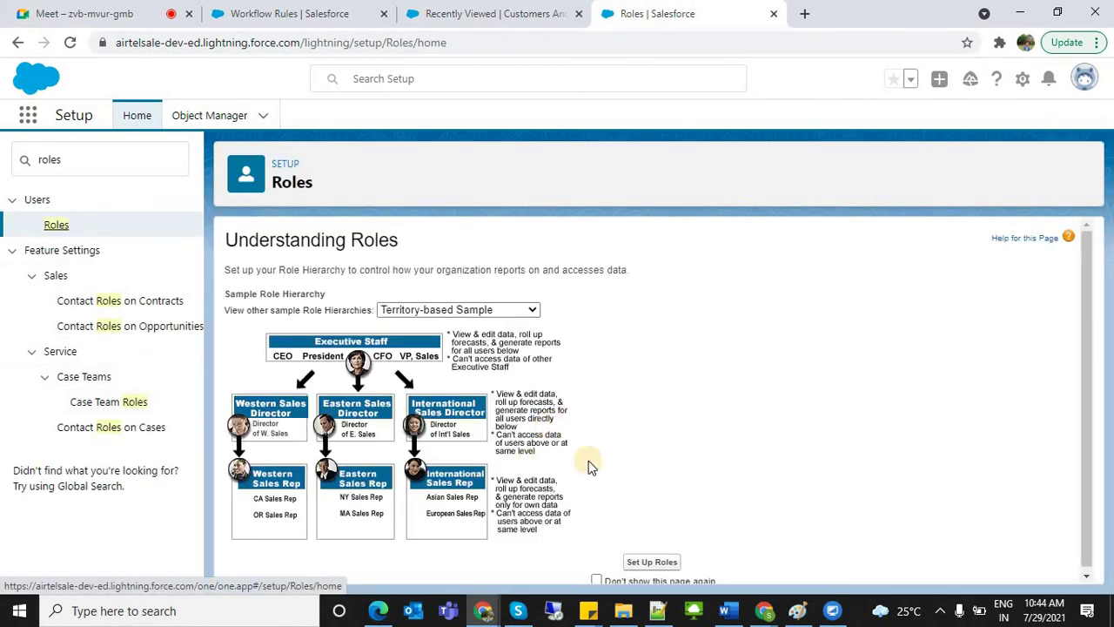
{"action": "left_click", "coordinate": [650, 562]}
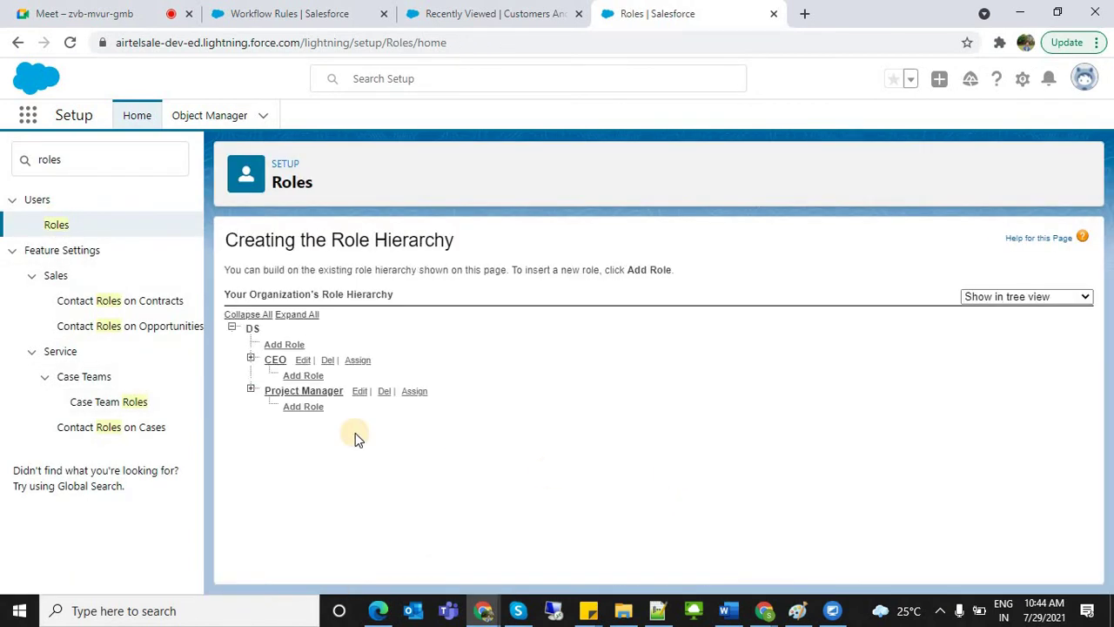
{"action": "left_click", "coordinate": [249, 389]}
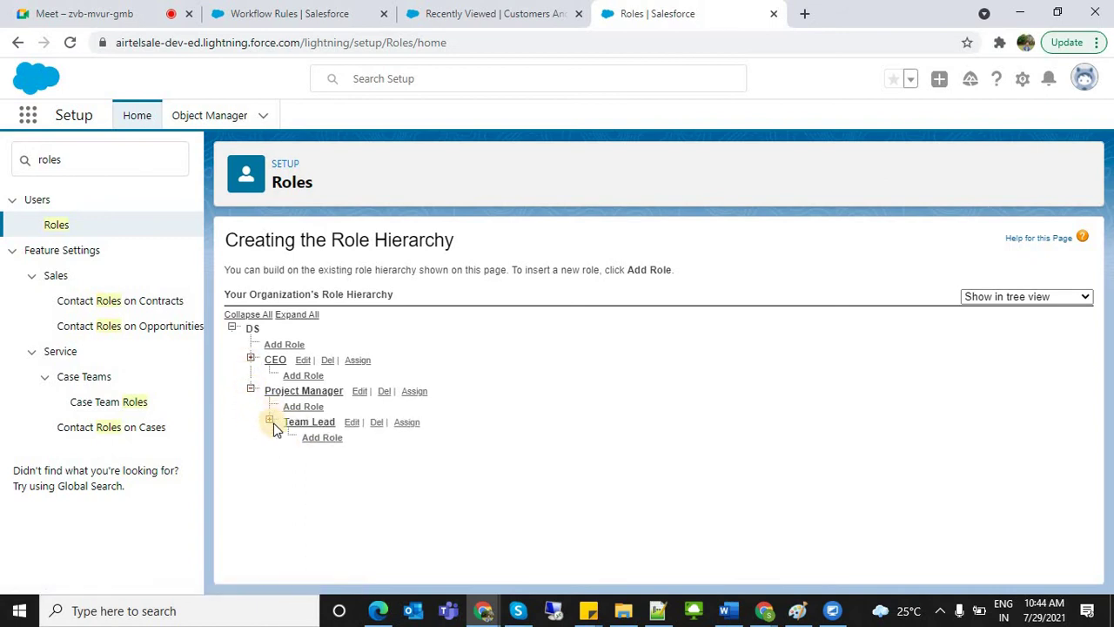
{"action": "left_click", "coordinate": [270, 423]}
{"action": "left_click", "coordinate": [249, 390]}
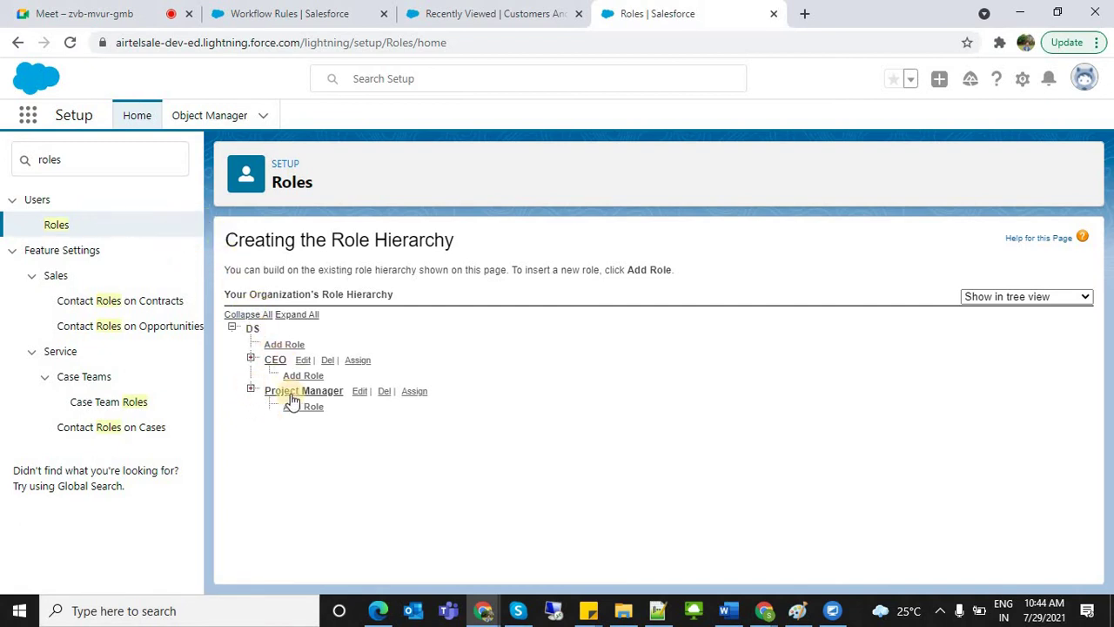
Step: Add and save a role labelled 'Airtel' under DS, then reopen the role hierarchy tree
{"action": "left_click", "coordinate": [284, 345]}
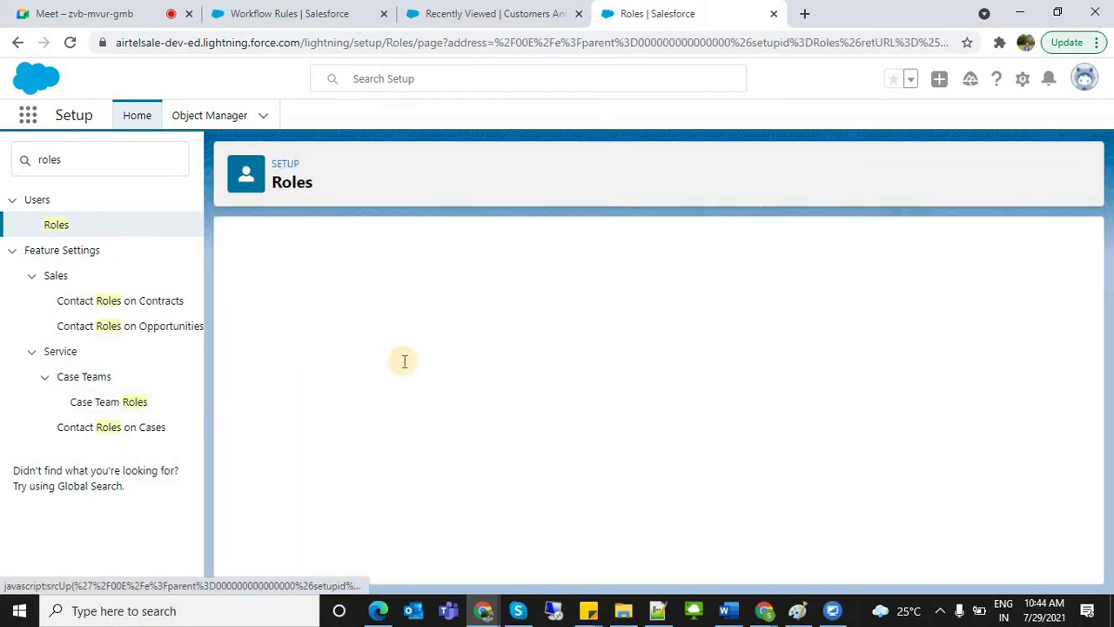
{"action": "type", "text": "Airtel"}
{"action": "left_click", "coordinate": [518, 422]}
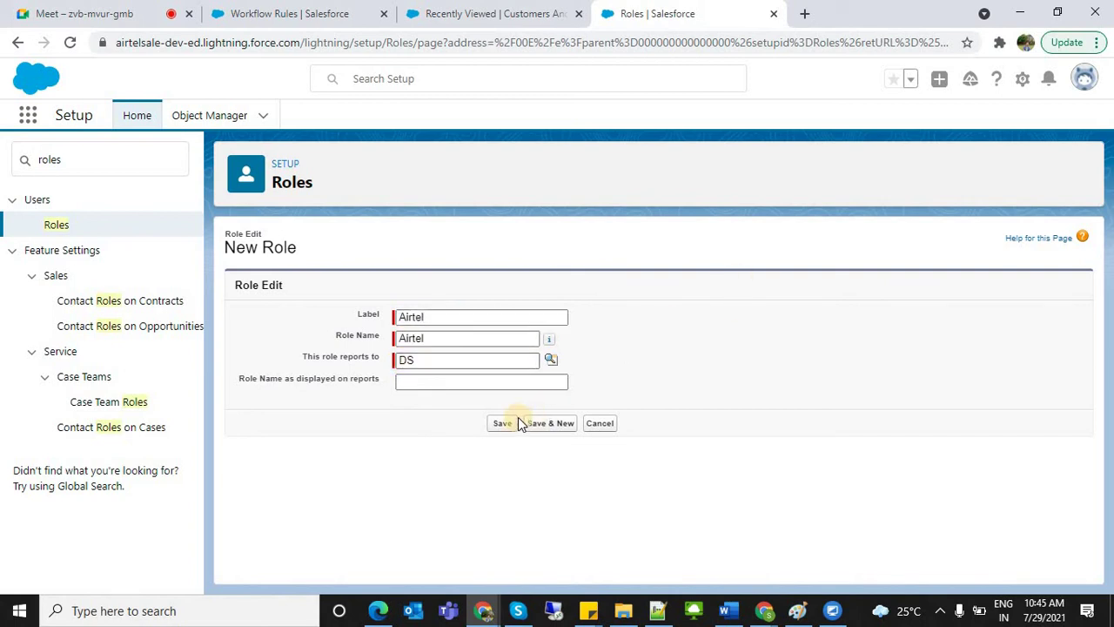
{"action": "left_click", "coordinate": [506, 423]}
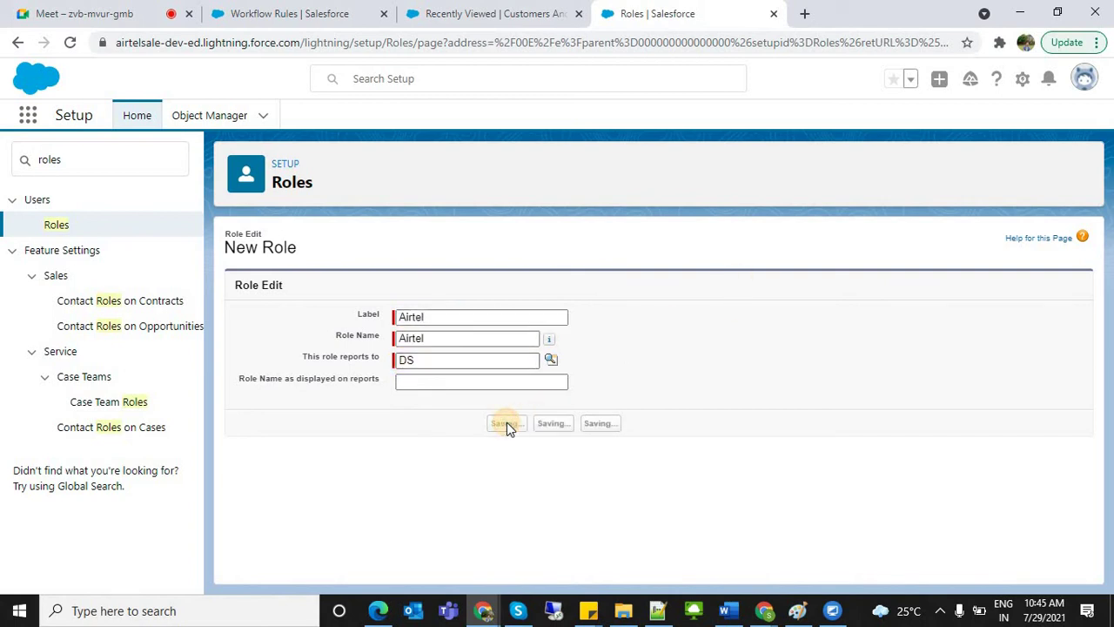
{"action": "left_click", "coordinate": [56, 225]}
{"action": "left_click", "coordinate": [637, 566]}
Step: Add and save 'Airtel Store Manager' under Airtel, then expand Airtel in the refreshed hierarchy
{"action": "left_click", "coordinate": [296, 376]}
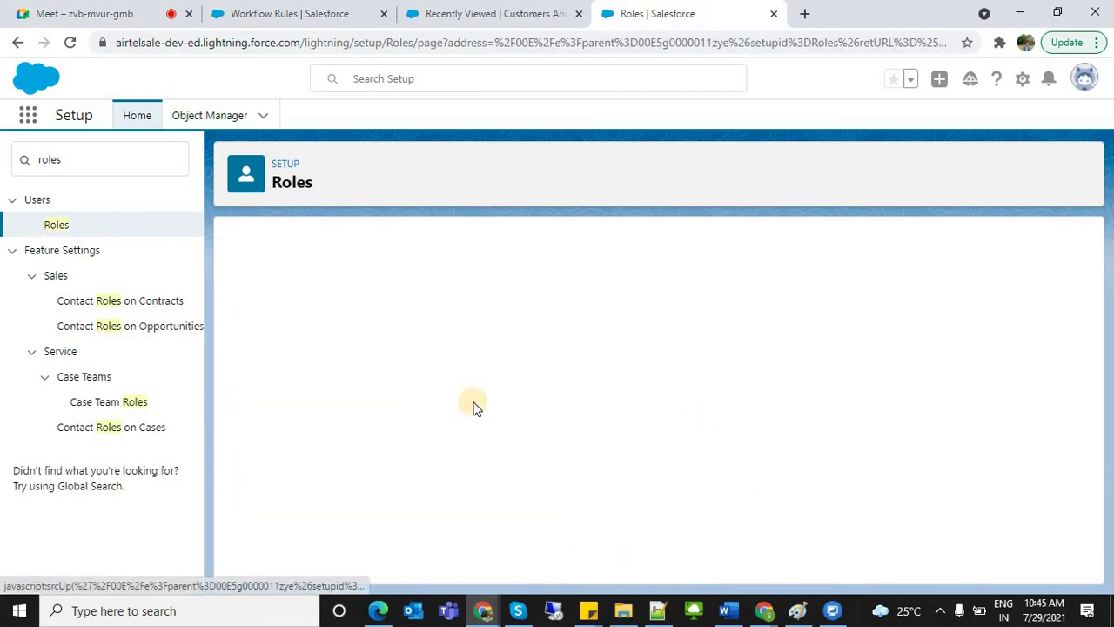
{"action": "left_click", "coordinate": [419, 317]}
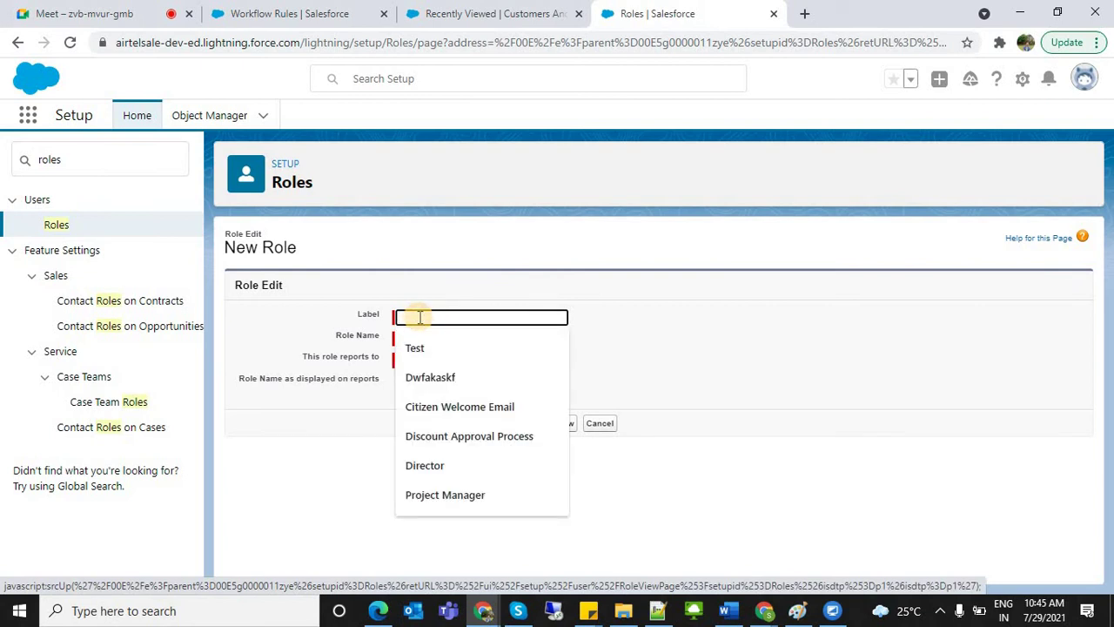
{"action": "type", "text": "Airtel S"}
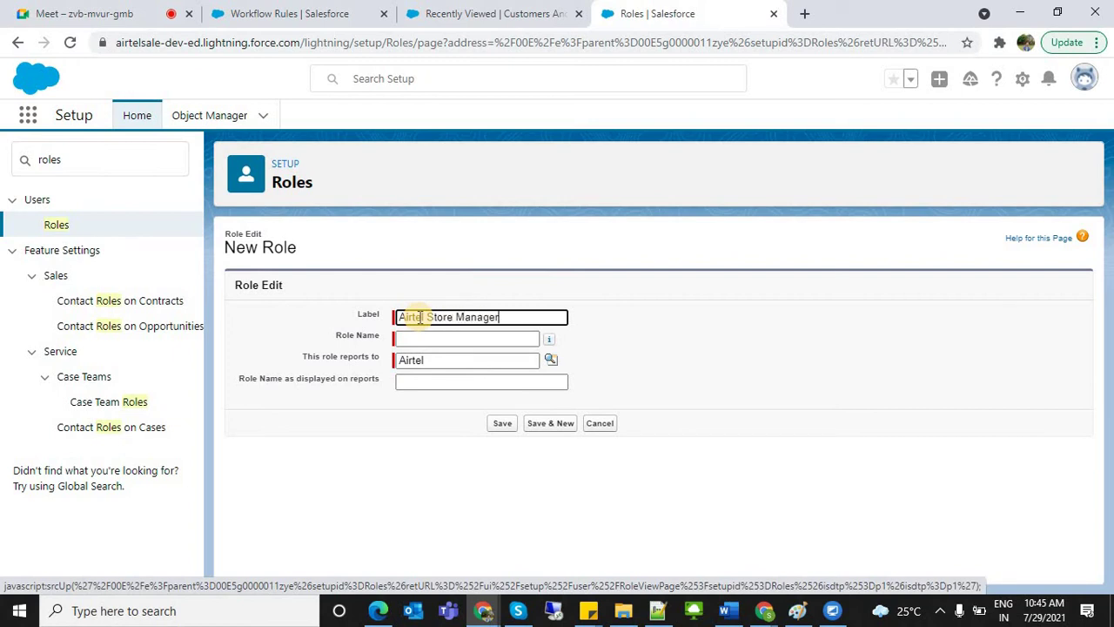
{"action": "type", "text": "tore Manager"}
{"action": "key", "text": "Tab"}
{"action": "left_click", "coordinate": [435, 385]}
{"action": "left_click", "coordinate": [492, 448]}
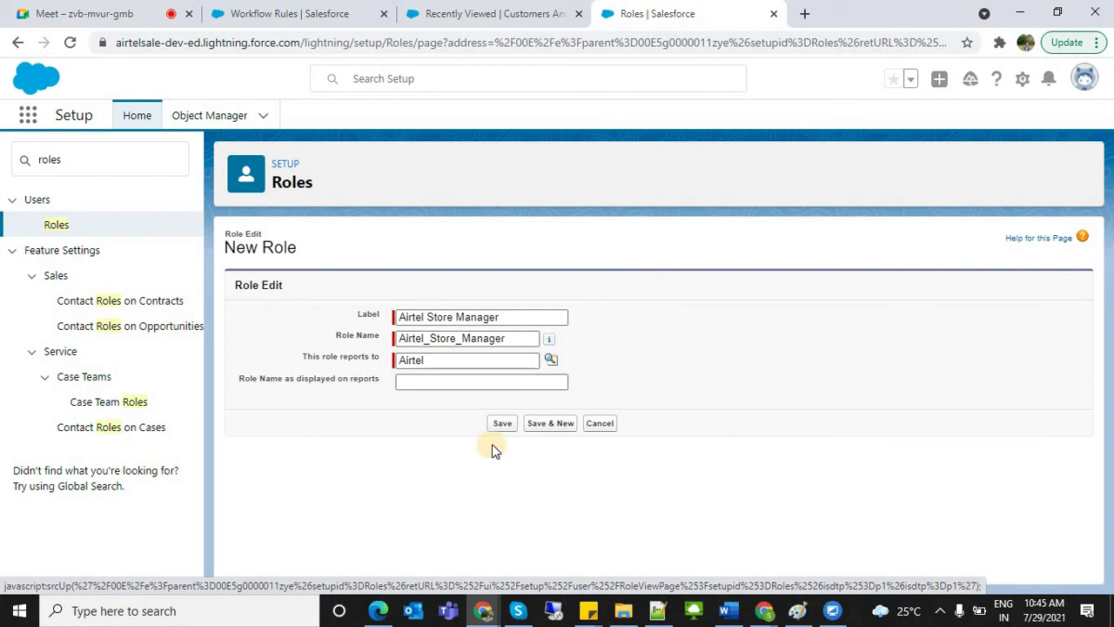
{"action": "left_click", "coordinate": [503, 424]}
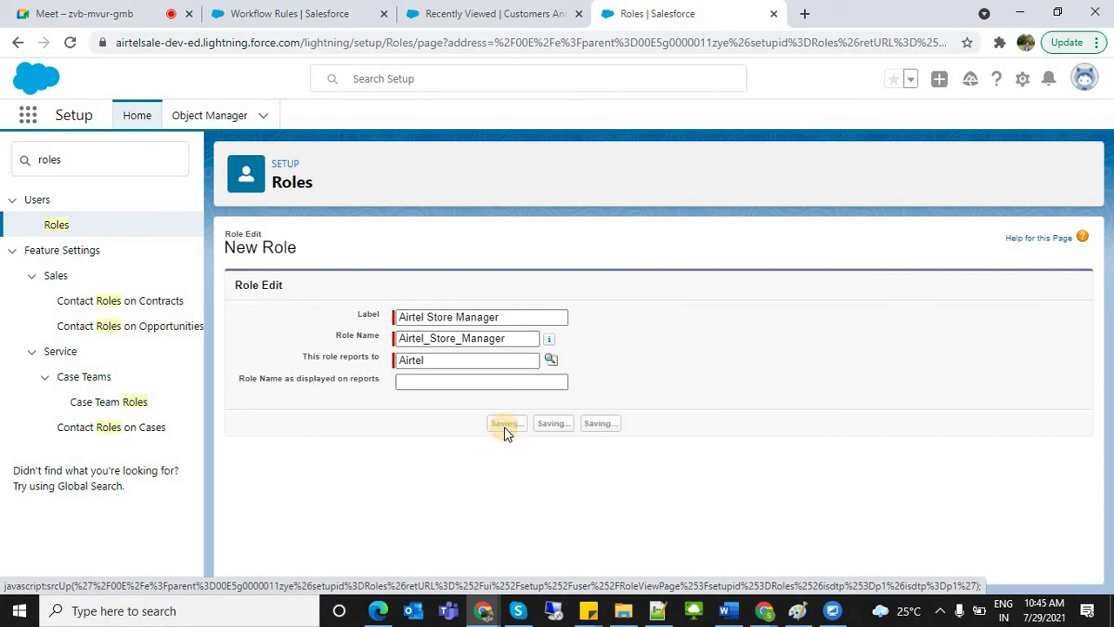
{"action": "left_click", "coordinate": [56, 225]}
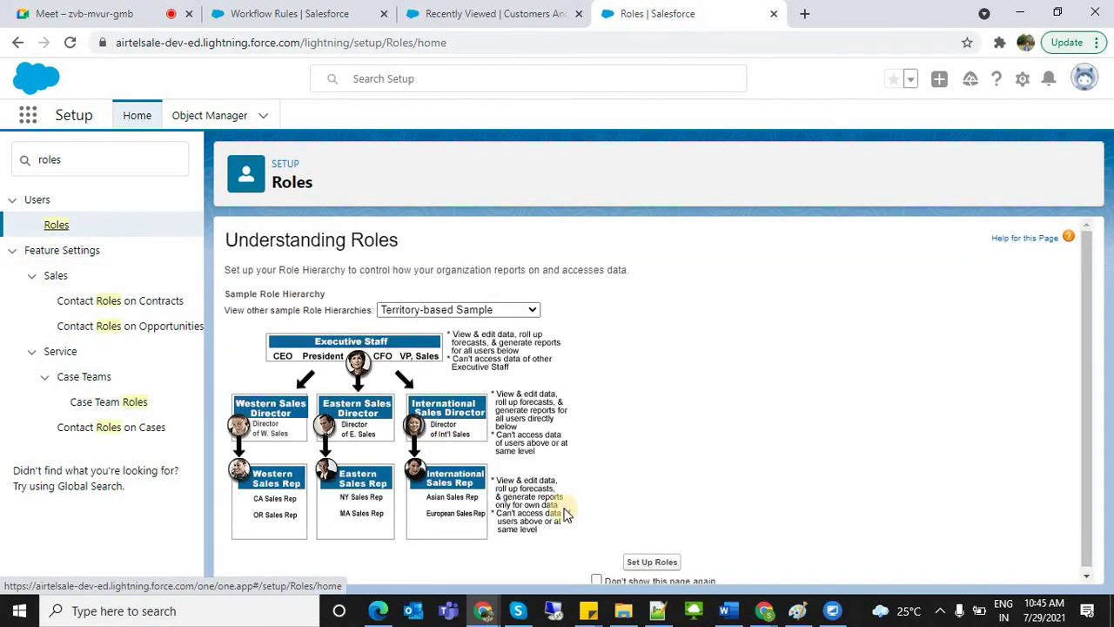
{"action": "left_click", "coordinate": [649, 561]}
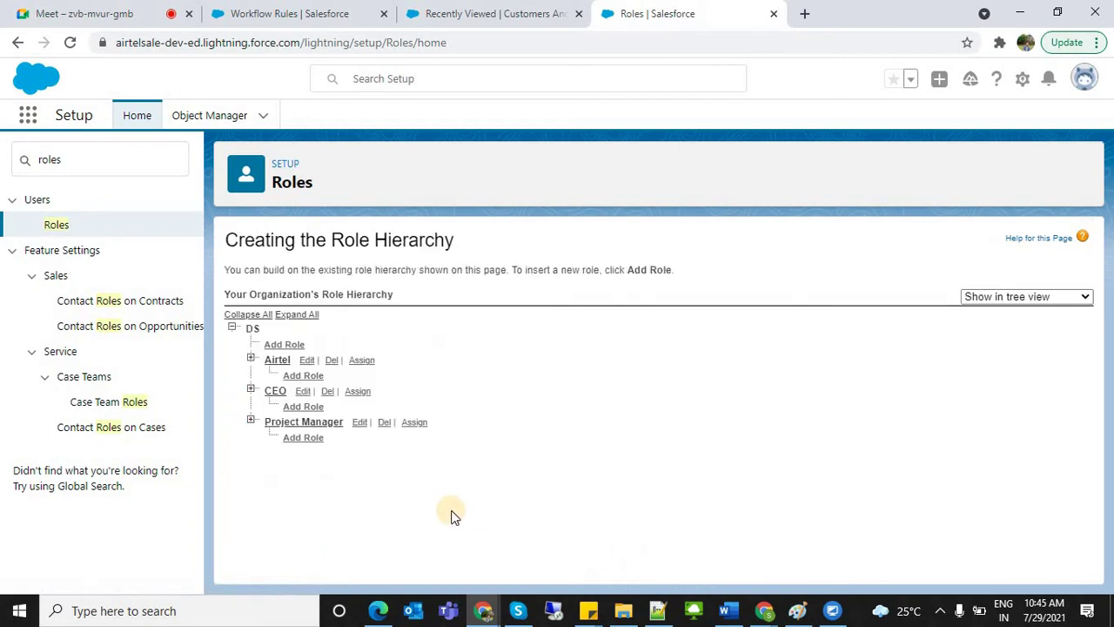
{"action": "left_click", "coordinate": [251, 357]}
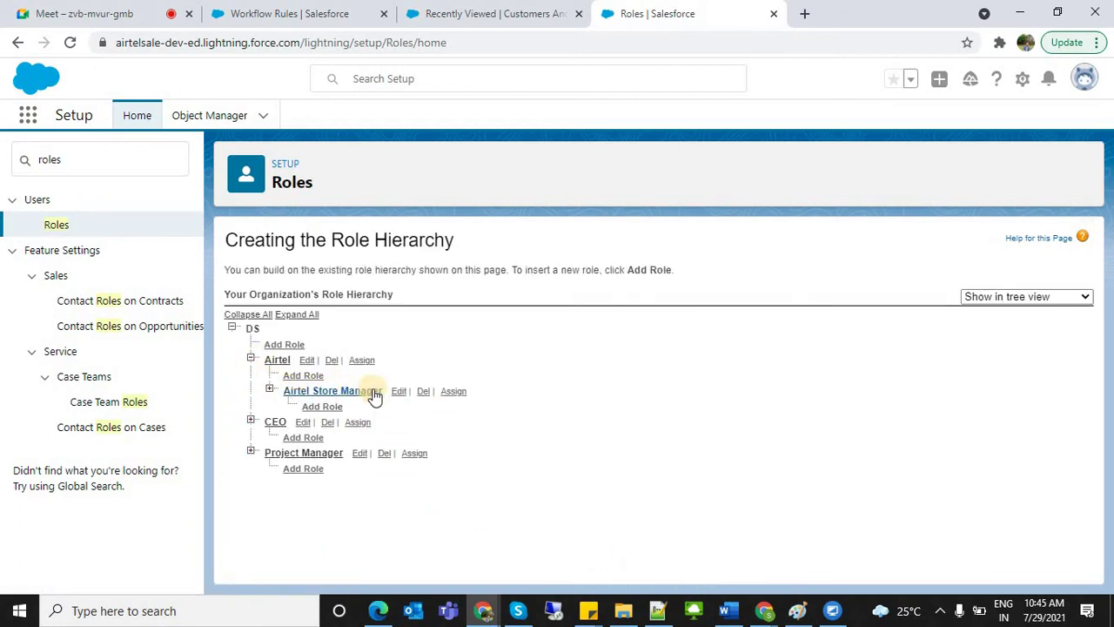
Step: Add and save a role labelled 'Airtel Technicians Manager' under Airtel
{"action": "left_click", "coordinate": [301, 376]}
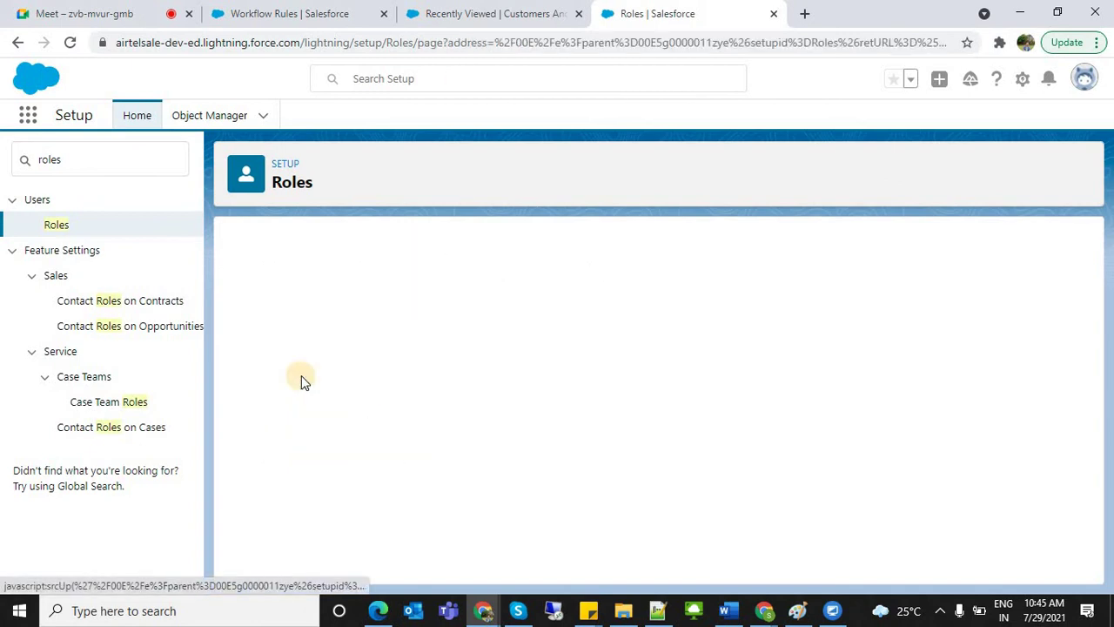
{"action": "type", "text": "Airtel Technicians Manager"}
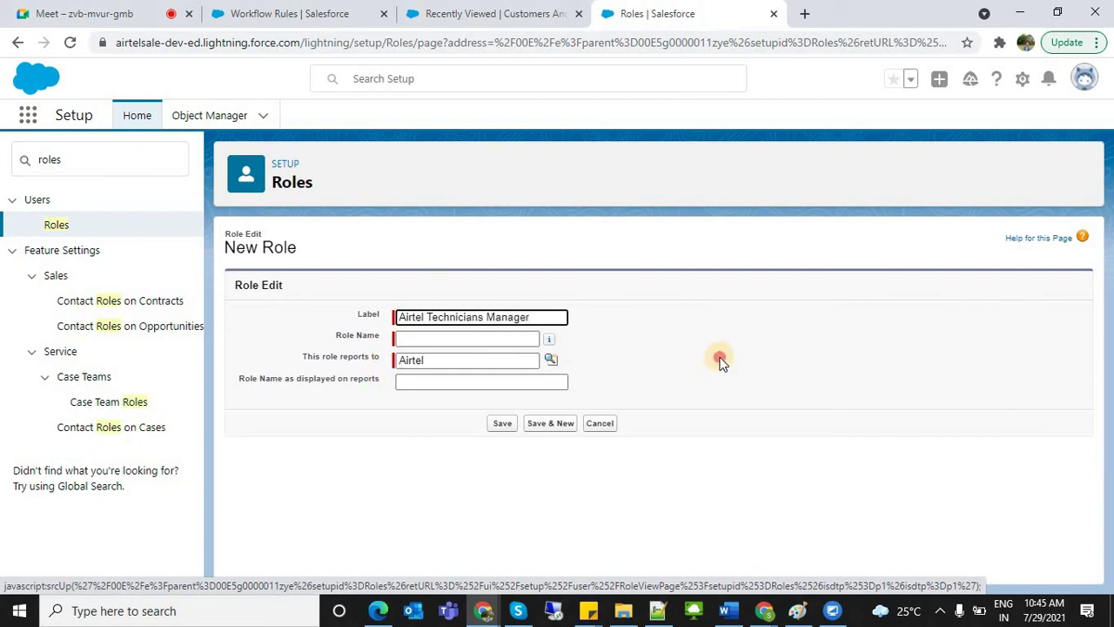
{"action": "left_click", "coordinate": [720, 362]}
{"action": "left_click", "coordinate": [503, 423]}
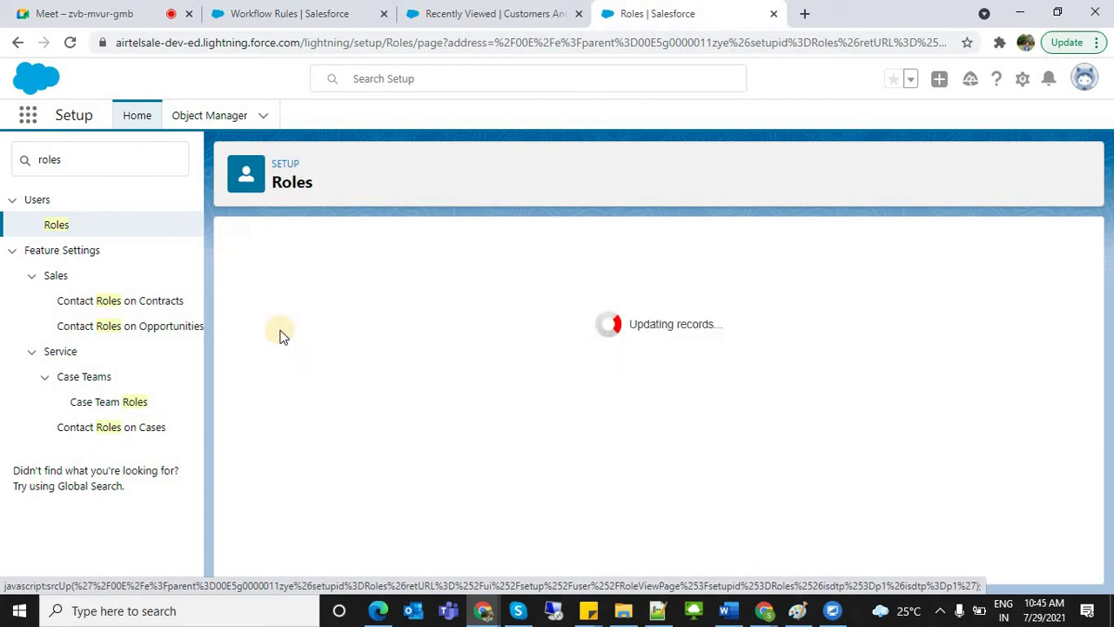
{"action": "left_click", "coordinate": [54, 228]}
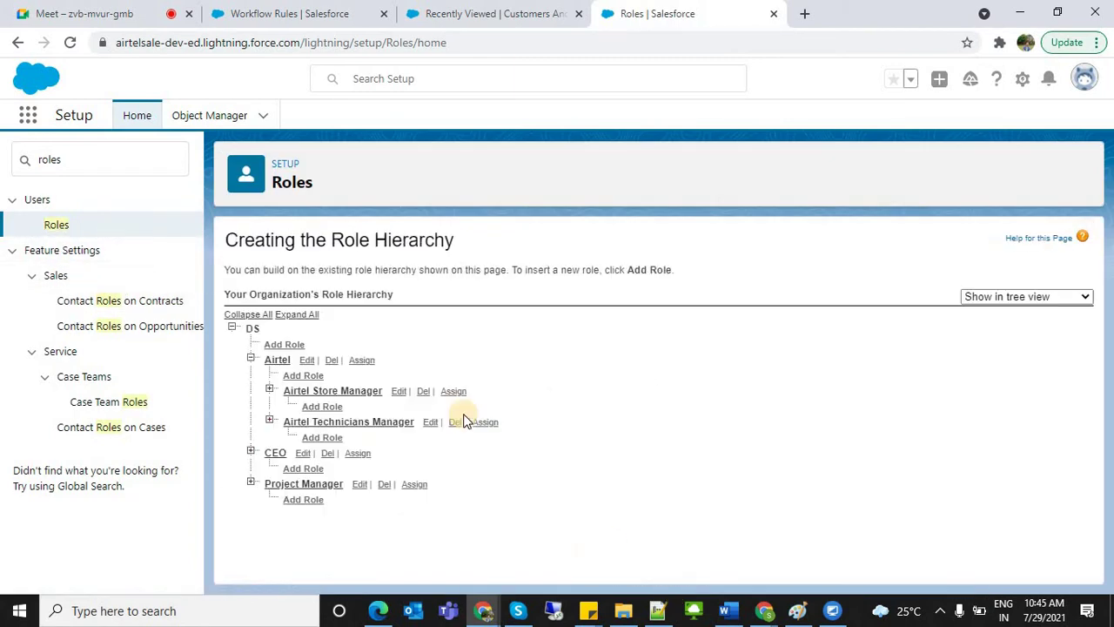
Step: Inspect the role tree and expand Airtel Technicians Manager to view its sub-roles
{"action": "left_click_drag", "start_coordinate": [418, 426], "coordinate": [270, 426]}
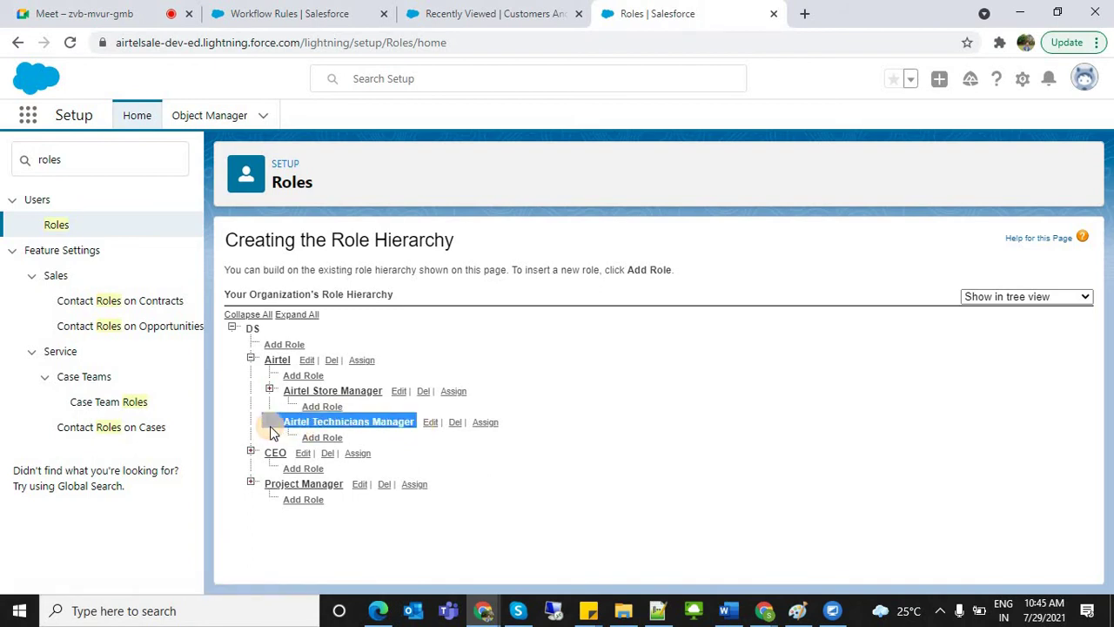
{"action": "double_click", "coordinate": [266, 393]}
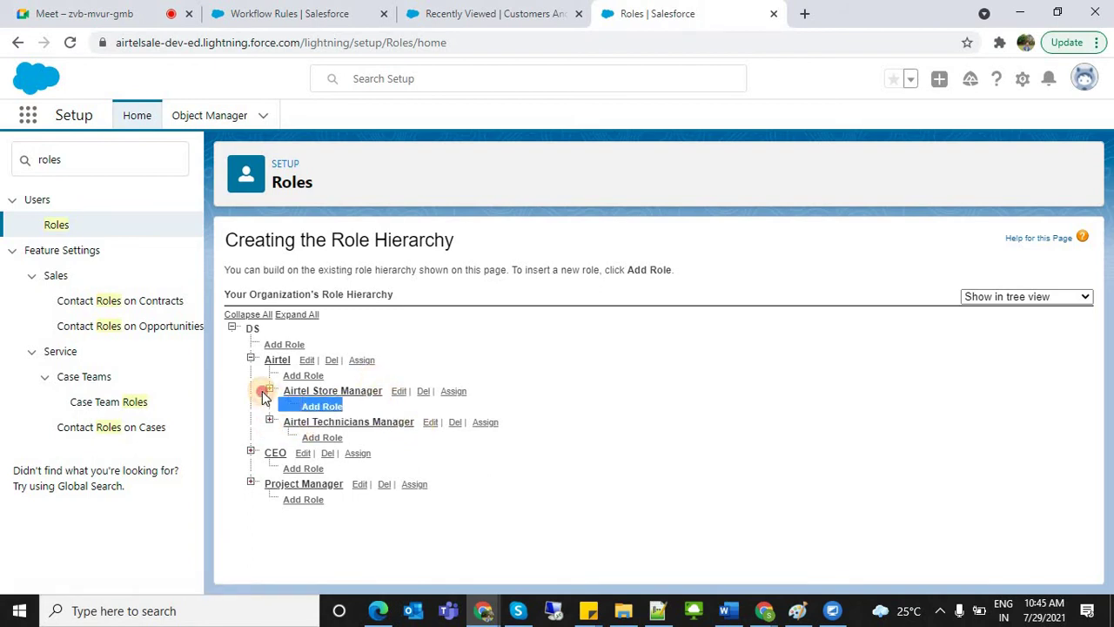
{"action": "left_click_drag", "start_coordinate": [266, 396], "coordinate": [485, 385]}
{"action": "left_click", "coordinate": [396, 435]}
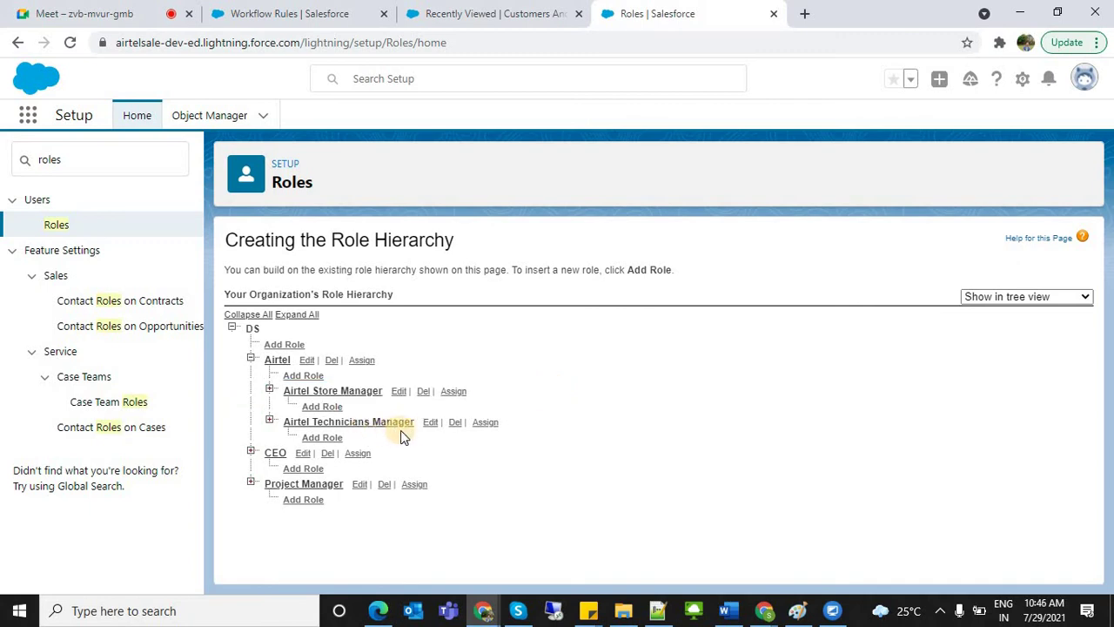
{"action": "left_click_drag", "start_coordinate": [279, 440], "coordinate": [663, 388]}
{"action": "left_click", "coordinate": [279, 423]}
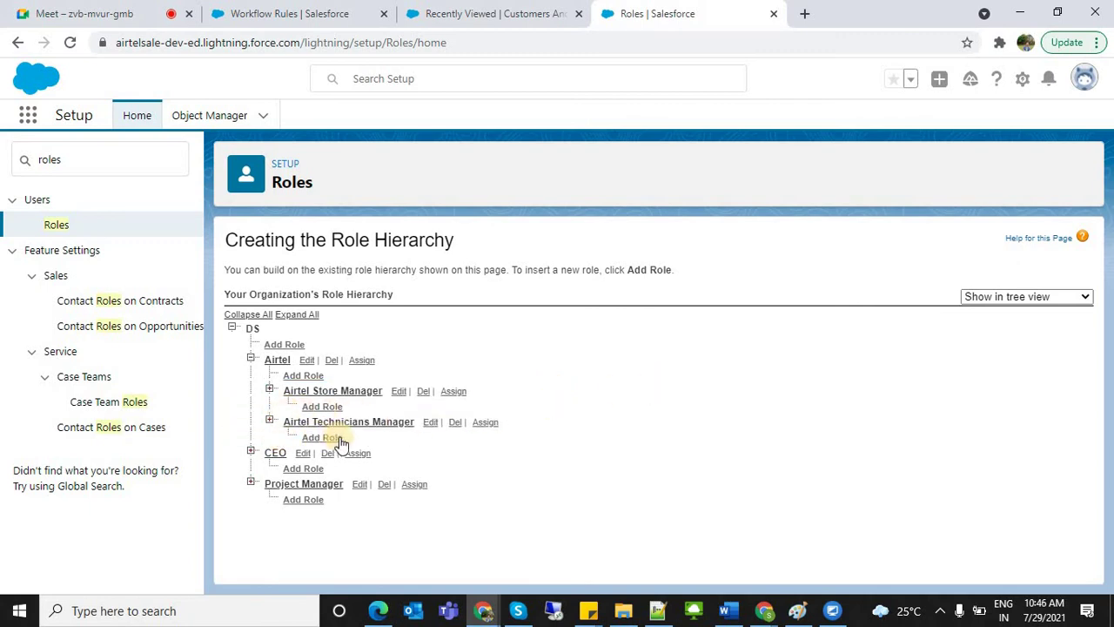
{"action": "left_click", "coordinate": [270, 422]}
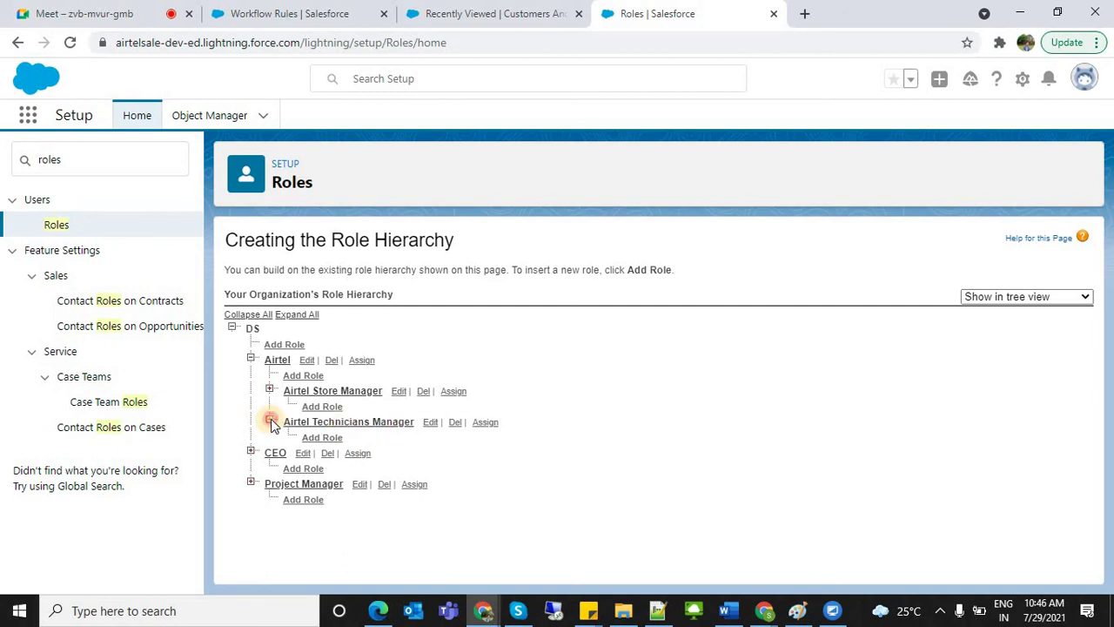
Step: Add and save 'Area Regular Technician' reporting to Airtel Technicians Manager
{"action": "left_click", "coordinate": [338, 437]}
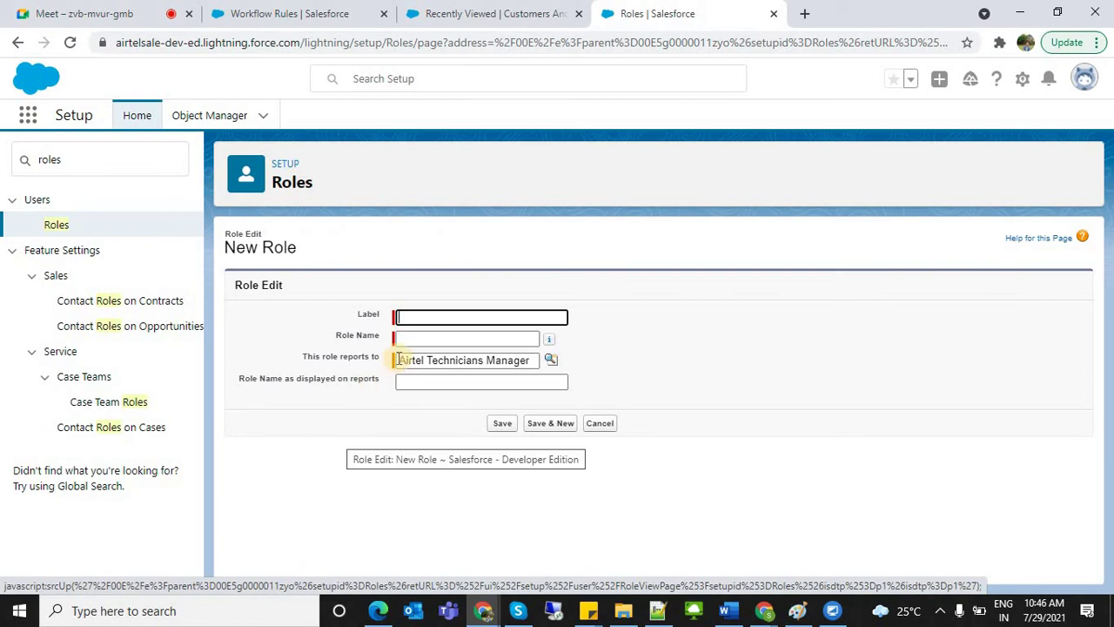
{"action": "left_click", "coordinate": [418, 319]}
{"action": "type", "text": "A"}
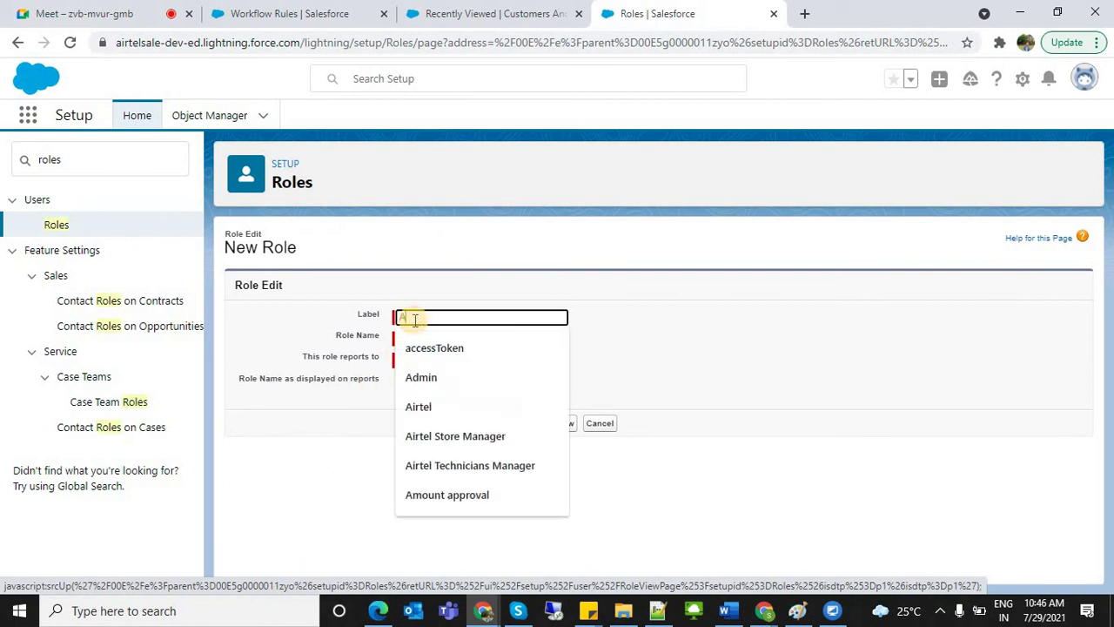
{"action": "type", "text": "irtel"}
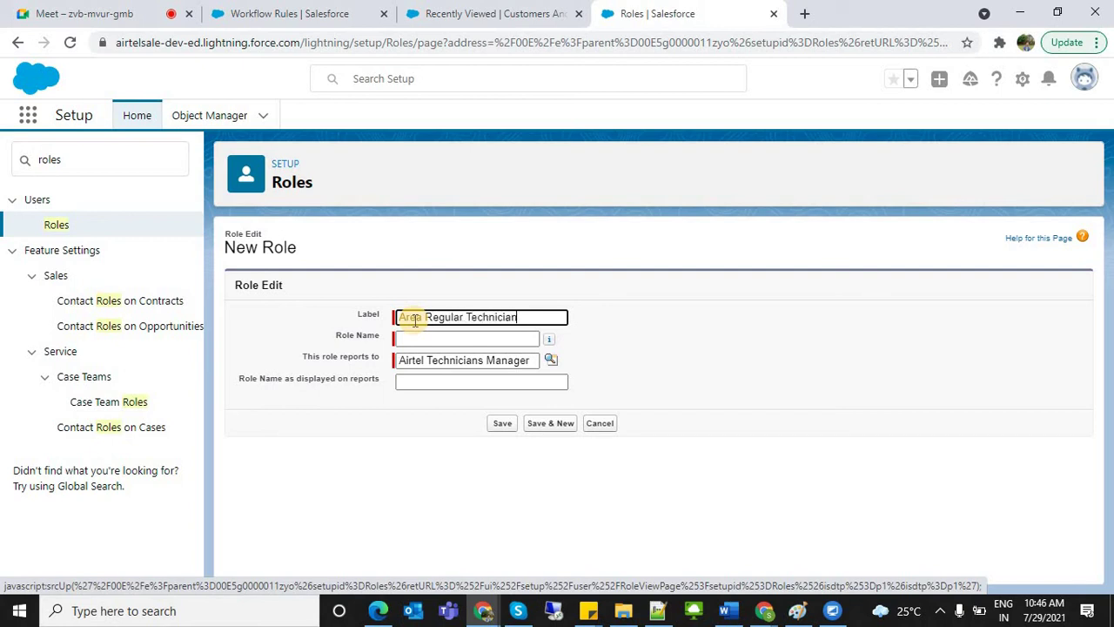
{"action": "left_click", "coordinate": [670, 334]}
{"action": "left_click", "coordinate": [498, 424]}
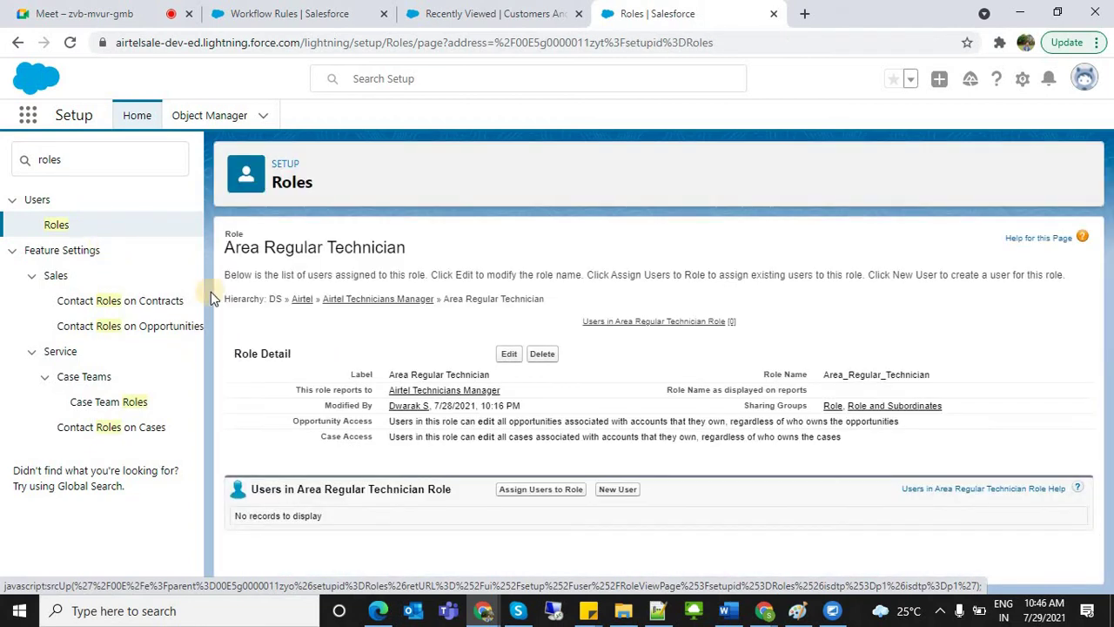
Step: Add and save 'Area outsource Technician' under Airtel Technicians Manager, then return to Roles
{"action": "left_click", "coordinate": [52, 228]}
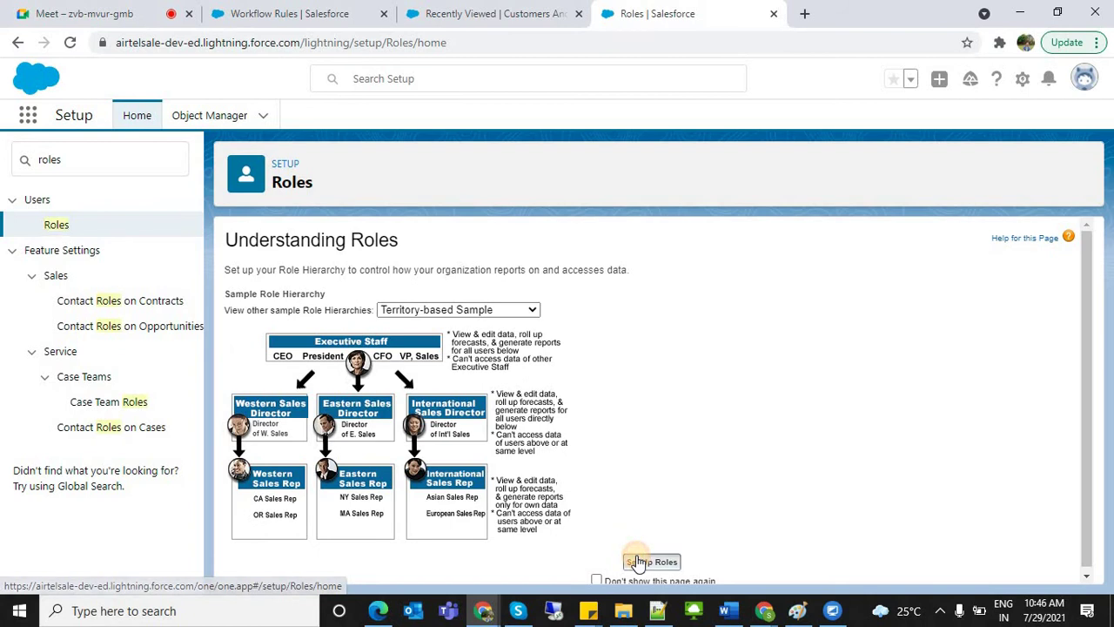
{"action": "left_click", "coordinate": [649, 562]}
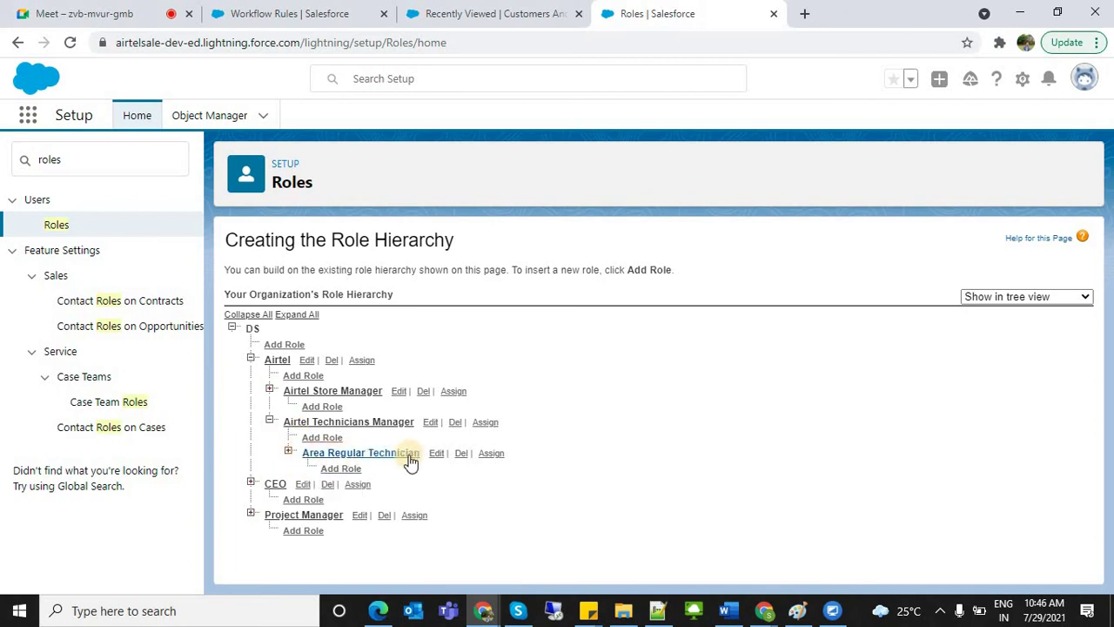
{"action": "left_click", "coordinate": [322, 439]}
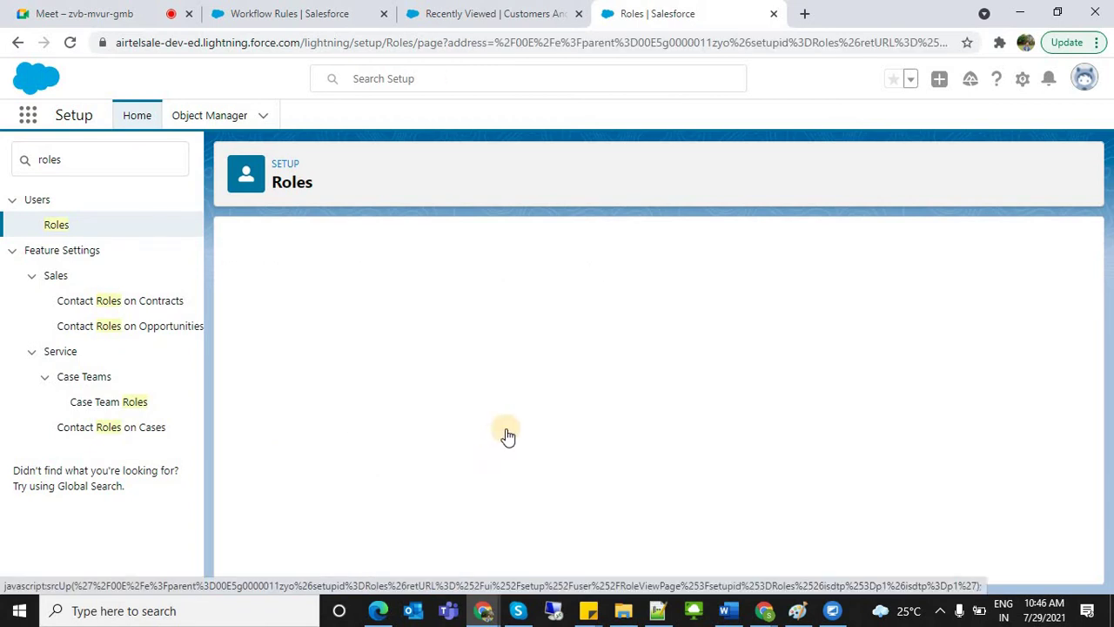
{"action": "type", "text": "A"}
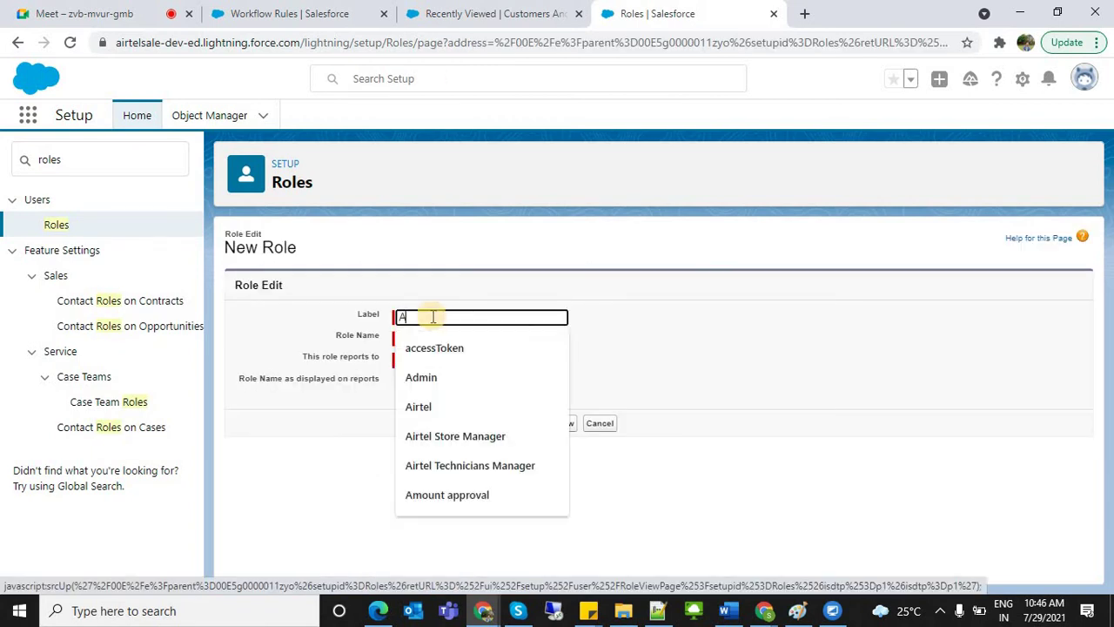
{"action": "type", "text": "rea Se"}
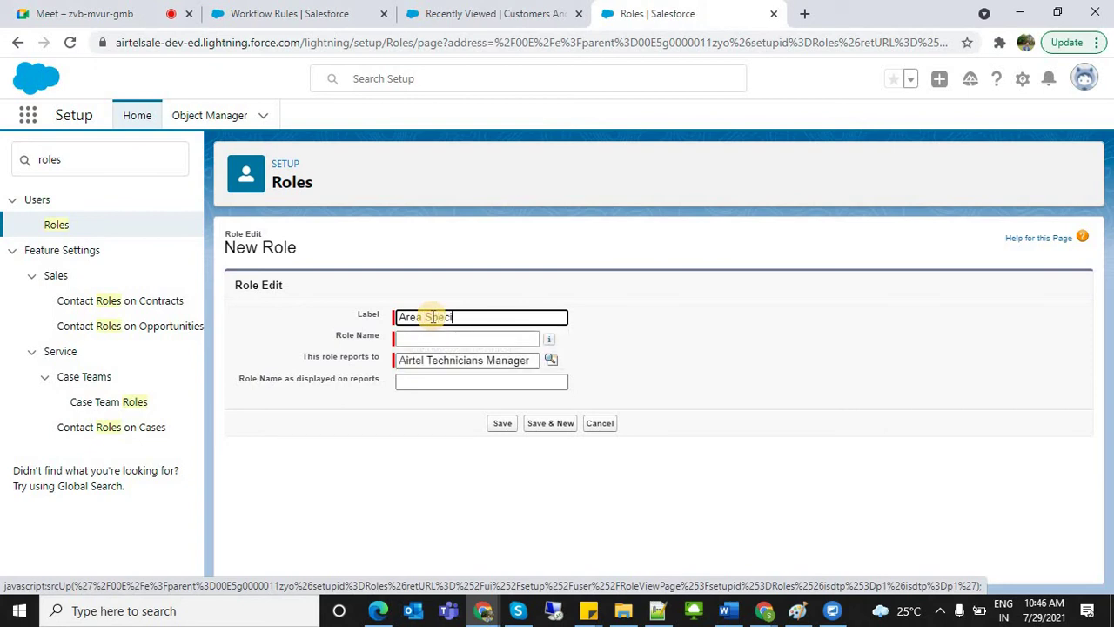
{"action": "key", "text": "BackSpace"}
{"action": "key", "text": "BackSpace"}
{"action": "type", "text": "ou"}
{"action": "left_click", "coordinate": [502, 423]}
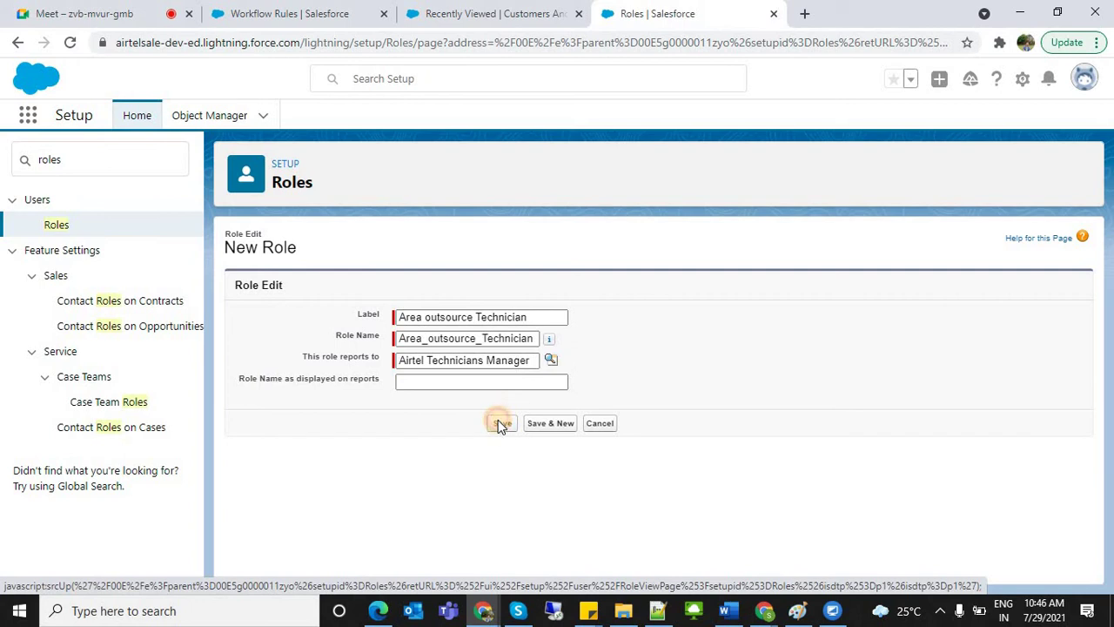
{"action": "left_click", "coordinate": [57, 225]}
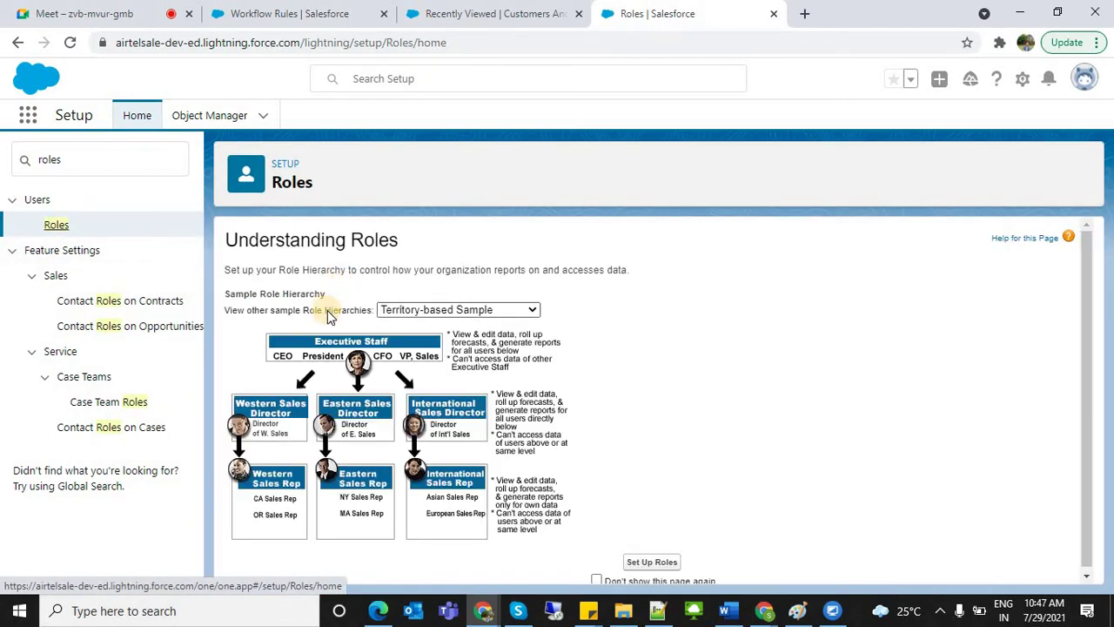
Step: Open the role tree and cancel deleting Area outsource Technician, keeping both technician roles
{"action": "left_click", "coordinate": [668, 562]}
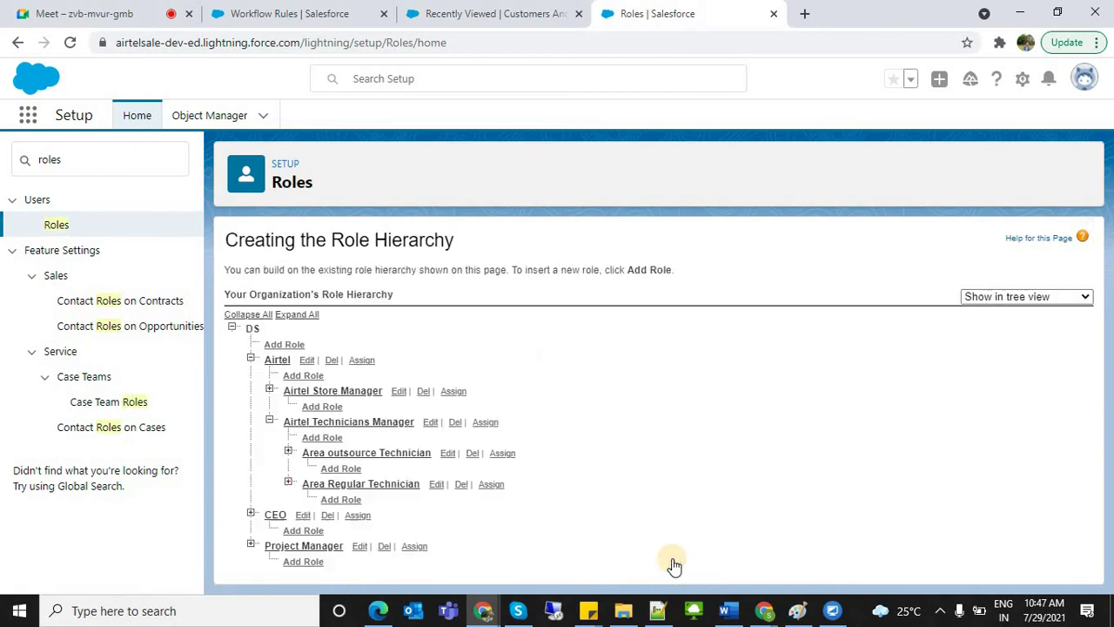
{"action": "left_click", "coordinate": [470, 456]}
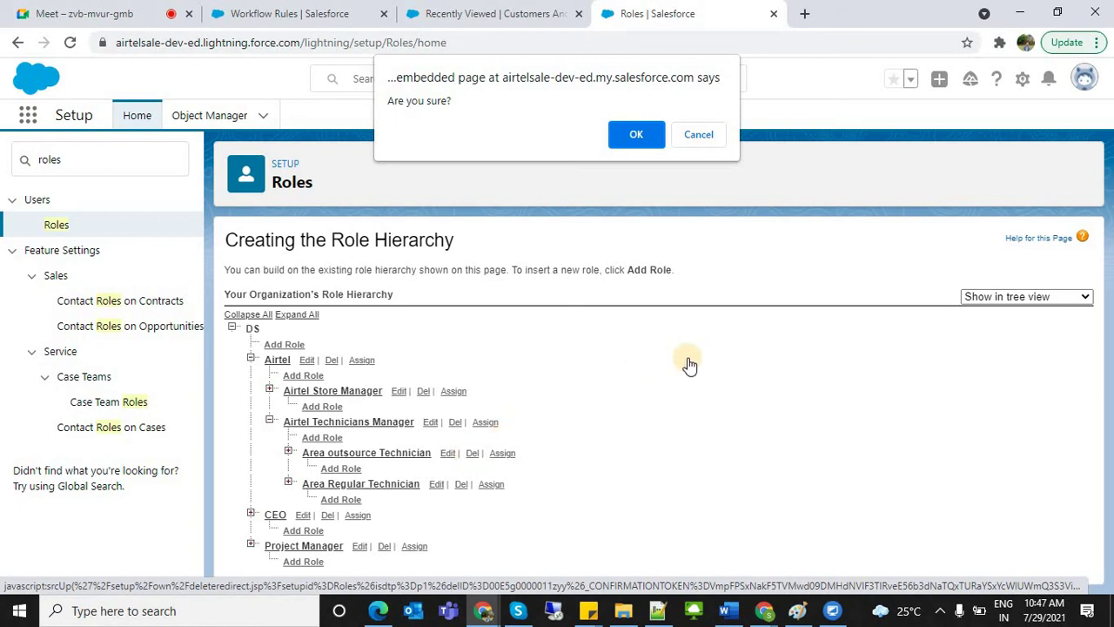
{"action": "left_click", "coordinate": [700, 132]}
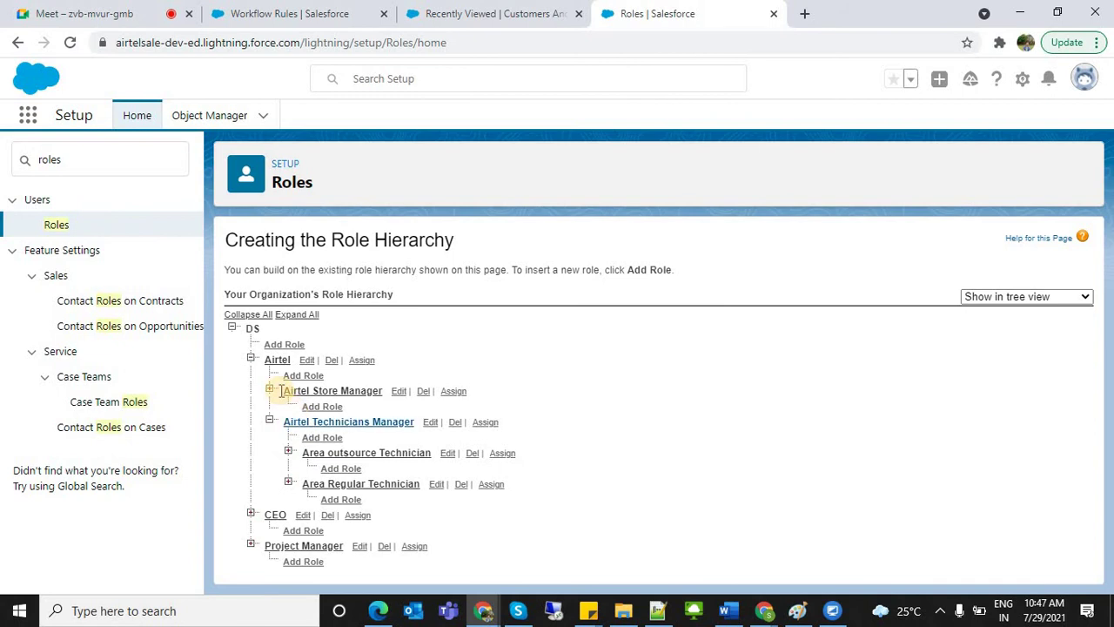
{"action": "left_click", "coordinate": [51, 175]}
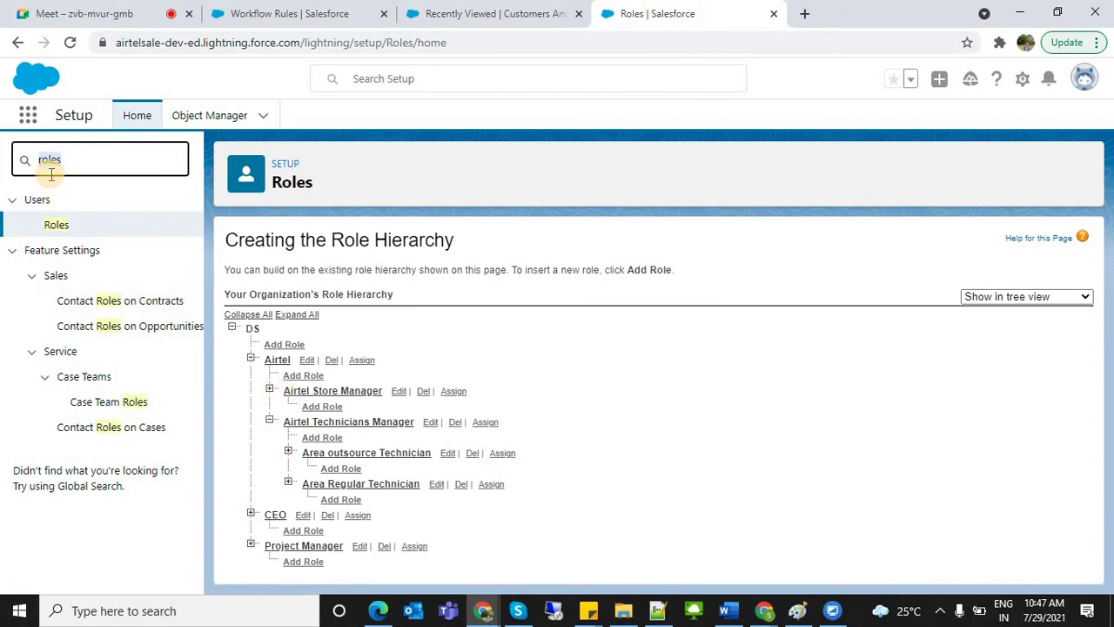
Step: From Setup Users, start a new user and enter the user's last name
{"action": "type", "text": "users"}
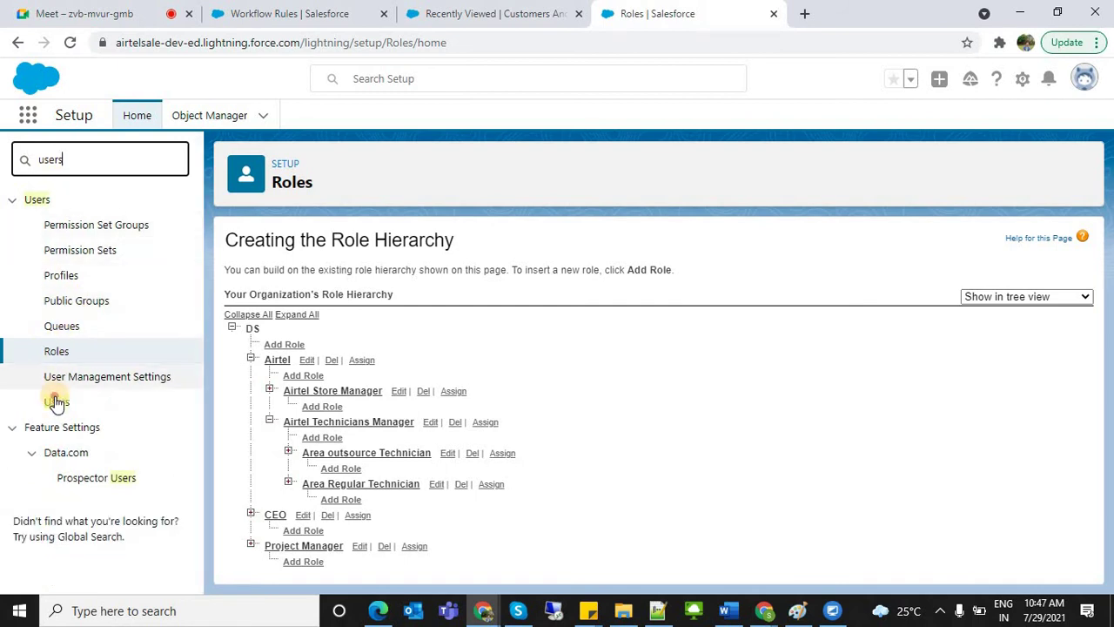
{"action": "left_click", "coordinate": [55, 402]}
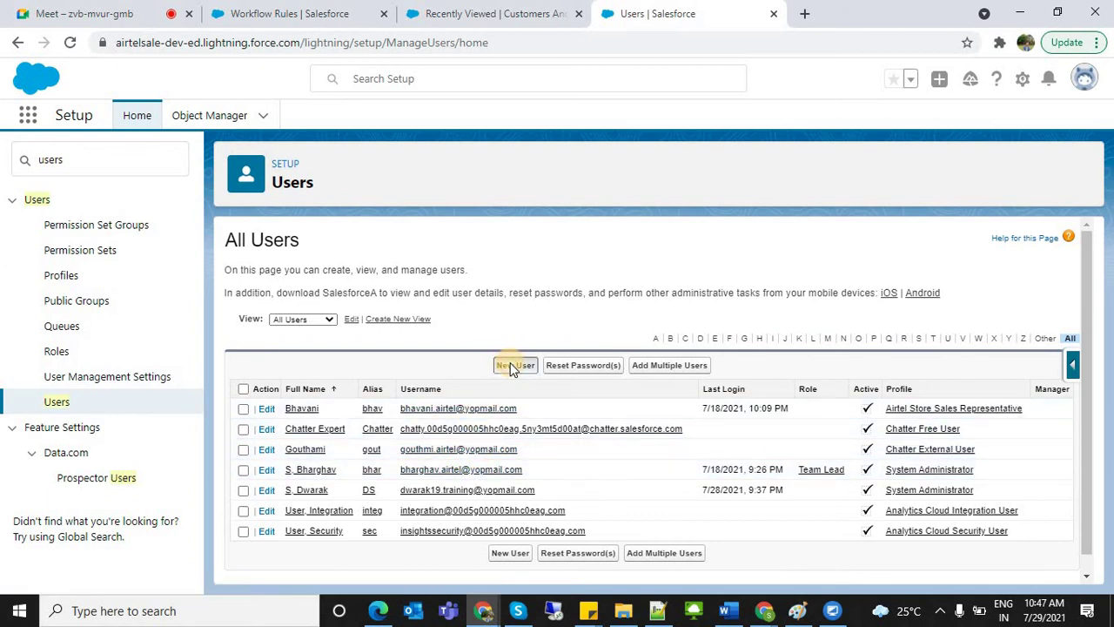
{"action": "left_click", "coordinate": [514, 366]}
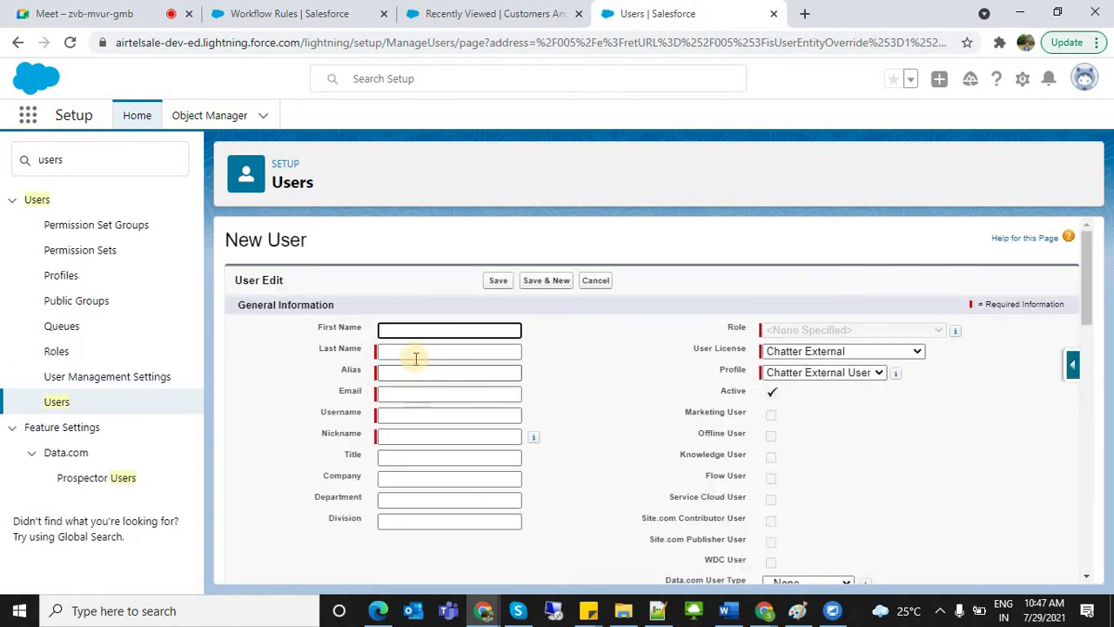
{"action": "left_click", "coordinate": [562, 348]}
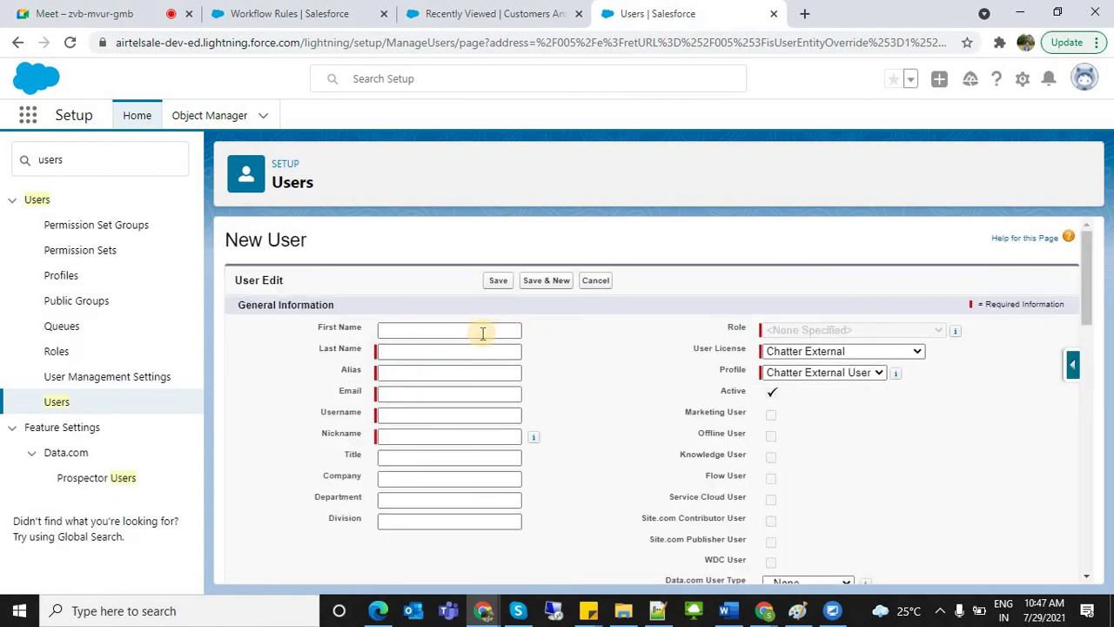
{"action": "left_click", "coordinate": [407, 355]}
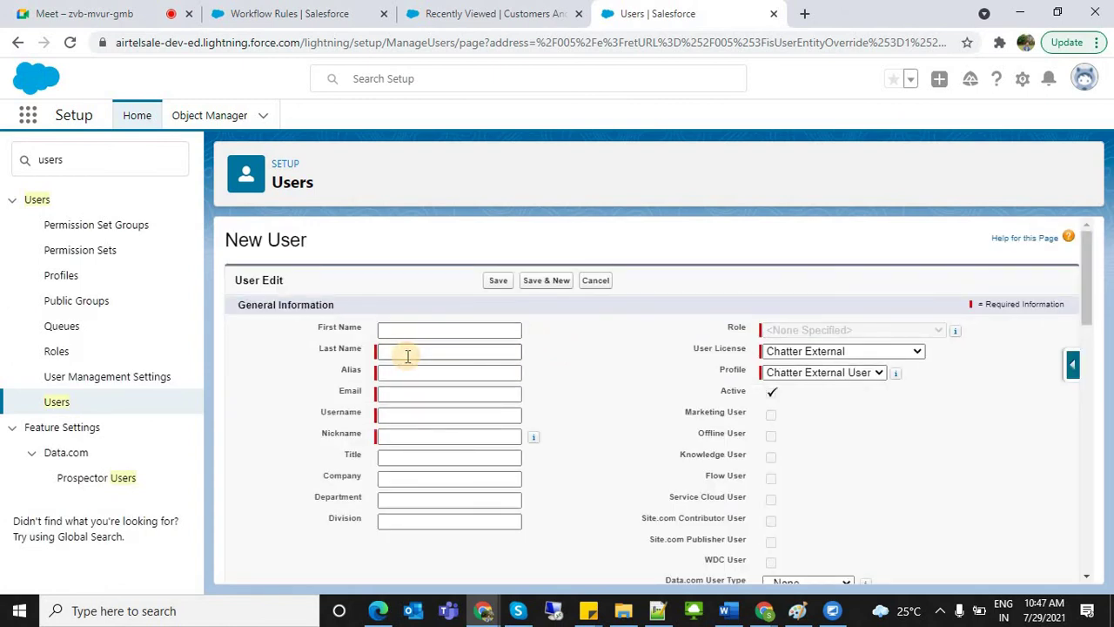
{"action": "left_click", "coordinate": [407, 355]}
{"action": "type", "text": "Mishr"}
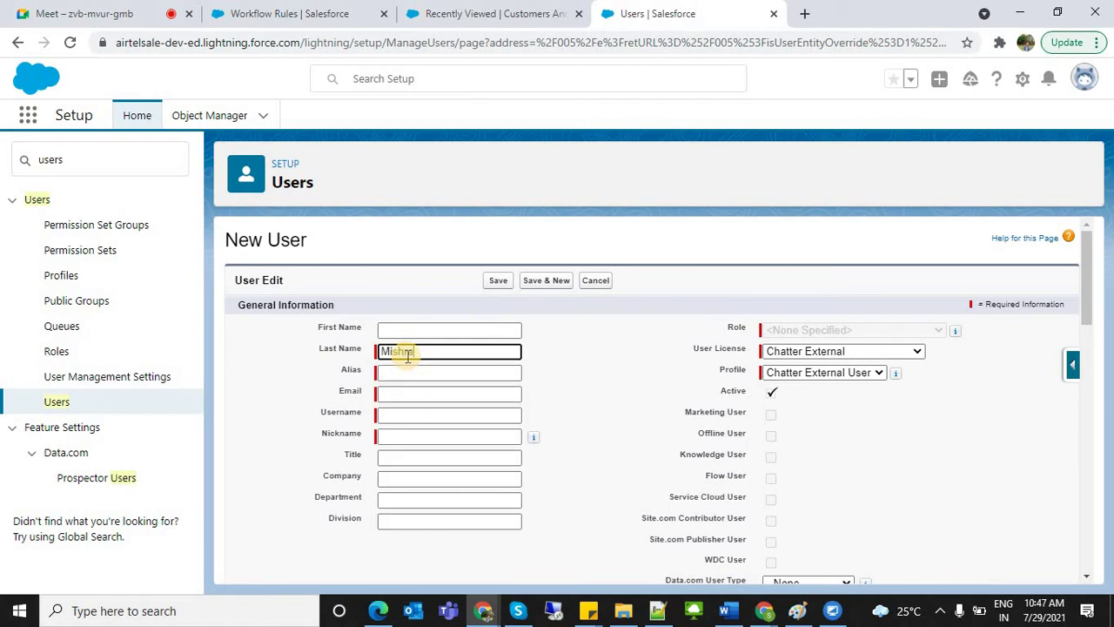
{"action": "type", "text": "a"}
{"action": "key", "text": "Tab"}
Step: Enter the new user's e-mail address so username and nickname fill in
{"action": "left_click", "coordinate": [408, 396]}
{"action": "type", "text": "mishr"}
{"action": "key", "text": "BackSpace"}
{"action": "key", "text": "BackSpace"}
{"action": "key", "text": "BackSpace"}
{"action": "key", "text": "BackSpace"}
{"action": "key", "text": "BackSpace"}
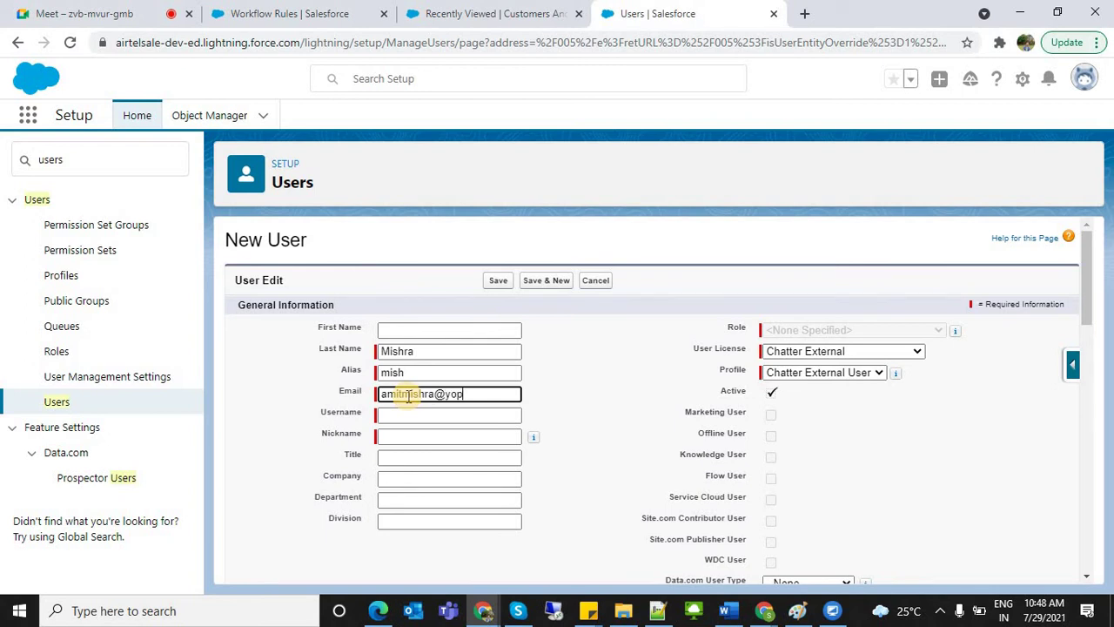
{"action": "left_click", "coordinate": [562, 441]}
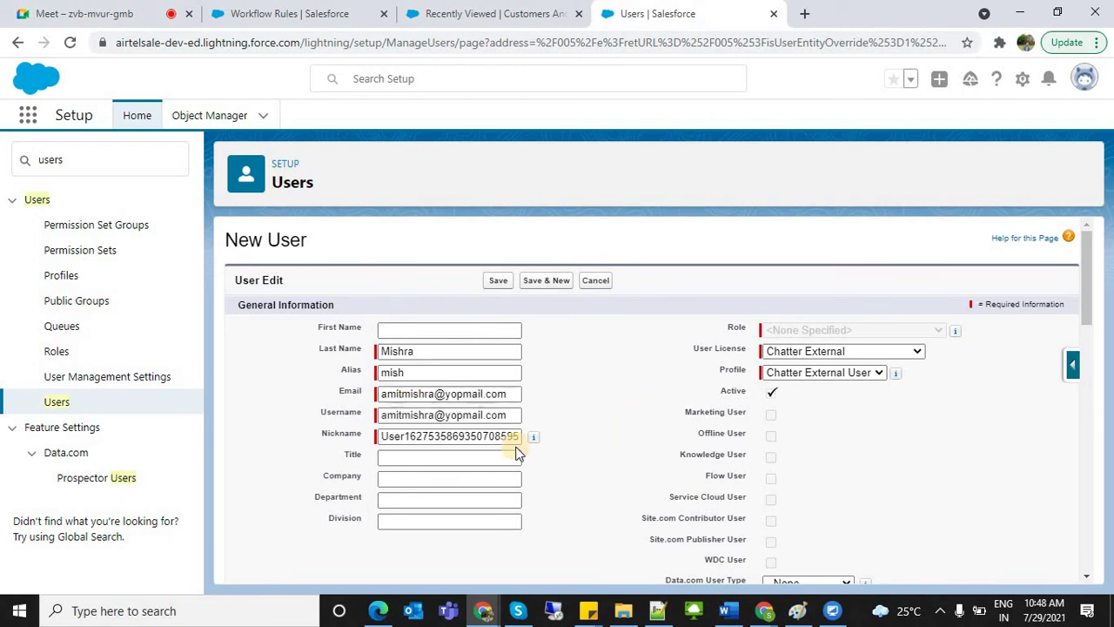
Step: Give the user the Salesforce Platform licence and the Area Regular Technician role
{"action": "left_click", "coordinate": [788, 333]}
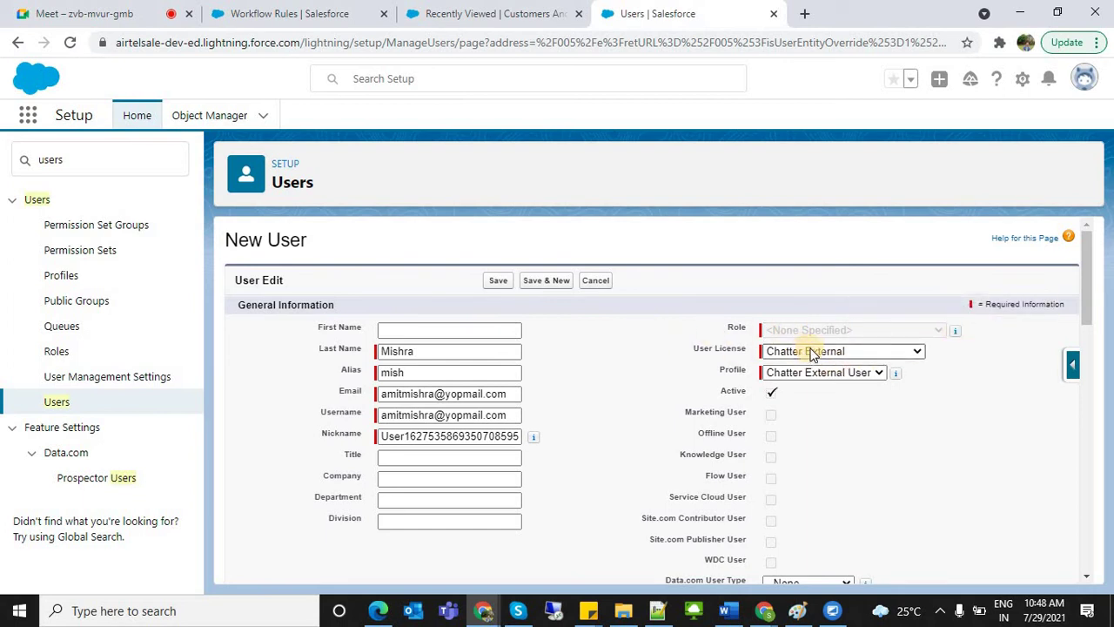
{"action": "mouse_move", "coordinate": [955, 333]}
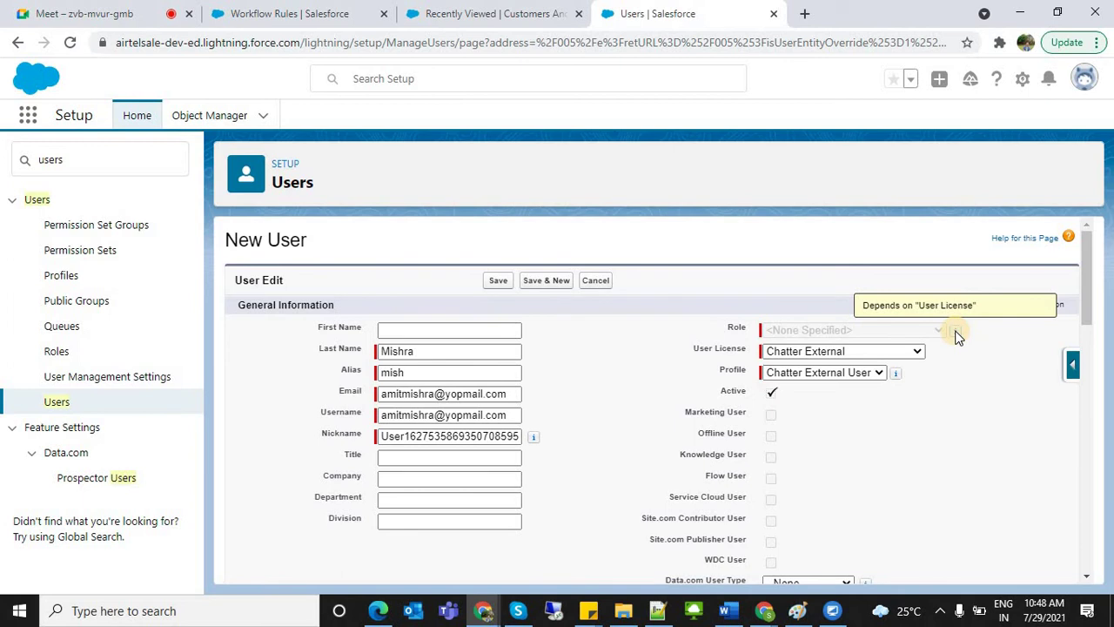
{"action": "left_click", "coordinate": [837, 351]}
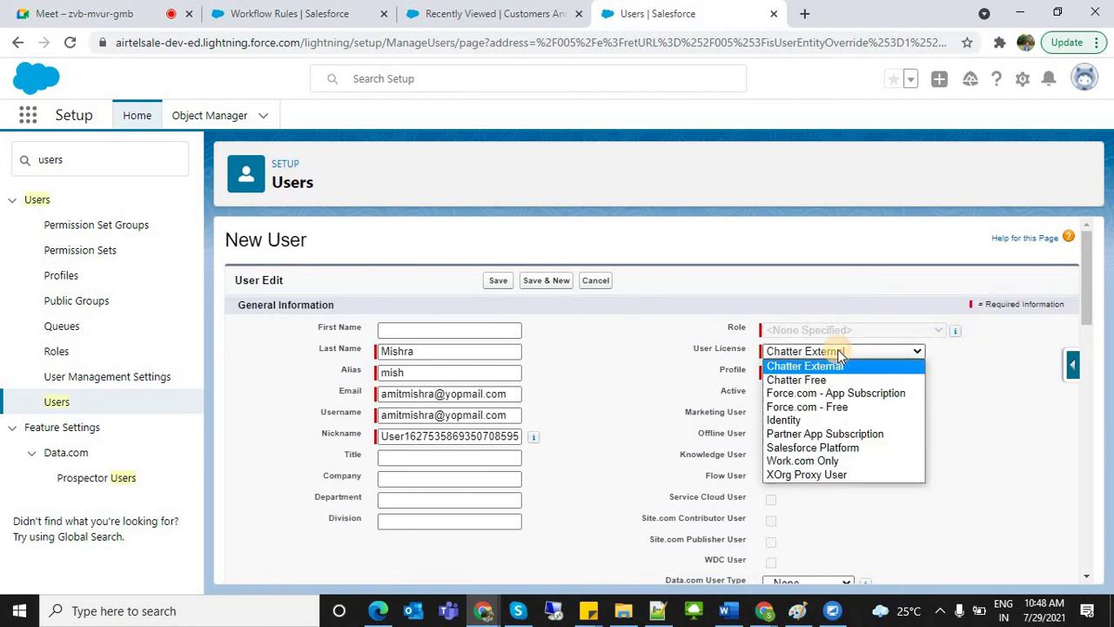
{"action": "left_click", "coordinate": [818, 447]}
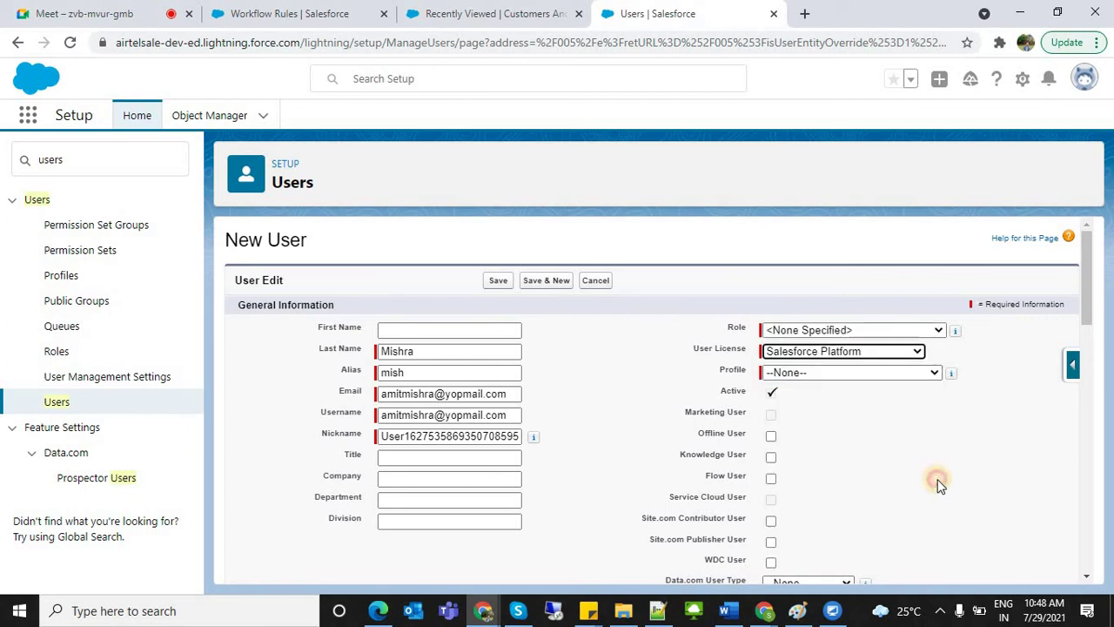
{"action": "left_click", "coordinate": [828, 331]}
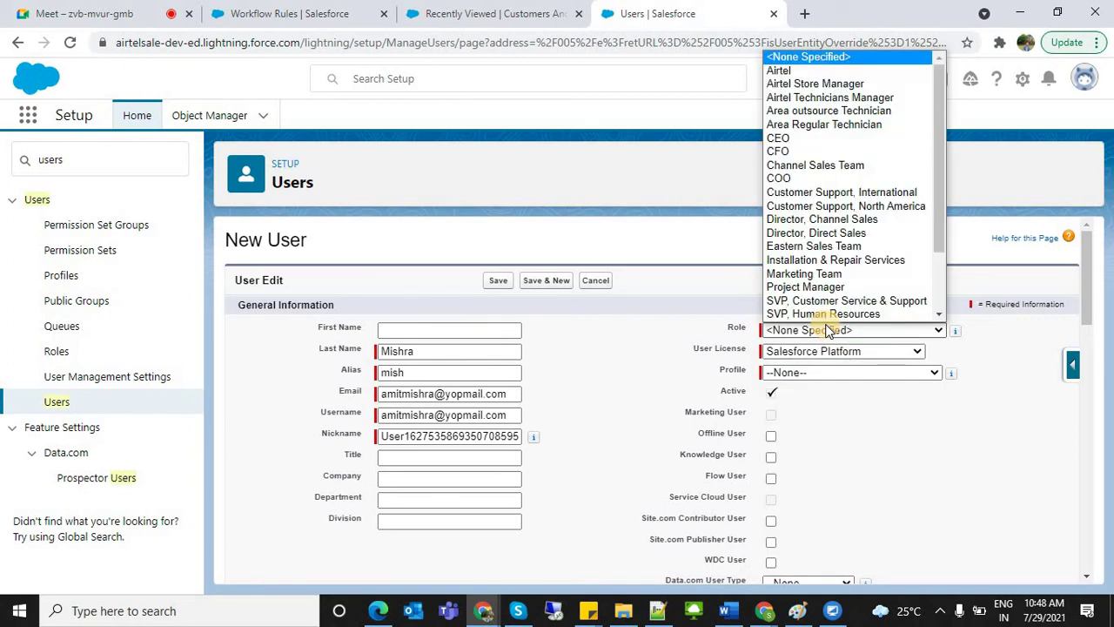
{"action": "scroll", "coordinate": [806, 148], "scroll_direction": "down", "scroll_amount": 1}
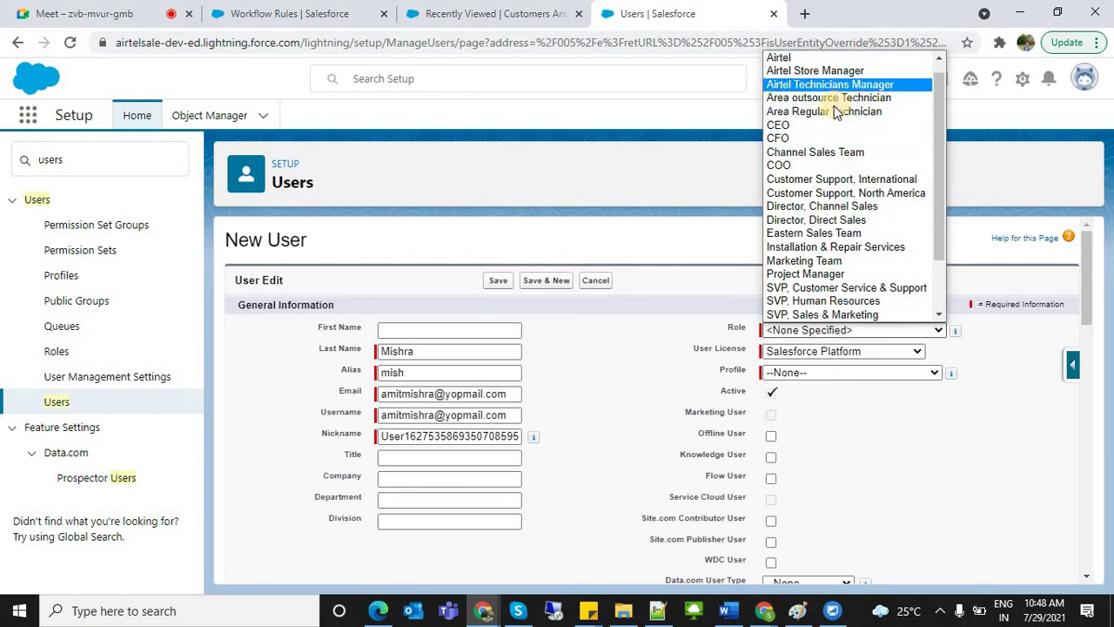
{"action": "left_click", "coordinate": [613, 146]}
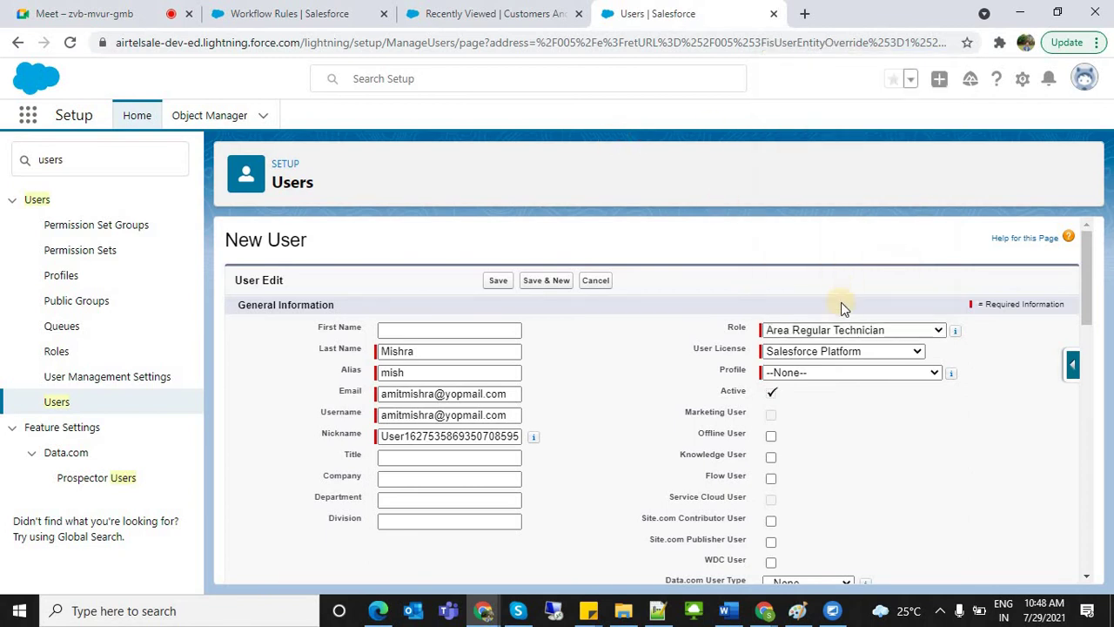
Step: Set the profile to Standard Platform User and save the new user
{"action": "left_click", "coordinate": [819, 354]}
{"action": "left_click", "coordinate": [820, 353]}
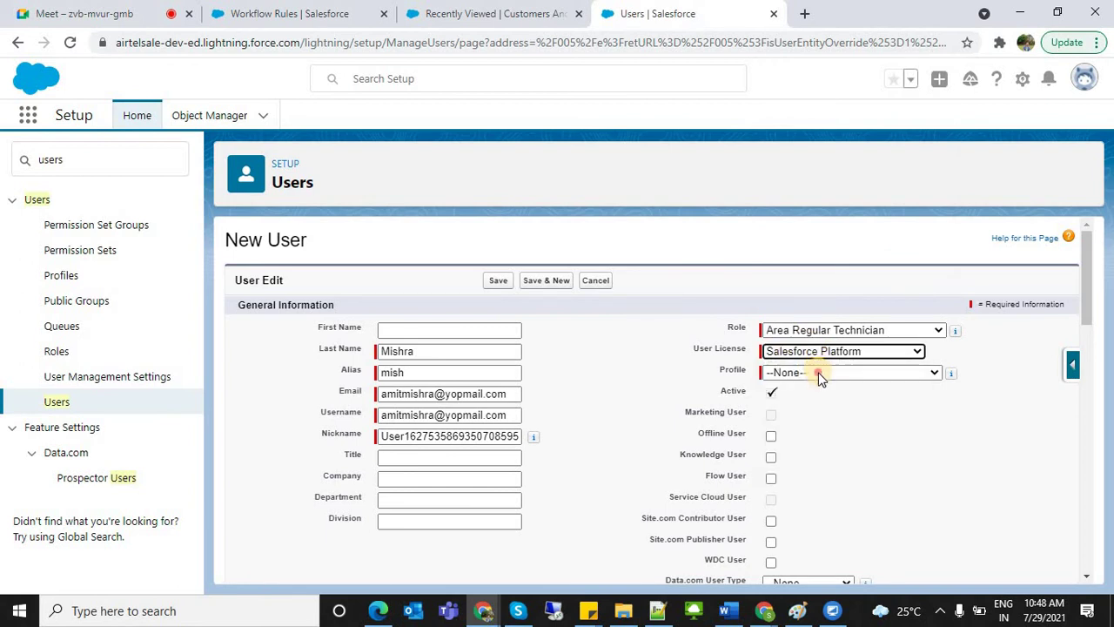
{"action": "left_click", "coordinate": [813, 373]}
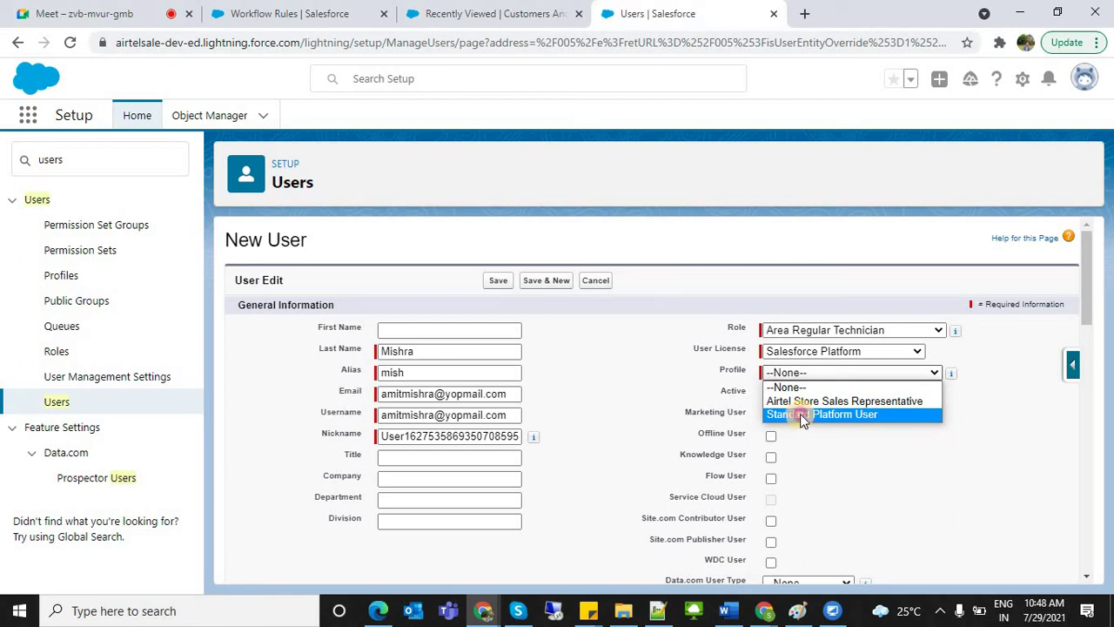
{"action": "left_click", "coordinate": [800, 413]}
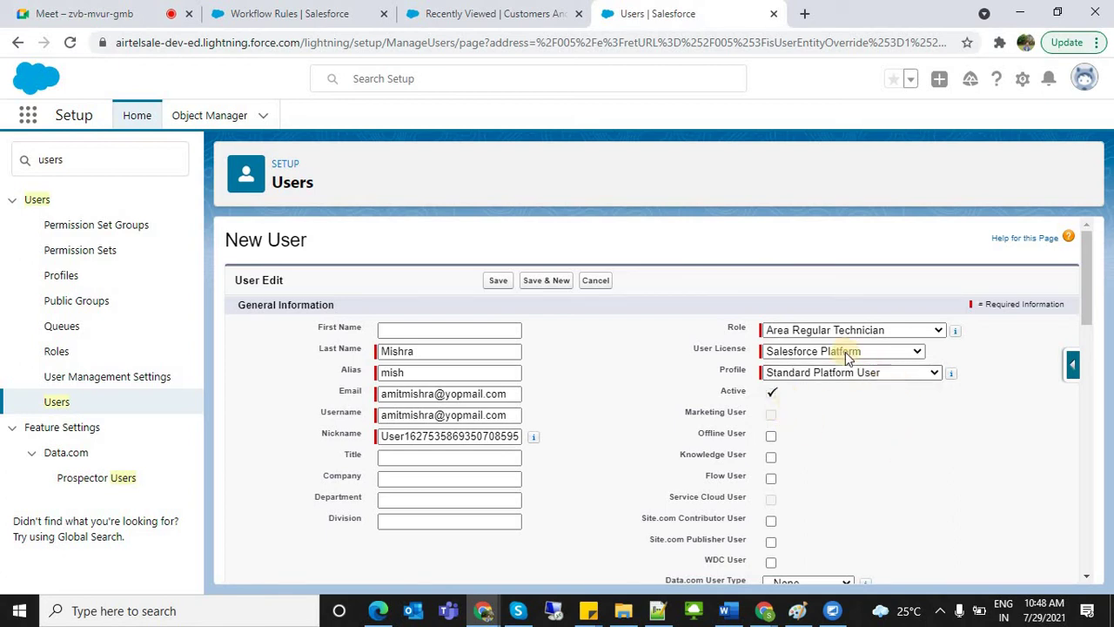
{"action": "left_click", "coordinate": [498, 281]}
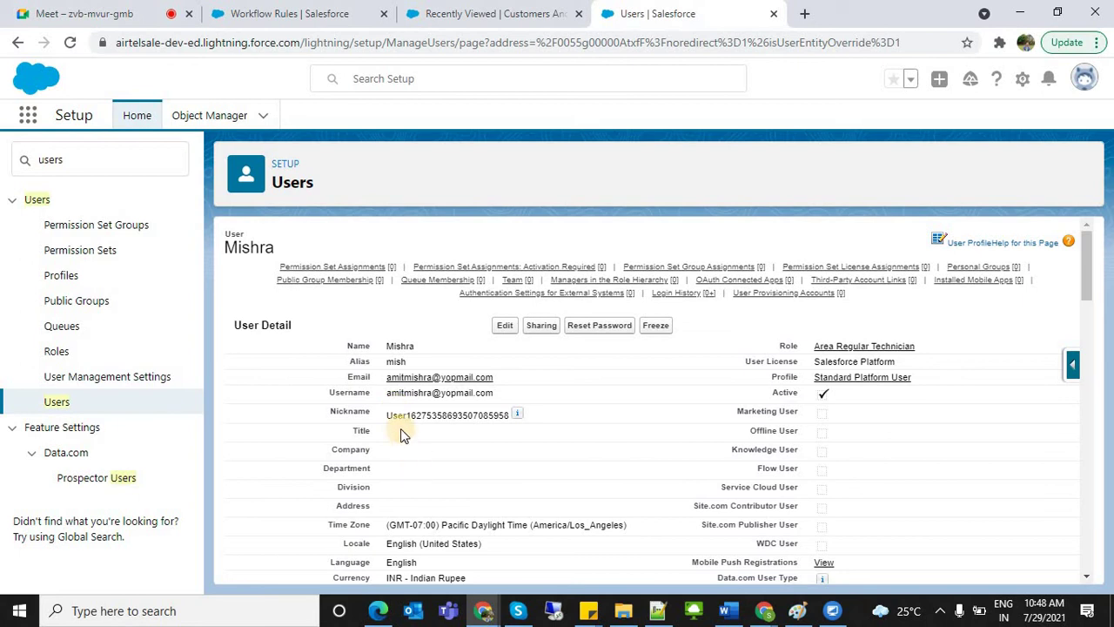
Step: Copy the user's email address and load yopmail.com in a new tab
{"action": "left_click_drag", "start_coordinate": [514, 386], "coordinate": [391, 383]}
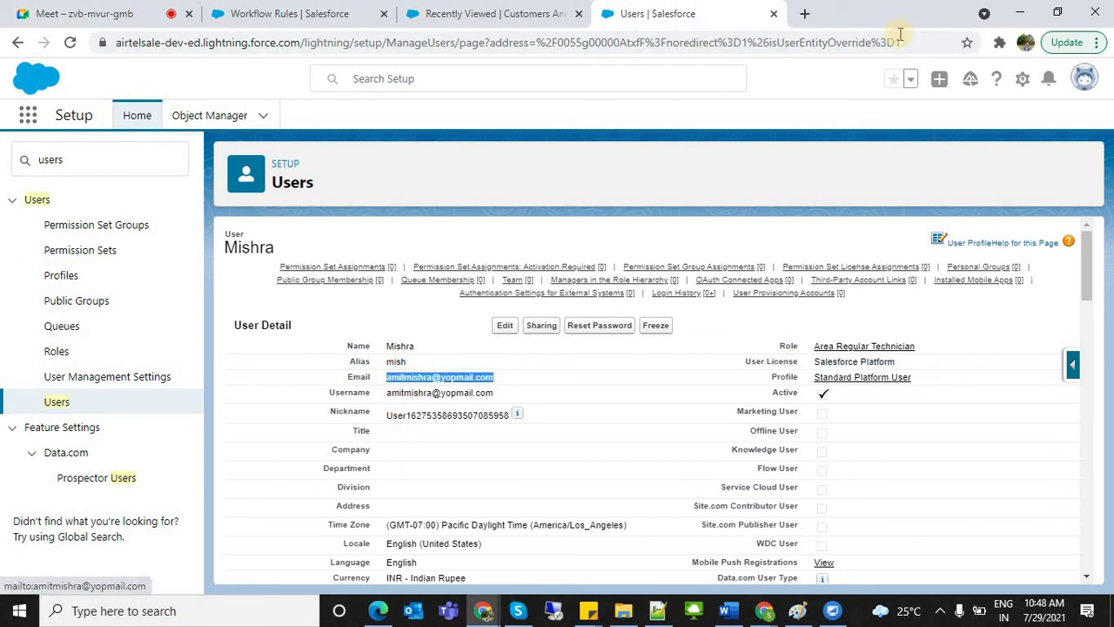
{"action": "left_click", "coordinate": [806, 13]}
{"action": "type", "text": "yopm"}
{"action": "key", "text": "Return"}
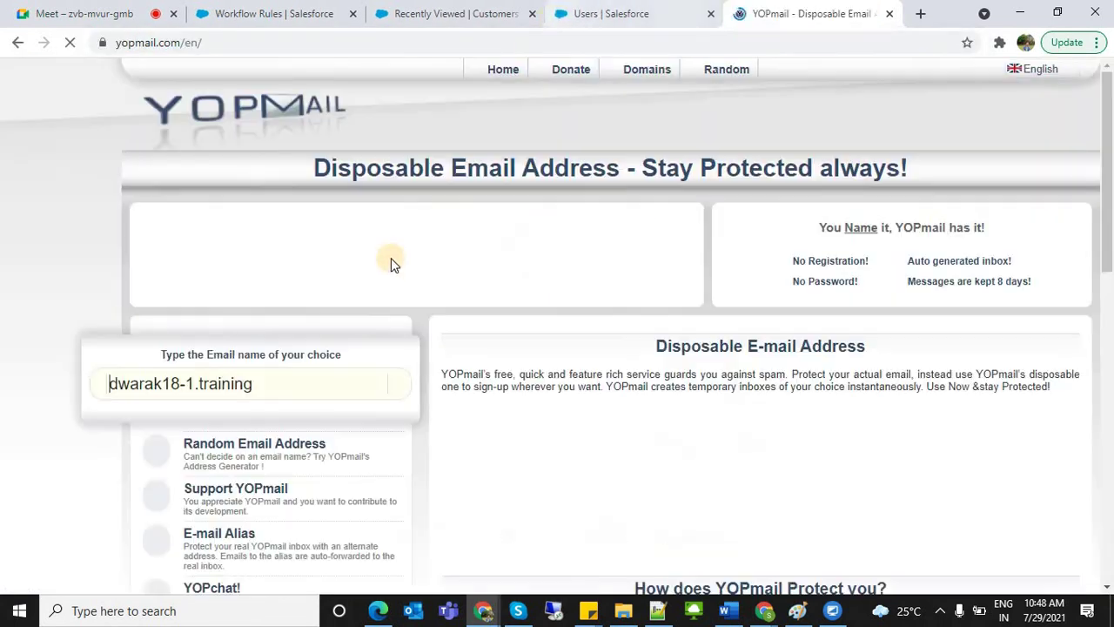
Step: Paste the user's address into YOPmail to open its inbox, then return to Salesforce
{"action": "left_click", "coordinate": [187, 383]}
{"action": "key", "text": "ctrl+v"}
{"action": "left_click", "coordinate": [338, 382]}
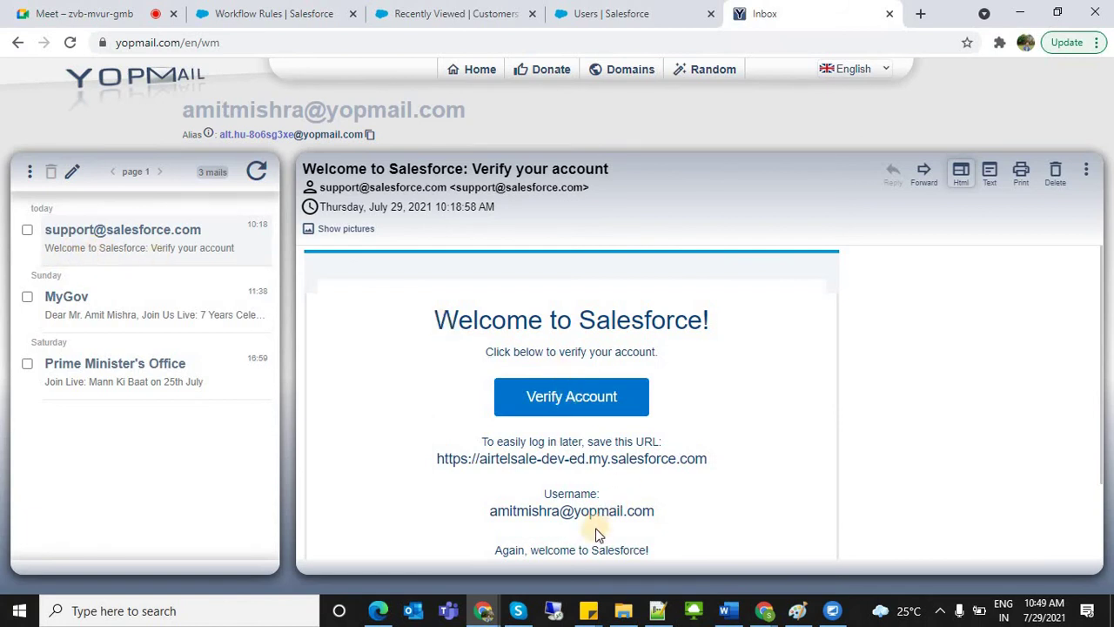
{"action": "left_click", "coordinate": [648, 22]}
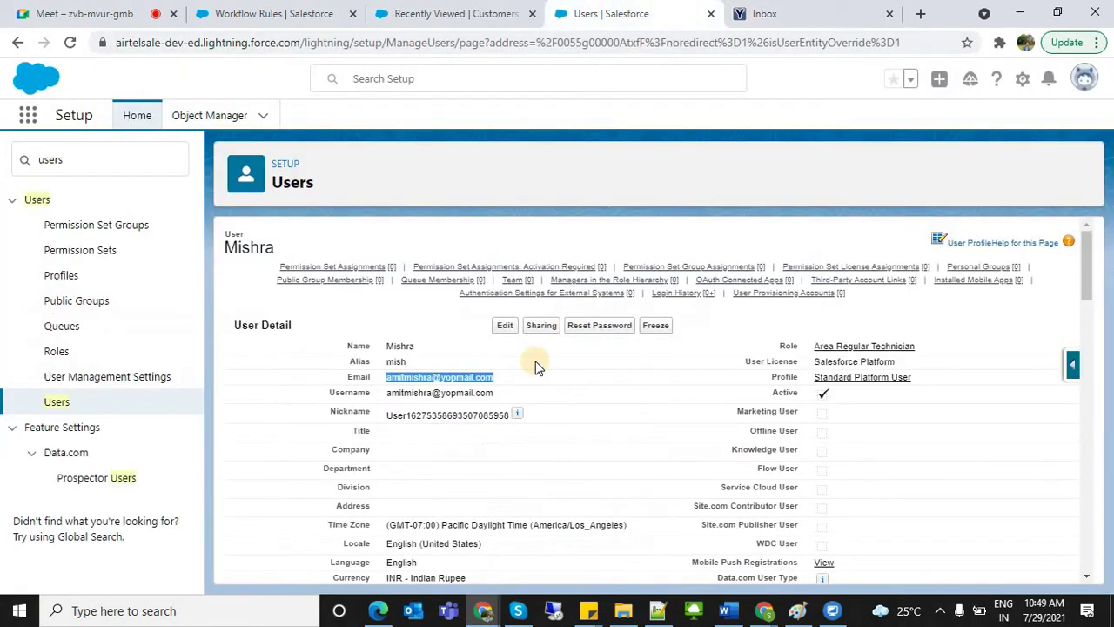
Step: Edit the technician user and replace their last name
{"action": "left_click", "coordinate": [505, 327]}
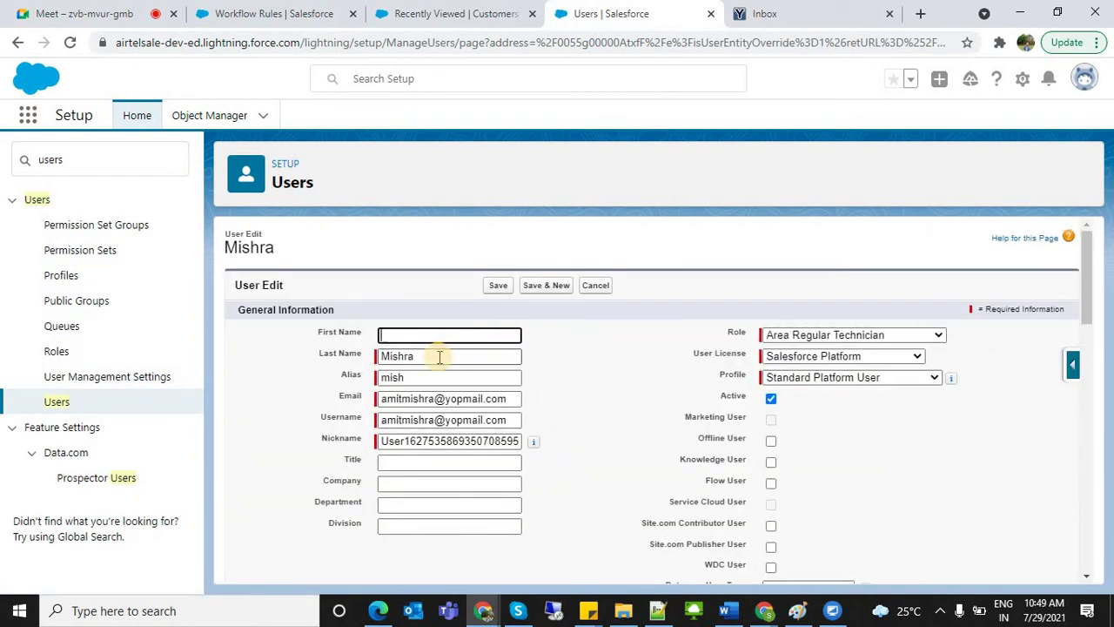
{"action": "left_click", "coordinate": [439, 357]}
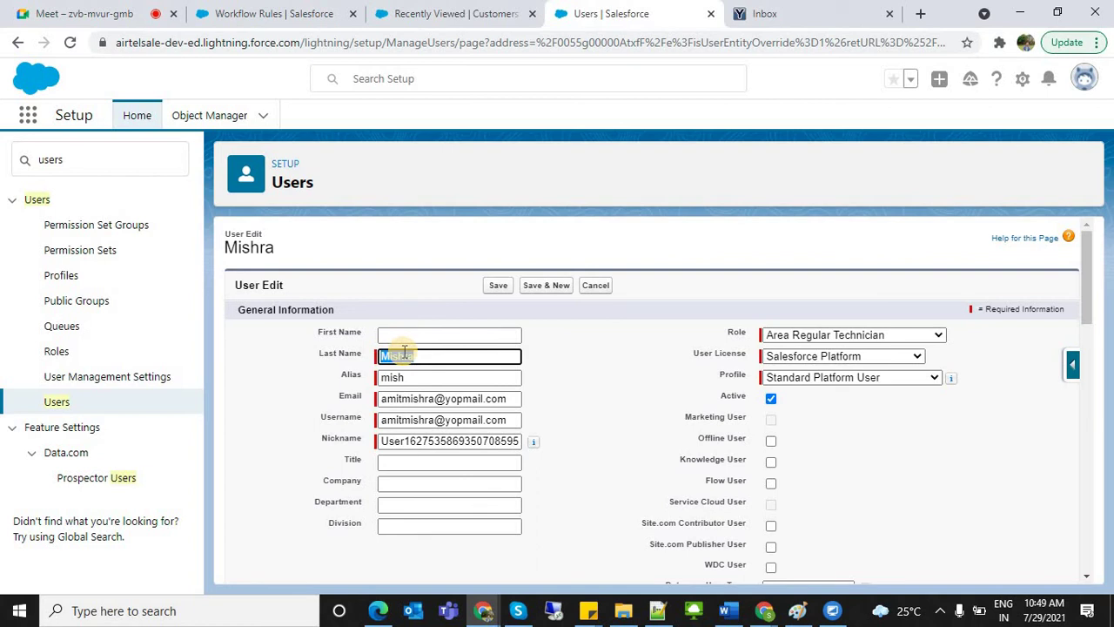
{"action": "type", "text": "Vi"}
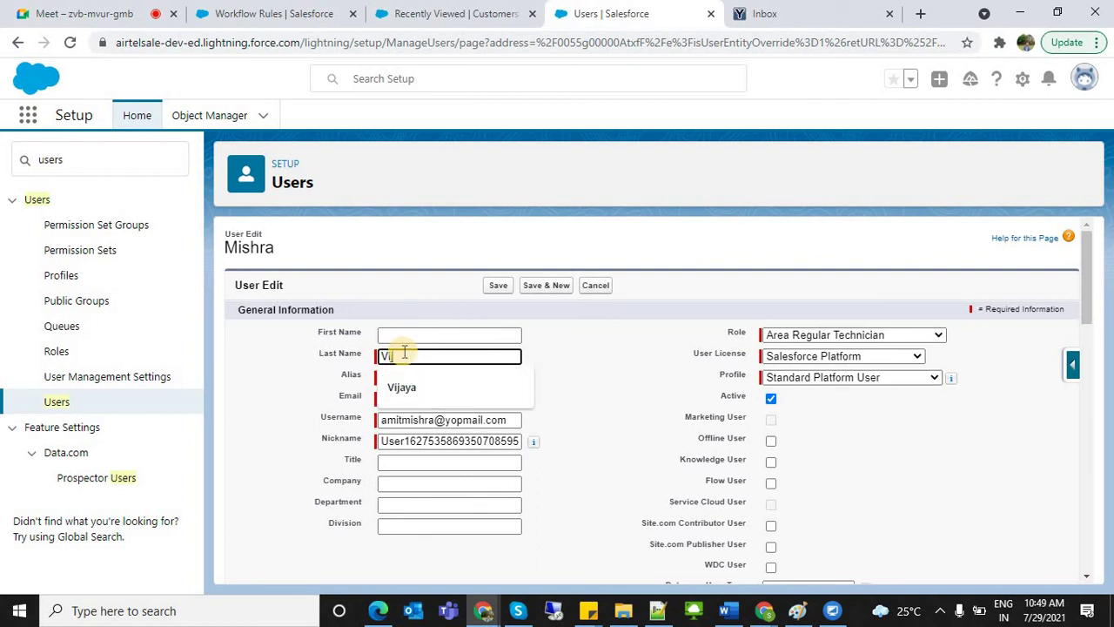
{"action": "type", "text": "jaya"}
{"action": "key", "text": "Tab"}
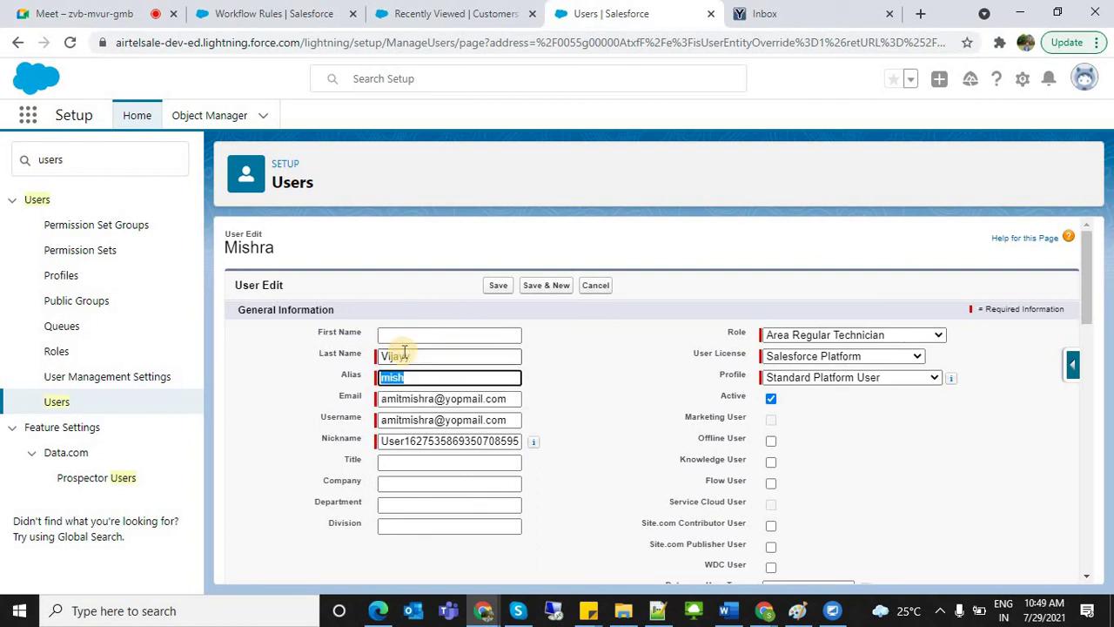
{"action": "key", "text": "Tab"}
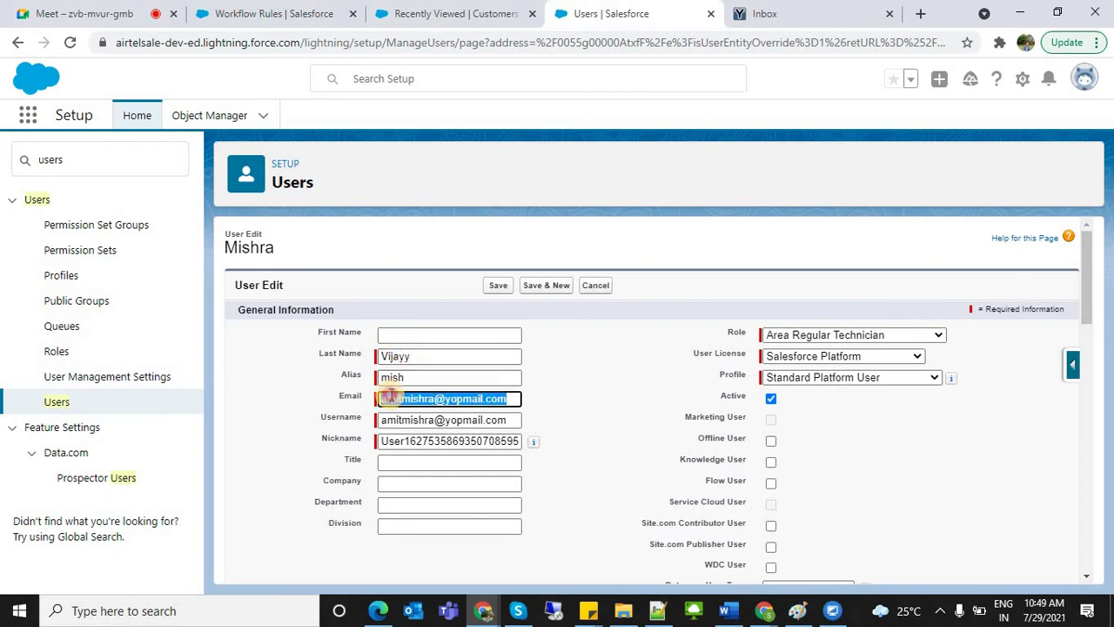
Step: Change the user's email and username, save, and accept the verification notice
{"action": "double_click", "coordinate": [391, 398]}
{"action": "type", "text": "VIJAY"}
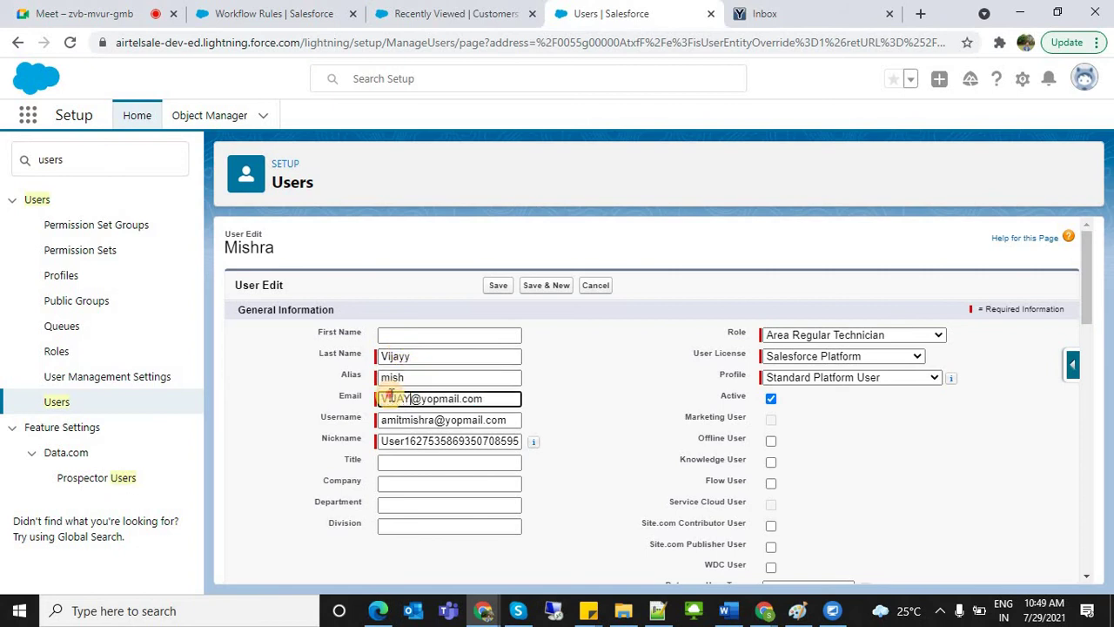
{"action": "type", "text": "vijay"}
{"action": "double_click", "coordinate": [396, 419]}
{"action": "type", "text": "vi"}
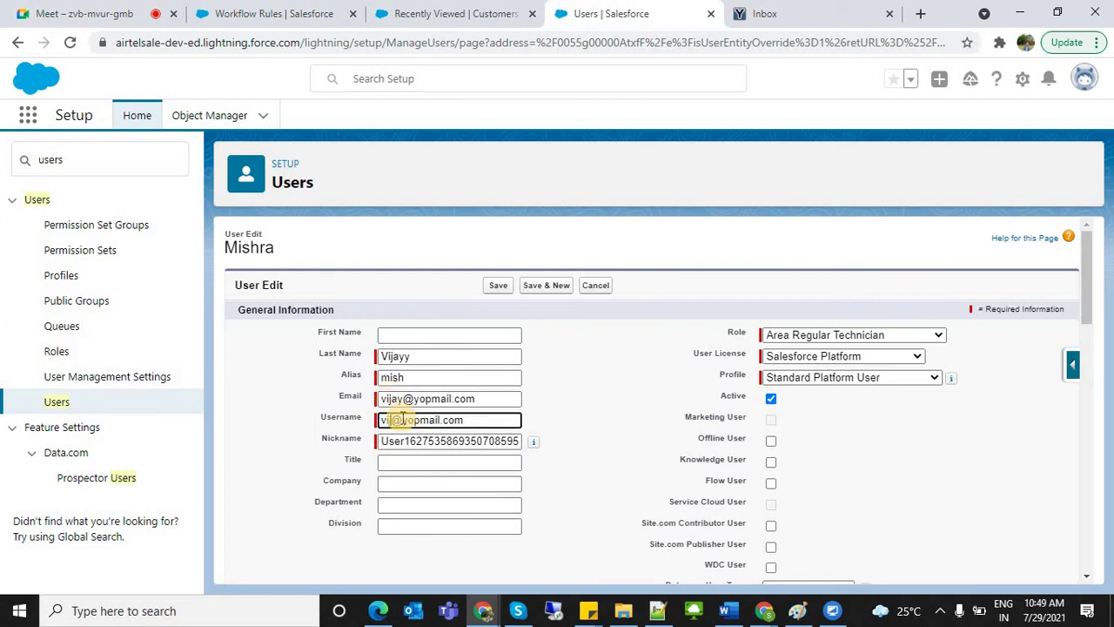
{"action": "type", "text": "jayairtel"}
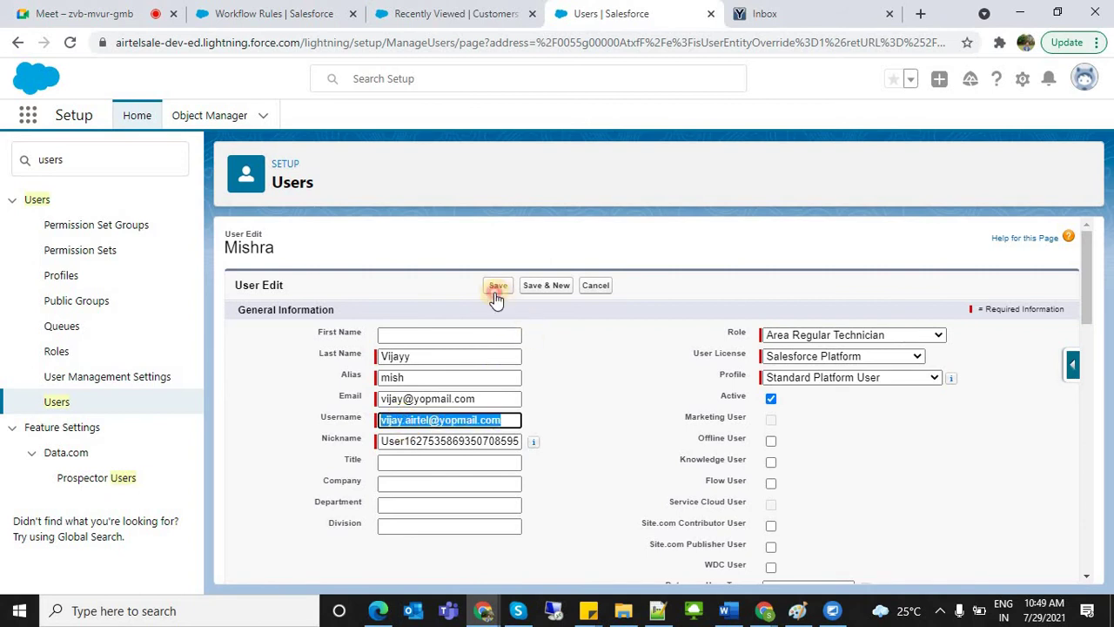
{"action": "left_click", "coordinate": [498, 285]}
{"action": "left_click", "coordinate": [635, 234]}
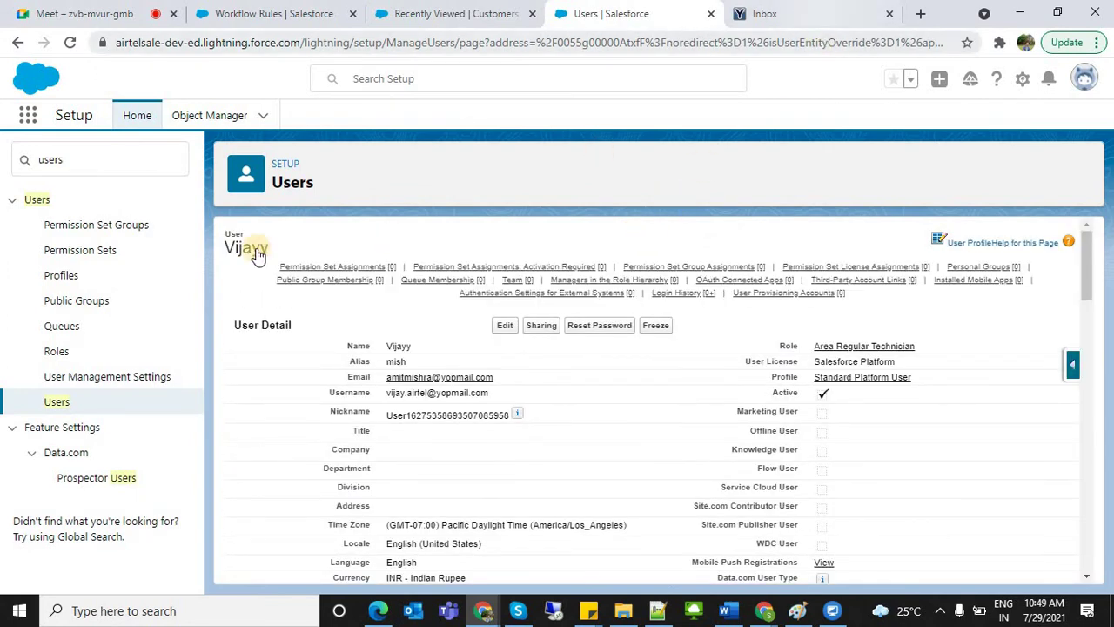
{"action": "key", "text": "ctrl+Tab"}
Step: Refresh the inbox and open the new-username email's login link in a new tab
{"action": "left_click", "coordinate": [255, 171]}
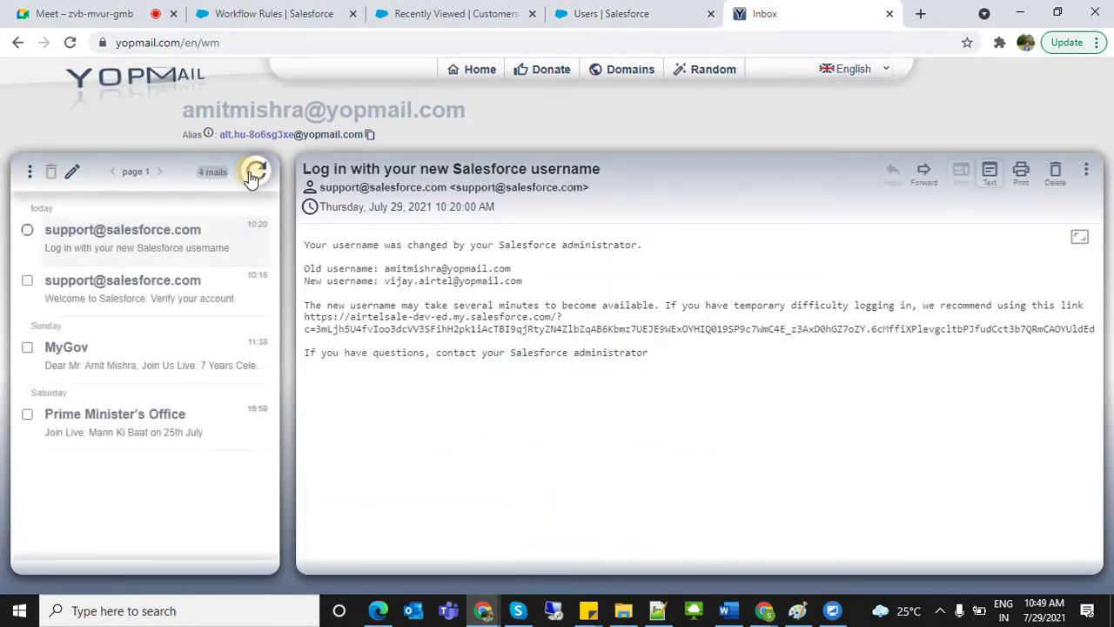
{"action": "left_click_drag", "start_coordinate": [306, 304], "coordinate": [1098, 329]}
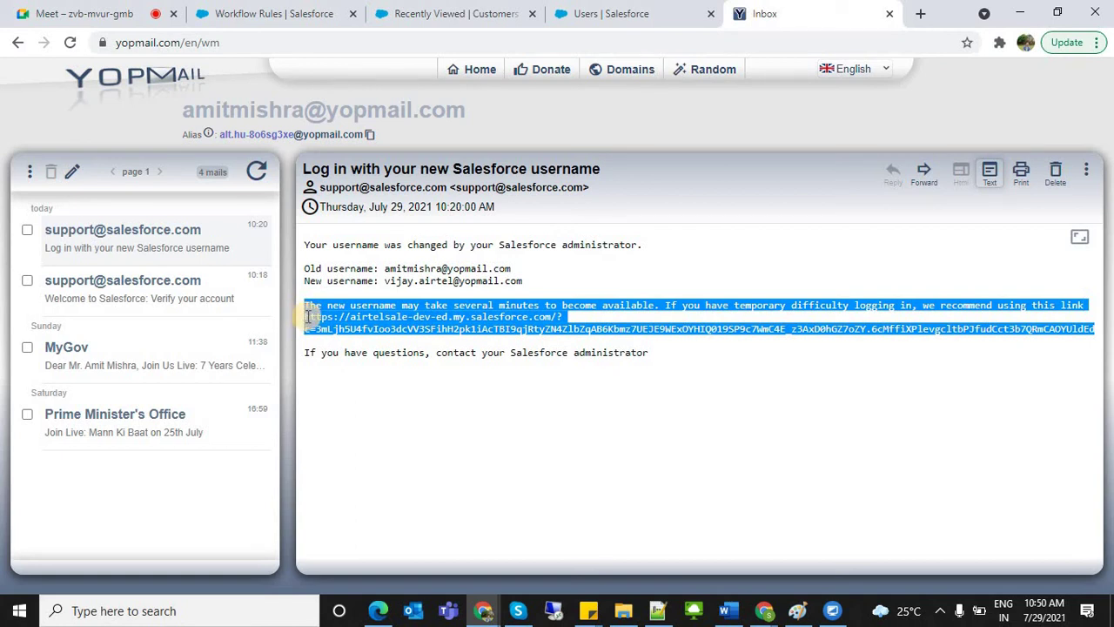
{"action": "left_click", "coordinate": [302, 318], "text": "shift"}
{"action": "left_click_drag", "start_coordinate": [304, 320], "coordinate": [1101, 336]}
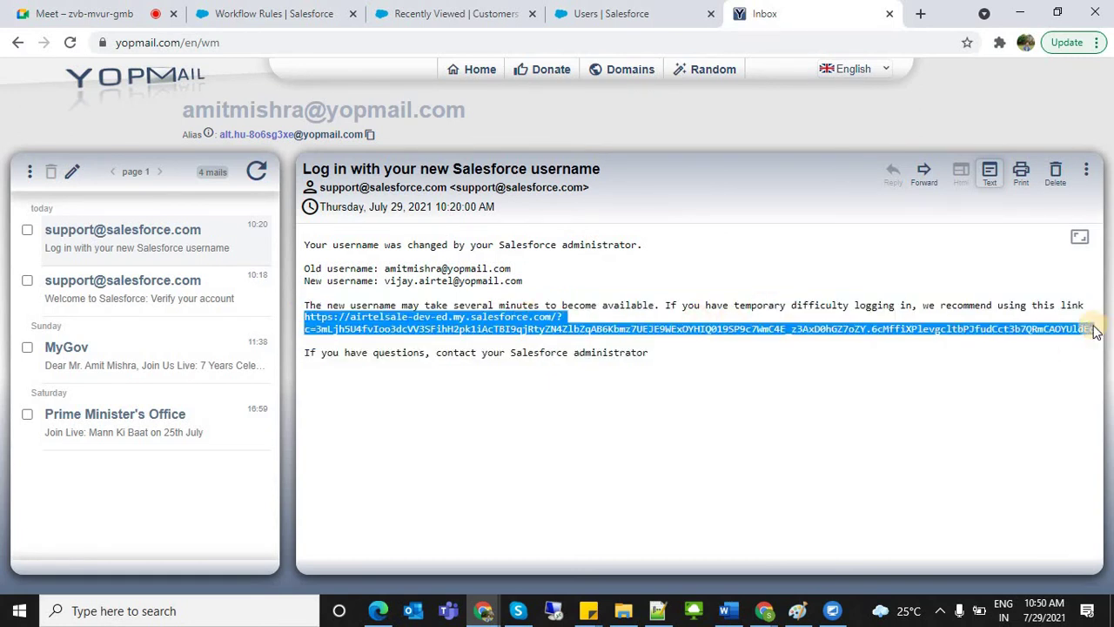
{"action": "left_click", "coordinate": [921, 13]}
{"action": "key", "text": "Return"}
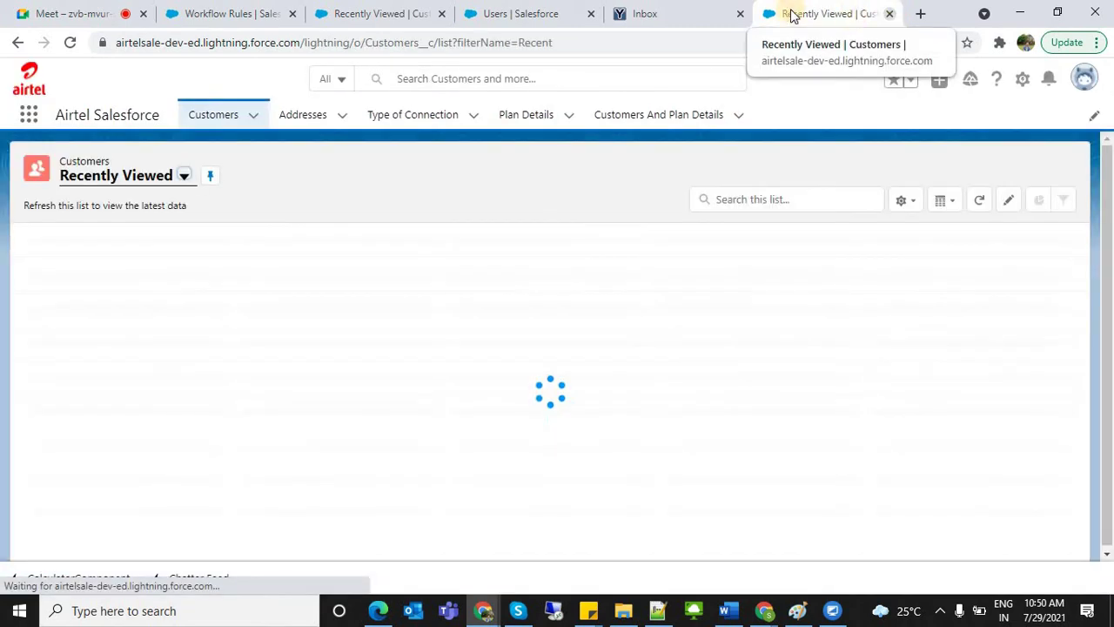
Step: Close the Lightning tab and reload the Salesforce user detail page
{"action": "left_click", "coordinate": [889, 13]}
{"action": "left_click", "coordinate": [696, 13]}
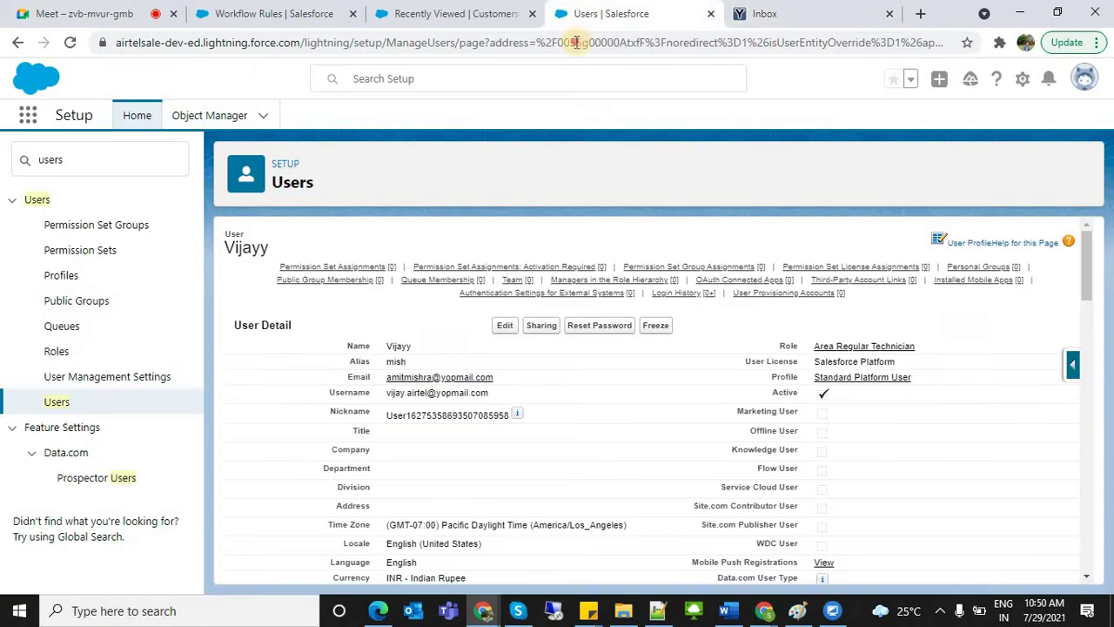
{"action": "left_click", "coordinate": [574, 44]}
{"action": "key", "text": "Return"}
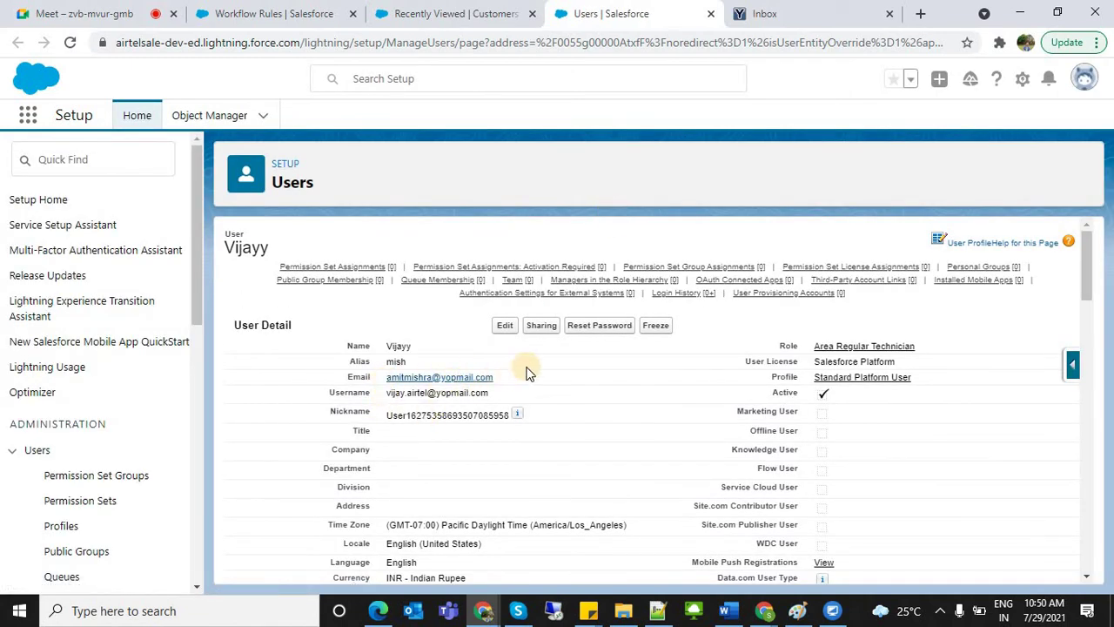
{"action": "left_click_drag", "start_coordinate": [496, 379], "coordinate": [493, 369]}
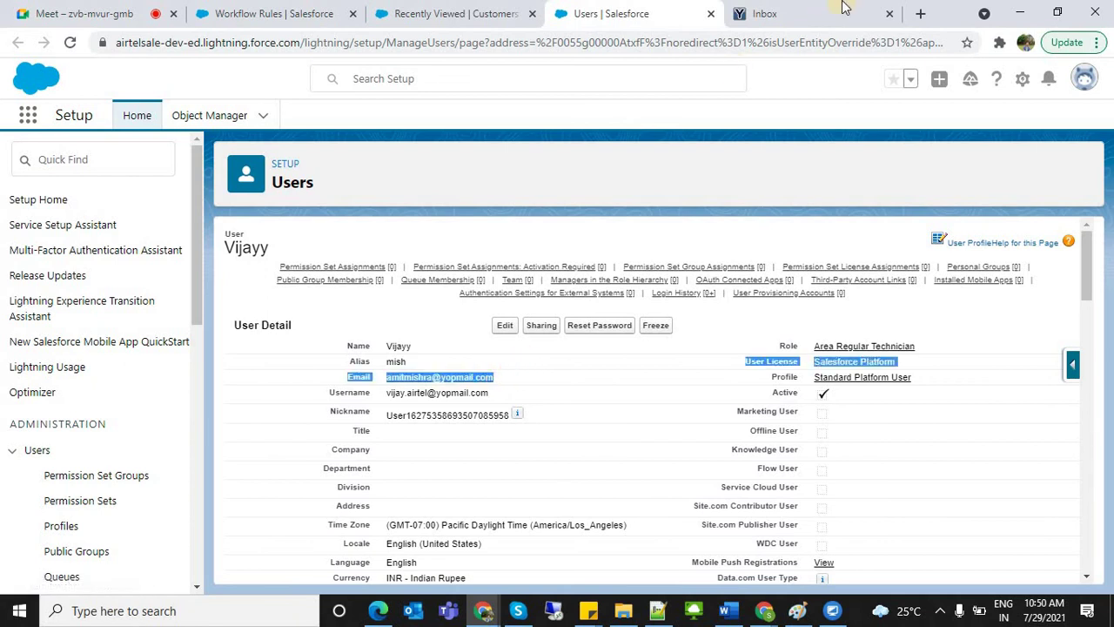
Step: Open the Salesforce verification email in YOPmail and copy the Verify Account link
{"action": "left_click", "coordinate": [764, 13]}
{"action": "left_click", "coordinate": [496, 409]}
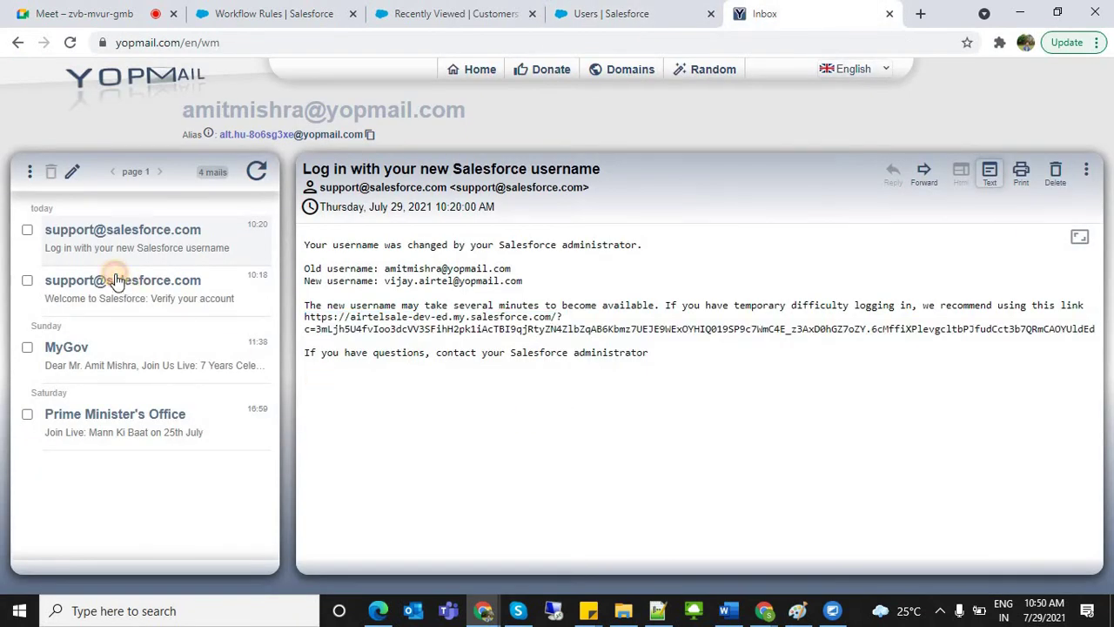
{"action": "left_click", "coordinate": [114, 281]}
{"action": "left_click", "coordinate": [539, 401]}
{"action": "right_click", "coordinate": [539, 403]}
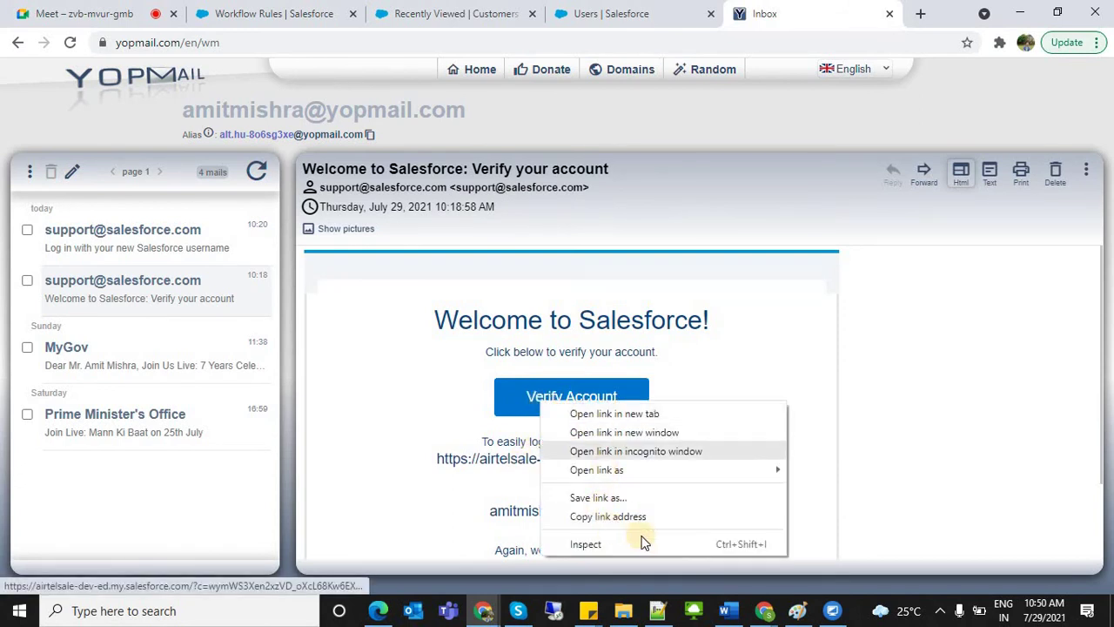
{"action": "left_click", "coordinate": [616, 517]}
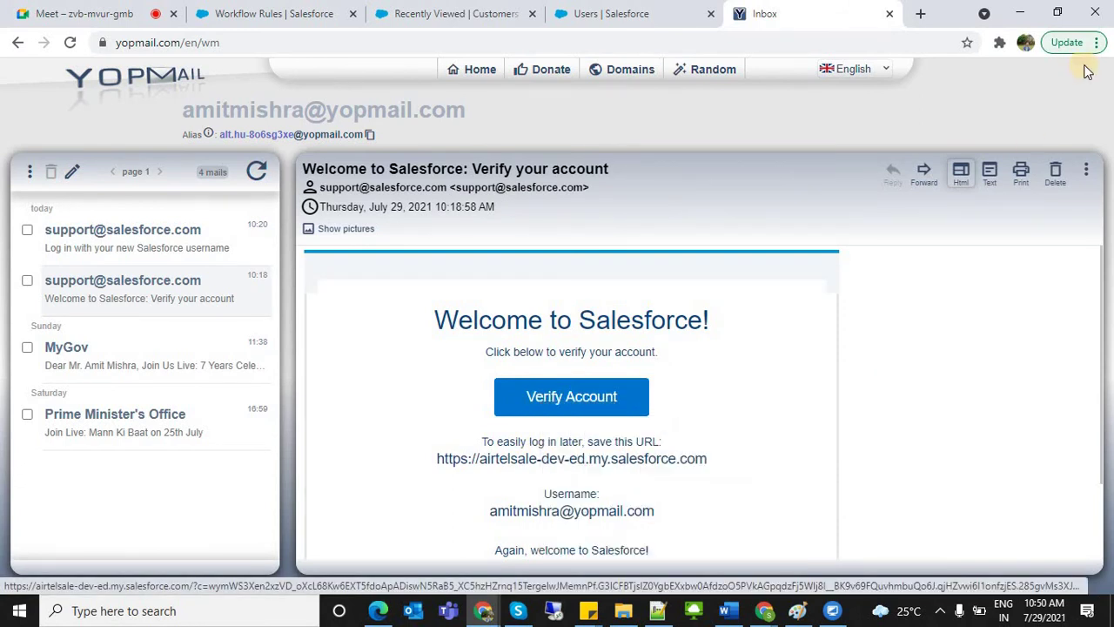
Step: Load the verification link in a new maximized incognito window
{"action": "left_click", "coordinate": [1066, 42]}
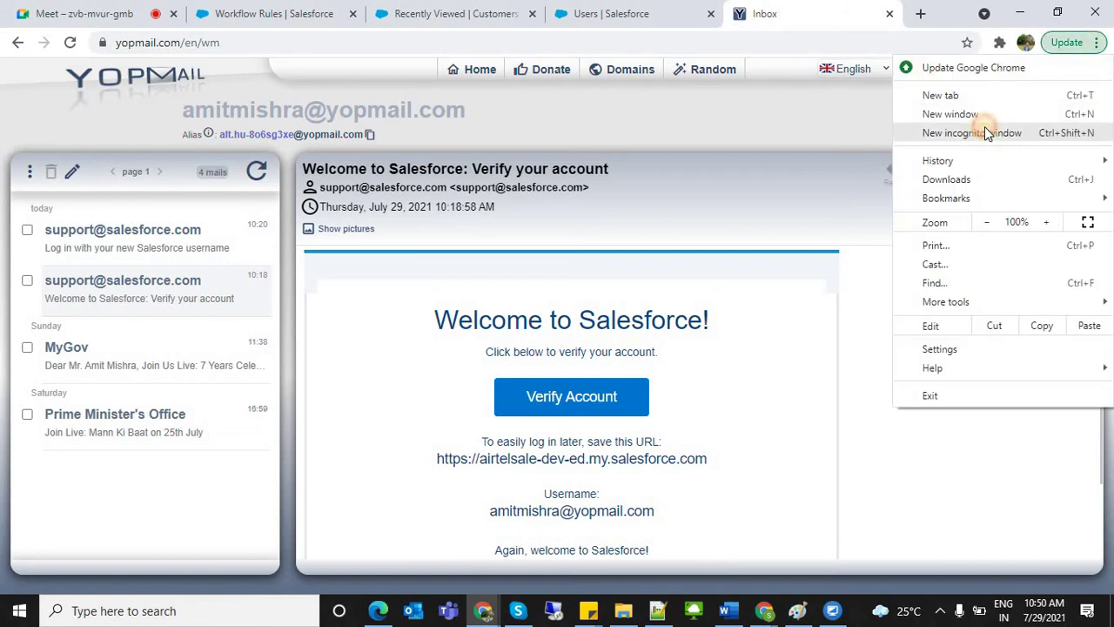
{"action": "left_click", "coordinate": [984, 128]}
{"action": "key", "text": "super+Up"}
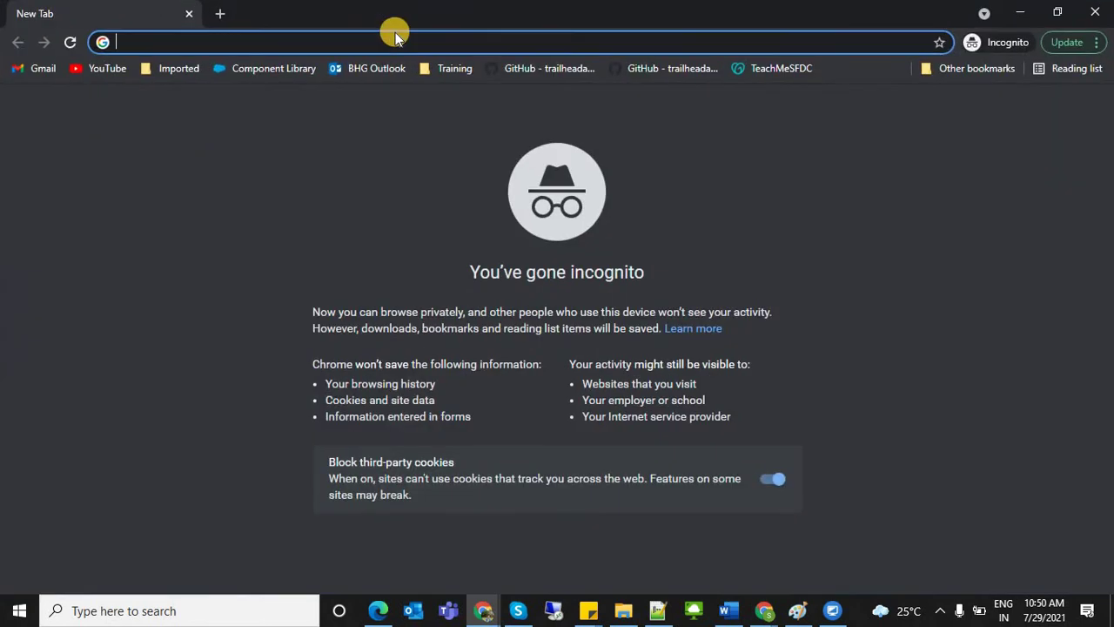
{"action": "key", "text": "ctrl+v"}
{"action": "key", "text": "Return"}
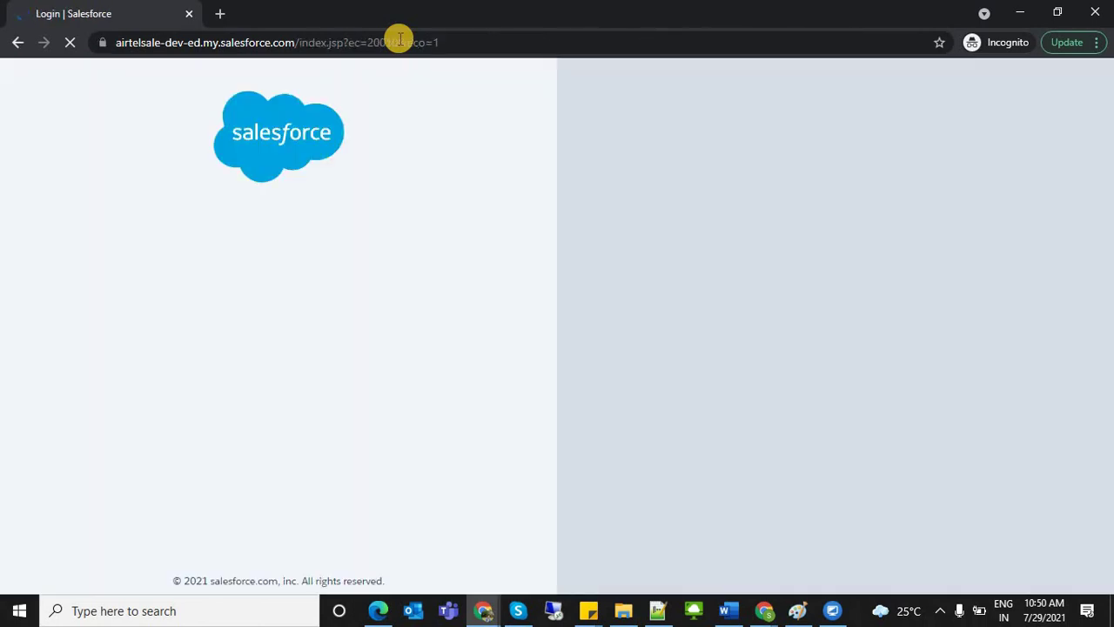
Step: Copy the YOPmail page address and load it in a second incognito tab
{"action": "key", "text": "alt+Tab"}
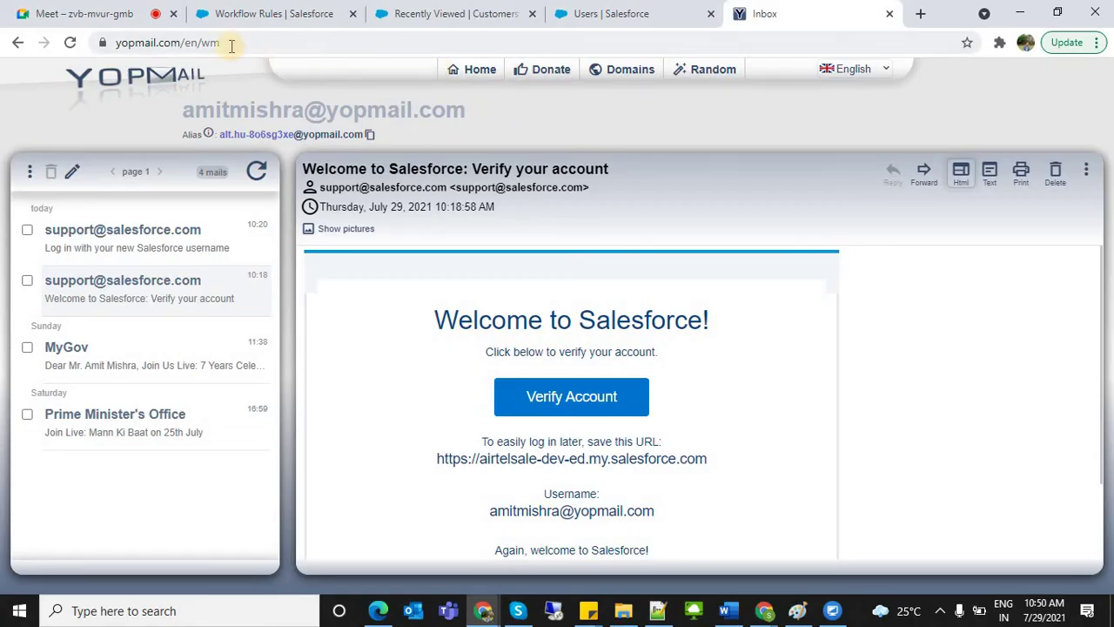
{"action": "left_click", "coordinate": [231, 46]}
{"action": "key", "text": "alt+Tab"}
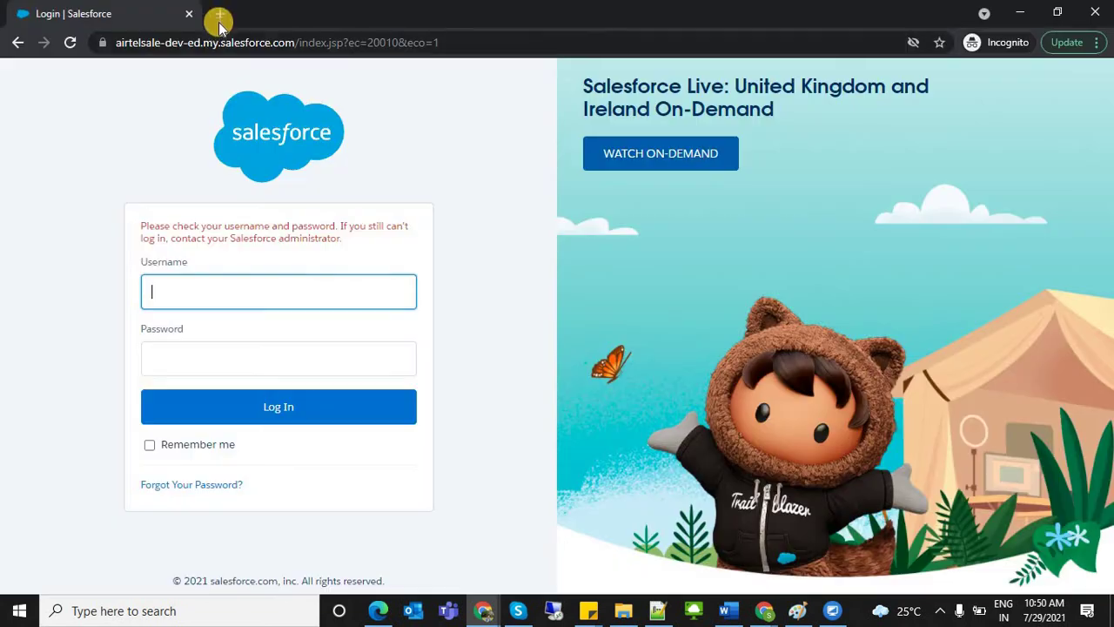
{"action": "left_click", "coordinate": [219, 16]}
{"action": "key", "text": "ctrl+v"}
{"action": "key", "text": "Return"}
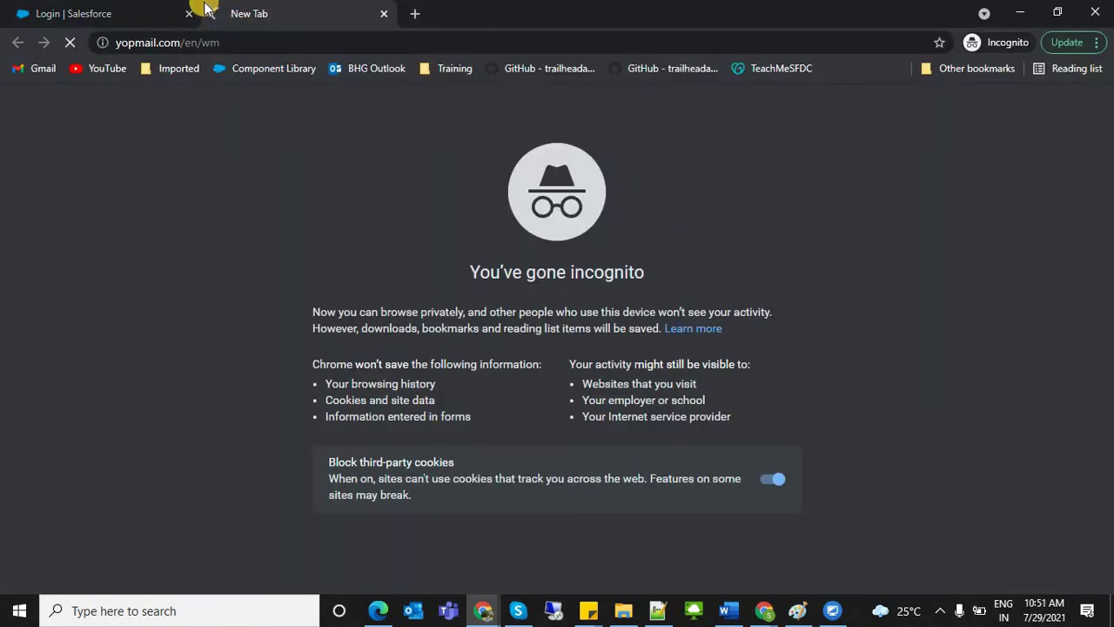
{"action": "key", "text": "alt+Tab"}
Step: Copy the mailbox address and open that inbox in the private window
{"action": "left_click", "coordinate": [262, 11]}
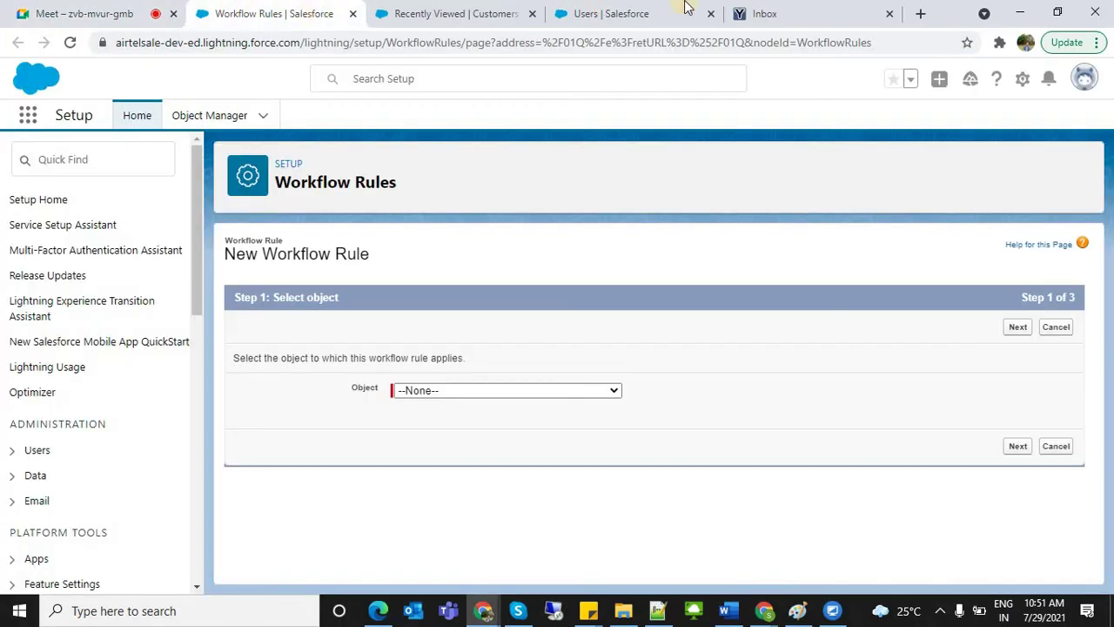
{"action": "left_click", "coordinate": [811, 9]}
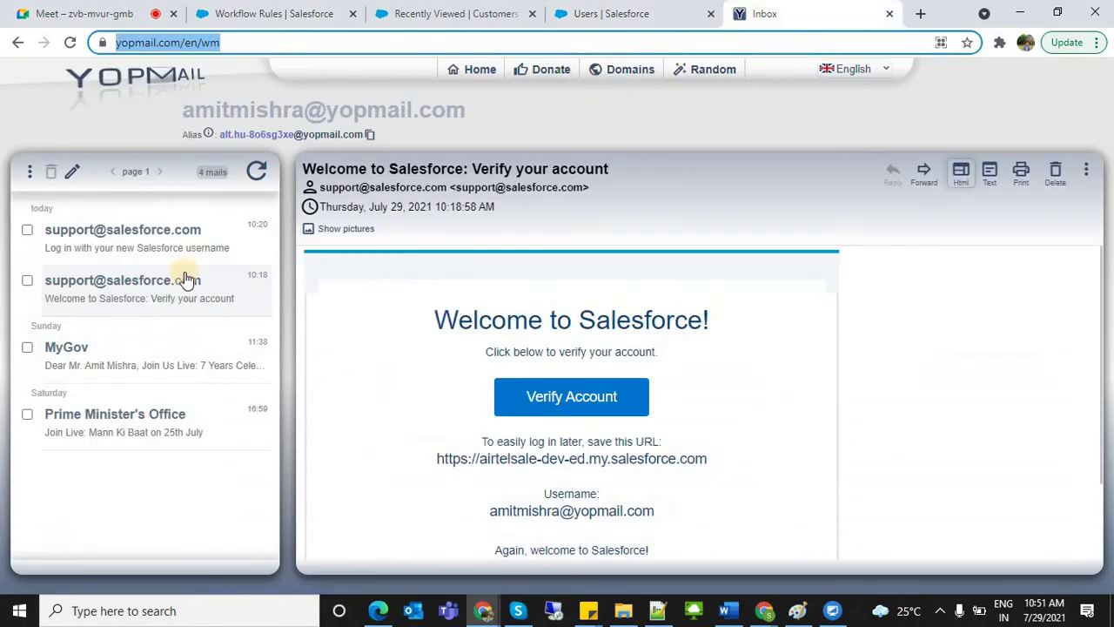
{"action": "left_click_drag", "start_coordinate": [416, 89], "coordinate": [490, 104]}
{"action": "key", "text": "alt+Tab"}
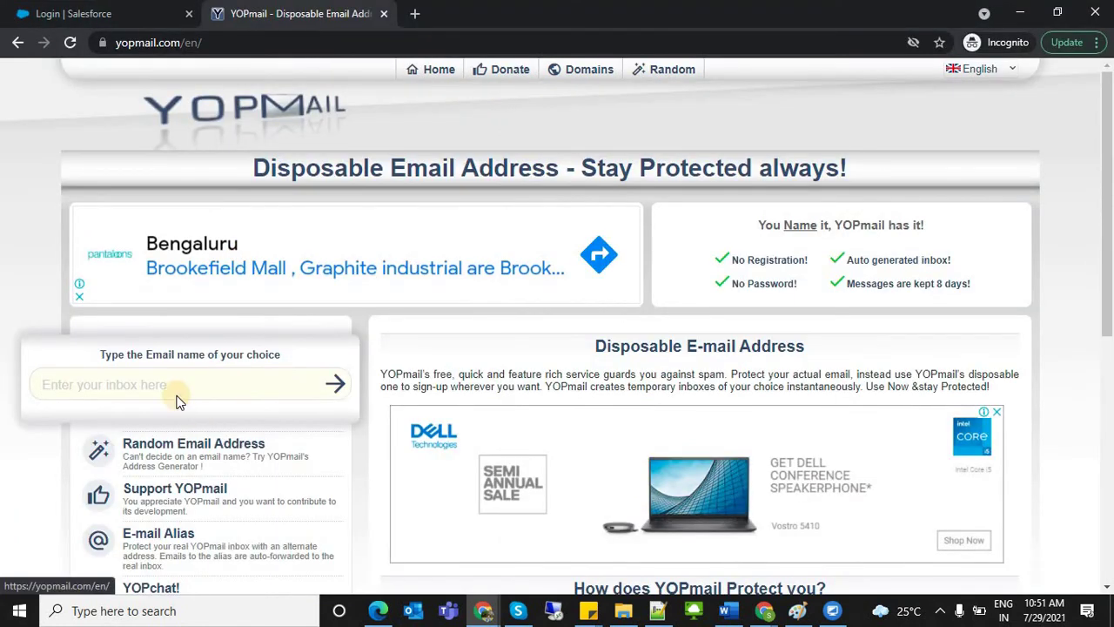
{"action": "left_click", "coordinate": [279, 385]}
{"action": "key", "text": "ctrl+v"}
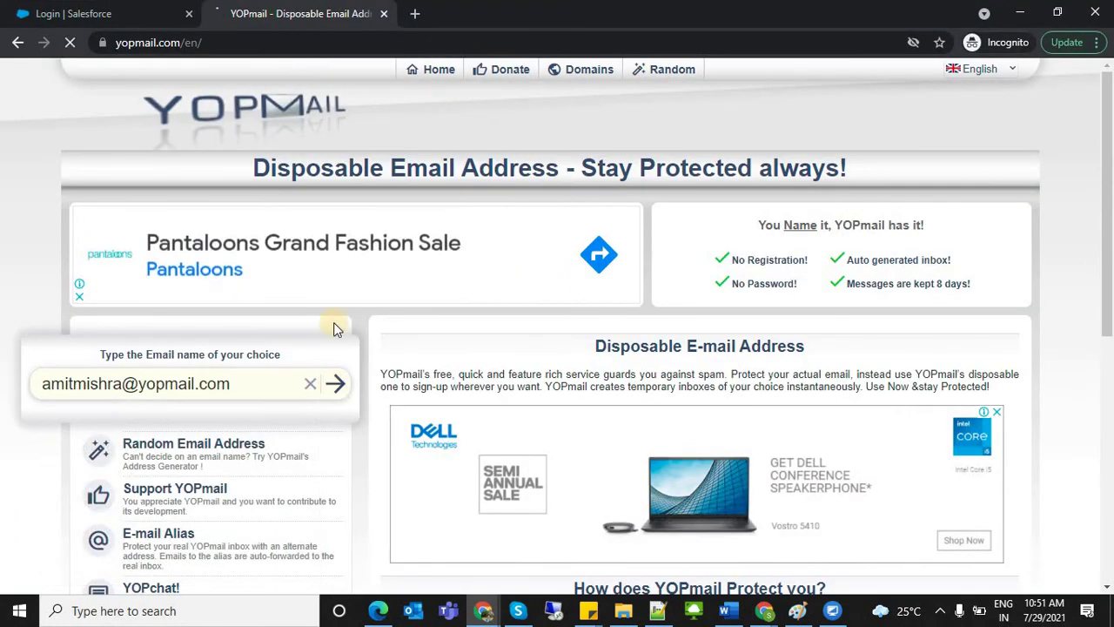
{"action": "left_click", "coordinate": [334, 384]}
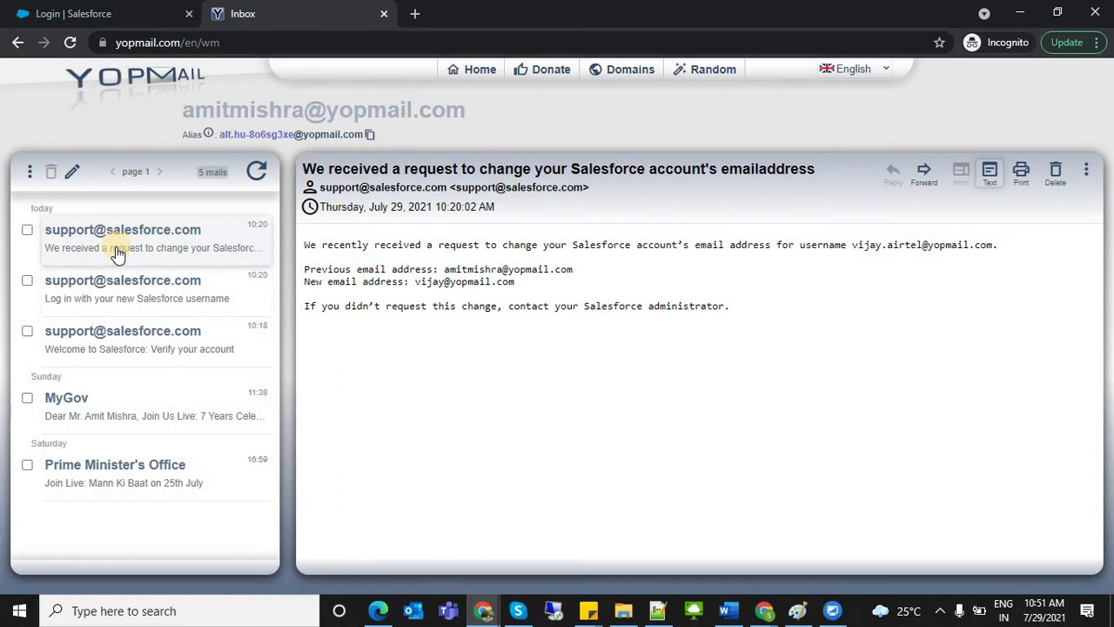
Step: Follow the Welcome to Salesforce verification link and read the username and email-change emails
{"action": "double_click", "coordinate": [264, 112]}
{"action": "left_click", "coordinate": [194, 369]}
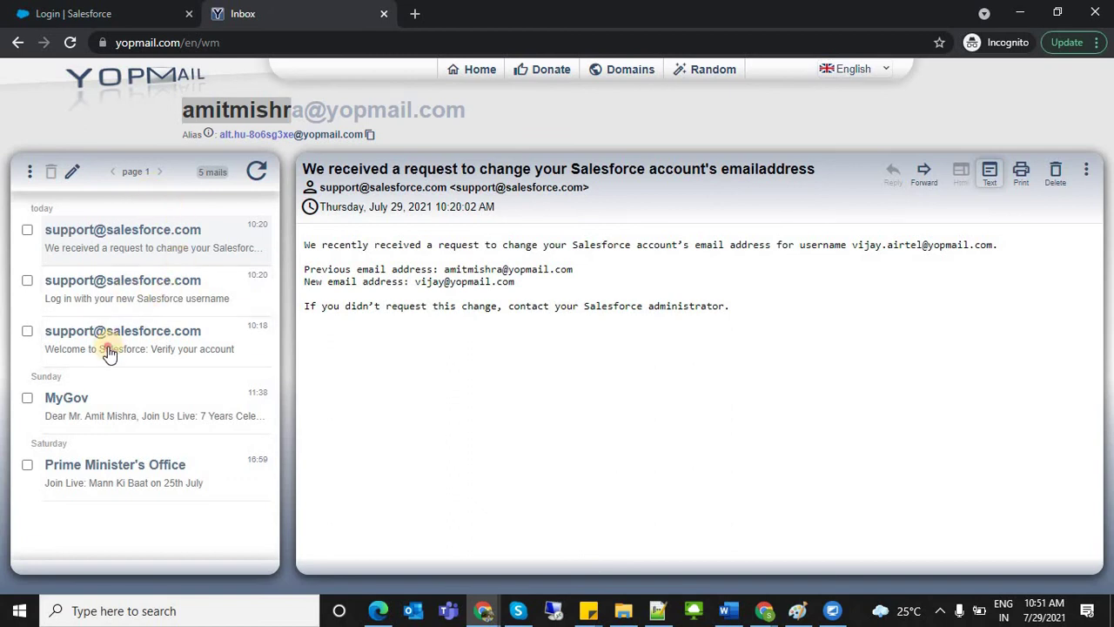
{"action": "left_click", "coordinate": [128, 350]}
{"action": "left_click", "coordinate": [546, 397]}
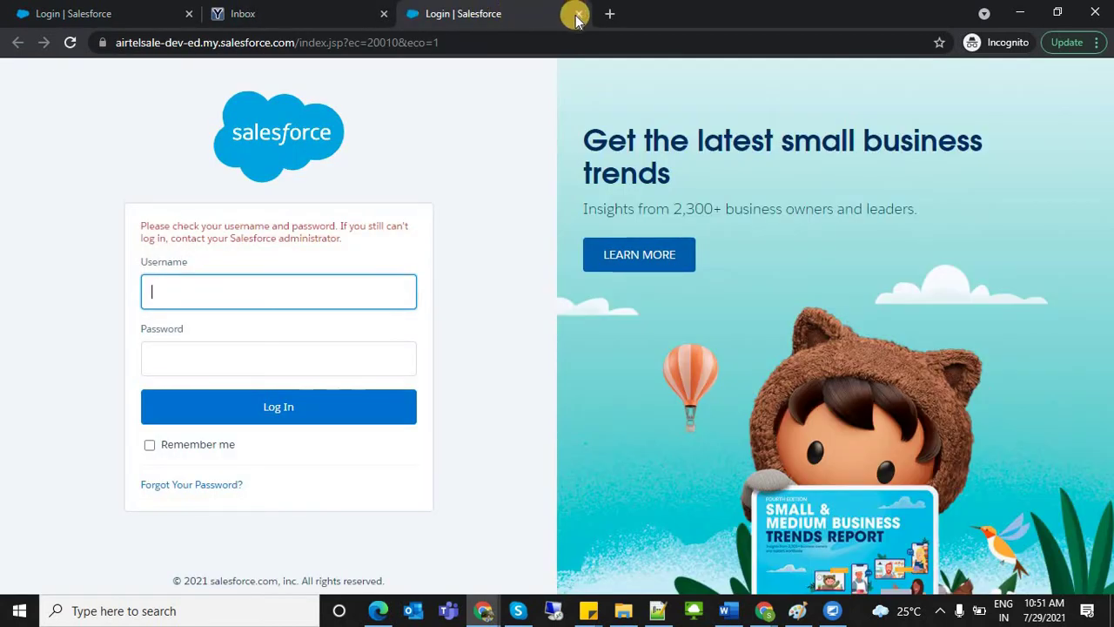
{"action": "key", "text": "ctrl+w"}
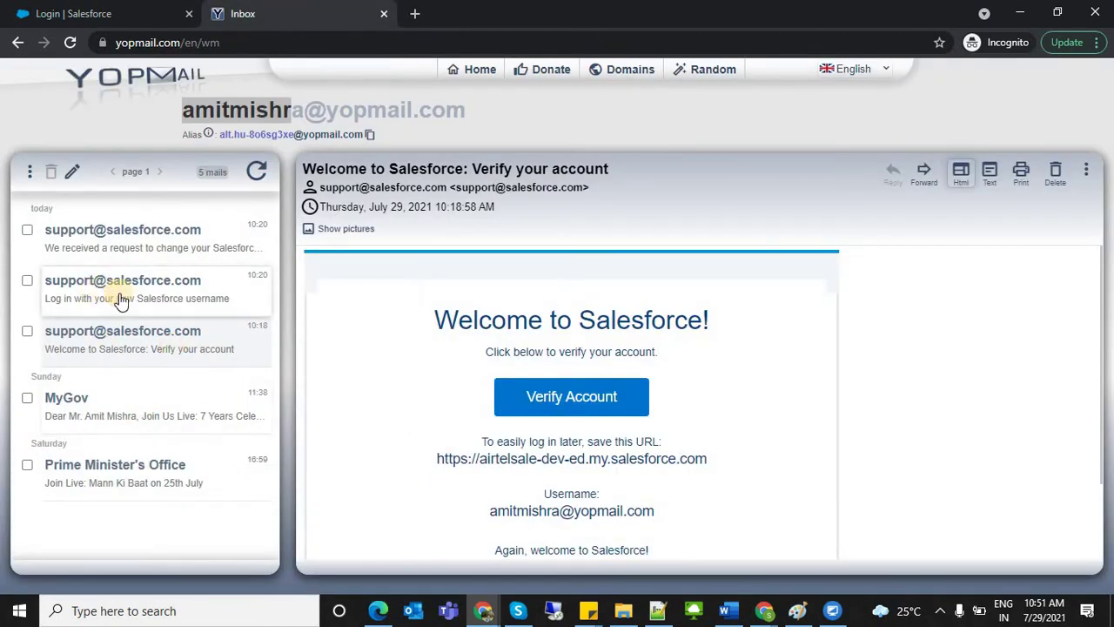
{"action": "left_click", "coordinate": [69, 289]}
{"action": "left_click", "coordinate": [119, 231]}
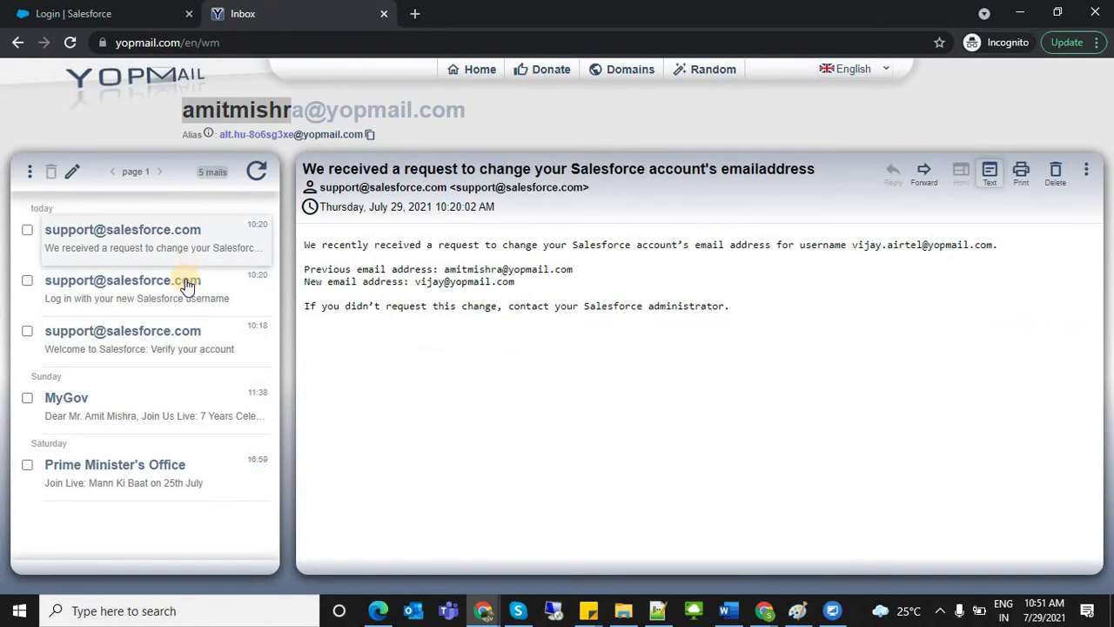
Step: Reload the technician user's Salesforce setup page
{"action": "left_click", "coordinate": [139, 10]}
{"action": "left_click", "coordinate": [252, 13]}
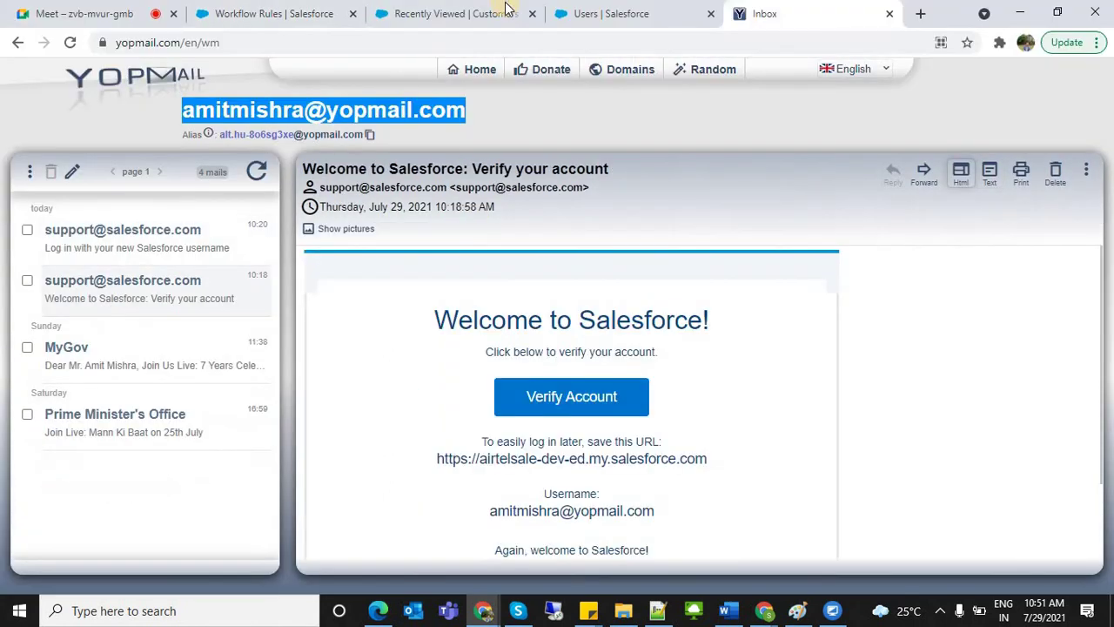
{"action": "left_click", "coordinate": [513, 13]}
{"action": "left_click", "coordinate": [629, 10]}
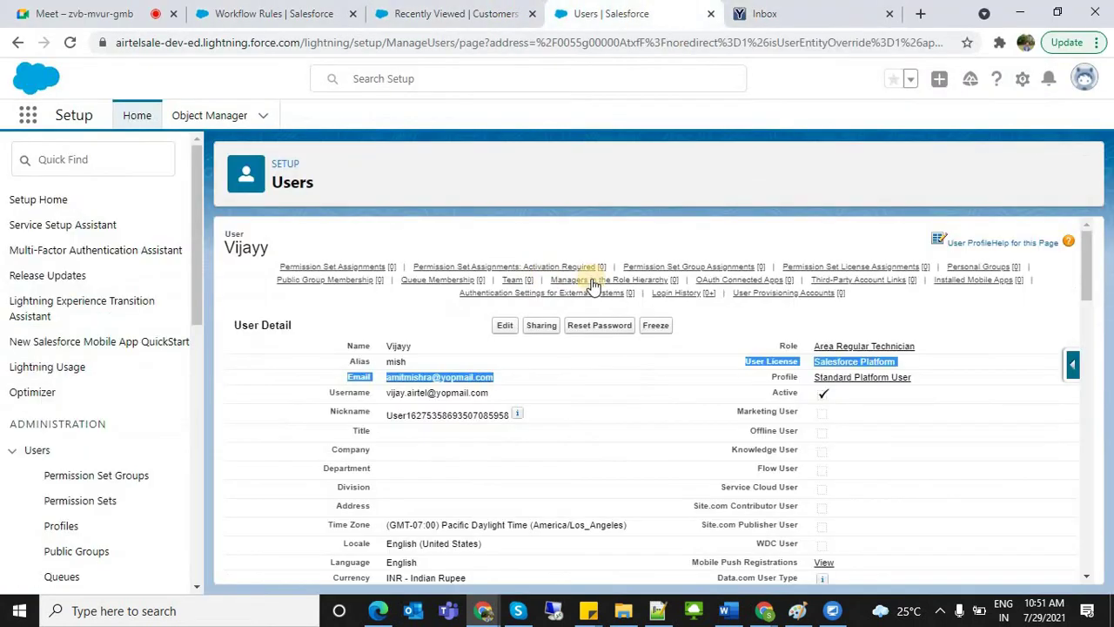
{"action": "left_click", "coordinate": [418, 52]}
{"action": "key", "text": "Return"}
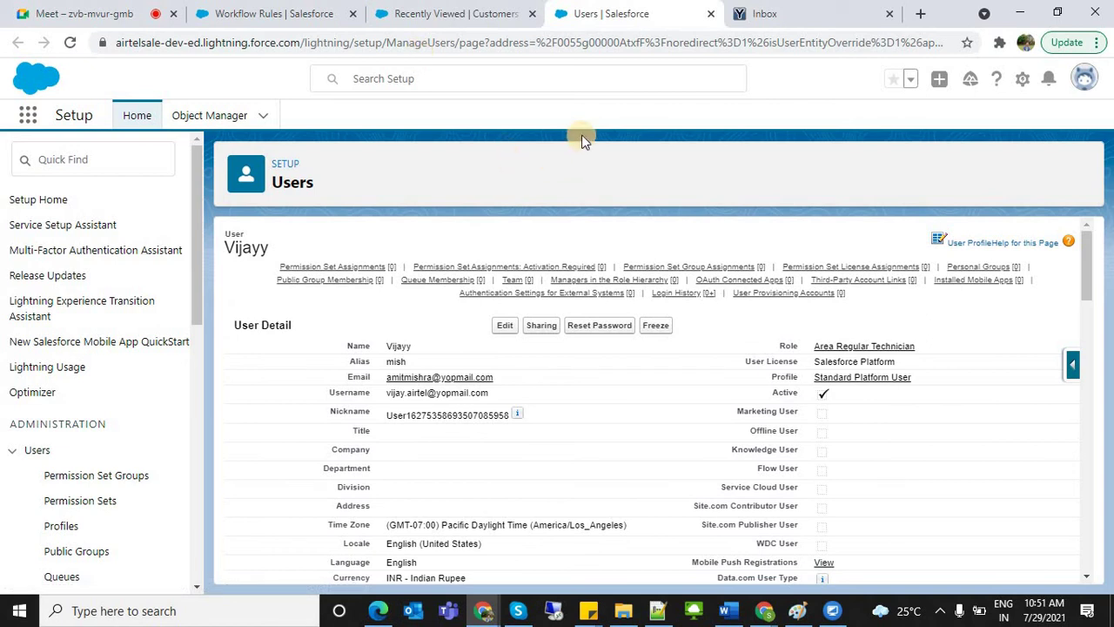
Step: Follow the verification link again, then reset the technician user's password and confirm
{"action": "key", "text": "alt+Tab"}
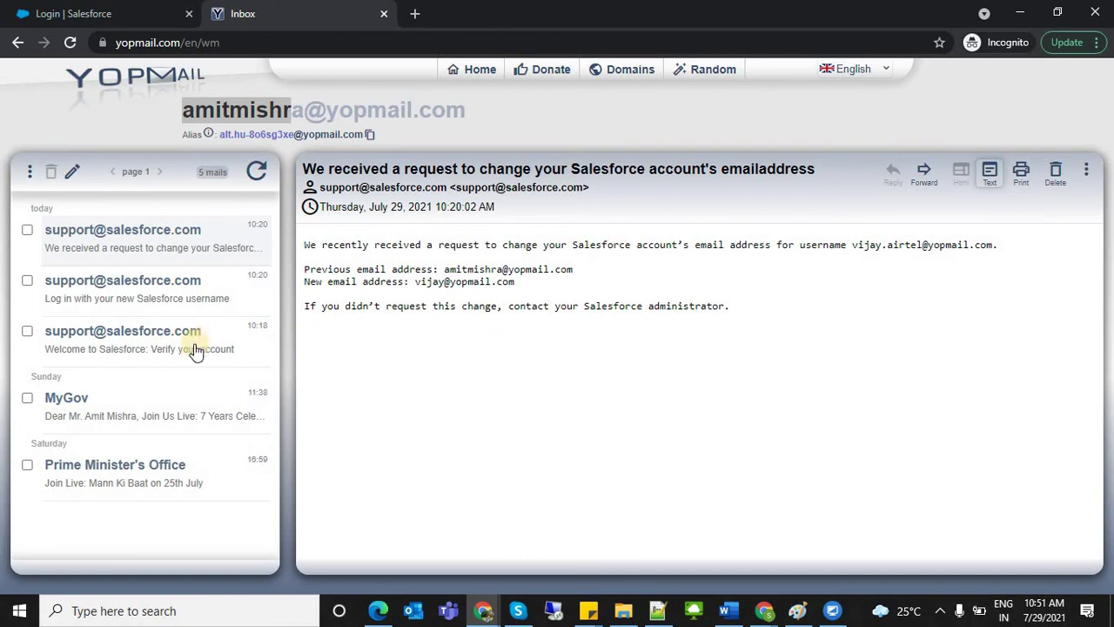
{"action": "left_click", "coordinate": [138, 362]}
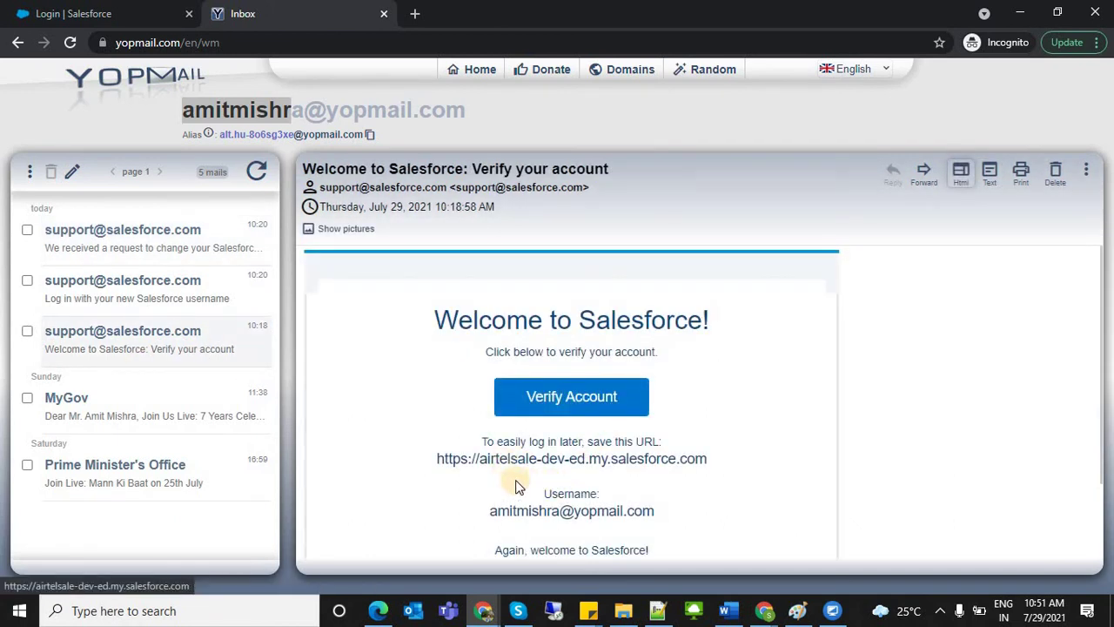
{"action": "left_click", "coordinate": [515, 407]}
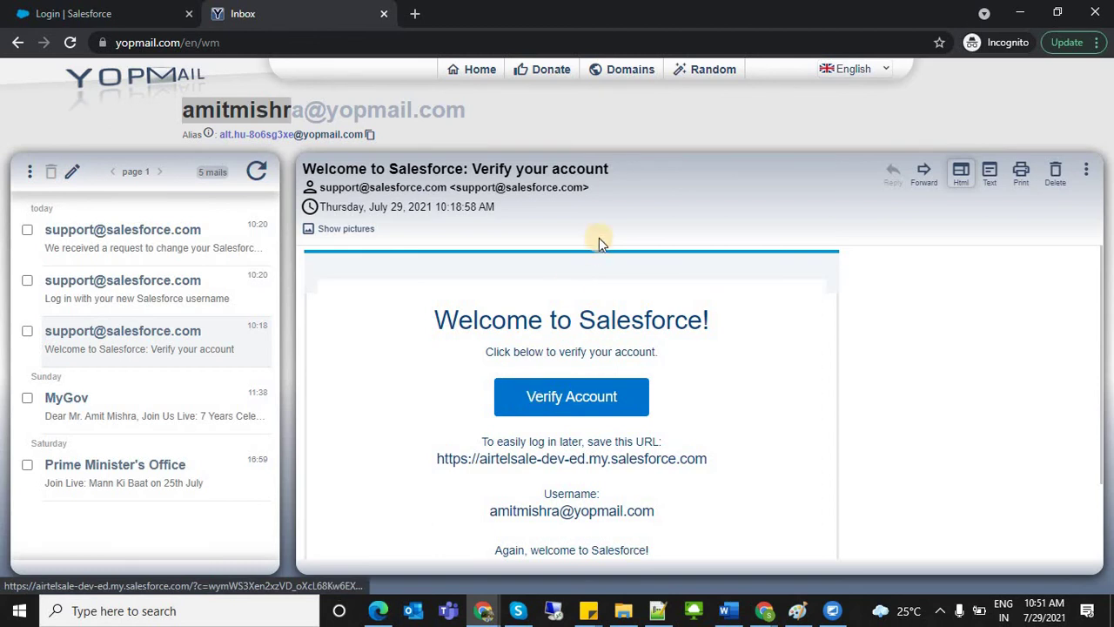
{"action": "key", "text": "alt+Tab"}
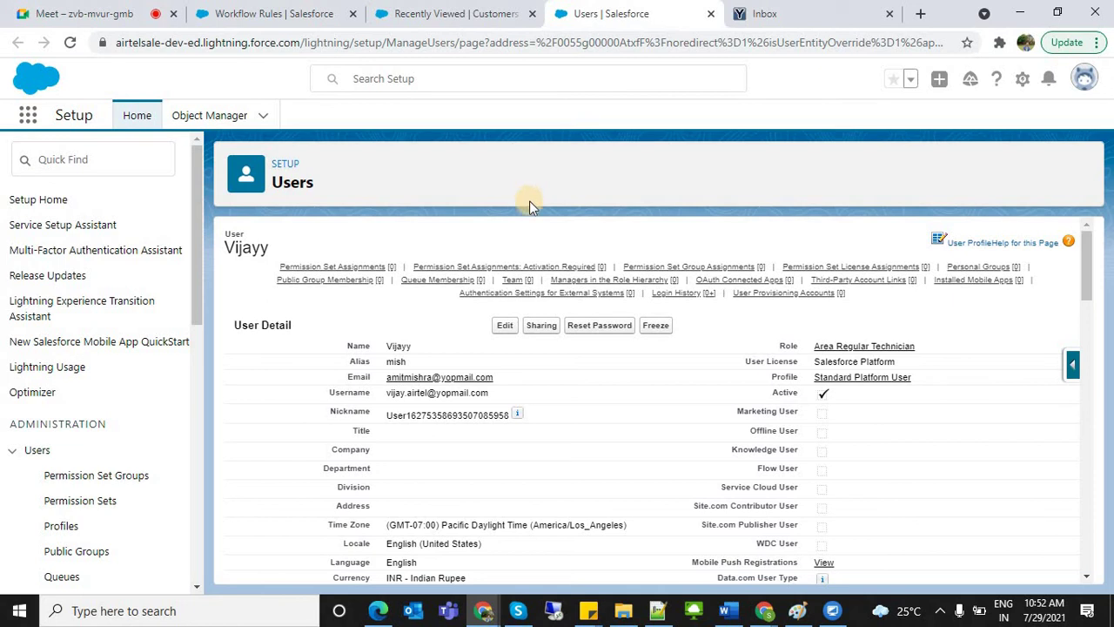
{"action": "left_click", "coordinate": [595, 329]}
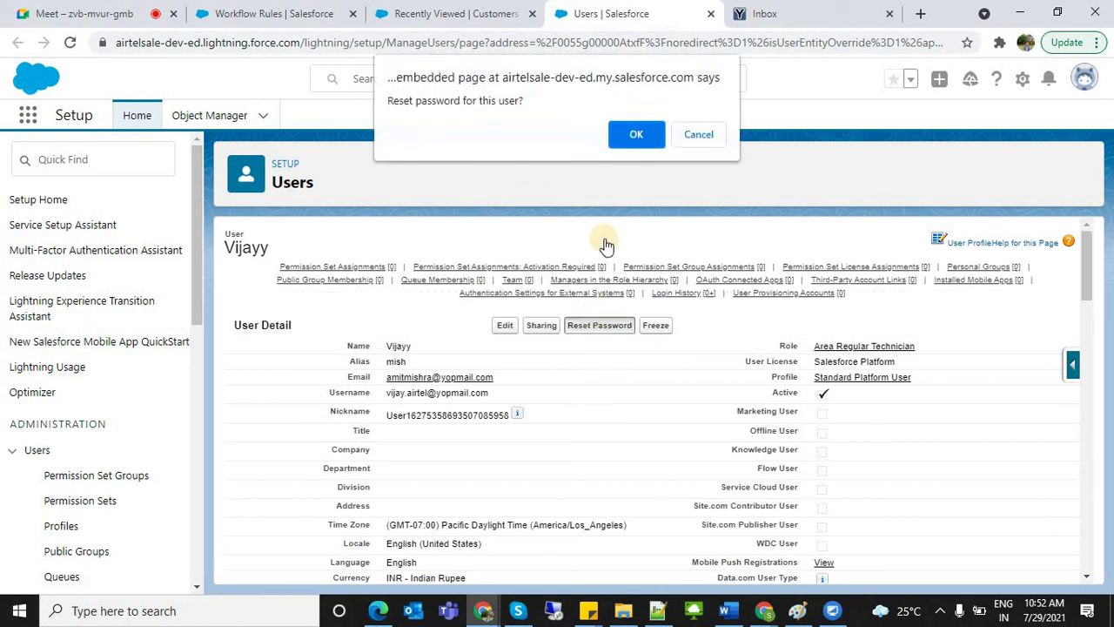
{"action": "left_click", "coordinate": [637, 136]}
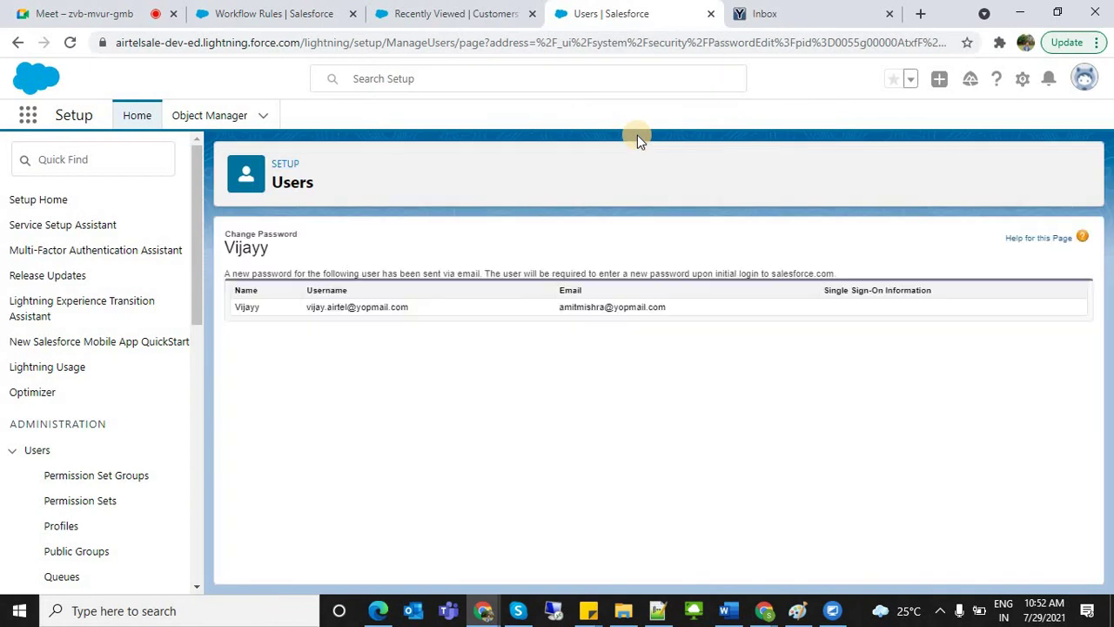
Step: Refresh the YOPmail inbox and open the Finish resetting your Salesforce password email
{"action": "key", "text": "alt+Tab"}
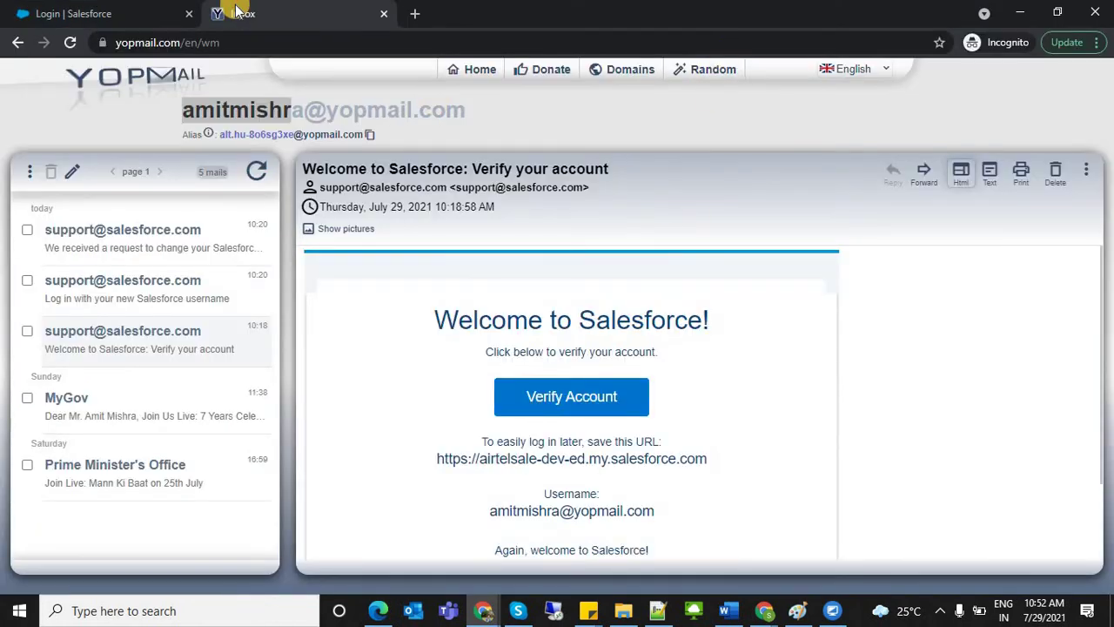
{"action": "left_click", "coordinate": [267, 185]}
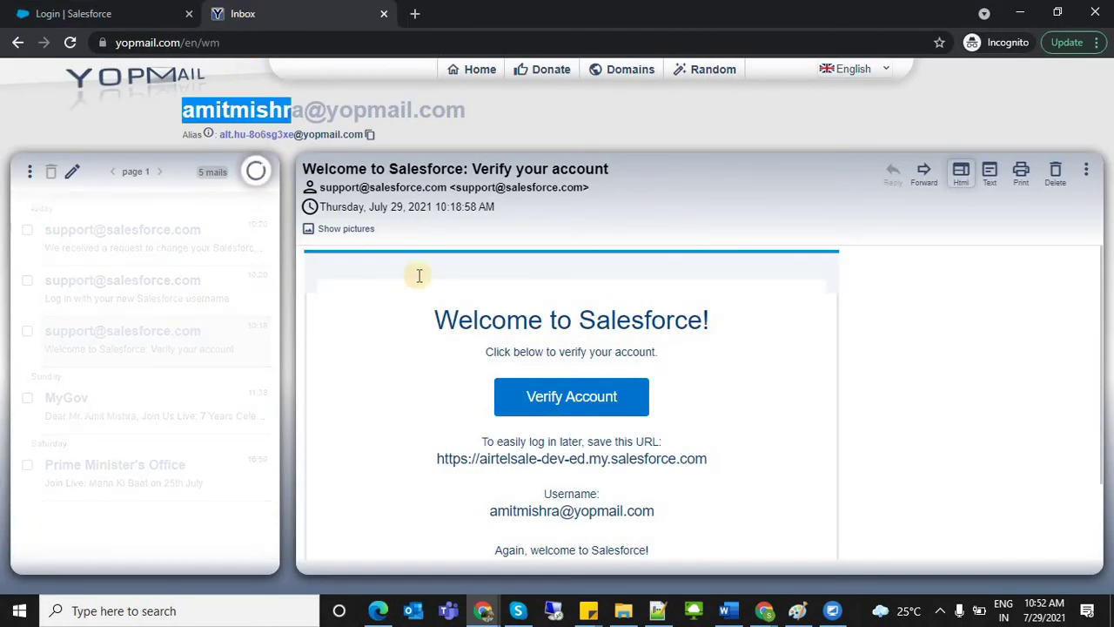
{"action": "key", "text": "alt+Tab"}
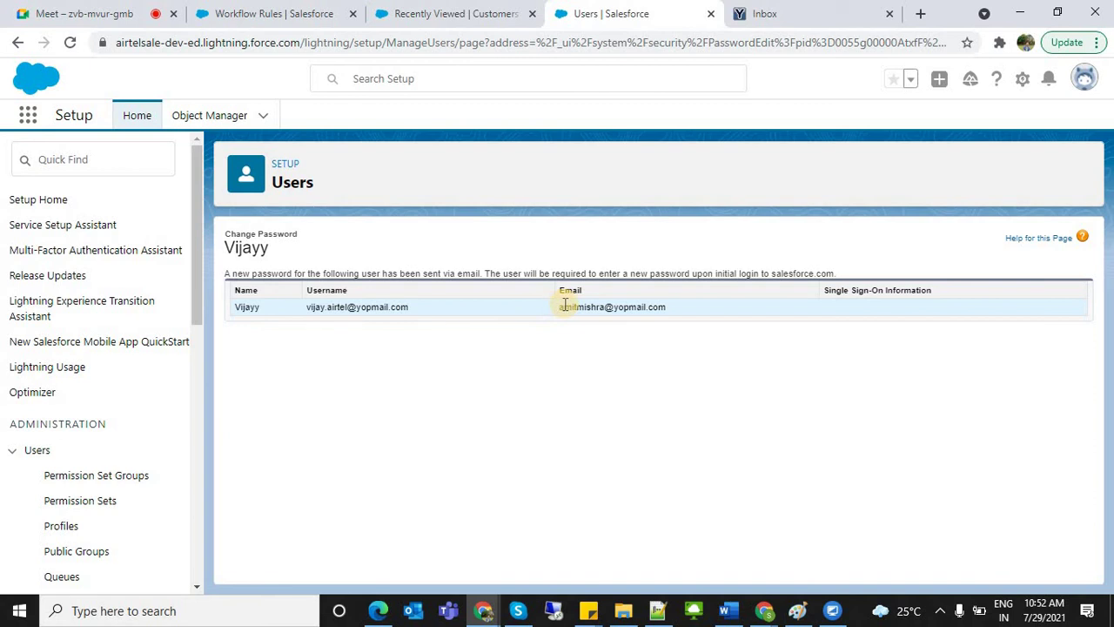
{"action": "key", "text": "alt+Tab"}
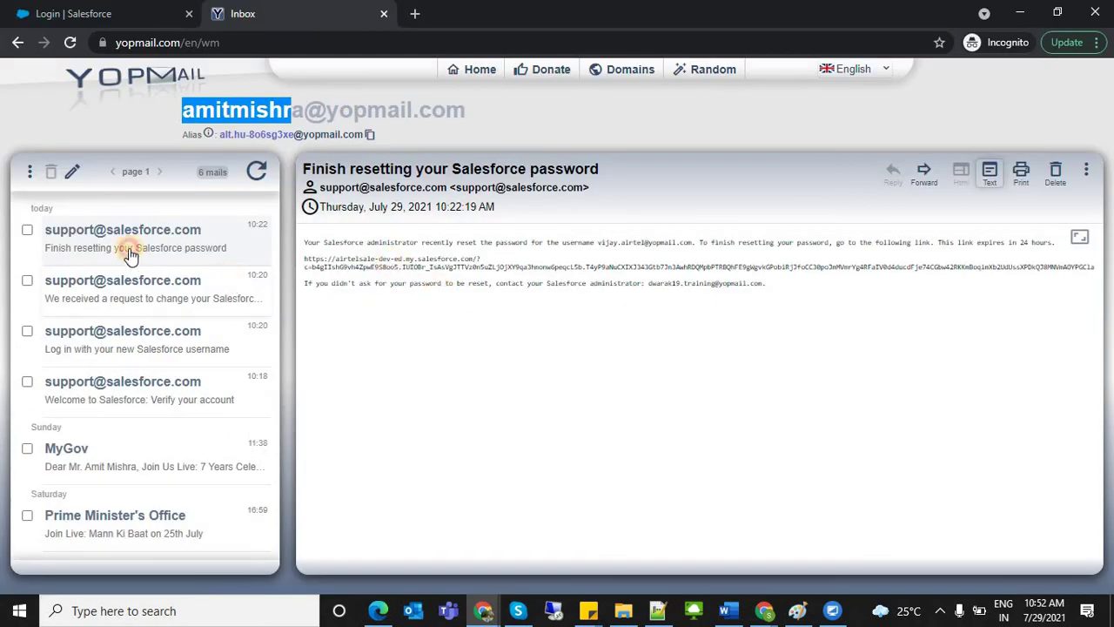
{"action": "left_click", "coordinate": [128, 253]}
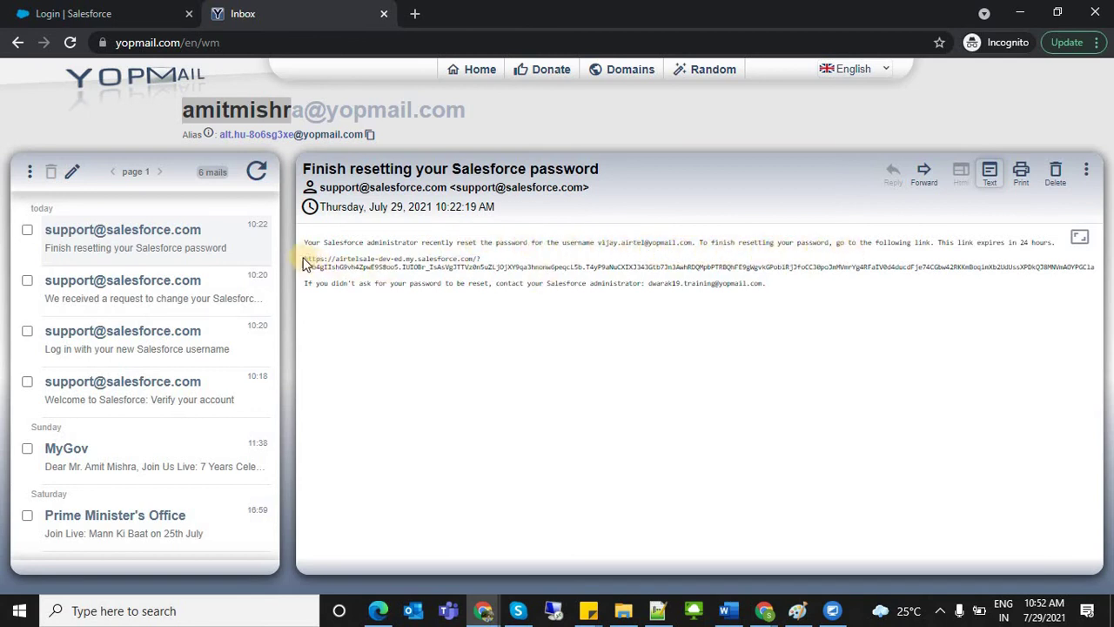
Step: Copy the password reset link and load it in the Salesforce login tab
{"action": "double_click", "coordinate": [845, 274]}
{"action": "left_click_drag", "start_coordinate": [1073, 282], "coordinate": [1089, 283]}
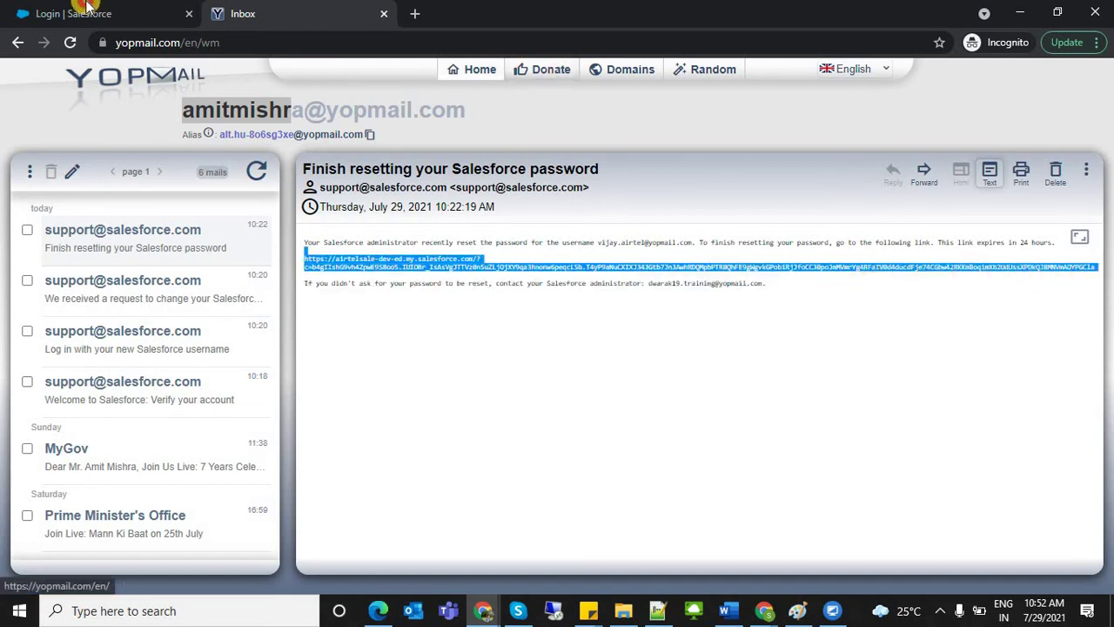
{"action": "left_click", "coordinate": [96, 11]}
{"action": "left_click", "coordinate": [251, 43]}
{"action": "key", "text": "ctrl+v"}
{"action": "key", "text": "Return"}
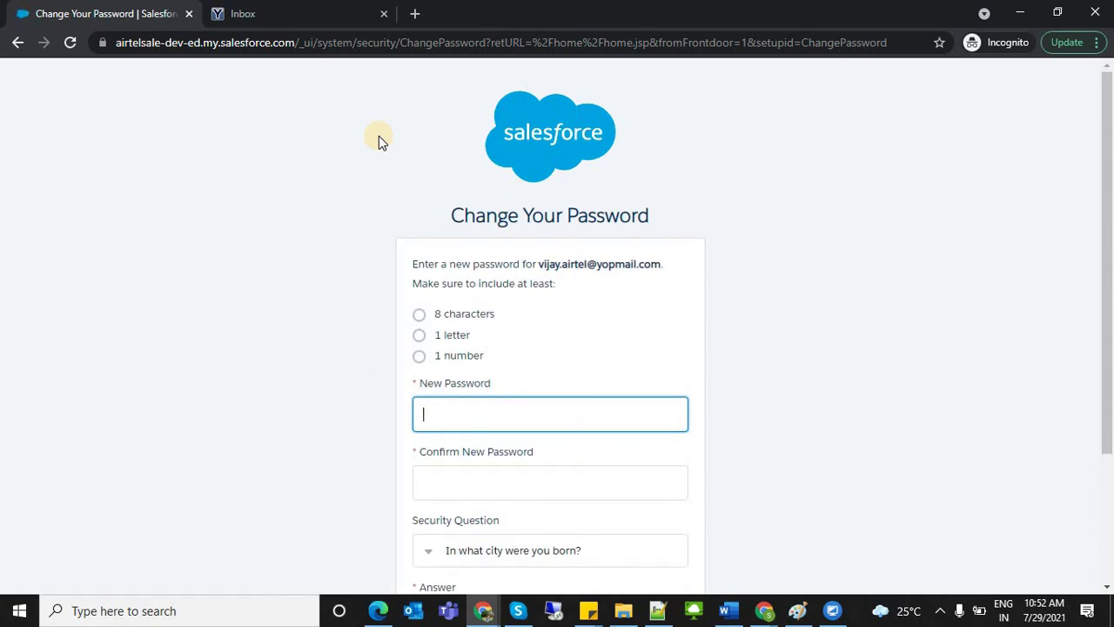
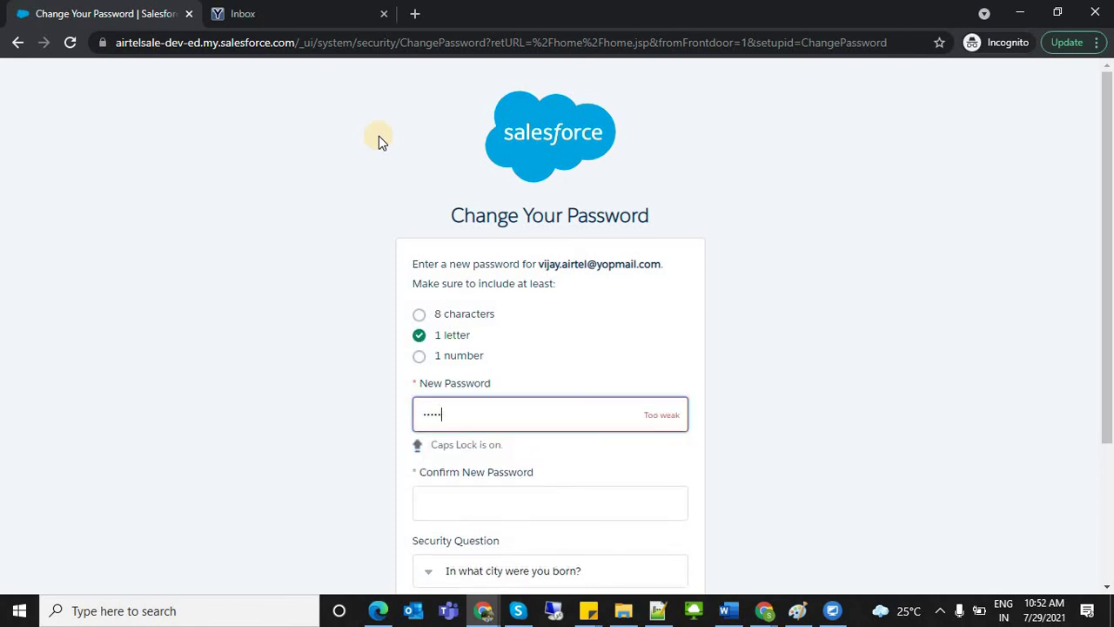
Step: Enter the technician account's new password, correcting the Caps Lock mistake
{"action": "key", "text": "BackSpace"}
{"action": "key", "text": "BackSpace"}
{"action": "key", "text": "BackSpace"}
{"action": "key", "text": "Caps_Lock"}
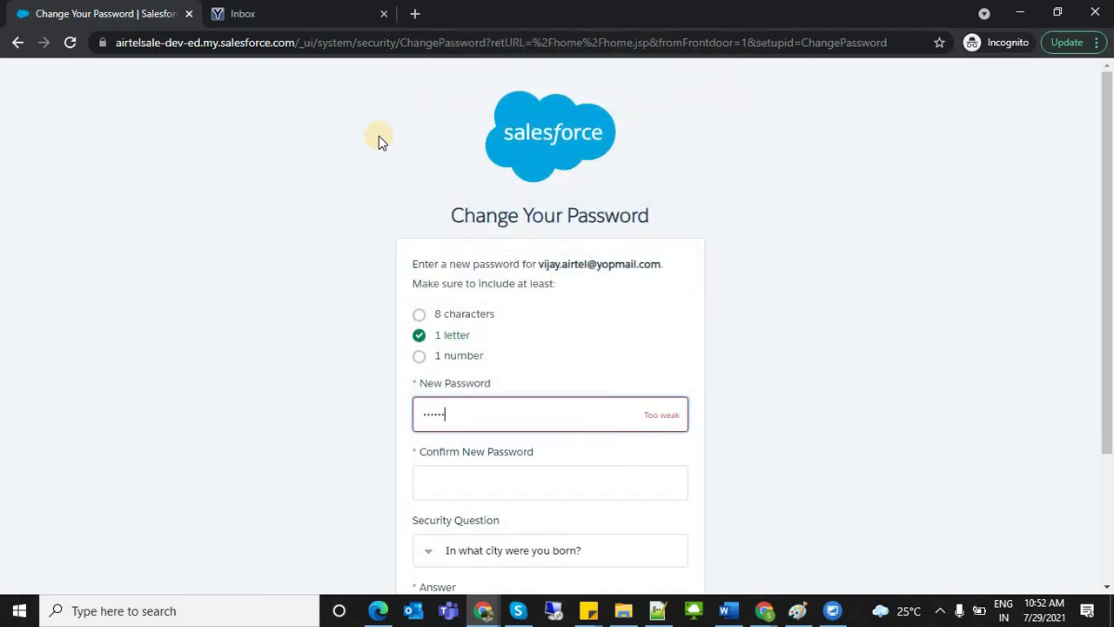
{"action": "key", "text": "BackSpace"}
{"action": "key", "text": "BackSpace"}
{"action": "key", "text": "BackSpace"}
{"action": "key", "text": "BackSpace"}
{"action": "key", "text": "BackSpace"}
{"action": "key", "text": "Tab"}
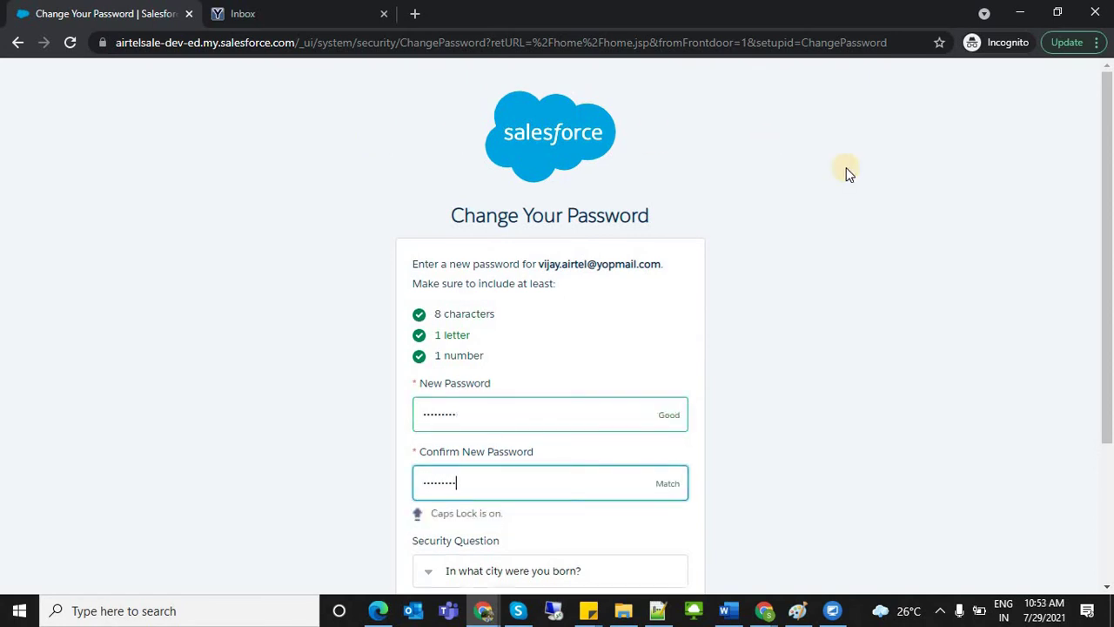
Step: Fill in the security answer and submit the password change
{"action": "scroll", "coordinate": [548, 422], "scroll_direction": "down", "scroll_amount": 3}
{"action": "left_click", "coordinate": [494, 450]}
{"action": "left_click", "coordinate": [540, 489]}
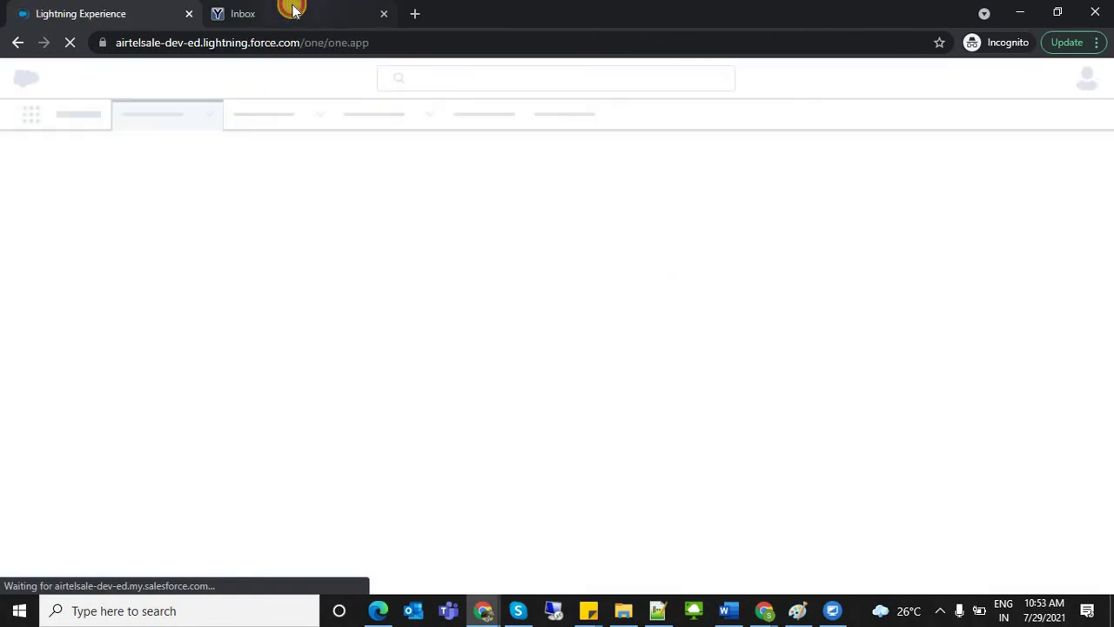
Step: Return to the technician user's details in the admin window and start editing
{"action": "left_click", "coordinate": [293, 10]}
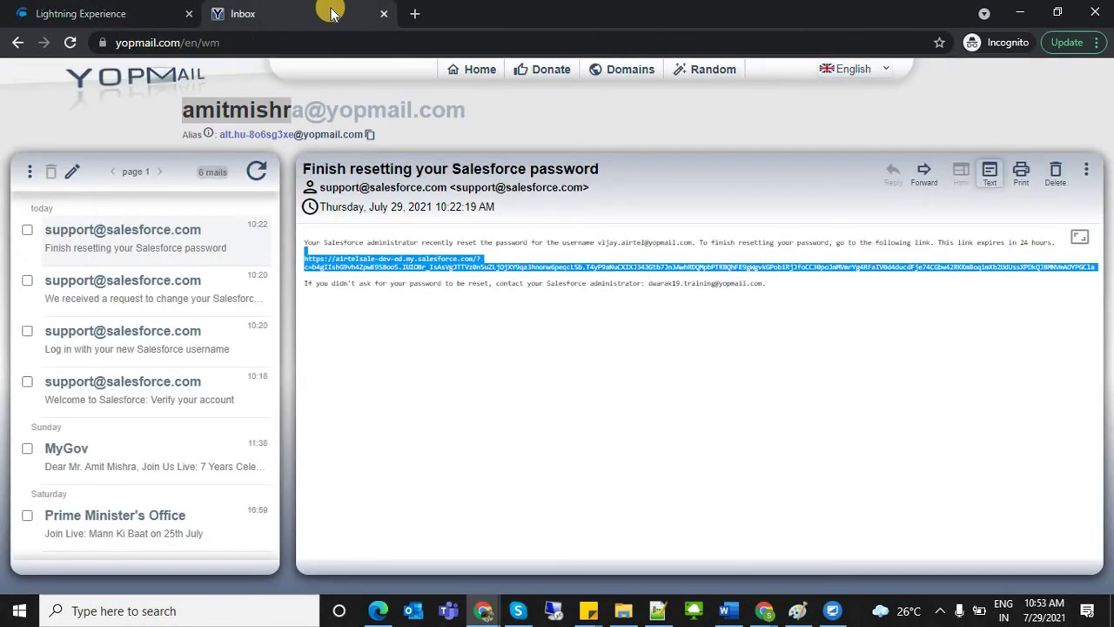
{"action": "left_click", "coordinate": [36, 9]}
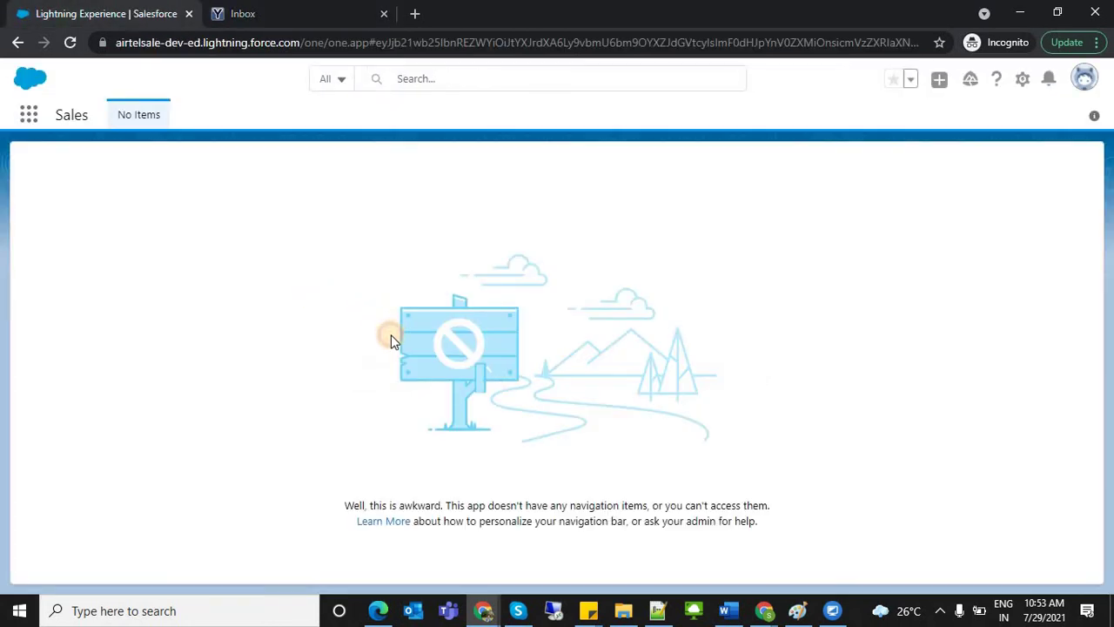
{"action": "key", "text": "alt+Tab"}
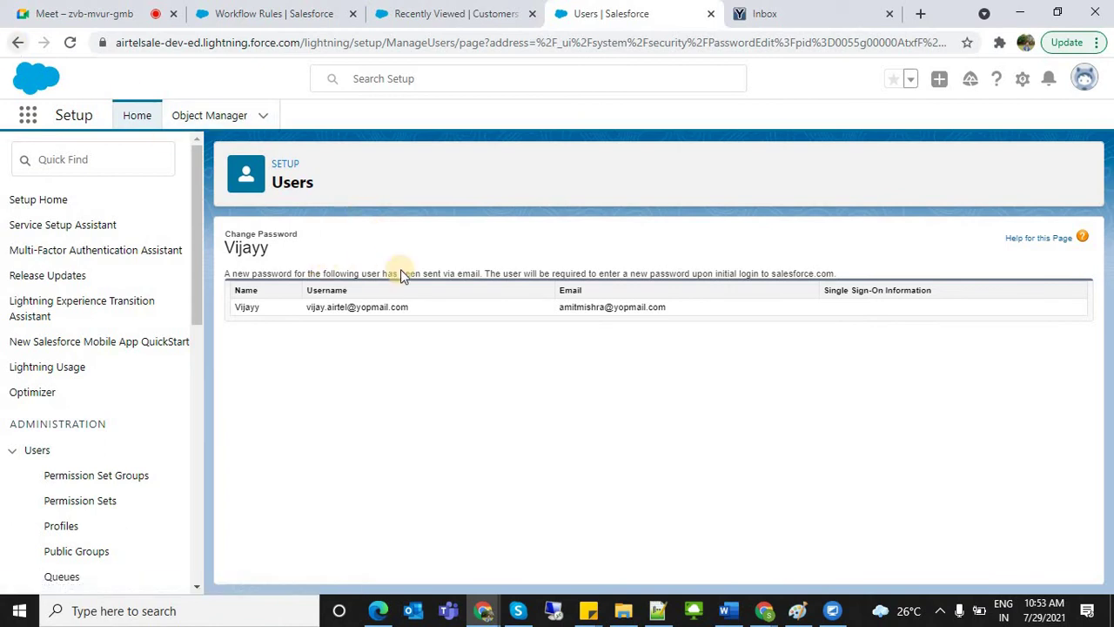
{"action": "key", "text": "alt+Left"}
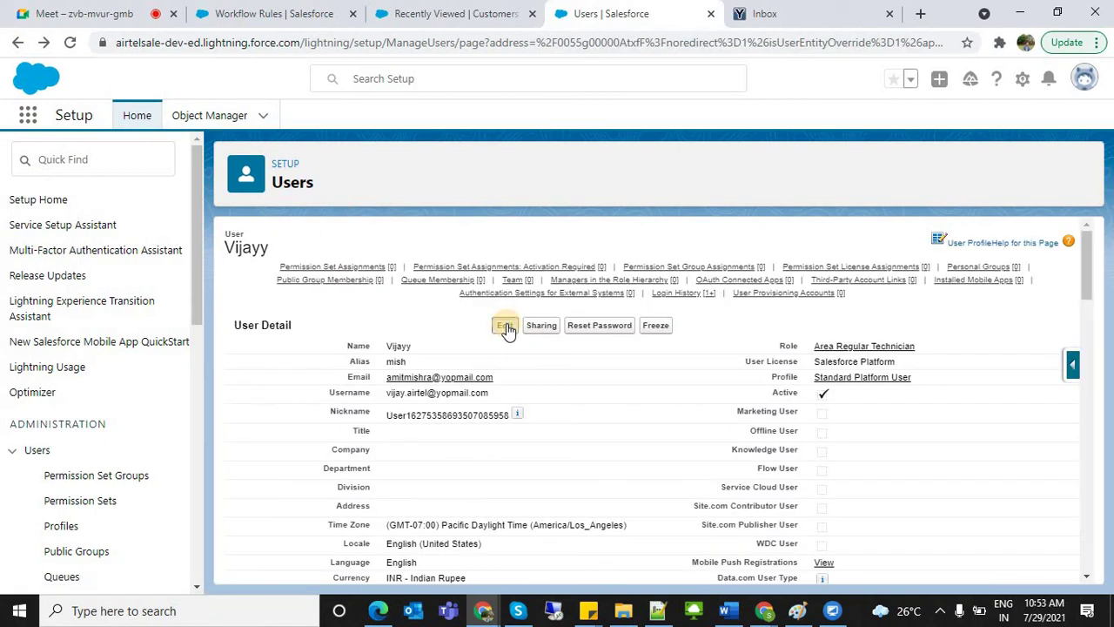
{"action": "left_click", "coordinate": [505, 325]}
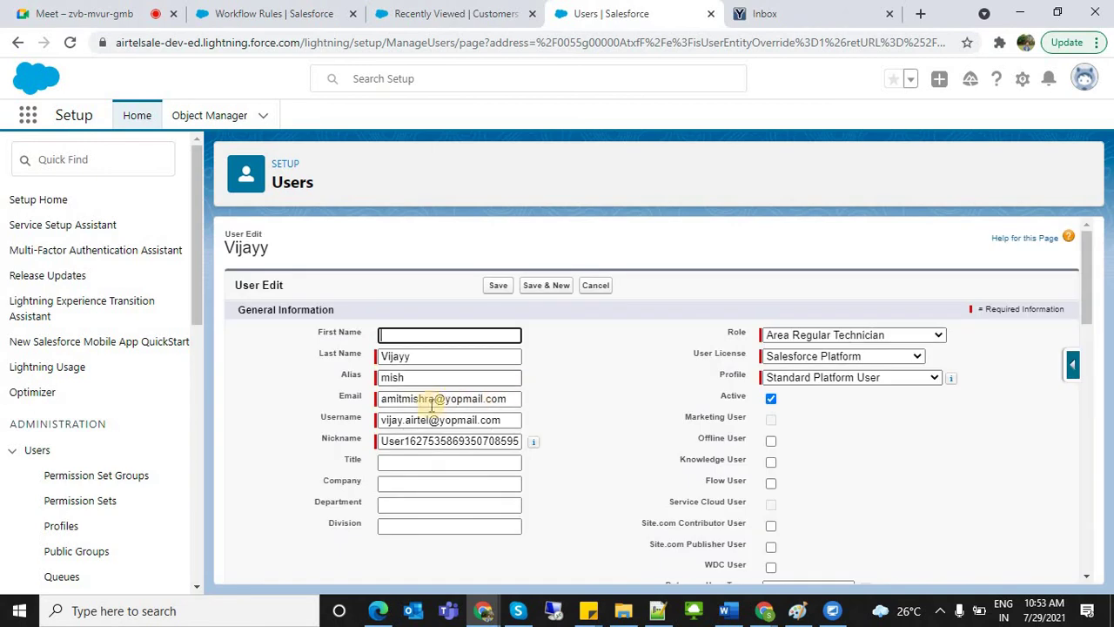
Step: Copy the username into the Email field, save, confirm, then check the mailbox
{"action": "left_click", "coordinate": [409, 419]}
{"action": "key", "text": "ctrl+a"}
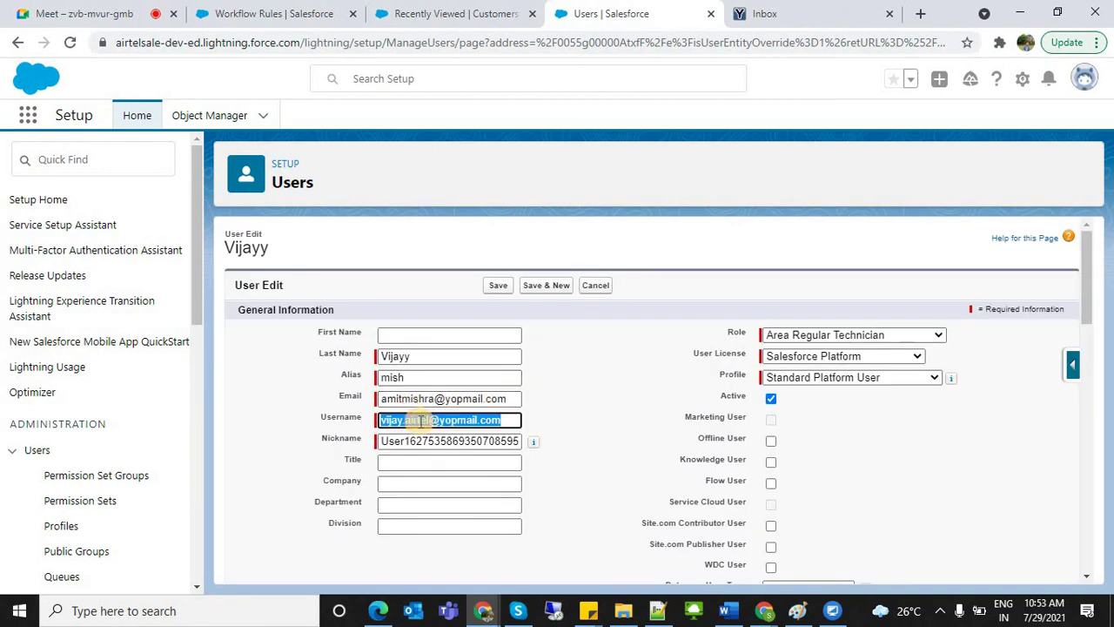
{"action": "key", "text": "ctrl+c"}
{"action": "left_click", "coordinate": [405, 399]}
{"action": "key", "text": "ctrl+a"}
{"action": "key", "text": "ctrl+v"}
{"action": "left_click", "coordinate": [504, 287]}
{"action": "left_click", "coordinate": [634, 231]}
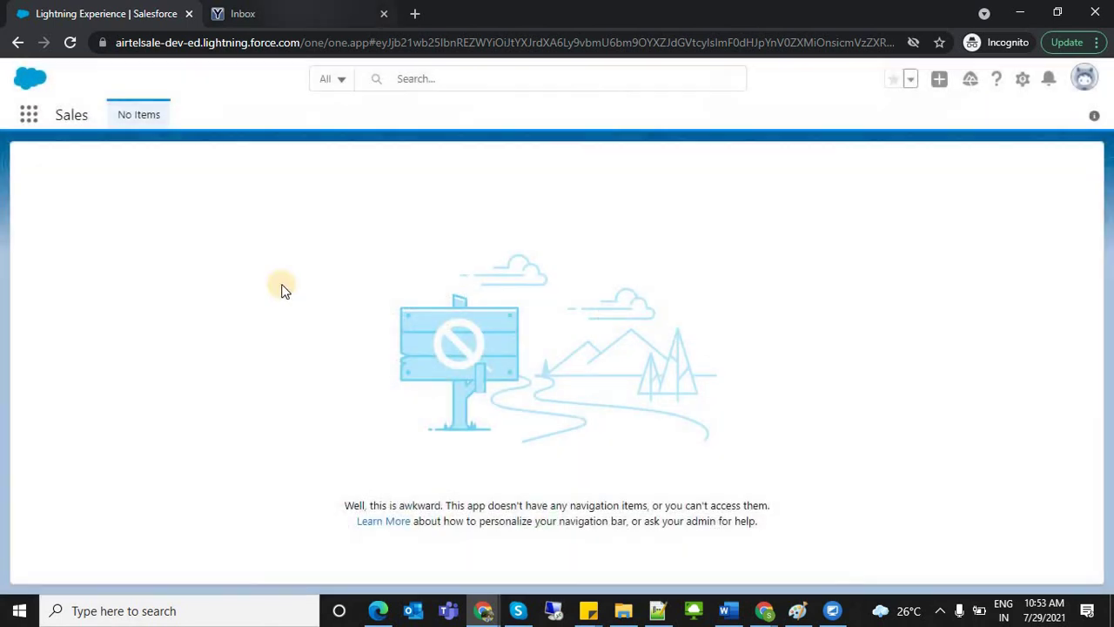
{"action": "left_click", "coordinate": [262, 13]}
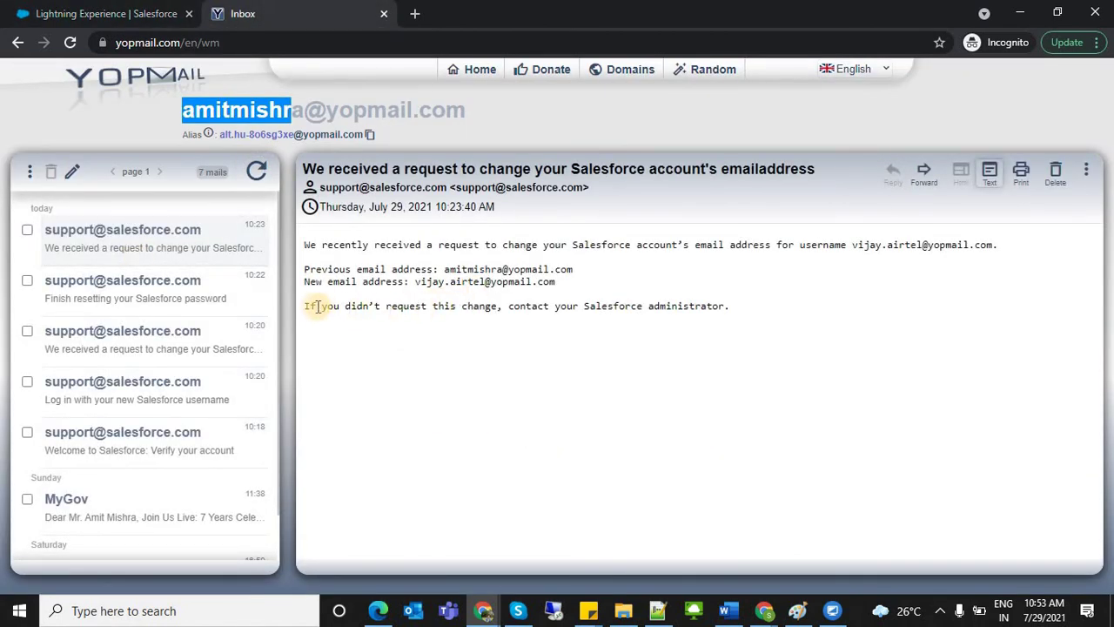
{"action": "left_click_drag", "start_coordinate": [699, 314], "coordinate": [736, 328]}
{"action": "left_click", "coordinate": [520, 348]}
{"action": "key", "text": "alt+Tab"}
{"action": "left_click", "coordinate": [522, 42]}
{"action": "key", "text": "Return"}
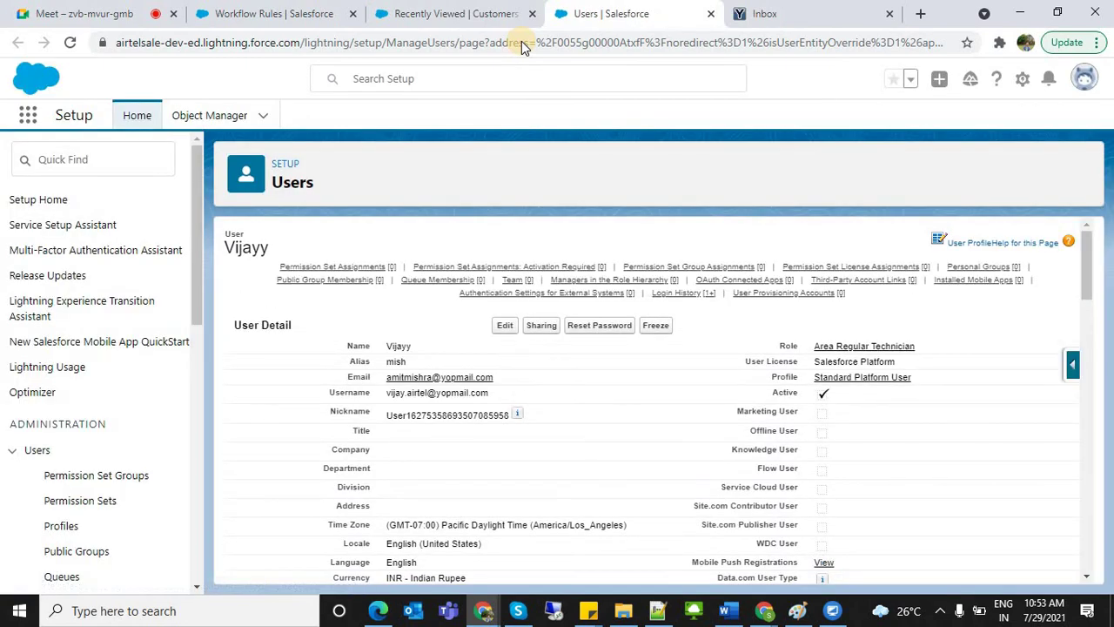
{"action": "key", "text": "alt+Tab"}
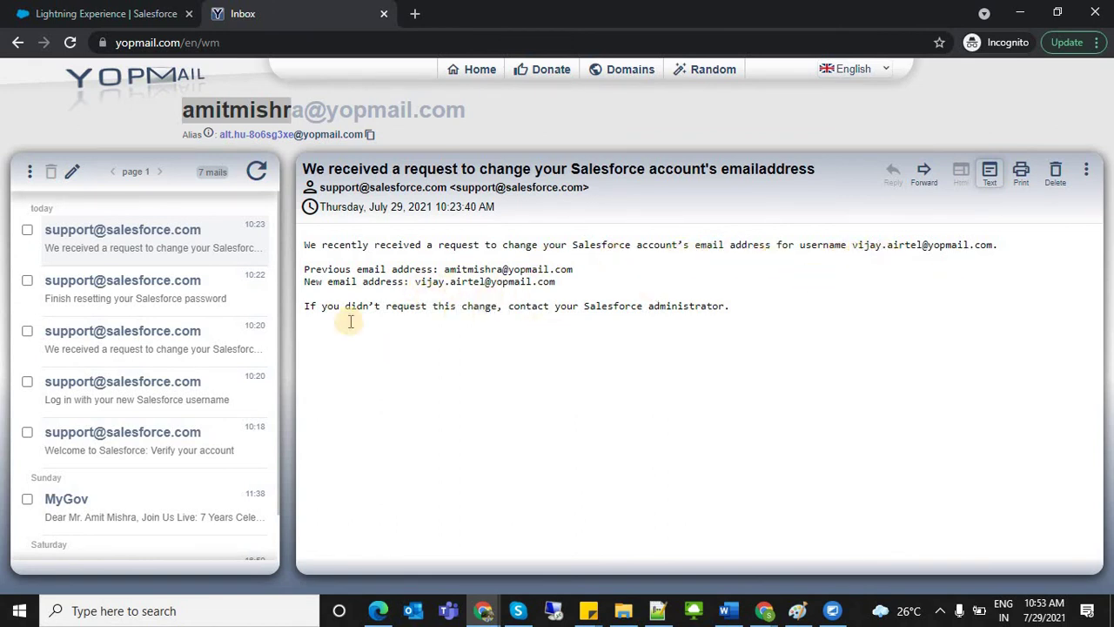
{"action": "left_click", "coordinate": [130, 293]}
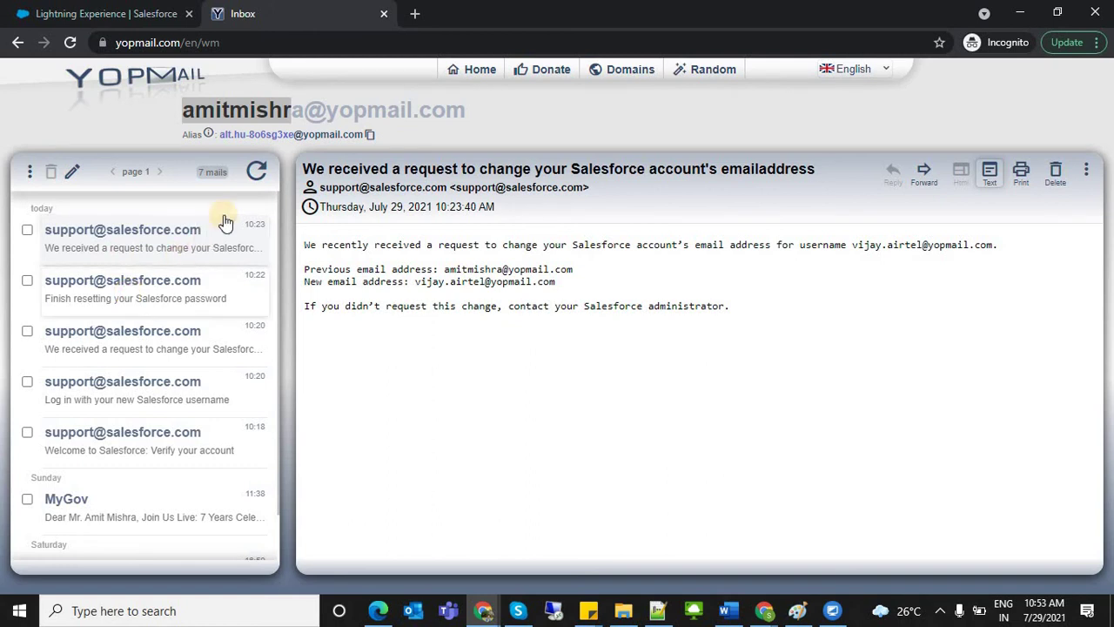
{"action": "left_click", "coordinate": [144, 249]}
{"action": "left_click", "coordinate": [144, 279]}
{"action": "key", "text": "alt+Tab"}
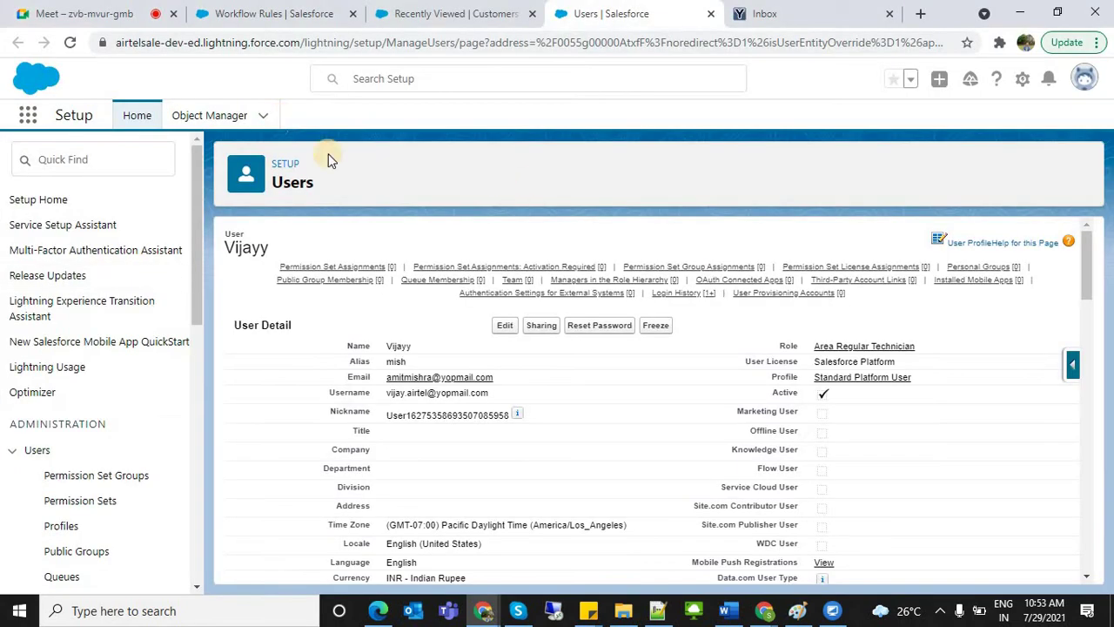
{"action": "left_click", "coordinate": [63, 41]}
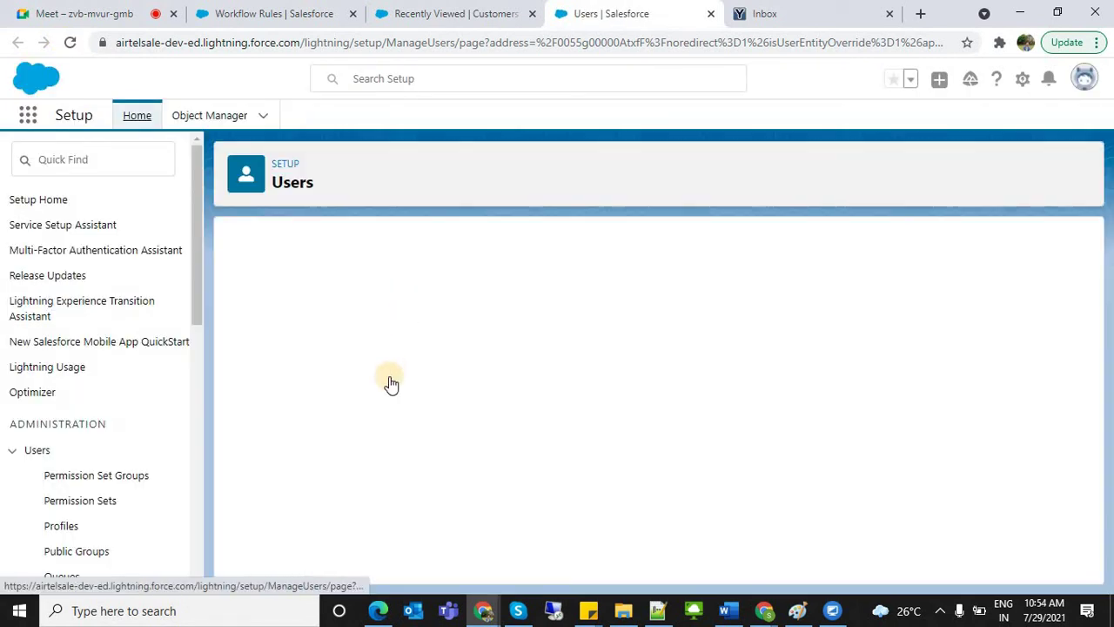
{"action": "left_click_drag", "start_coordinate": [382, 377], "coordinate": [525, 383]}
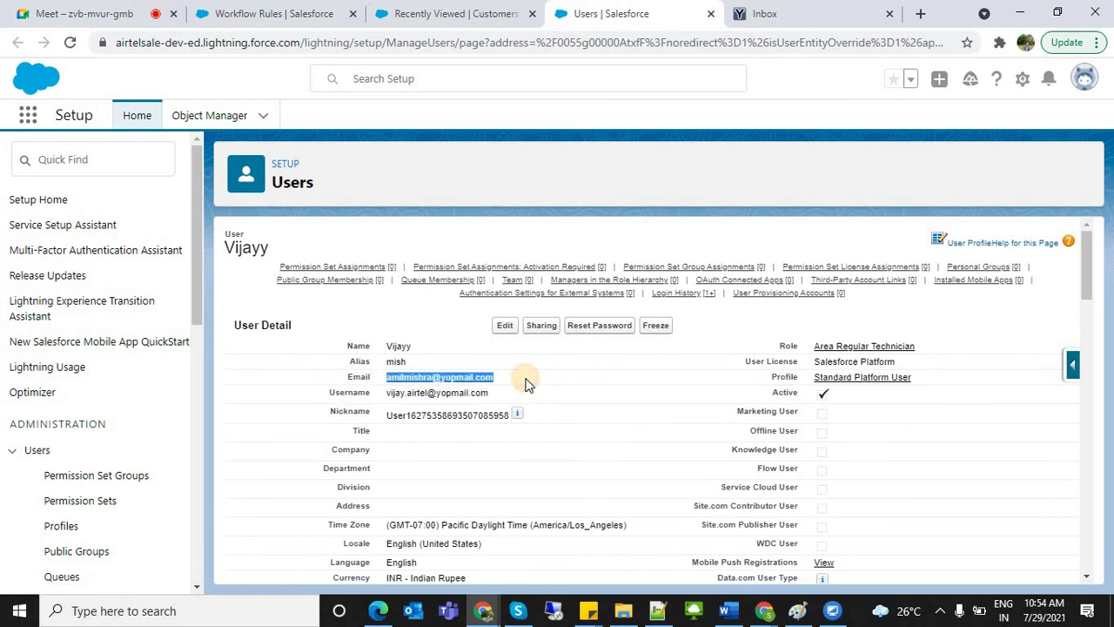
{"action": "key", "text": "alt+Tab"}
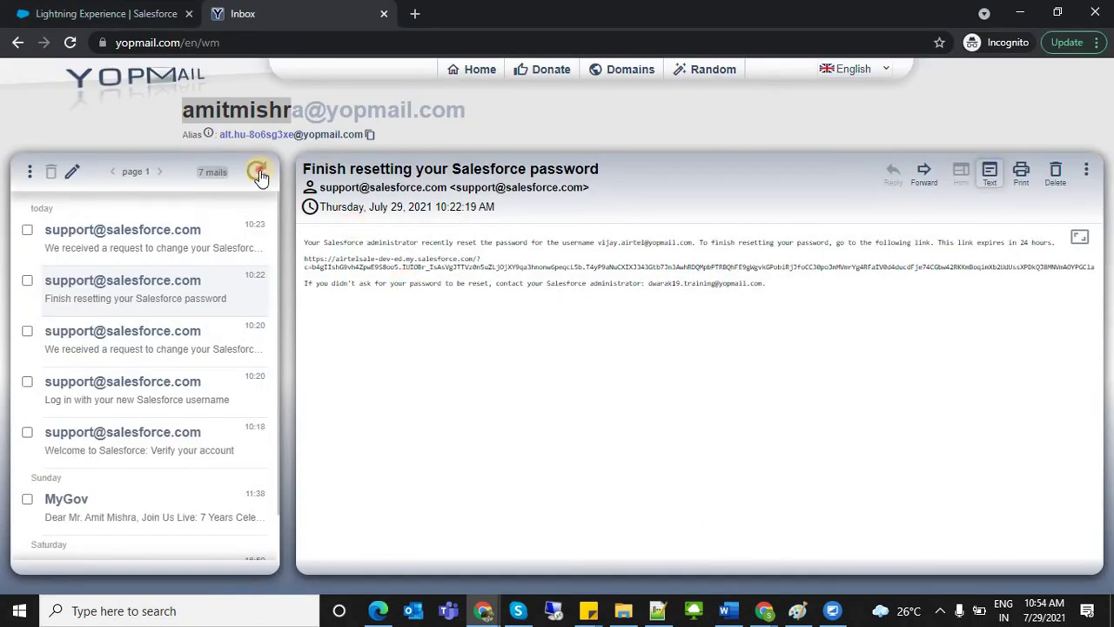
{"action": "left_click", "coordinate": [259, 174]}
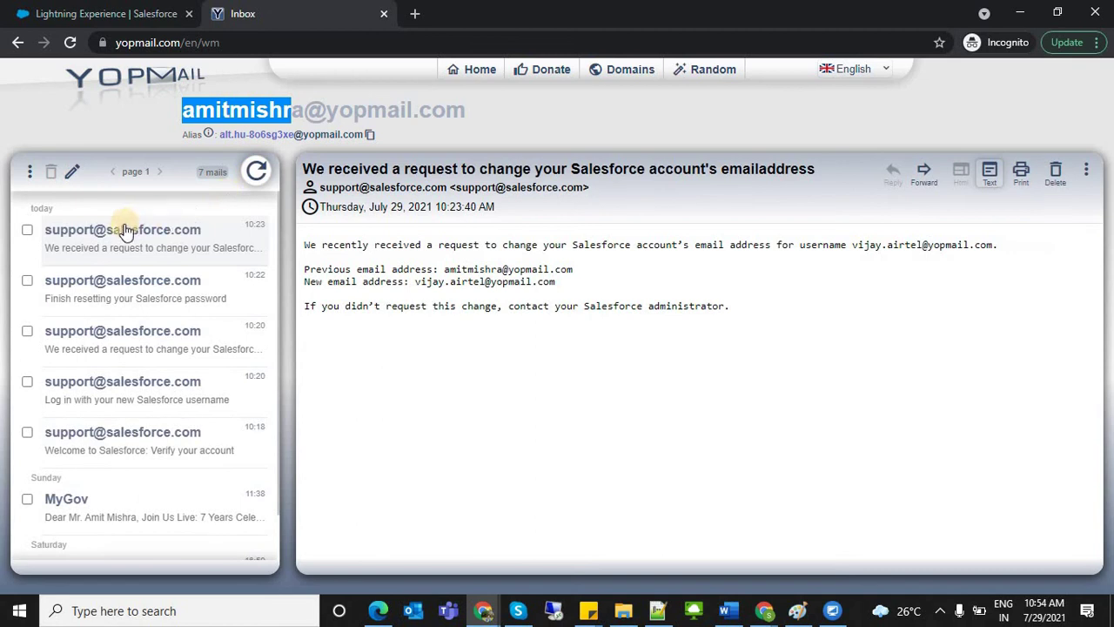
{"action": "left_click_drag", "start_coordinate": [452, 246], "coordinate": [462, 385]}
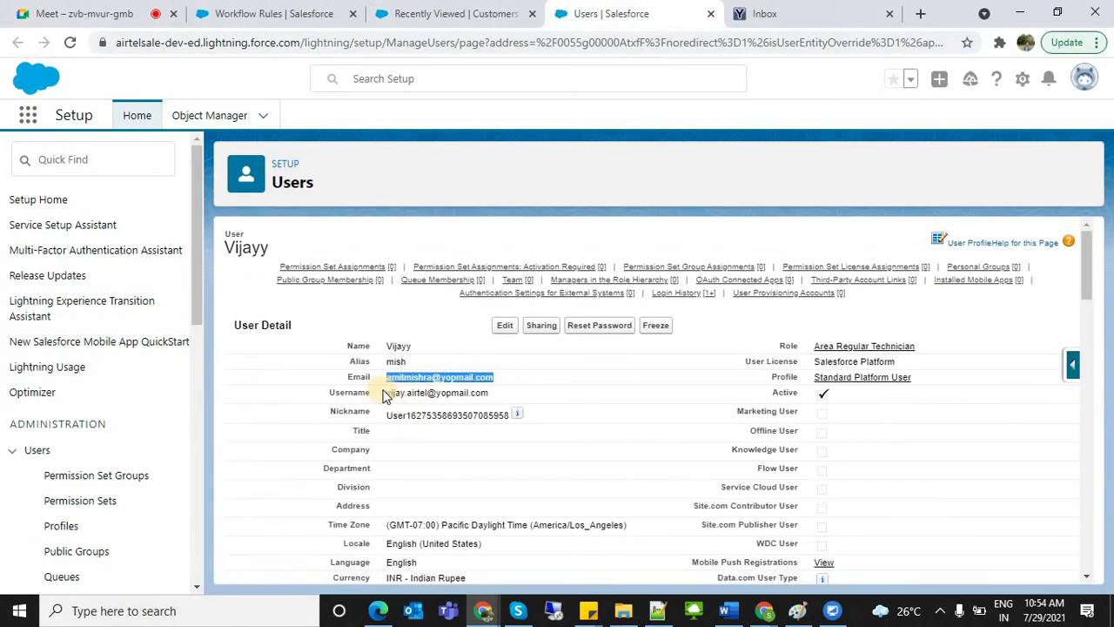
{"action": "left_click_drag", "start_coordinate": [336, 378], "coordinate": [580, 440]}
{"action": "left_click", "coordinate": [530, 440]}
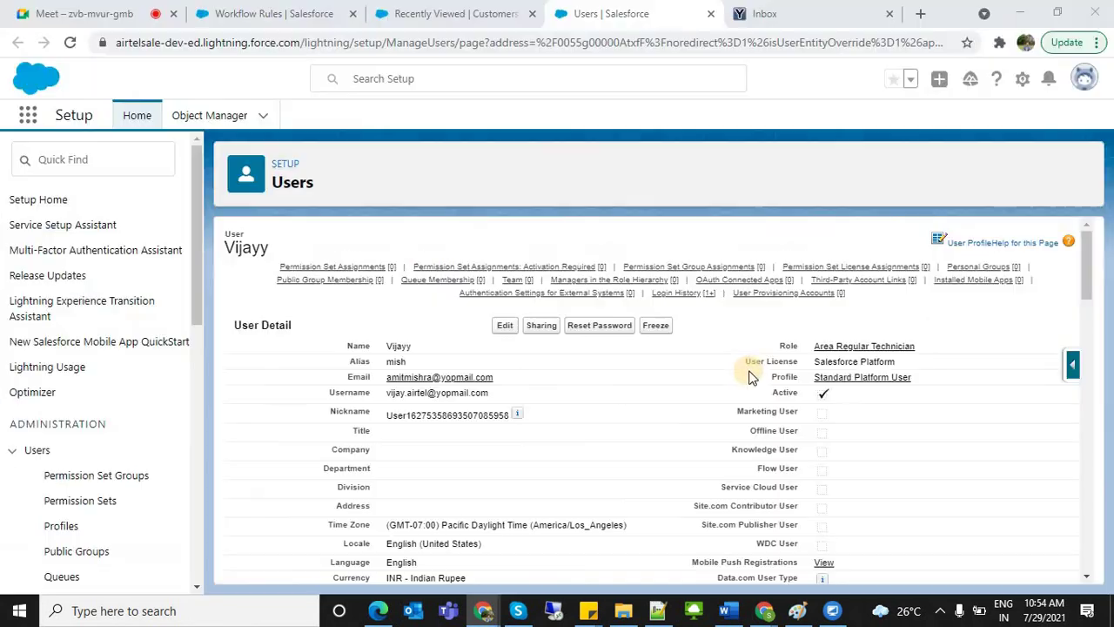
{"action": "left_click", "coordinate": [750, 376]}
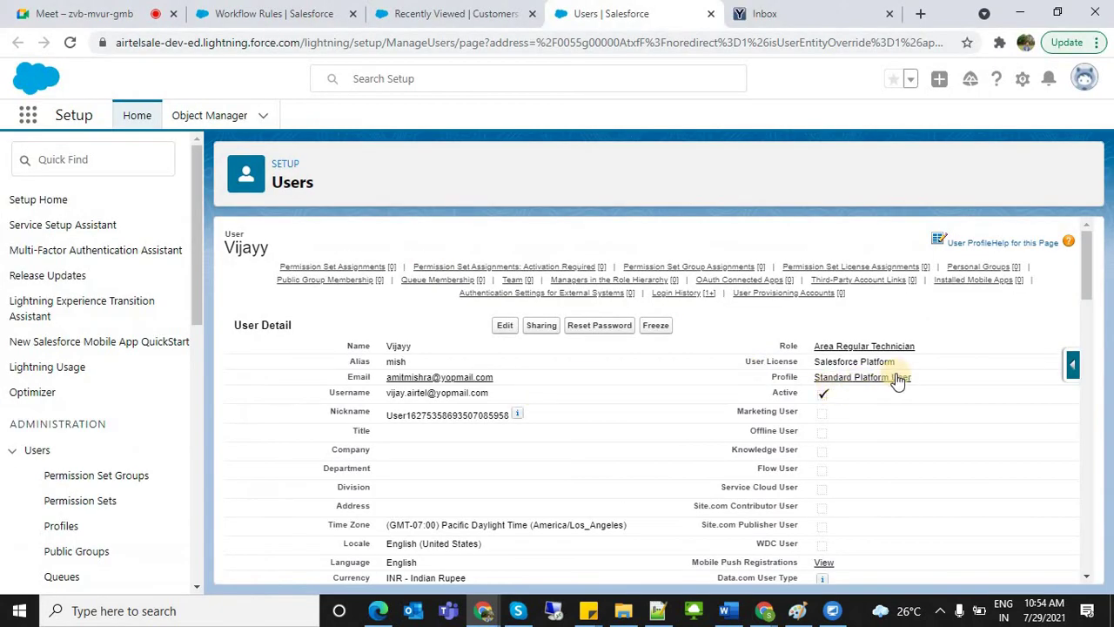
{"action": "left_click_drag", "start_coordinate": [840, 339], "coordinate": [808, 339]}
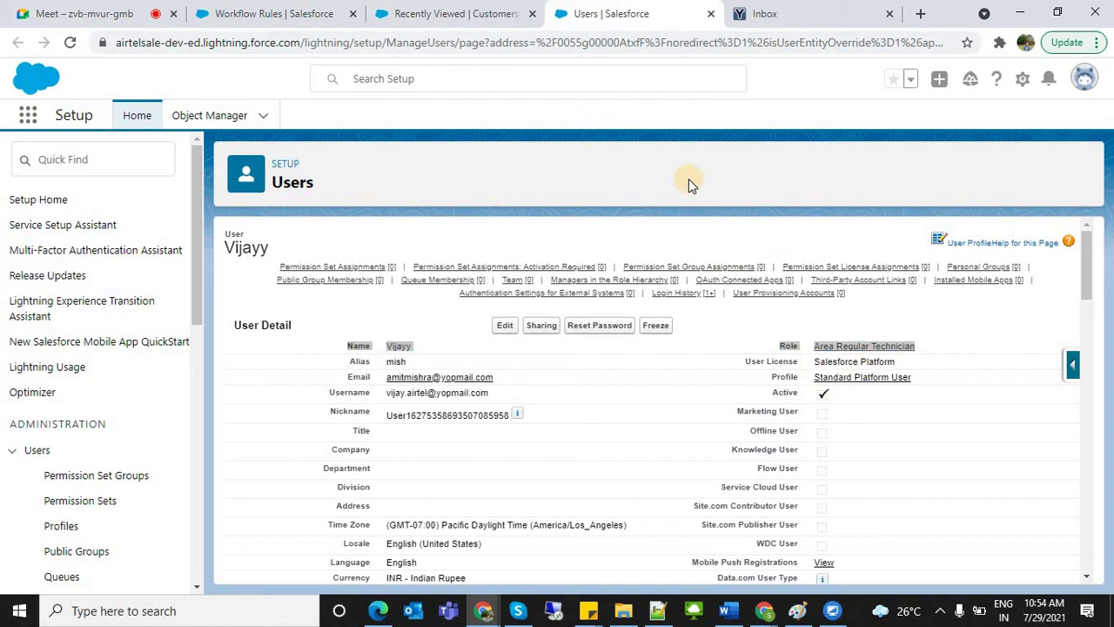
{"action": "left_click", "coordinate": [793, 345]}
{"action": "left_click_drag", "start_coordinate": [785, 345], "coordinate": [934, 347]}
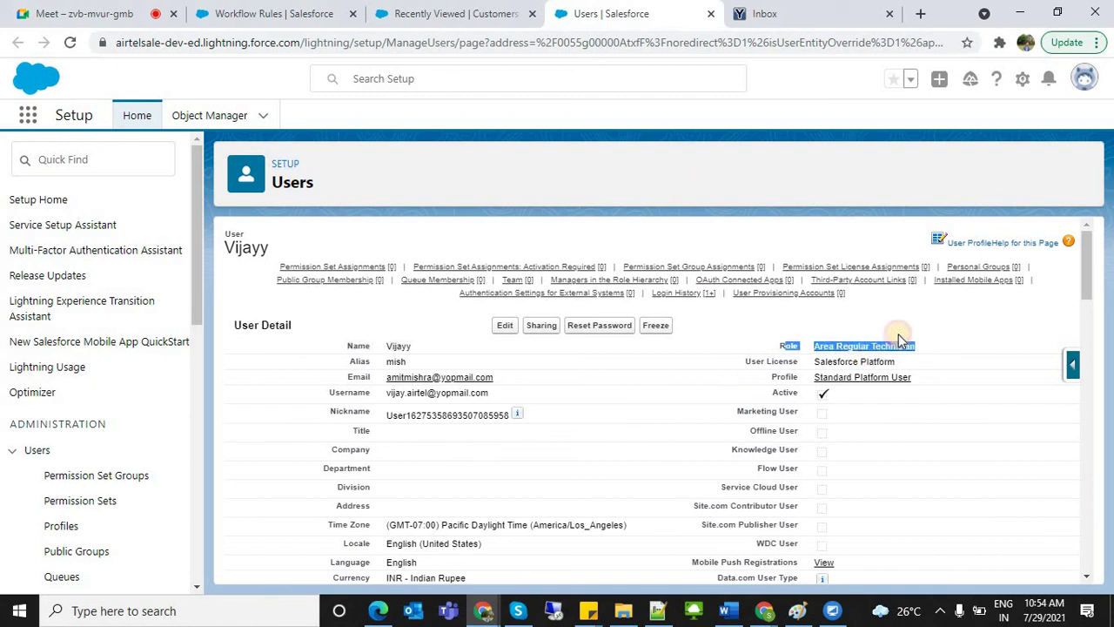
{"action": "left_click", "coordinate": [755, 145]}
{"action": "key", "text": "alt+Tab"}
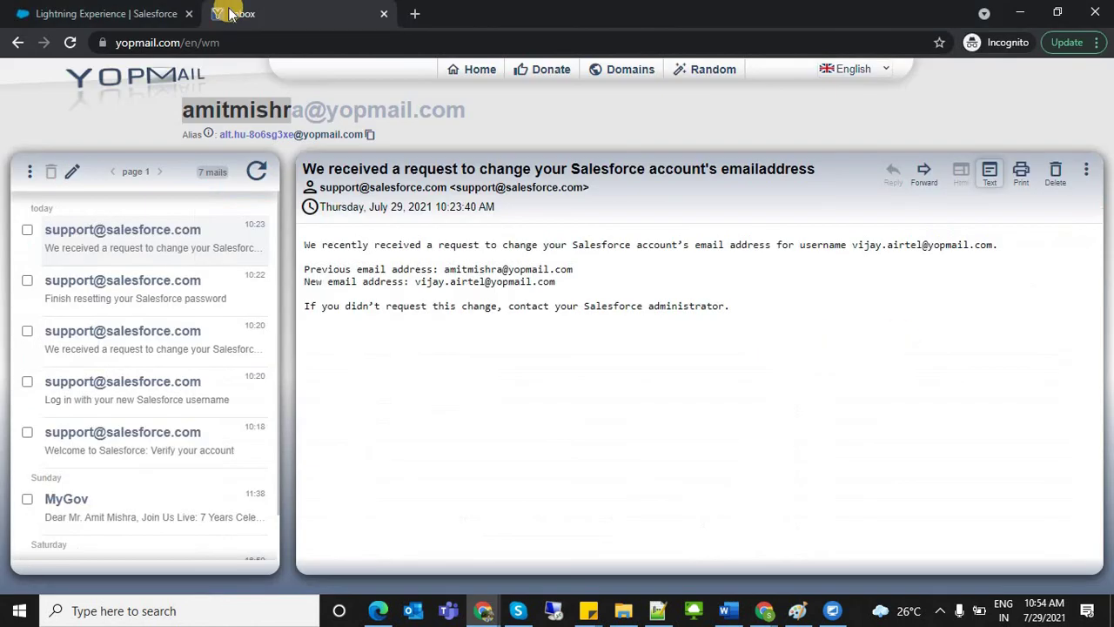
{"action": "key", "text": "ctrl+1"}
{"action": "left_click", "coordinate": [1082, 114]}
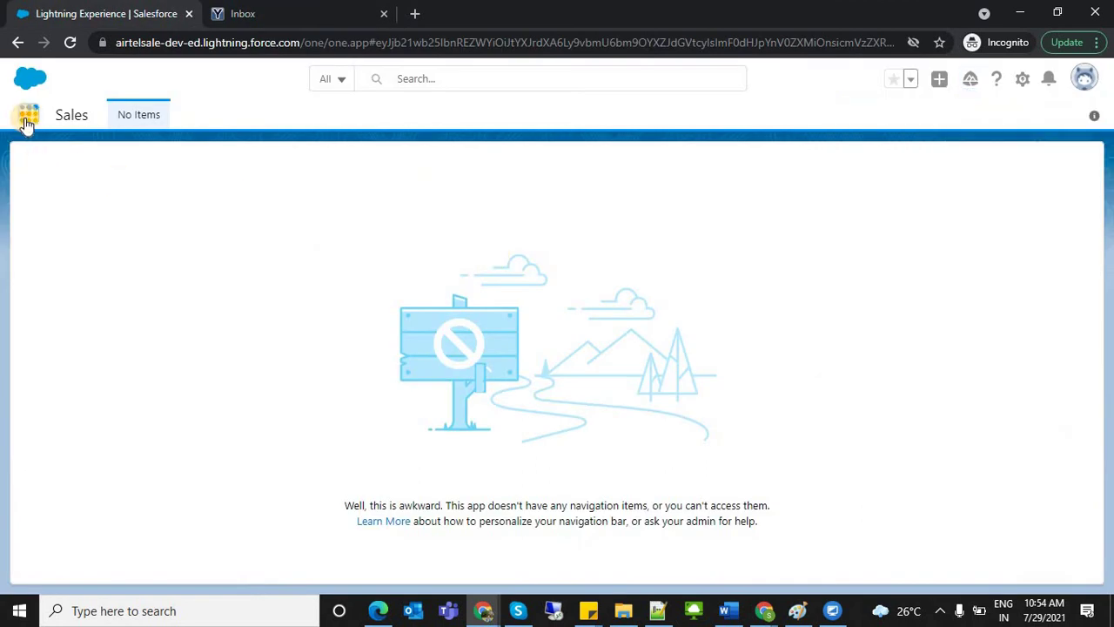
Step: Find Tasks through a 'task' search and show the empty Open Tasks list view
{"action": "left_click", "coordinate": [27, 119]}
{"action": "type", "text": "task"}
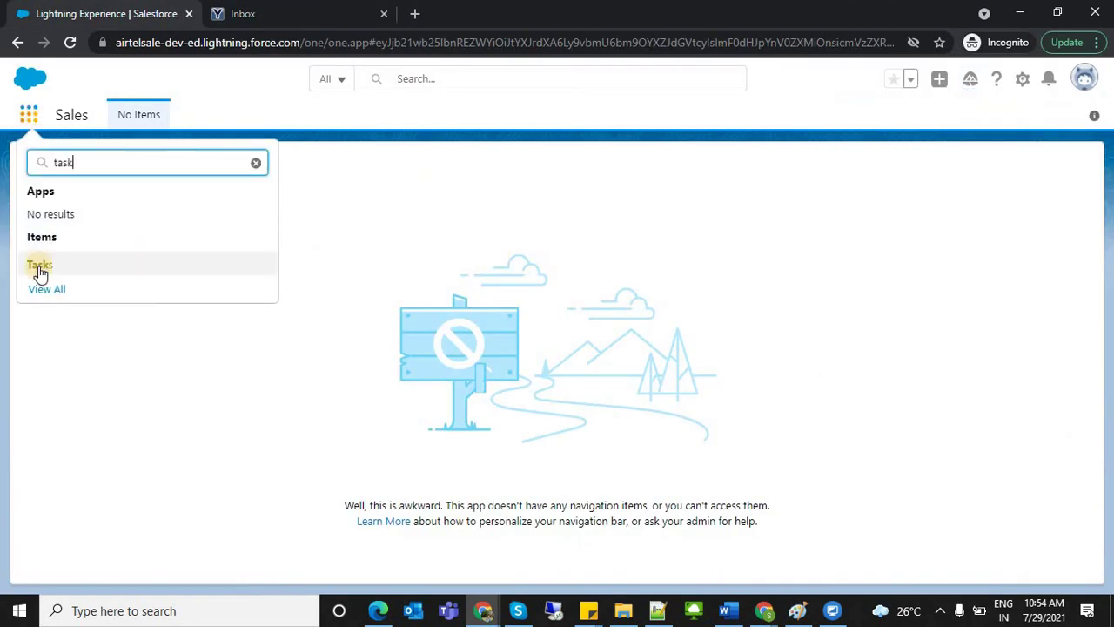
{"action": "left_click", "coordinate": [38, 268]}
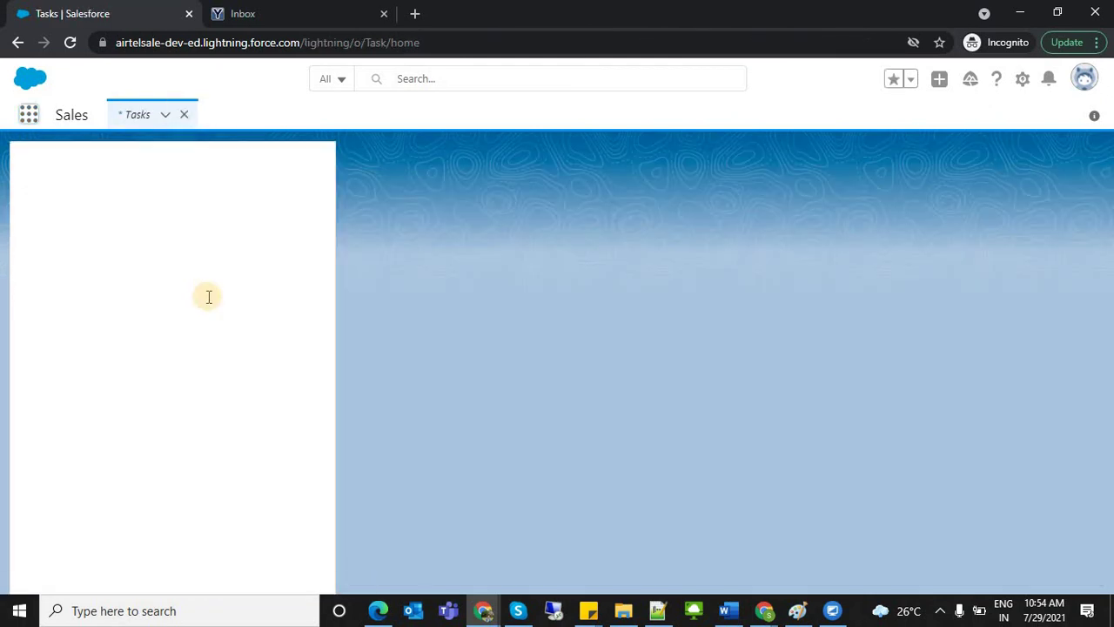
{"action": "left_click", "coordinate": [334, 237]}
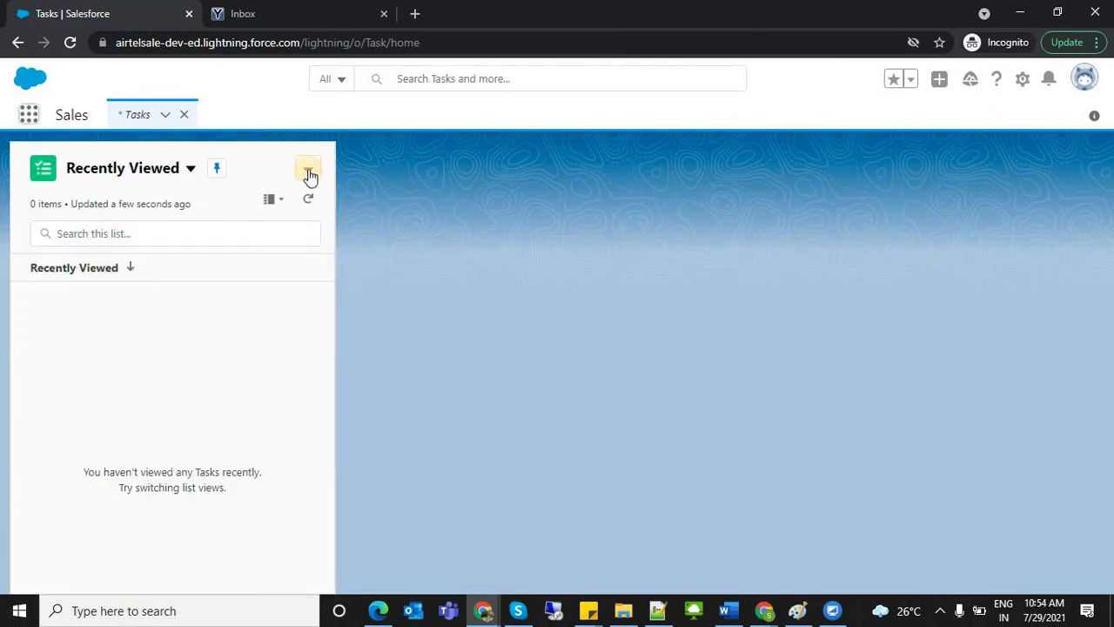
{"action": "left_click", "coordinate": [149, 178]}
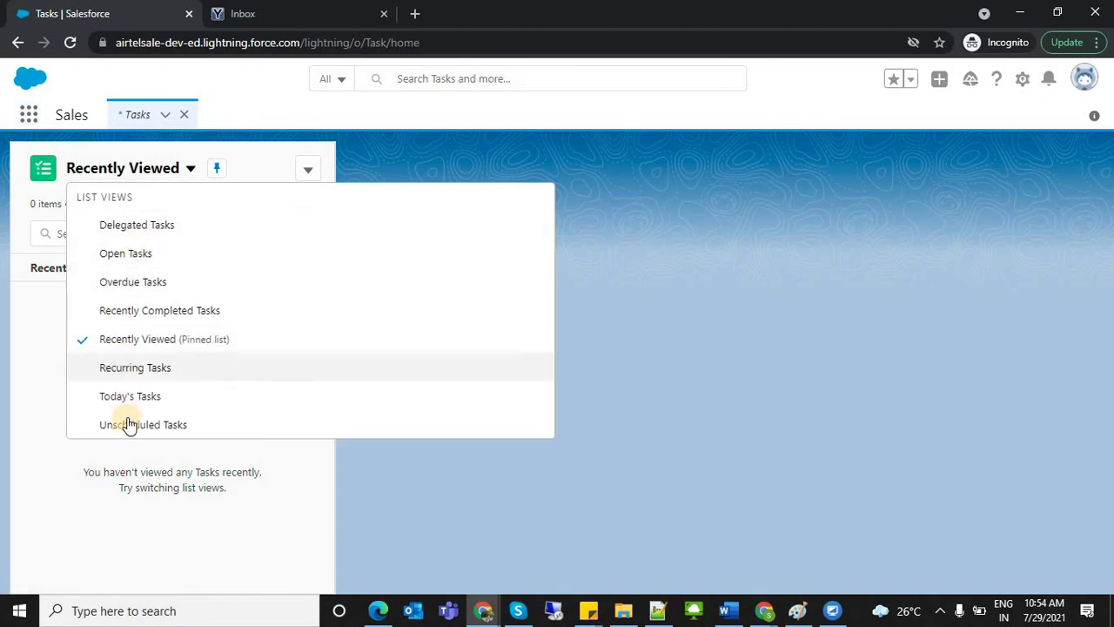
{"action": "left_click", "coordinate": [121, 257]}
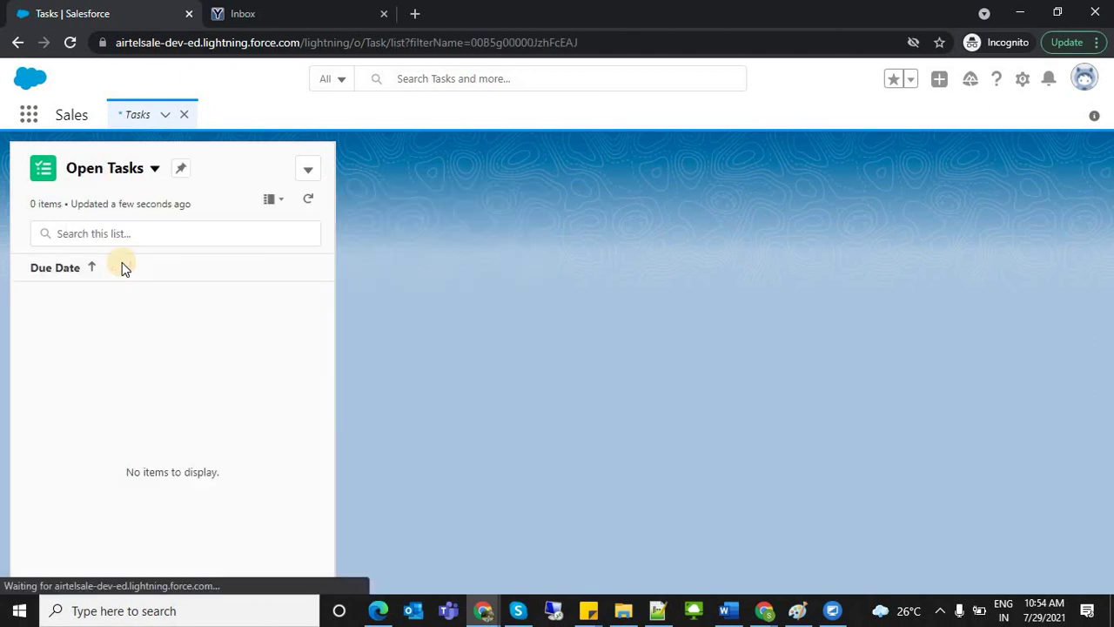
{"action": "left_click", "coordinate": [308, 172]}
{"action": "left_click", "coordinate": [169, 316]}
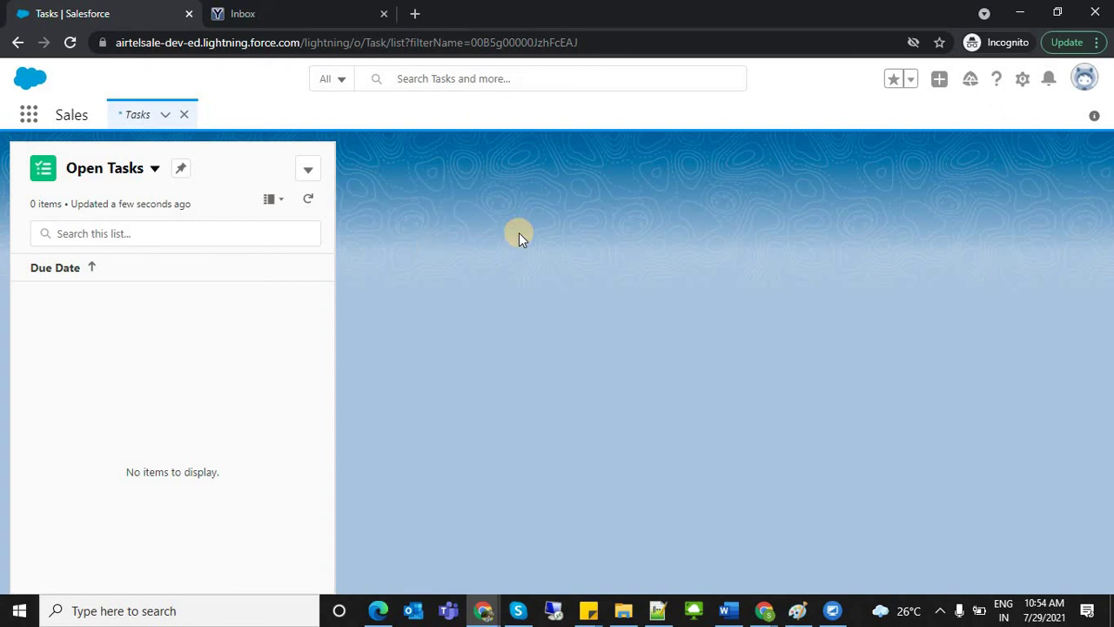
{"action": "key", "text": "alt+Tab"}
Step: Choose Customers And Plan Details as the new workflow rule's object and continue
{"action": "left_click", "coordinate": [246, 7]}
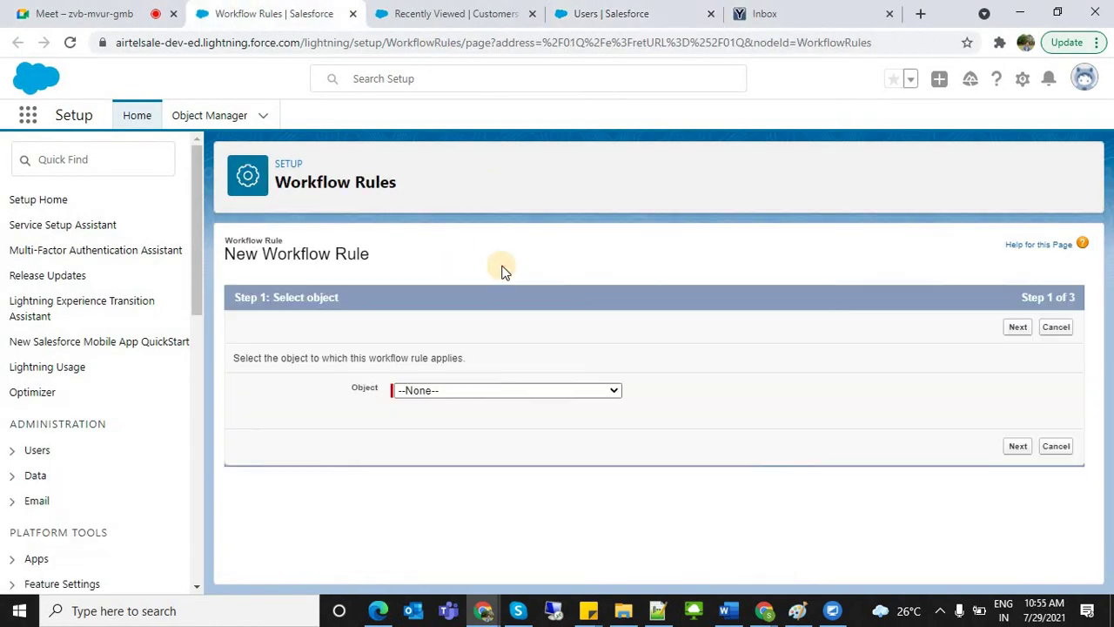
{"action": "left_click", "coordinate": [452, 391]}
{"action": "type", "text": "cust"}
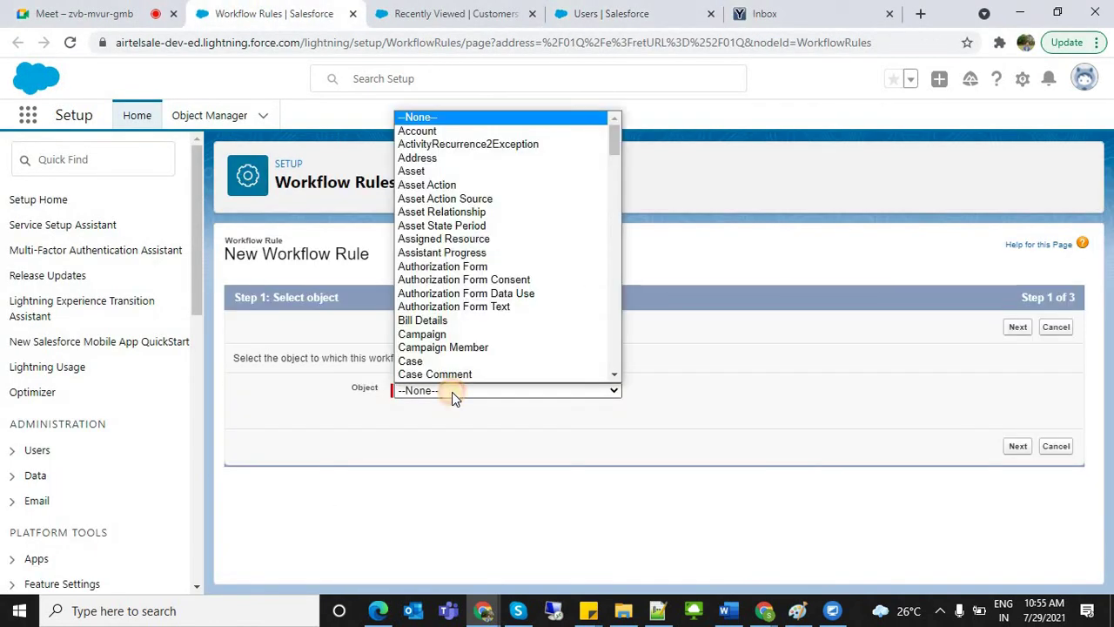
{"action": "key", "text": "Return"}
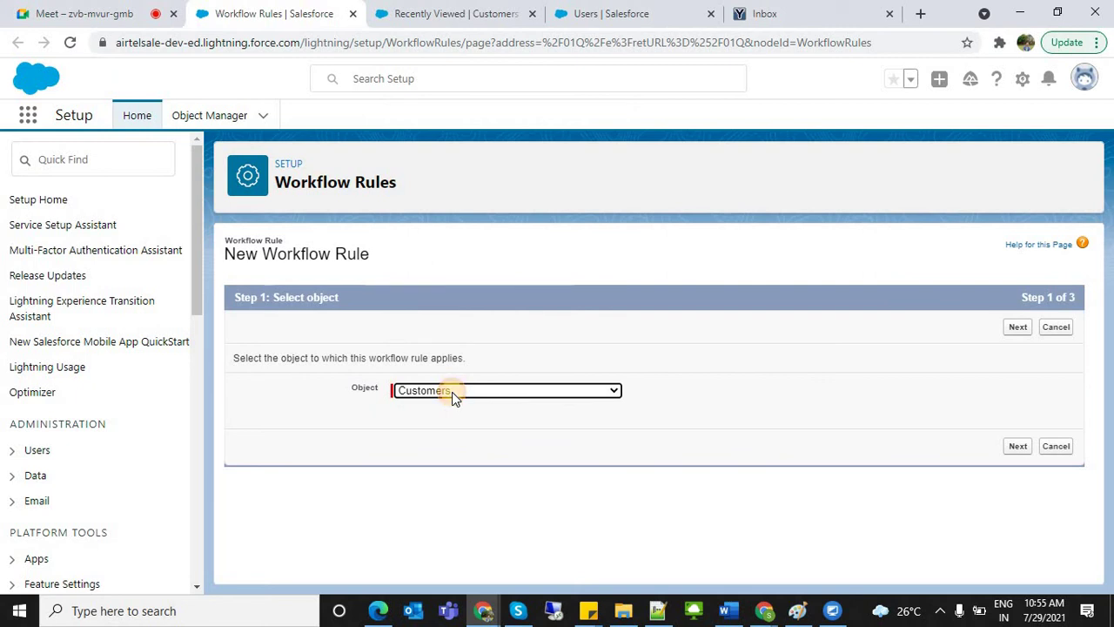
{"action": "left_click", "coordinate": [452, 392]}
{"action": "key", "text": "Down"}
{"action": "left_click", "coordinate": [451, 391]}
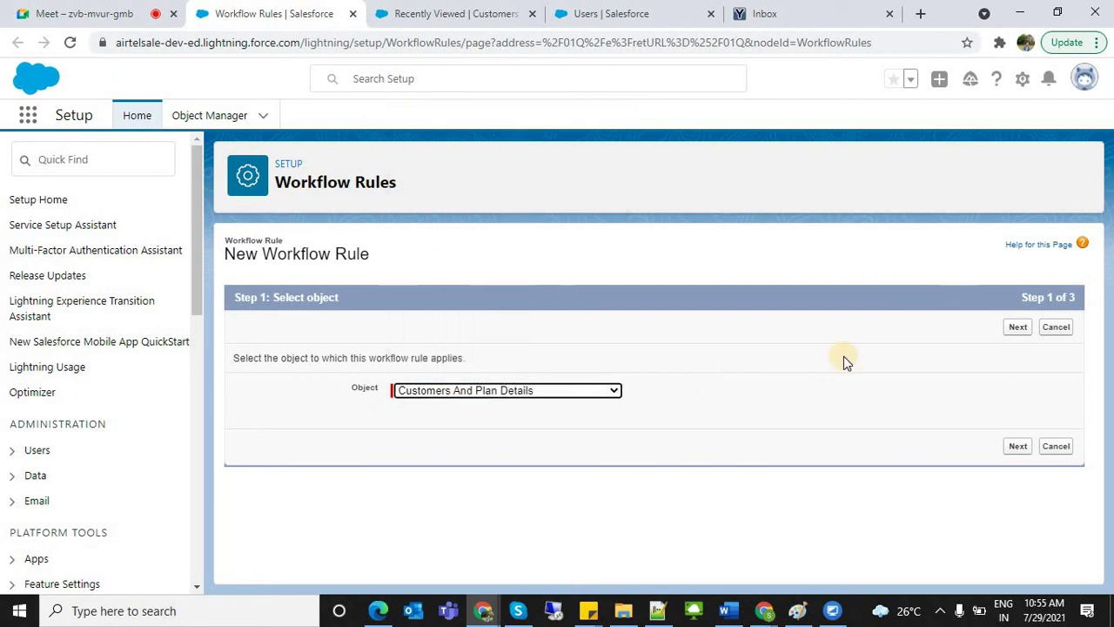
{"action": "left_click", "coordinate": [1018, 328]}
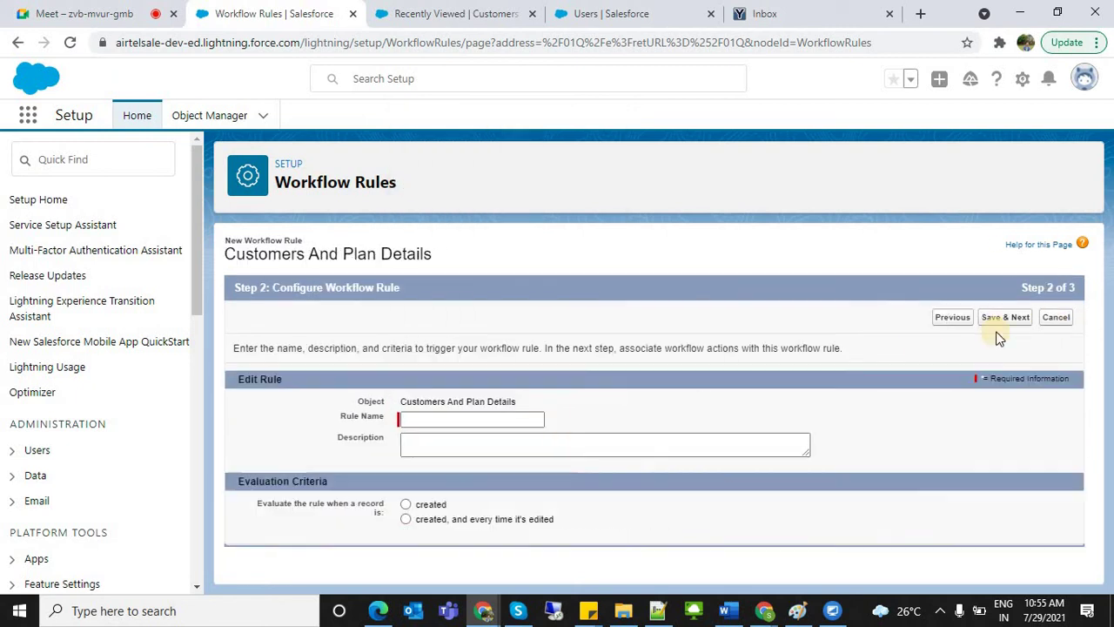
Step: Name the workflow rule 'NewConnection task workflow'
{"action": "left_click", "coordinate": [440, 417]}
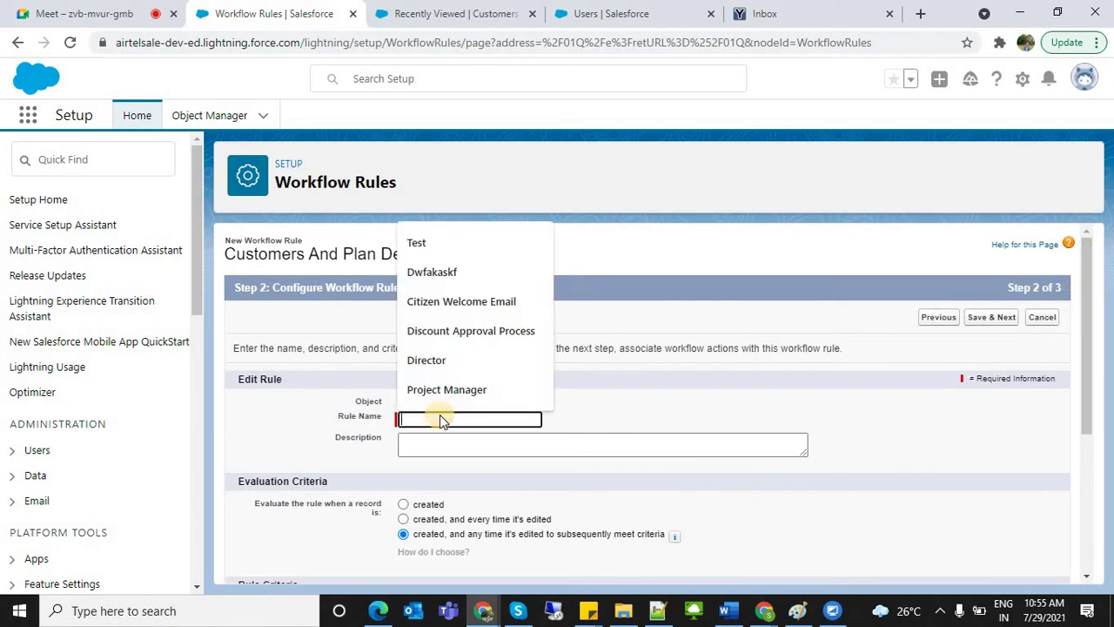
{"action": "type", "text": "Cusom"}
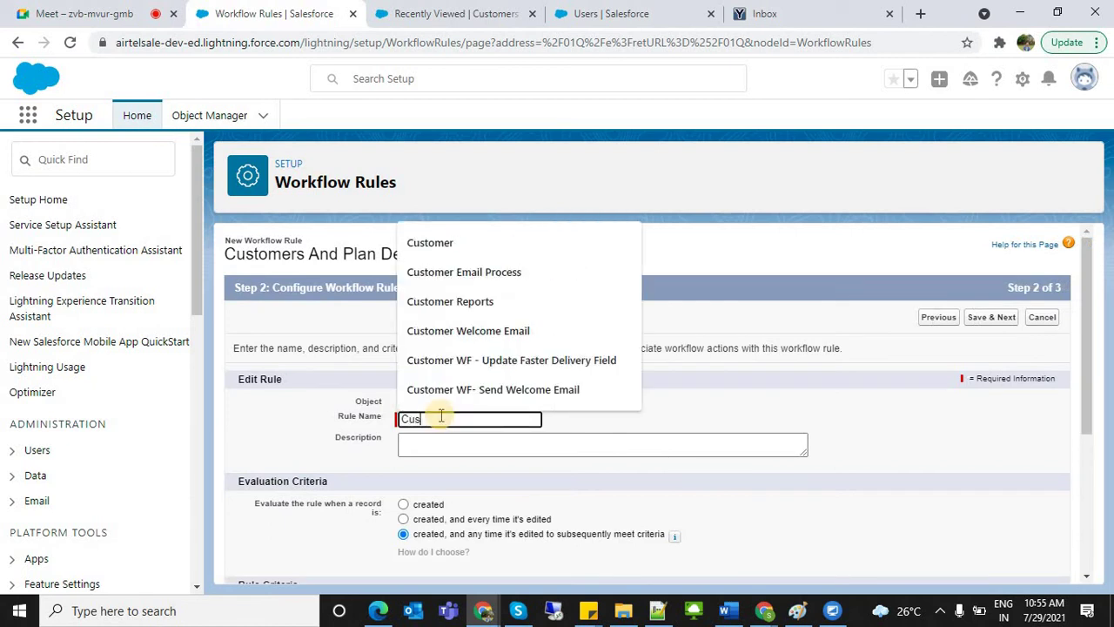
{"action": "key", "text": "BackSpace"}
{"action": "key", "text": "BackSpace"}
{"action": "type", "text": "tom"}
{"action": "key", "text": "BackSpace"}
{"action": "key", "text": "BackSpace"}
{"action": "type", "text": "NewCus"}
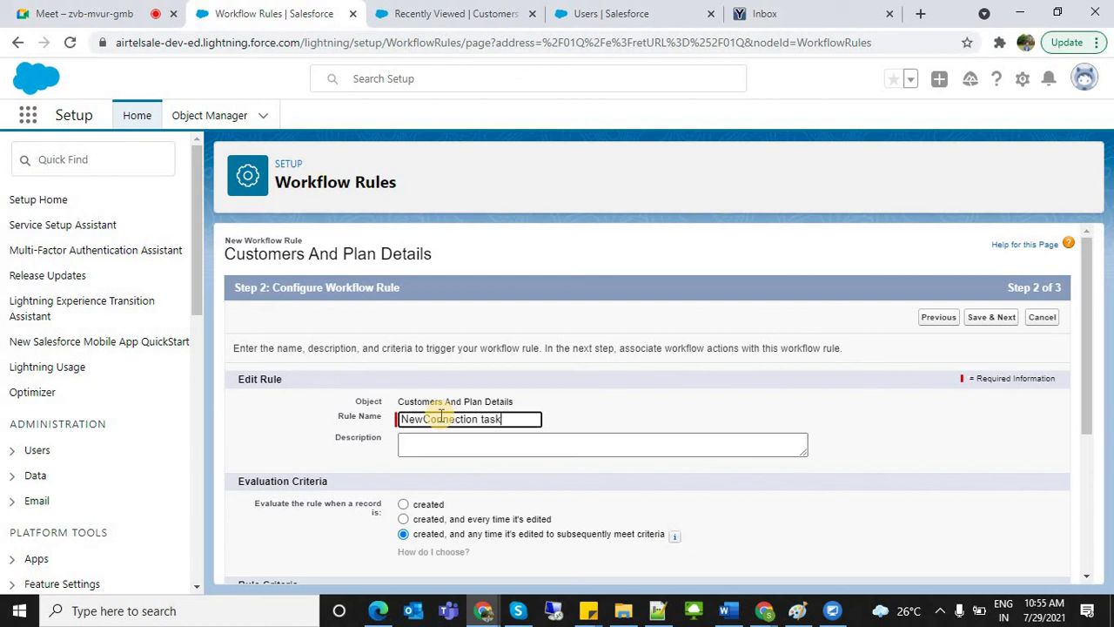
{"action": "type", "text": "nection task workflow"}
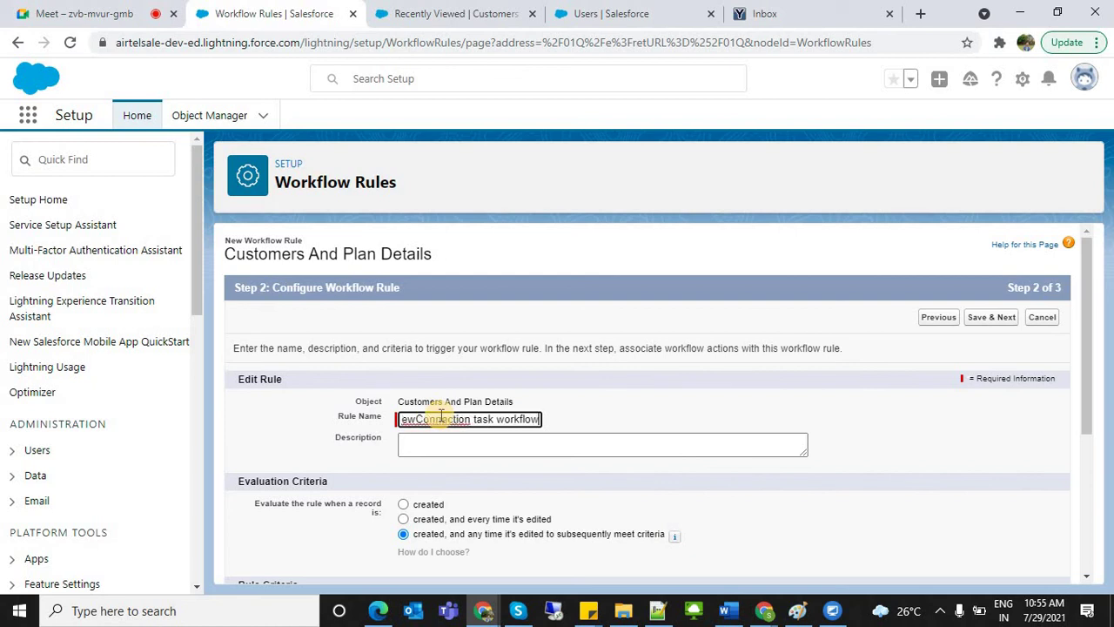
Step: Set the rule to evaluate only when a record is created, then scroll to Rule Criteria
{"action": "left_click", "coordinate": [607, 12]}
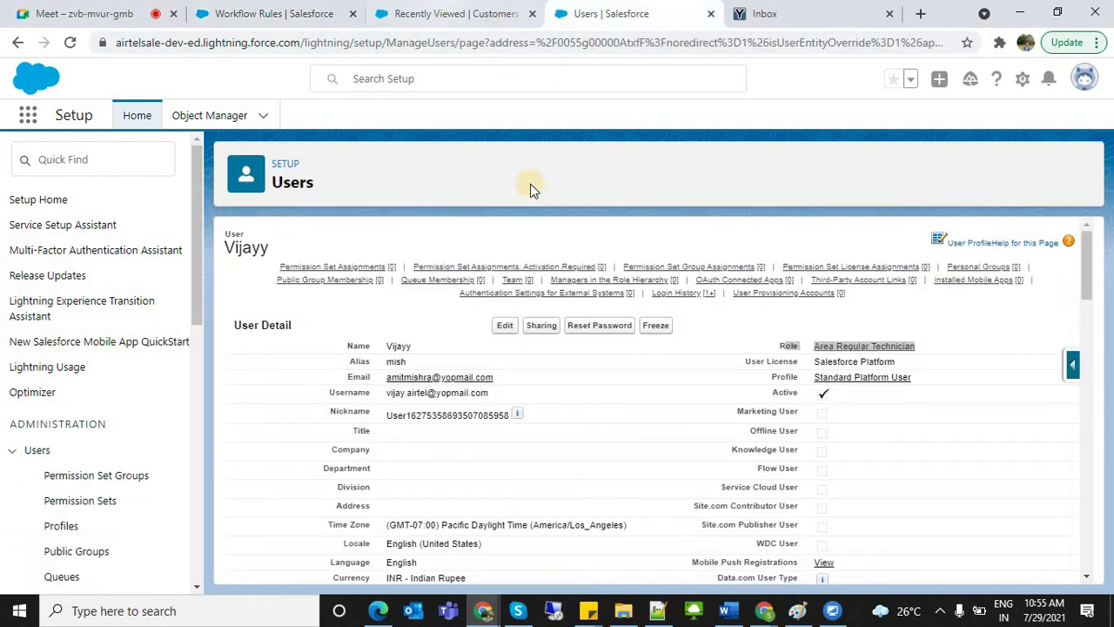
{"action": "left_click", "coordinate": [443, 12]}
{"action": "left_click", "coordinate": [266, 7]}
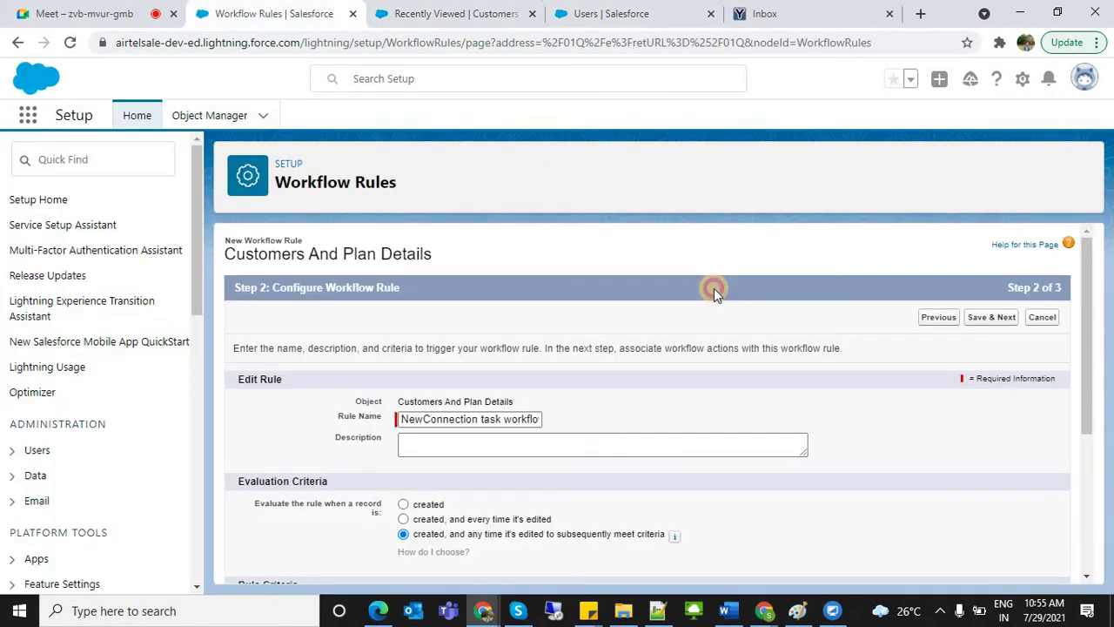
{"action": "left_click", "coordinate": [703, 481]}
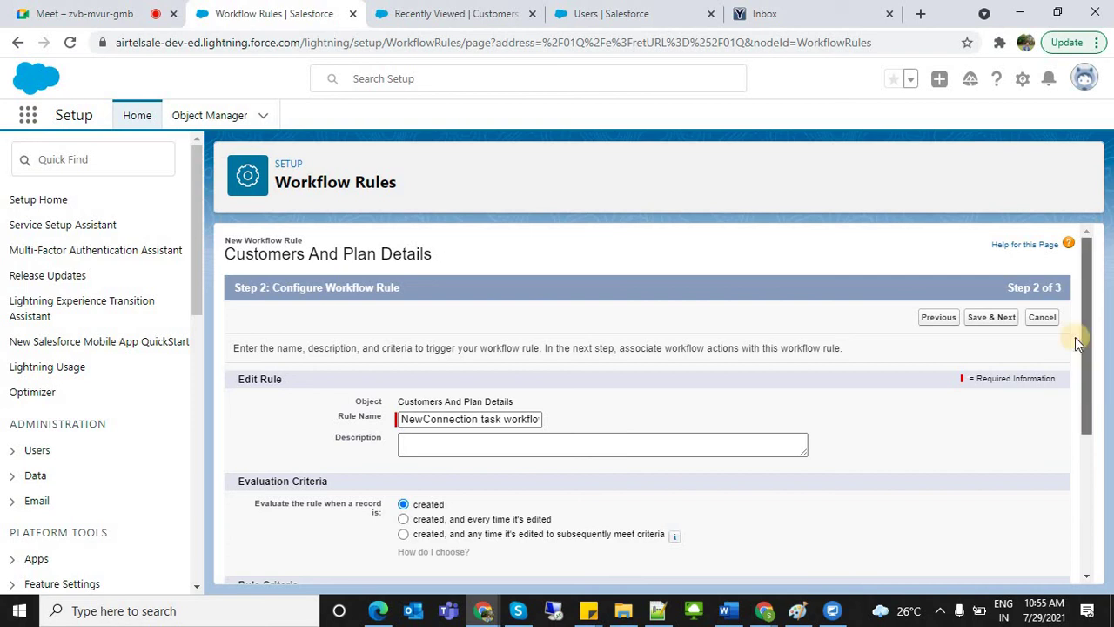
{"action": "scroll", "coordinate": [402, 443], "scroll_direction": "down", "scroll_amount": 1}
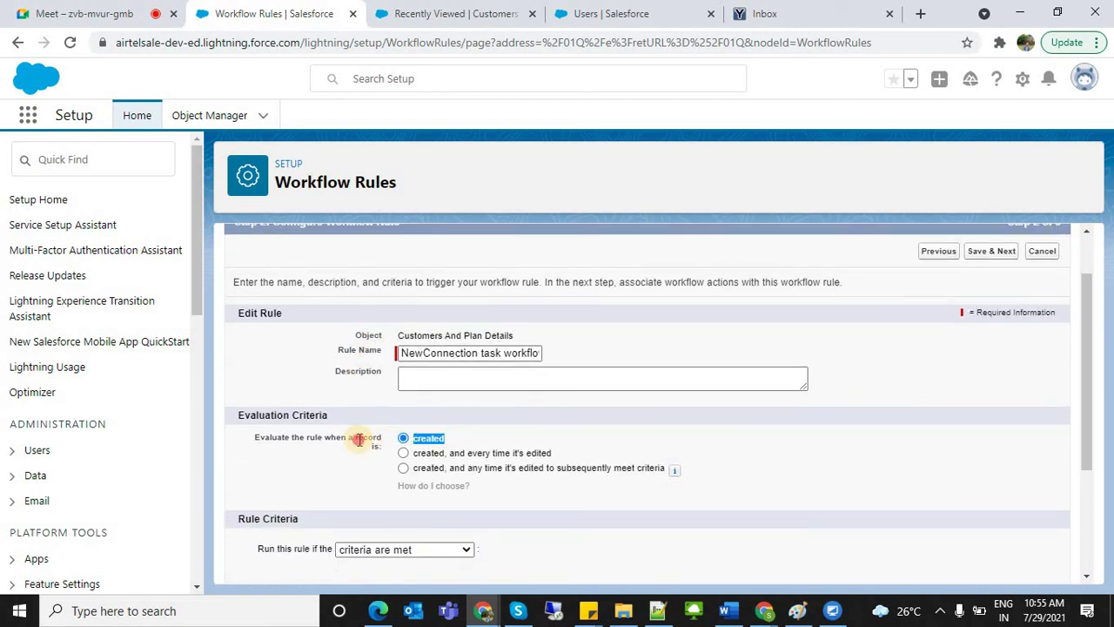
{"action": "left_click_drag", "start_coordinate": [224, 432], "coordinate": [358, 437]}
{"action": "left_click", "coordinate": [1073, 400]}
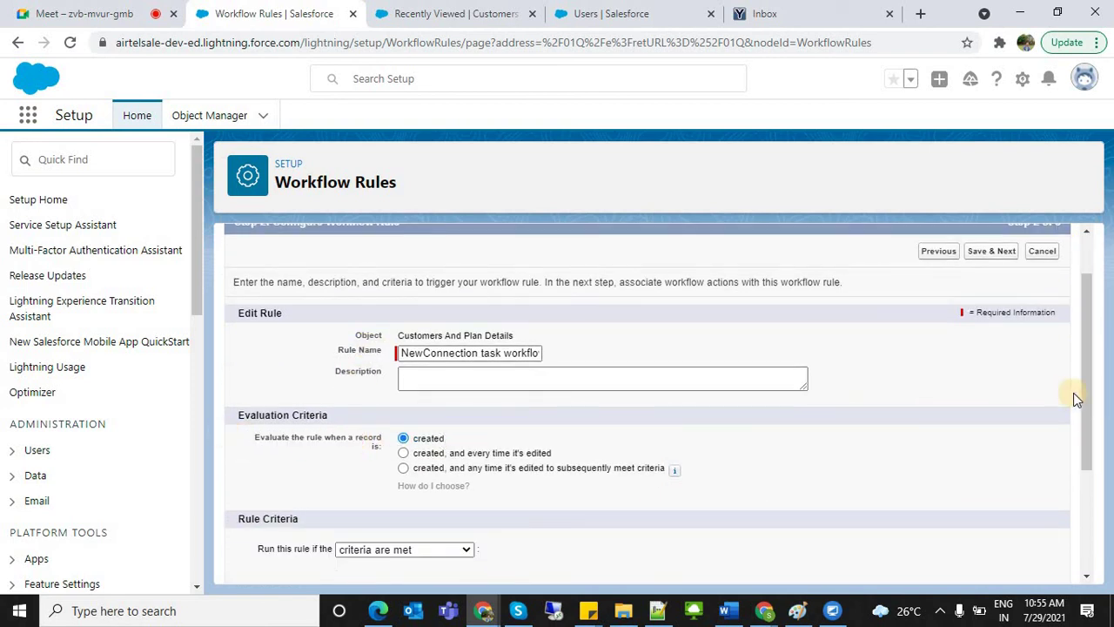
{"action": "scroll", "coordinate": [1076, 459], "scroll_direction": "down", "scroll_amount": 2}
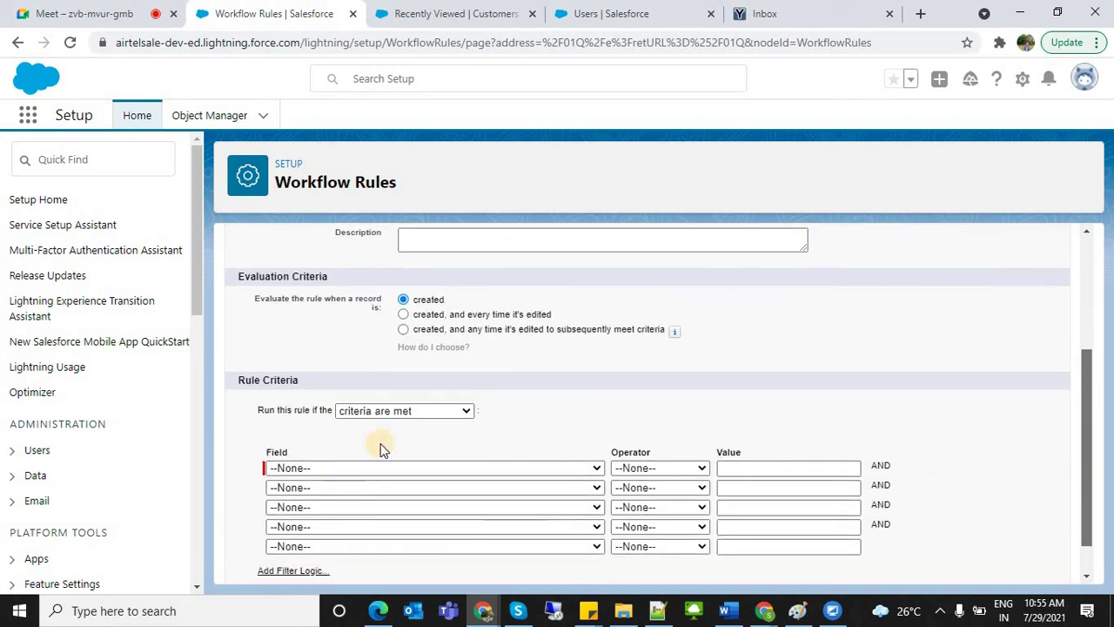
Step: Browse the criterion fields and keep the rule running when criteria are met
{"action": "left_click", "coordinate": [304, 470]}
{"action": "scroll", "coordinate": [405, 342], "scroll_direction": "down", "scroll_amount": 1}
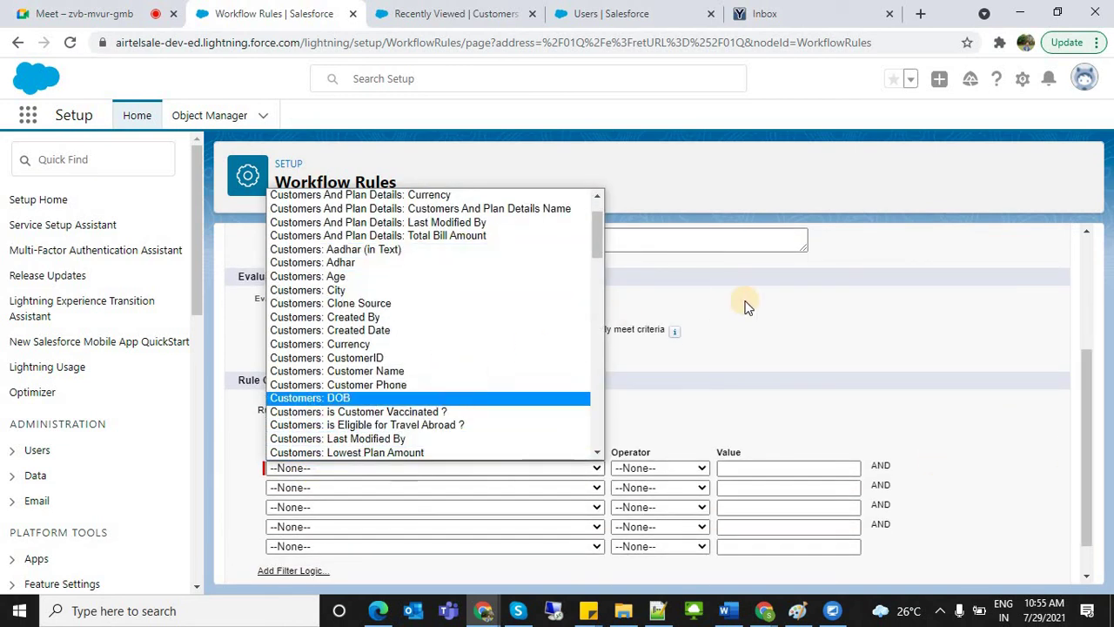
{"action": "scroll", "coordinate": [455, 194], "scroll_direction": "up", "scroll_amount": 1}
{"action": "left_click", "coordinate": [883, 378]}
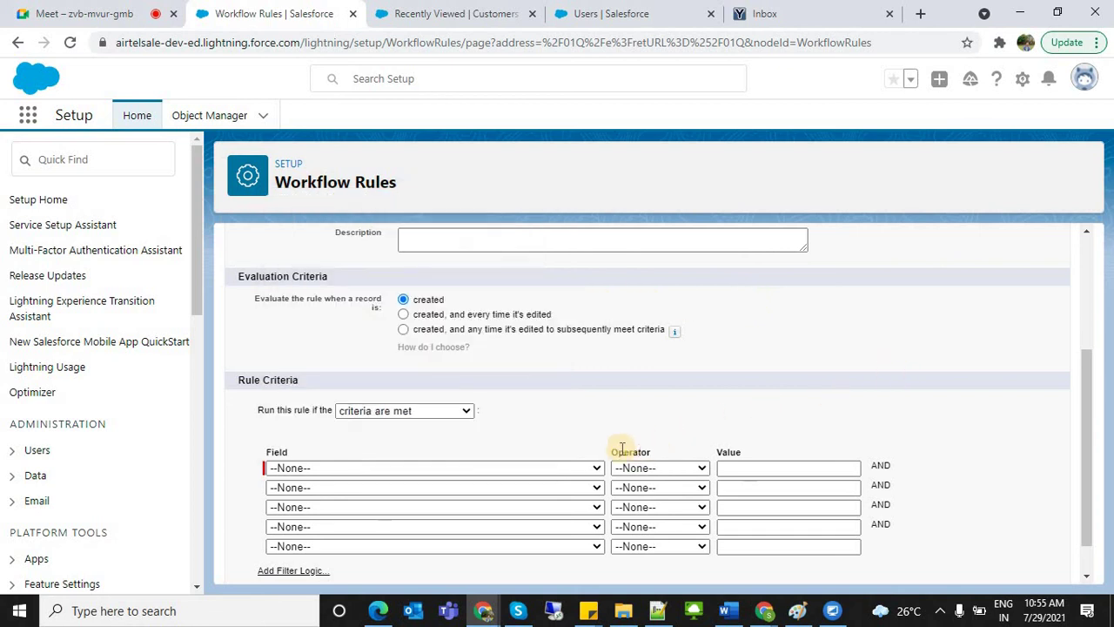
{"action": "left_click", "coordinate": [454, 416]}
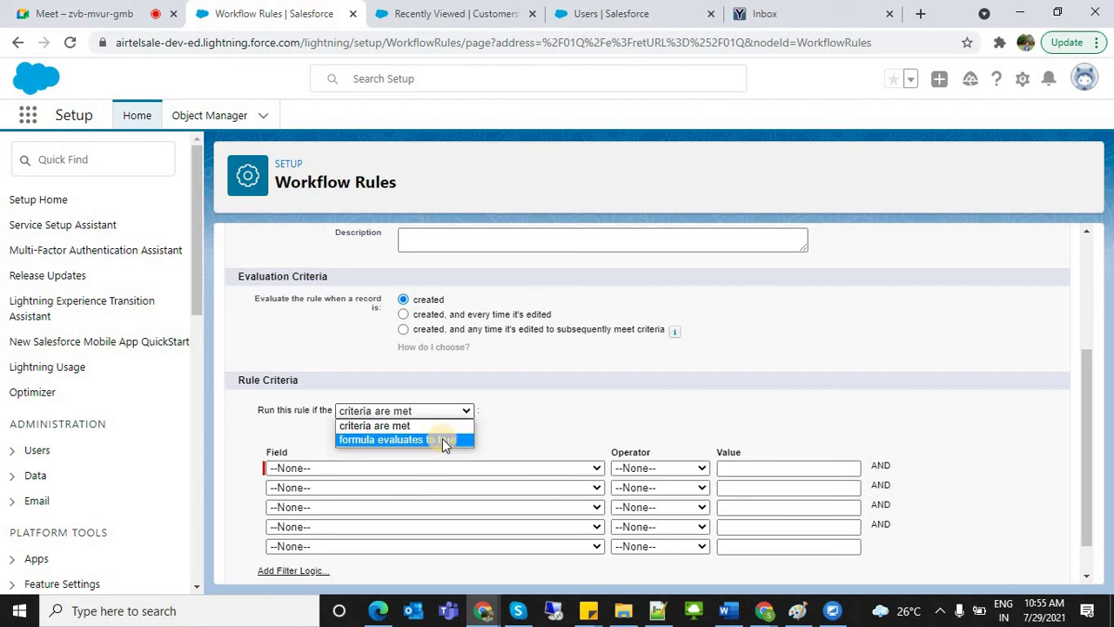
{"action": "left_click", "coordinate": [529, 459]}
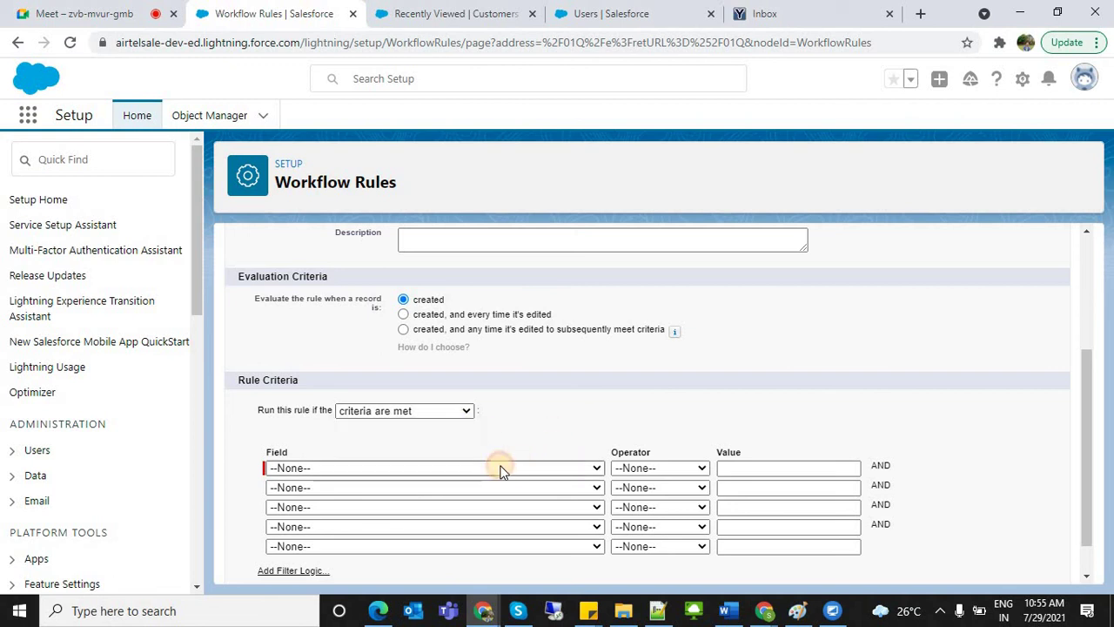
Step: Pick Plan Details: Clone Source as the first criterion field
{"action": "left_click", "coordinate": [503, 469]}
{"action": "scroll", "coordinate": [552, 423], "scroll_direction": "down", "scroll_amount": 1}
{"action": "left_click_drag", "start_coordinate": [599, 240], "coordinate": [583, 193]}
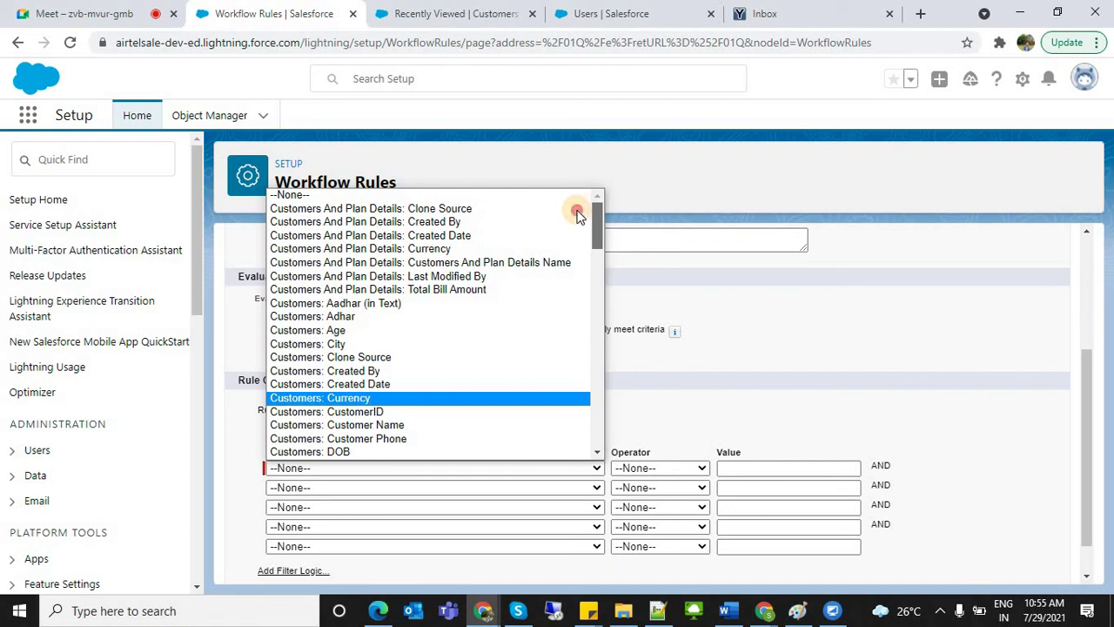
{"action": "left_click_drag", "start_coordinate": [578, 217], "coordinate": [579, 307]}
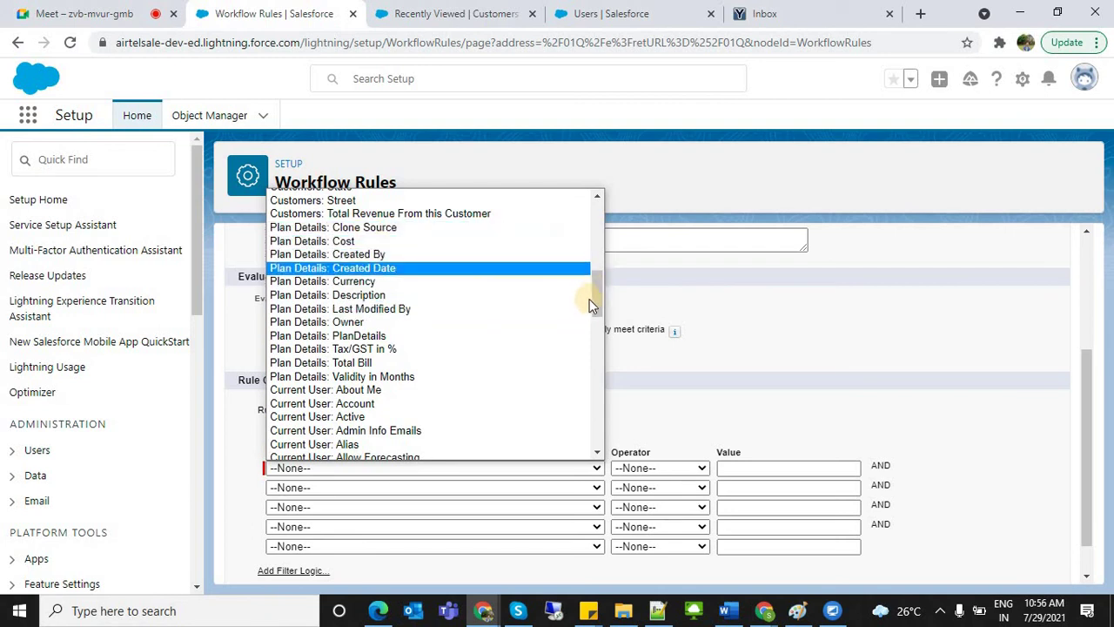
{"action": "key", "text": "Down"}
{"action": "key", "text": "Down"}
{"action": "key", "text": "Down"}
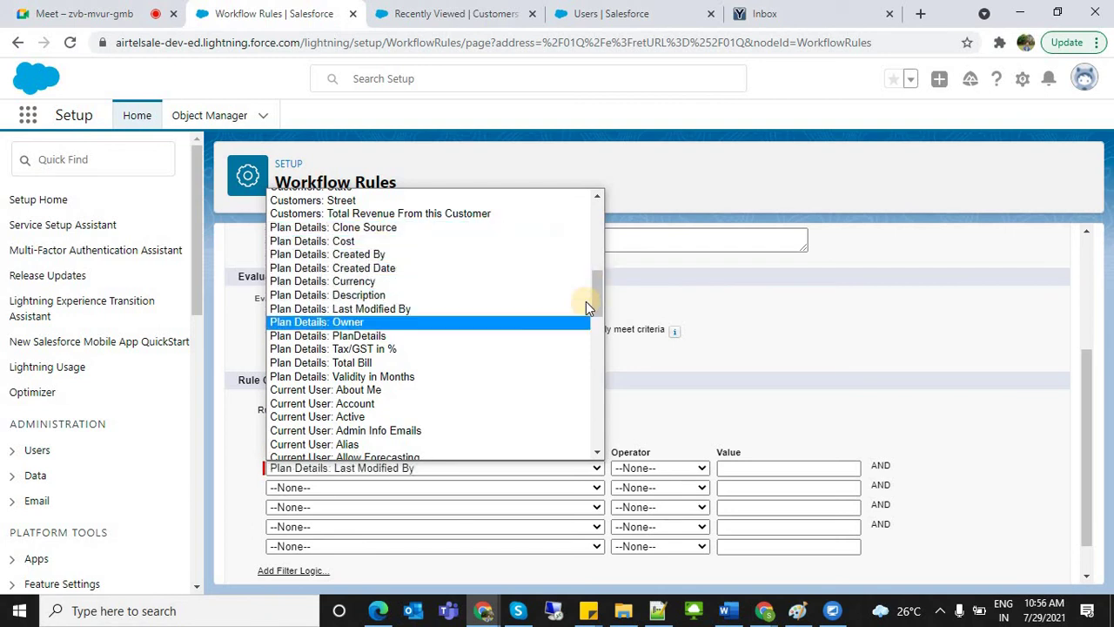
{"action": "key", "text": "Down"}
{"action": "key", "text": "Down"}
{"action": "key", "text": "Down"}
{"action": "key", "text": "Up"}
{"action": "key", "text": "Up"}
{"action": "key", "text": "Up"}
{"action": "key", "text": "Up"}
{"action": "key", "text": "Up"}
{"action": "key", "text": "Up"}
{"action": "key", "text": "Up"}
{"action": "key", "text": "Up"}
{"action": "key", "text": "Up"}
{"action": "key", "text": "Up"}
{"action": "key", "text": "Down"}
{"action": "key", "text": "Down"}
{"action": "key", "text": "Down"}
{"action": "key", "text": "Down"}
{"action": "key", "text": "Down"}
{"action": "key", "text": "Down"}
{"action": "key", "text": "Down"}
{"action": "key", "text": "Down"}
{"action": "key", "text": "Down"}
{"action": "key", "text": "Down"}
{"action": "key", "text": "Up"}
{"action": "key", "text": "Up"}
{"action": "key", "text": "Up"}
{"action": "key", "text": "Up"}
{"action": "key", "text": "Up"}
{"action": "key", "text": "Up"}
{"action": "key", "text": "Up"}
{"action": "key", "text": "Up"}
{"action": "key", "text": "Up"}
{"action": "key", "text": "Up"}
{"action": "key", "text": "Up"}
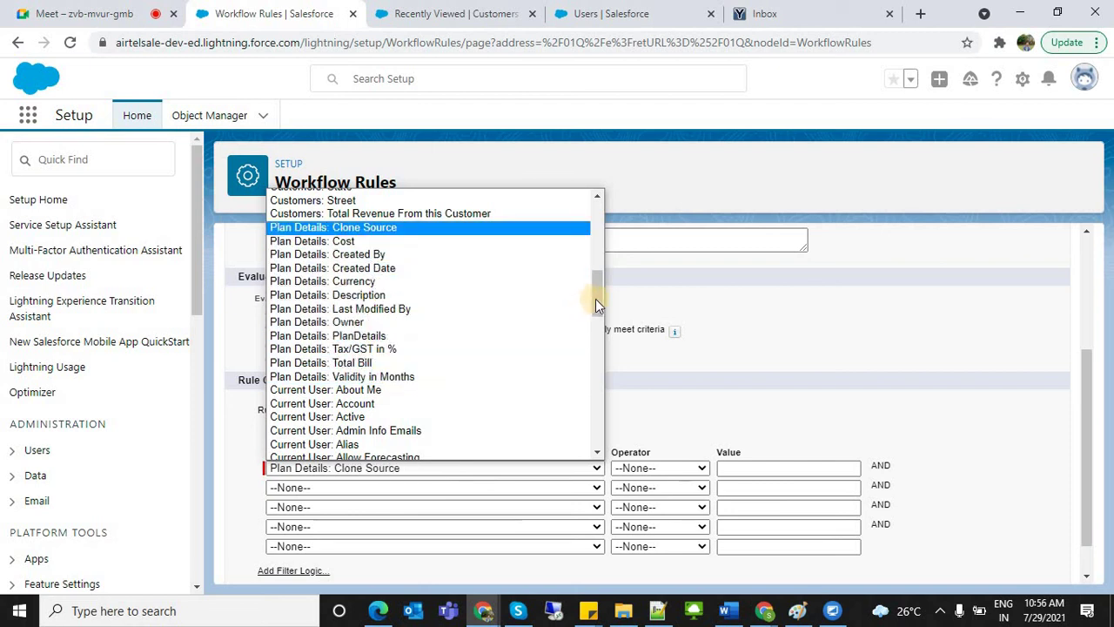
{"action": "left_click_drag", "start_coordinate": [595, 279], "coordinate": [581, 198]}
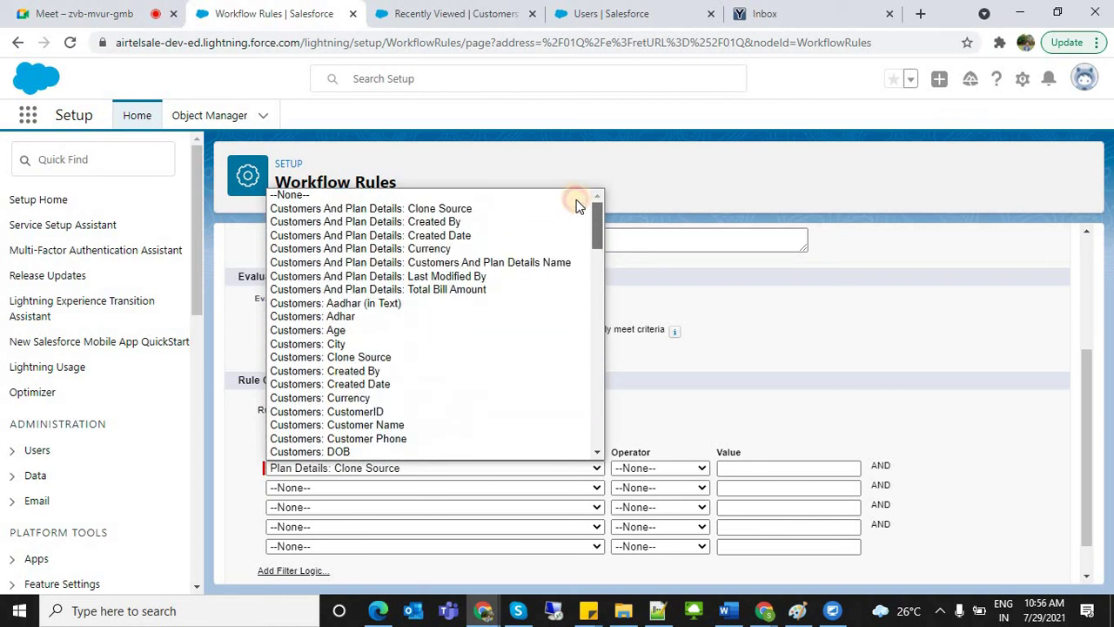
{"action": "left_click_drag", "start_coordinate": [582, 246], "coordinate": [565, 452]}
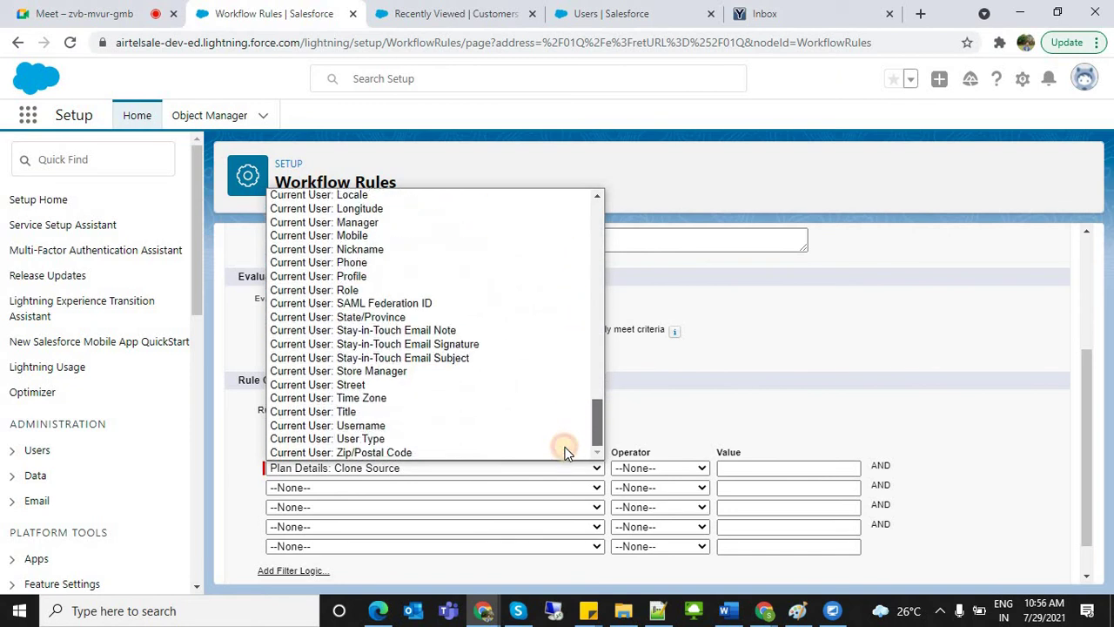
Step: Switch to the Recently Viewed Customers And Plan Details list
{"action": "left_click", "coordinate": [587, 10]}
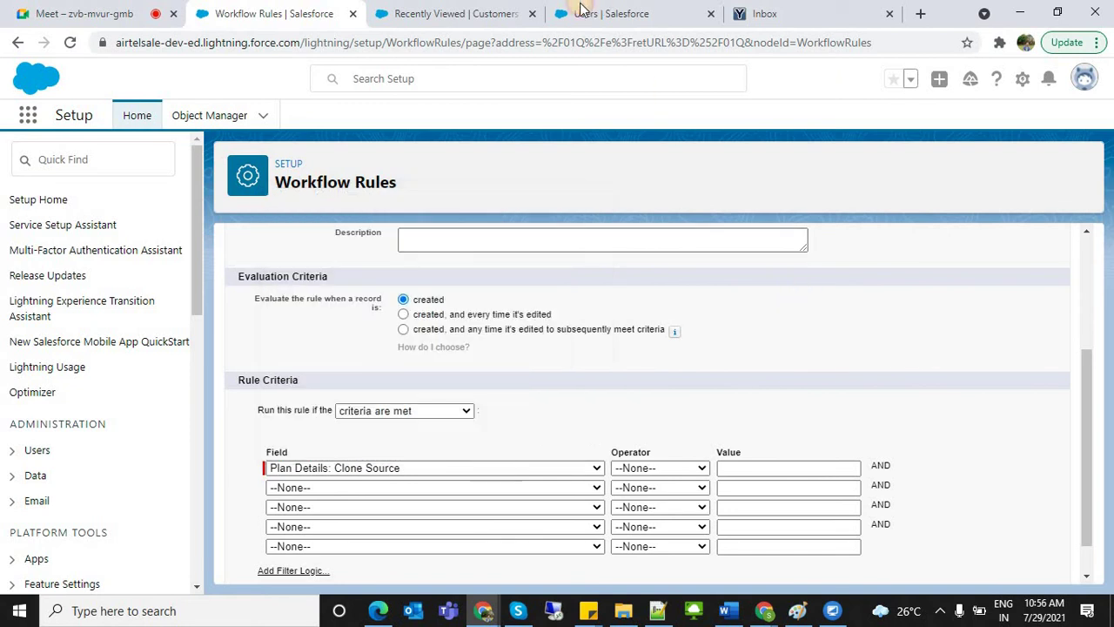
{"action": "left_click", "coordinate": [588, 12]}
{"action": "left_click", "coordinate": [439, 11]}
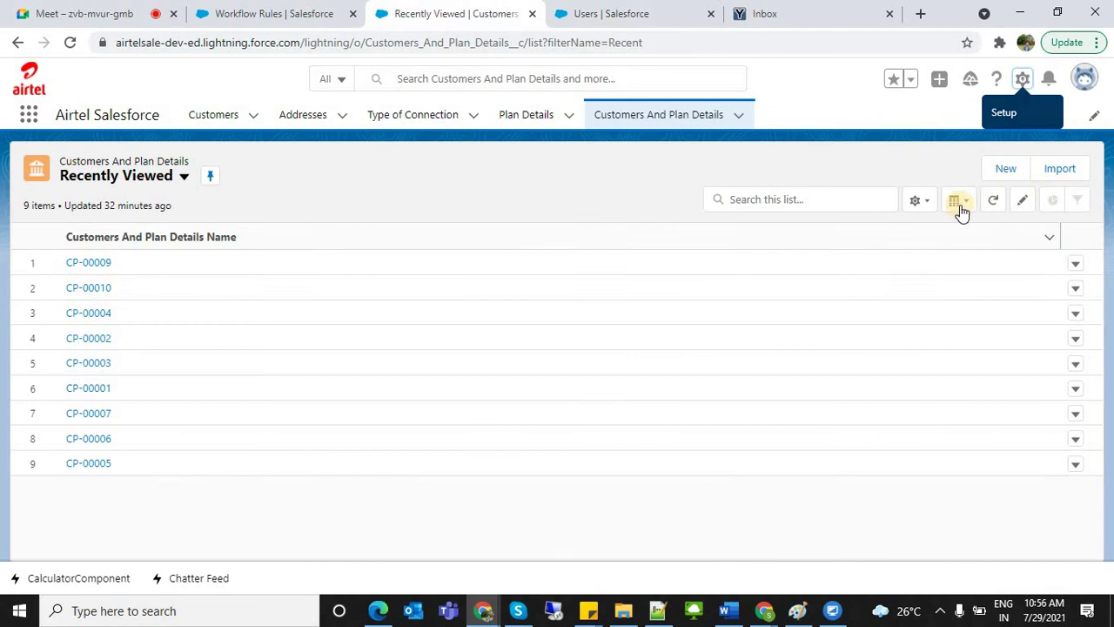
Step: Open a New Customers And Plan Details form and review its required Customer and Plan Details fields
{"action": "left_click", "coordinate": [1005, 170]}
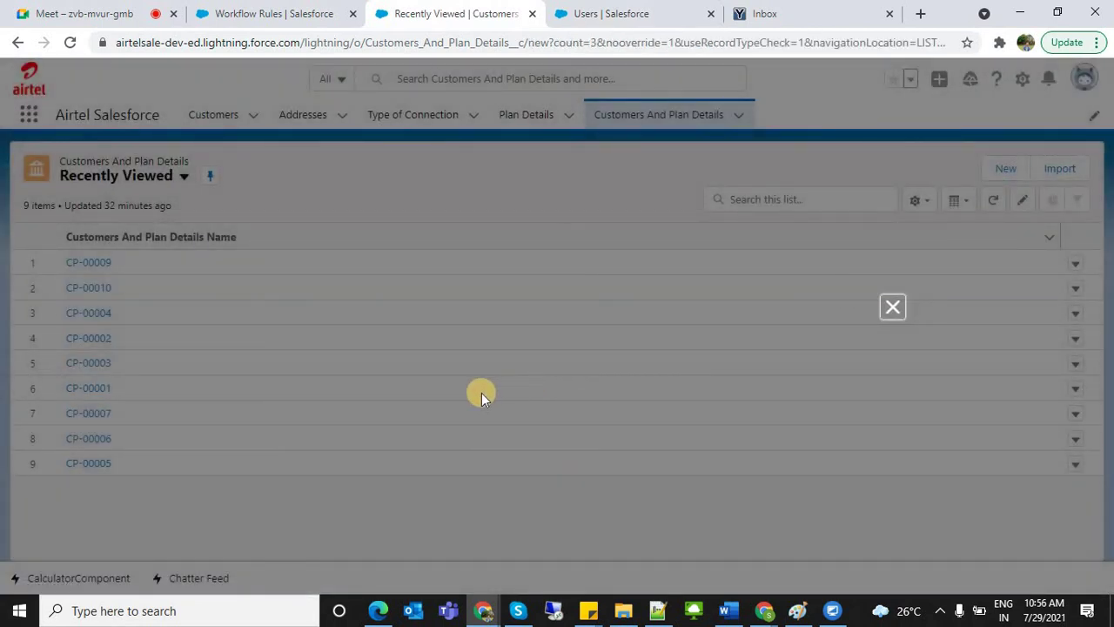
{"action": "left_click", "coordinate": [887, 302]}
{"action": "left_click", "coordinate": [1003, 170]}
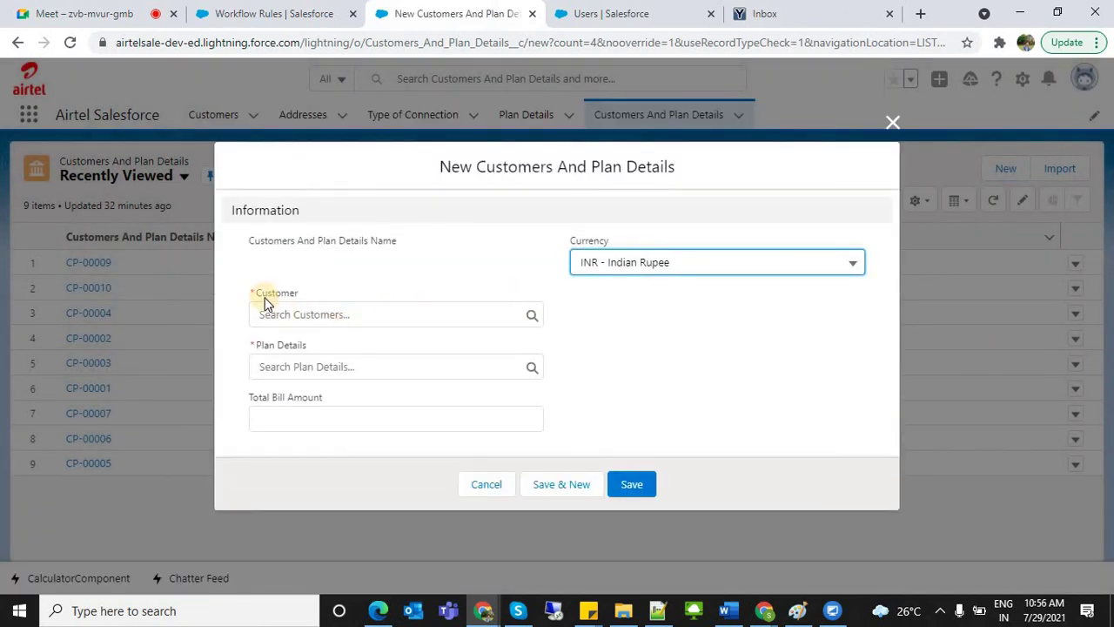
{"action": "left_click", "coordinate": [310, 294]}
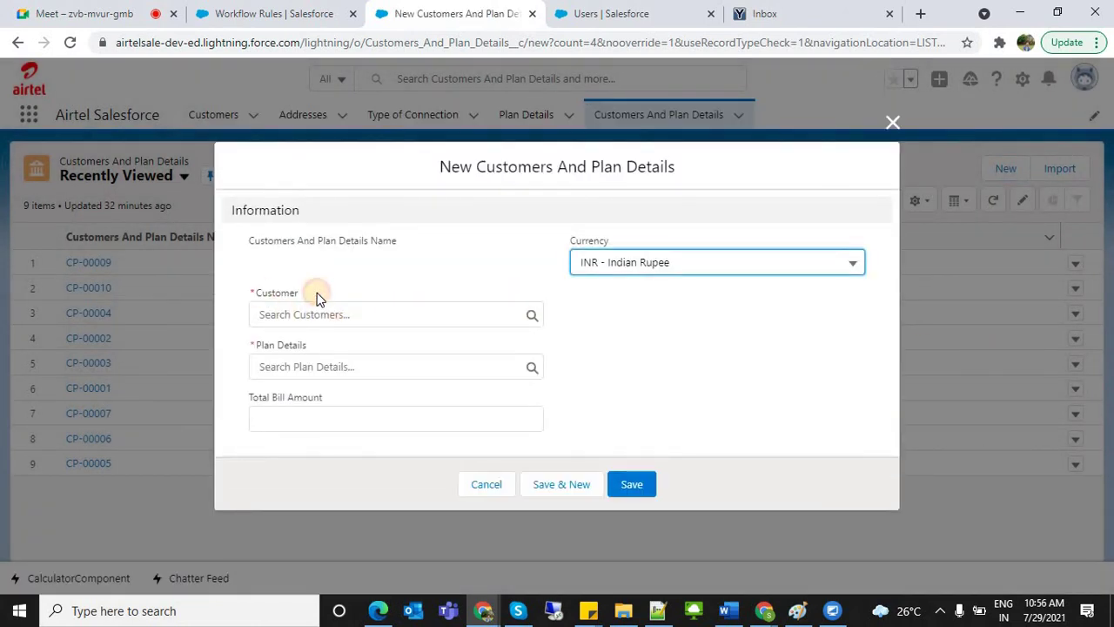
{"action": "left_click", "coordinate": [299, 347]}
{"action": "triple_click", "coordinate": [286, 348]}
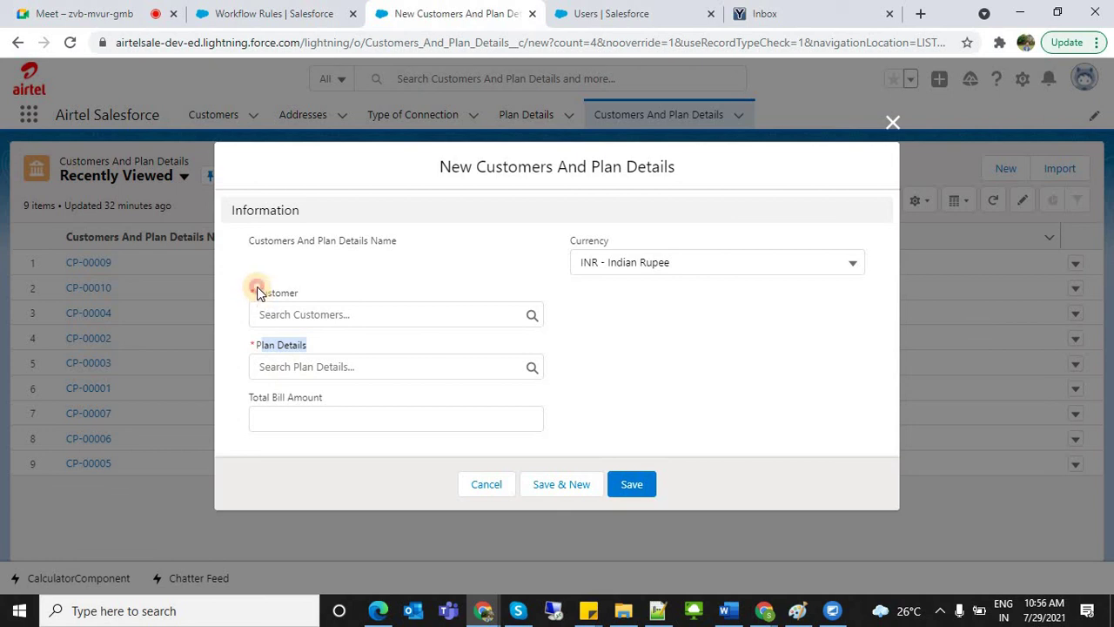
{"action": "triple_click", "coordinate": [323, 301]}
Step: Compare the criterion field choices with the record form's Total Bill Amount field
{"action": "key", "text": "ctrl+shift+Tab"}
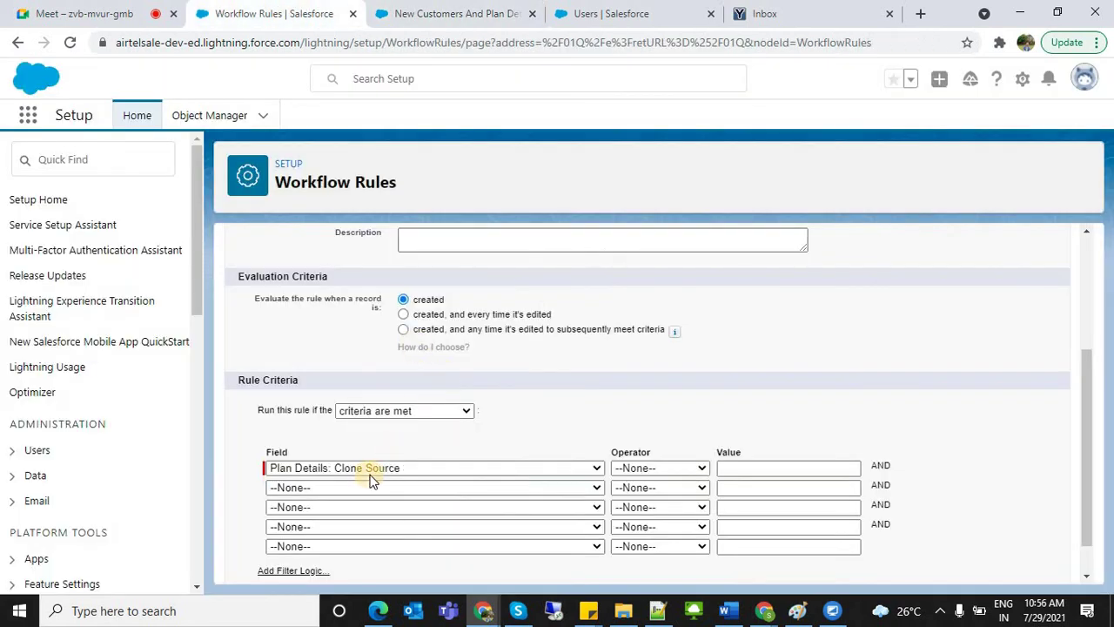
{"action": "left_click", "coordinate": [361, 472]}
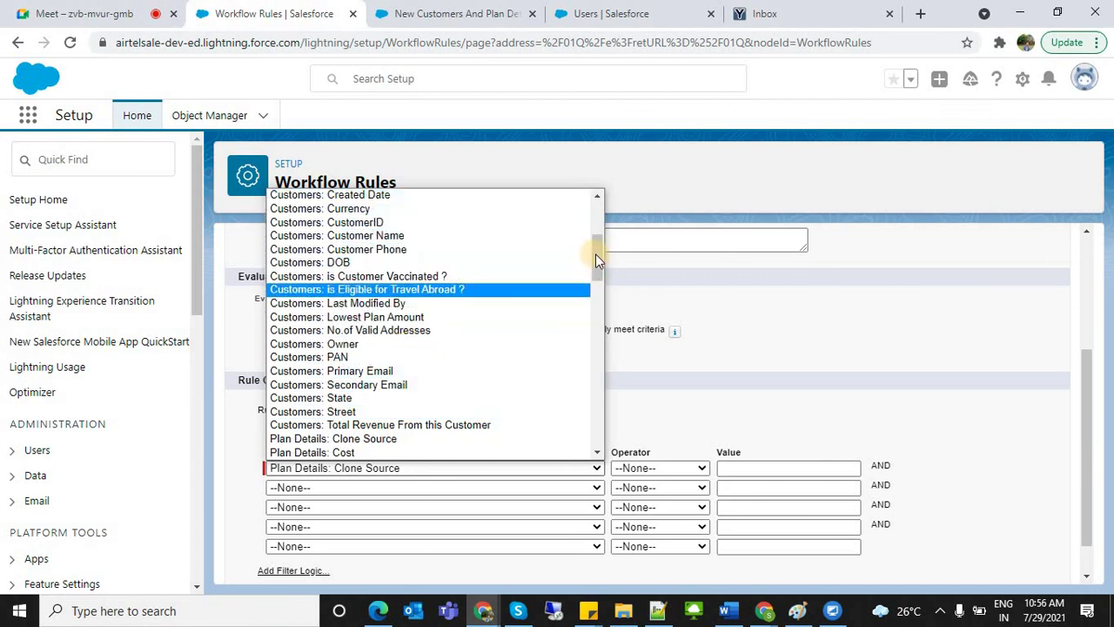
{"action": "left_click", "coordinate": [597, 218]}
{"action": "scroll", "coordinate": [600, 291], "scroll_direction": "down", "scroll_amount": 10}
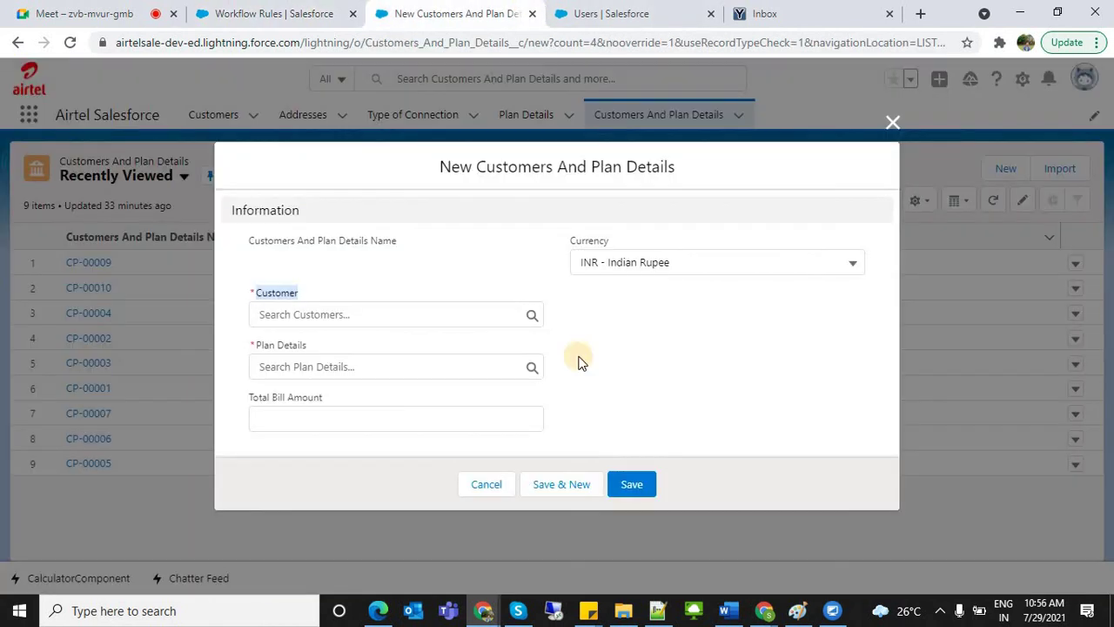
{"action": "key", "text": "ctrl+Tab"}
{"action": "left_click_drag", "start_coordinate": [244, 397], "coordinate": [323, 396]}
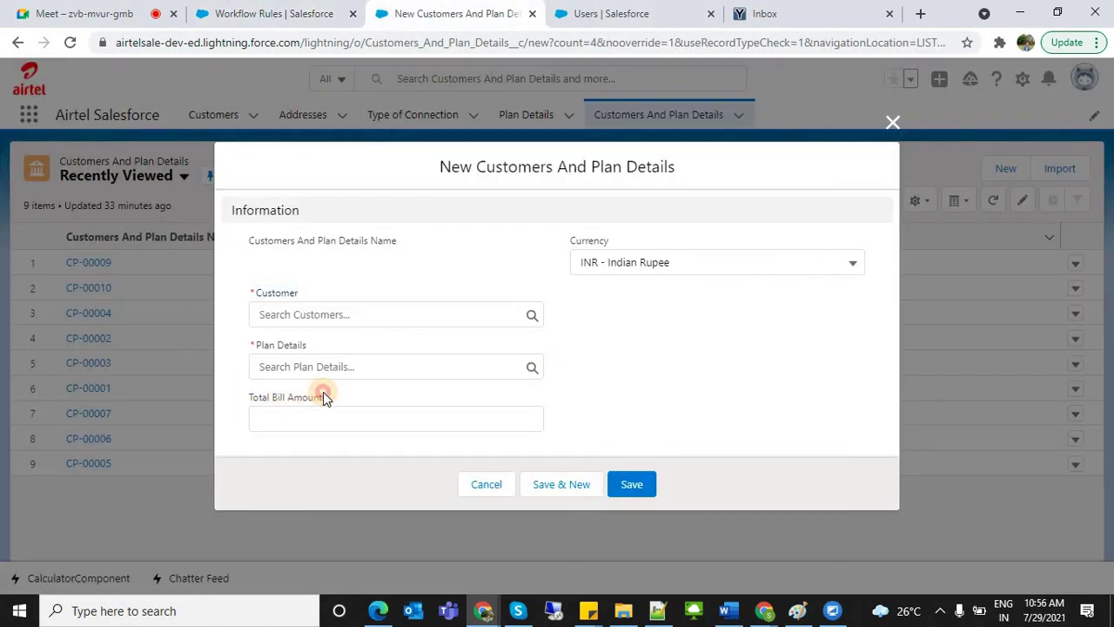
{"action": "left_click", "coordinate": [347, 8]}
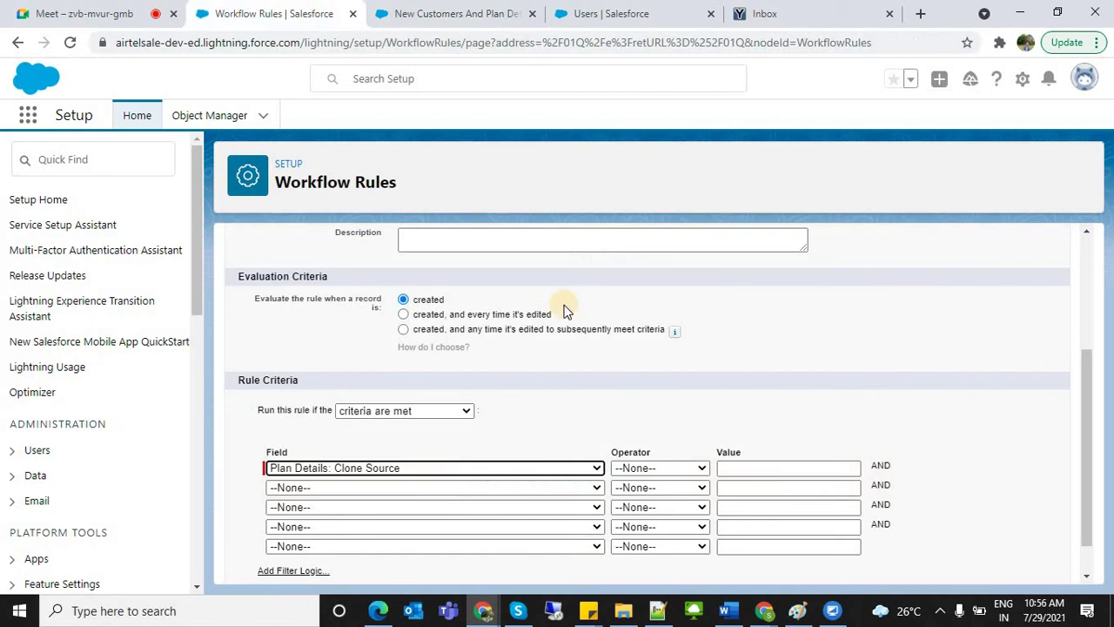
Step: Set the first criterion to Customers: PAN not equal to, leaving the value blank
{"action": "left_click", "coordinate": [519, 469]}
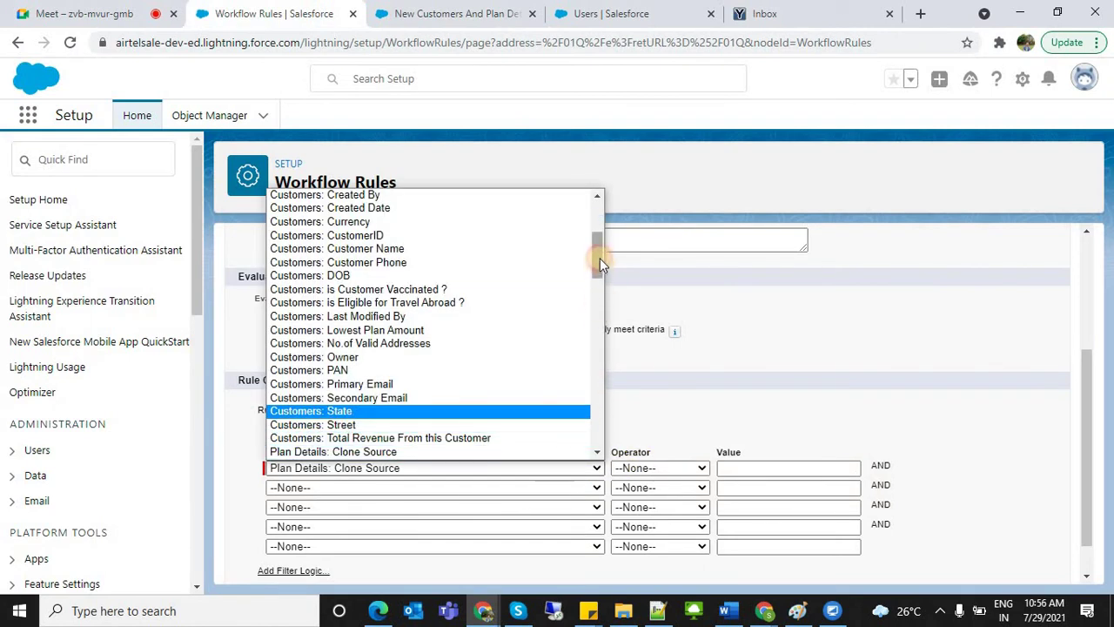
{"action": "left_click_drag", "start_coordinate": [600, 260], "coordinate": [599, 257]}
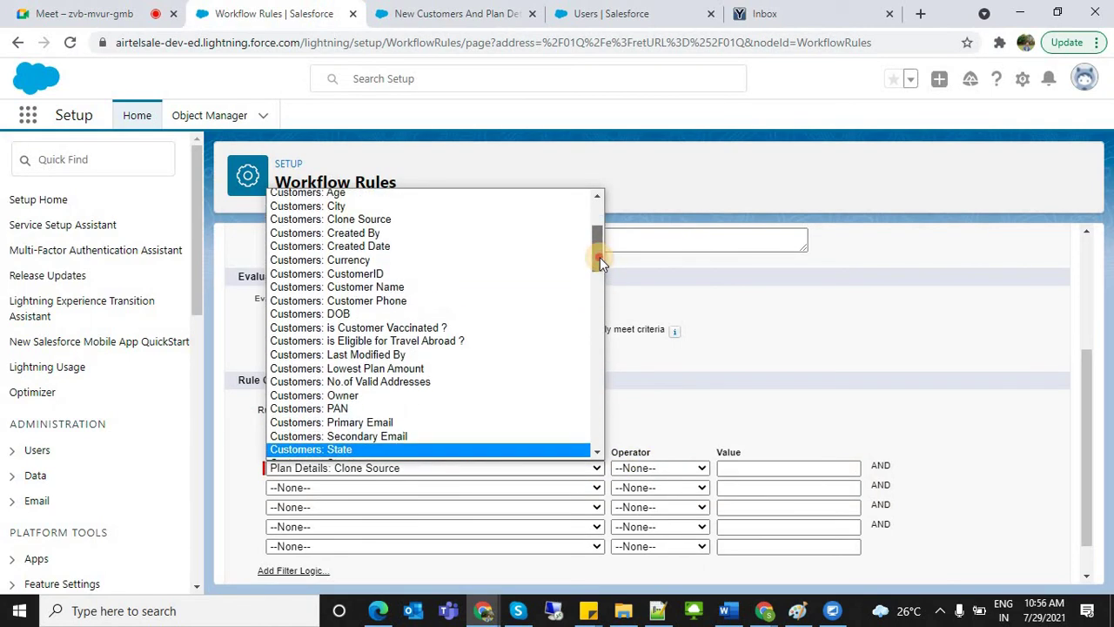
{"action": "left_click", "coordinate": [450, 414]}
{"action": "left_click", "coordinate": [641, 466]}
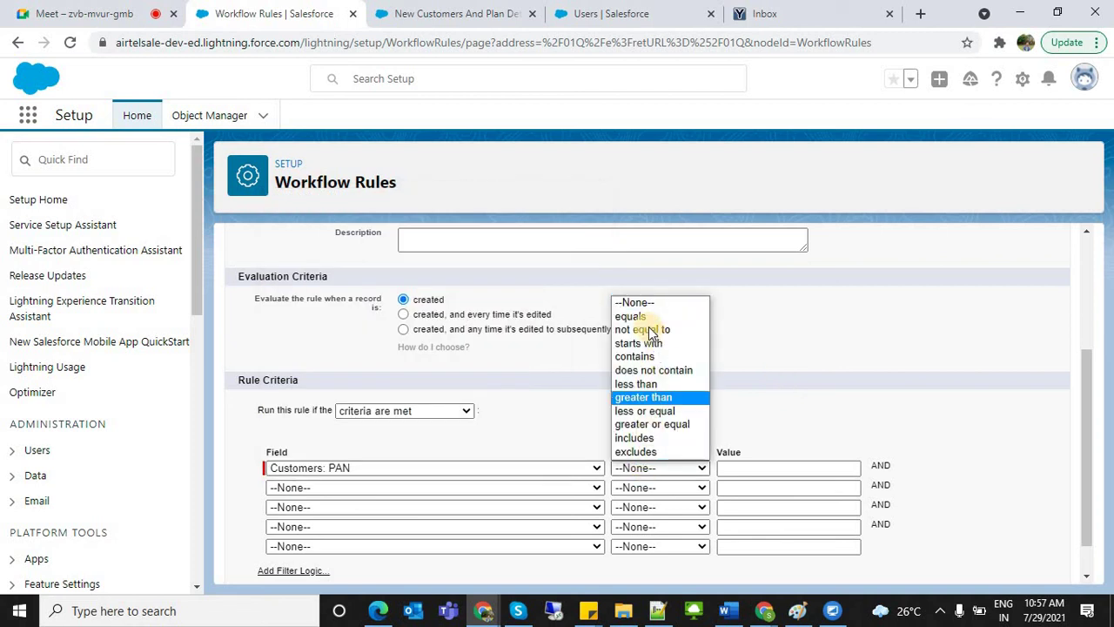
{"action": "left_click", "coordinate": [744, 467]}
{"action": "left_click", "coordinate": [1007, 448]}
{"action": "left_click_drag", "start_coordinate": [1094, 441], "coordinate": [1083, 535]}
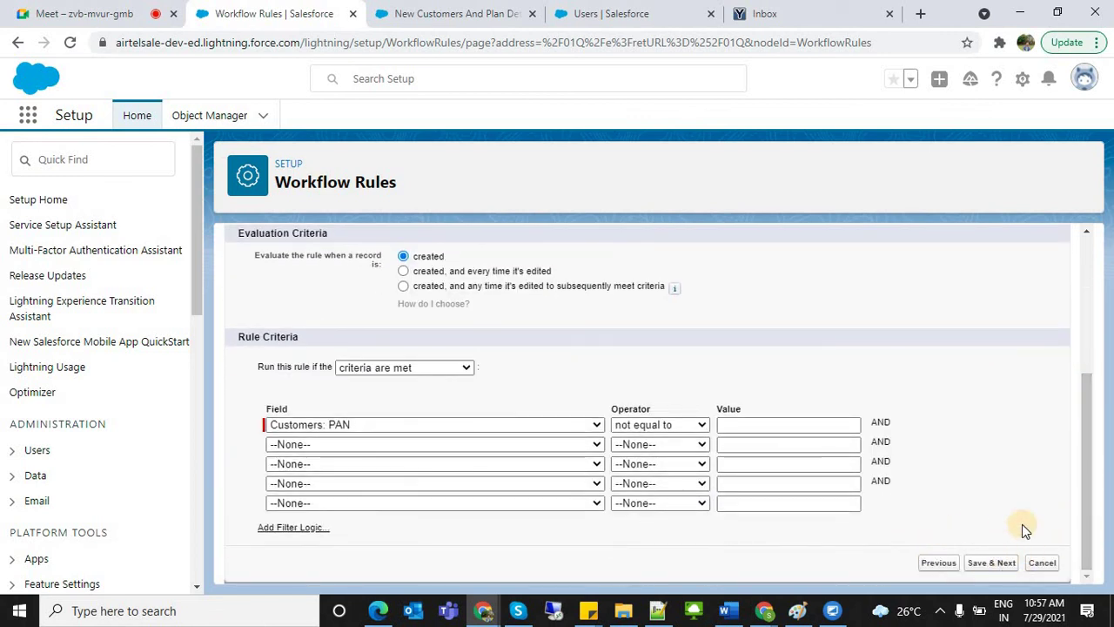
Step: Save the PAN criterion and add a New Task as an immediate workflow action
{"action": "left_click", "coordinate": [1007, 563]}
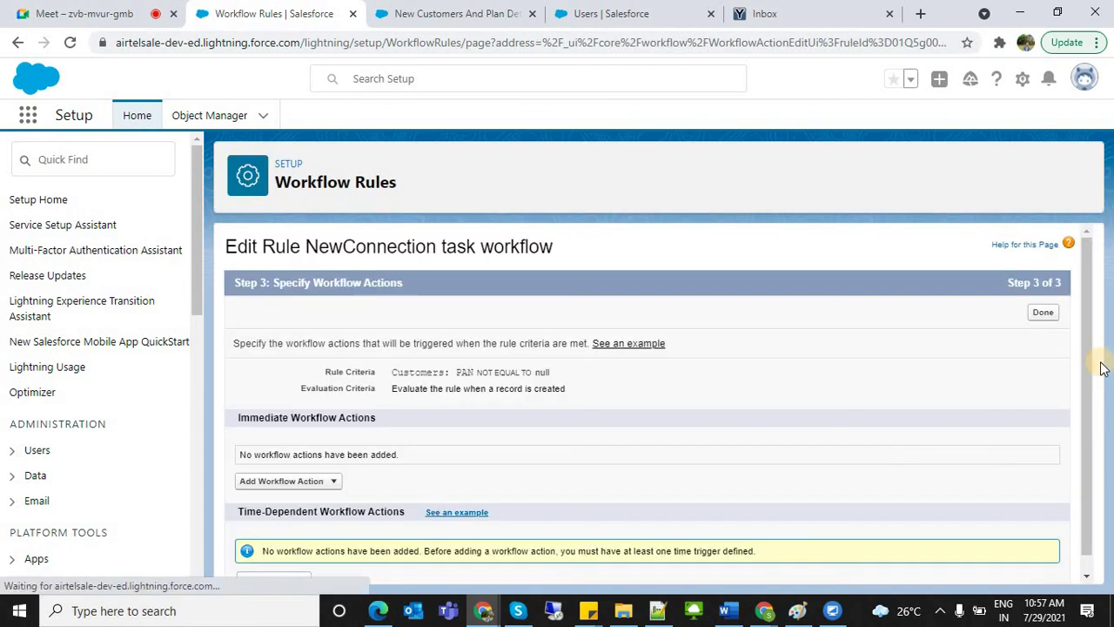
{"action": "left_click", "coordinate": [1072, 356]}
{"action": "scroll", "coordinate": [1072, 356], "scroll_direction": "down", "scroll_amount": 2}
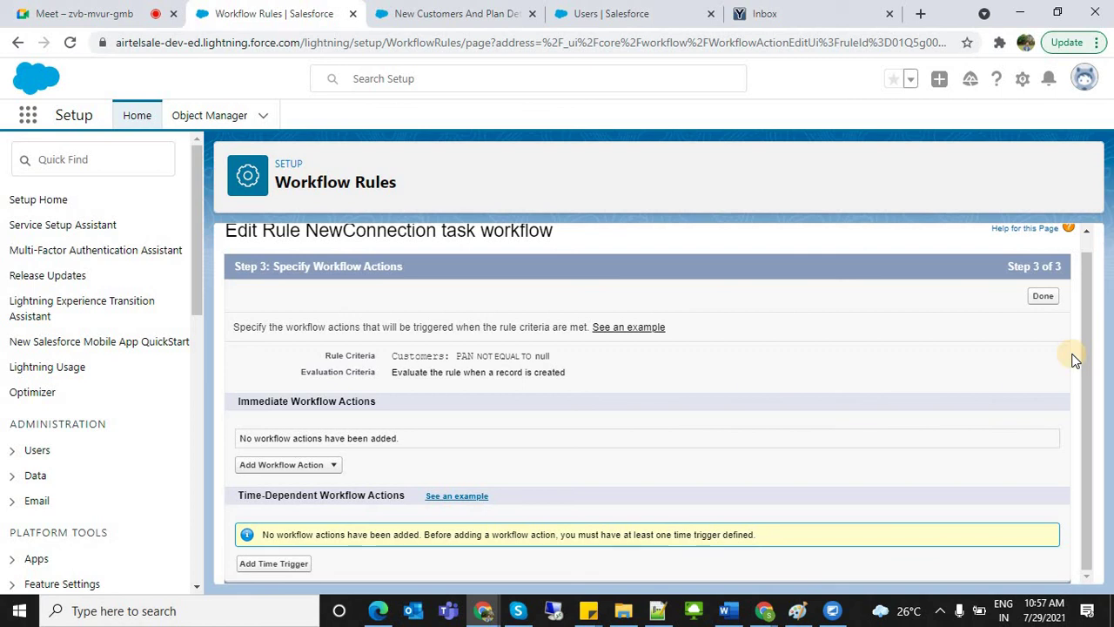
{"action": "left_click", "coordinate": [272, 466]}
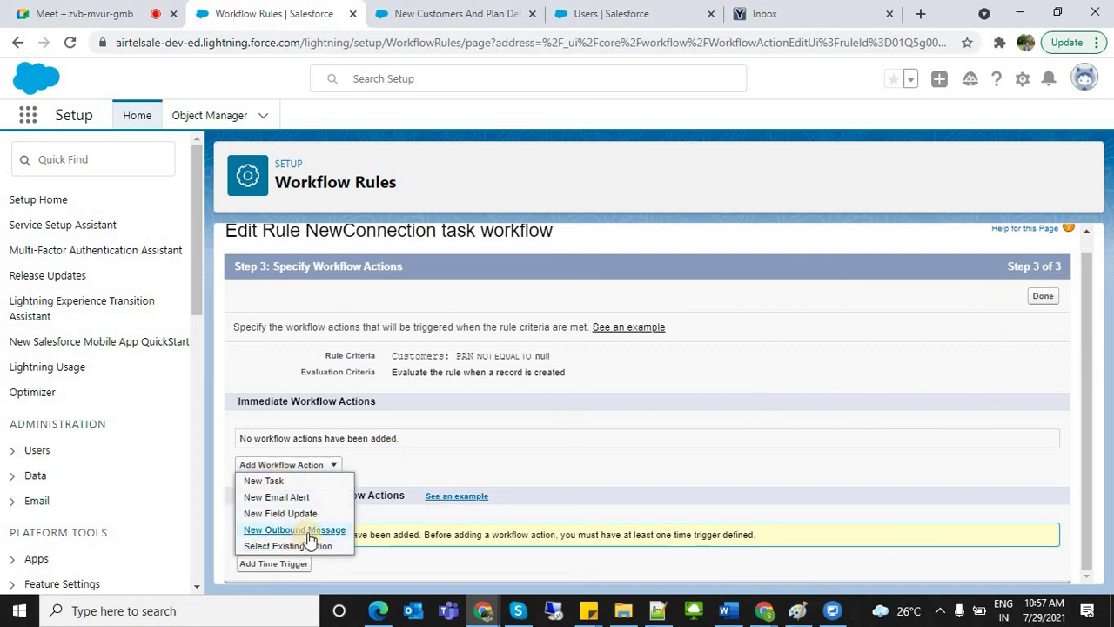
{"action": "left_click", "coordinate": [275, 484]}
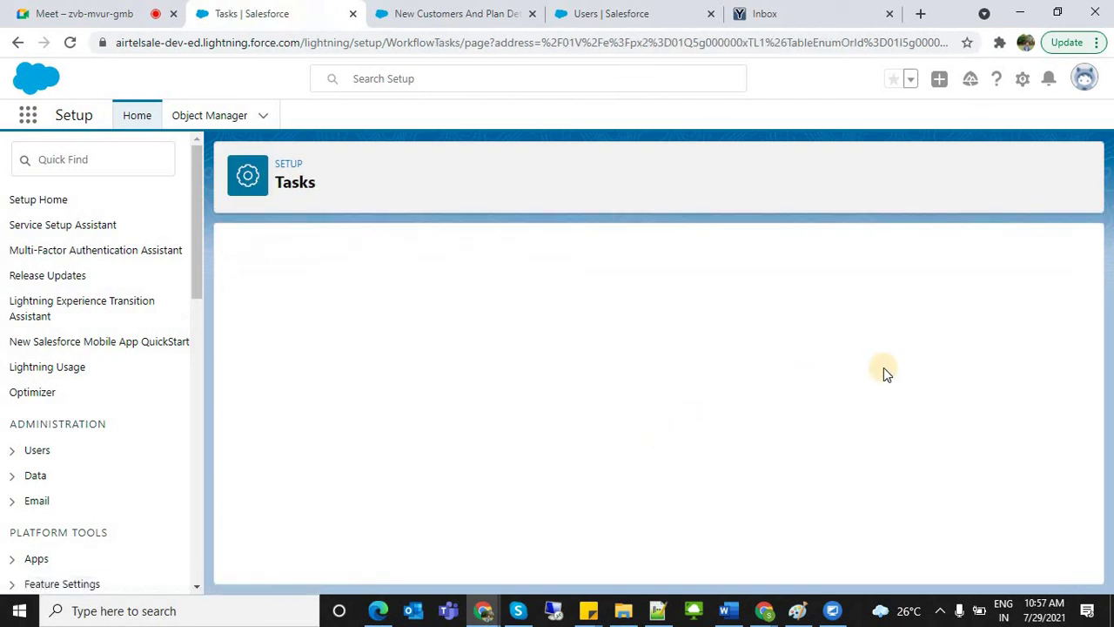
Step: Review the Edit Task form's object and required fields, then bring up the Assigned To user lookup
{"action": "left_click_drag", "start_coordinate": [1089, 294], "coordinate": [1070, 368]}
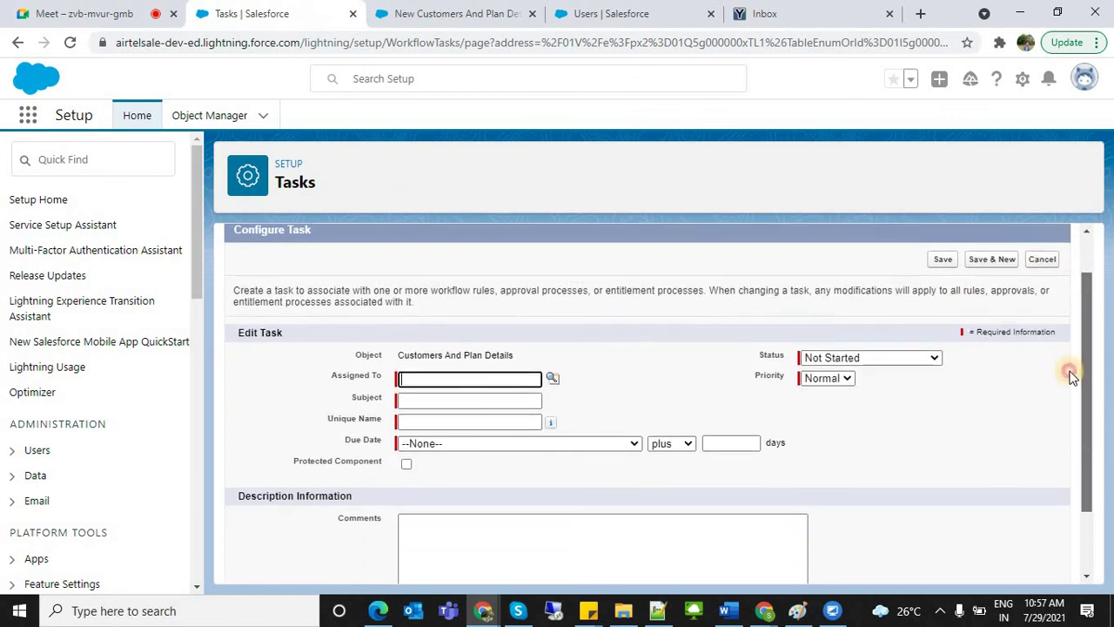
{"action": "left_click", "coordinate": [353, 276]}
{"action": "left_click_drag", "start_coordinate": [352, 276], "coordinate": [626, 281]}
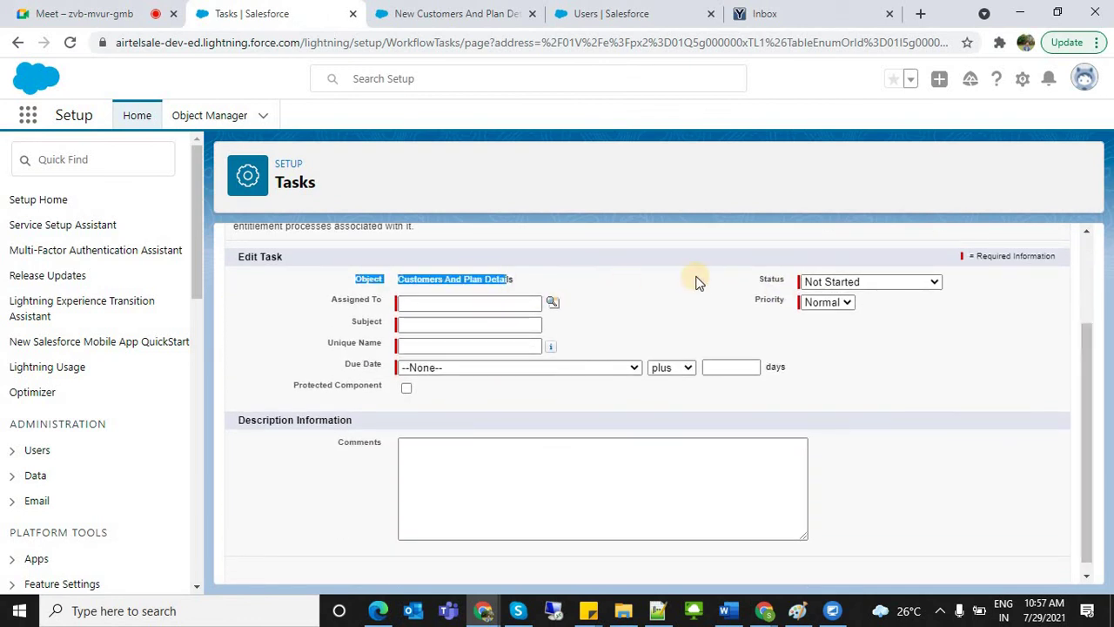
{"action": "left_click", "coordinate": [648, 370]}
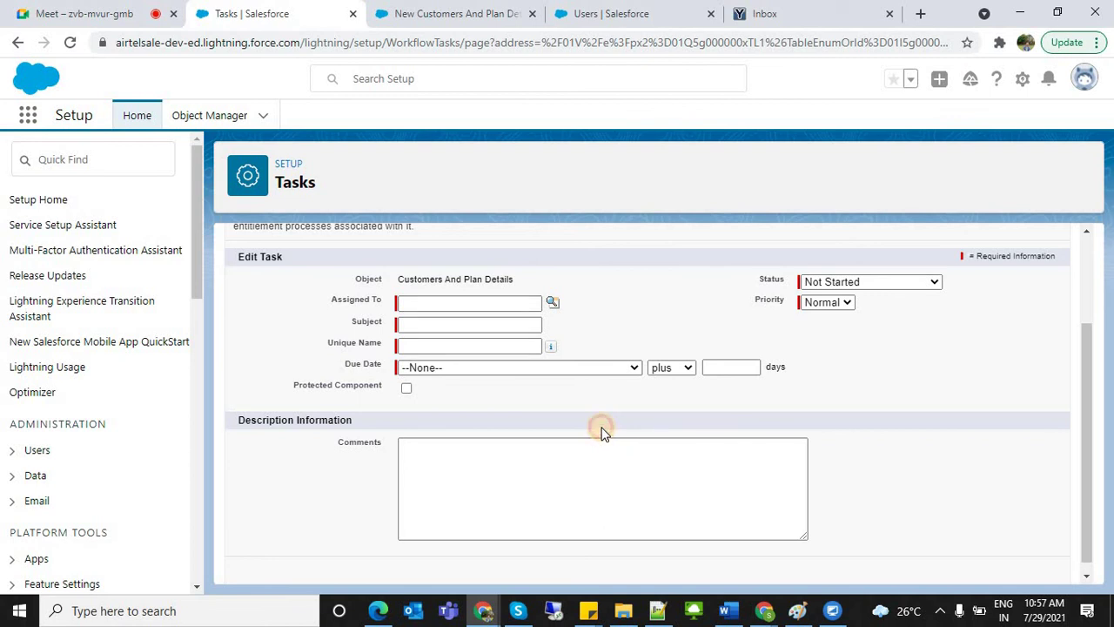
{"action": "left_click_drag", "start_coordinate": [339, 294], "coordinate": [376, 376]}
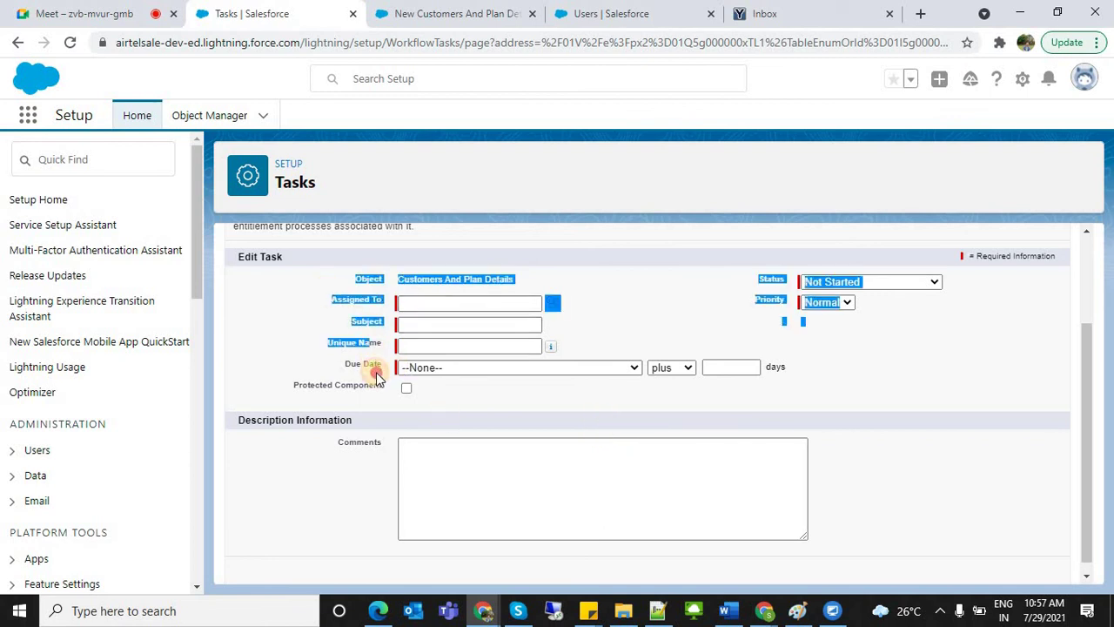
{"action": "left_click", "coordinate": [379, 345]}
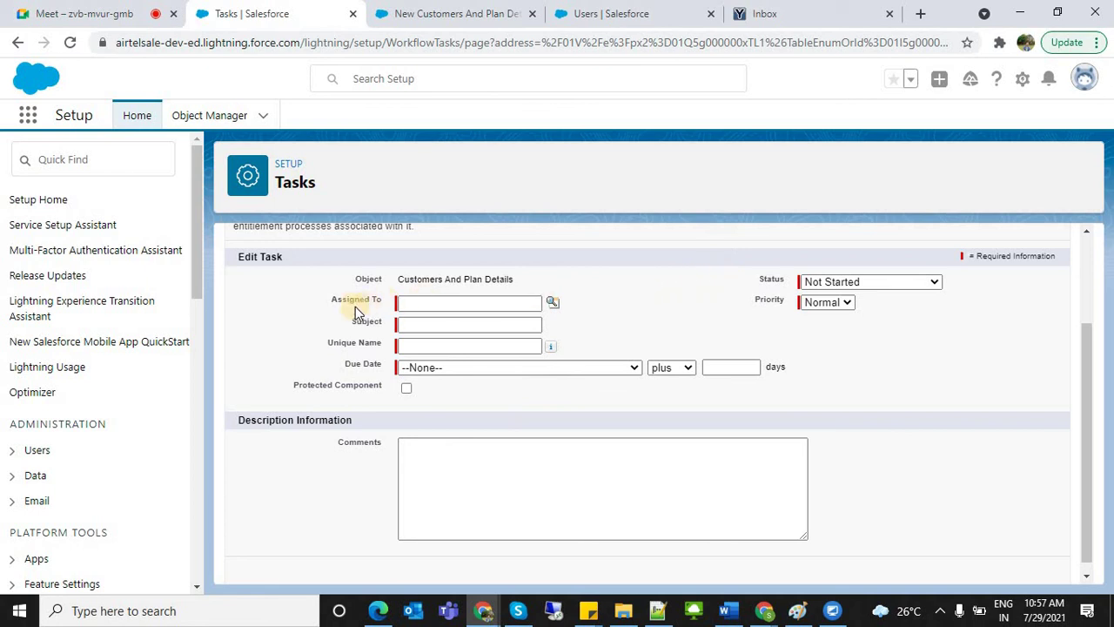
{"action": "left_click_drag", "start_coordinate": [344, 298], "coordinate": [460, 380]}
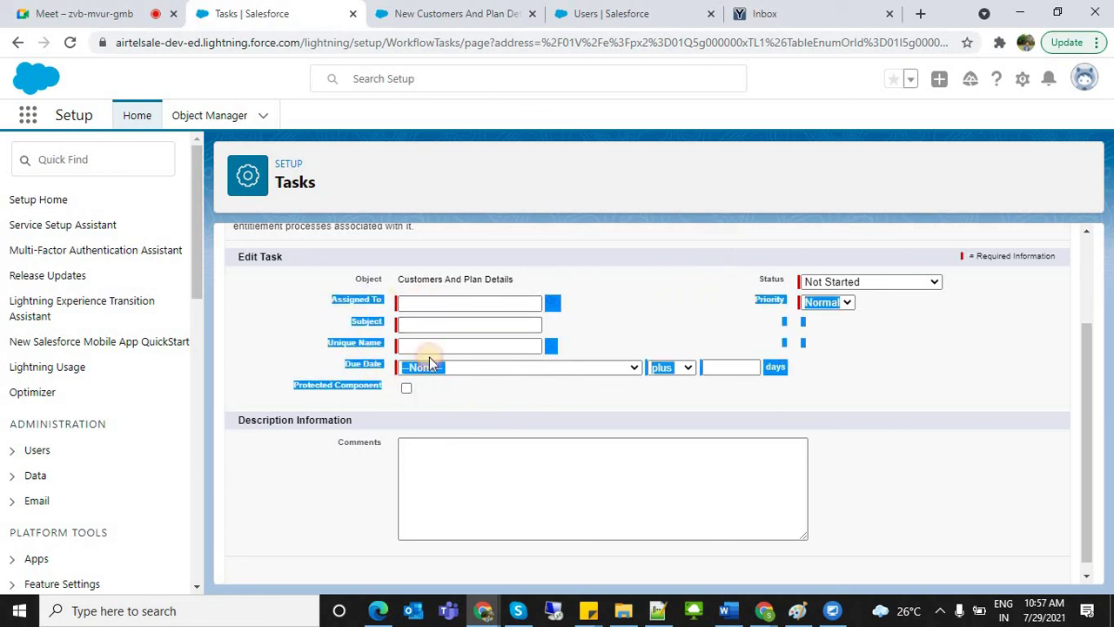
{"action": "left_click", "coordinate": [356, 309]}
{"action": "left_click_drag", "start_coordinate": [334, 300], "coordinate": [382, 303]}
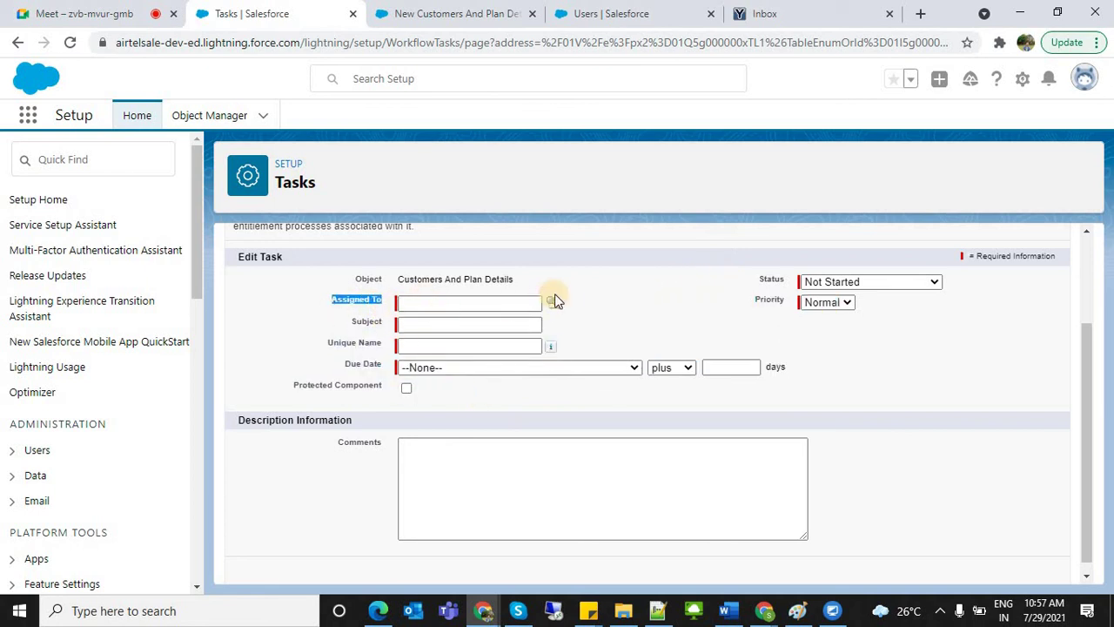
{"action": "left_click", "coordinate": [555, 301]}
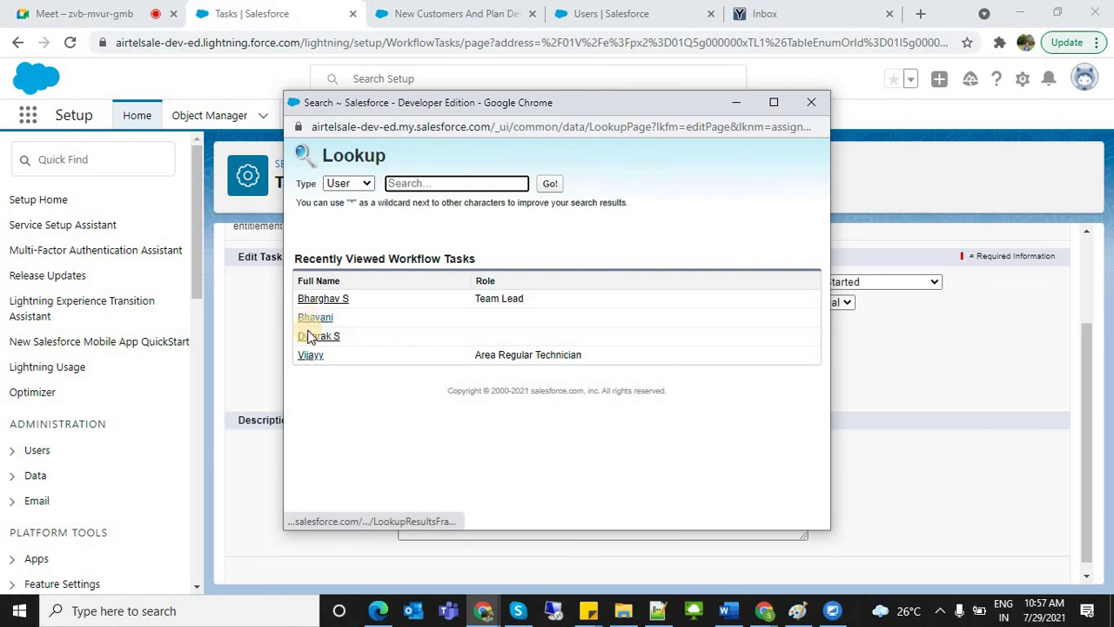
Step: Assign the task to the technician with subject 'New Connection request has created. Plasease have a call back soon'
{"action": "left_click", "coordinate": [312, 363]}
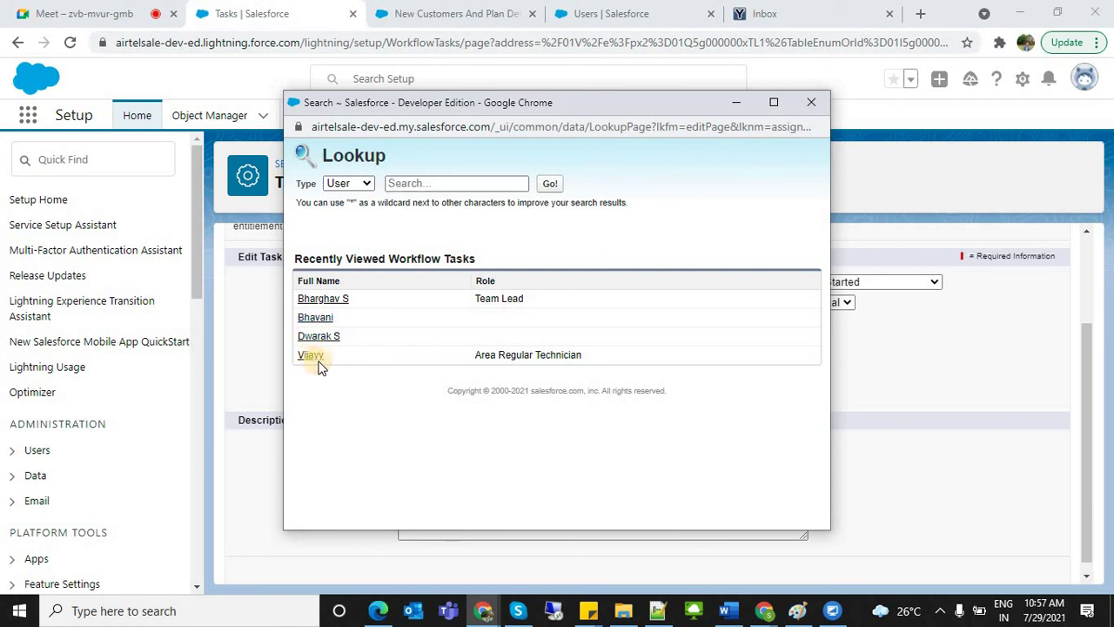
{"action": "left_click", "coordinate": [510, 323]}
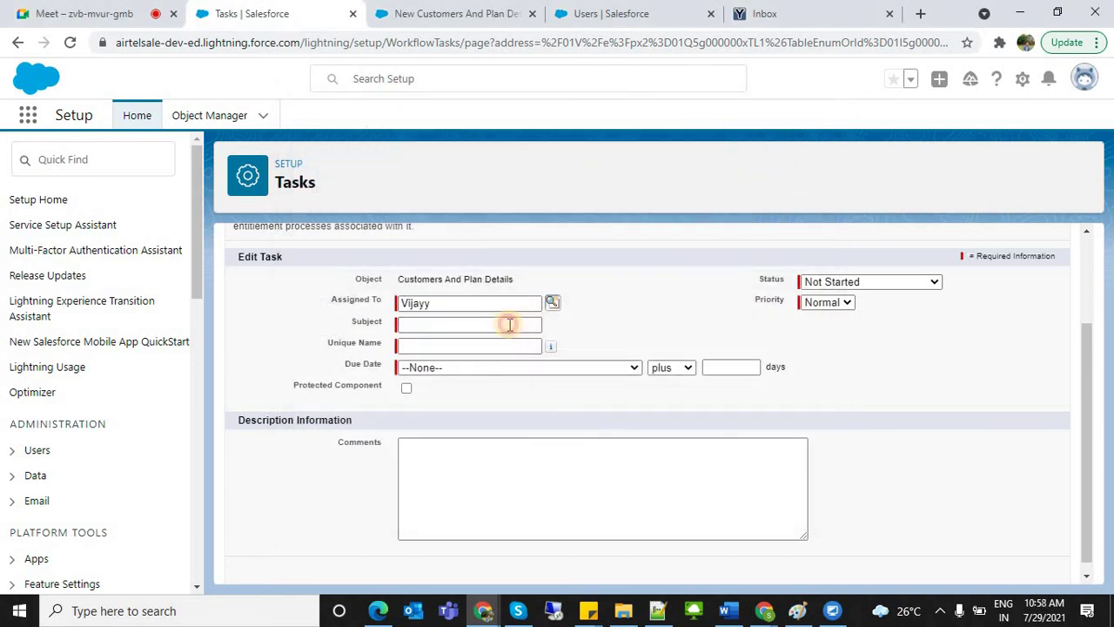
{"action": "type", "text": "Ne"}
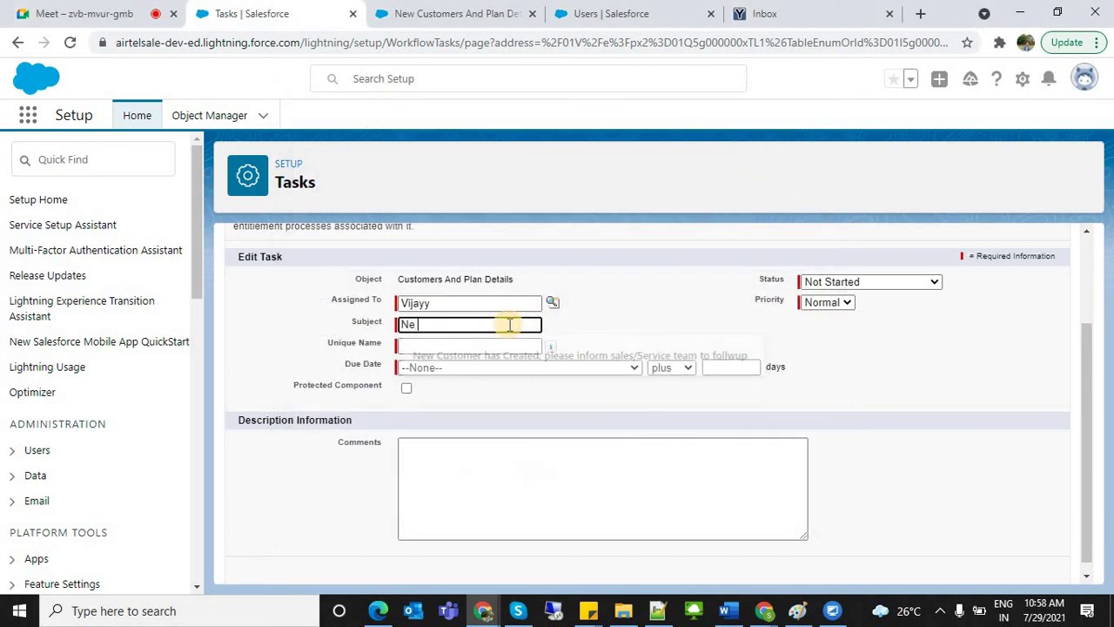
{"action": "type", "text": "w Connection re"}
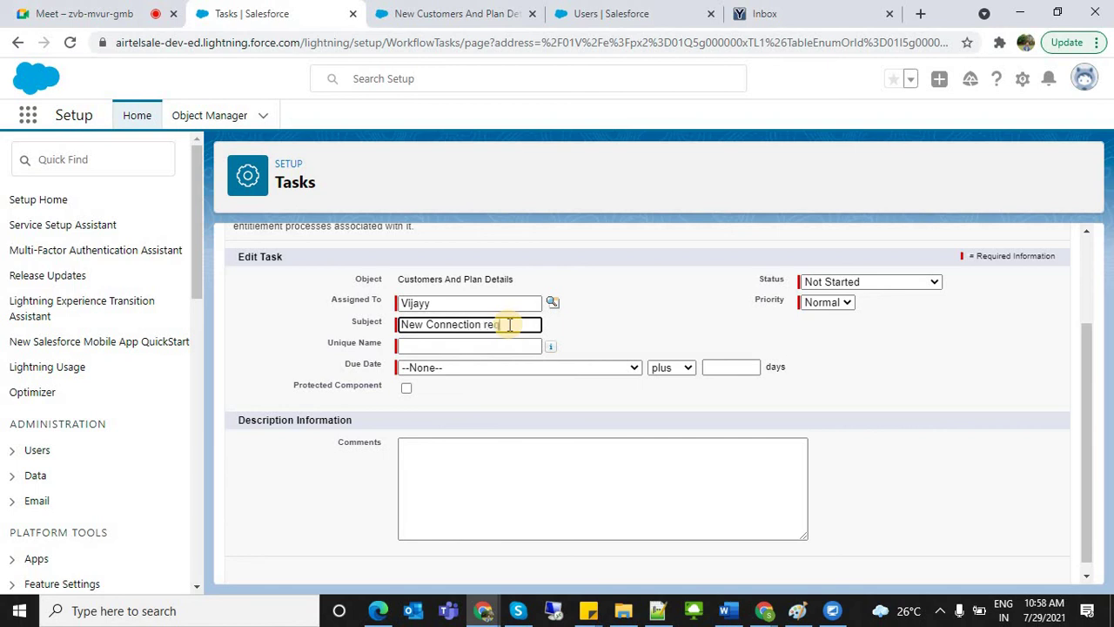
{"action": "type", "text": "quest has cre"}
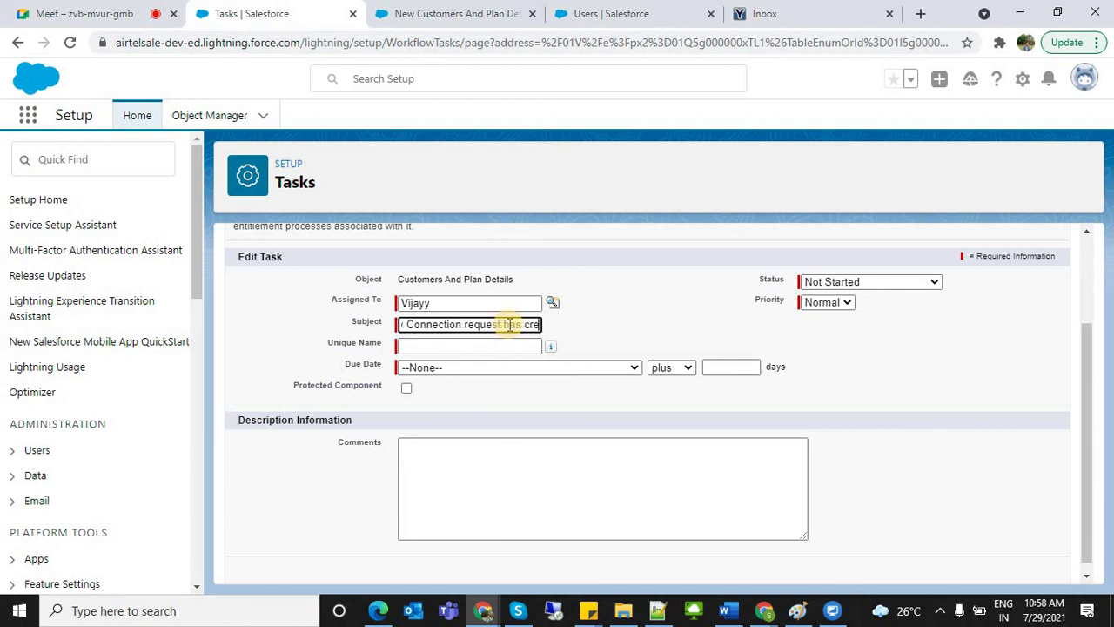
{"action": "type", "text": "ated."}
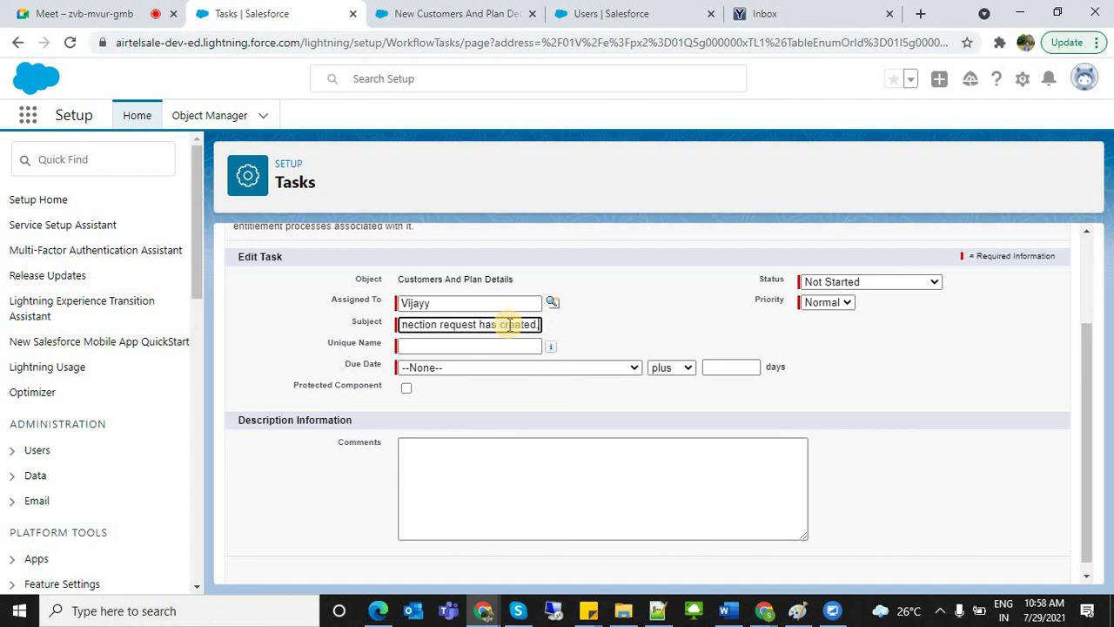
{"action": "type", "text": " Pl"}
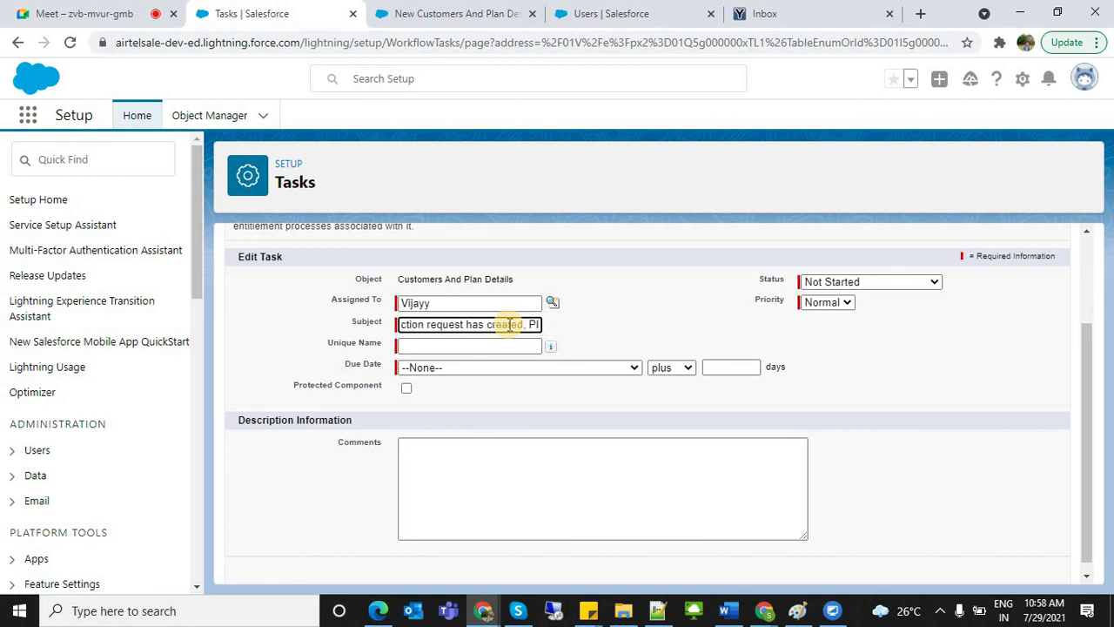
{"action": "type", "text": "asease have a c"}
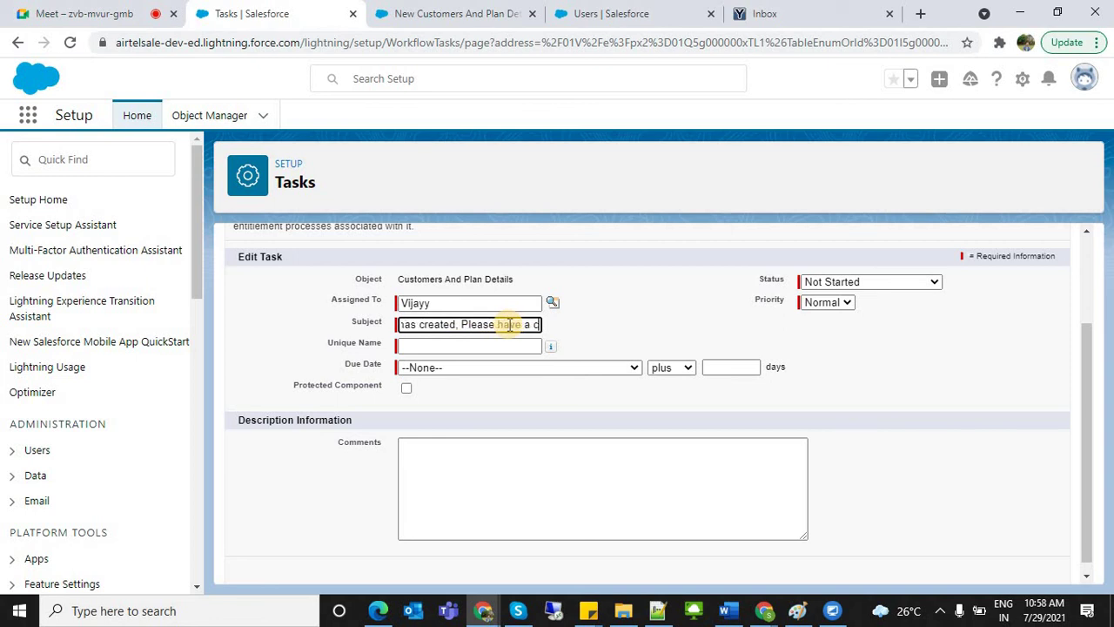
{"action": "type", "text": "all back soon"}
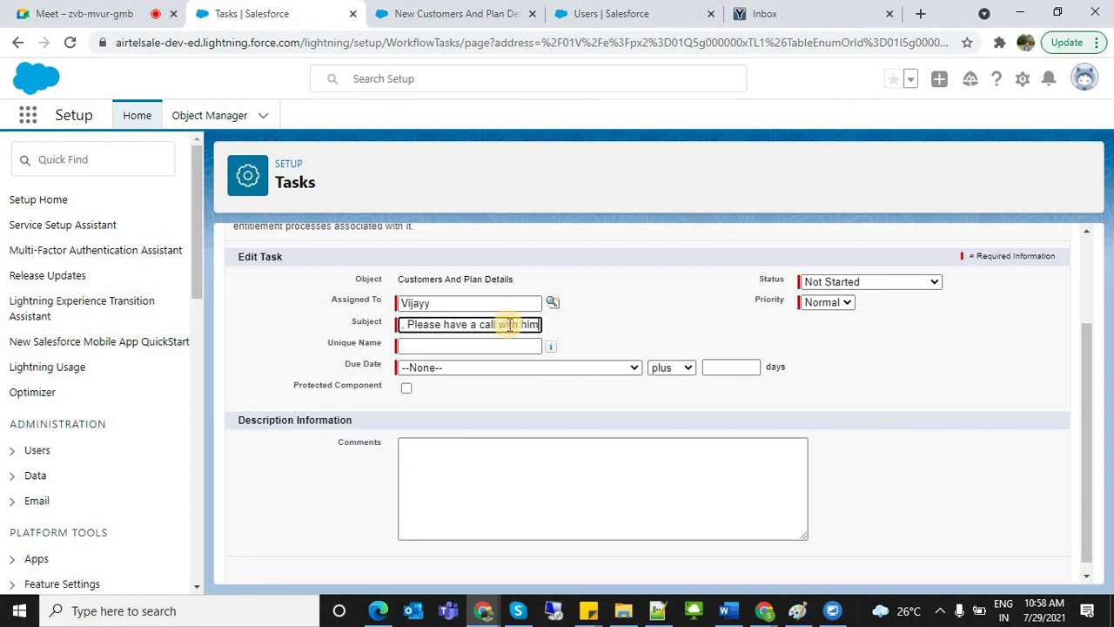
{"action": "key", "text": "Tab"}
Step: Review the subject wording and keep the task status at Not Started
{"action": "left_click", "coordinate": [429, 320]}
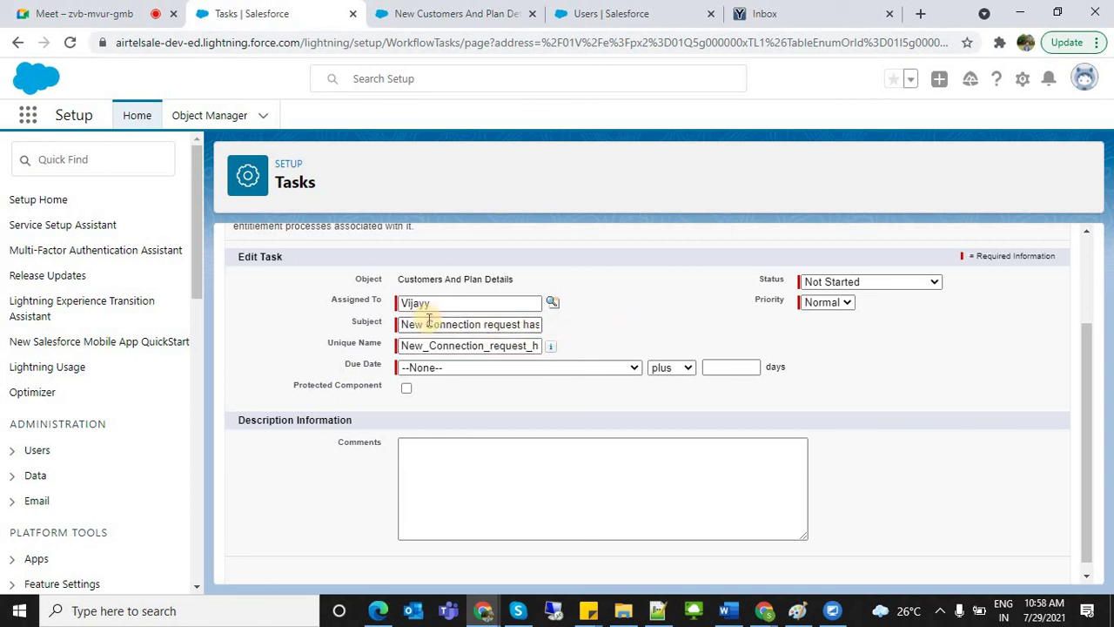
{"action": "double_click", "coordinate": [429, 320]}
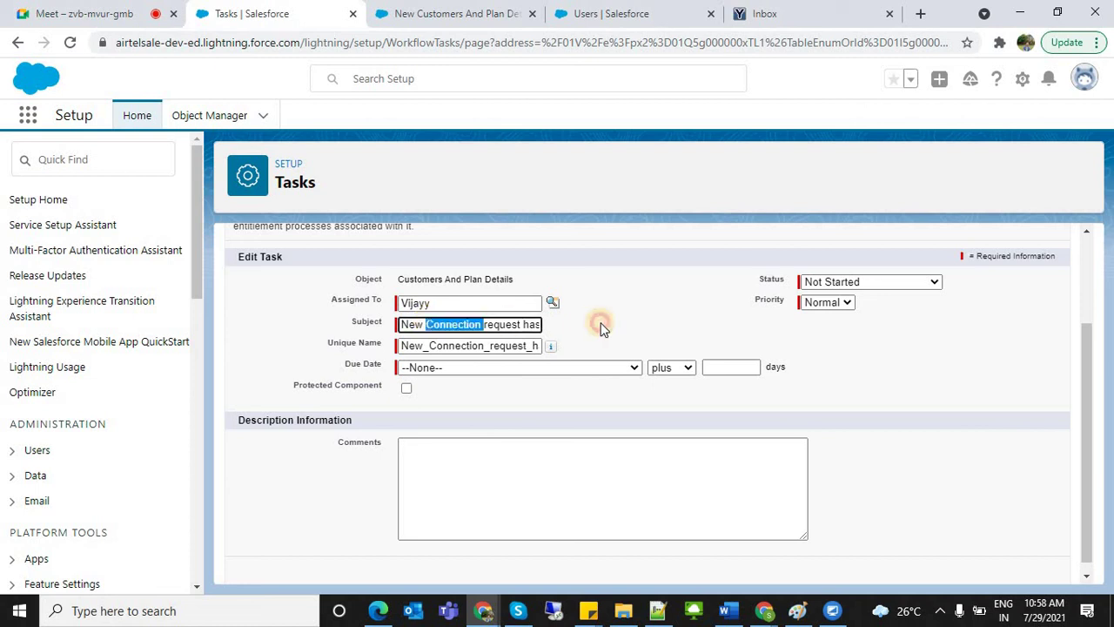
{"action": "left_click", "coordinate": [827, 284]}
{"action": "left_click", "coordinate": [822, 298]}
{"action": "left_click", "coordinate": [828, 284]}
{"action": "left_click", "coordinate": [837, 309]}
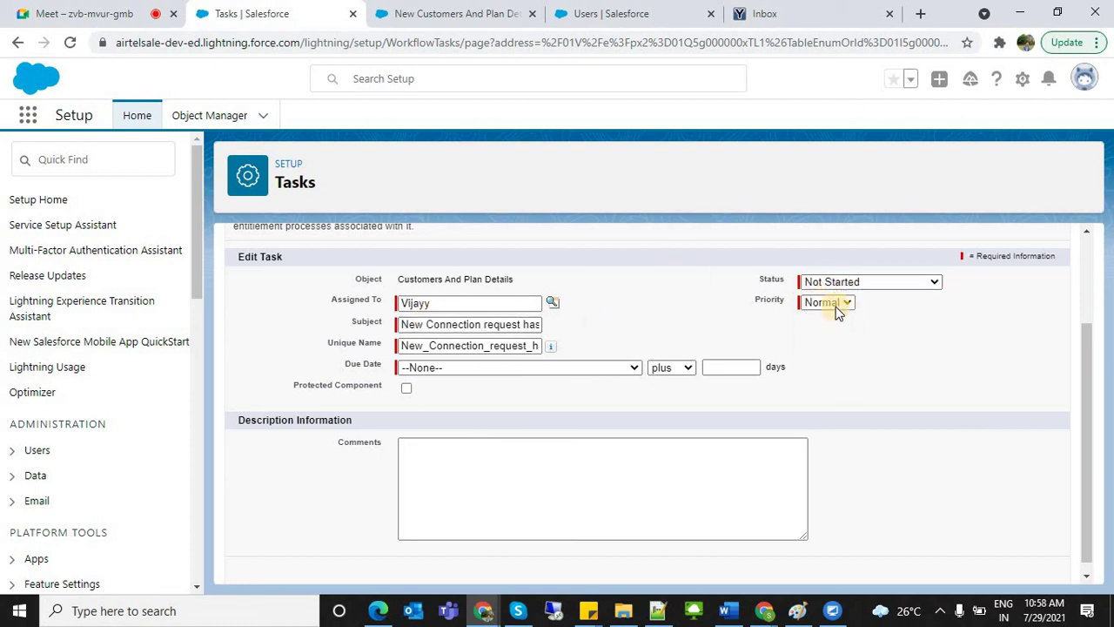
Step: Set the due date to Customers And Plan Details: Created Date plus 1 days
{"action": "left_click", "coordinate": [535, 371]}
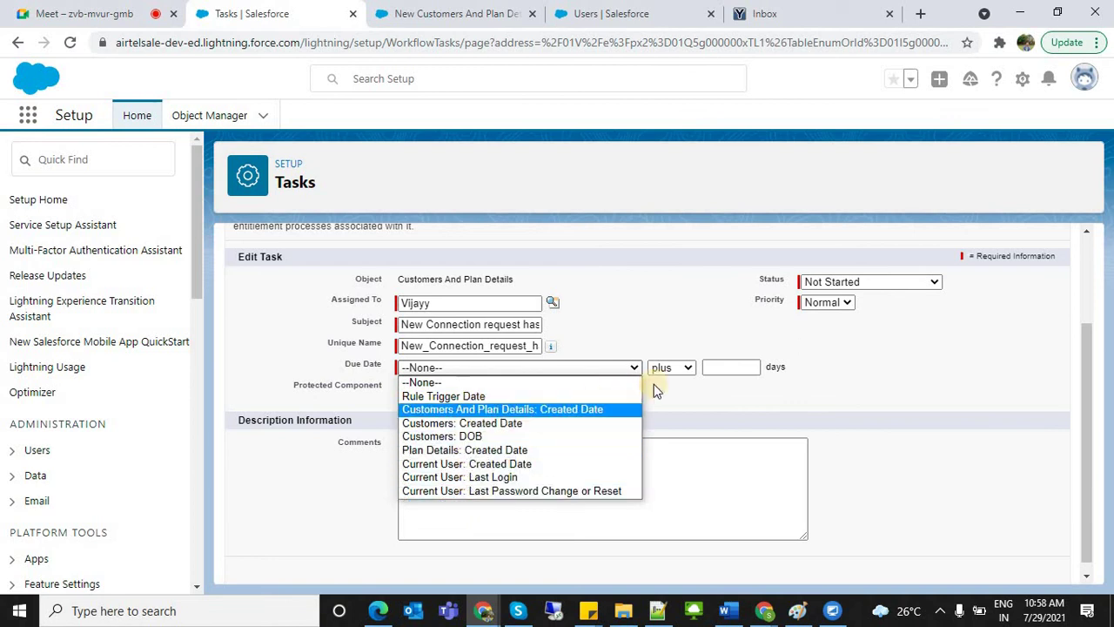
{"action": "left_click", "coordinate": [528, 409]}
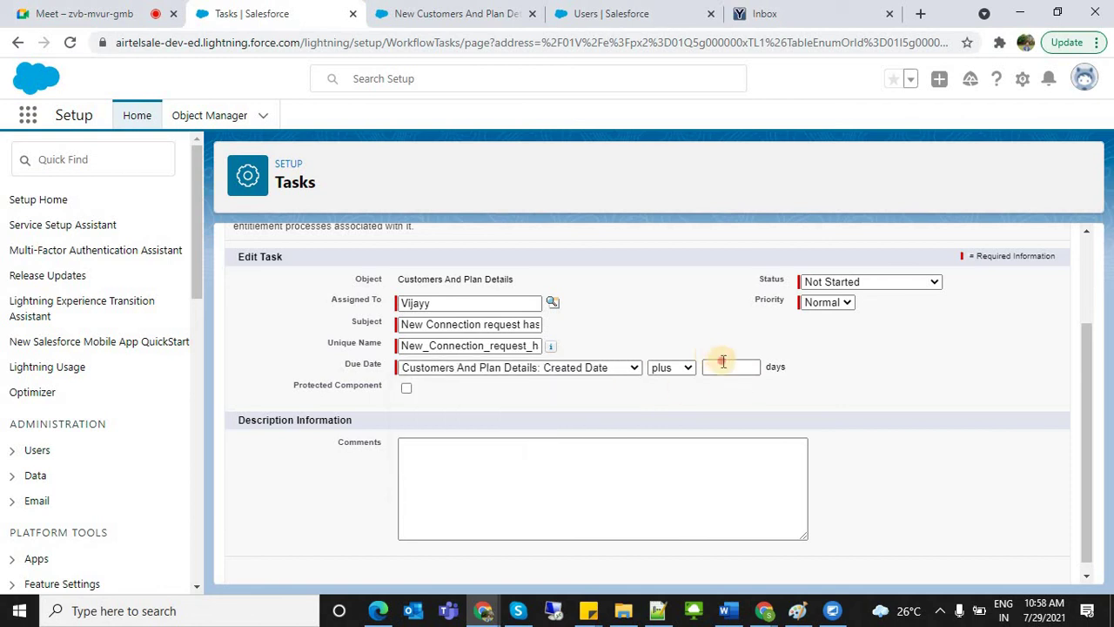
{"action": "left_click", "coordinate": [723, 364]}
{"action": "type", "text": "1"}
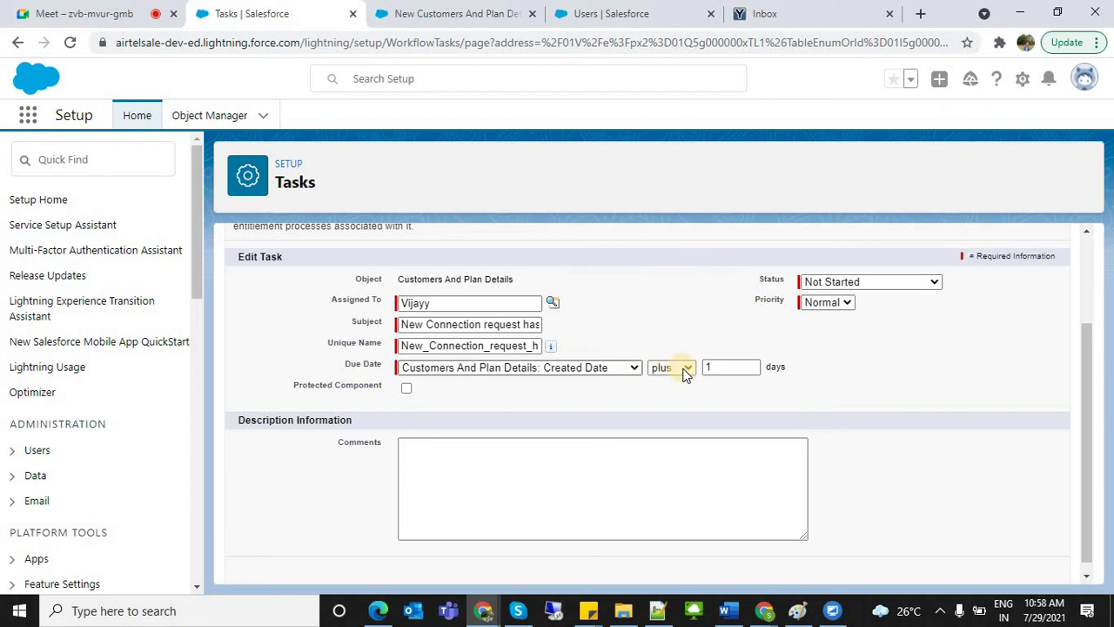
{"action": "double_click", "coordinate": [721, 368]}
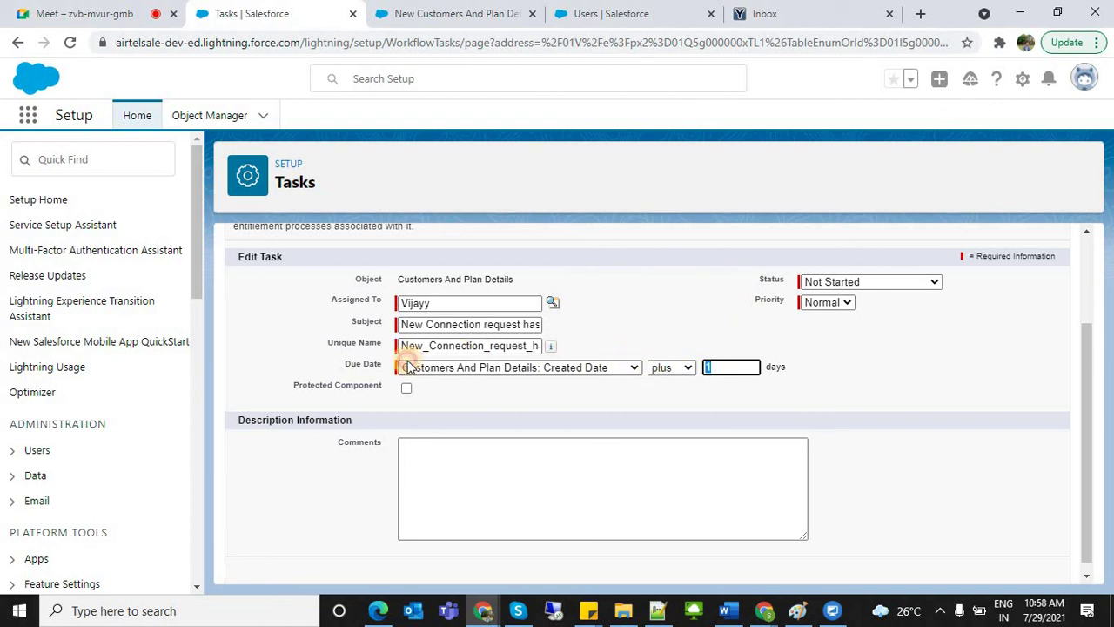
{"action": "left_click", "coordinate": [687, 9]}
{"action": "left_click", "coordinate": [477, 10]}
Step: Confirm the technician's Open Tasks list is still empty, then return to the task form
{"action": "left_click", "coordinate": [583, 8]}
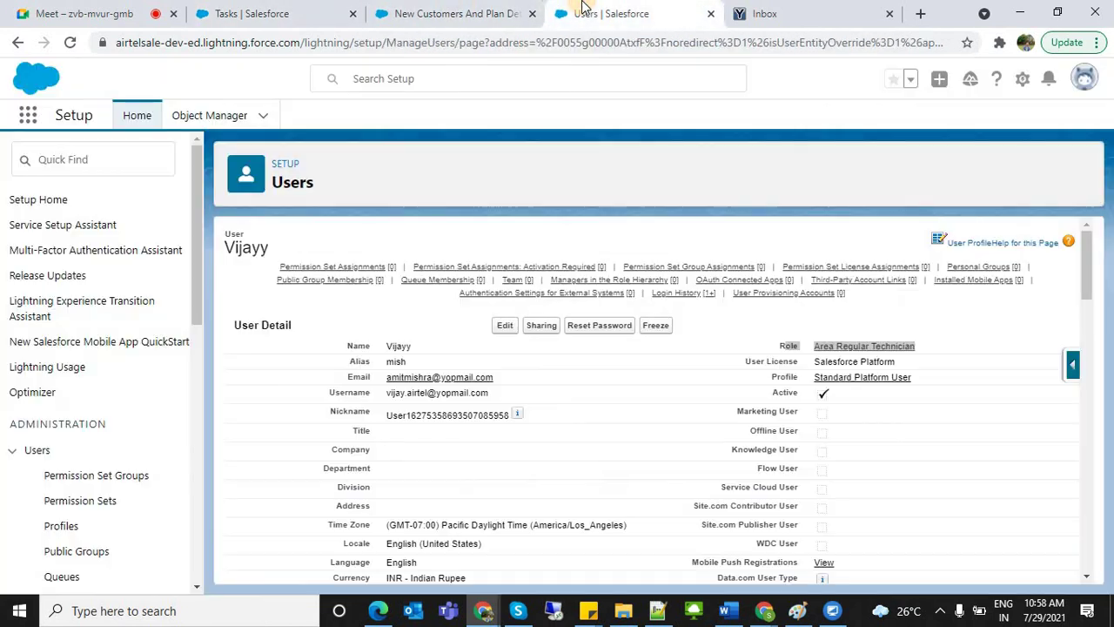
{"action": "key", "text": "alt+Tab"}
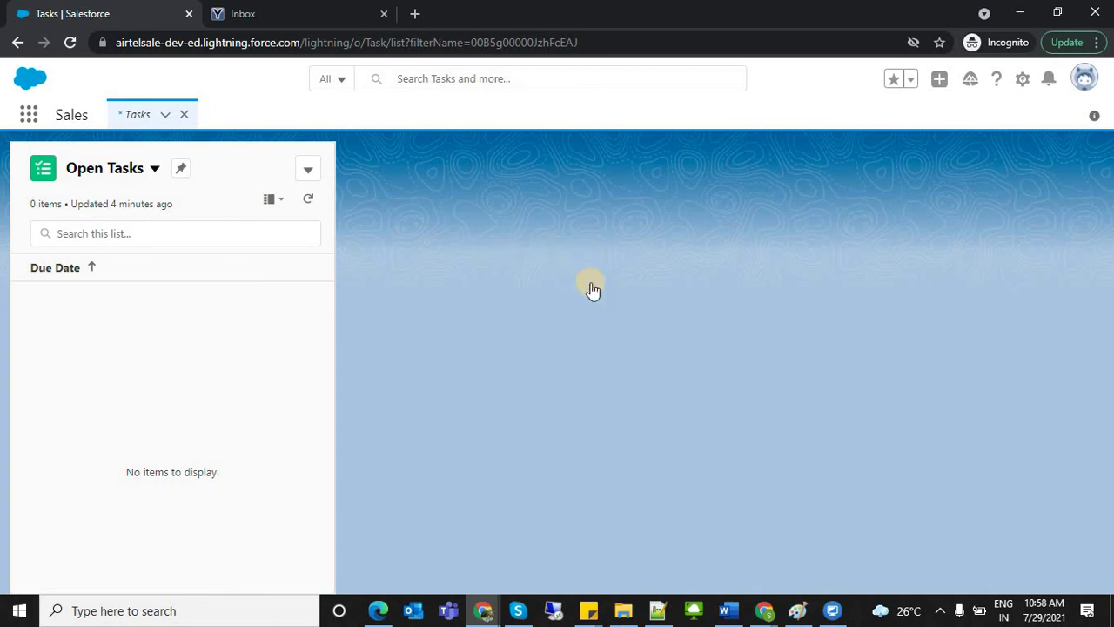
{"action": "key", "text": "alt+Tab"}
{"action": "left_click", "coordinate": [409, 13]}
{"action": "key", "text": "ctrl+shift+Tab"}
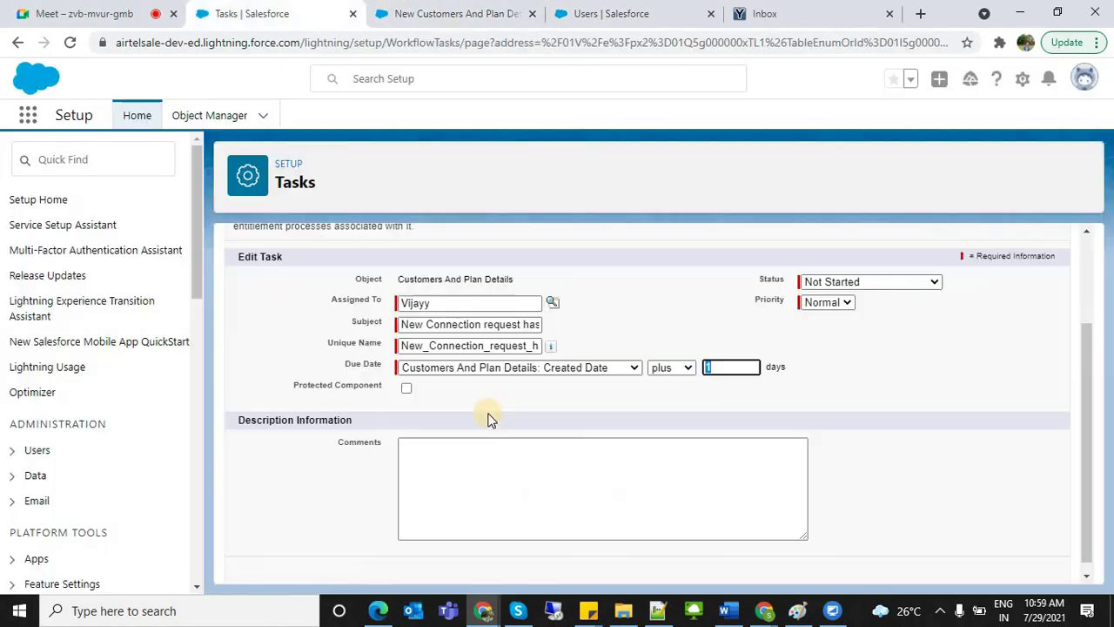
Step: Save the call-request task as the rule's immediate workflow action
{"action": "left_click", "coordinate": [452, 450]}
{"action": "left_click", "coordinate": [1083, 313]}
{"action": "left_click", "coordinate": [944, 299]}
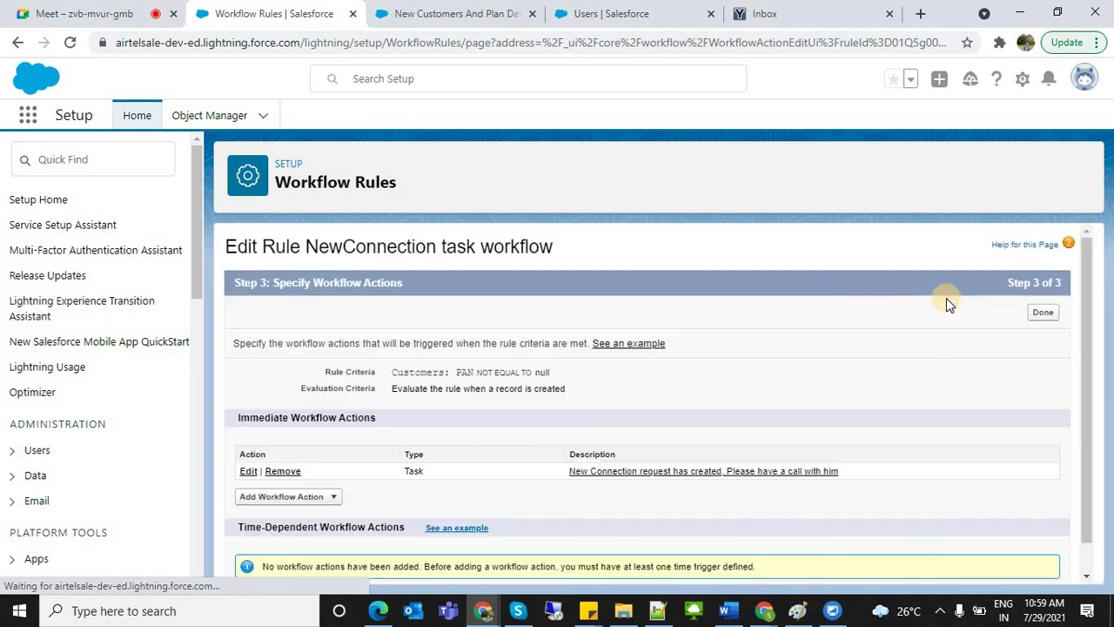
{"action": "left_click_drag", "start_coordinate": [238, 471], "coordinate": [667, 474]}
{"action": "left_click", "coordinate": [295, 503]}
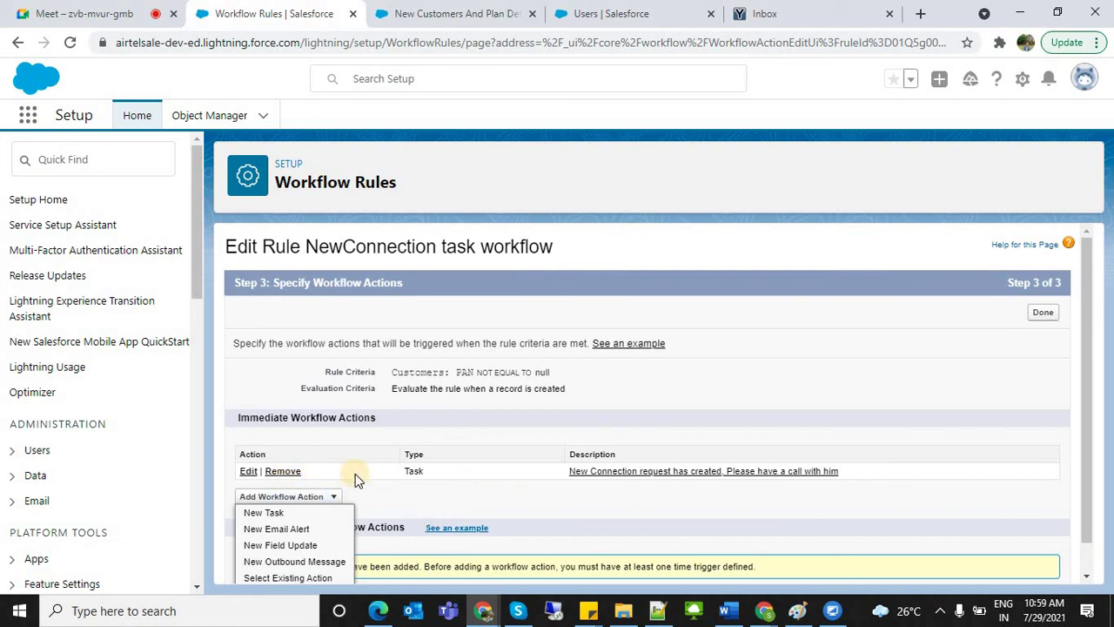
Step: Close the action-type list and finish Step 3, landing on the rule's detail page
{"action": "left_click", "coordinate": [482, 491]}
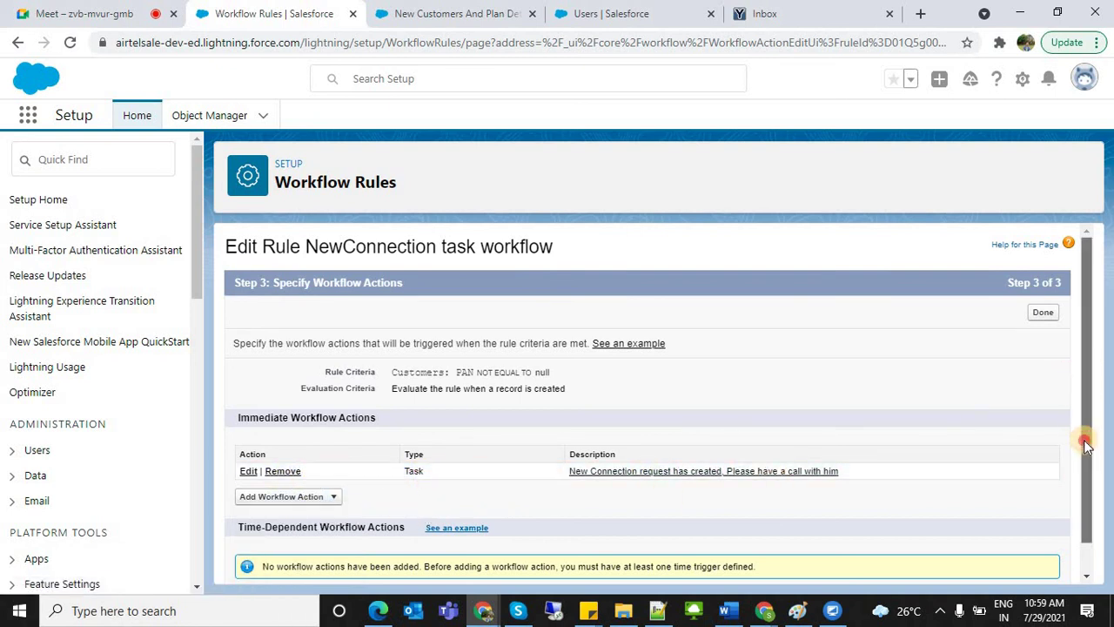
{"action": "scroll", "coordinate": [1085, 448], "scroll_direction": "down", "scroll_amount": 2}
{"action": "left_click", "coordinate": [1043, 282]}
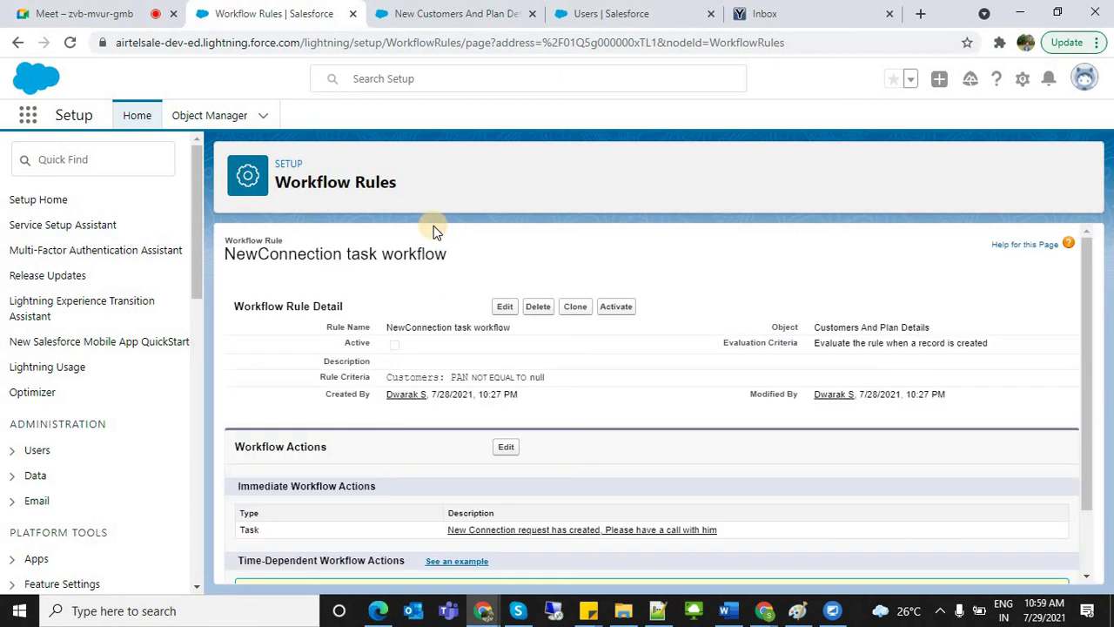
Step: Review the rule criteria and name, then glance at the New Customers And Plan Details form
{"action": "left_click_drag", "start_coordinate": [469, 370], "coordinate": [580, 380]}
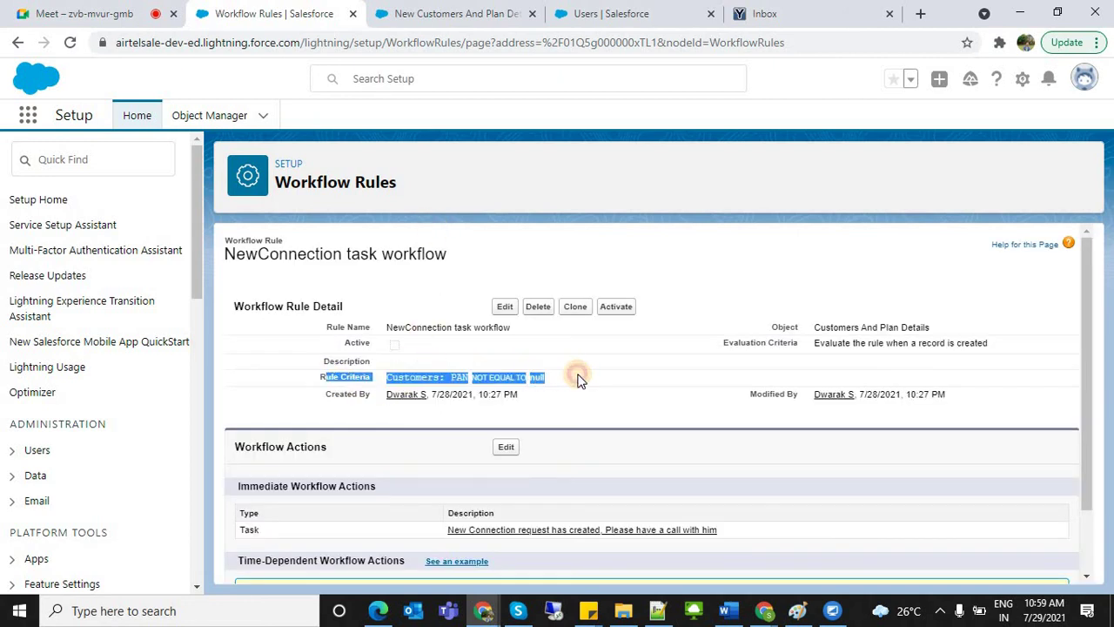
{"action": "left_click", "coordinate": [380, 324]}
{"action": "triple_click", "coordinate": [976, 324]}
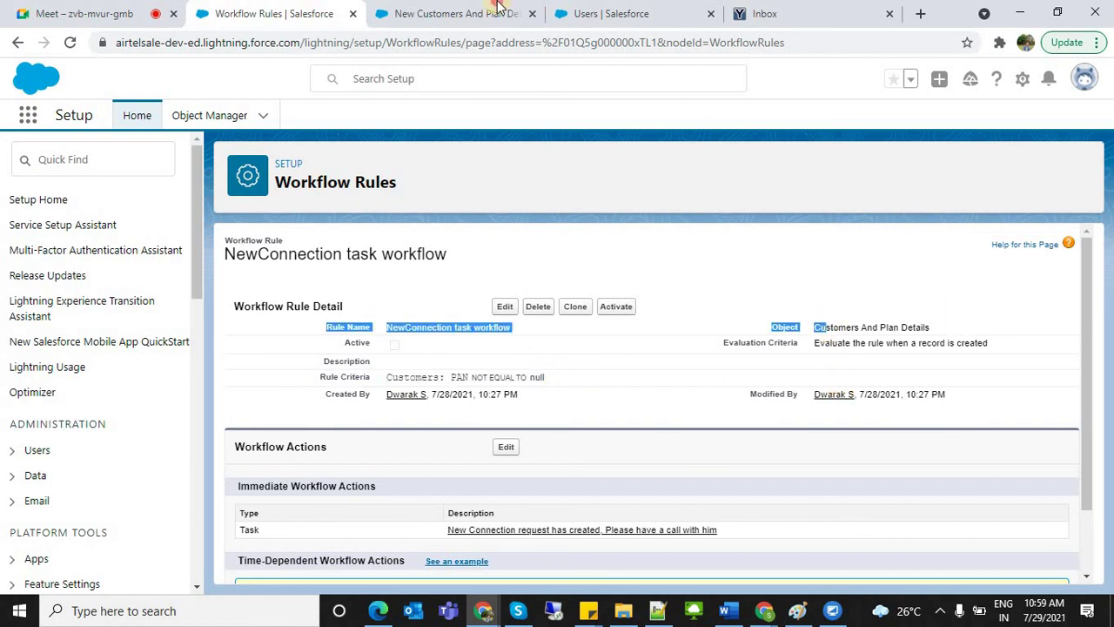
{"action": "left_click", "coordinate": [452, 13]}
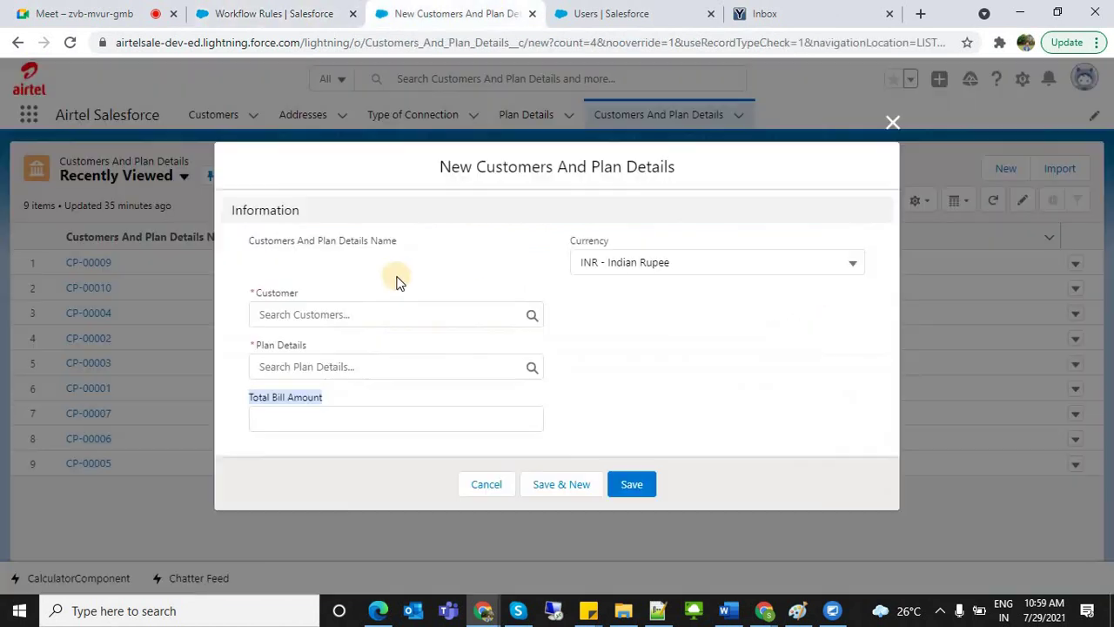
{"action": "left_click", "coordinate": [277, 290]}
{"action": "double_click", "coordinate": [288, 286]}
Step: Back on the workflow rule page, review the task action, rule name, object and inactive status
{"action": "key", "text": "ctrl+shift+Tab"}
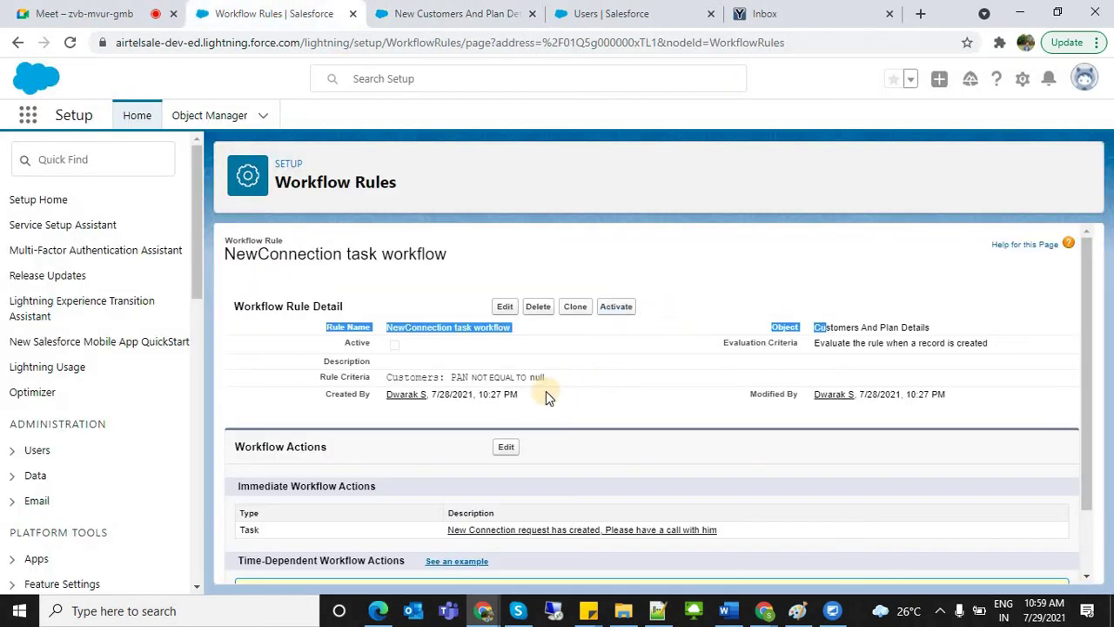
{"action": "left_click_drag", "start_coordinate": [612, 546], "coordinate": [699, 542]}
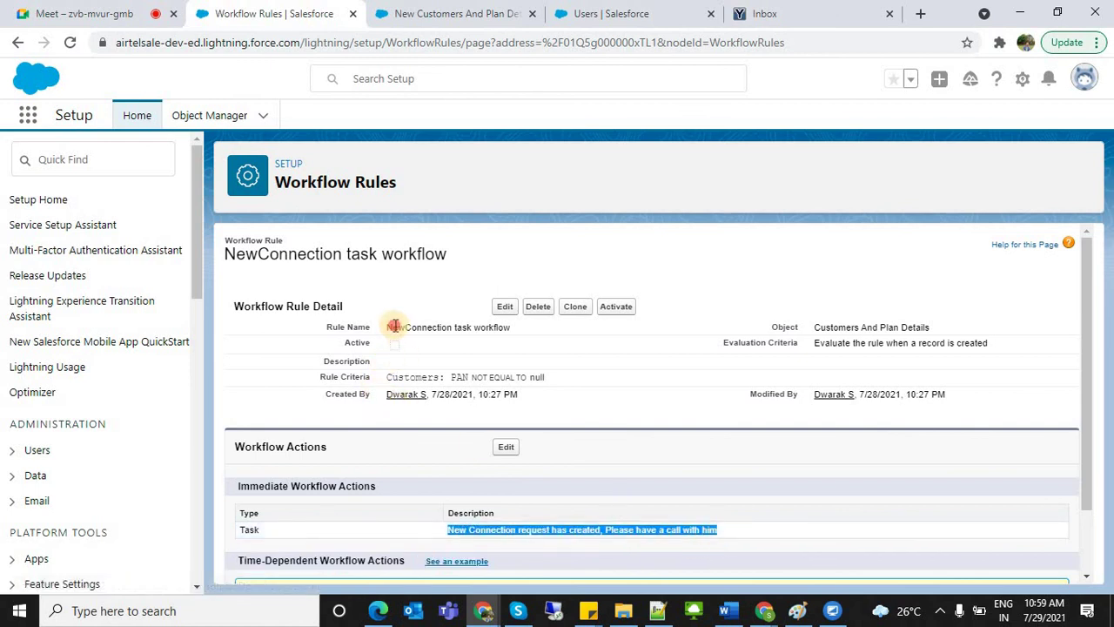
{"action": "left_click", "coordinate": [508, 343]}
{"action": "left_click_drag", "start_coordinate": [507, 343], "coordinate": [523, 336]}
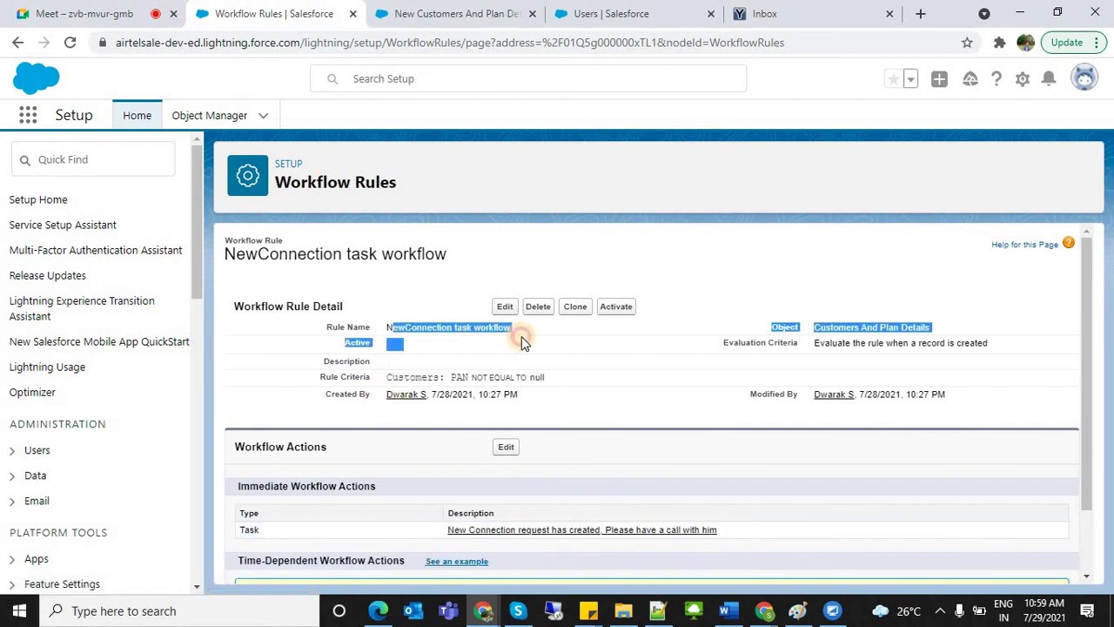
{"action": "left_click", "coordinate": [574, 380]}
{"action": "left_click", "coordinate": [630, 411]}
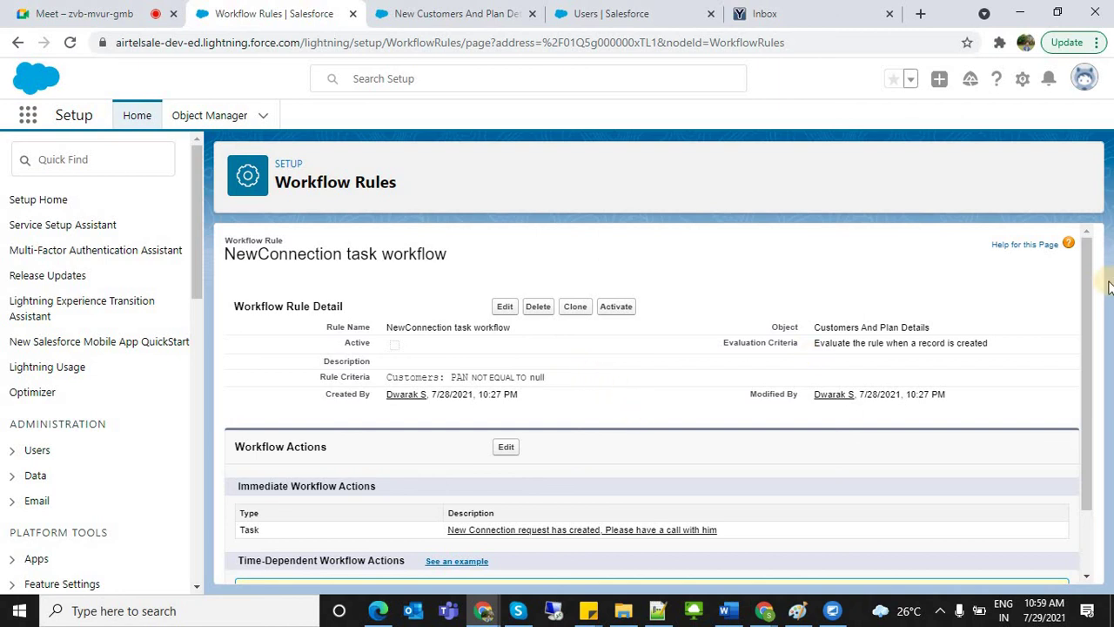
{"action": "scroll", "coordinate": [1086, 365], "scroll_direction": "down", "scroll_amount": 2}
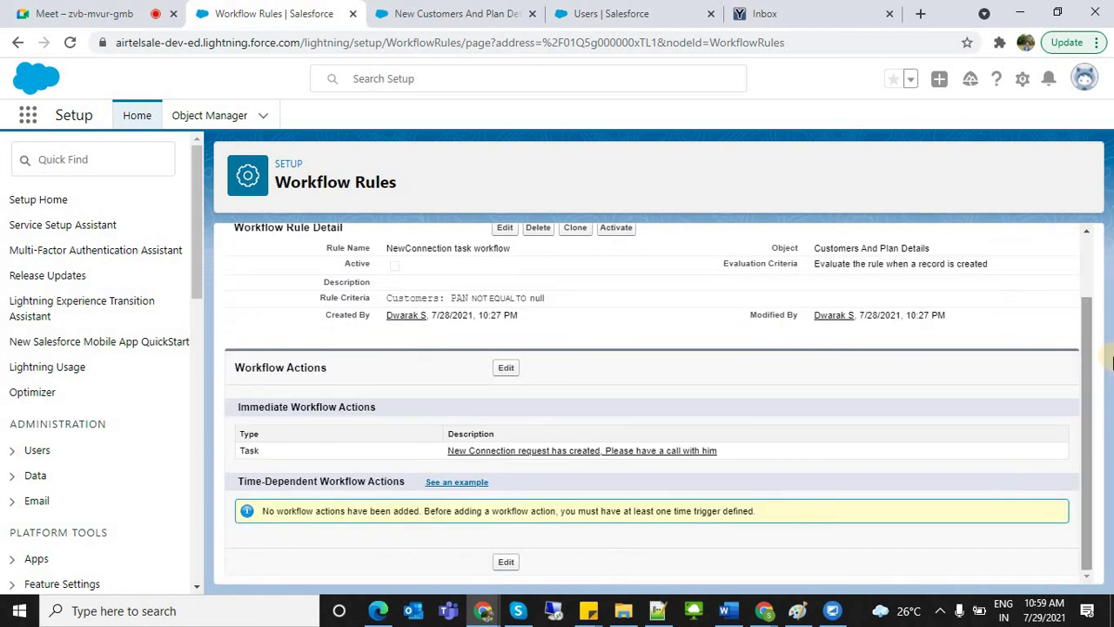
{"action": "scroll", "coordinate": [1079, 231], "scroll_direction": "up", "scroll_amount": 2}
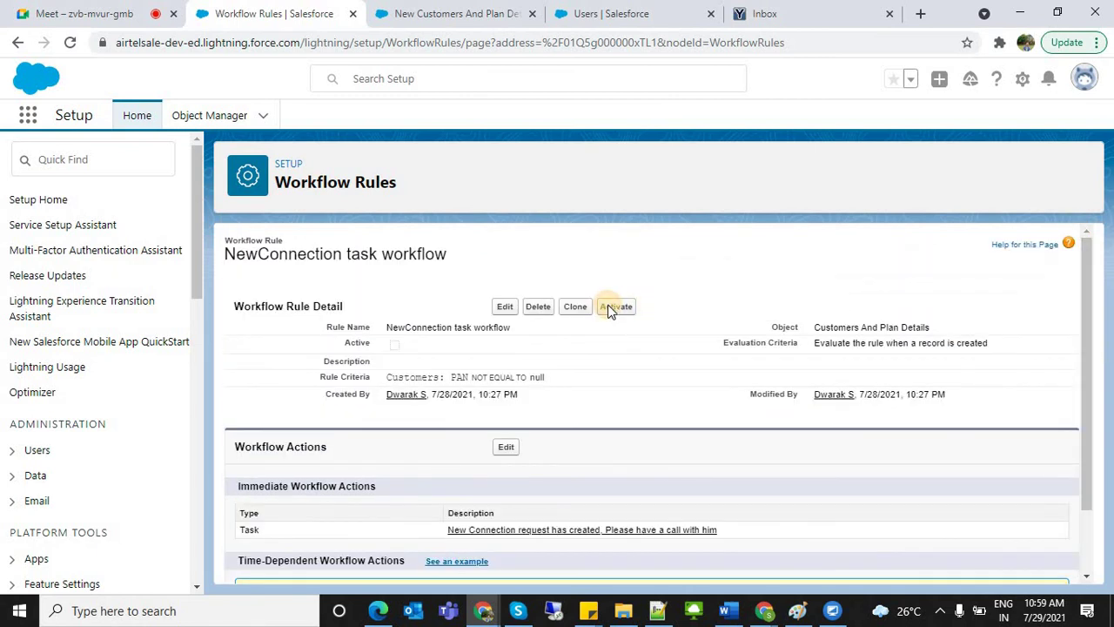
Step: Activate the NewConnection task workflow rule and confirm its object and evaluation criteria
{"action": "left_click", "coordinate": [615, 307]}
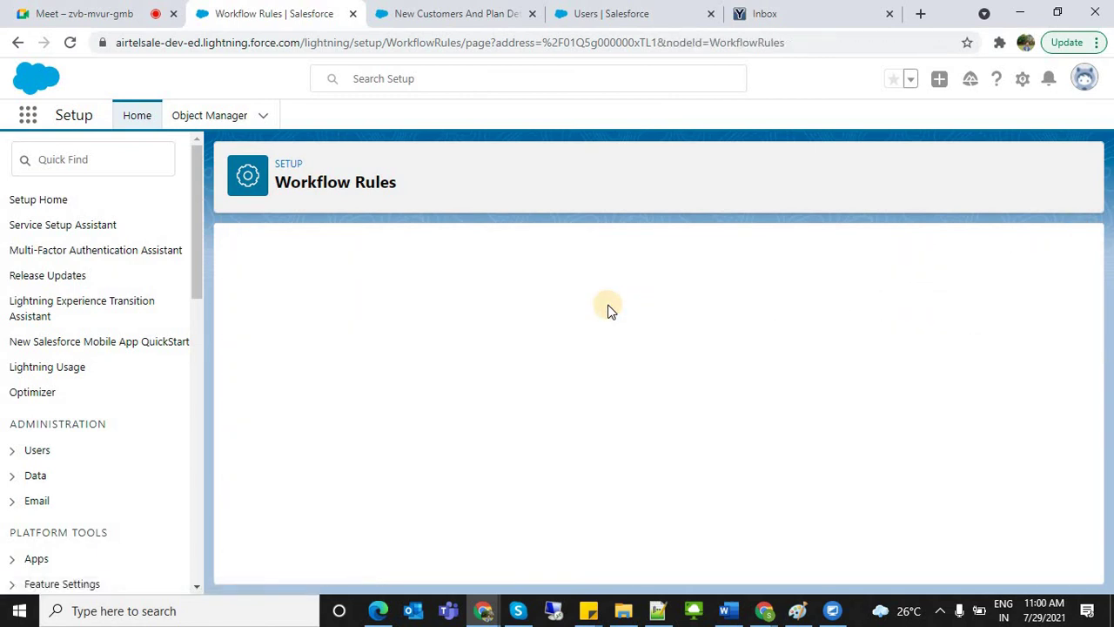
{"action": "left_click_drag", "start_coordinate": [244, 253], "coordinate": [377, 253]}
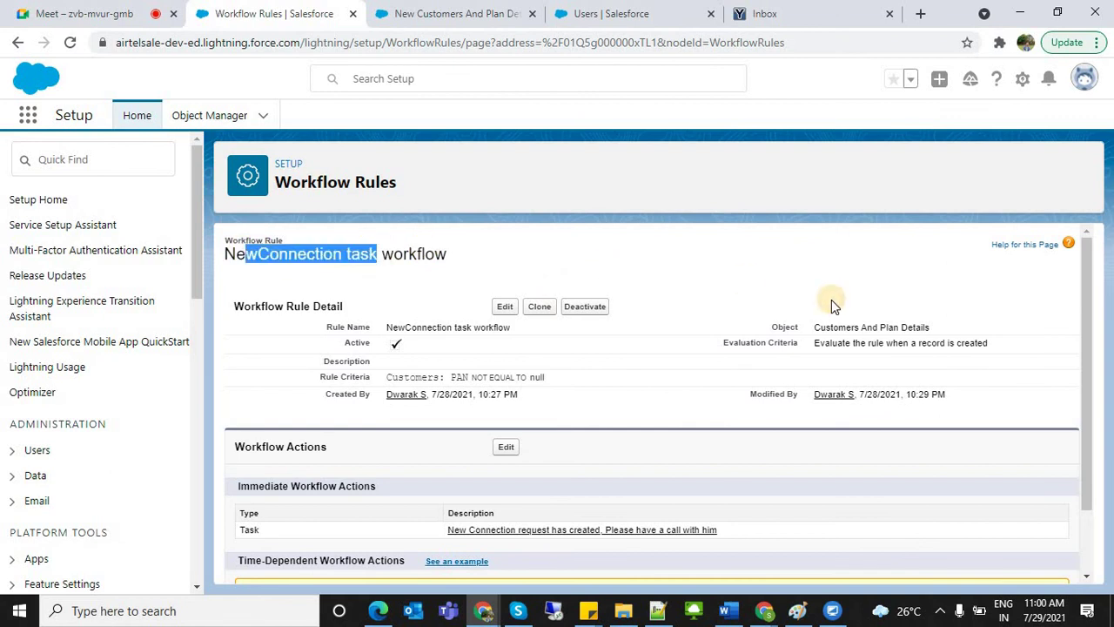
{"action": "triple_click", "coordinate": [930, 327]}
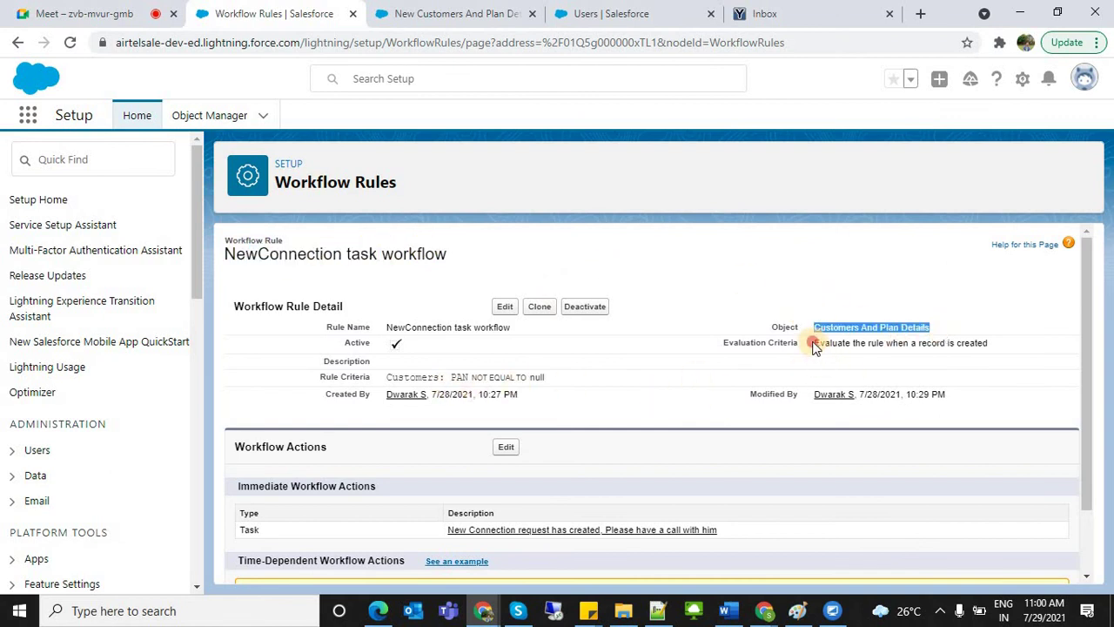
{"action": "triple_click", "coordinate": [1001, 343]}
{"action": "left_click", "coordinate": [726, 263]}
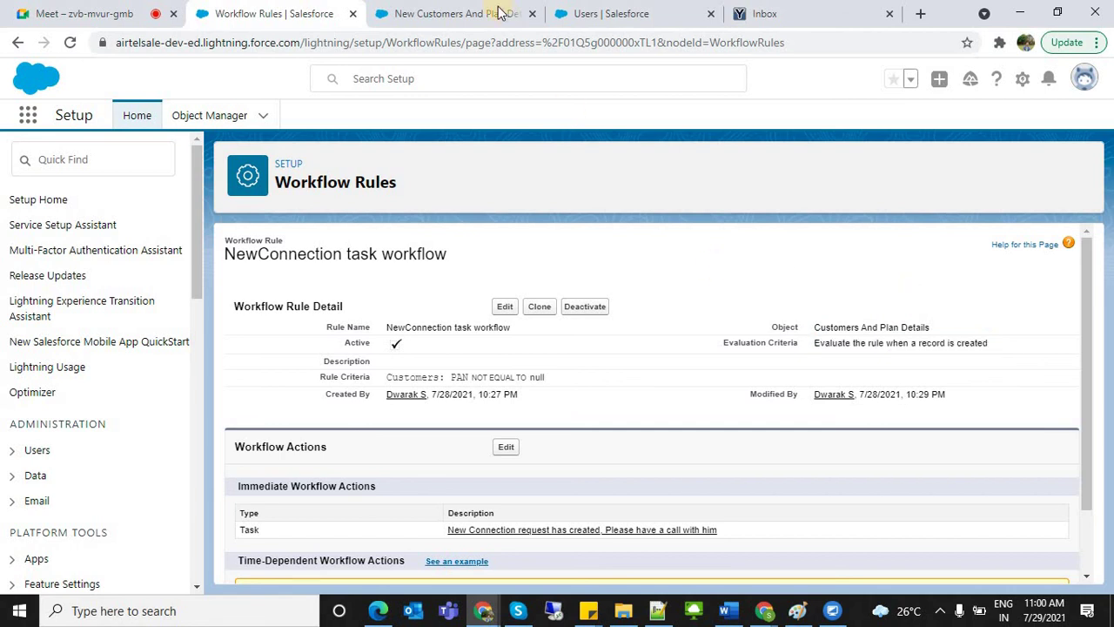
{"action": "left_click", "coordinate": [493, 9]}
Step: Save a new record CP-00011 with the first recent customer and plan 01, then show the technician's Tasks window
{"action": "left_click", "coordinate": [325, 307]}
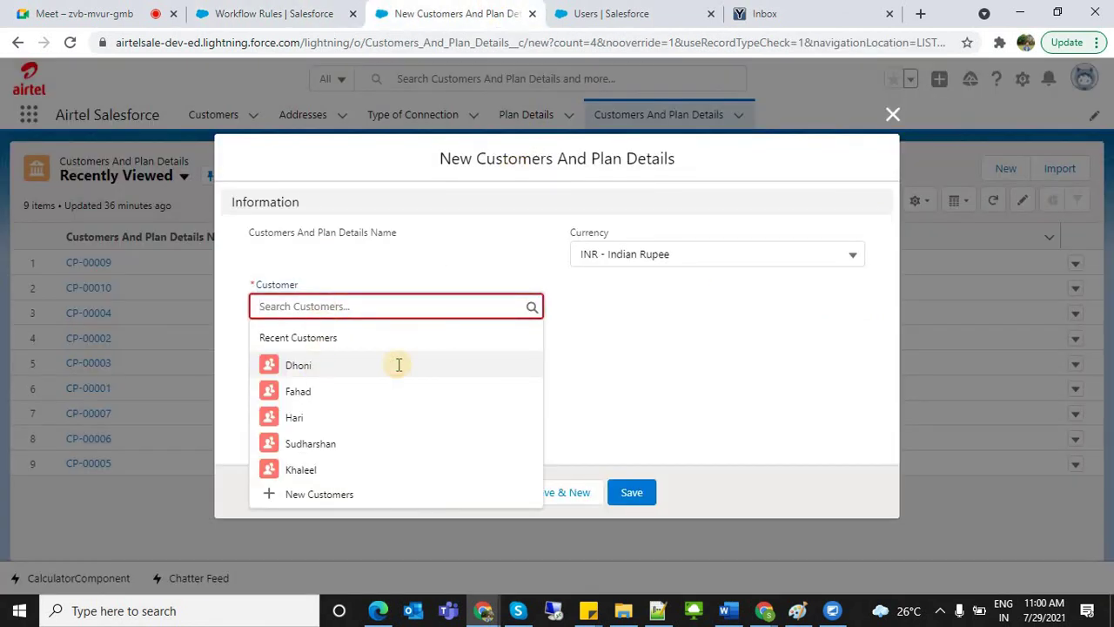
{"action": "left_click", "coordinate": [319, 365]}
{"action": "left_click", "coordinate": [348, 365]}
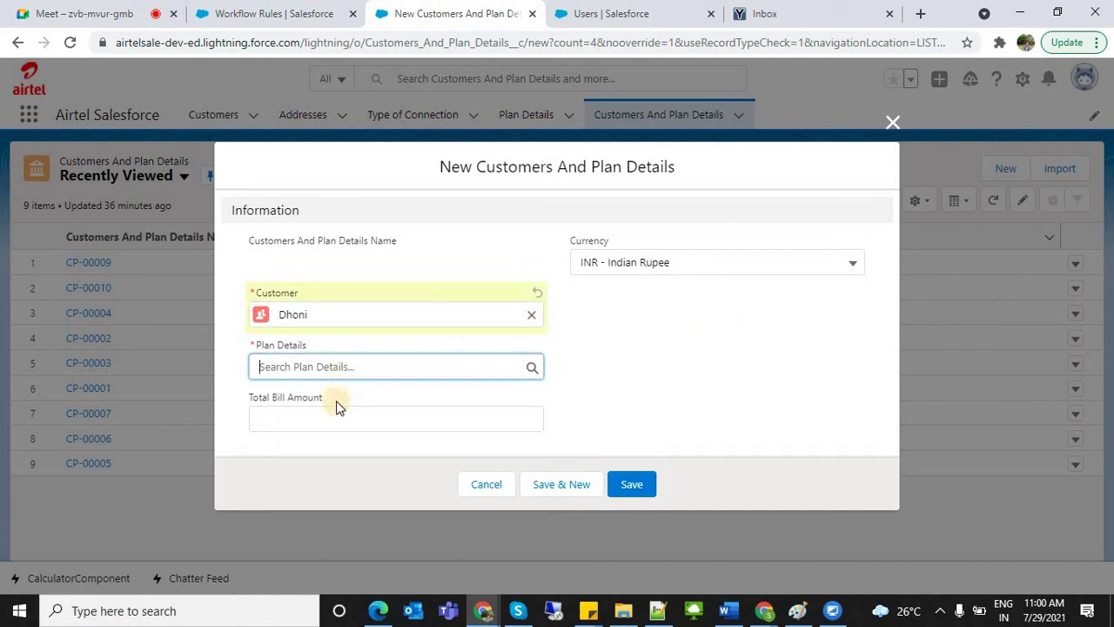
{"action": "left_click", "coordinate": [291, 424]}
{"action": "left_click", "coordinate": [387, 410]}
{"action": "left_click", "coordinate": [644, 356]}
{"action": "left_click", "coordinate": [626, 484]}
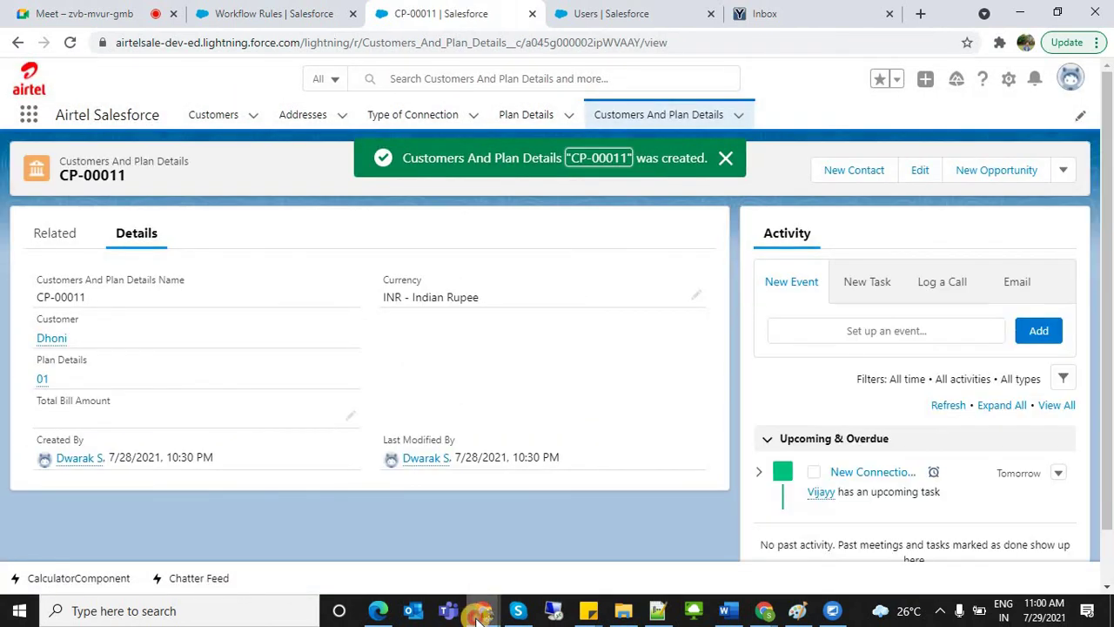
{"action": "mouse_move", "coordinate": [479, 613]}
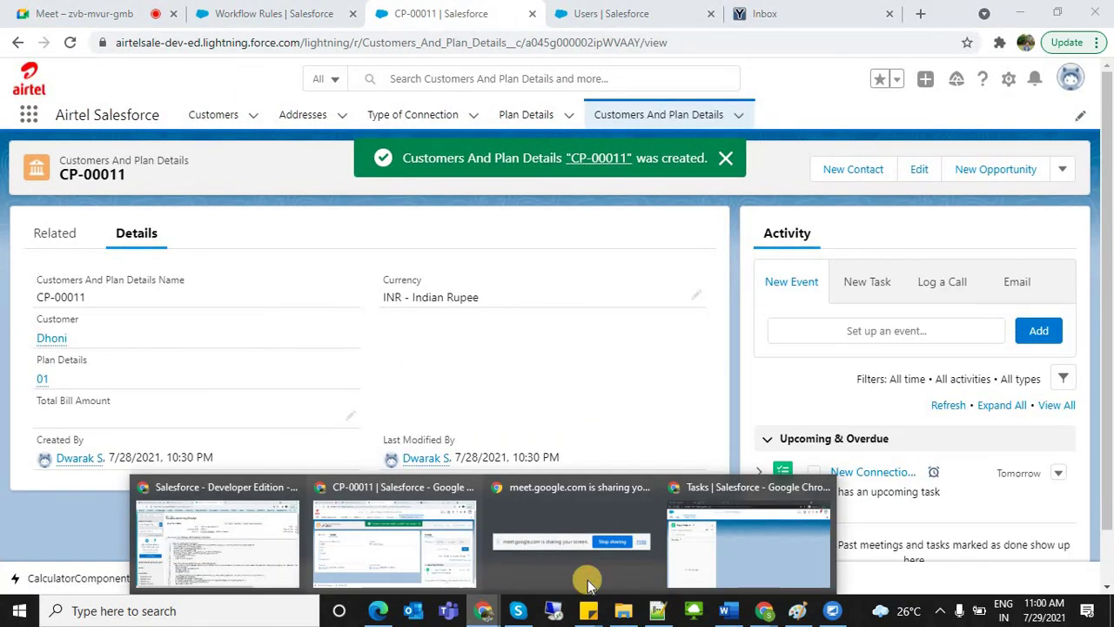
{"action": "left_click", "coordinate": [764, 534]}
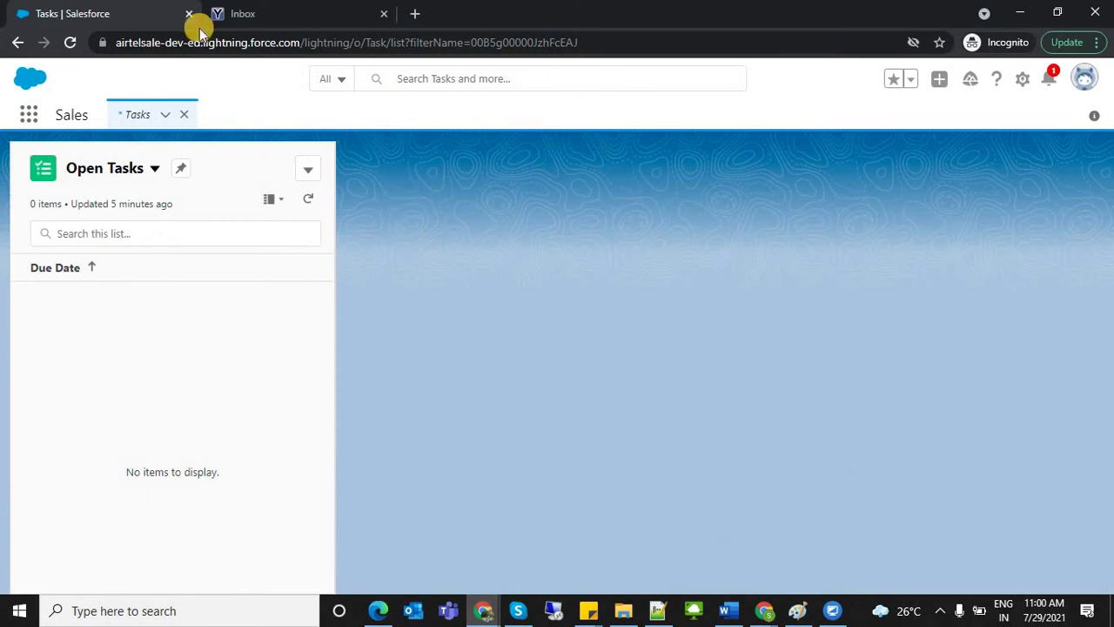
Step: Check notifications, refresh Open Tasks and open the new connection call task
{"action": "left_click", "coordinate": [1051, 83]}
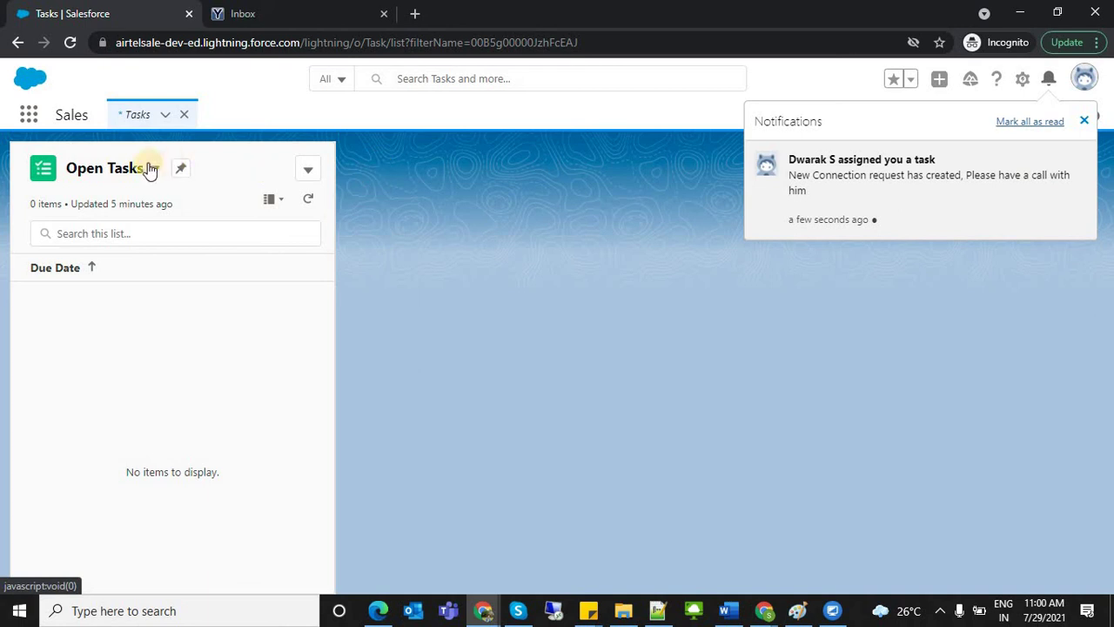
{"action": "left_click", "coordinate": [309, 205]}
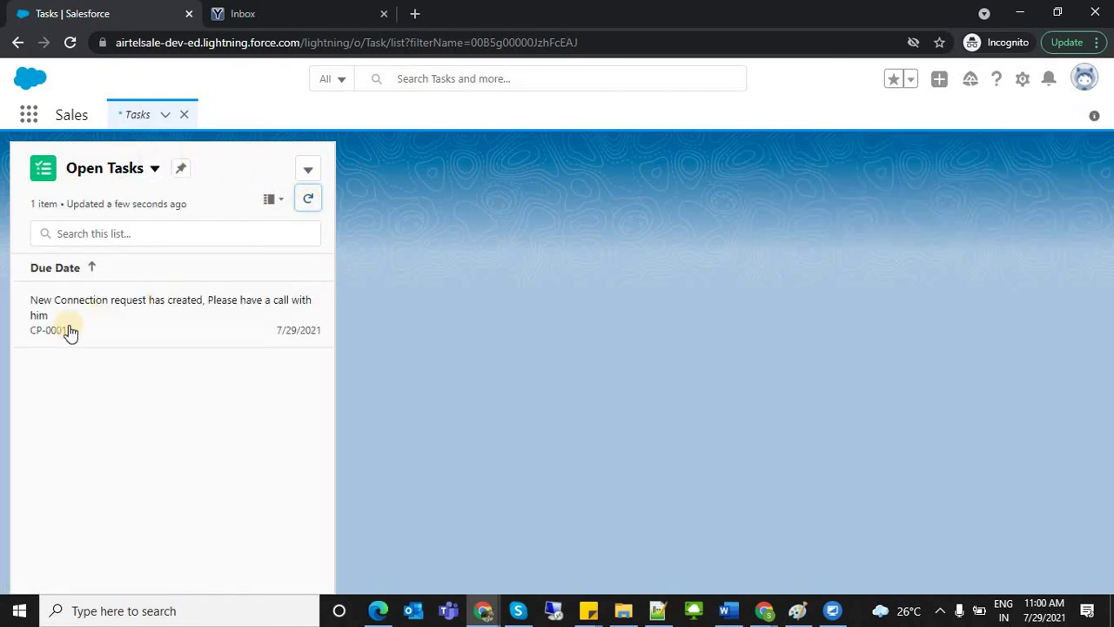
{"action": "left_click", "coordinate": [52, 319]}
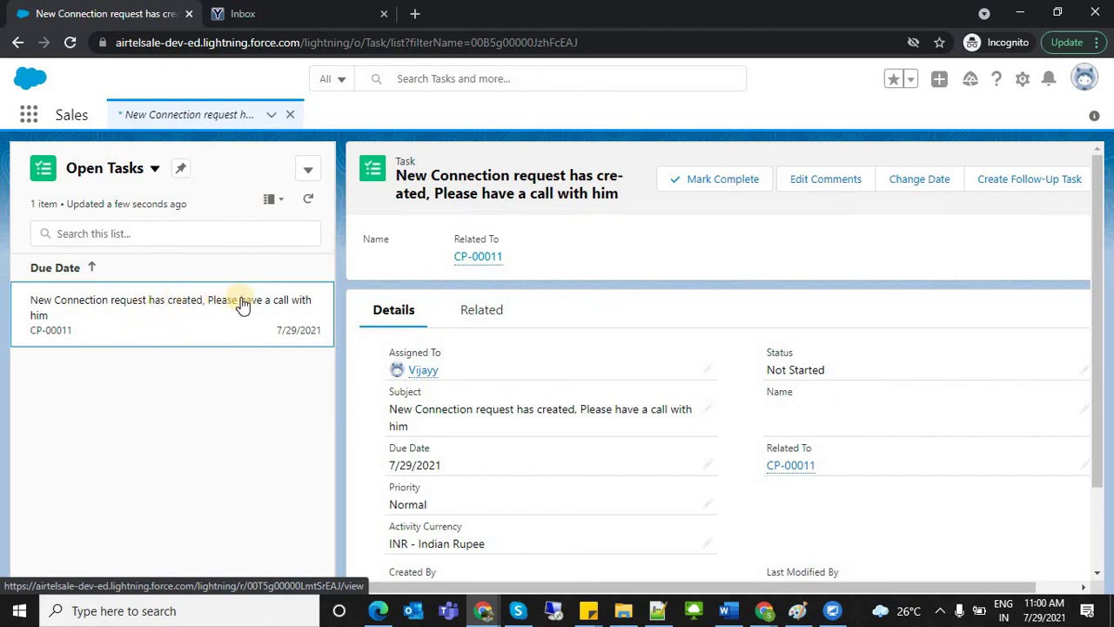
Step: Review the task's due date 7/29/2021, priority and Related To link to CP-00011
{"action": "left_click_drag", "start_coordinate": [388, 409], "coordinate": [405, 505]}
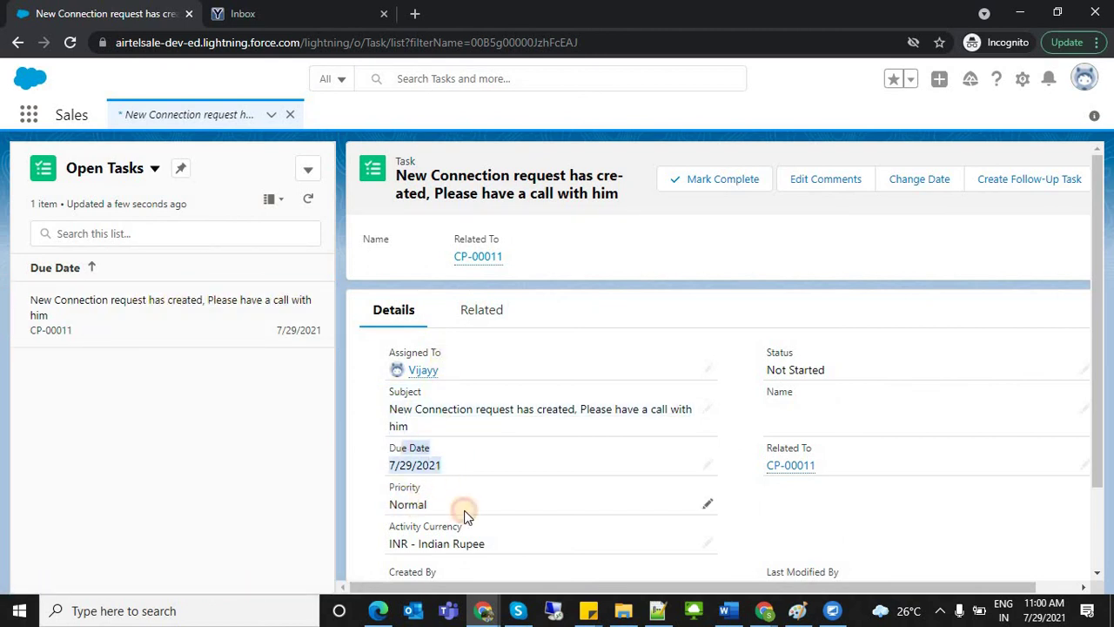
{"action": "double_click", "coordinate": [454, 507]}
{"action": "left_click_drag", "start_coordinate": [473, 543], "coordinate": [1087, 368]}
{"action": "left_click", "coordinate": [1087, 331]}
{"action": "scroll", "coordinate": [813, 386], "scroll_direction": "down", "scroll_amount": 2}
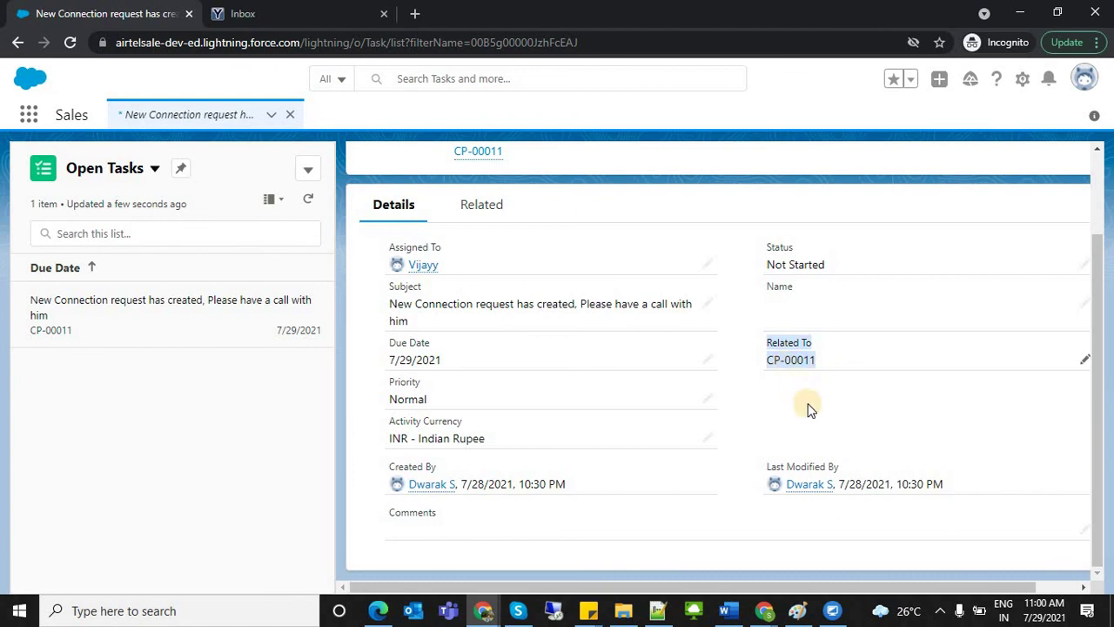
{"action": "left_click", "coordinate": [812, 421]}
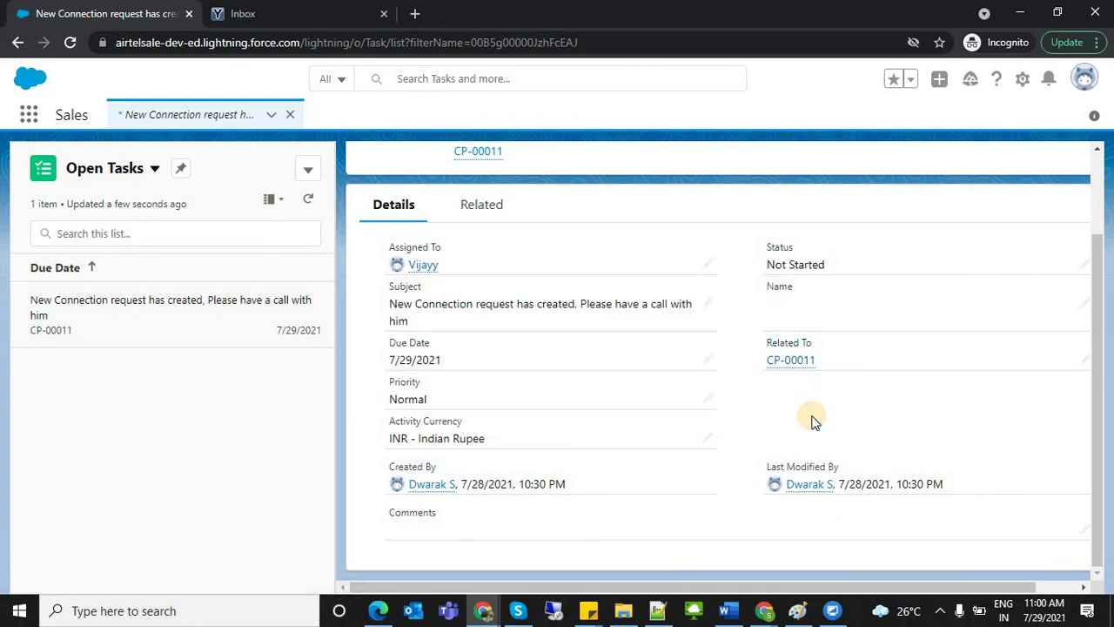
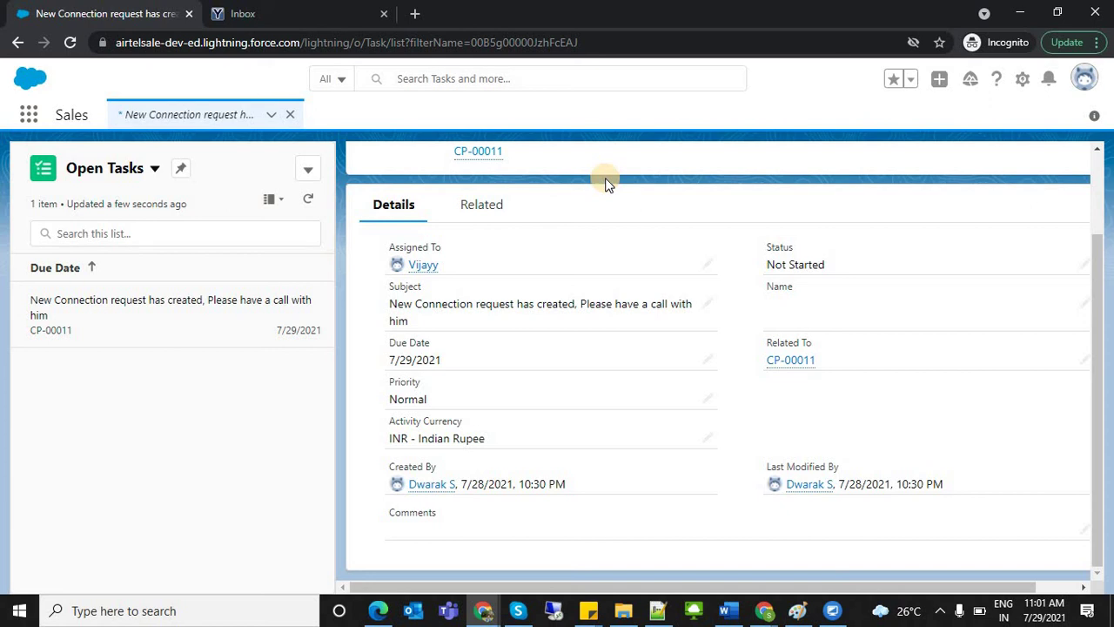
Step: In a new Notepad++ note, write '1. send an email alert to customer once he registered.'
{"action": "left_click", "coordinate": [658, 610]}
{"action": "left_click", "coordinate": [587, 502]}
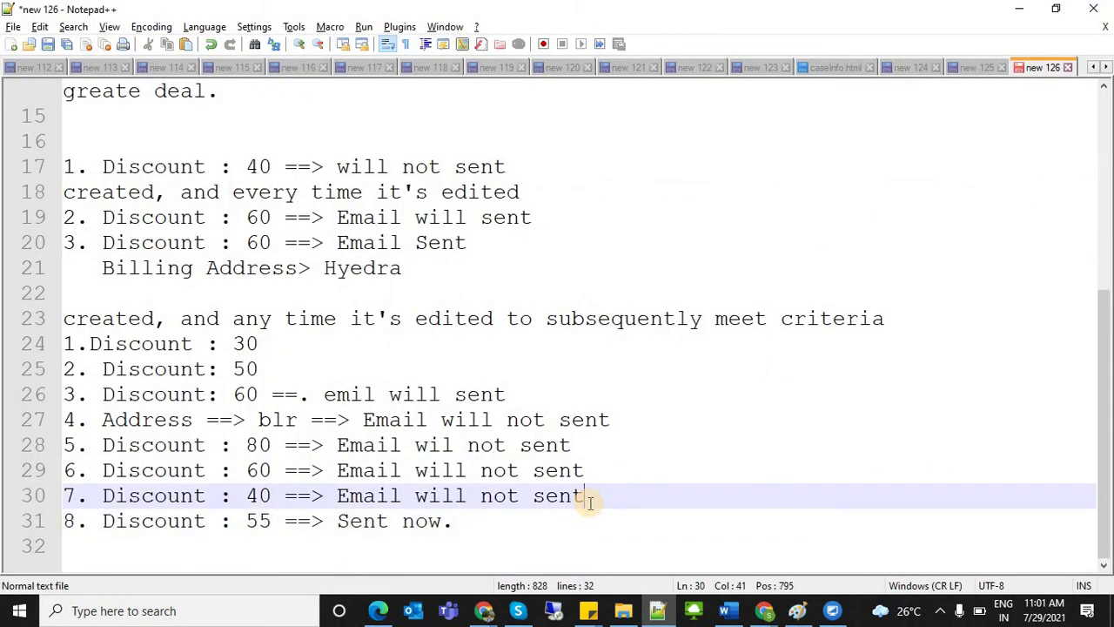
{"action": "key", "text": "ctrl+n"}
{"action": "type", "text": "1."}
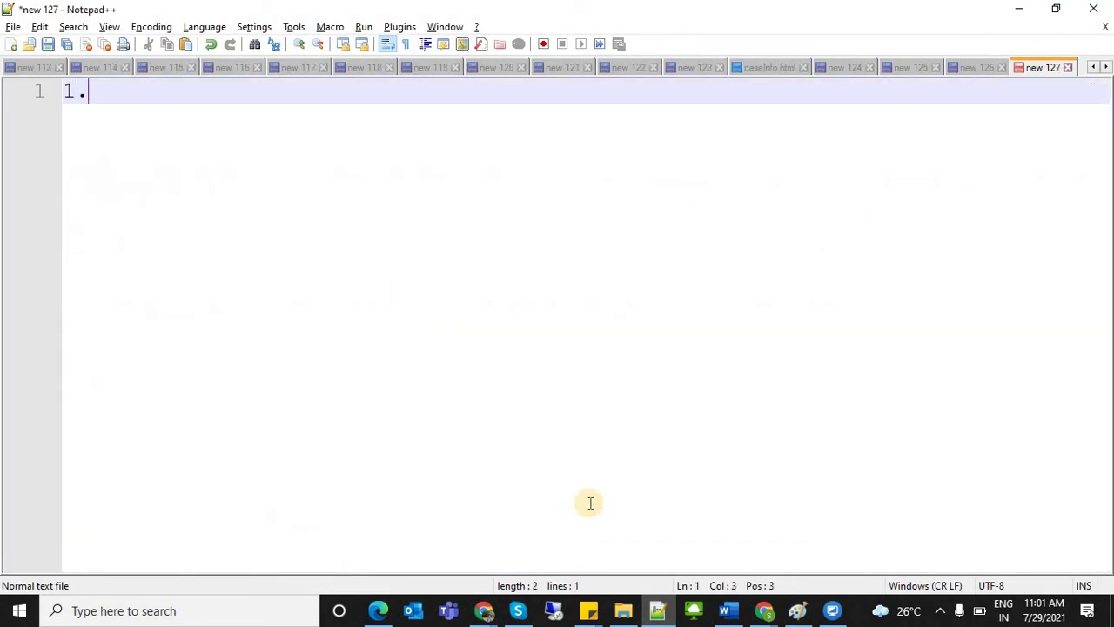
{"action": "type", "text": " send an email a"}
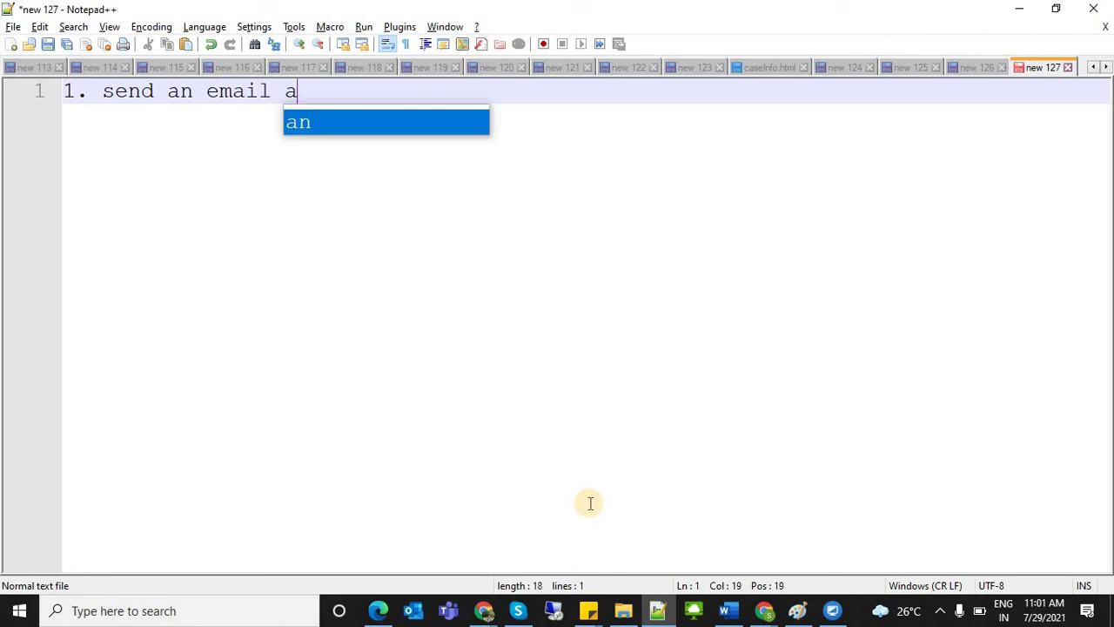
{"action": "type", "text": "lert to"}
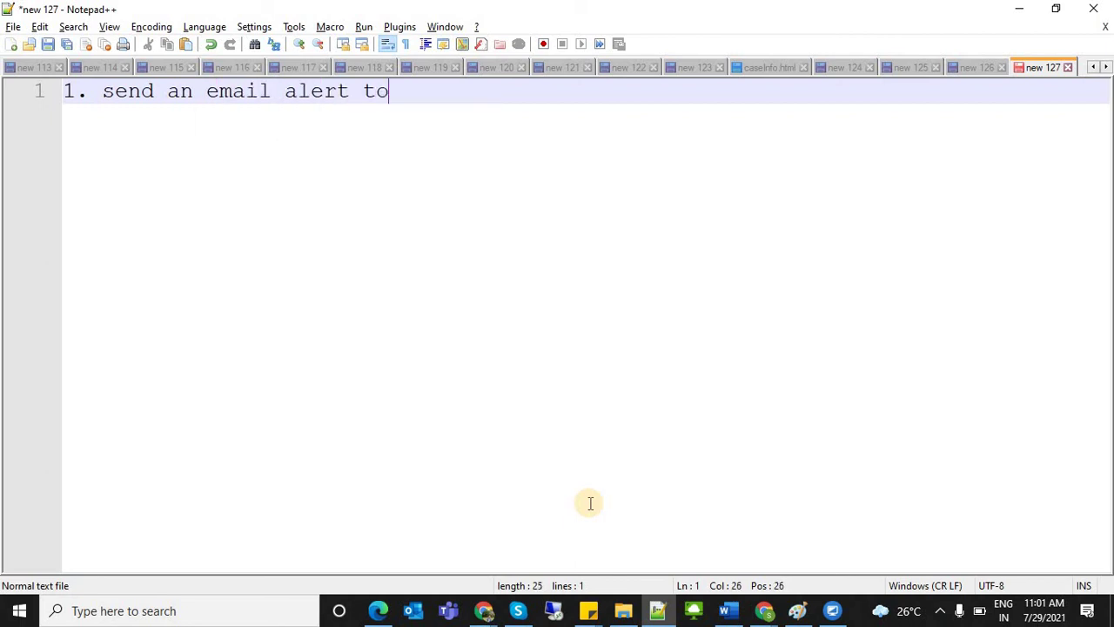
{"action": "type", "text": " customer onc"}
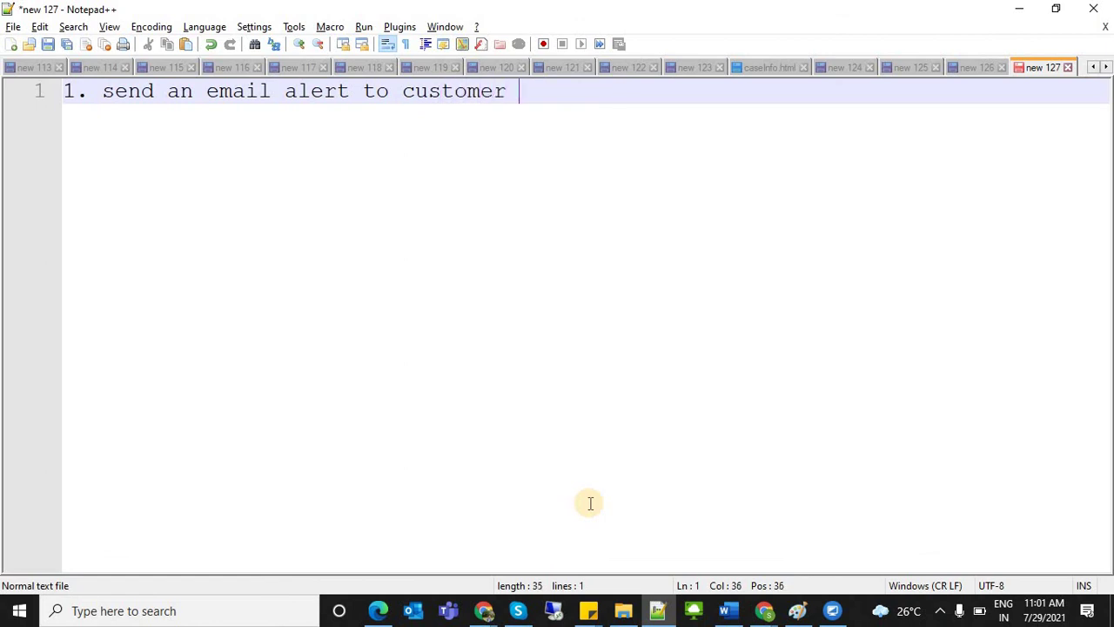
{"action": "type", "text": "e he "}
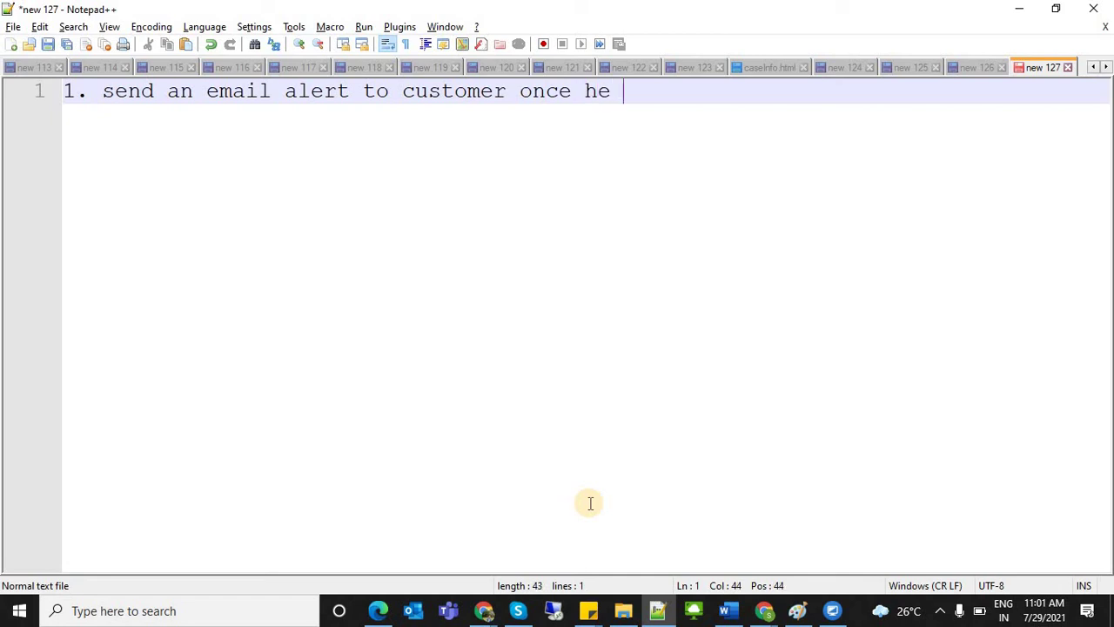
{"action": "type", "text": "registered."}
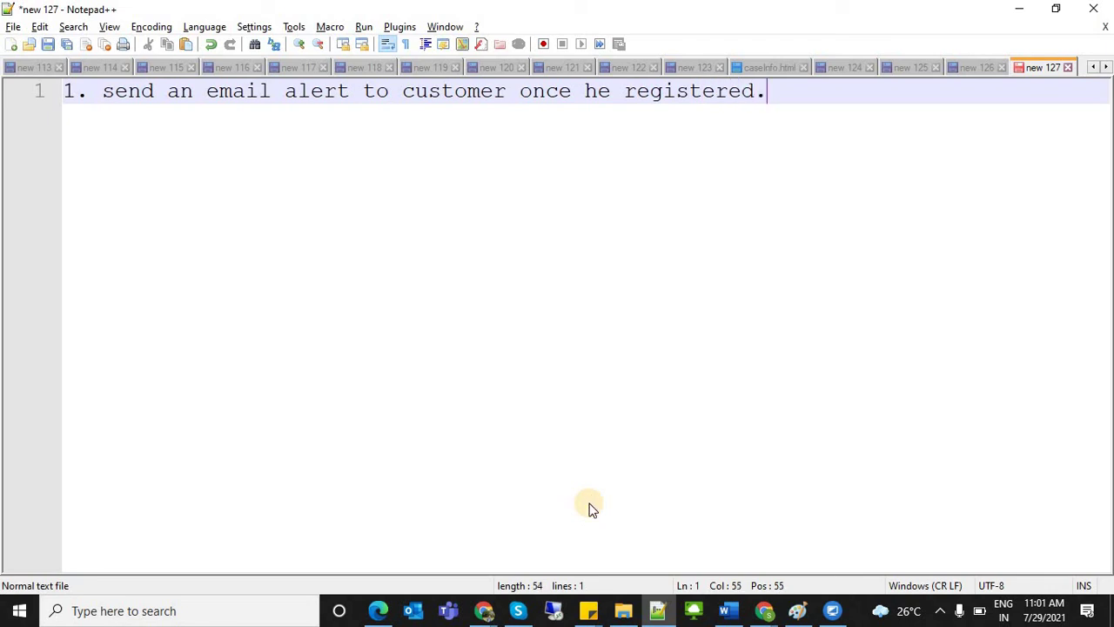
{"action": "key", "text": "alt+Tab"}
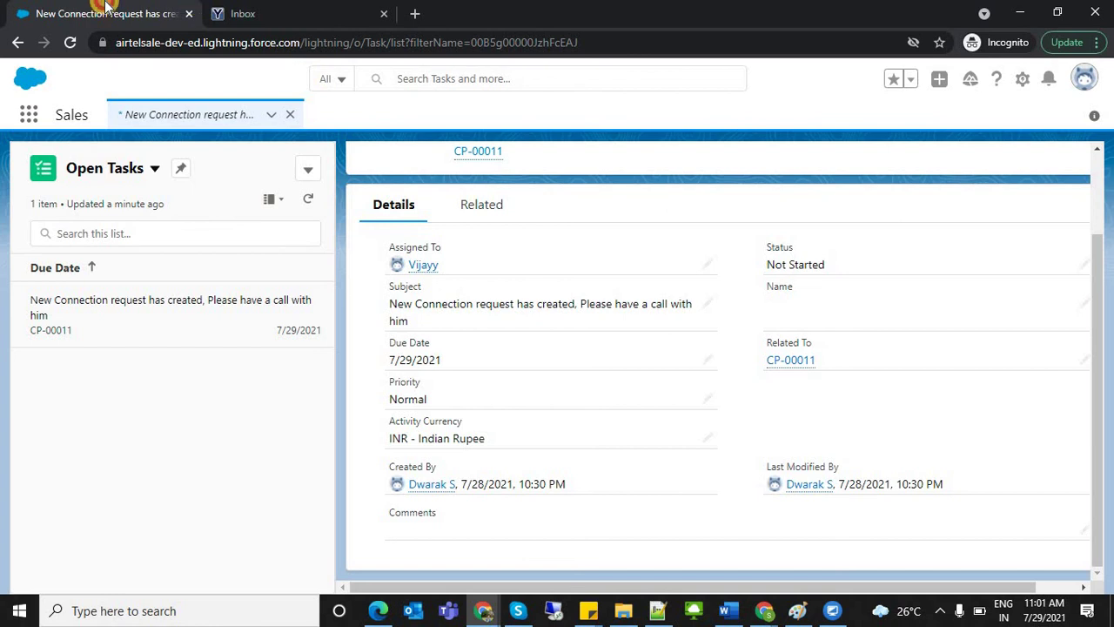
Step: Bring the CP-00011 record's Chrome window forward and show its Workflow Rules tab
{"action": "left_click", "coordinate": [483, 610]}
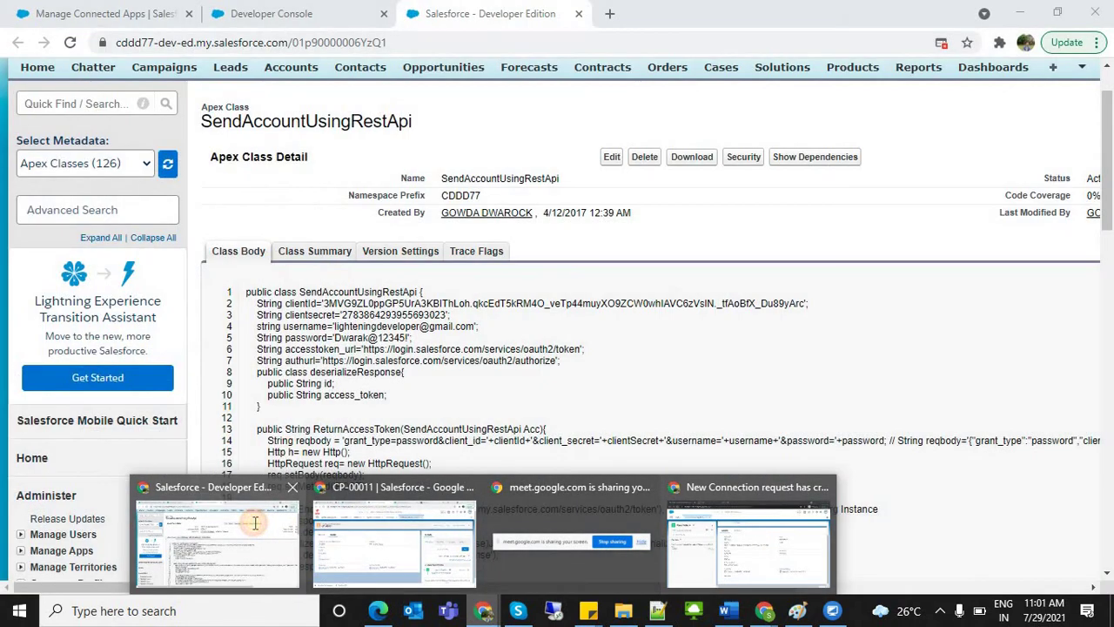
{"action": "left_click", "coordinate": [252, 531]}
{"action": "left_click", "coordinate": [483, 610]}
{"action": "left_click", "coordinate": [400, 531]}
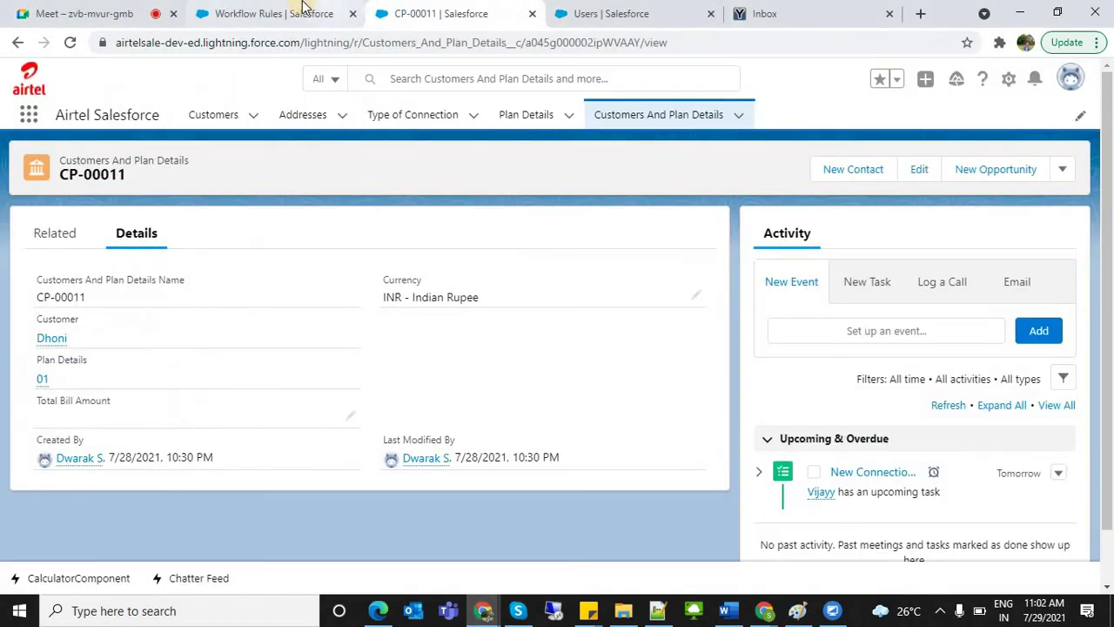
{"action": "left_click", "coordinate": [287, 10]}
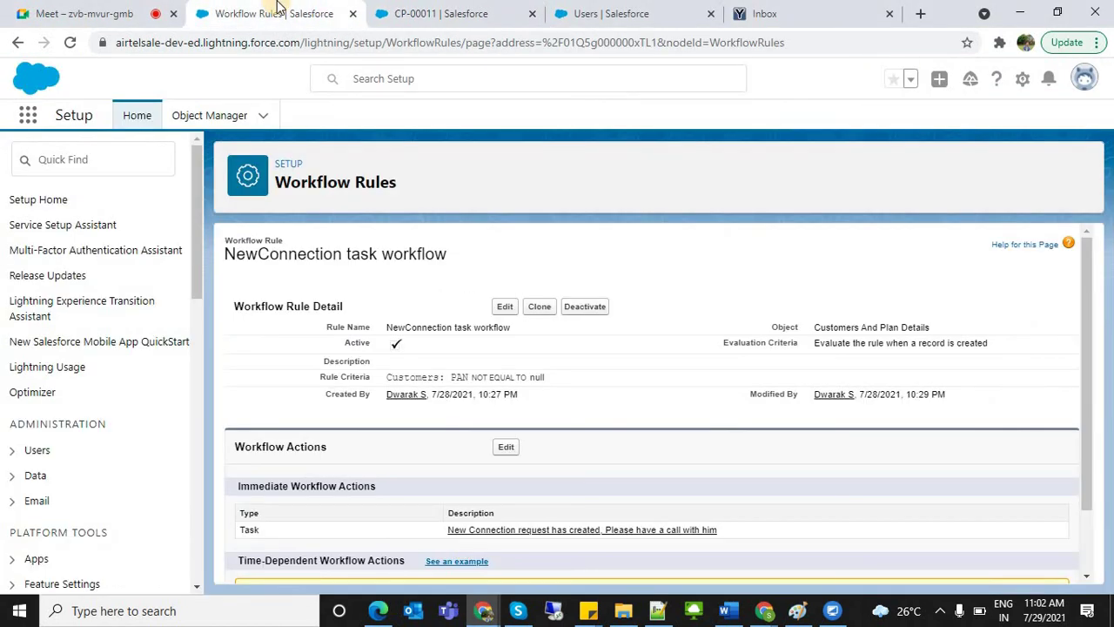